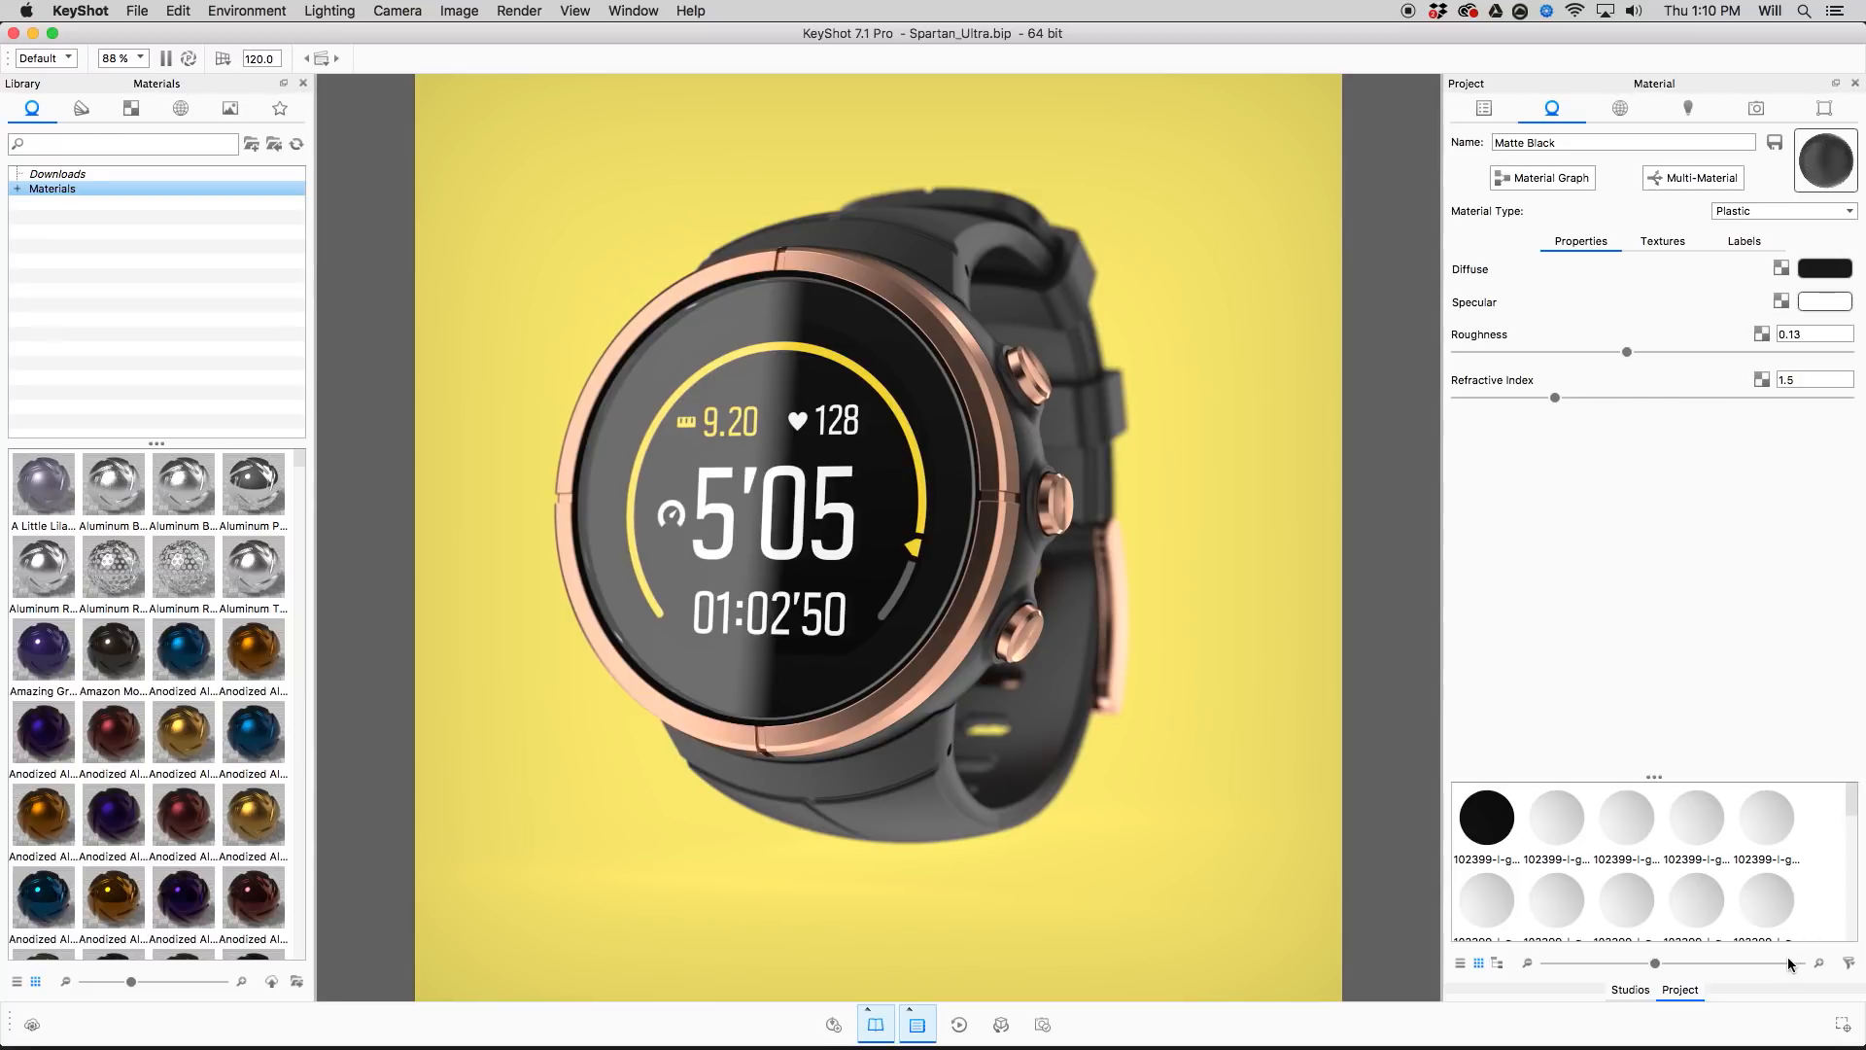
# Filter the in-project materials by model set and display them as a shorter list with names and types.
pyautogui.click(1849, 964)
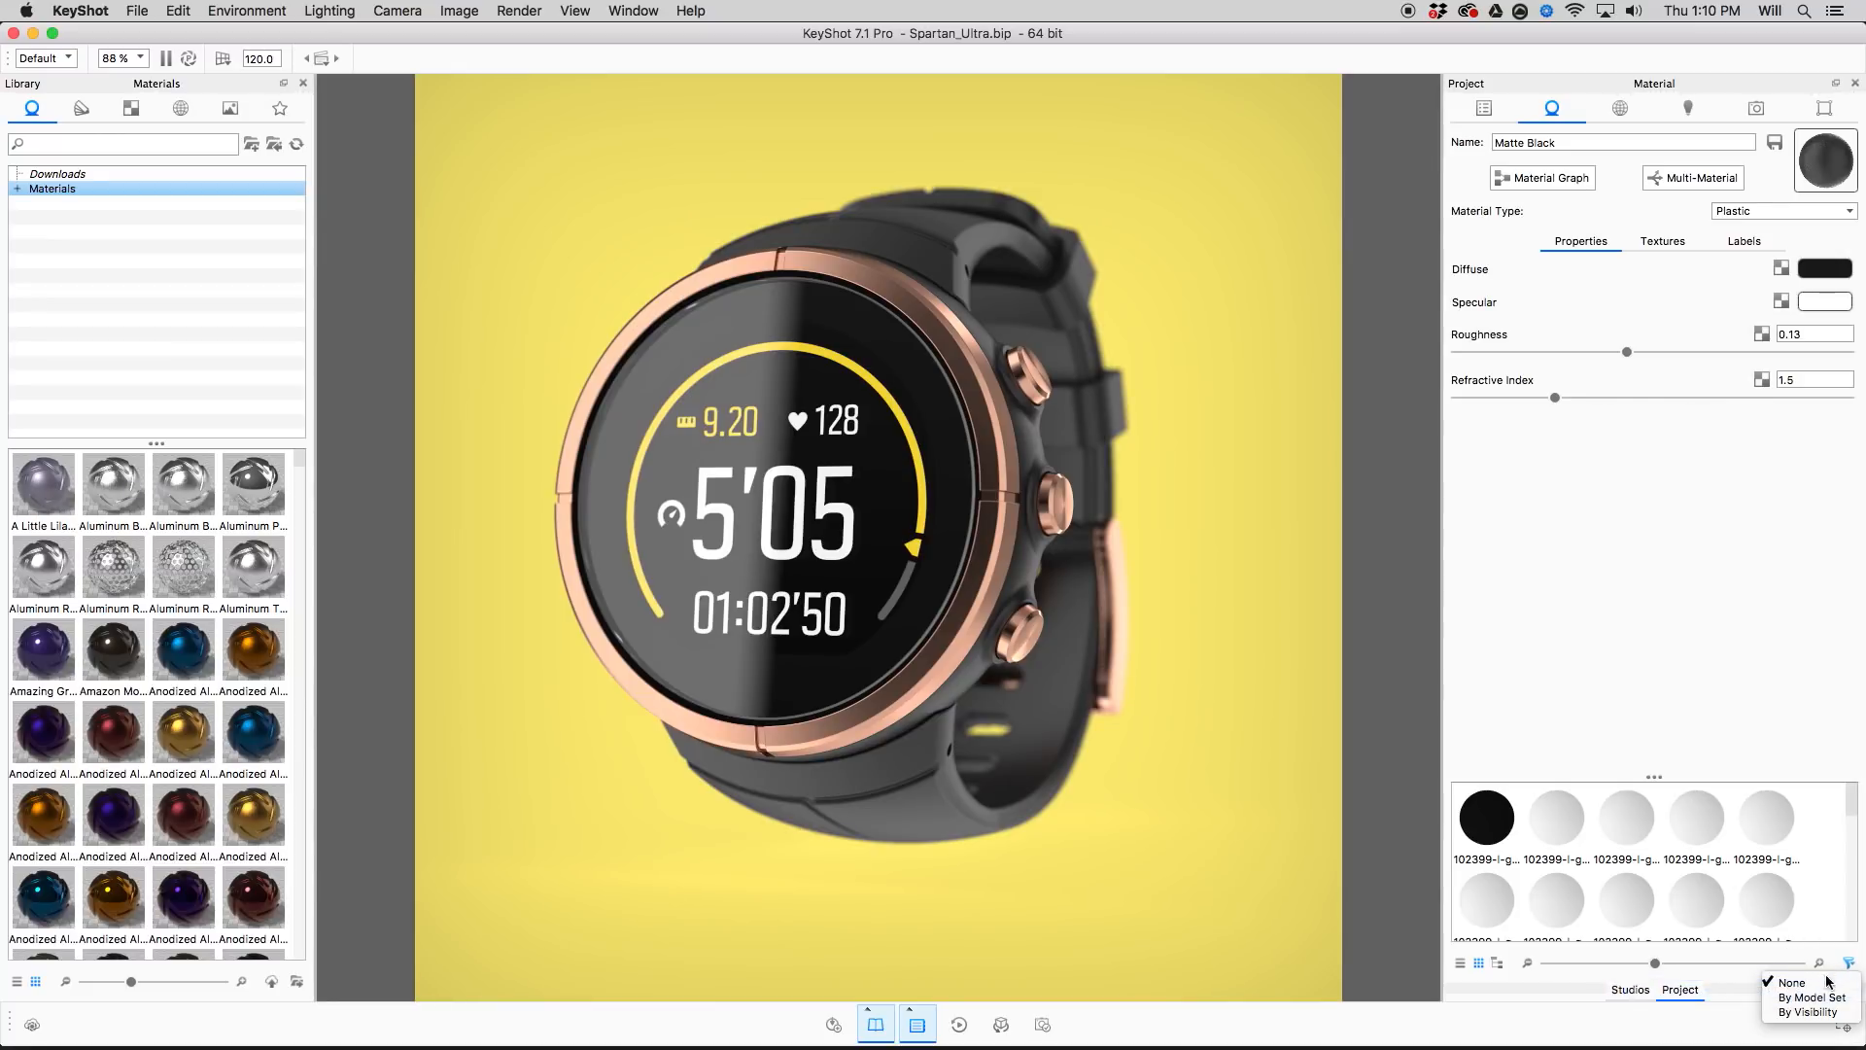
pyautogui.click(1812, 1004)
pyautogui.click(1849, 964)
pyautogui.click(1812, 992)
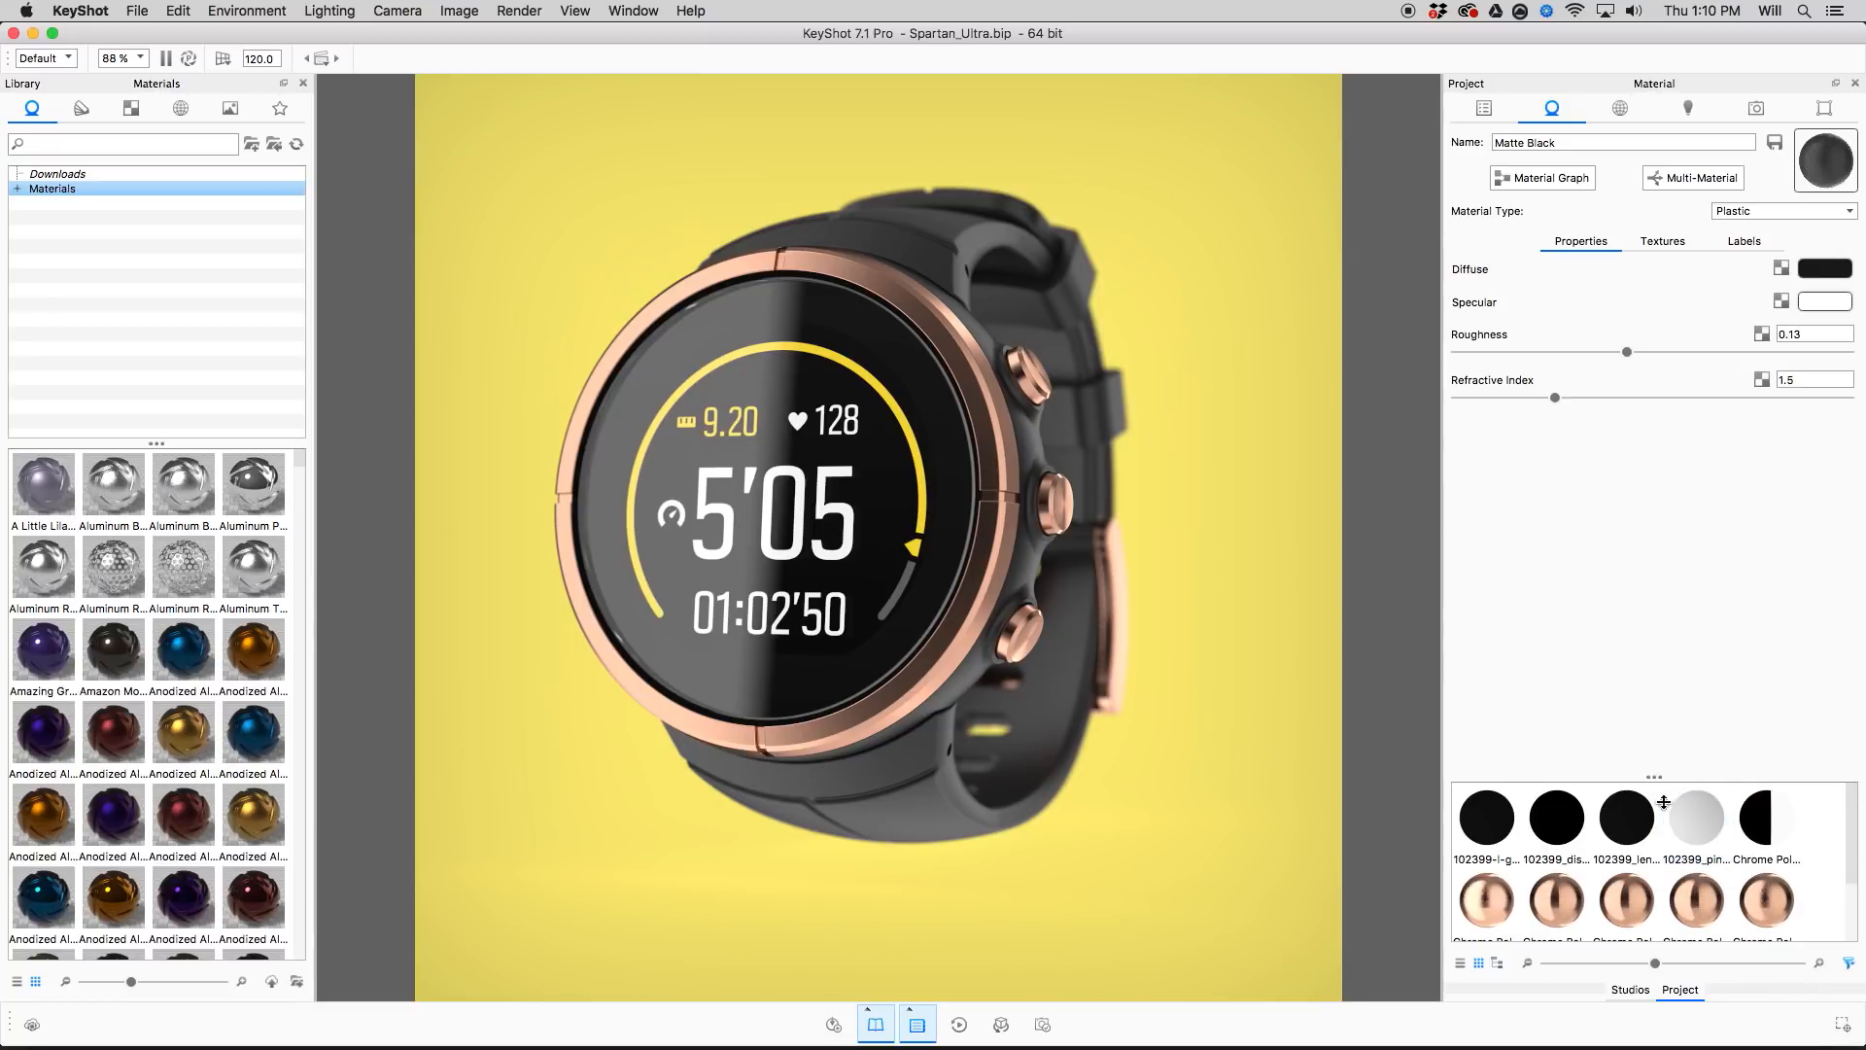
pyautogui.moveTo(1658, 778); pyautogui.dragTo(1658, 865)
pyautogui.click(1700, 900)
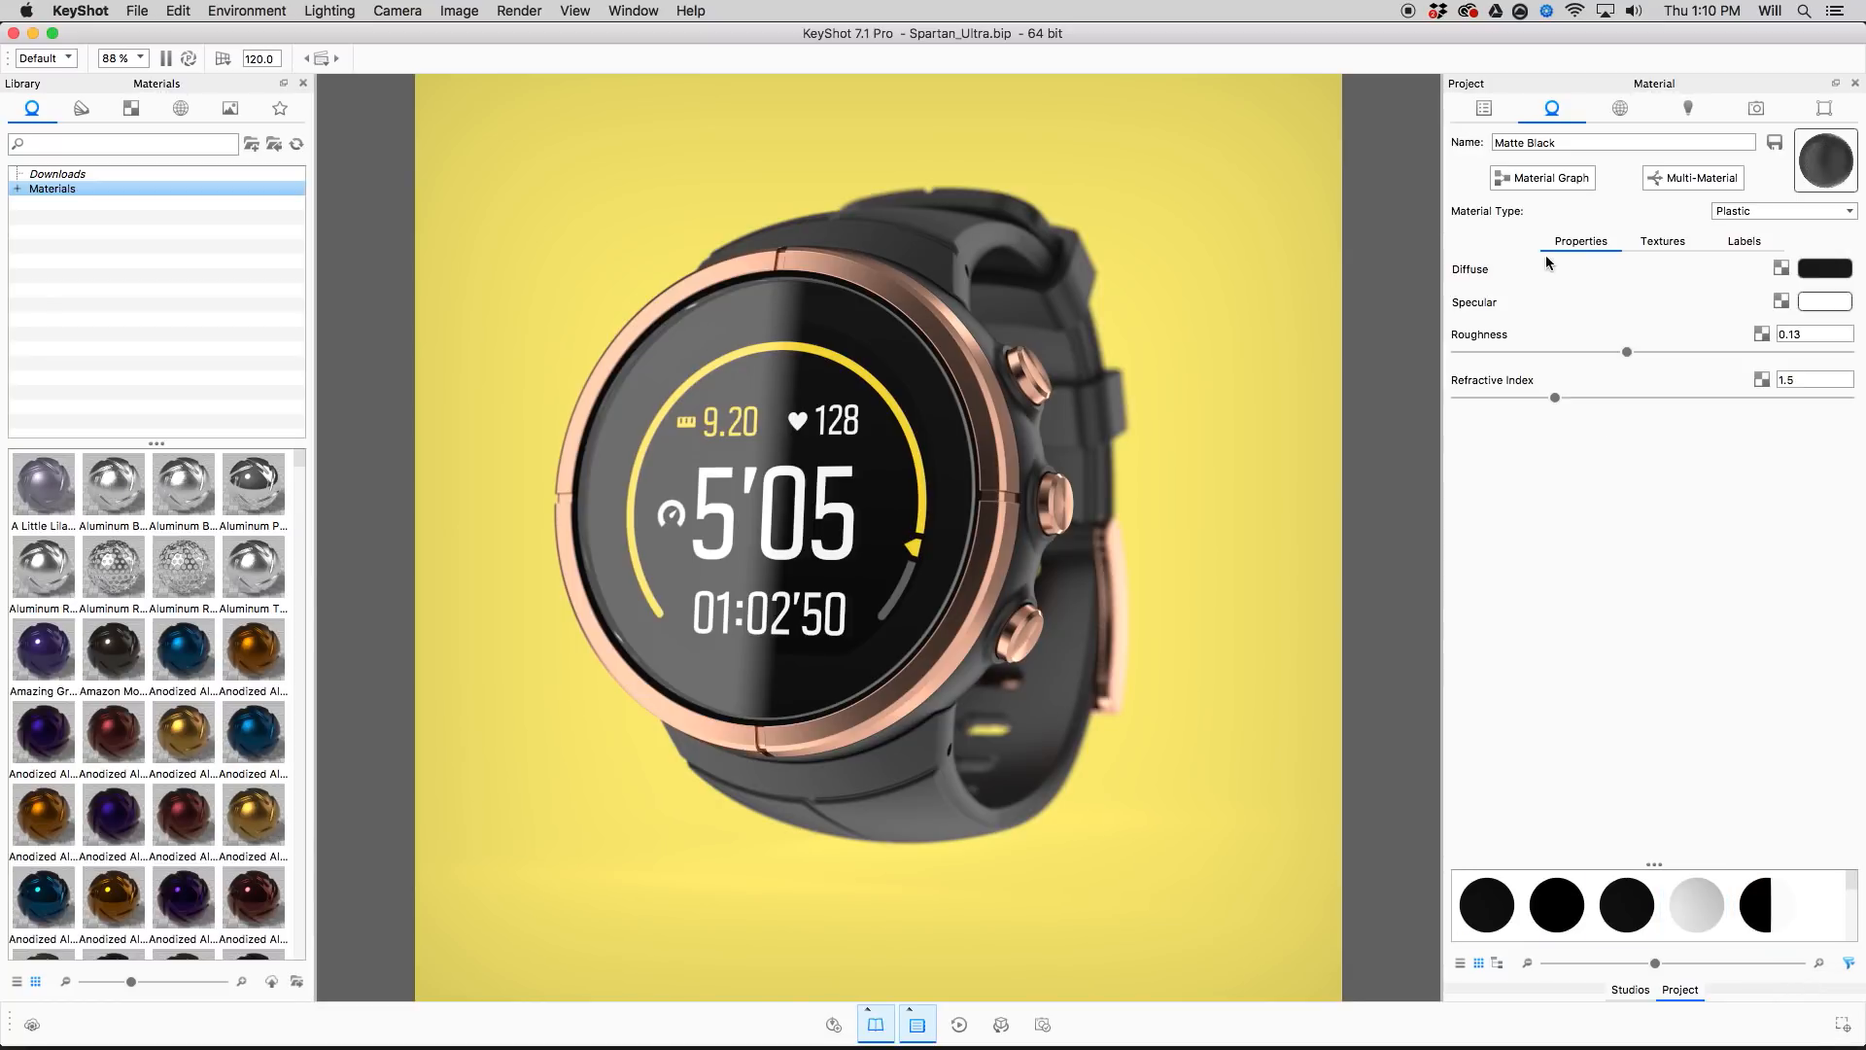
pyautogui.click(1461, 965)
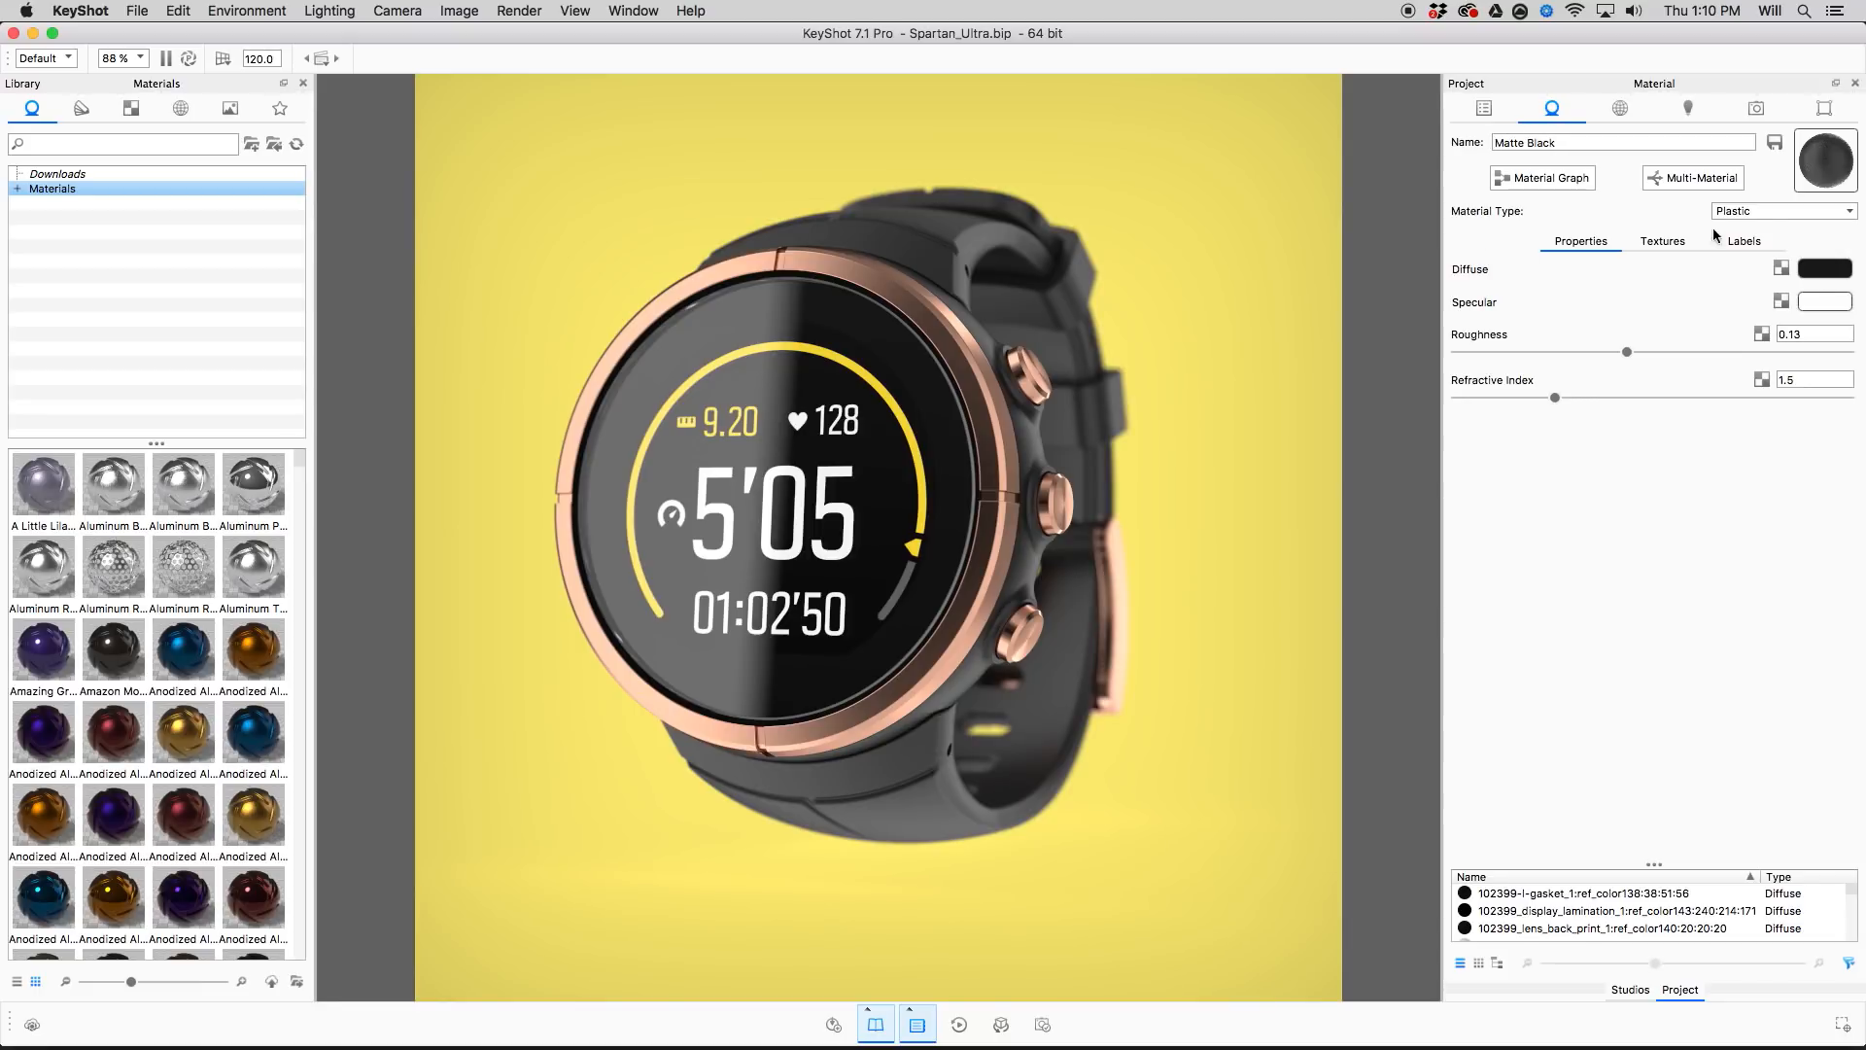
# Change the Matte Black strap material's diffuse colour to a coral red with 51% saturation and 86% value.
pyautogui.click(1820, 272)
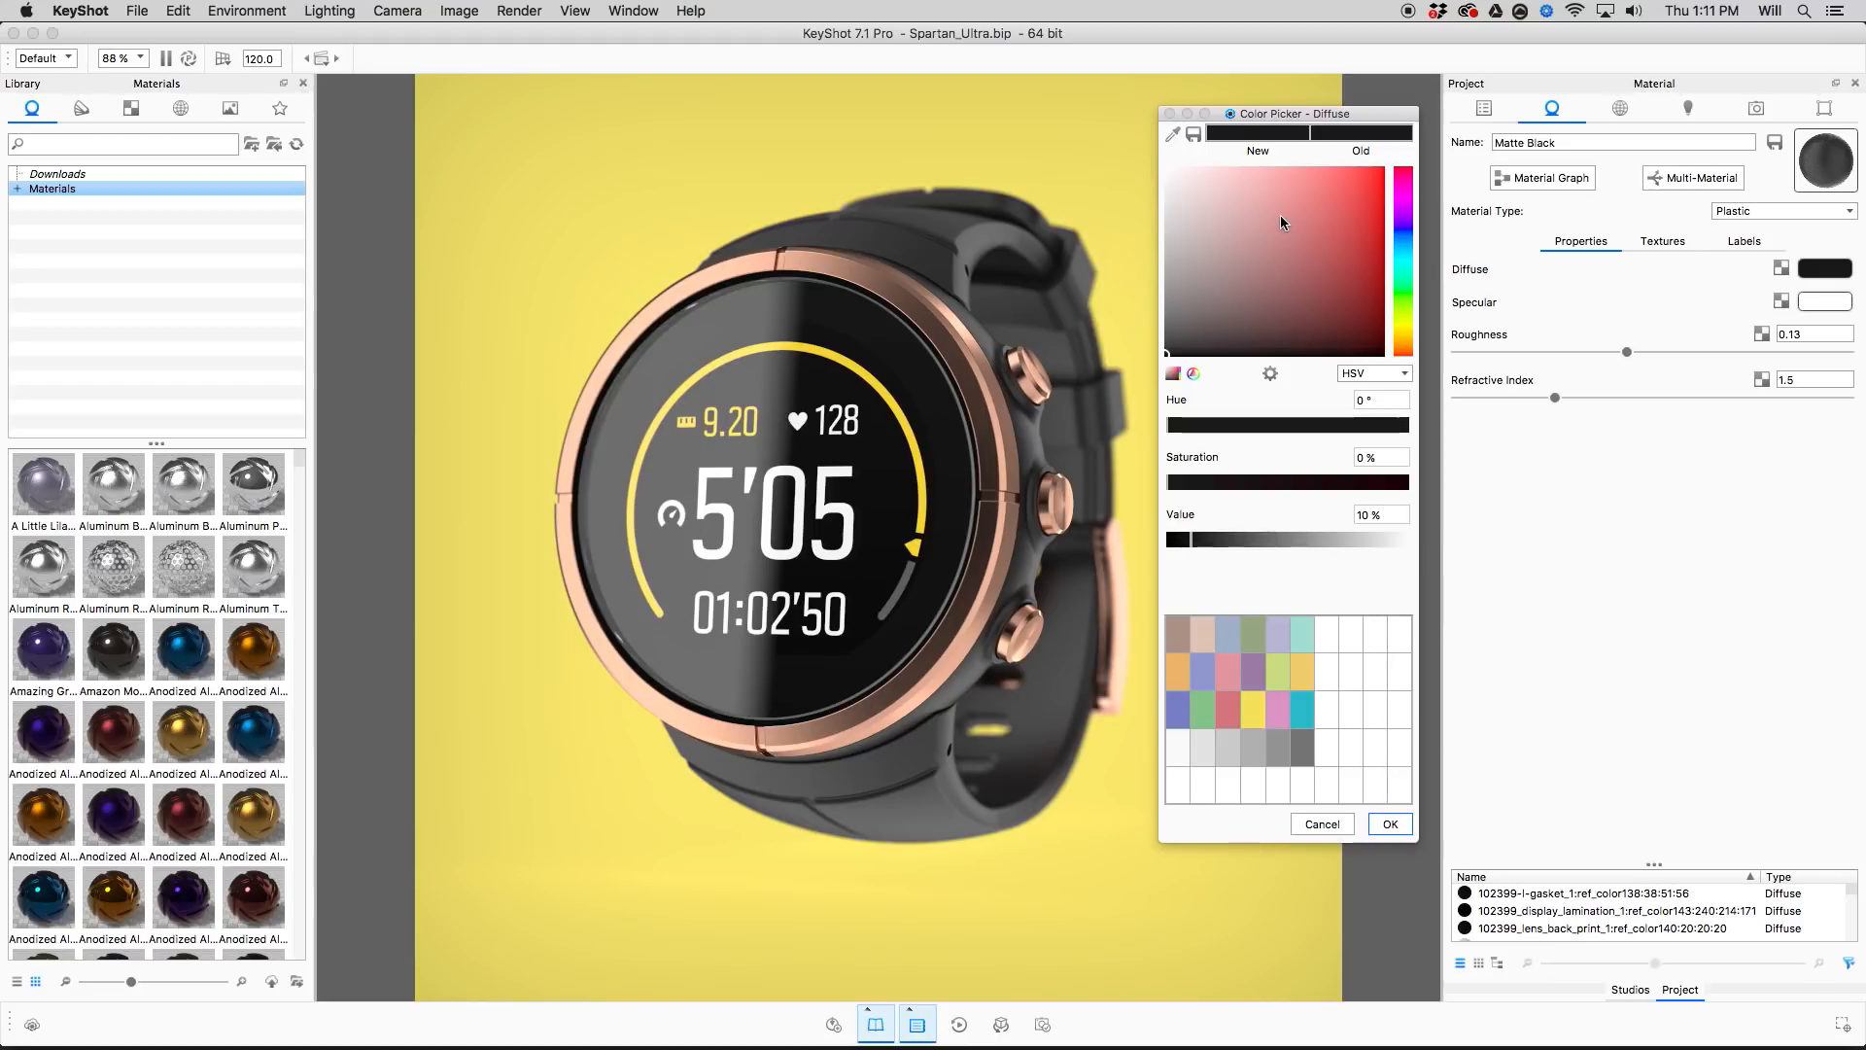
pyautogui.moveTo(1207, 266); pyautogui.dragTo(1330, 214)
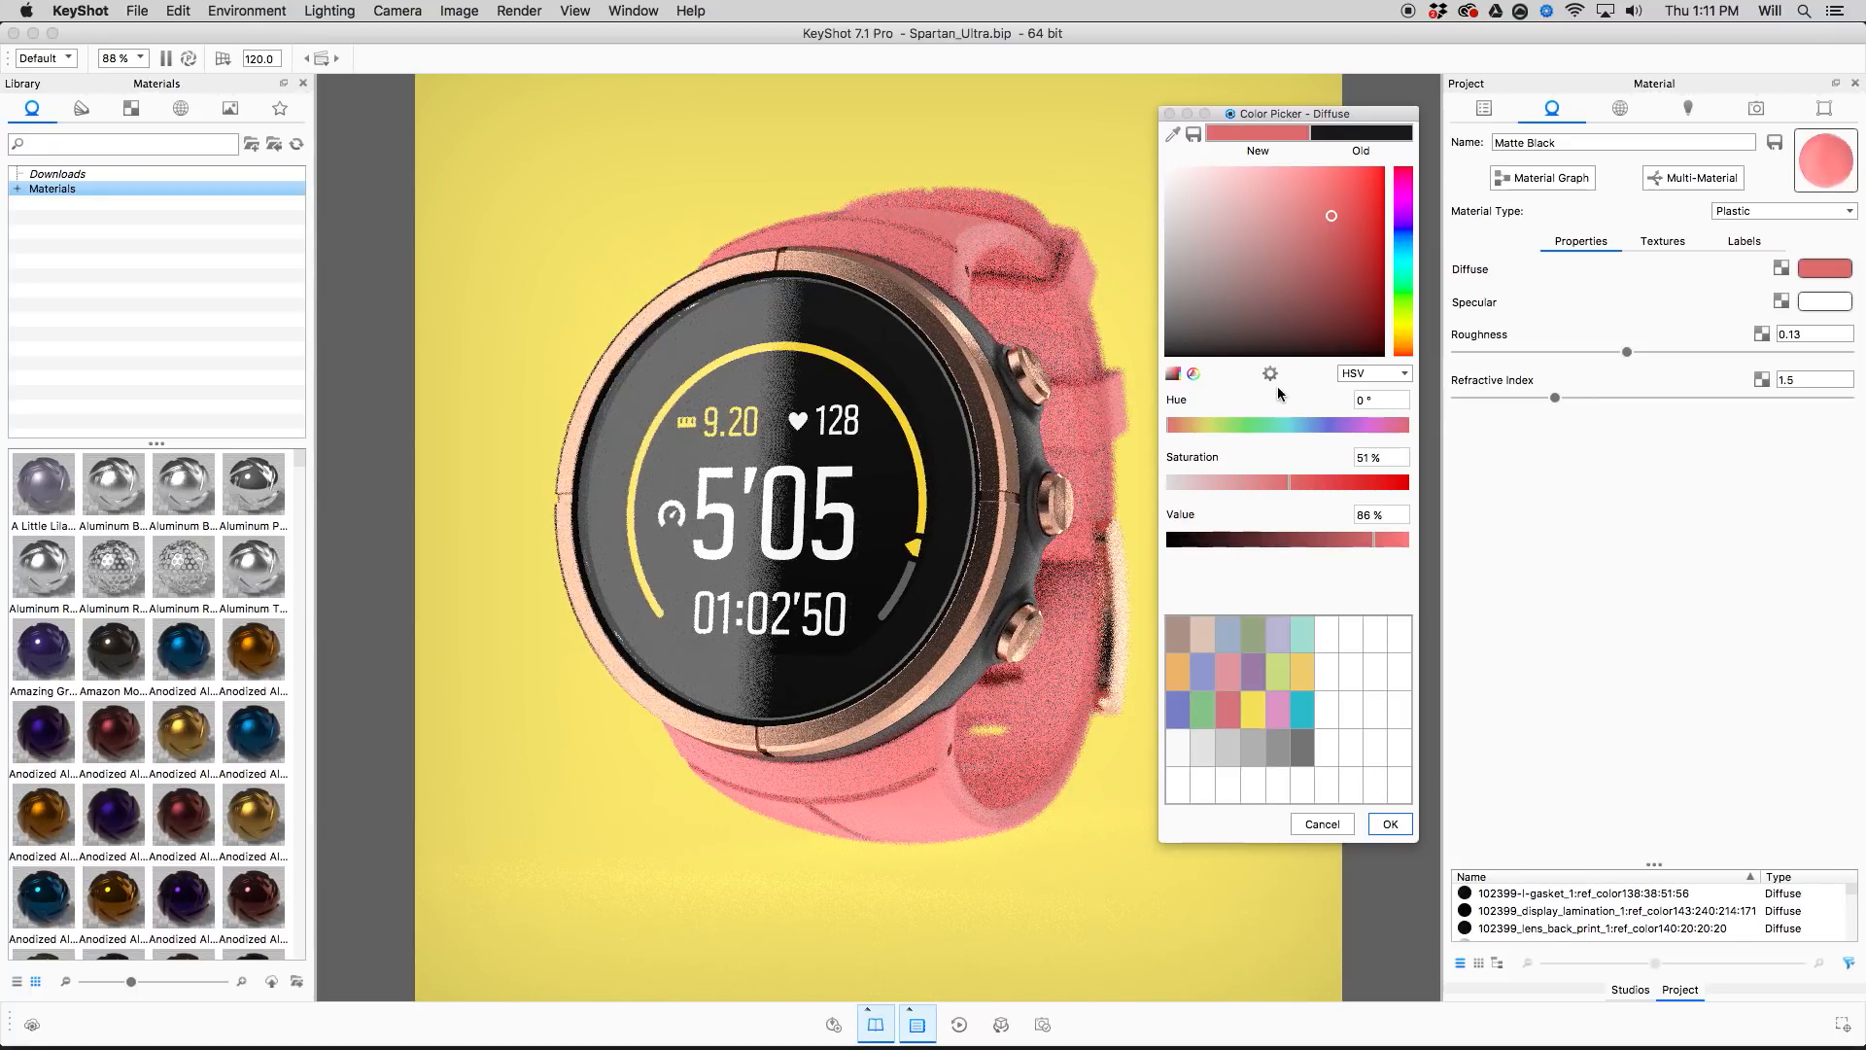
# Switch the diffuse colour model to RGB and mix a green with red 118, green 191 and blue 119.
pyautogui.click(1361, 373)
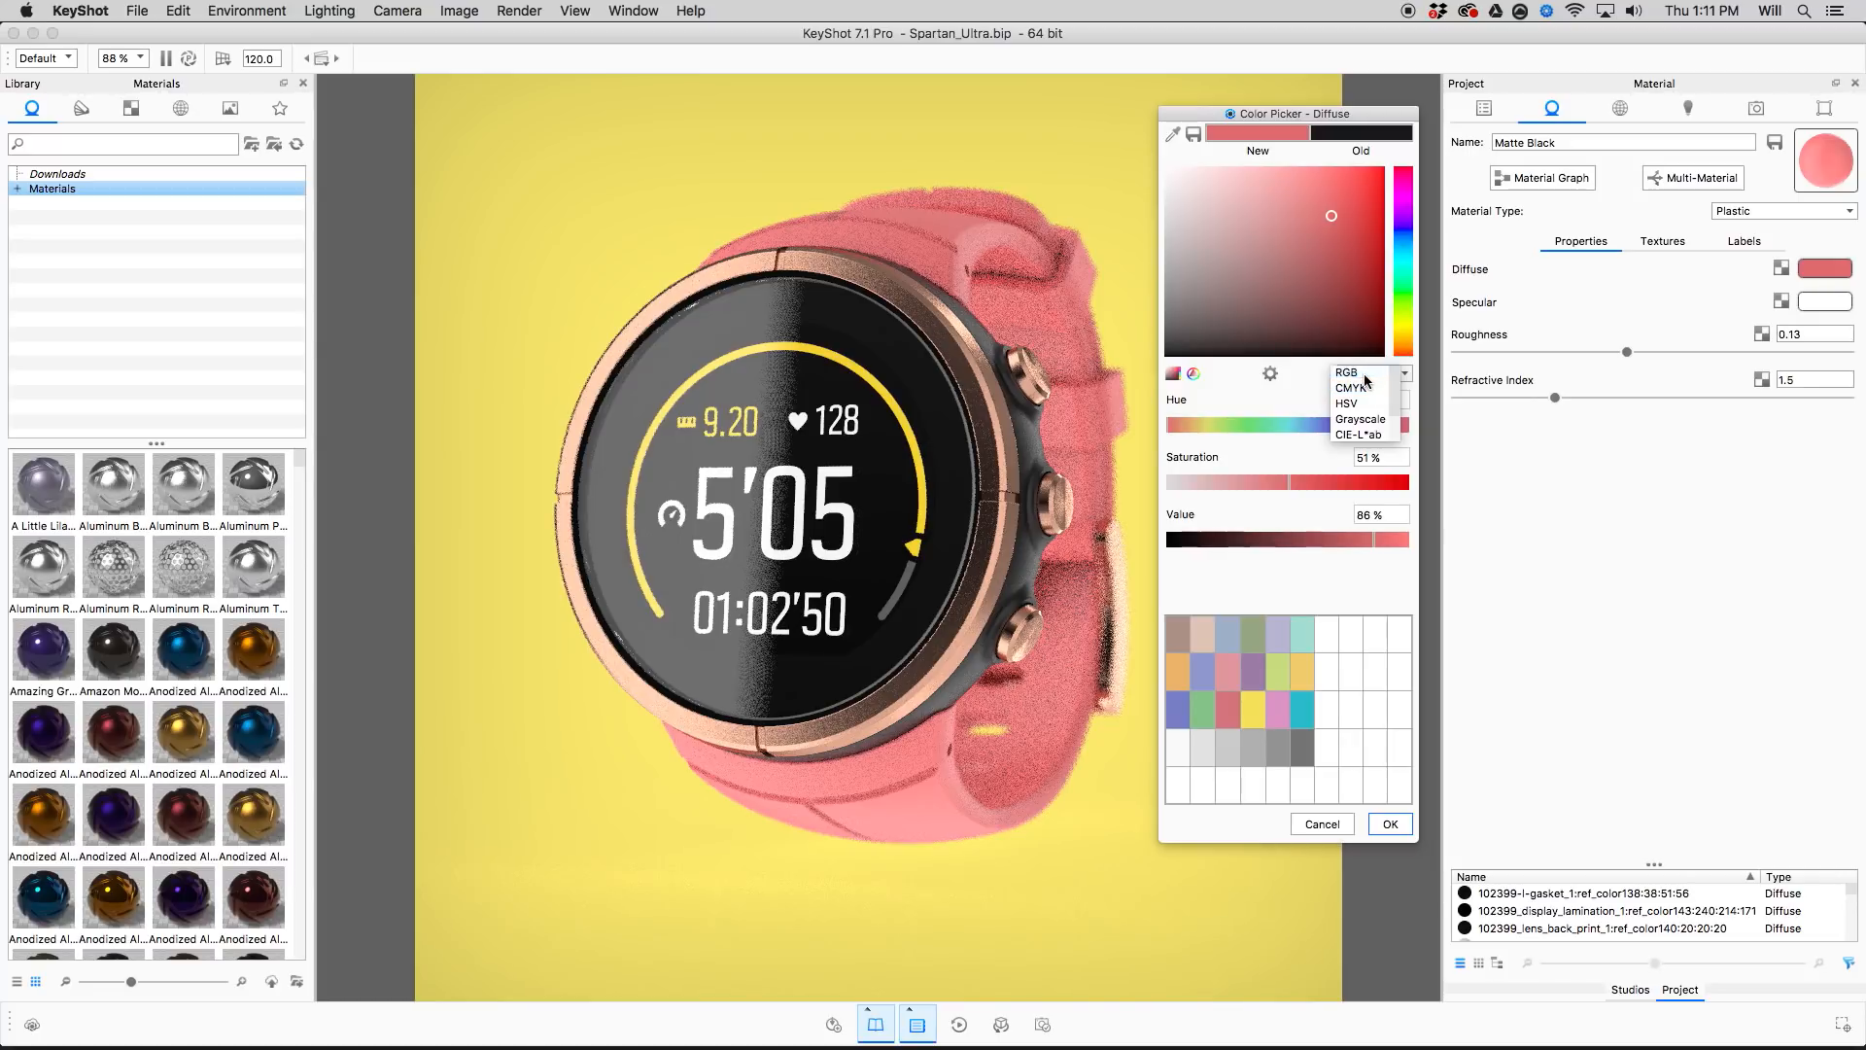
pyautogui.click(1360, 373)
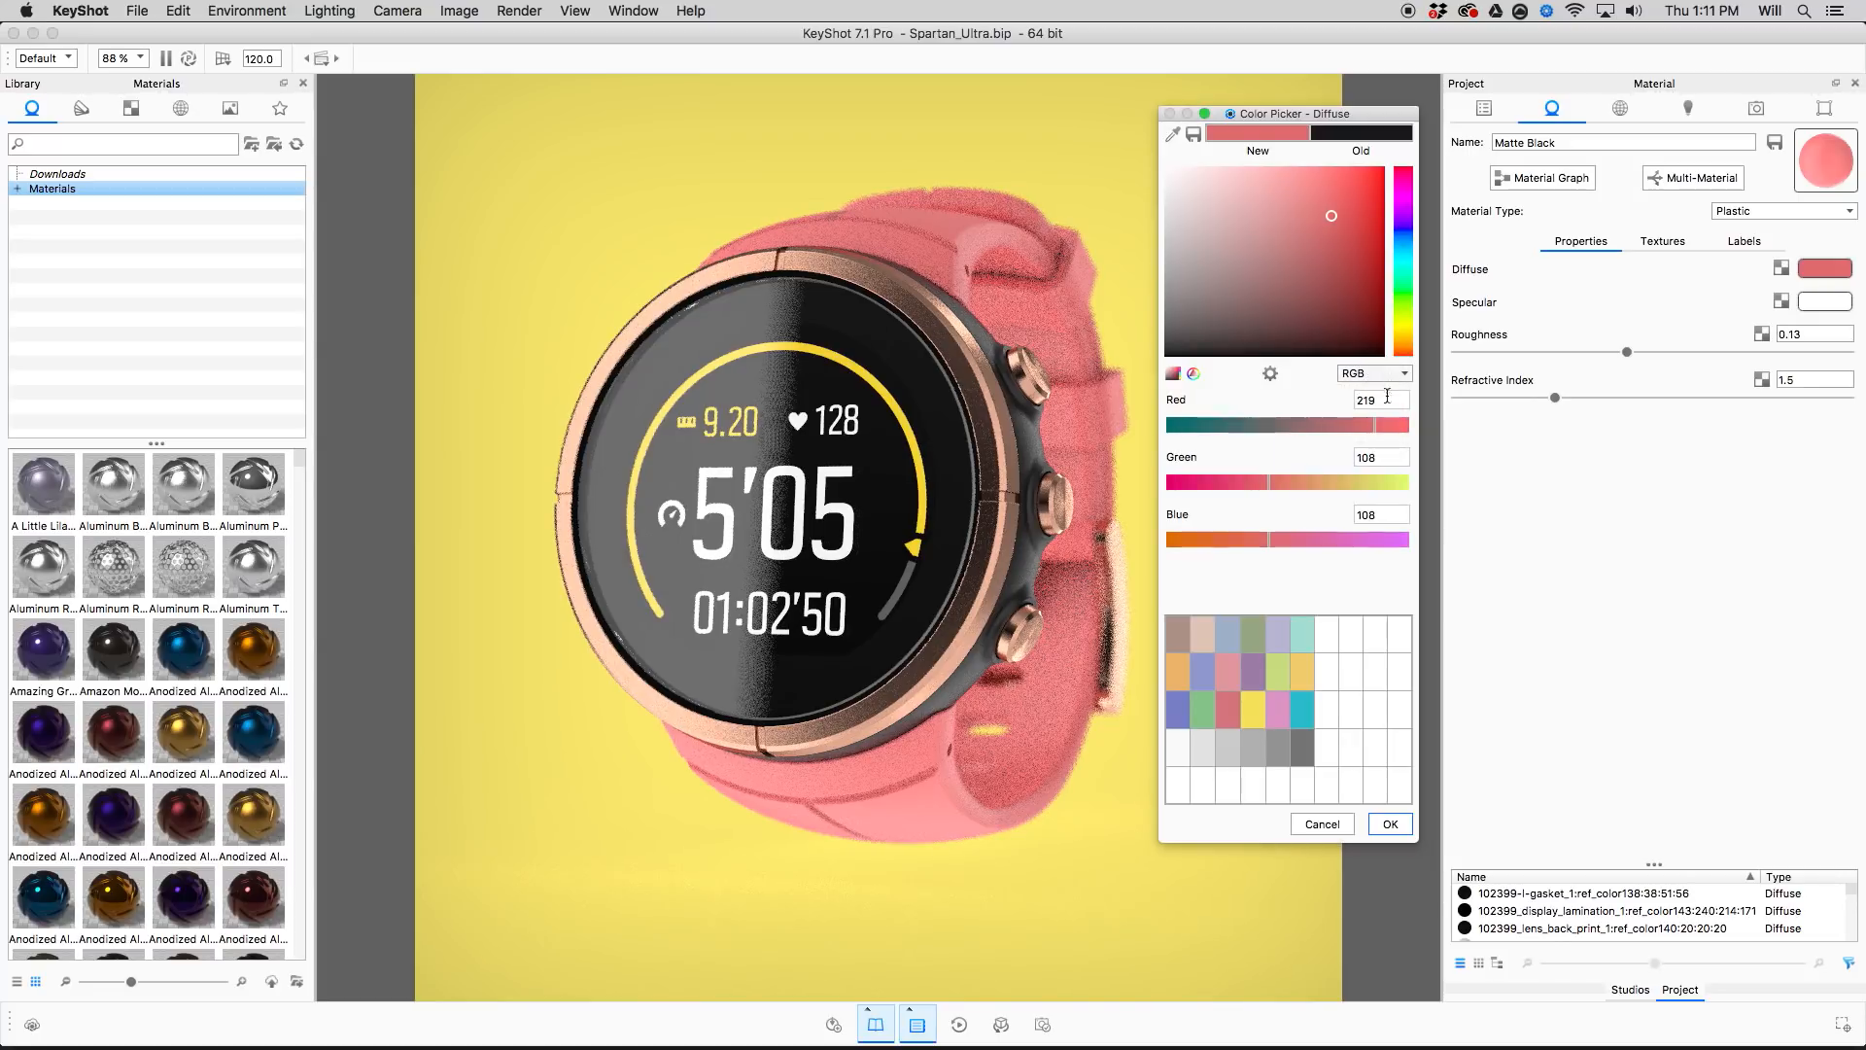
pyautogui.doubleClick(1352, 457)
pyautogui.doubleClick(1383, 515)
pyautogui.moveTo(1297, 482); pyautogui.dragTo(1332, 480)
pyautogui.click(1331, 539)
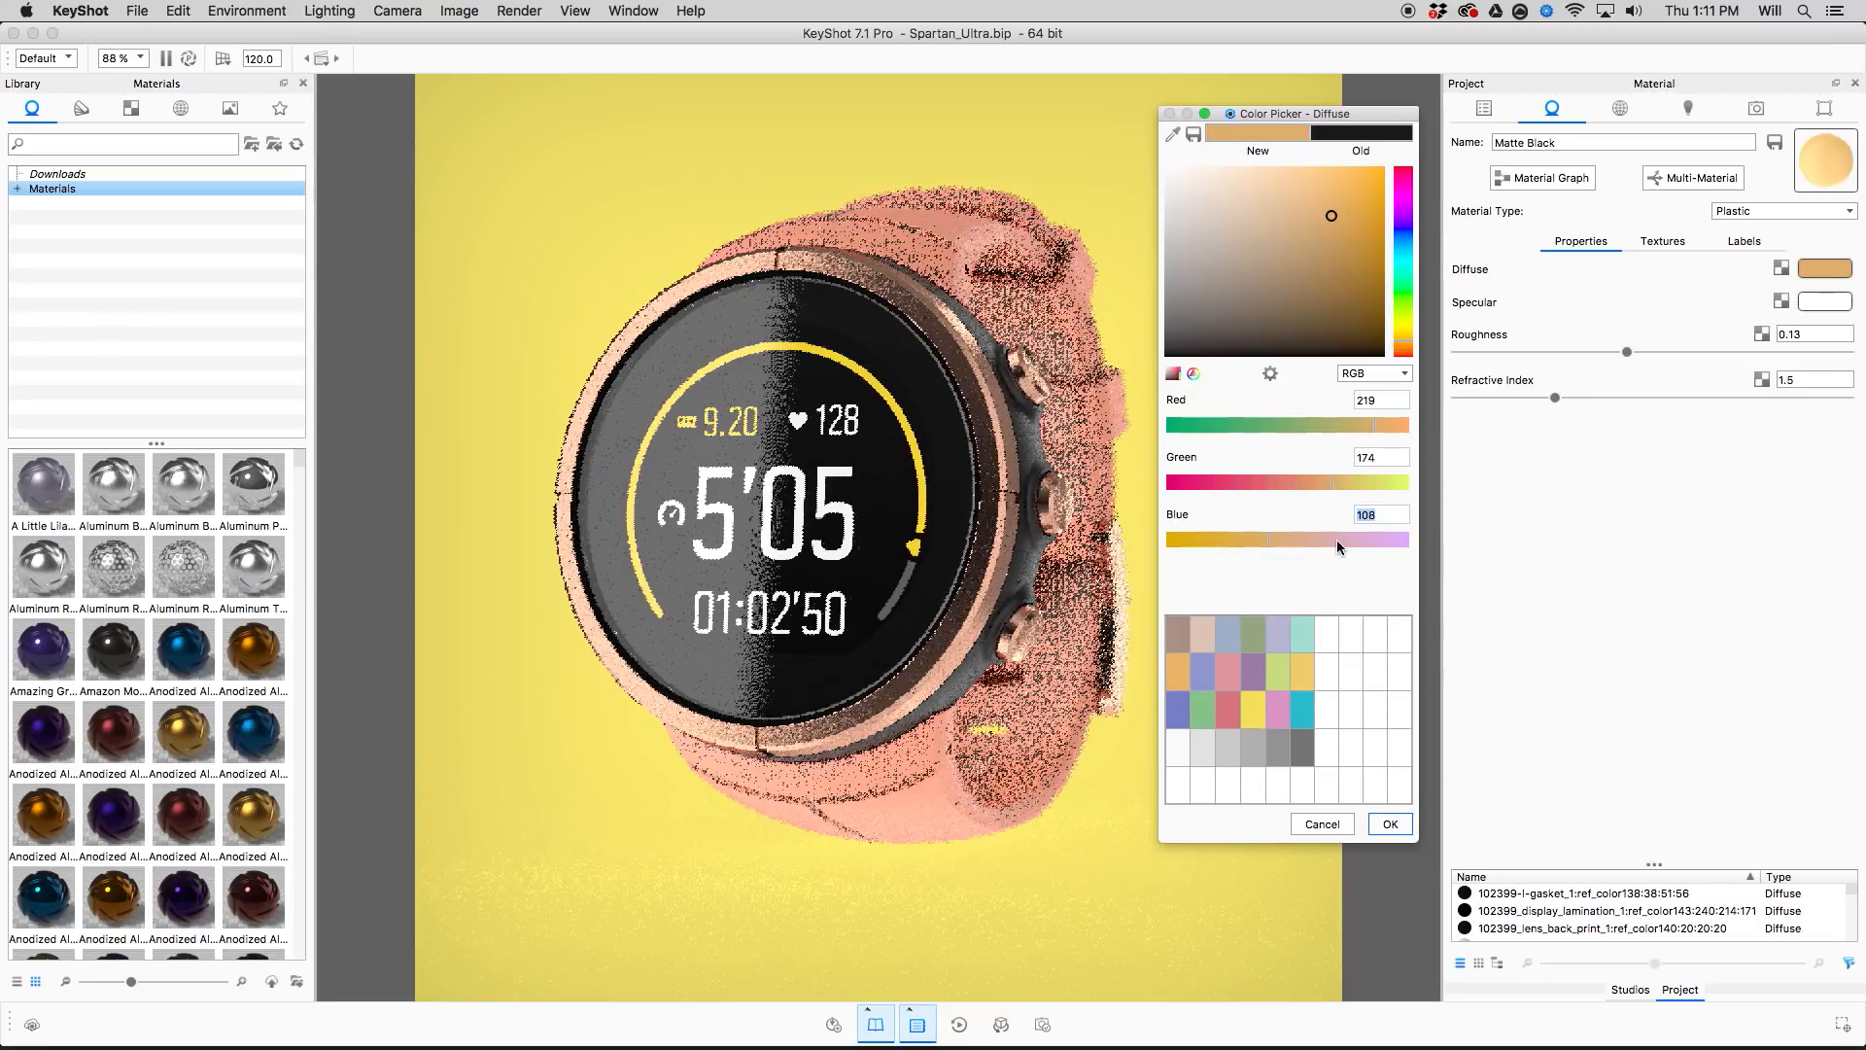
pyautogui.click(1280, 539)
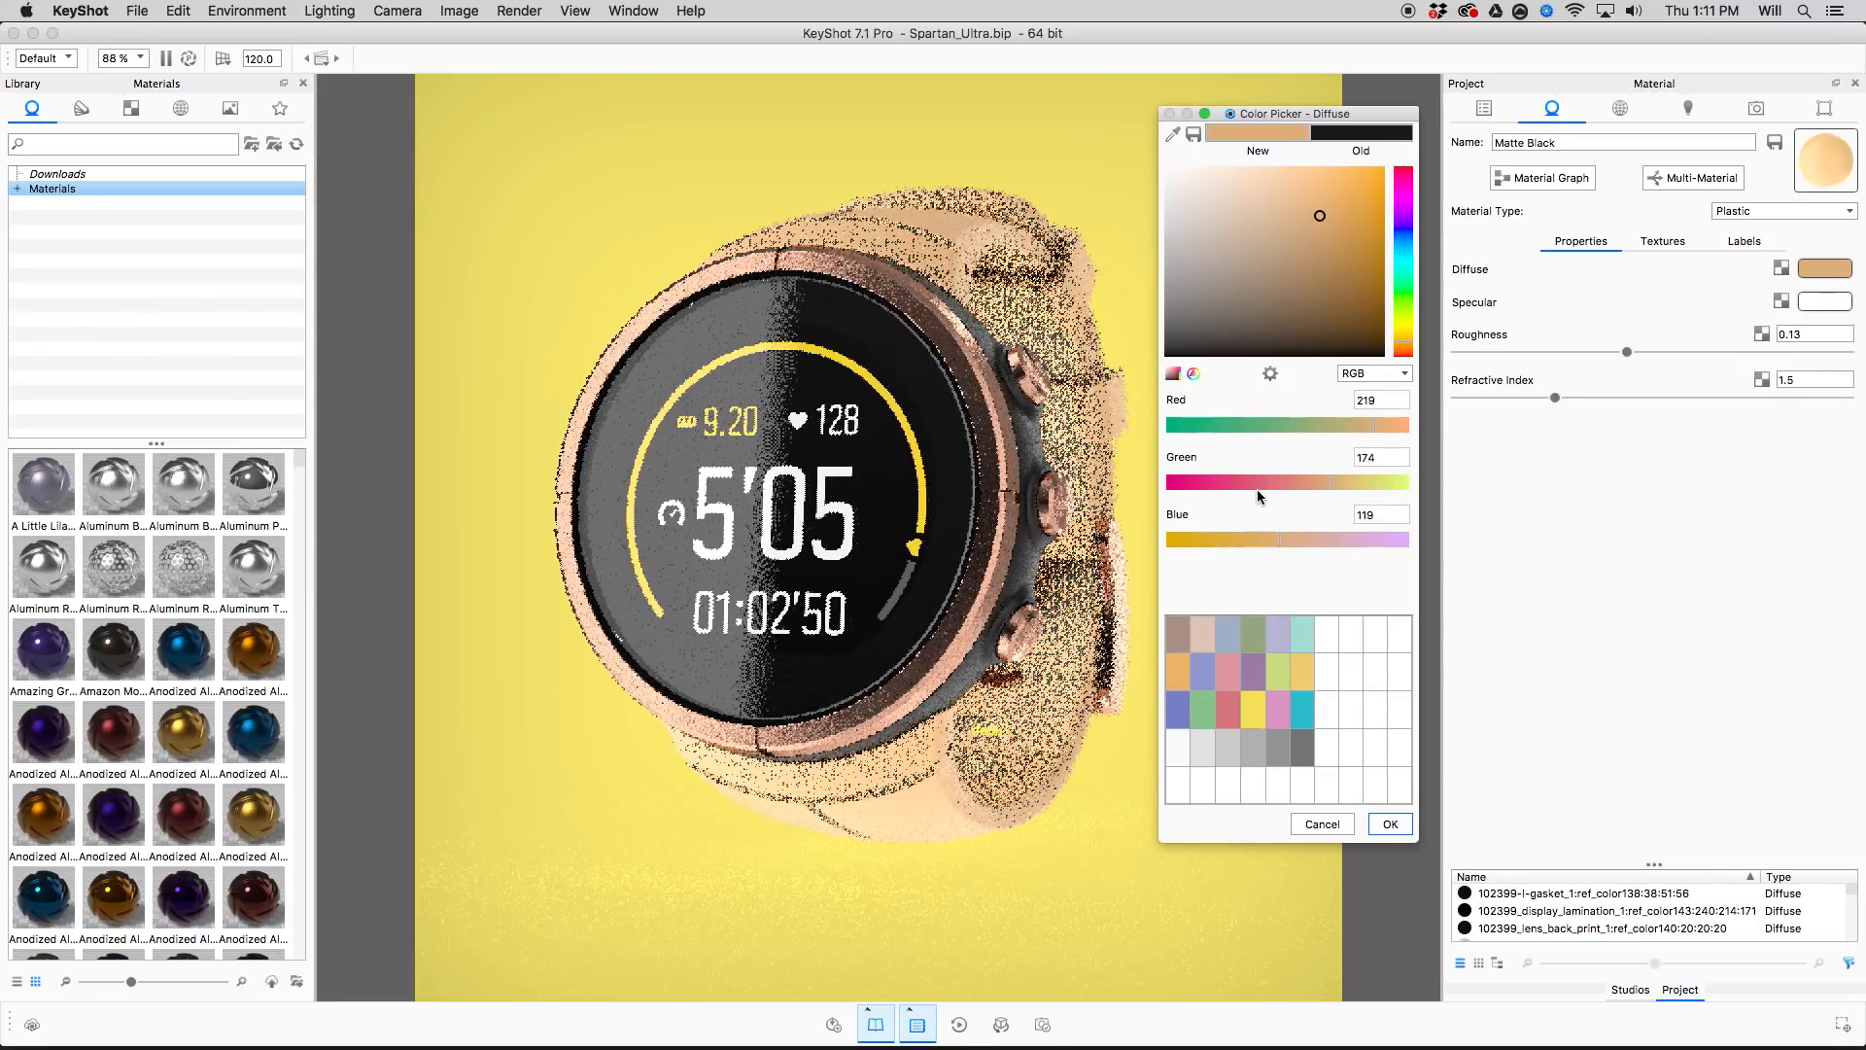
pyautogui.click(1278, 425)
pyautogui.click(1284, 482)
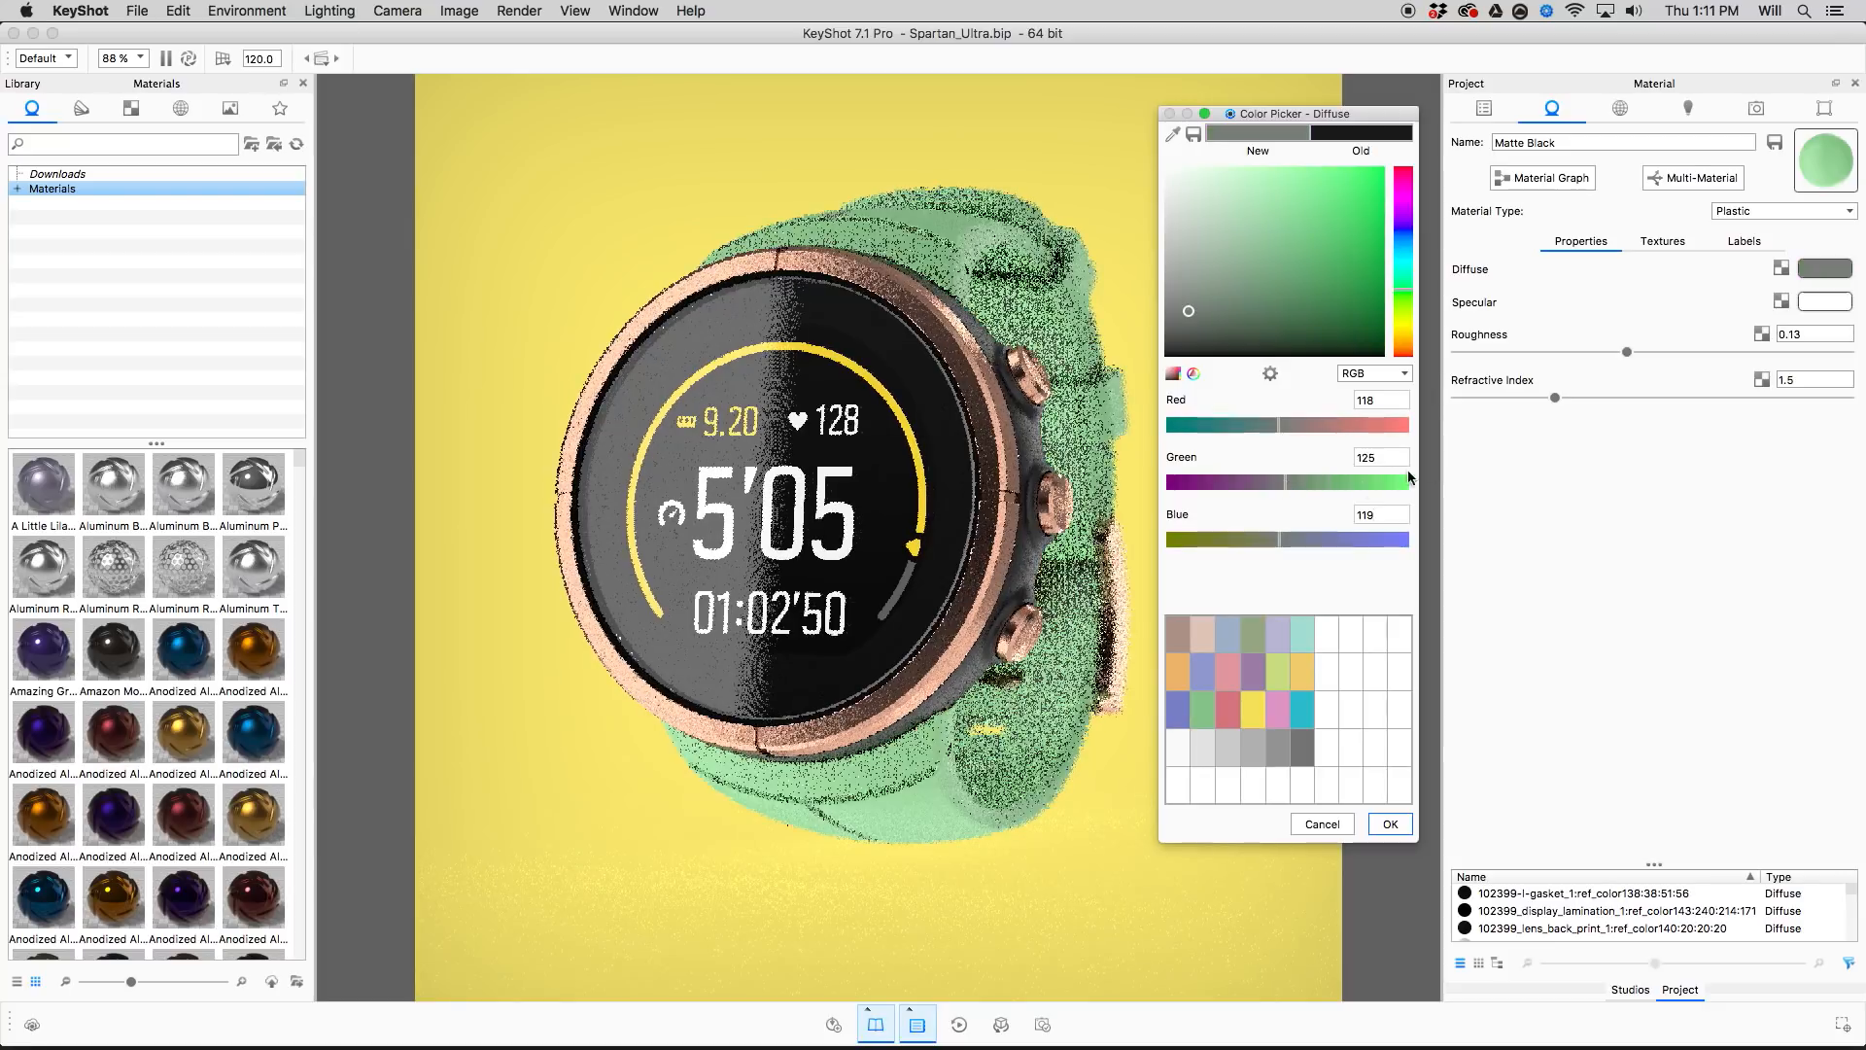
pyautogui.click(1348, 479)
# Switch the colour model back to HSV and shift the diffuse hue to 158°.
pyautogui.click(1384, 372)
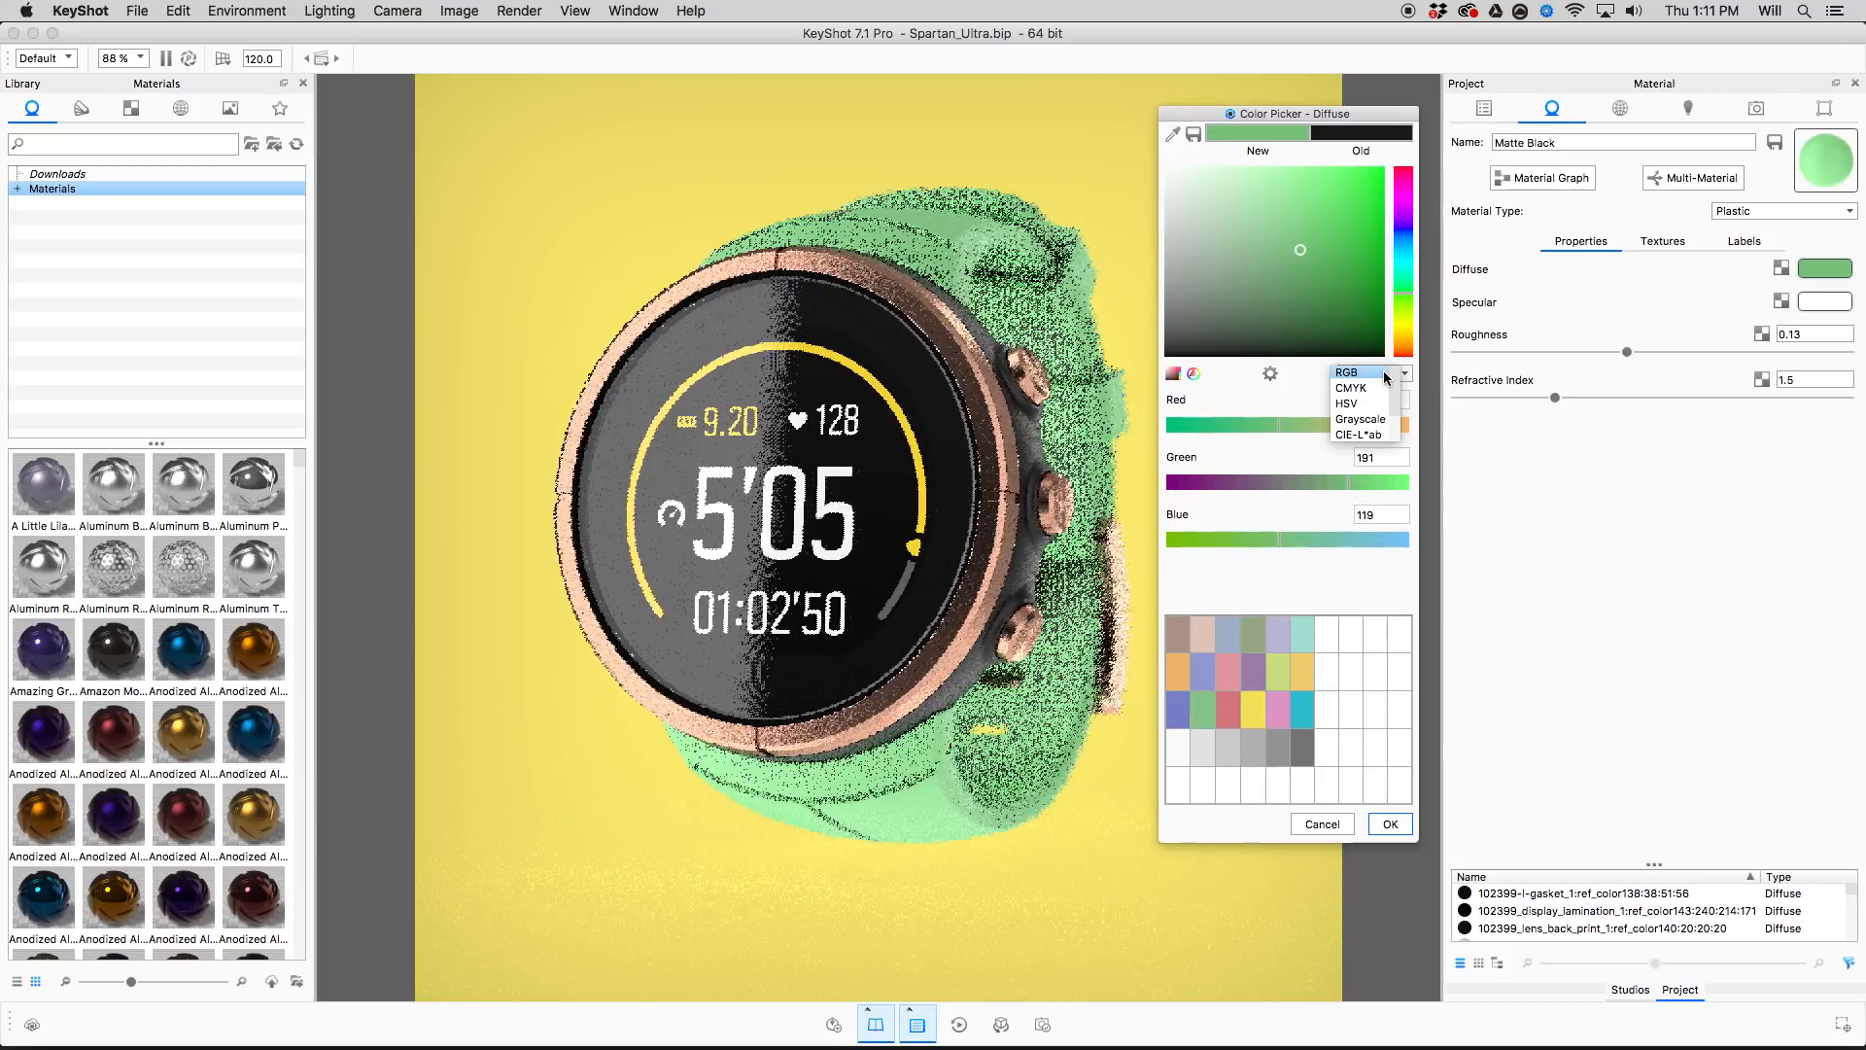
pyautogui.click(1348, 404)
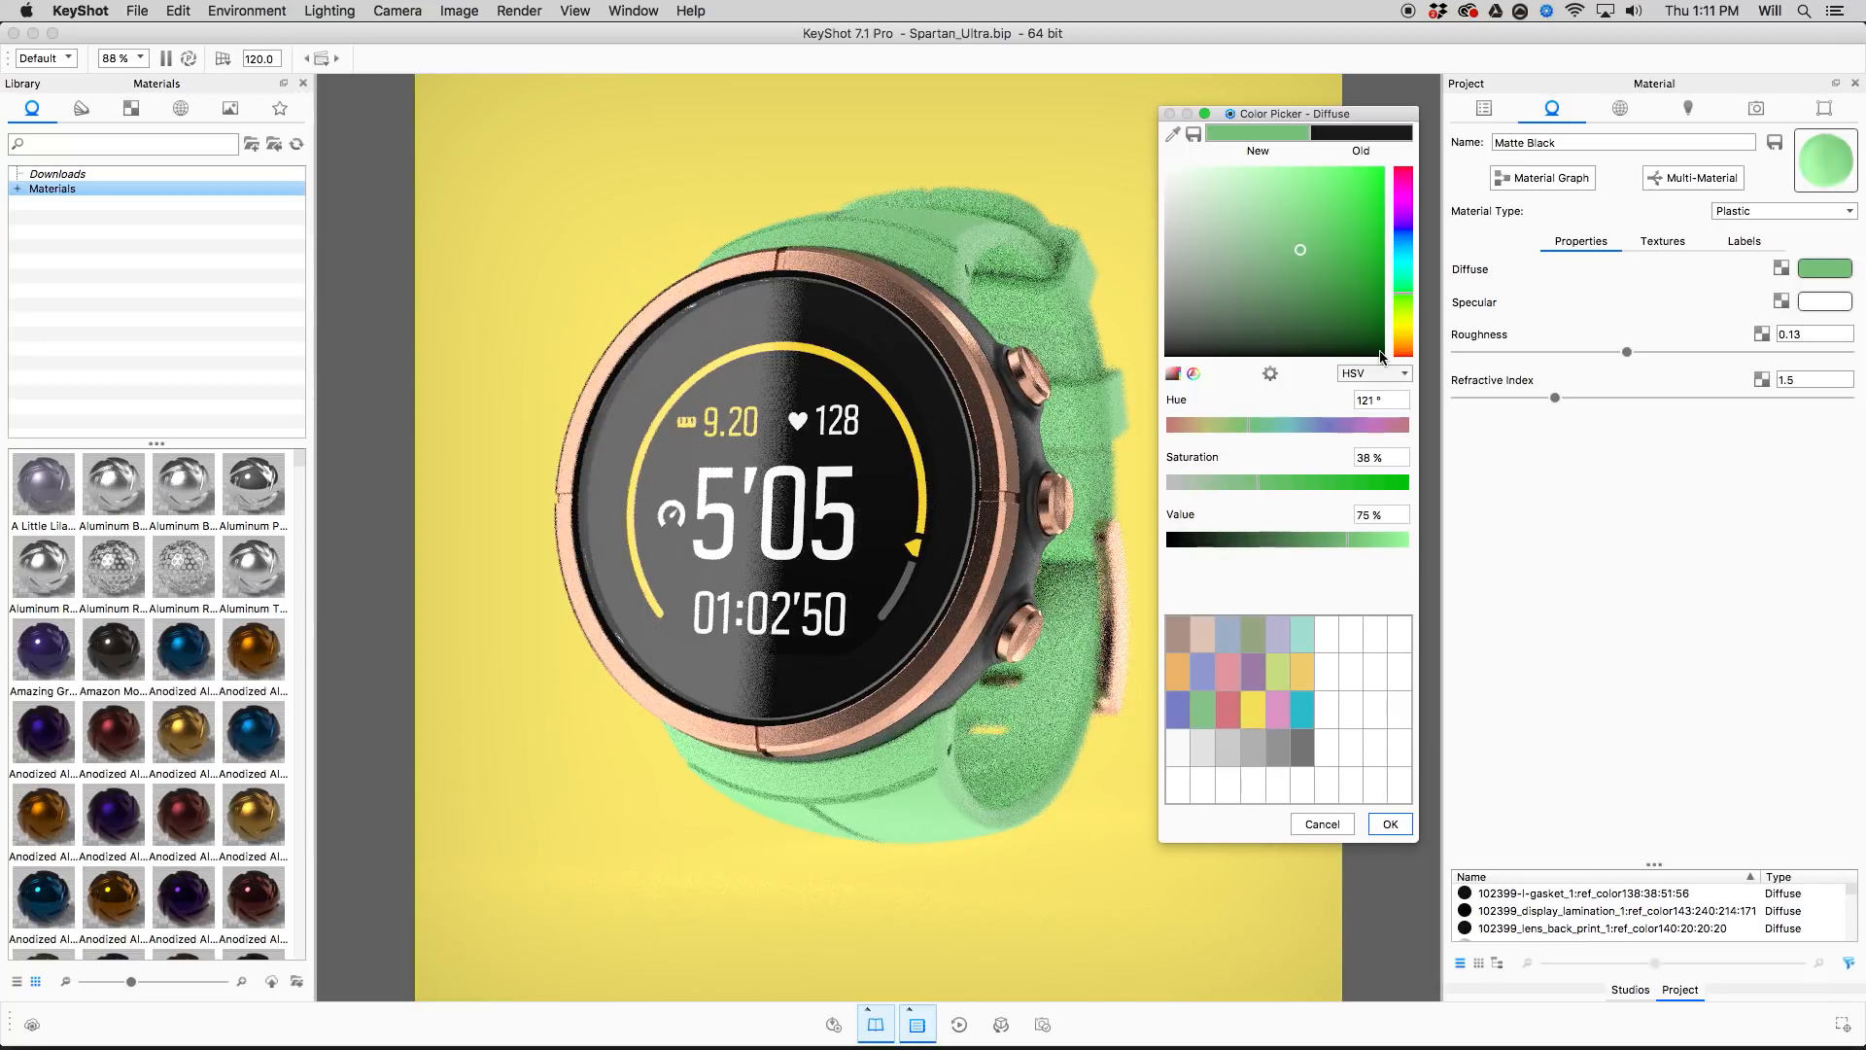
pyautogui.moveTo(1402, 265); pyautogui.dragTo(1401, 309)
pyautogui.moveTo(1260, 426)
pyautogui.mouseDown()
pyautogui.moveTo(1275, 421)
pyautogui.moveTo(1186, 436)
pyautogui.moveTo(1308, 425)
pyautogui.moveTo(1277, 424)
pyautogui.mouseUp()
pyautogui.doubleClick(1368, 399)
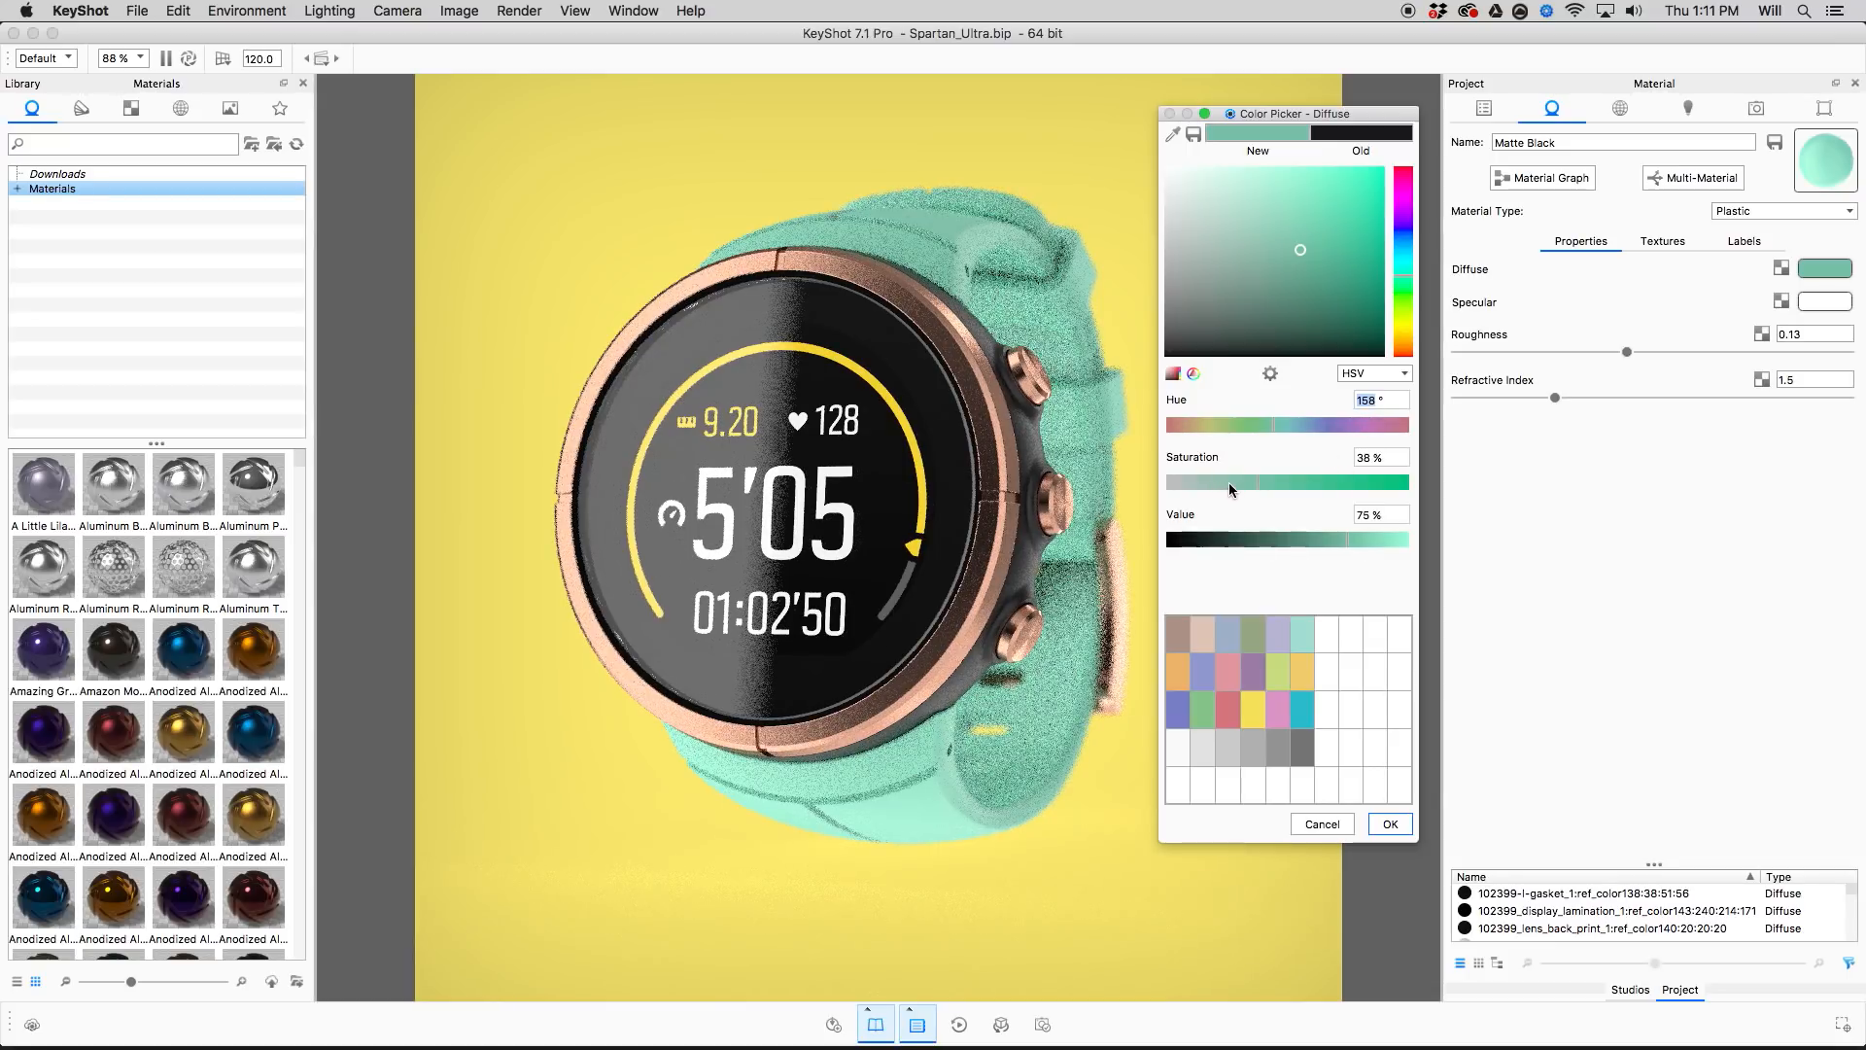
# Try the diffuse colour's saturation at 100% and 0%, and bring it back to 38%.
pyautogui.click(1290, 482)
pyautogui.moveTo(1324, 483); pyautogui.dragTo(1407, 482)
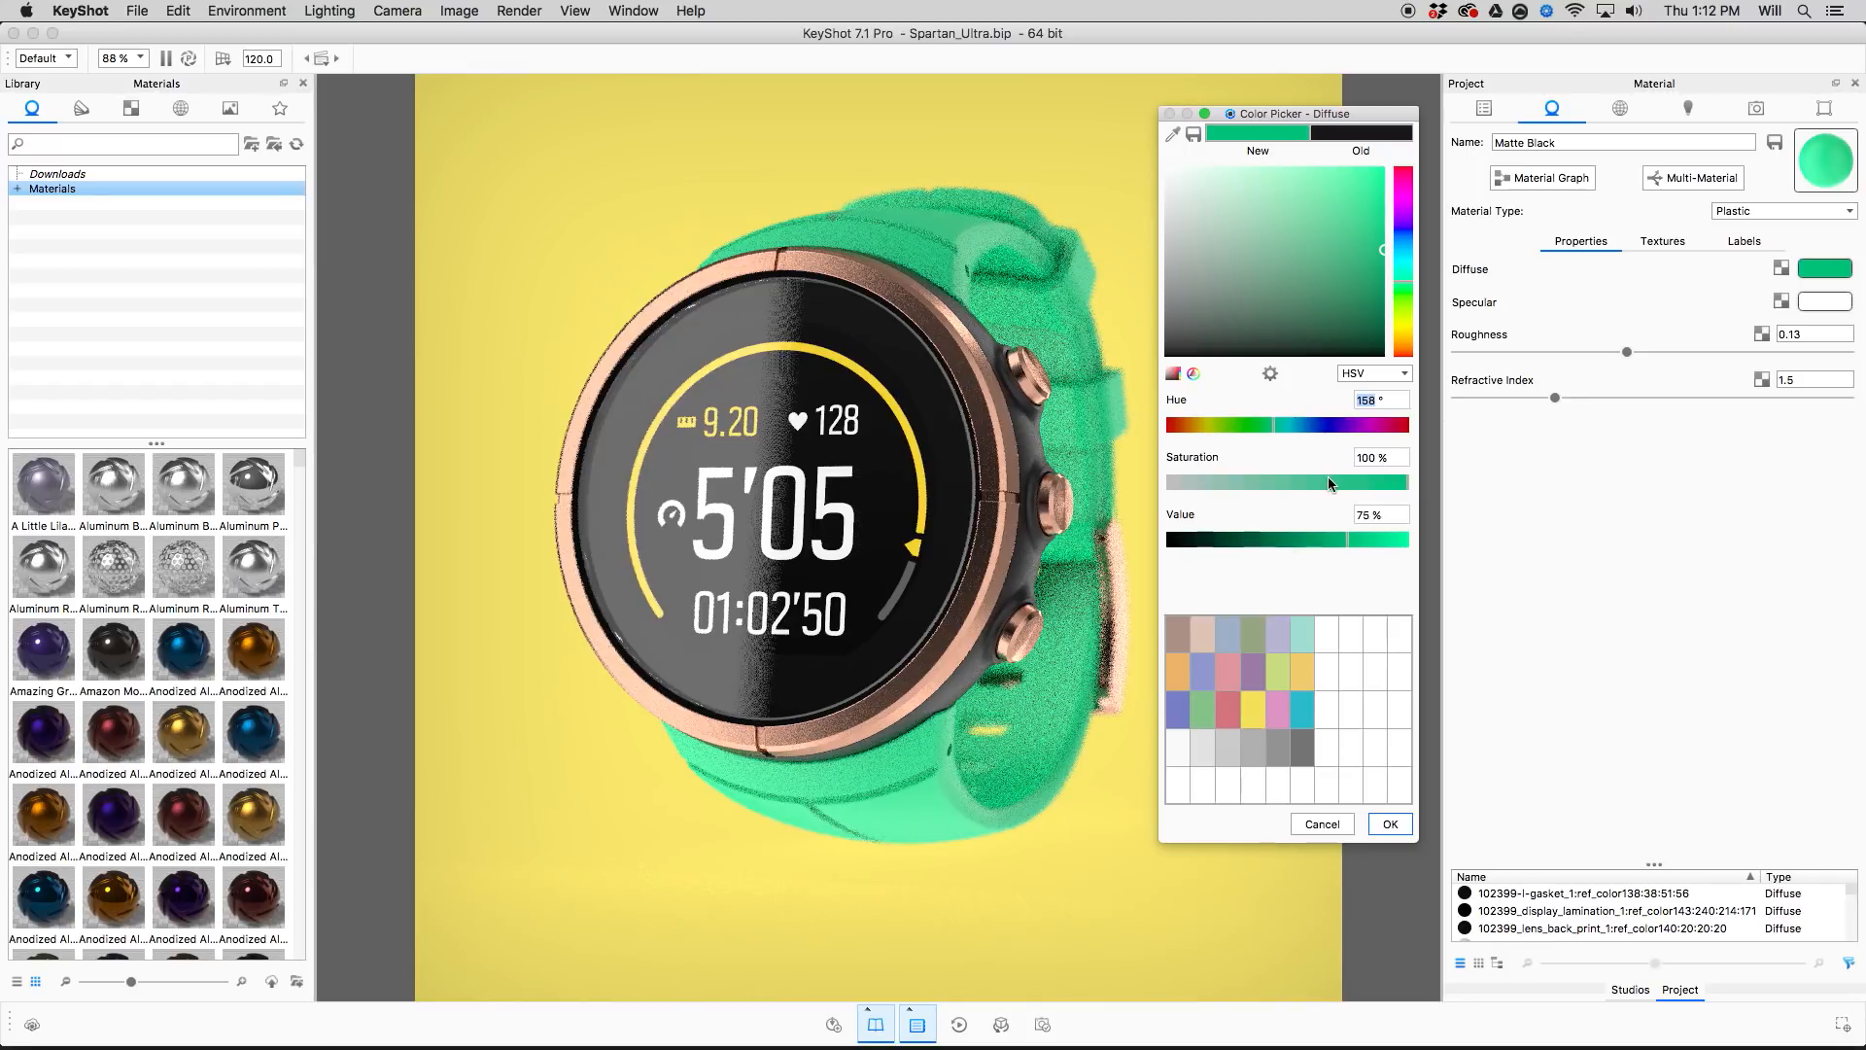
pyautogui.moveTo(1341, 482); pyautogui.dragTo(1153, 482)
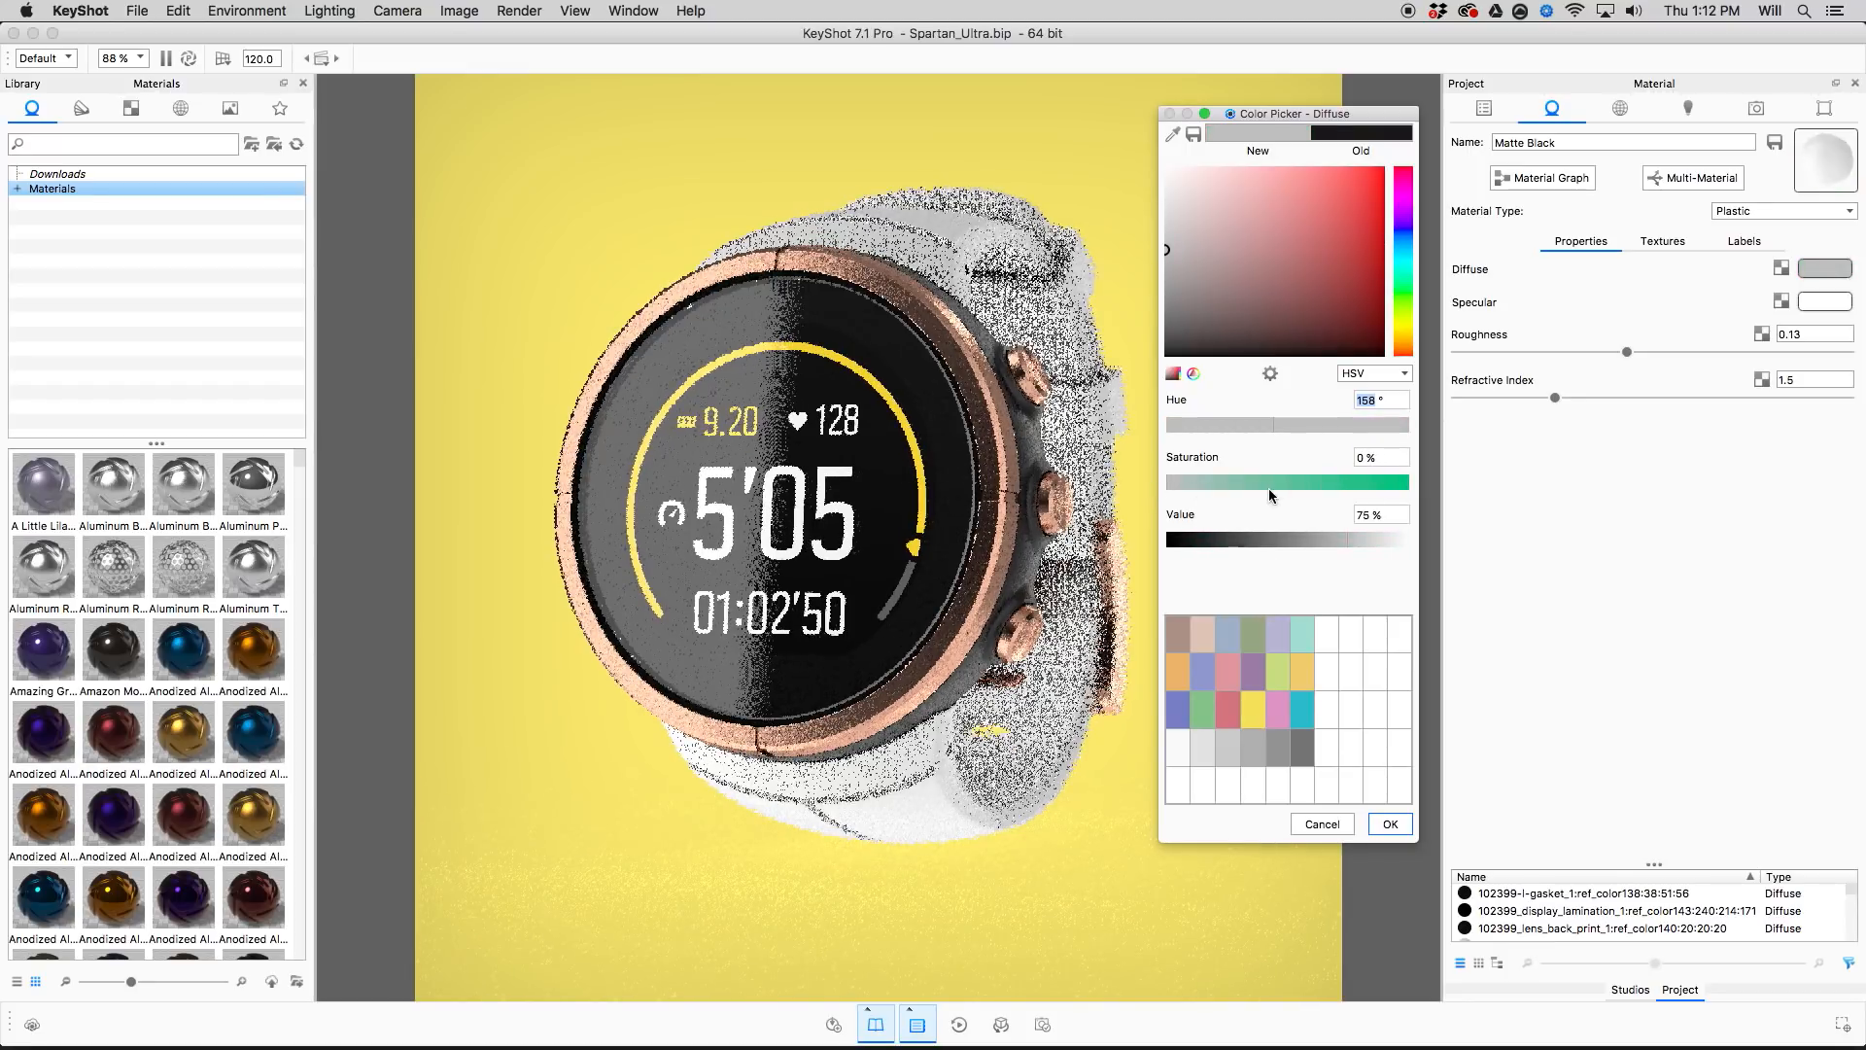
pyautogui.moveTo(1279, 486); pyautogui.dragTo(1419, 489)
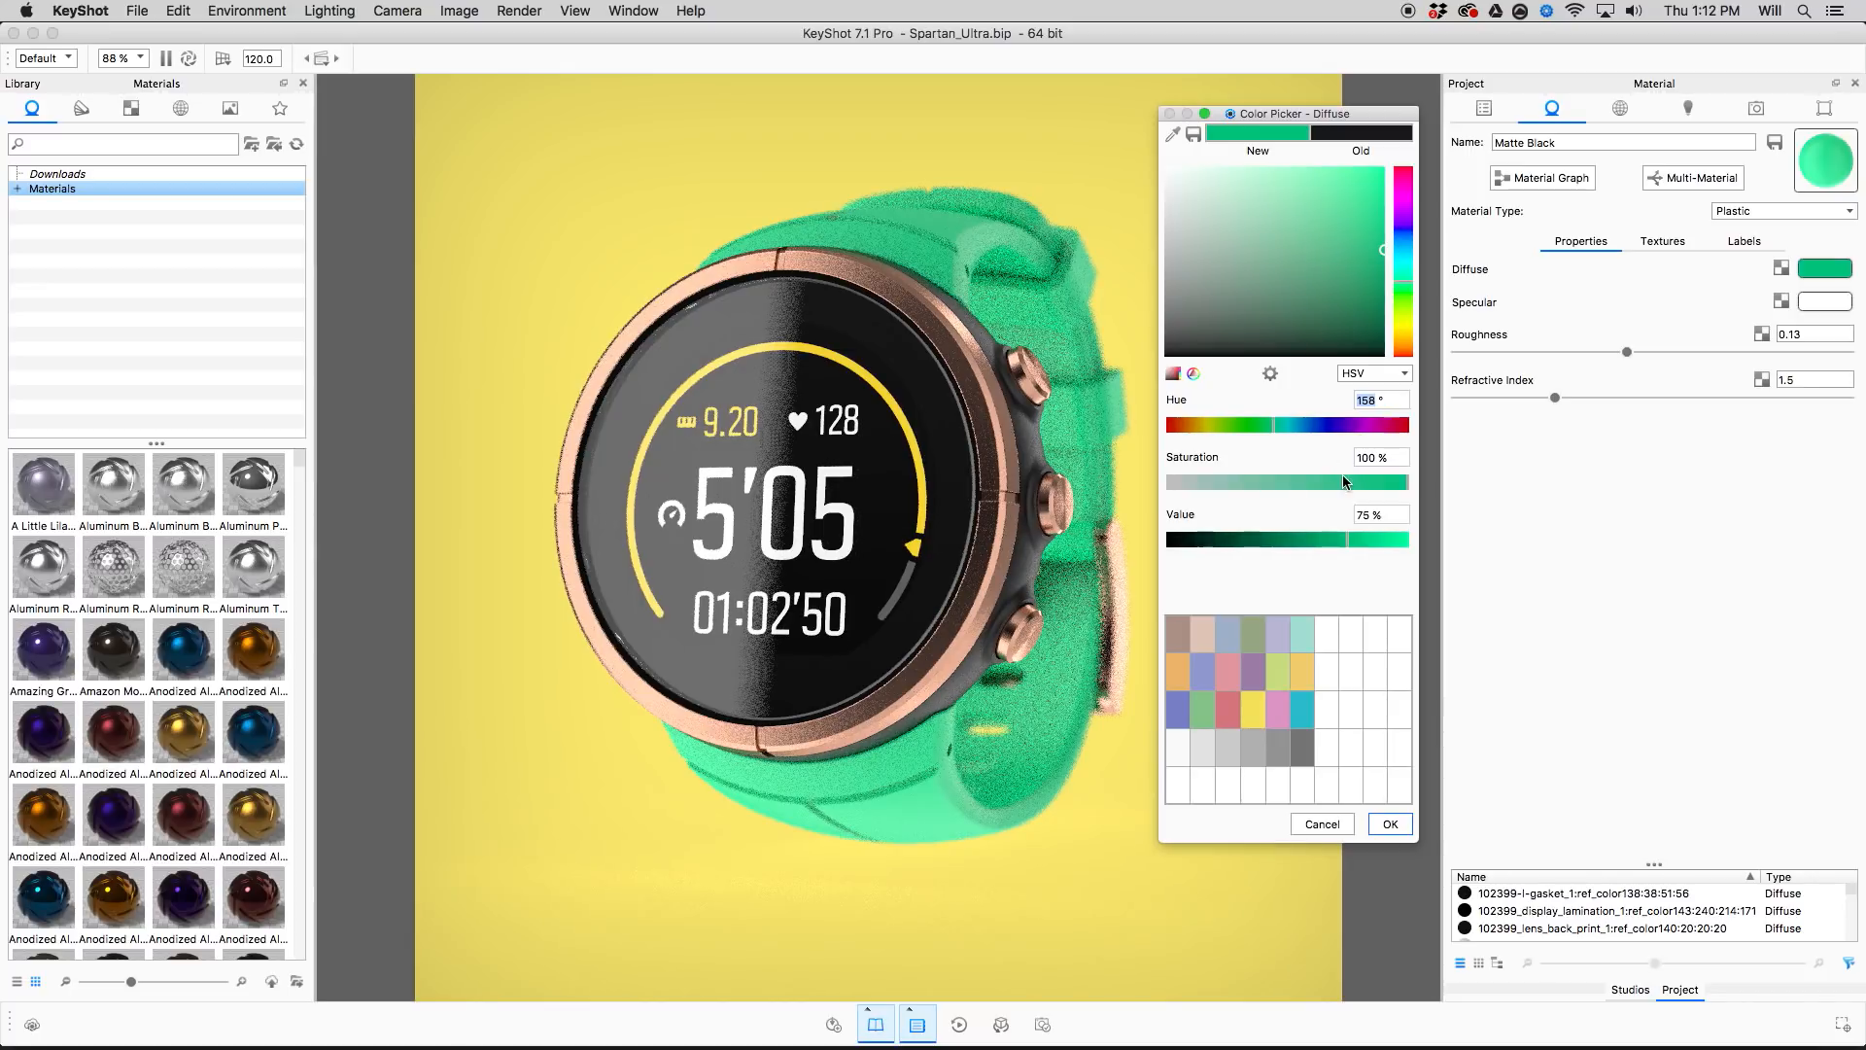
pyautogui.moveTo(1344, 480)
pyautogui.mouseDown()
pyautogui.moveTo(1205, 486)
pyautogui.moveTo(1350, 481)
pyautogui.moveTo(1205, 464)
pyautogui.moveTo(1288, 463)
pyautogui.moveTo(1242, 470)
pyautogui.moveTo(1257, 465)
pyautogui.mouseUp()
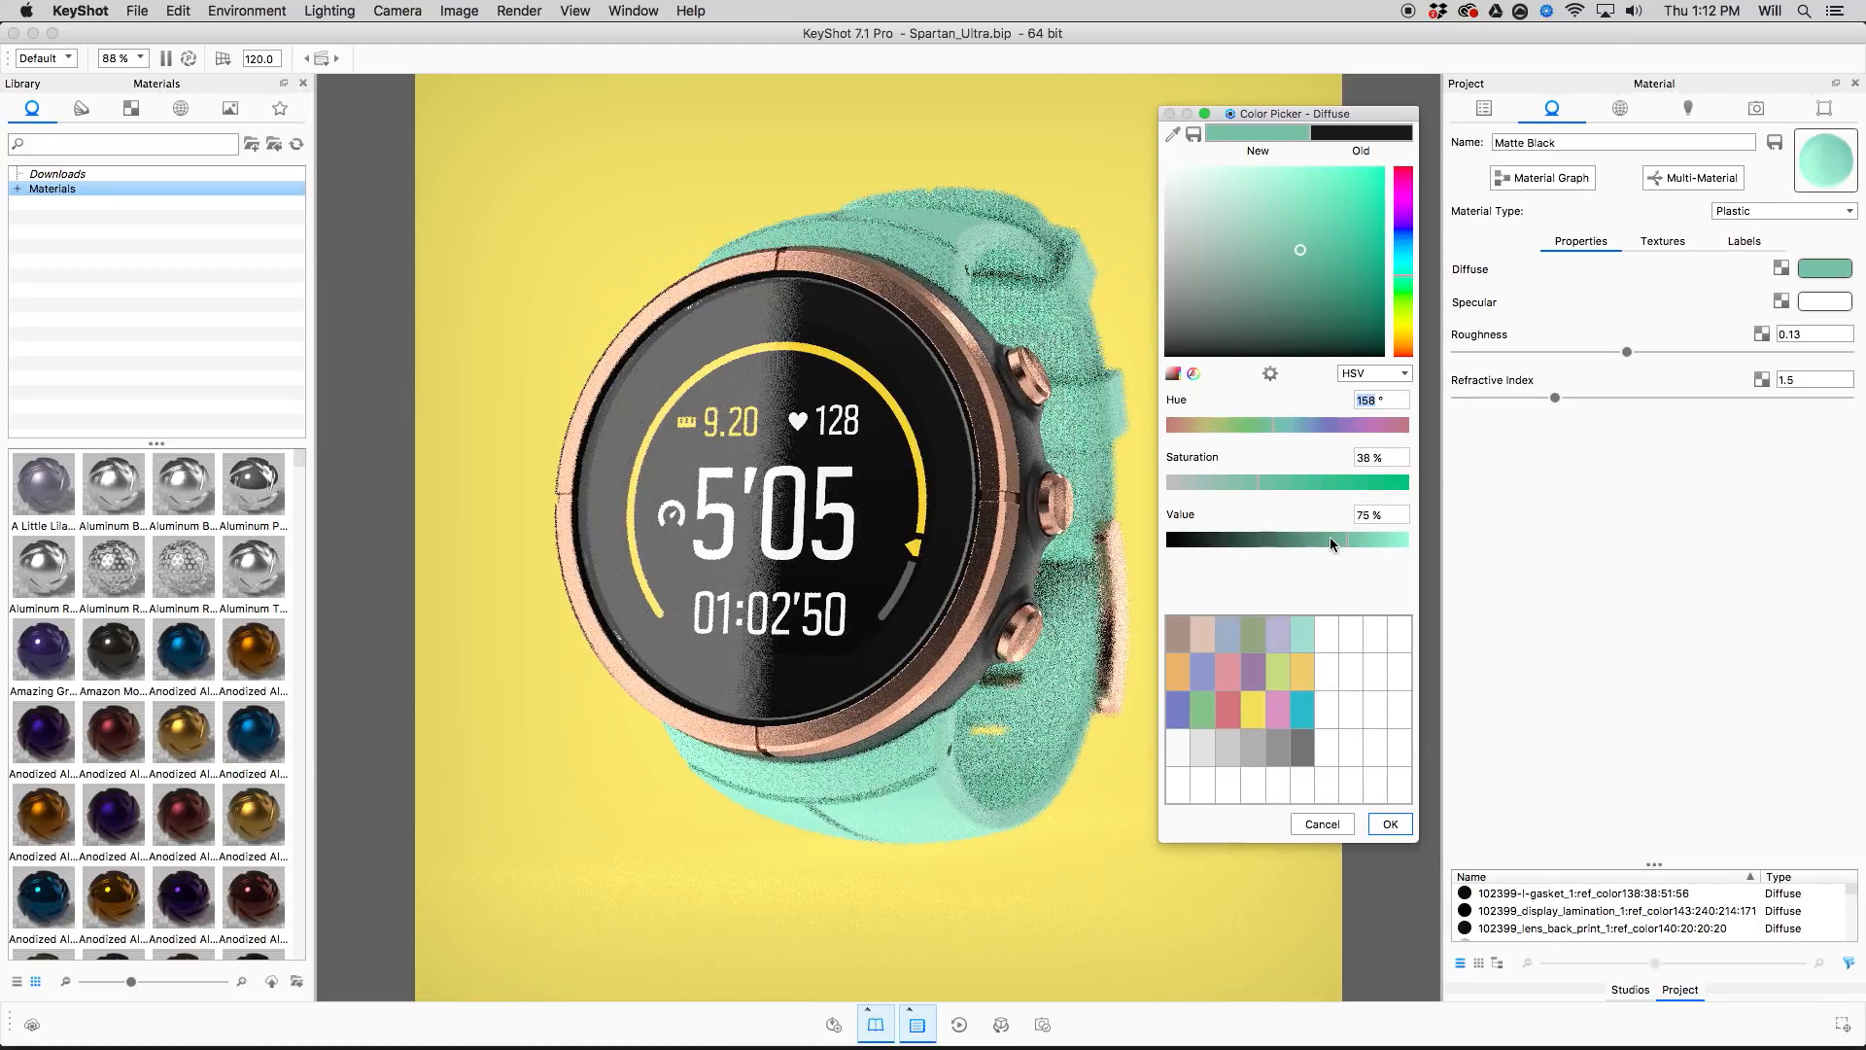
# Darken the diffuse colour to a value of 62%, lower it to black, and set the value to 100%.
pyautogui.moveTo(1330, 537)
pyautogui.mouseDown()
pyautogui.moveTo(1263, 537)
pyautogui.moveTo(1317, 536)
pyautogui.mouseUp()
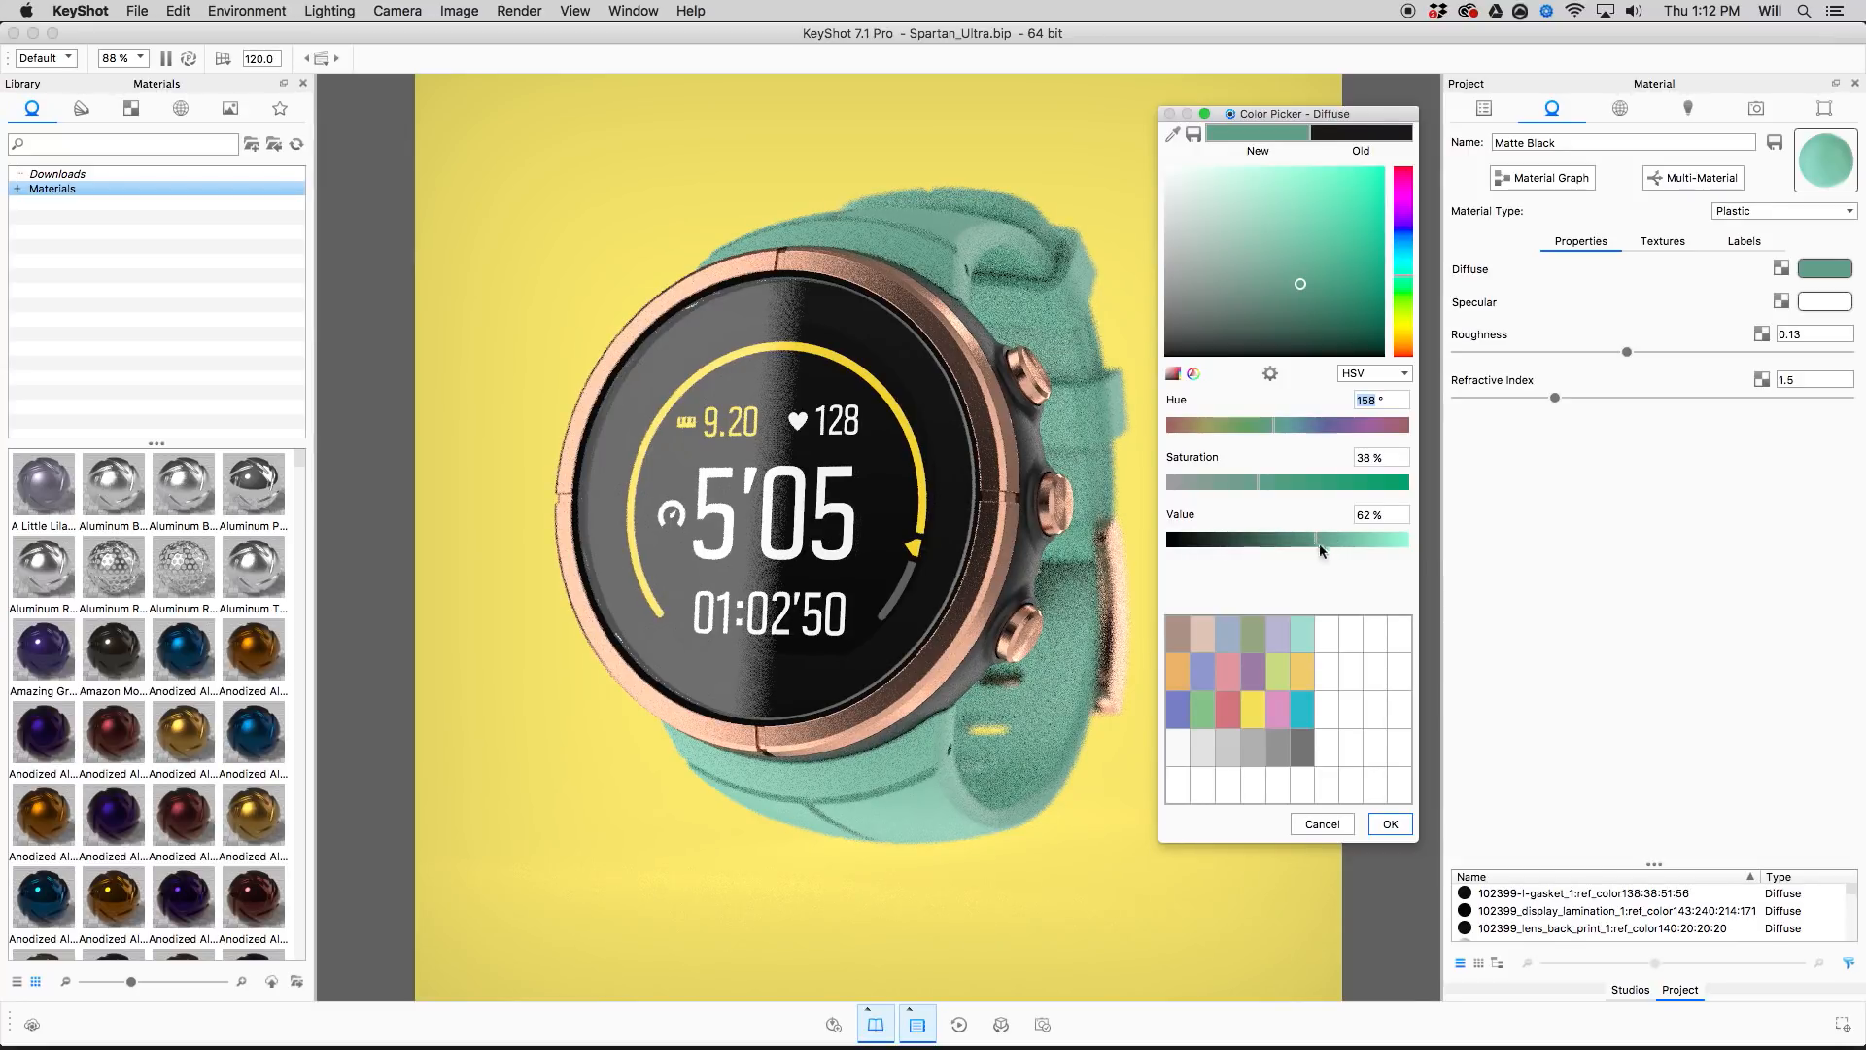
pyautogui.moveTo(1391, 512); pyautogui.dragTo(1355, 519)
pyautogui.moveTo(1309, 544); pyautogui.dragTo(1165, 539)
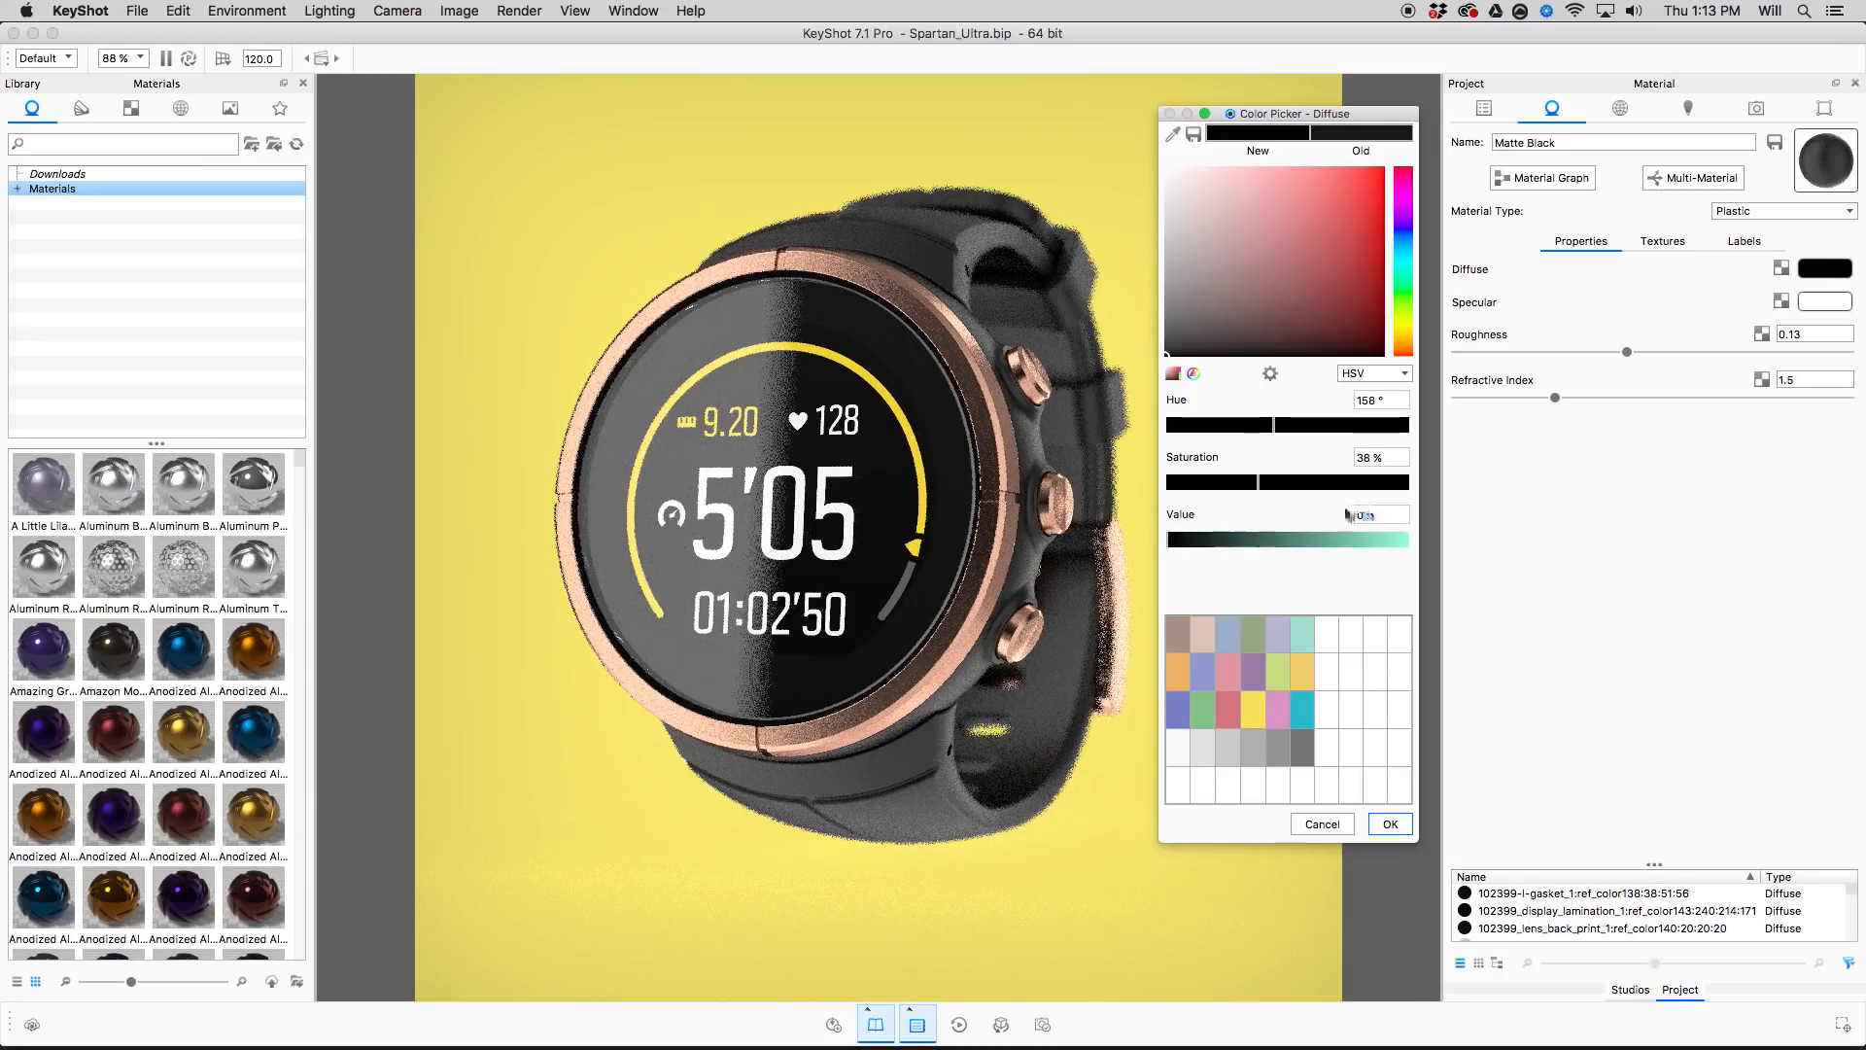
pyautogui.write('100')
pyautogui.press('Return')
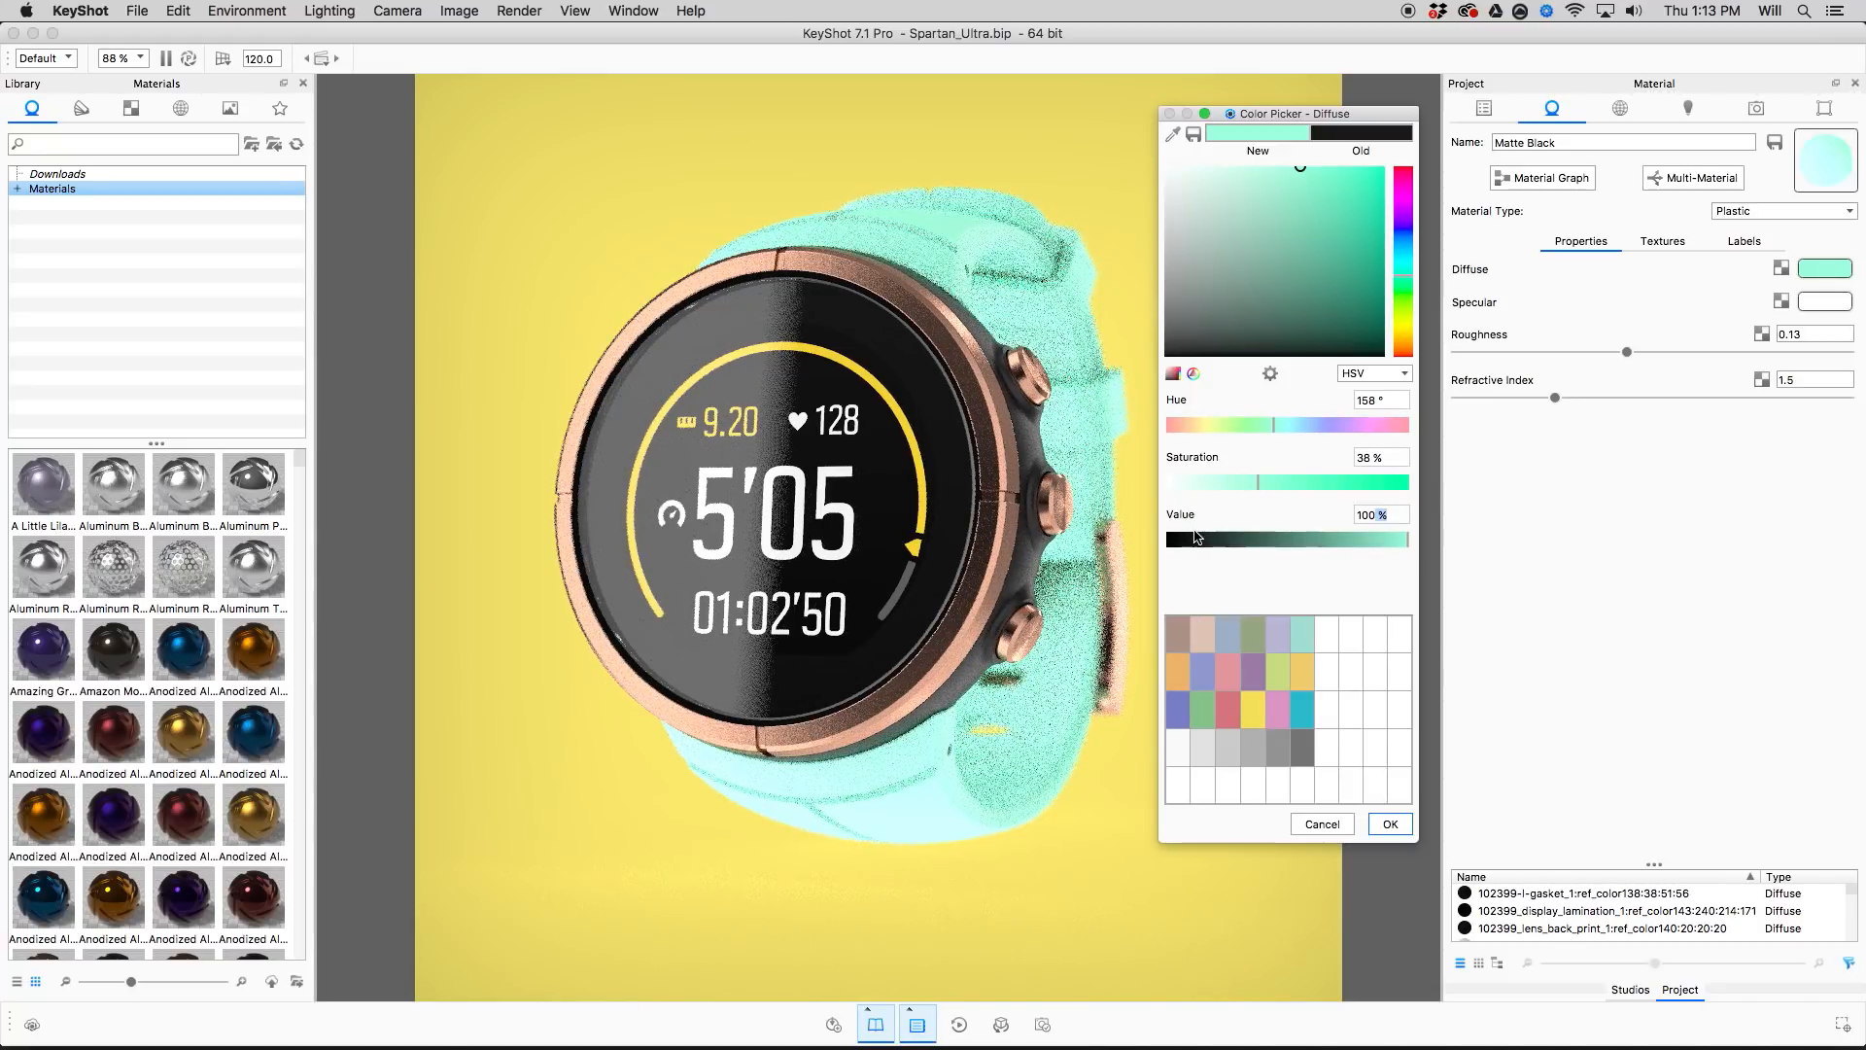
# Try darker brightness levels of 62% and 44% for the diffuse colour and settle on a value of 67%.
pyautogui.click(1315, 539)
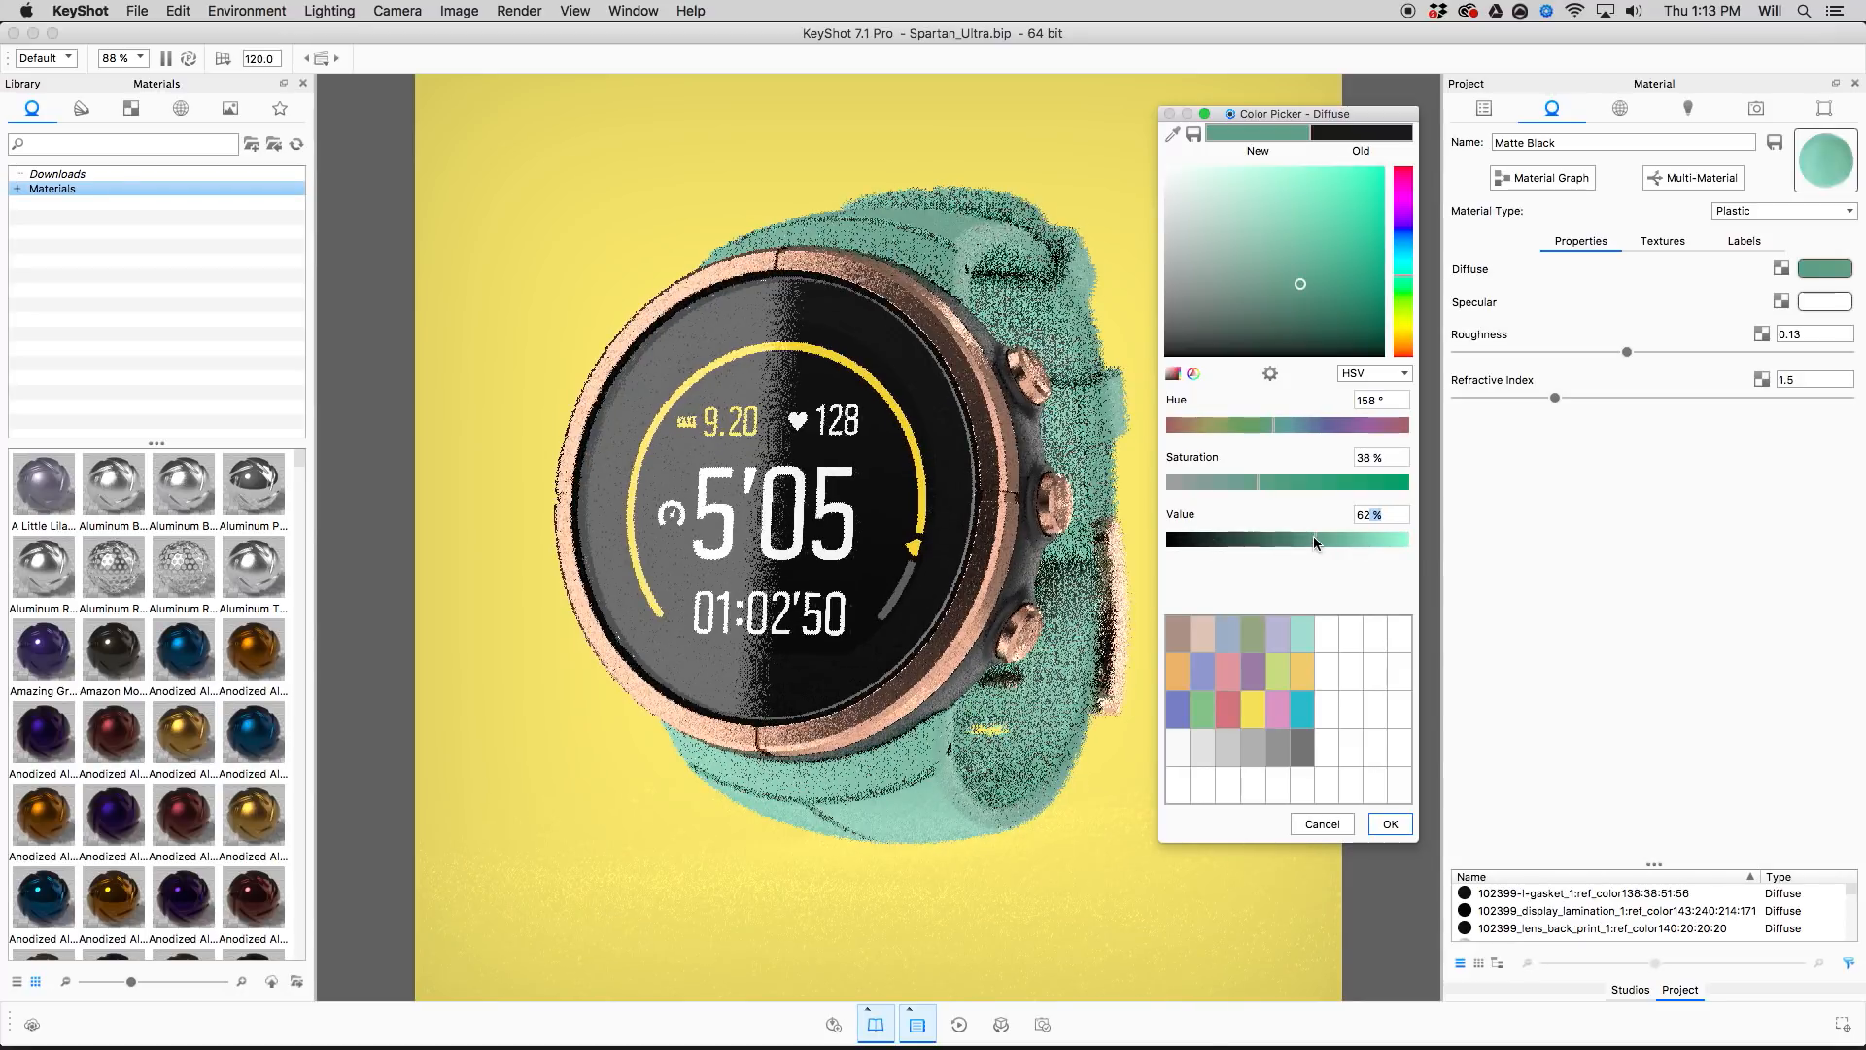
pyautogui.click(1270, 539)
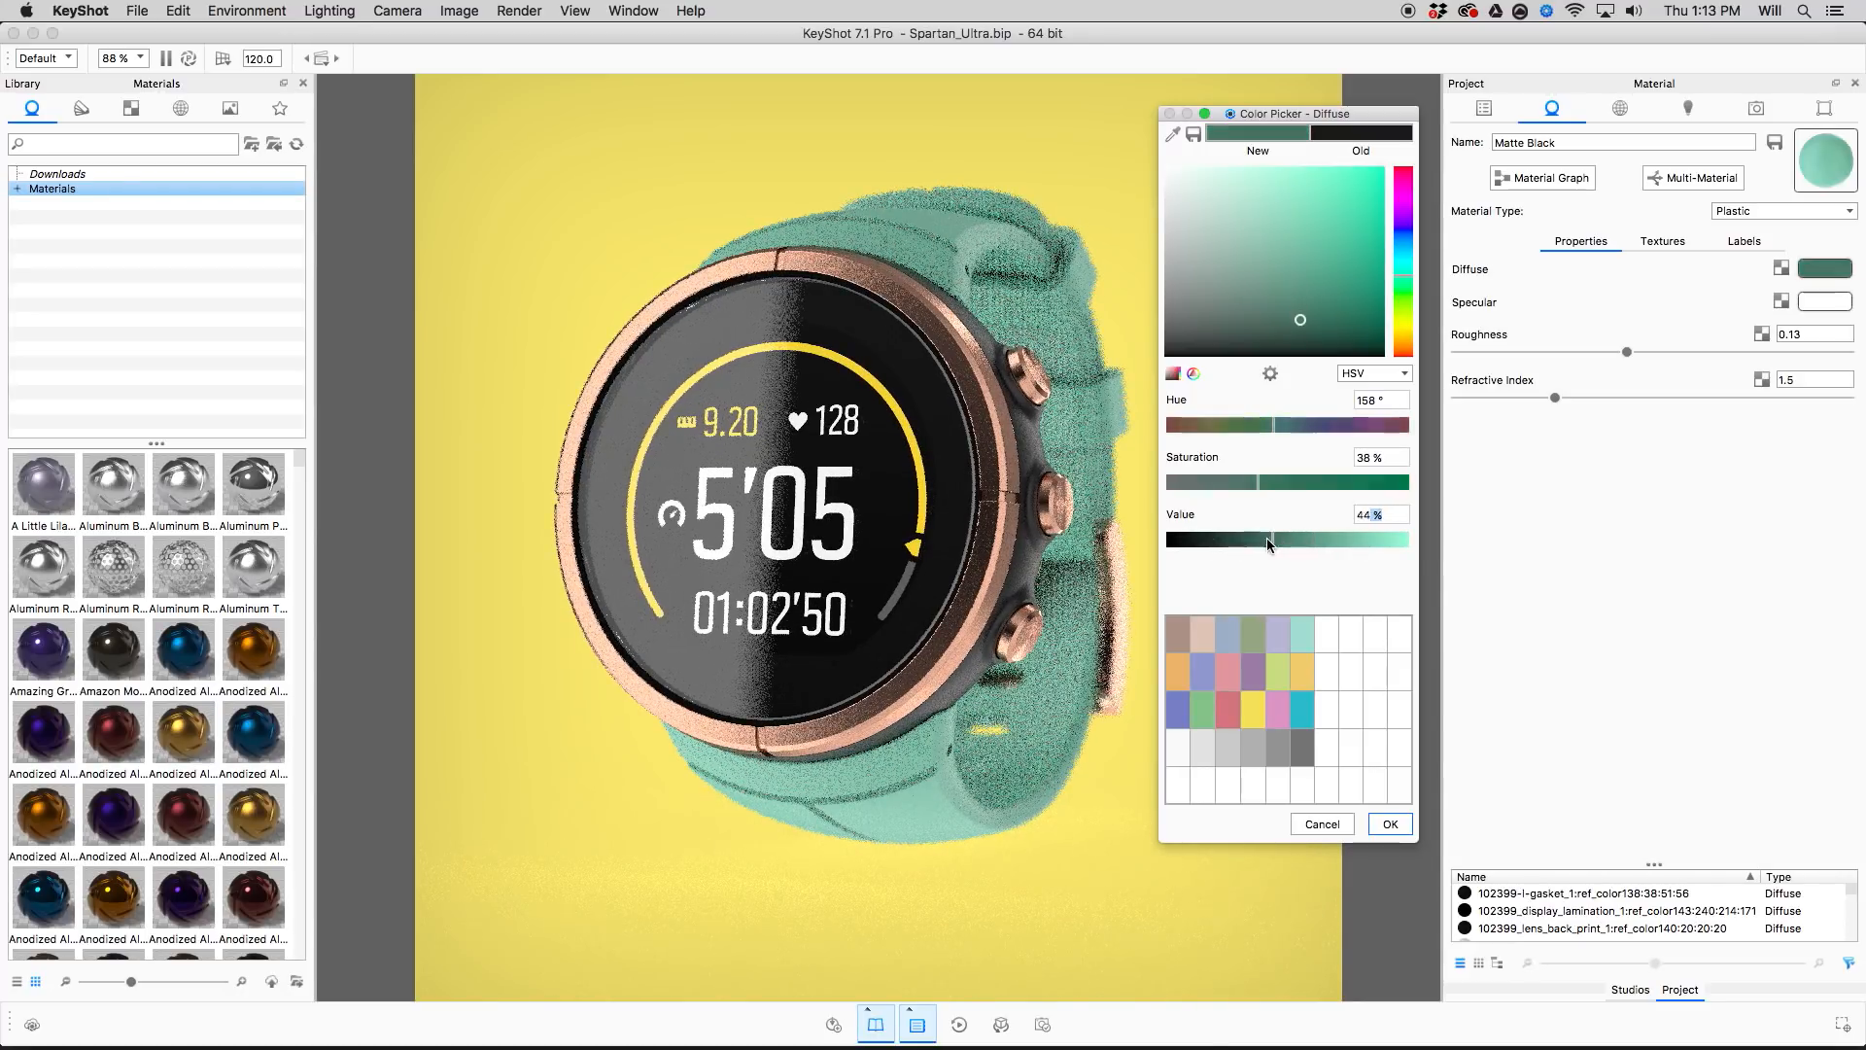
pyautogui.moveTo(1264, 540); pyautogui.dragTo(1302, 541)
pyautogui.click(1328, 540)
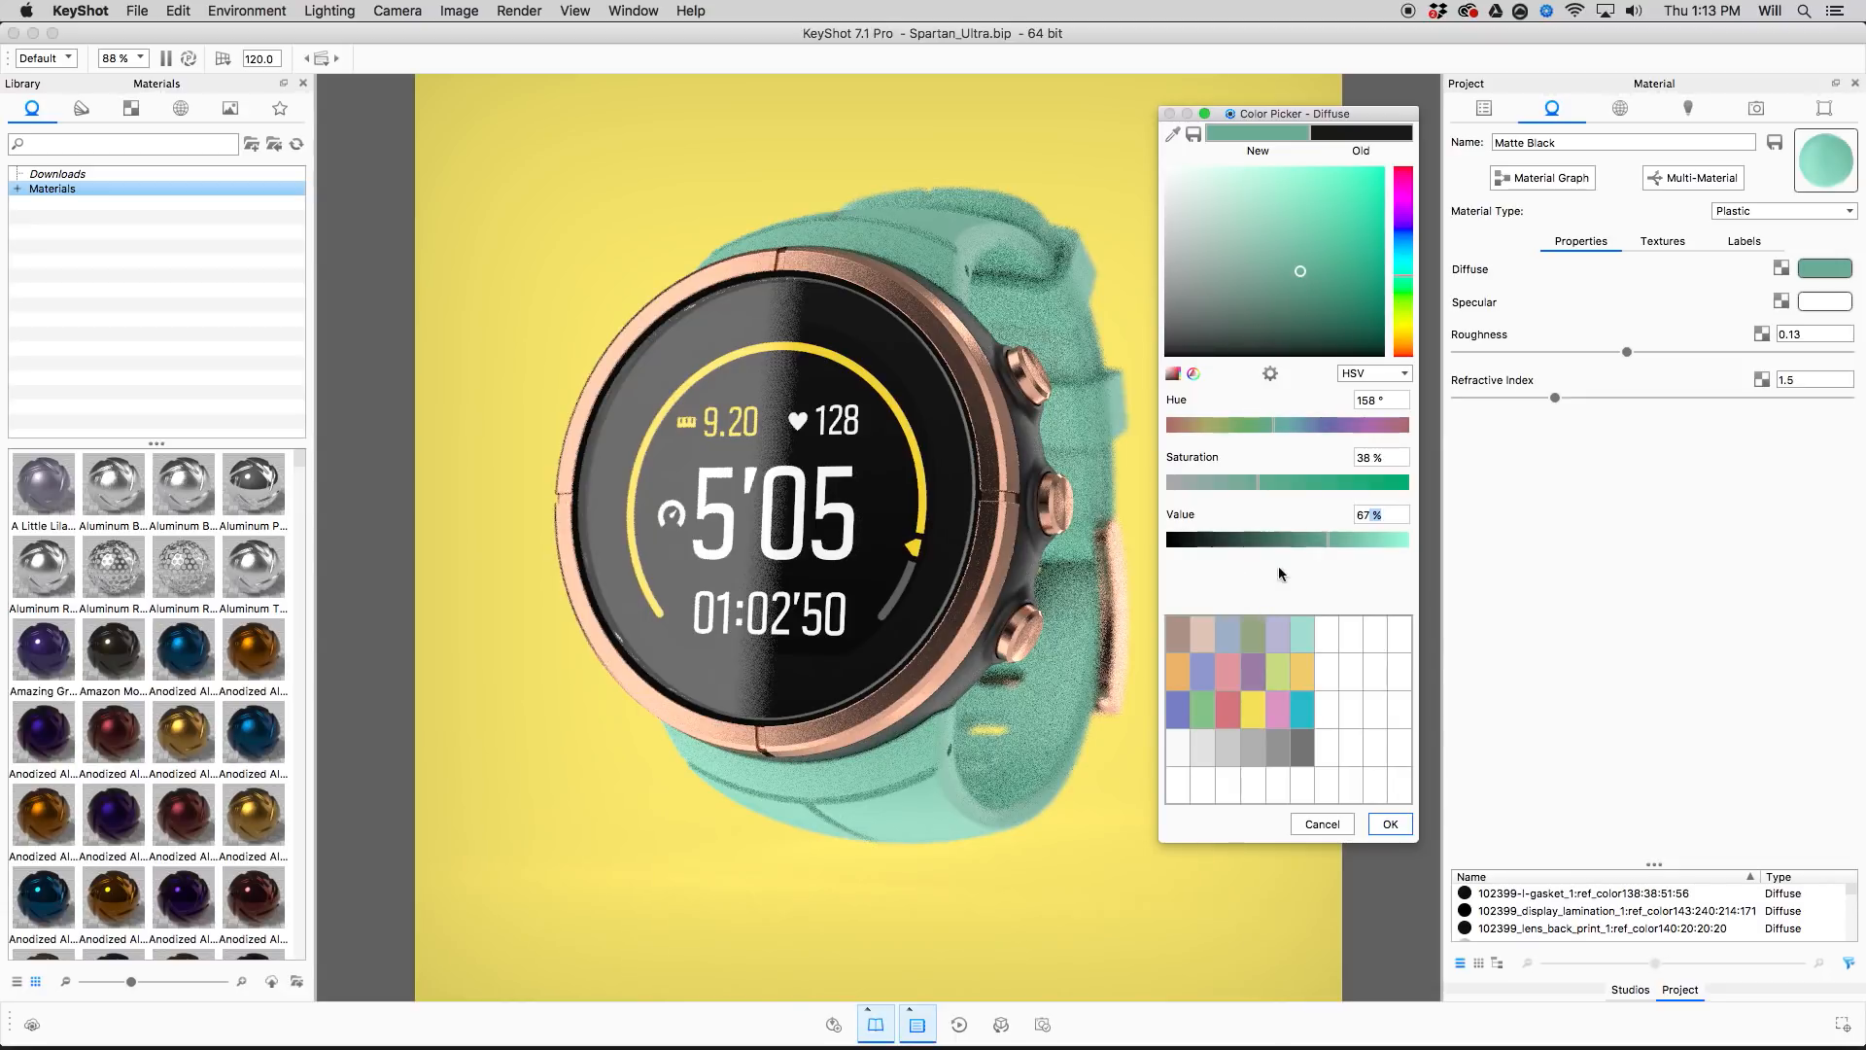
# Shift the diffuse colour to a muted green with hue 145°, saturation 48% and value 65%.
pyautogui.moveTo(1286, 270)
pyautogui.mouseDown()
pyautogui.moveTo(1308, 191)
pyautogui.moveTo(1257, 206)
pyautogui.mouseUp()
pyautogui.moveTo(1409, 229); pyautogui.dragTo(1388, 275)
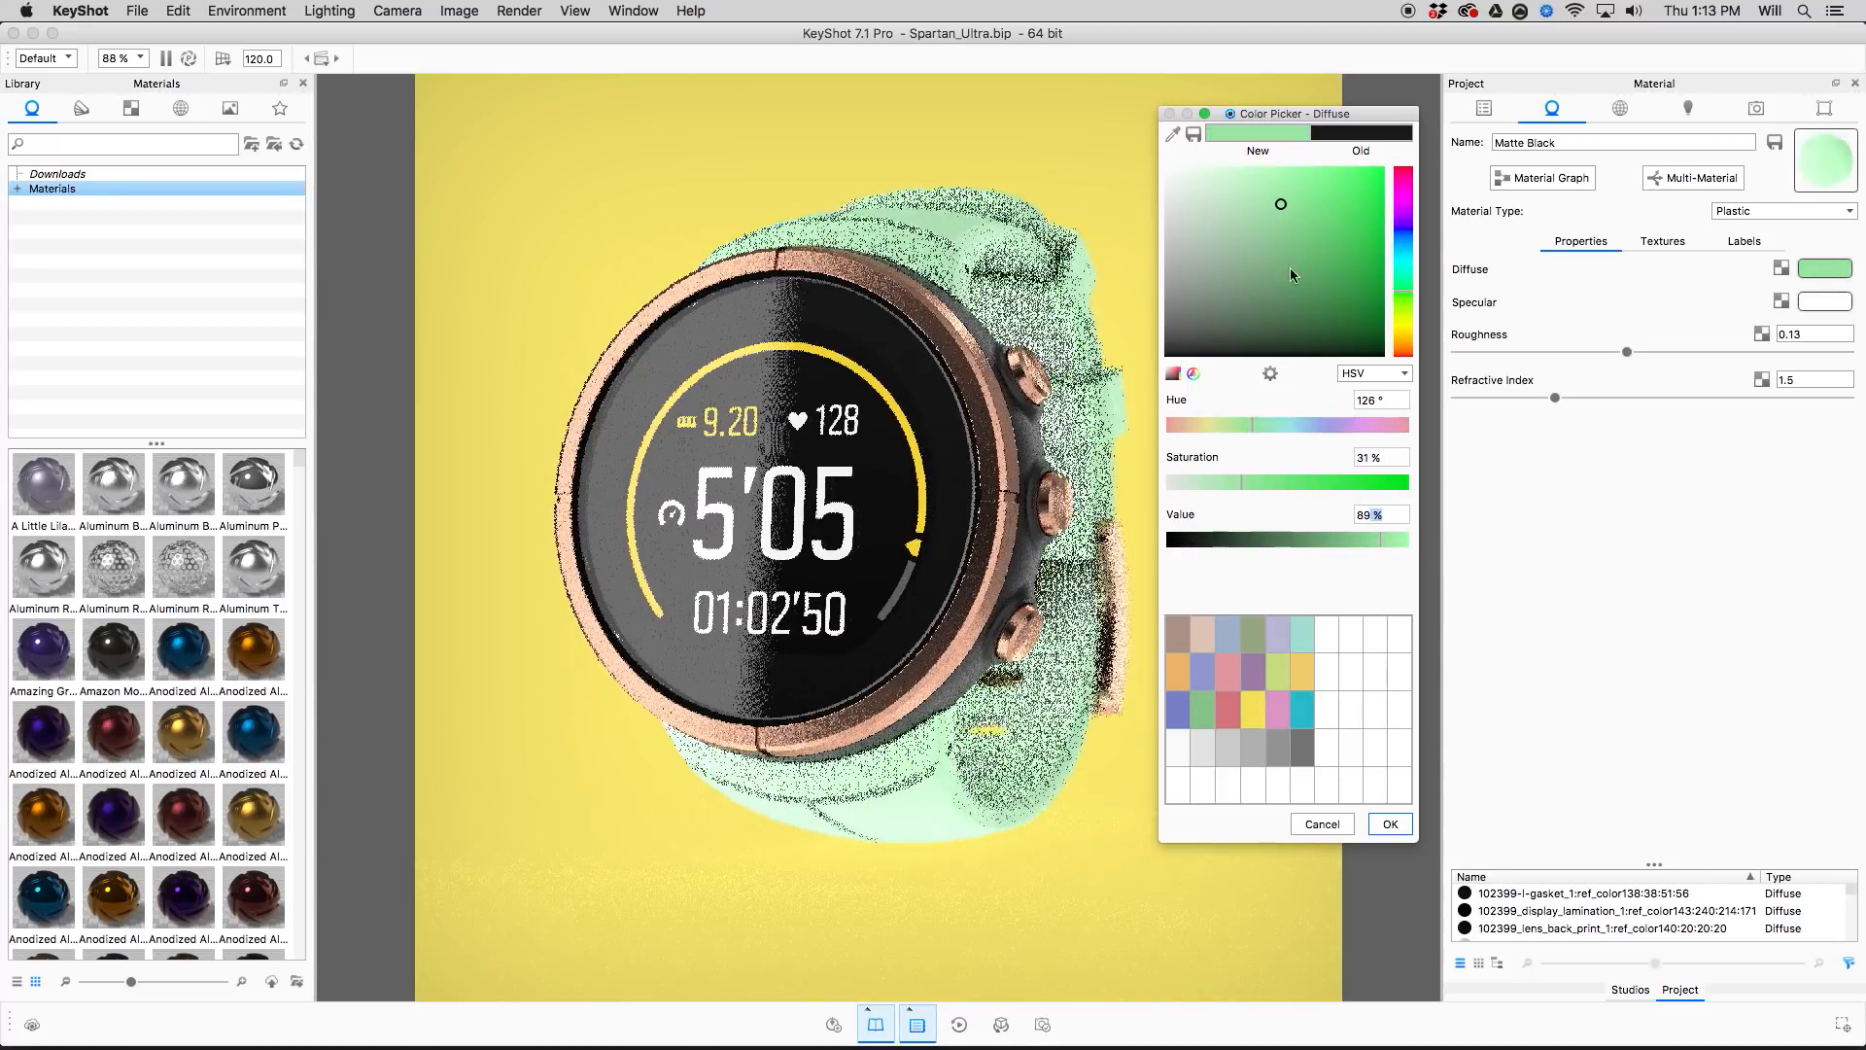
pyautogui.moveTo(1264, 418)
pyautogui.mouseDown()
pyautogui.moveTo(1308, 414)
pyautogui.moveTo(1264, 424)
pyautogui.moveTo(1248, 482)
pyautogui.mouseUp()
pyautogui.moveTo(1340, 534); pyautogui.dragTo(1322, 539)
pyautogui.moveTo(1263, 482); pyautogui.dragTo(1282, 482)
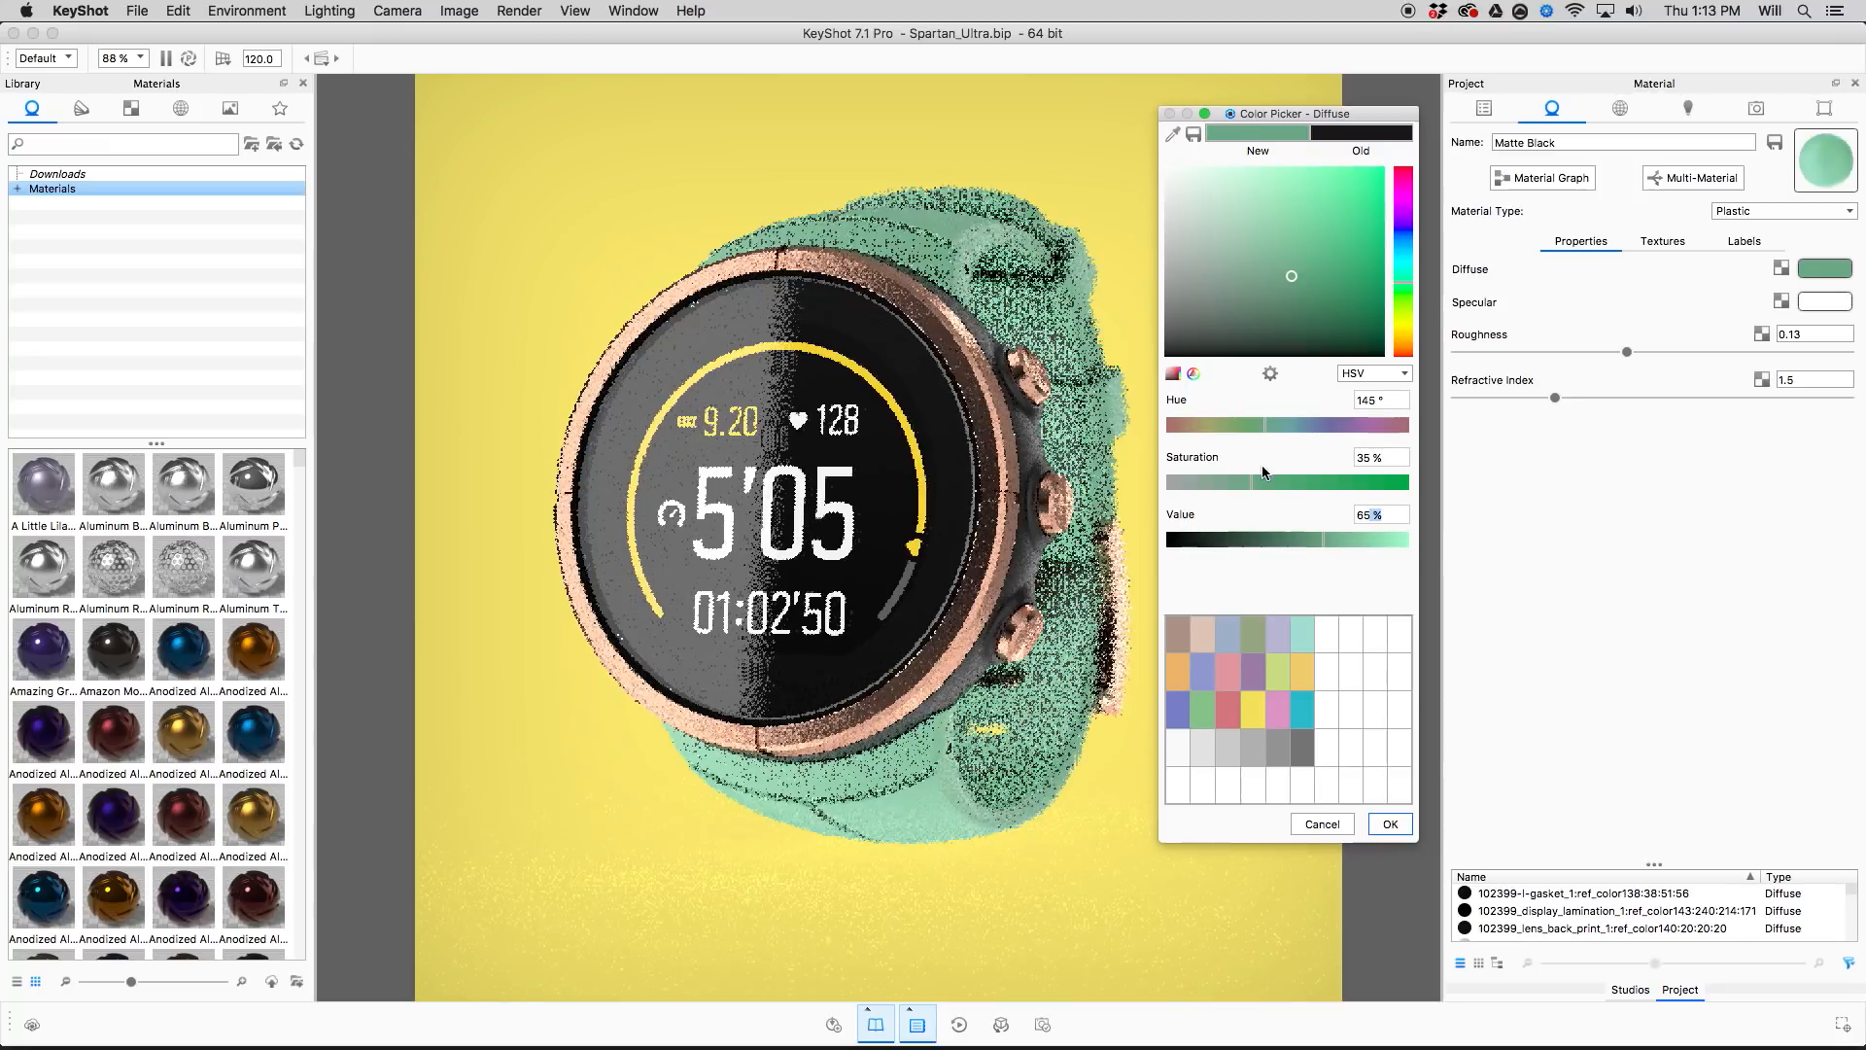
# Adjust the diffuse colour to a turquoise with hue 174°, saturation 43% and value 82%.
pyautogui.click(1283, 423)
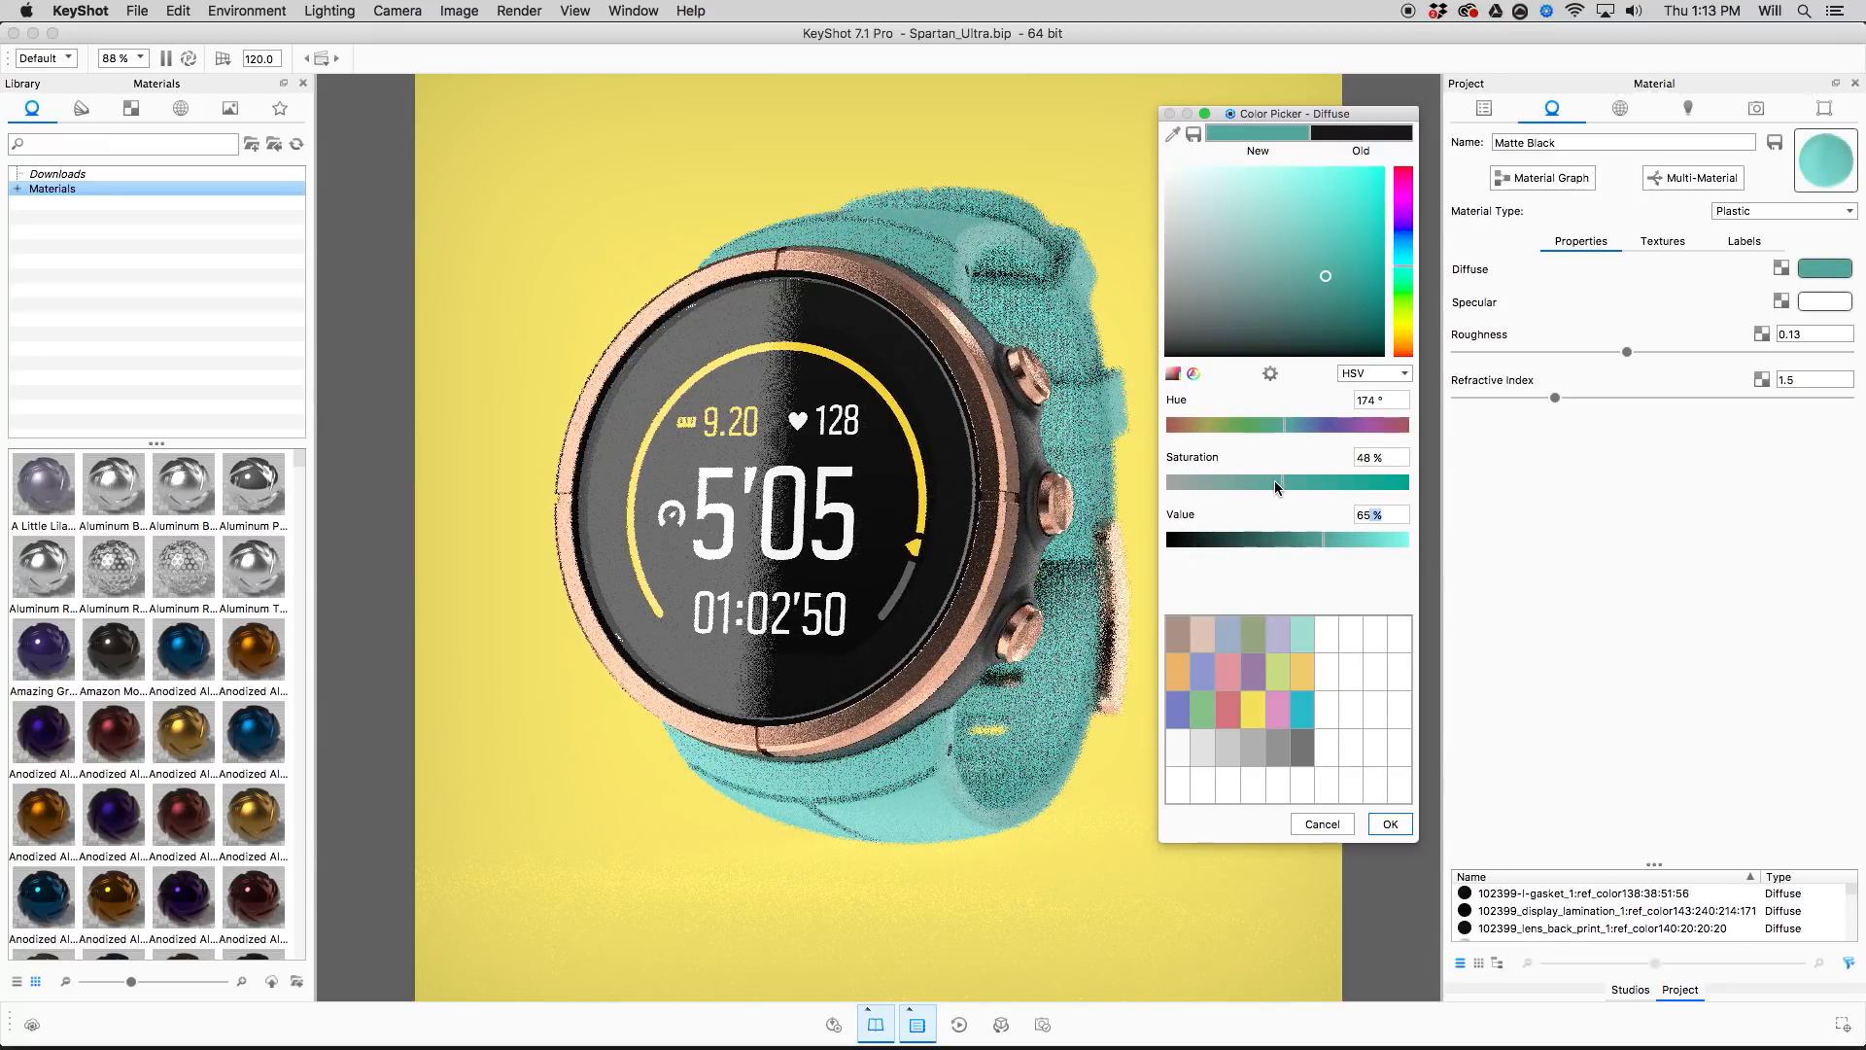
pyautogui.moveTo(1281, 480); pyautogui.dragTo(1273, 481)
pyautogui.click(1349, 541)
pyautogui.click(1334, 539)
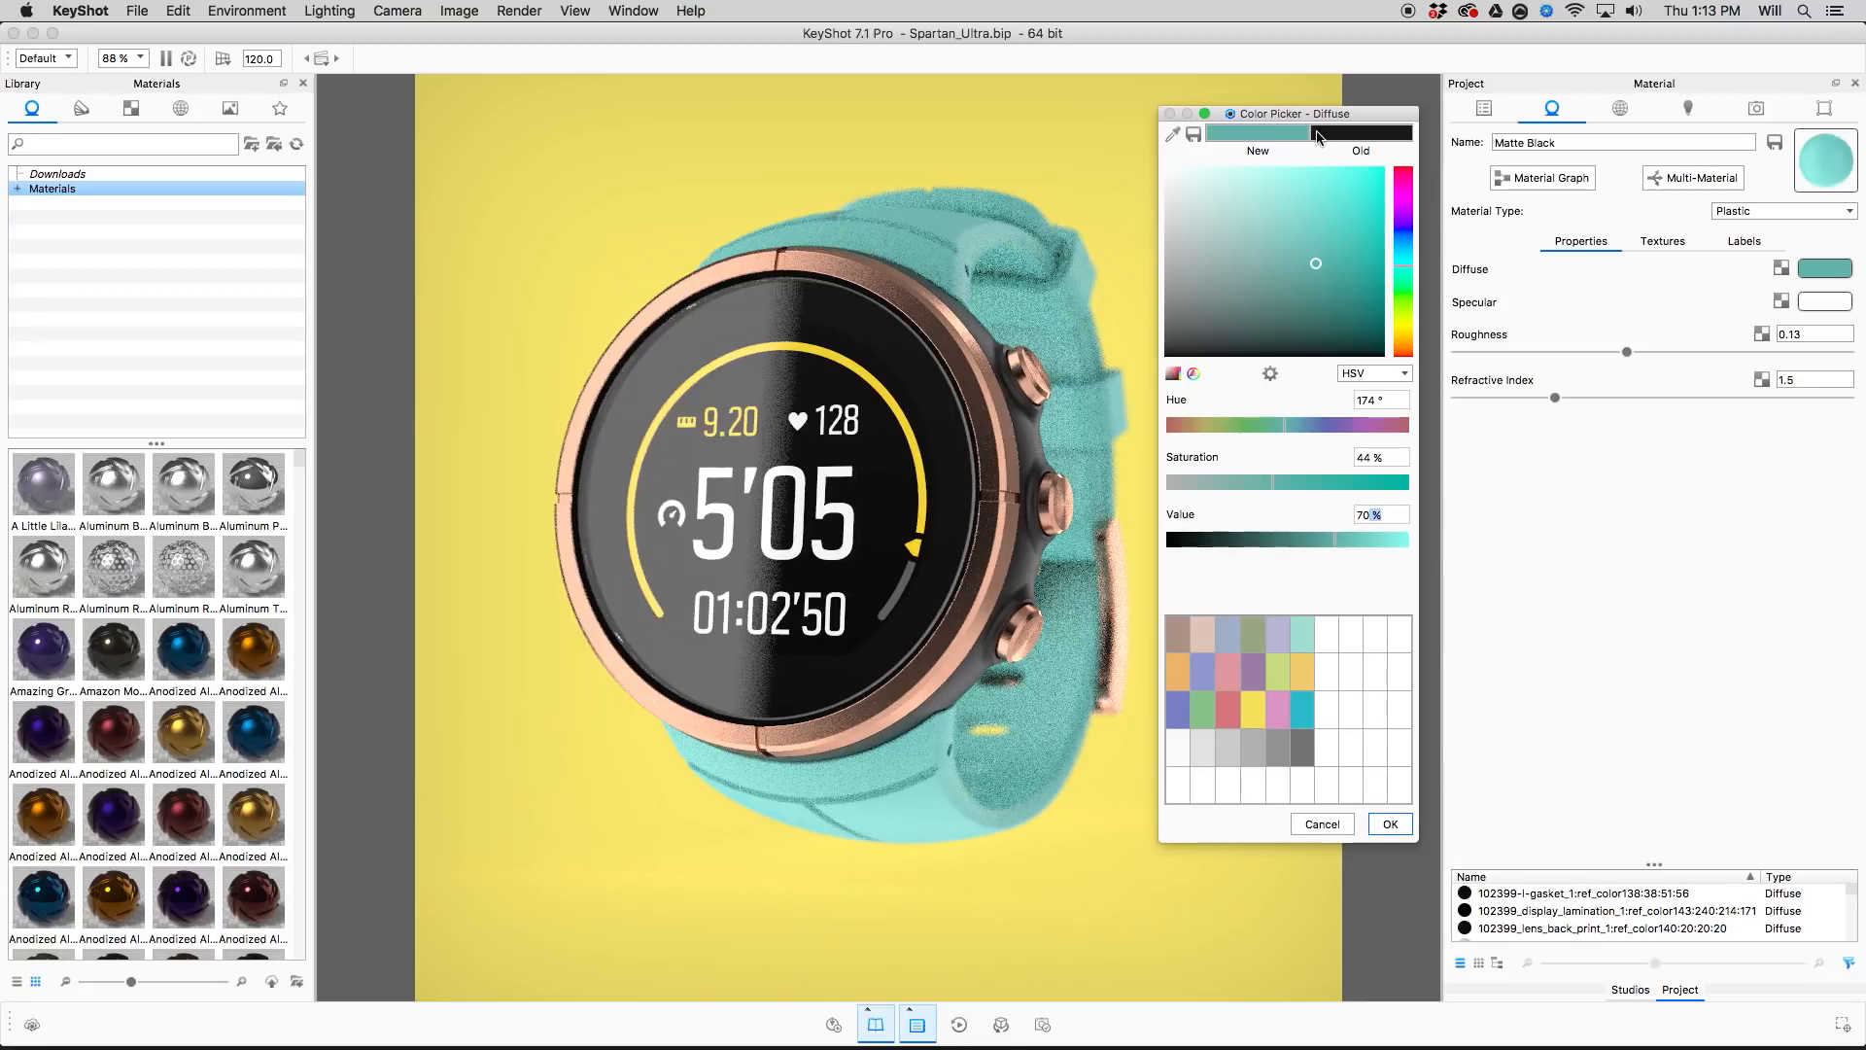
pyautogui.click(1321, 241)
pyautogui.click(1311, 230)
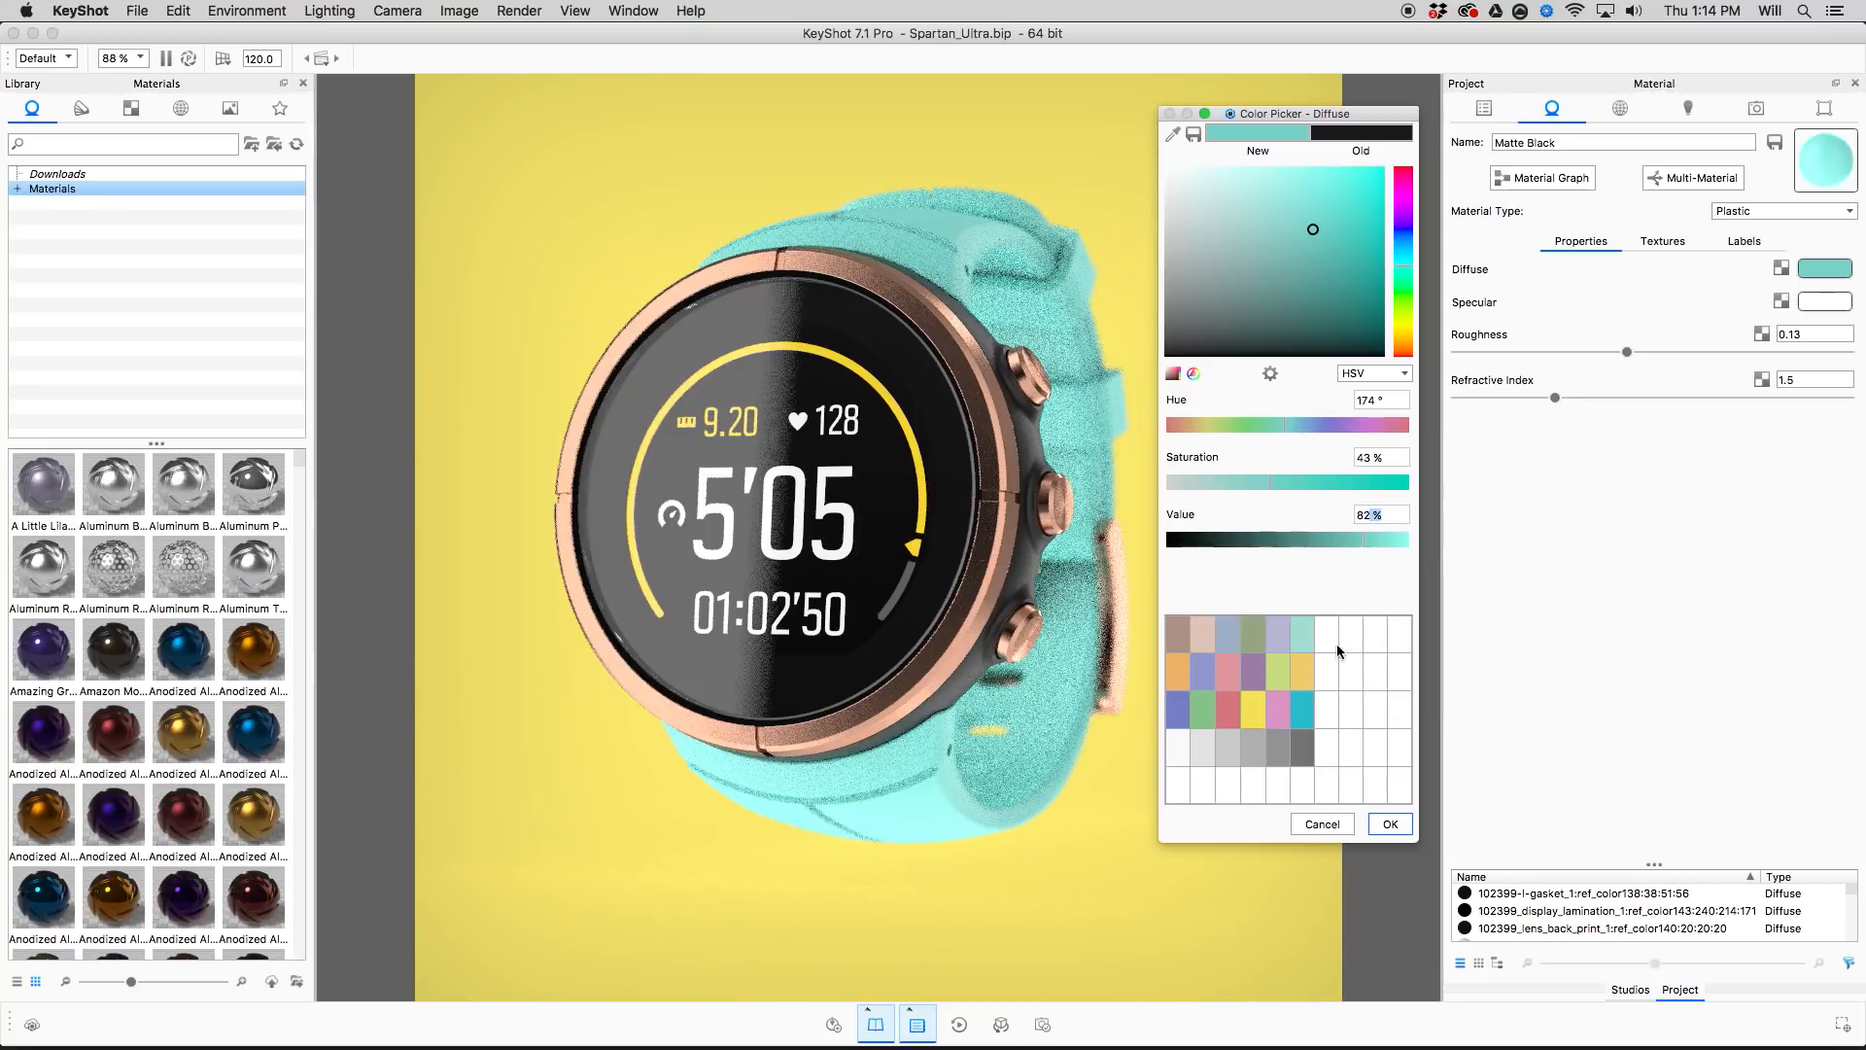
# Save the turquoise as a swatch in the last slot of the palette's first row and accept the colour.
pyautogui.moveTo(1263, 130); pyautogui.dragTo(1399, 627)
pyautogui.click(1391, 828)
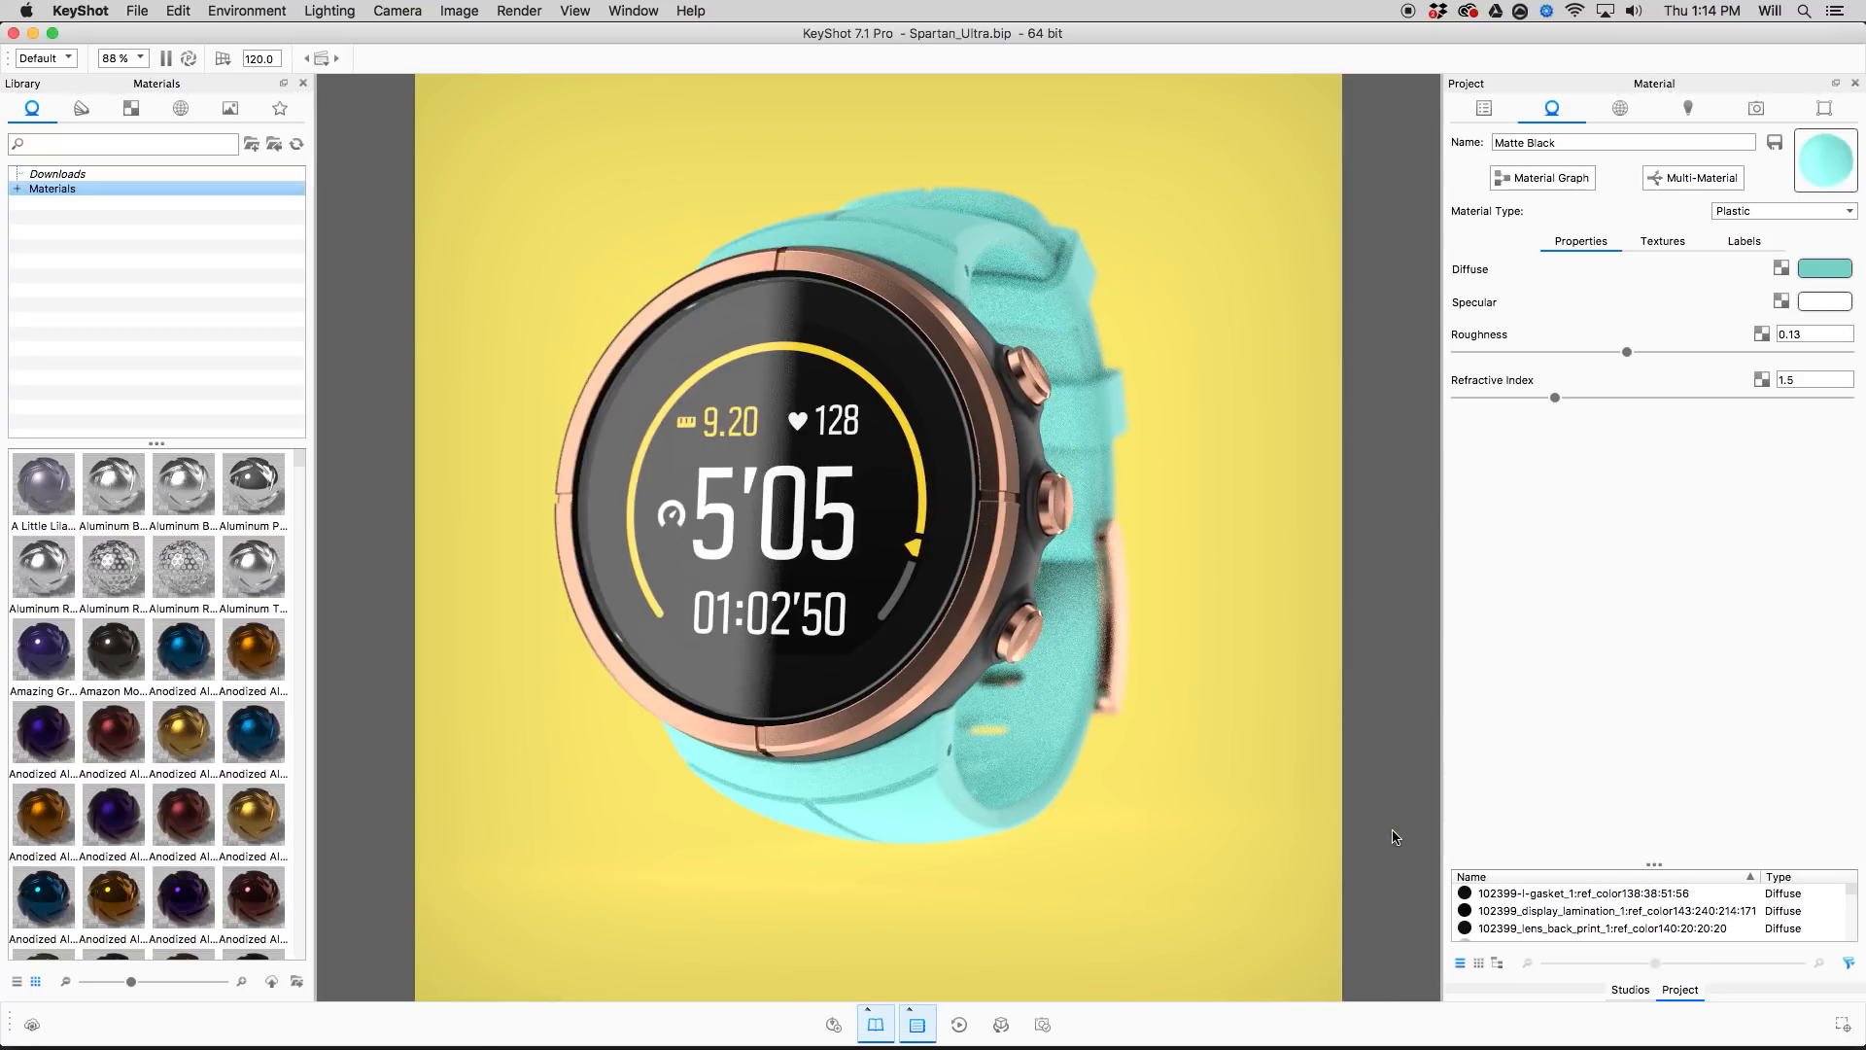
# Reopen the strap's diffuse colour and sample the yellow render background with the eyedropper.
pyautogui.click(1818, 266)
pyautogui.click(1174, 135)
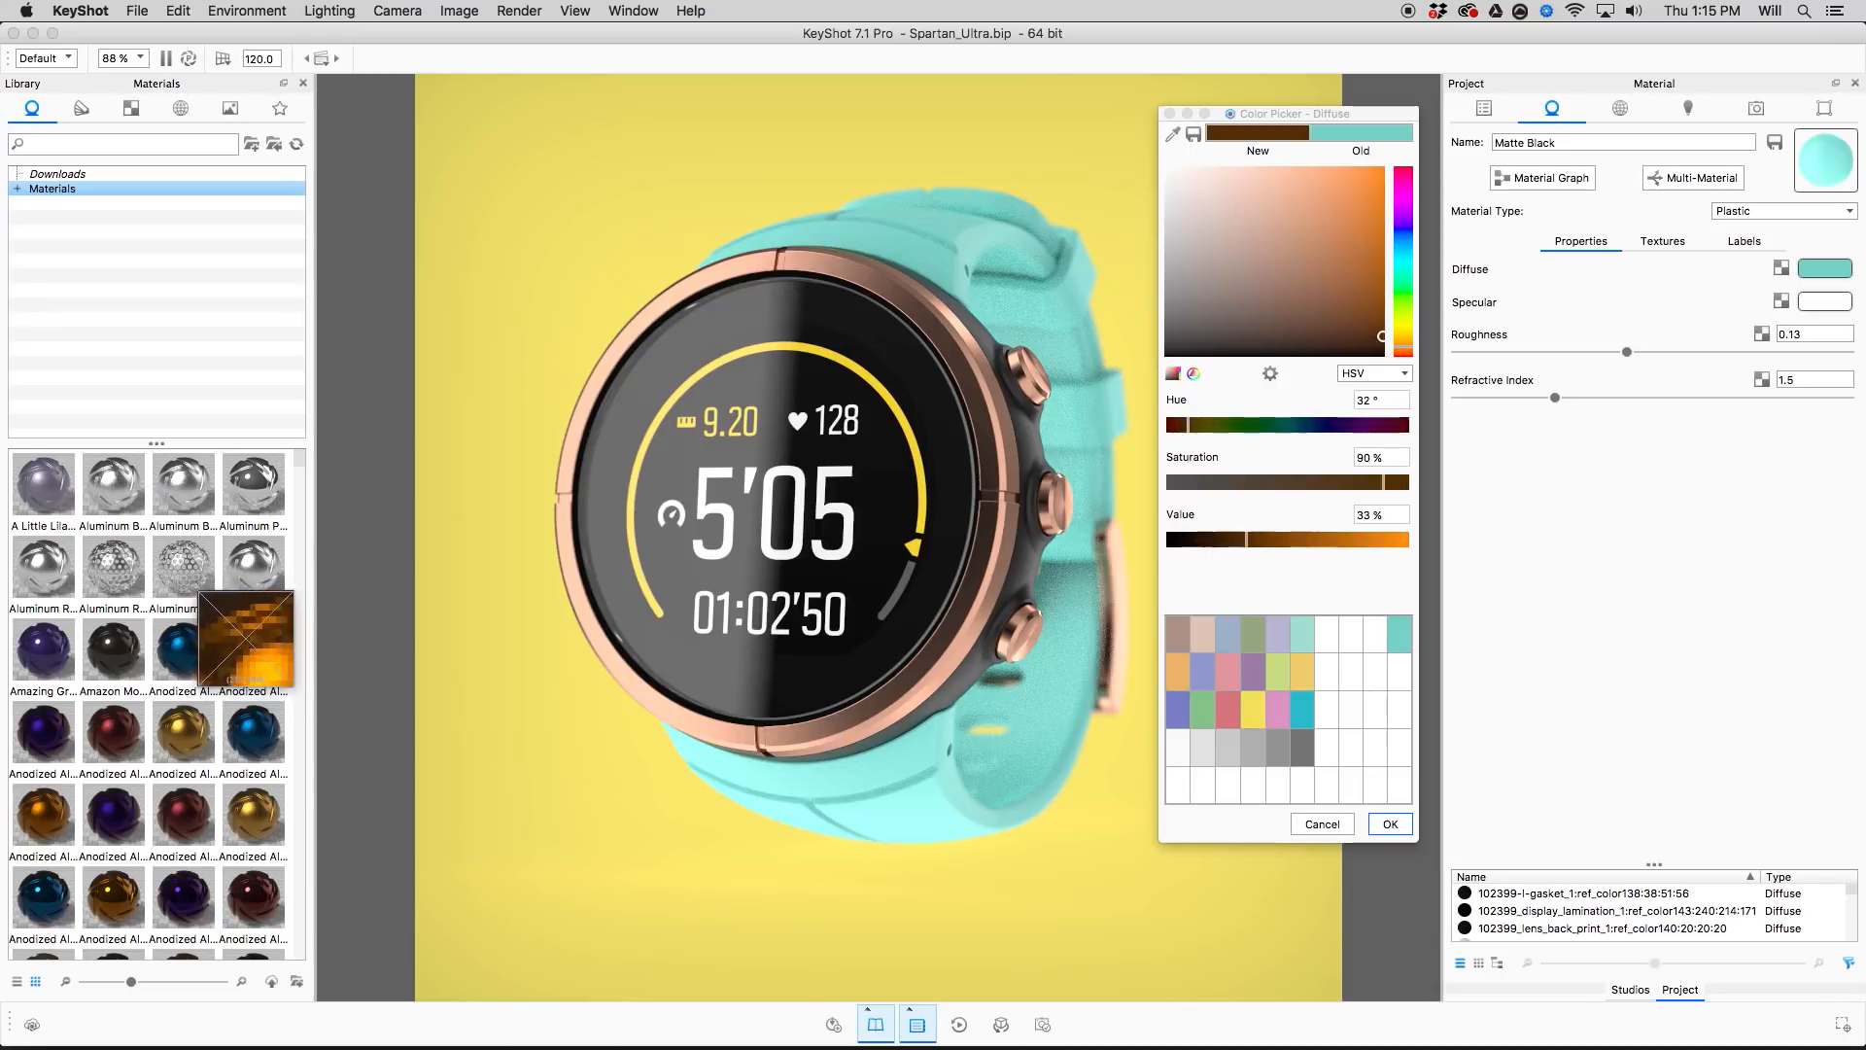
pyautogui.click(597, 206)
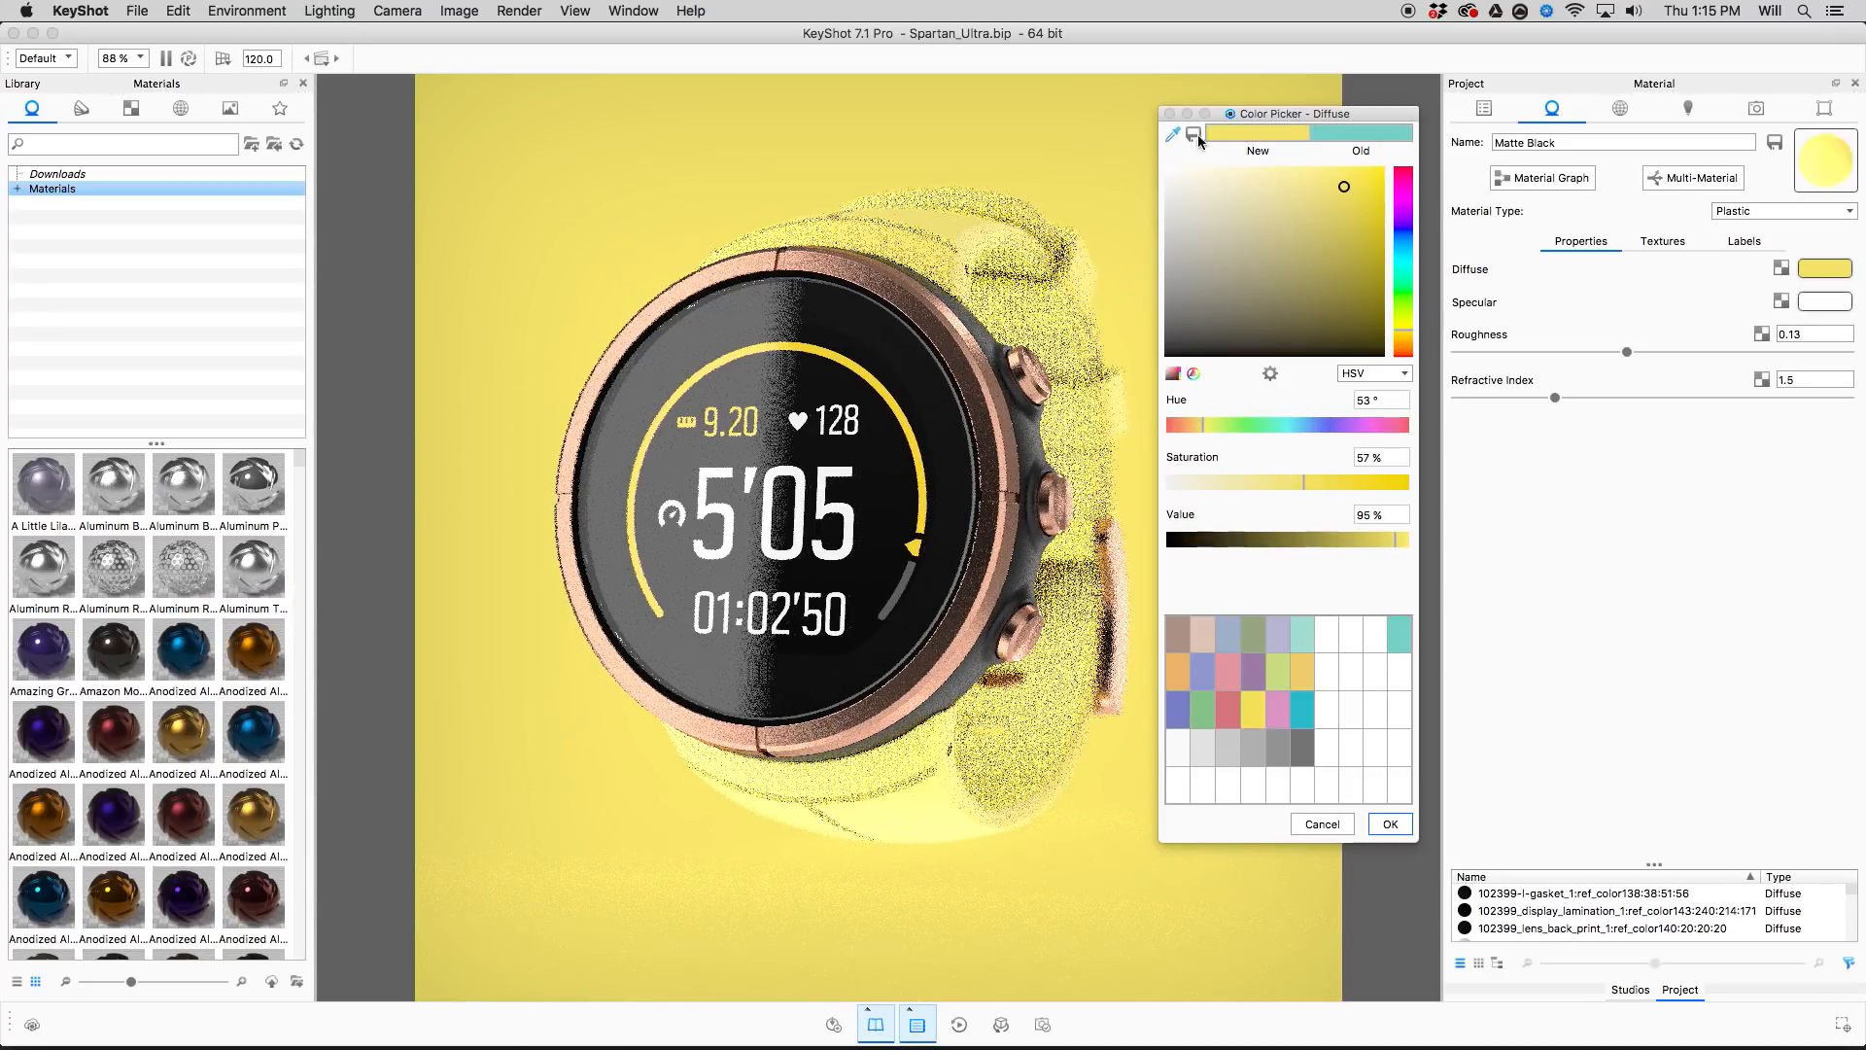
# Sample the light blue of the highlighted Materials folder row with the eyedropper and accept it as the diffuse colour.
pyautogui.click(1171, 133)
pyautogui.click(116, 190)
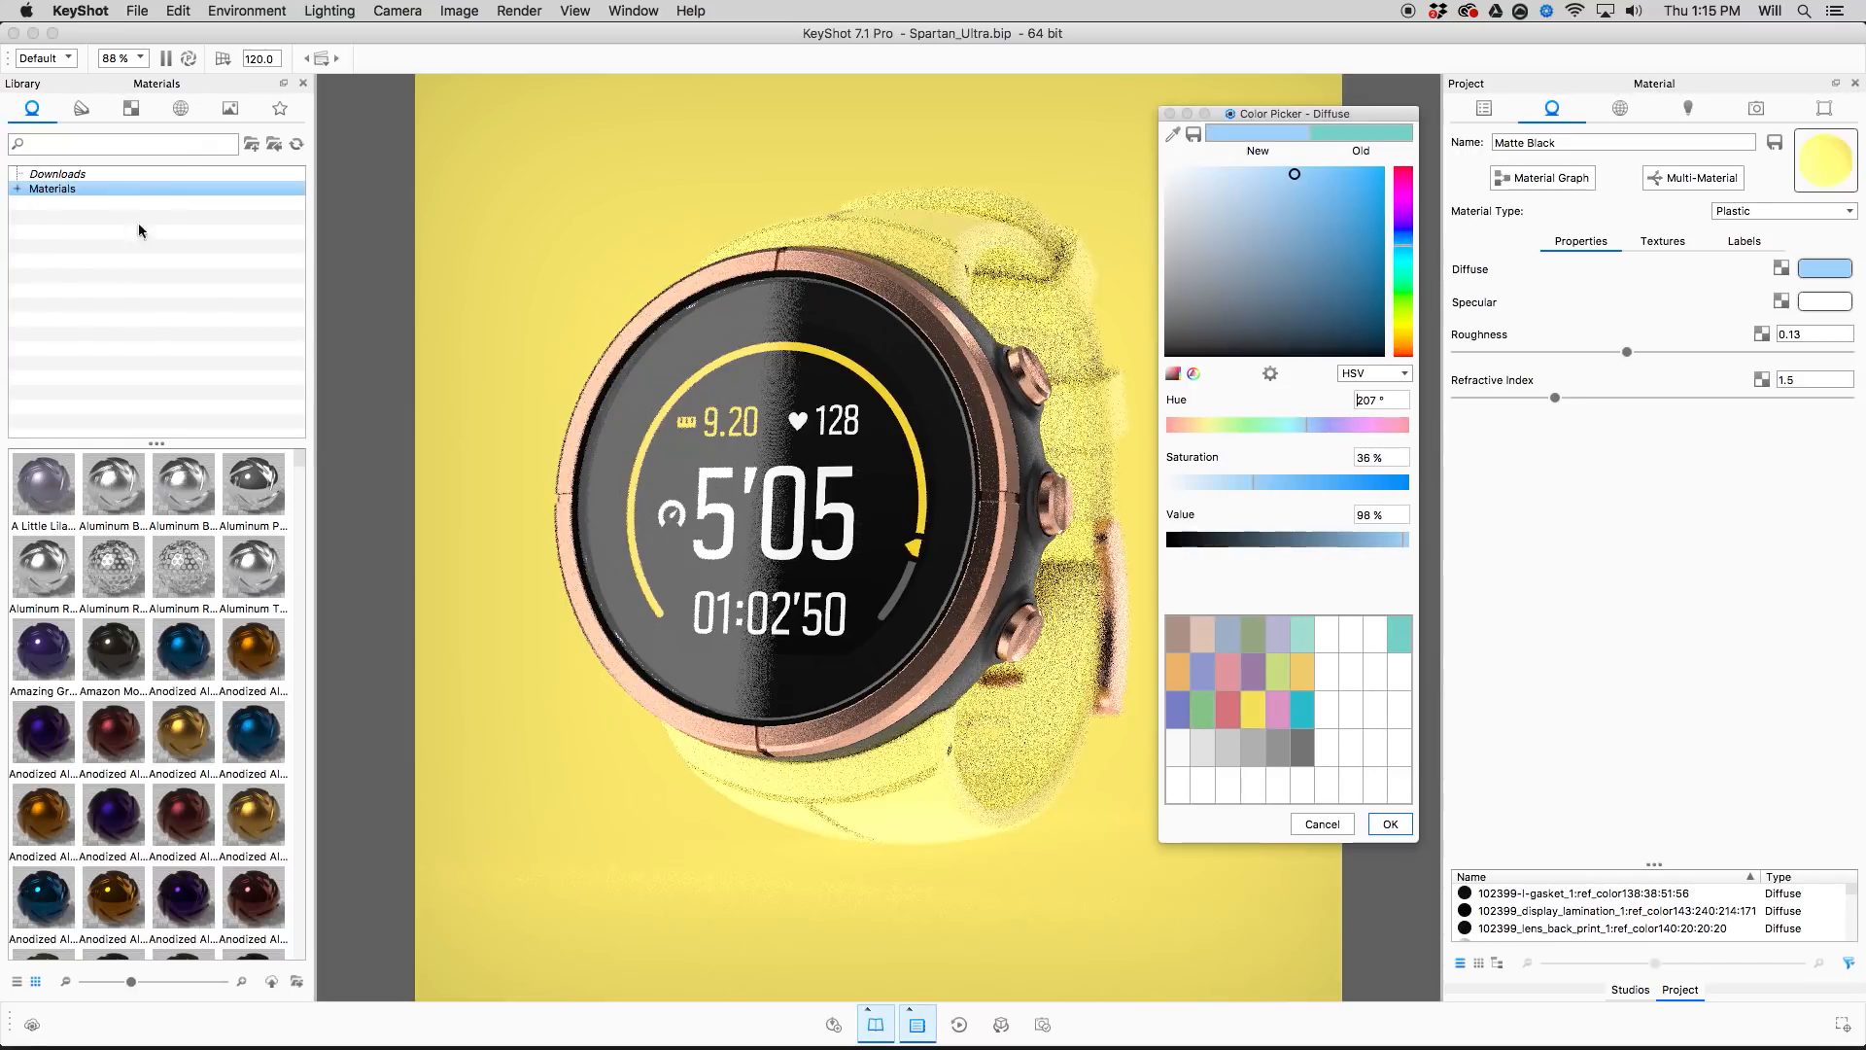
pyautogui.click(1391, 824)
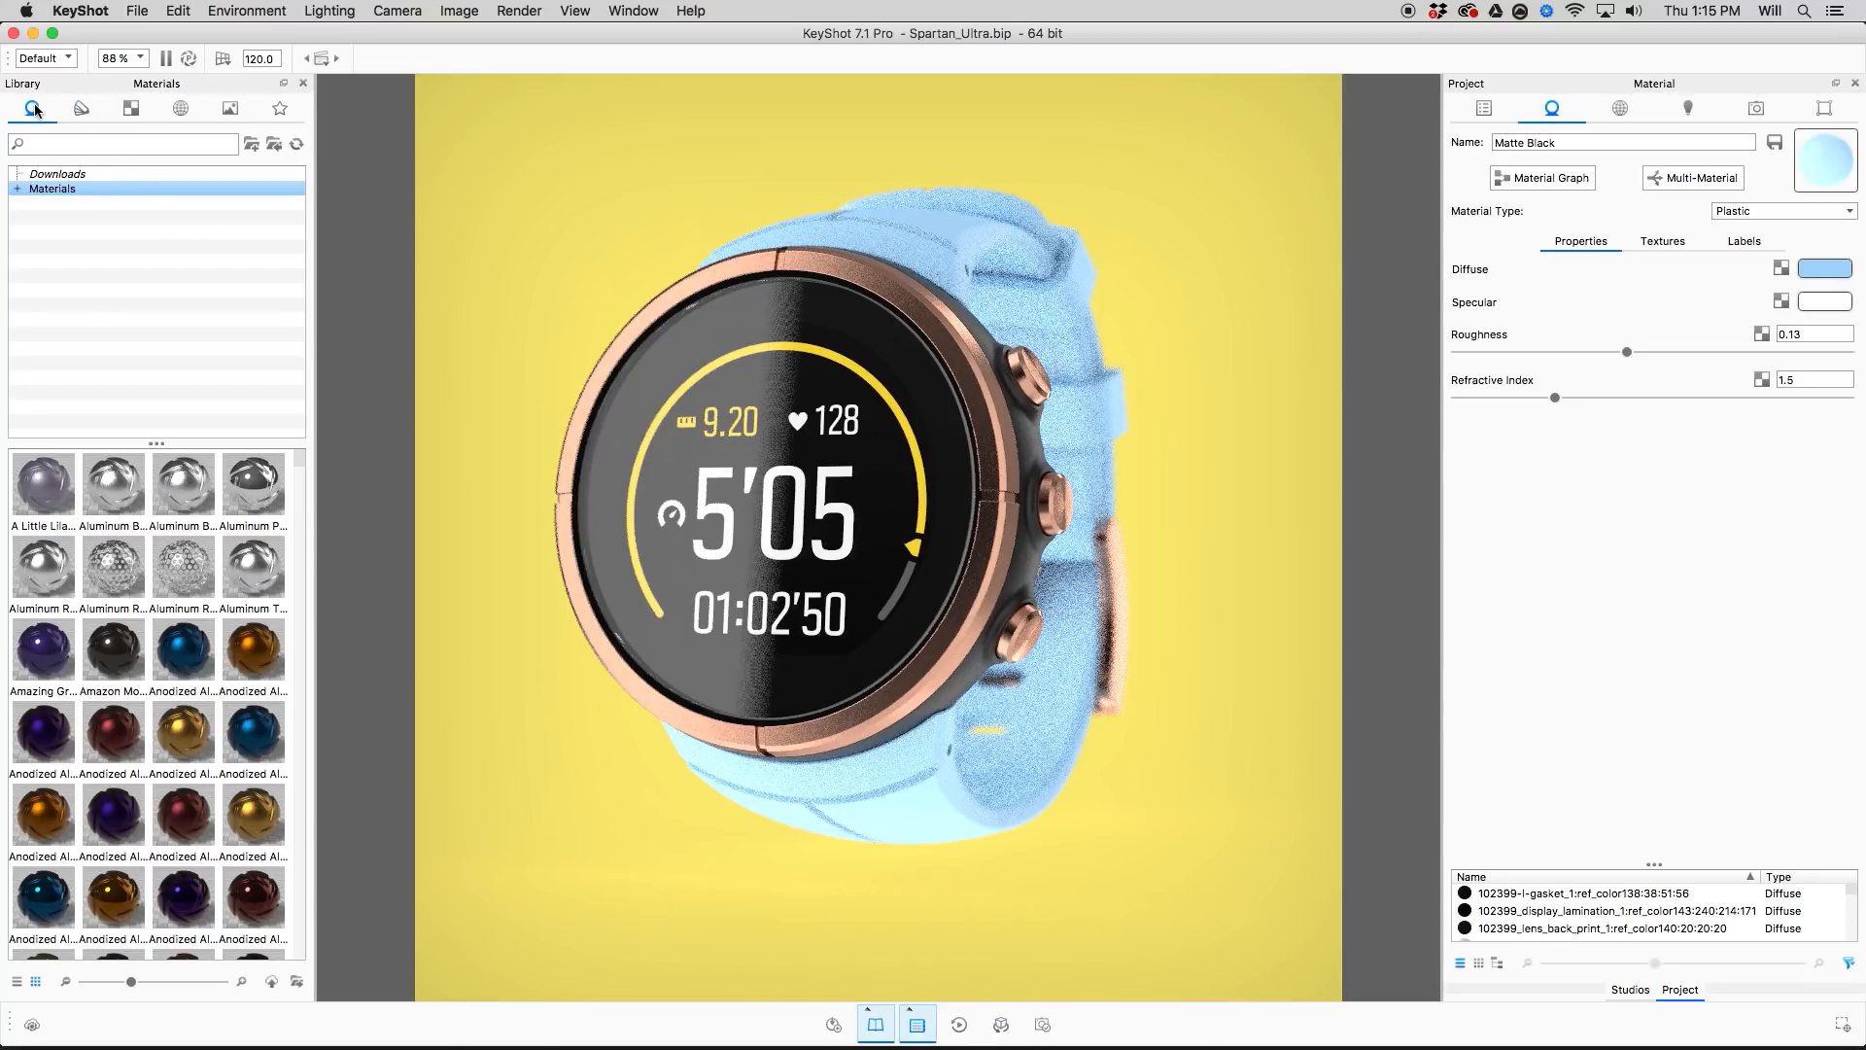
# Browse the colour library's built-in folders, including Basic, Energetic, Kelvin Light, Serene and Warm, to examine their swatches.
pyautogui.click(81, 110)
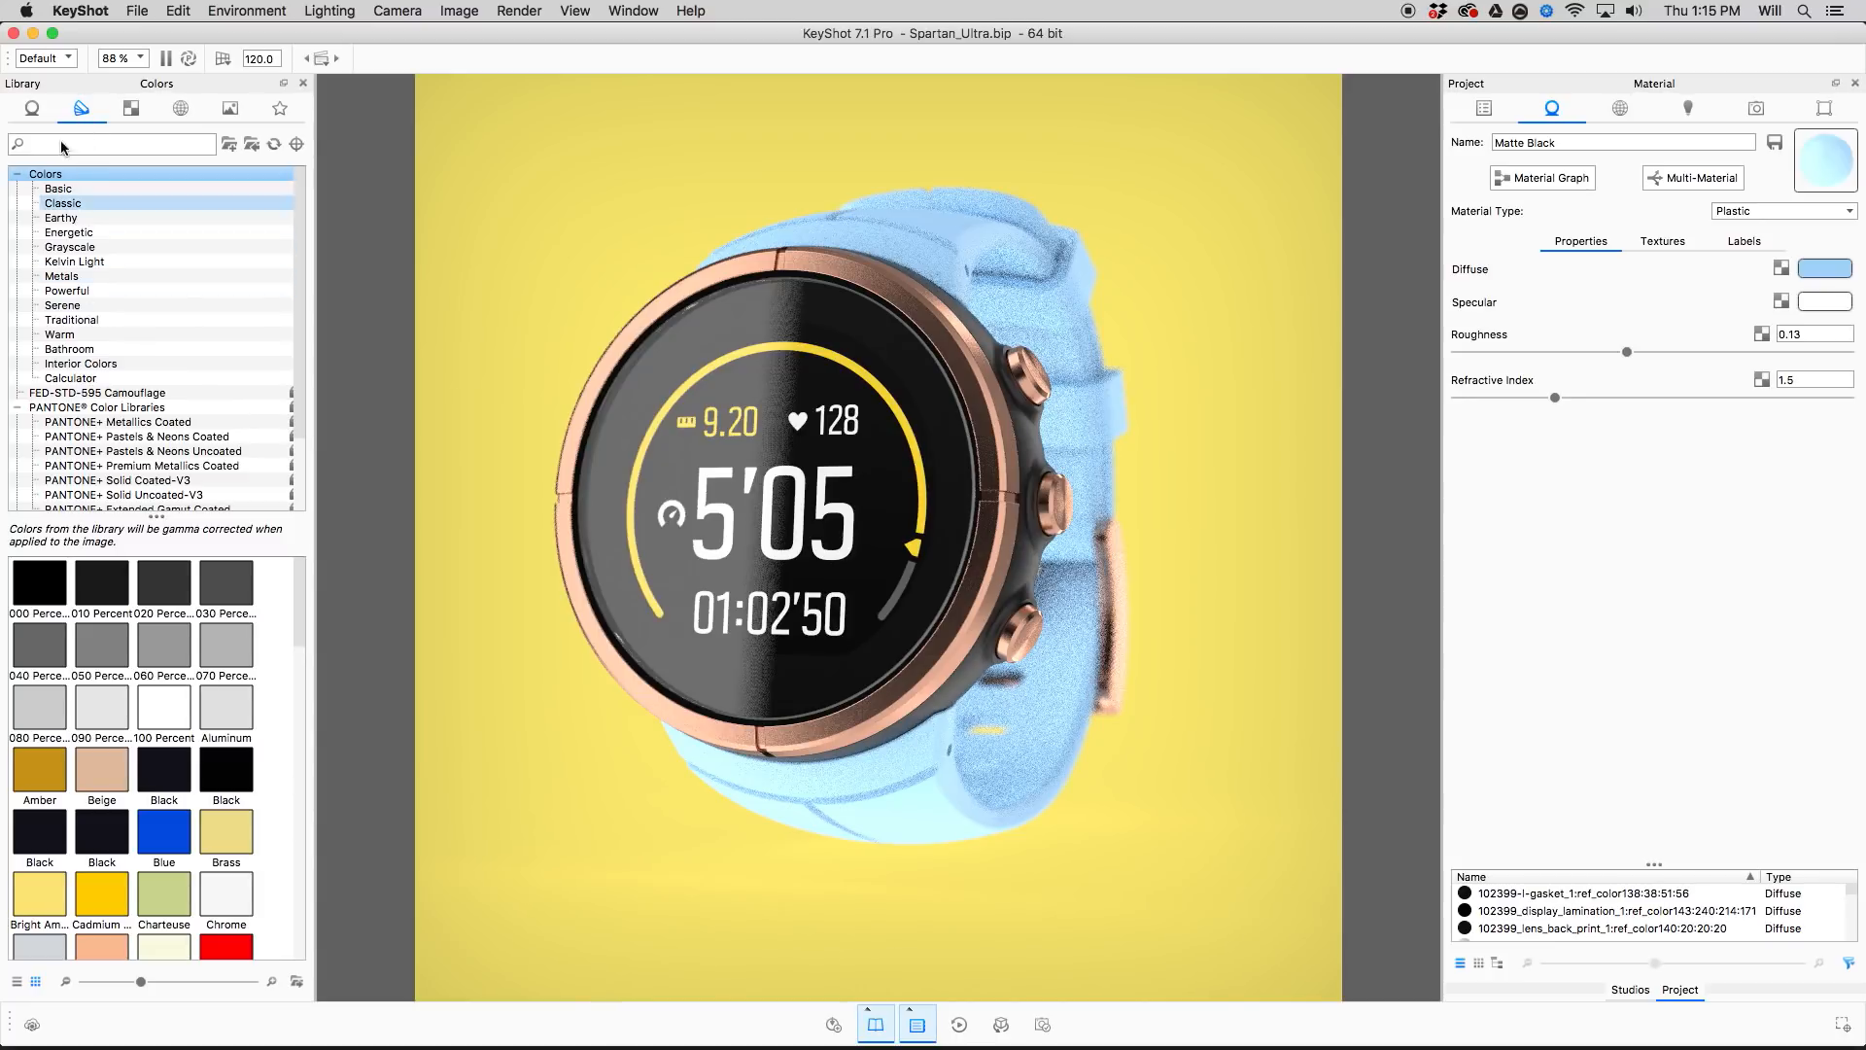
pyautogui.click(68, 189)
pyautogui.click(95, 233)
pyautogui.click(93, 261)
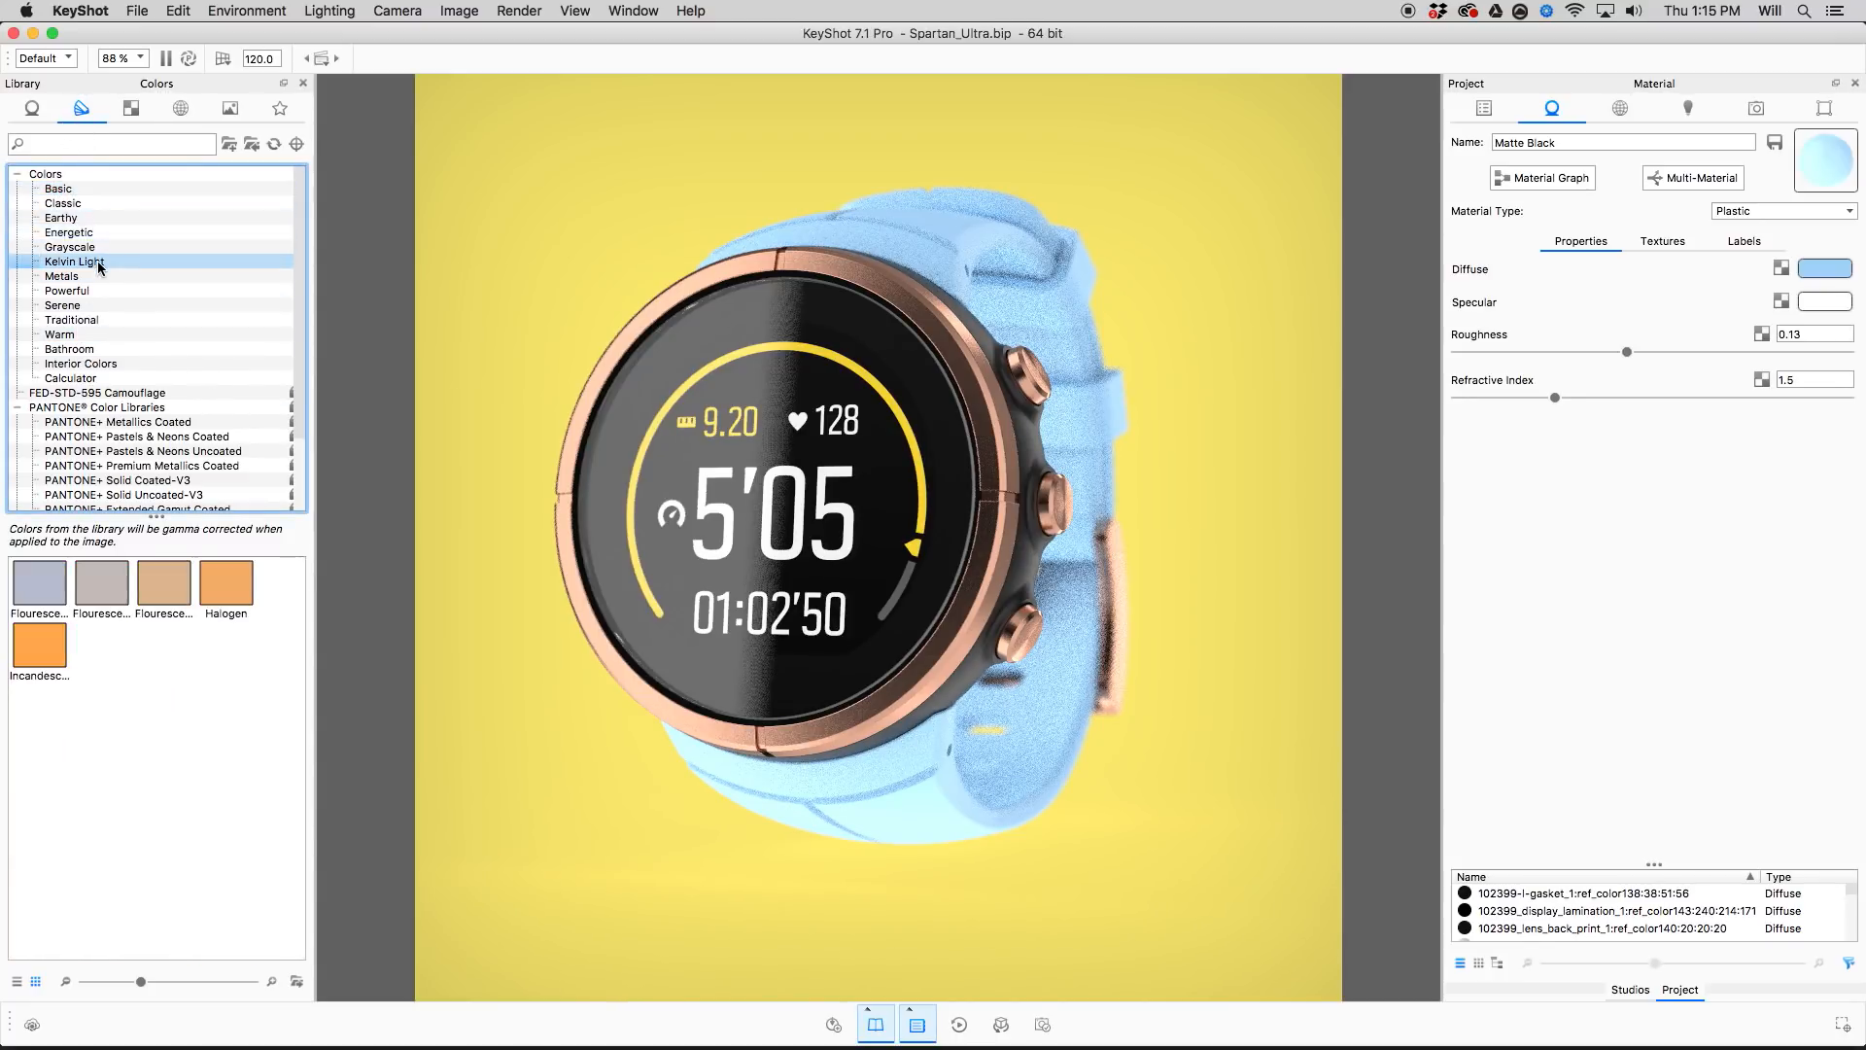
pyautogui.click(78, 305)
pyautogui.click(78, 349)
pyautogui.click(101, 305)
pyautogui.click(101, 334)
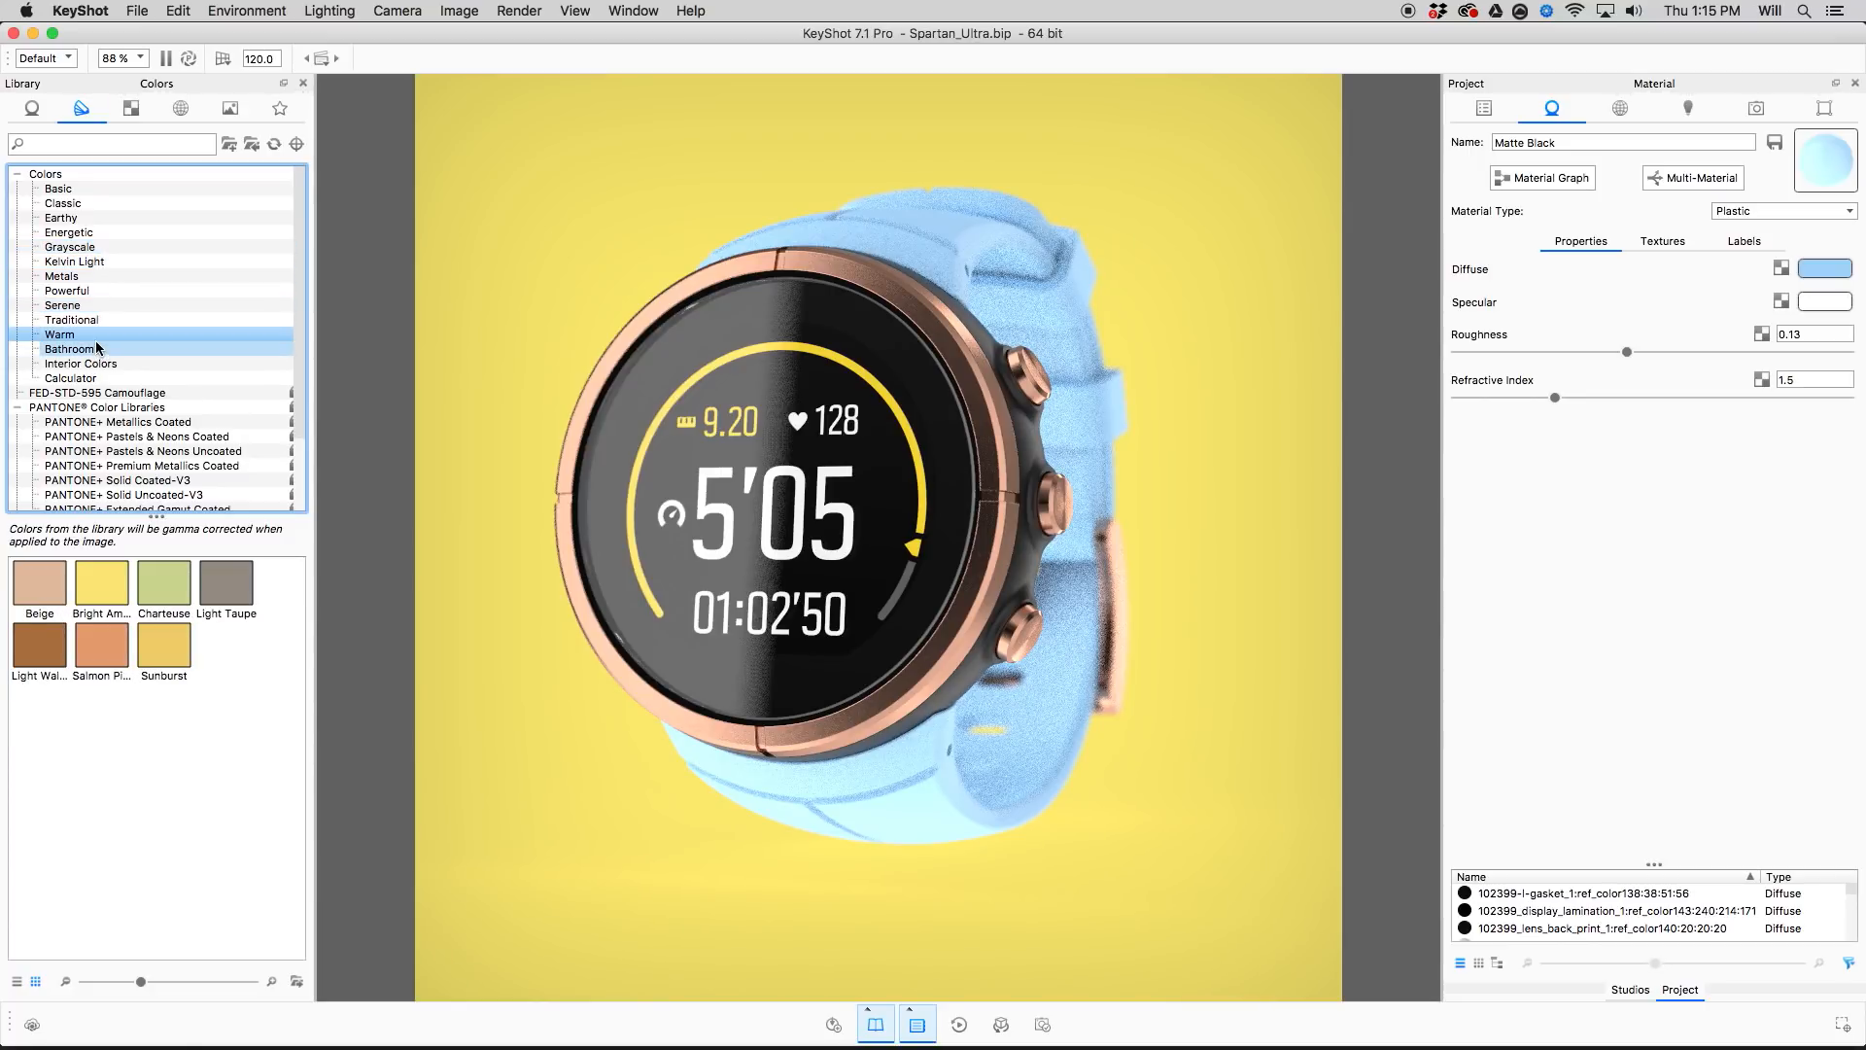
# Browse the PANTONE and RAL libraries, including Pastels & Neons Uncoated, RAL CLASSIC 841, RAL DESIGN and RAL EFFECT.
pyautogui.scroll(-2, 102, 408)
pyautogui.click(107, 336)
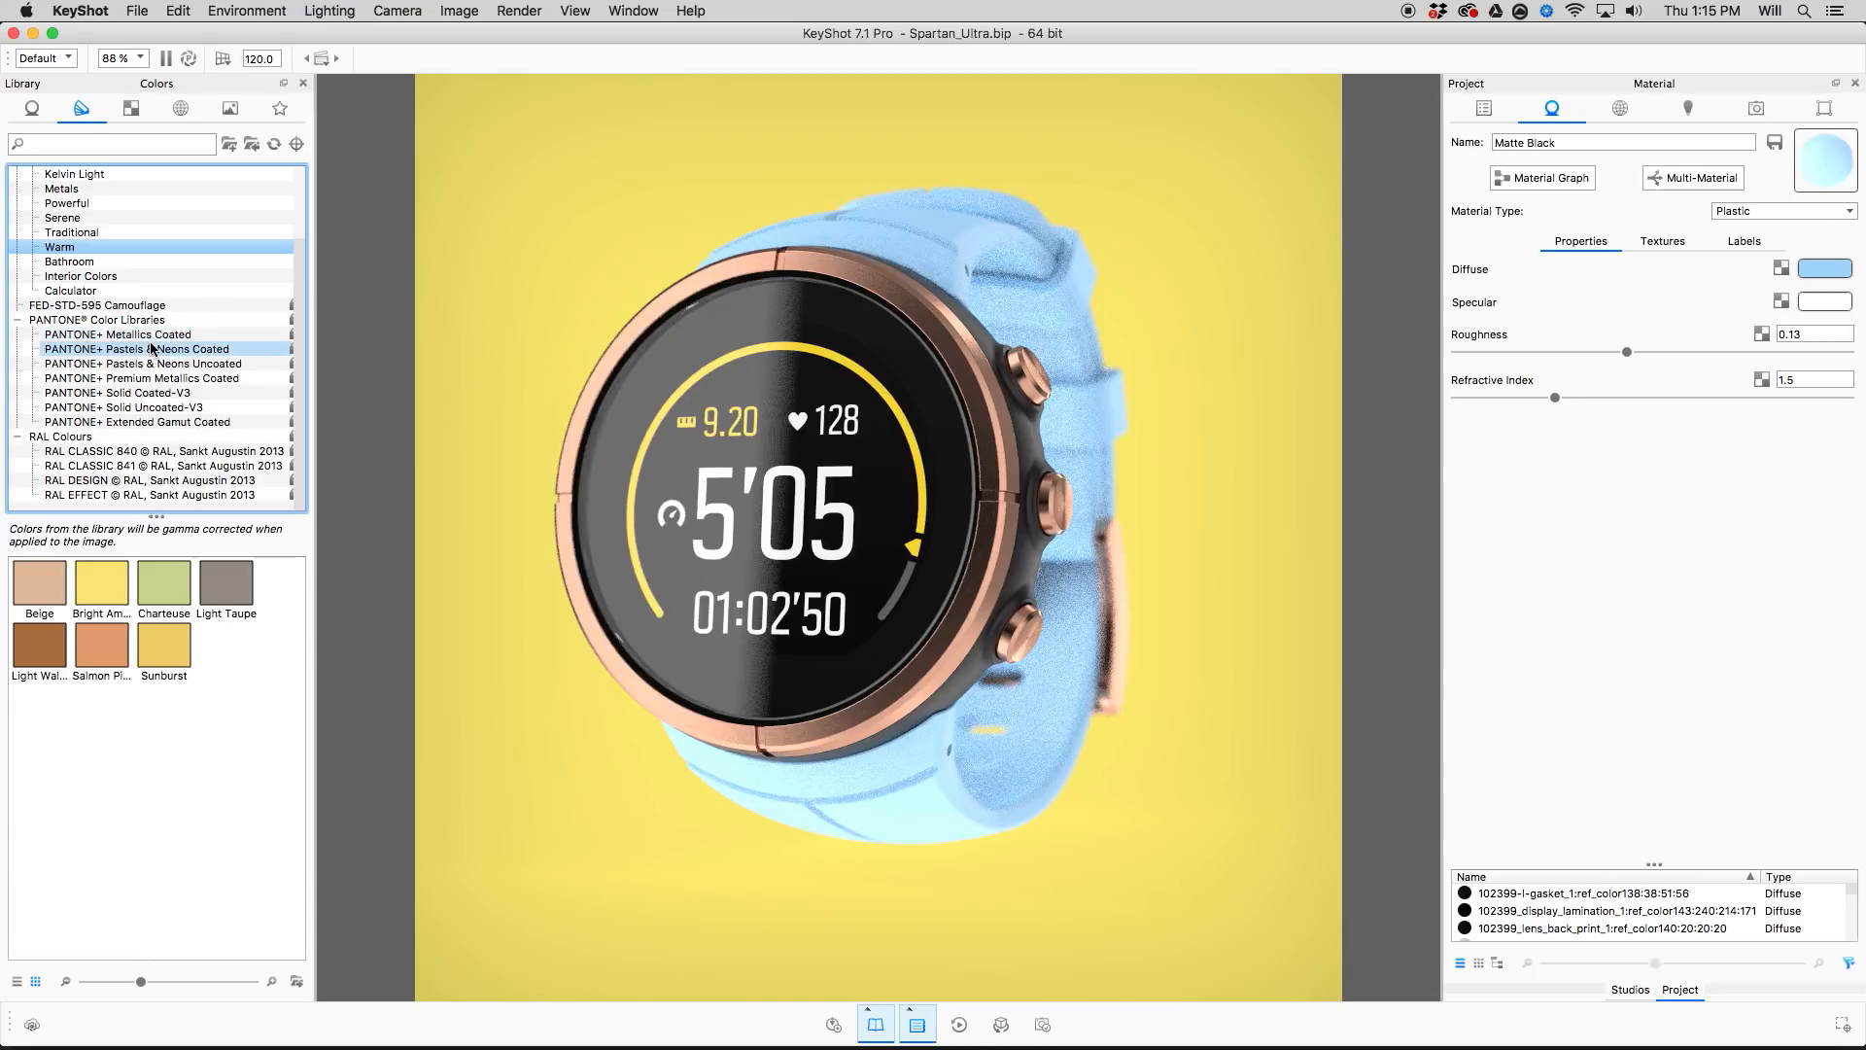
pyautogui.click(146, 364)
pyautogui.click(160, 466)
pyautogui.click(163, 480)
pyautogui.click(165, 493)
# Search RAL CLASSIC 841 by colour, sampling the yellow render background with the eyedropper as the reference and accepting it.
pyautogui.click(183, 467)
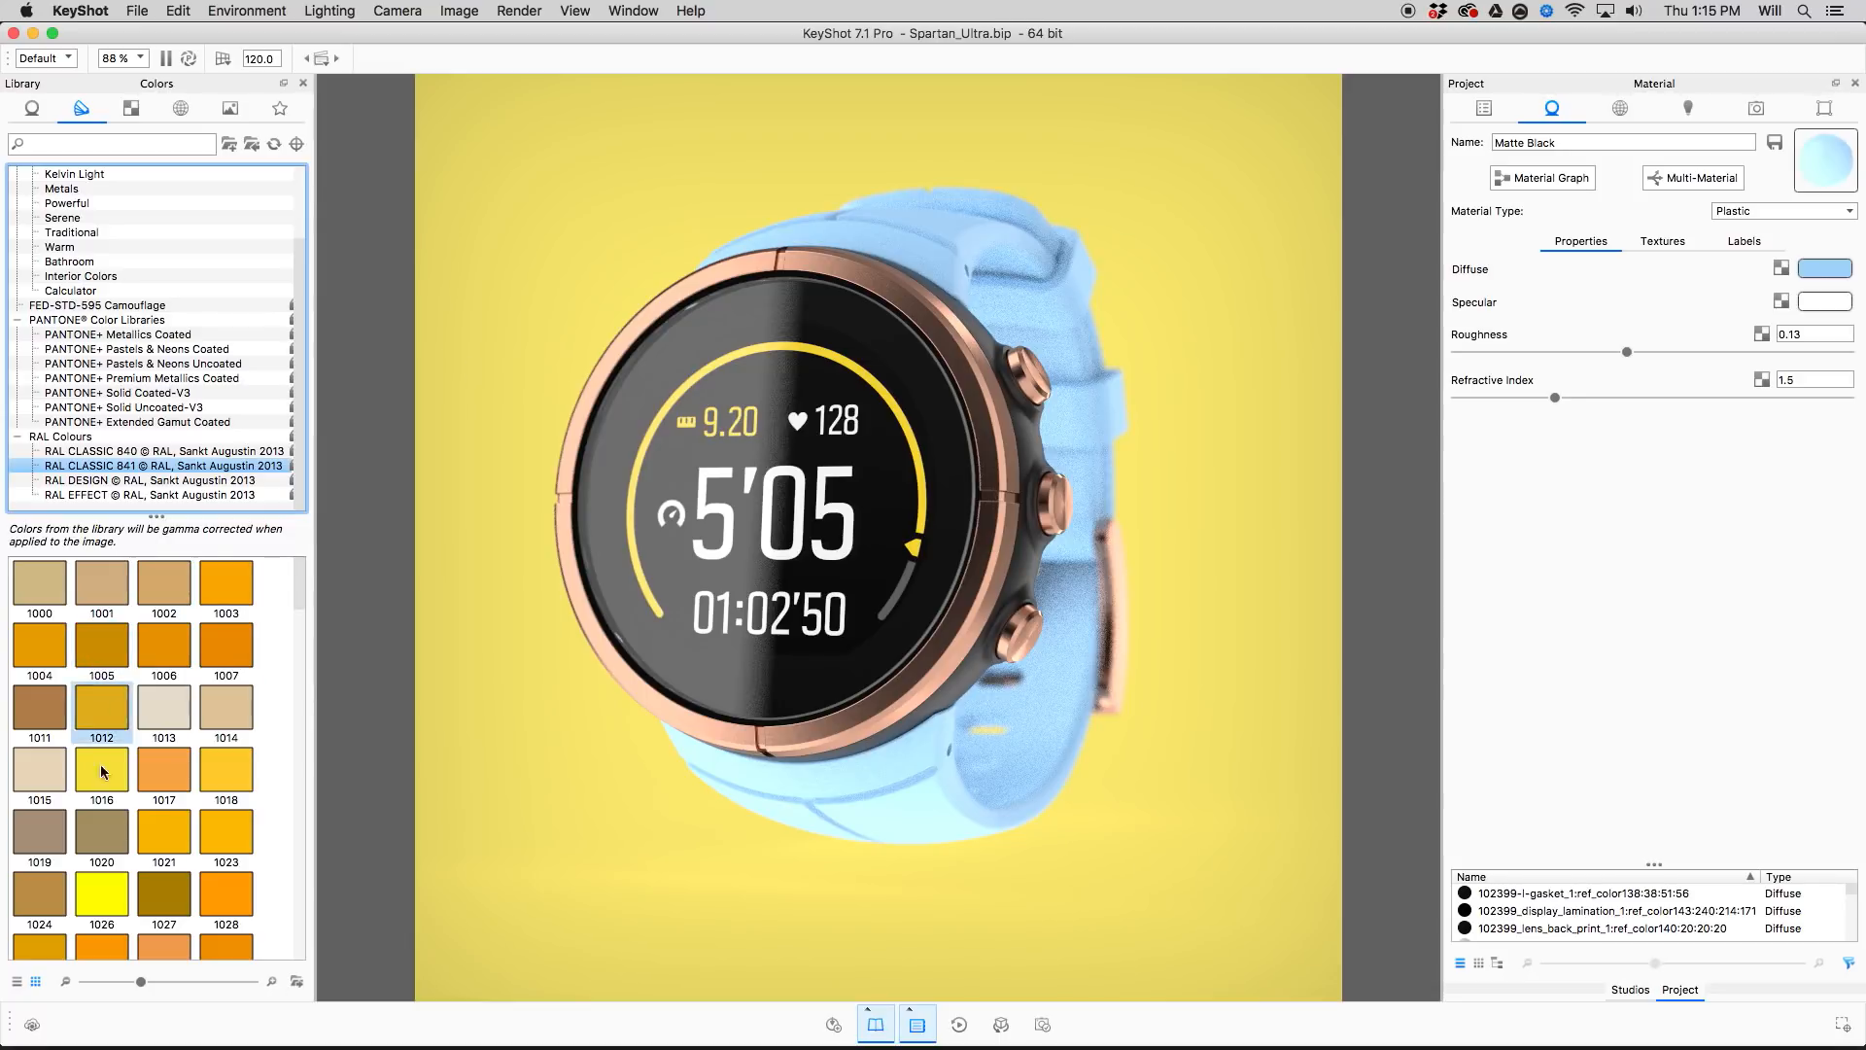
pyautogui.click(298, 145)
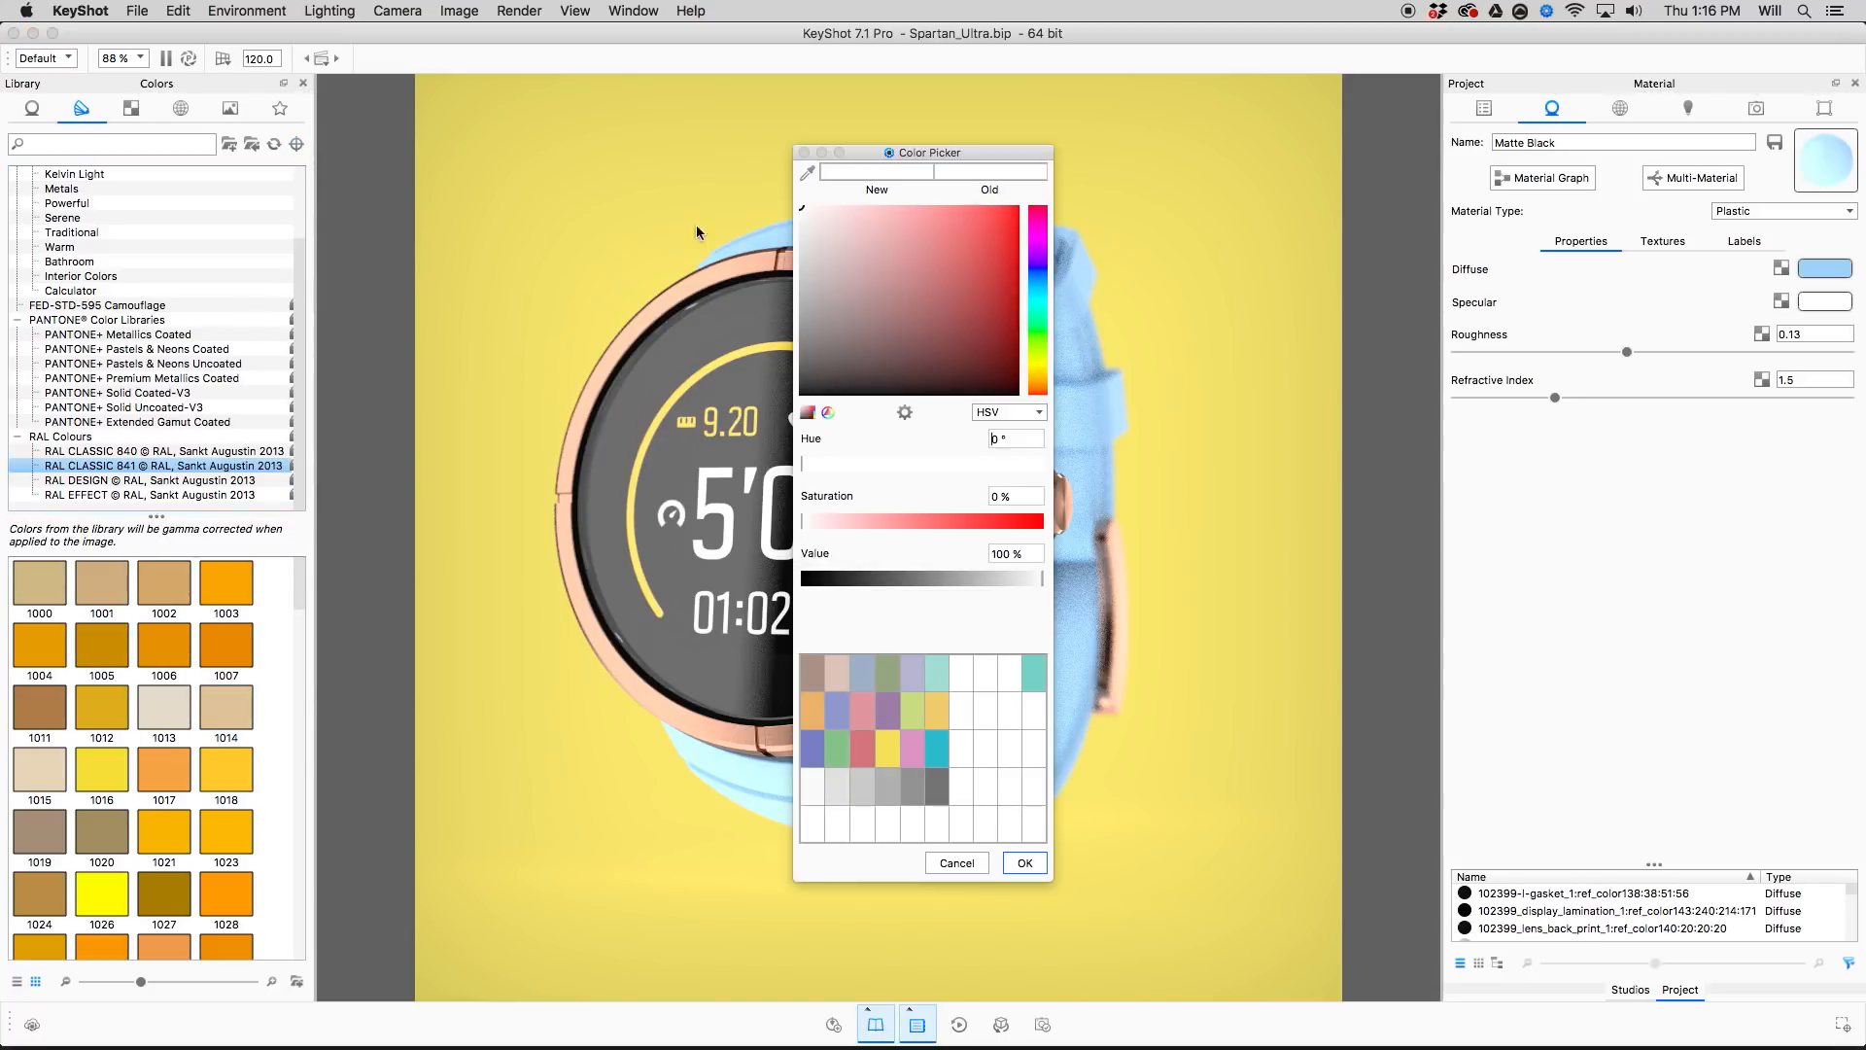
pyautogui.moveTo(913, 152); pyautogui.dragTo(1293, 95)
pyautogui.click(1188, 115)
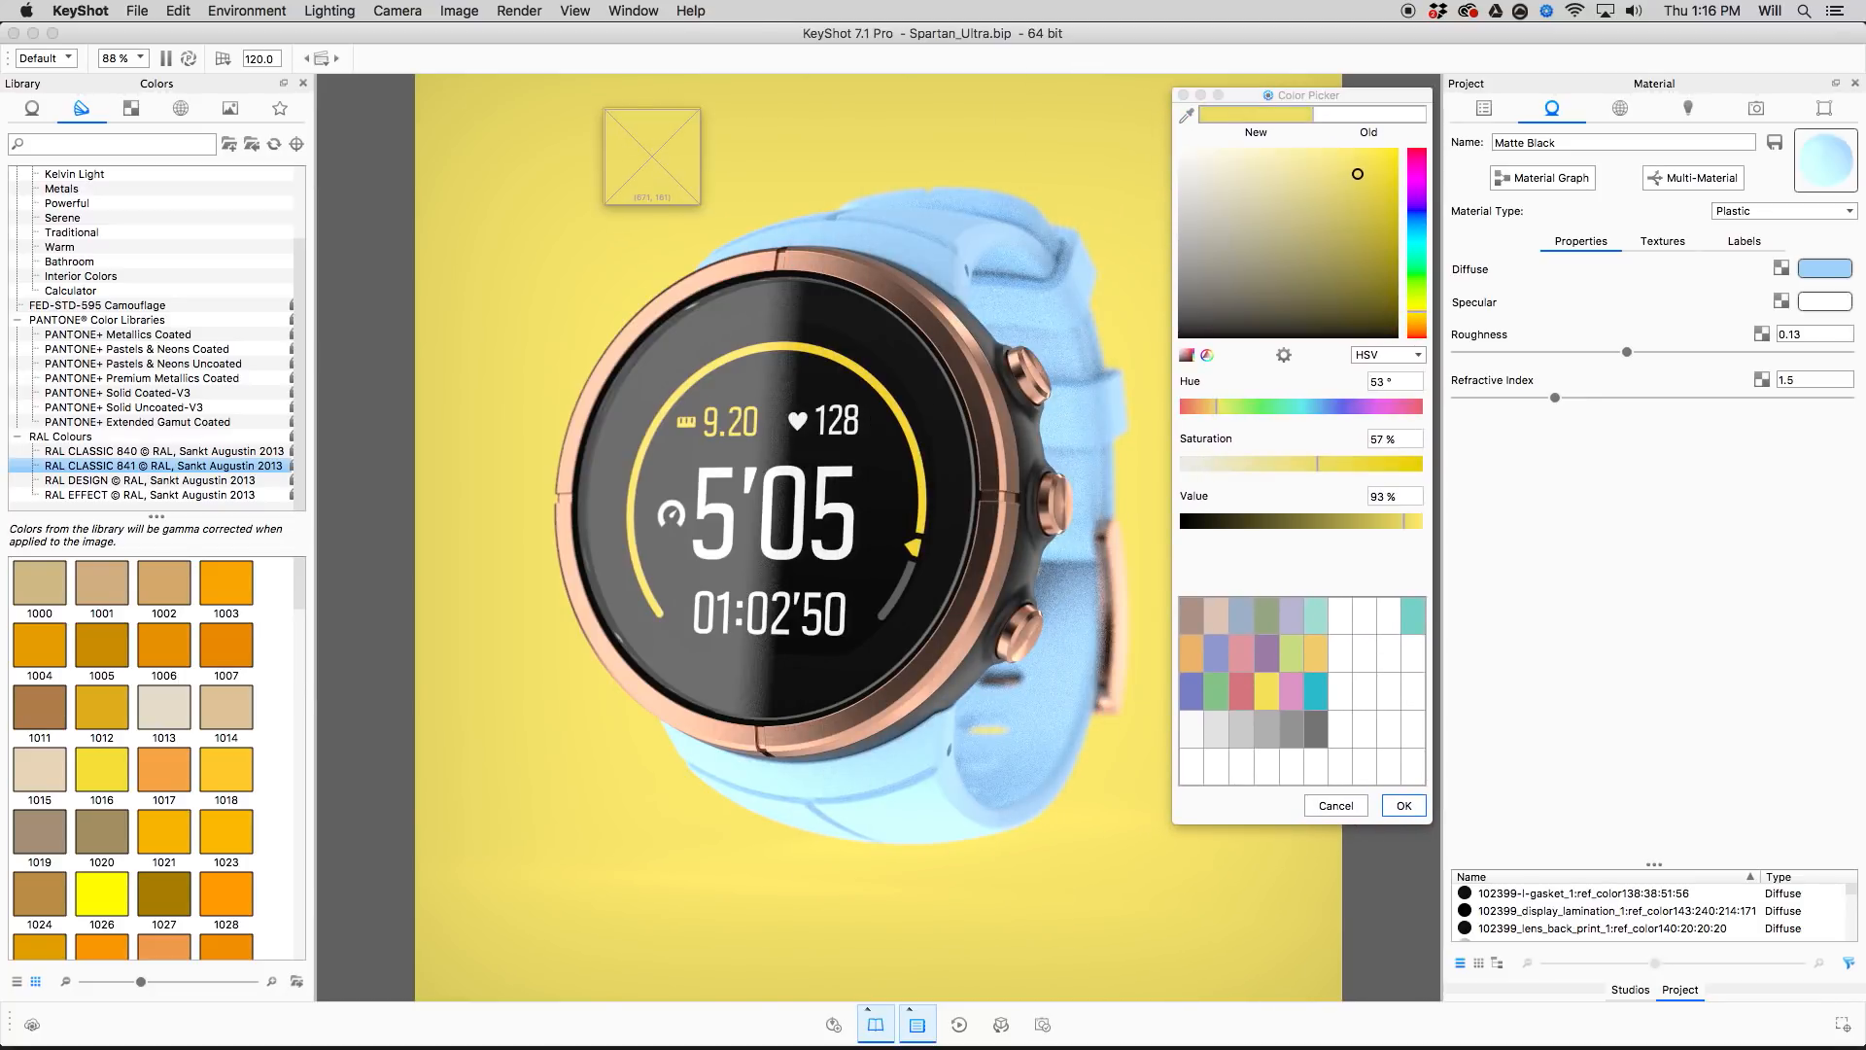
pyautogui.click(652, 157)
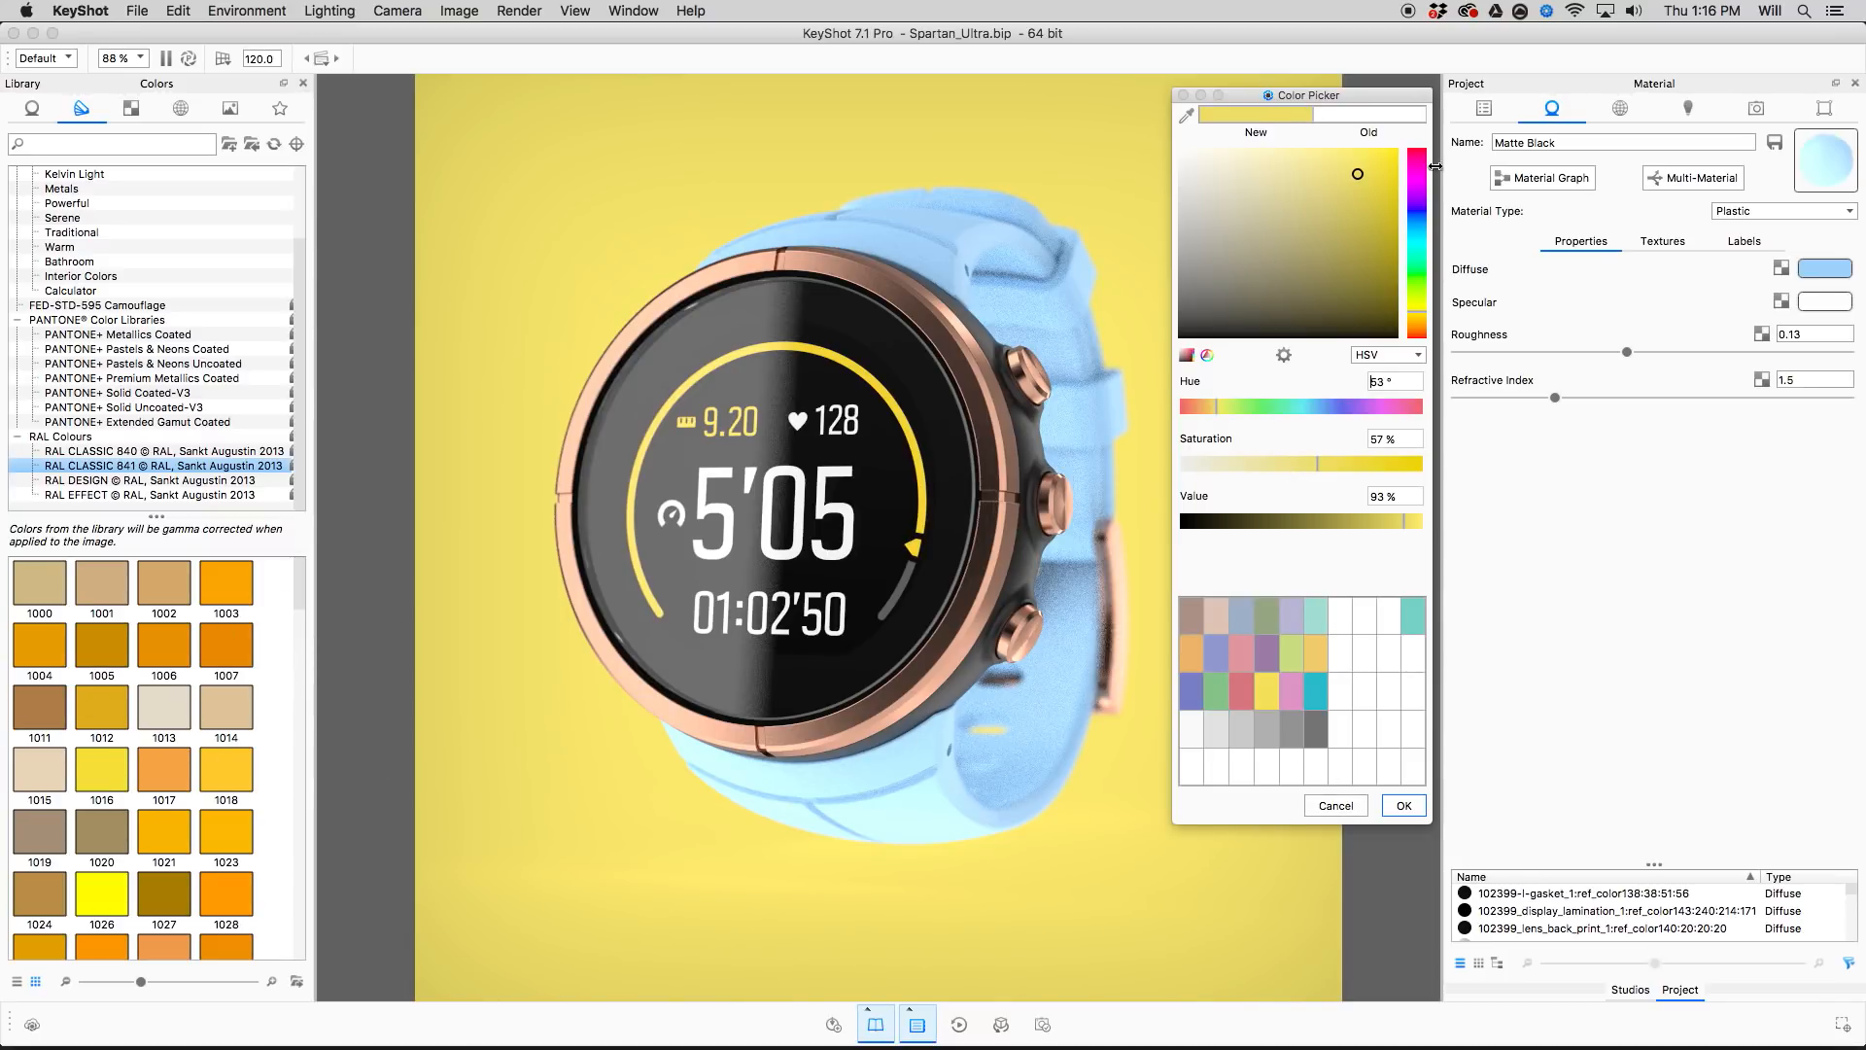
pyautogui.click(1421, 807)
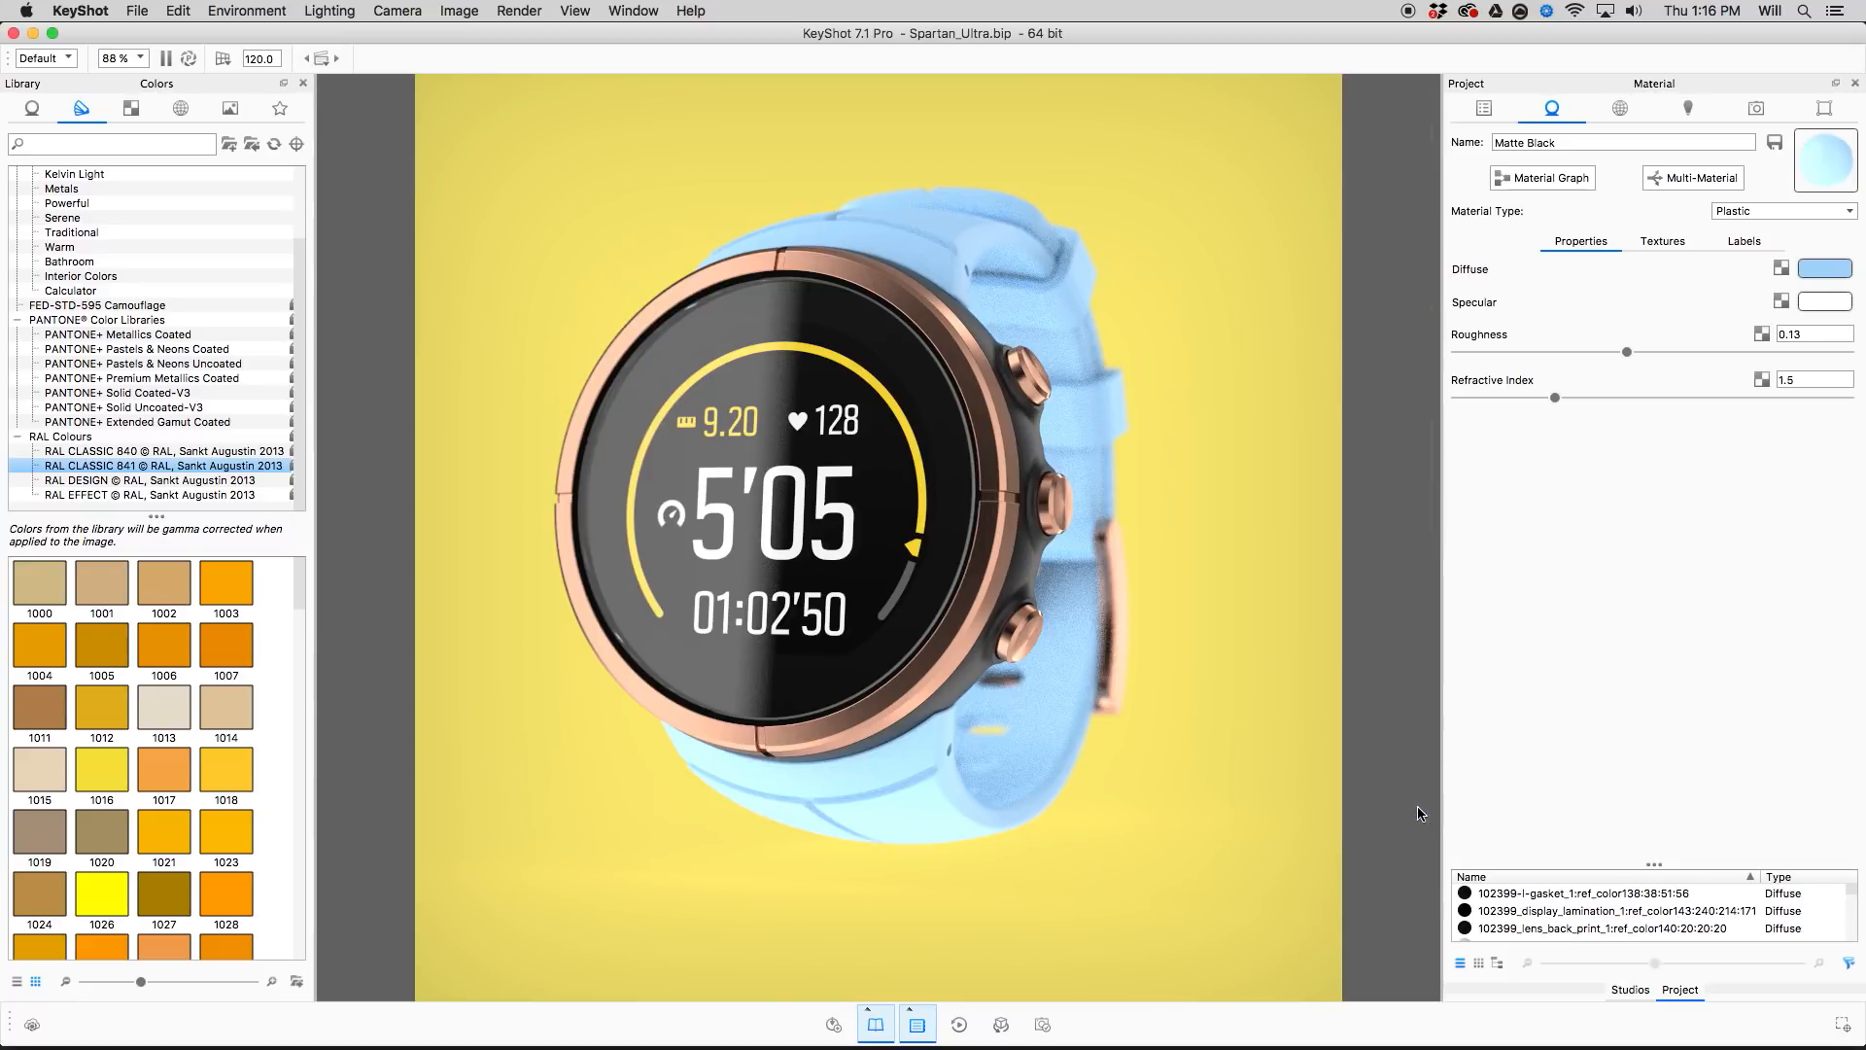
# Apply RAL swatch 1016 to the strap and mute its diffuse colour to hue 51°, saturation 36% and value 82%.
pyautogui.moveTo(54, 595); pyautogui.dragTo(947, 243)
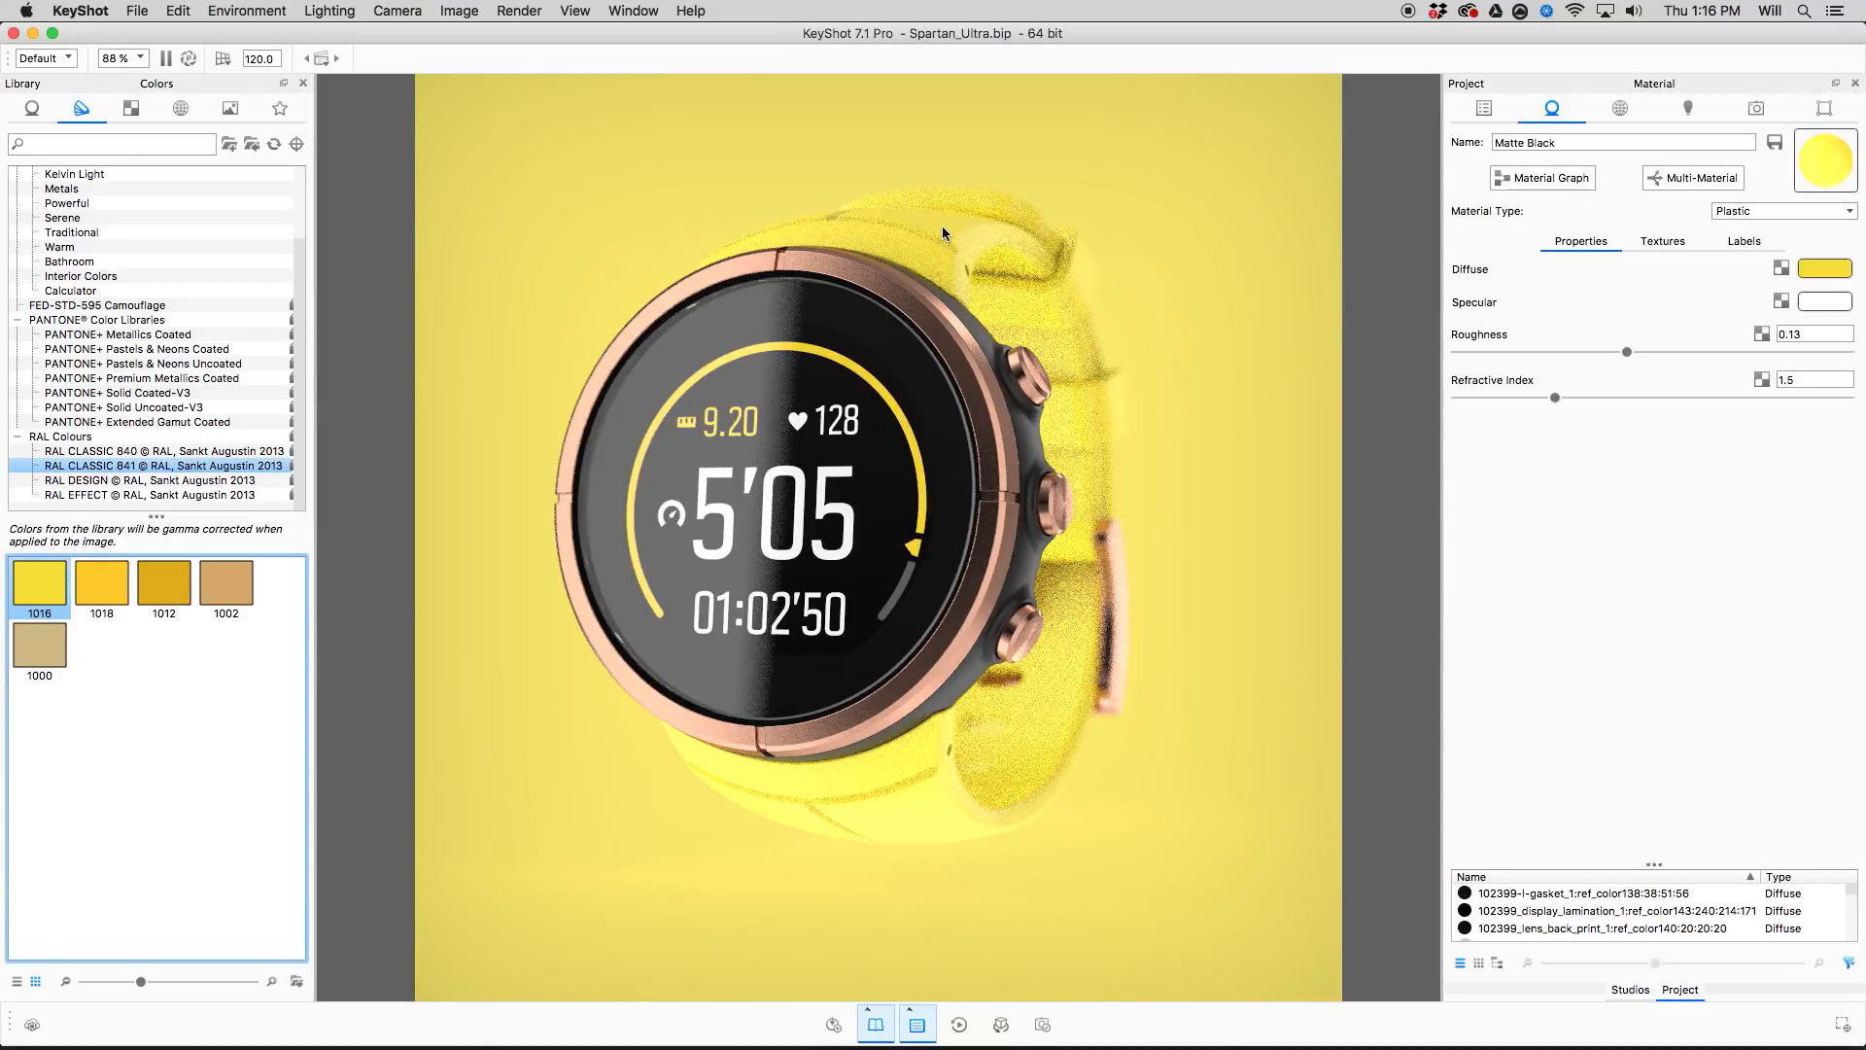
pyautogui.moveTo(24, 598); pyautogui.dragTo(1827, 271)
pyautogui.click(1826, 268)
pyautogui.click(1295, 229)
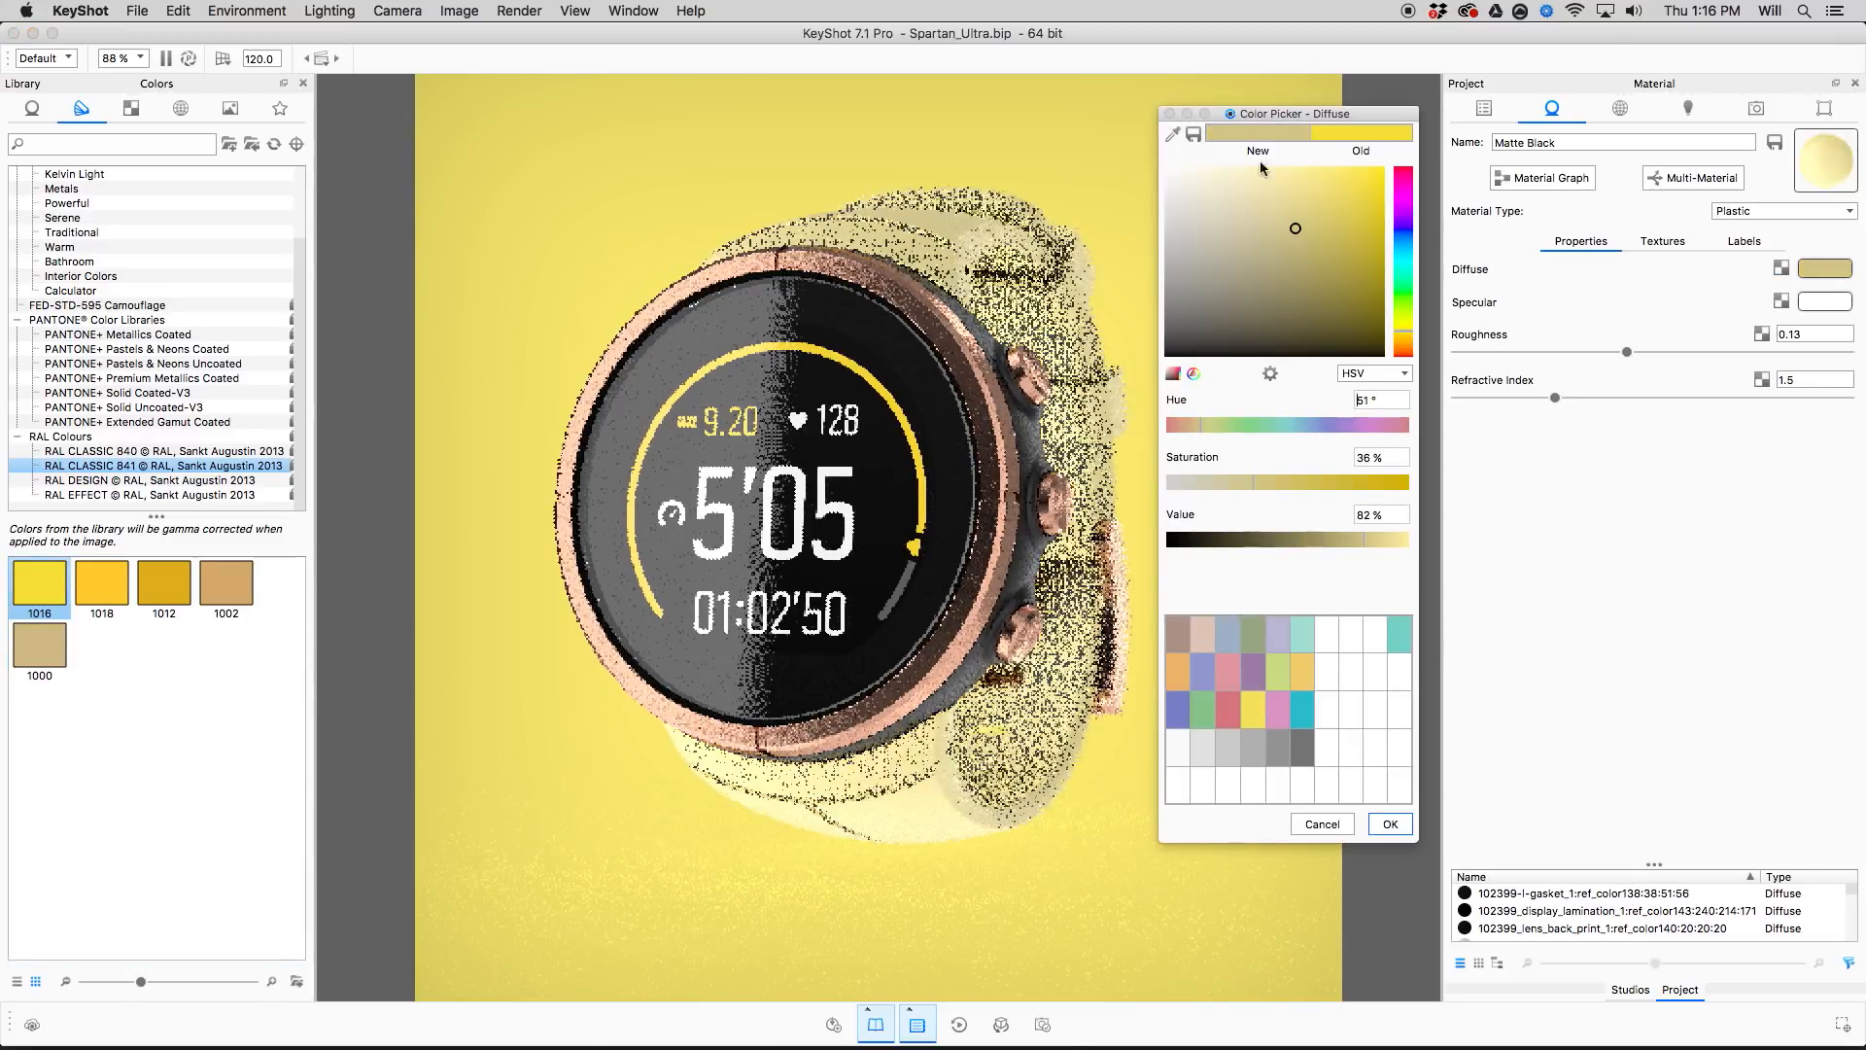
pyautogui.click(1388, 824)
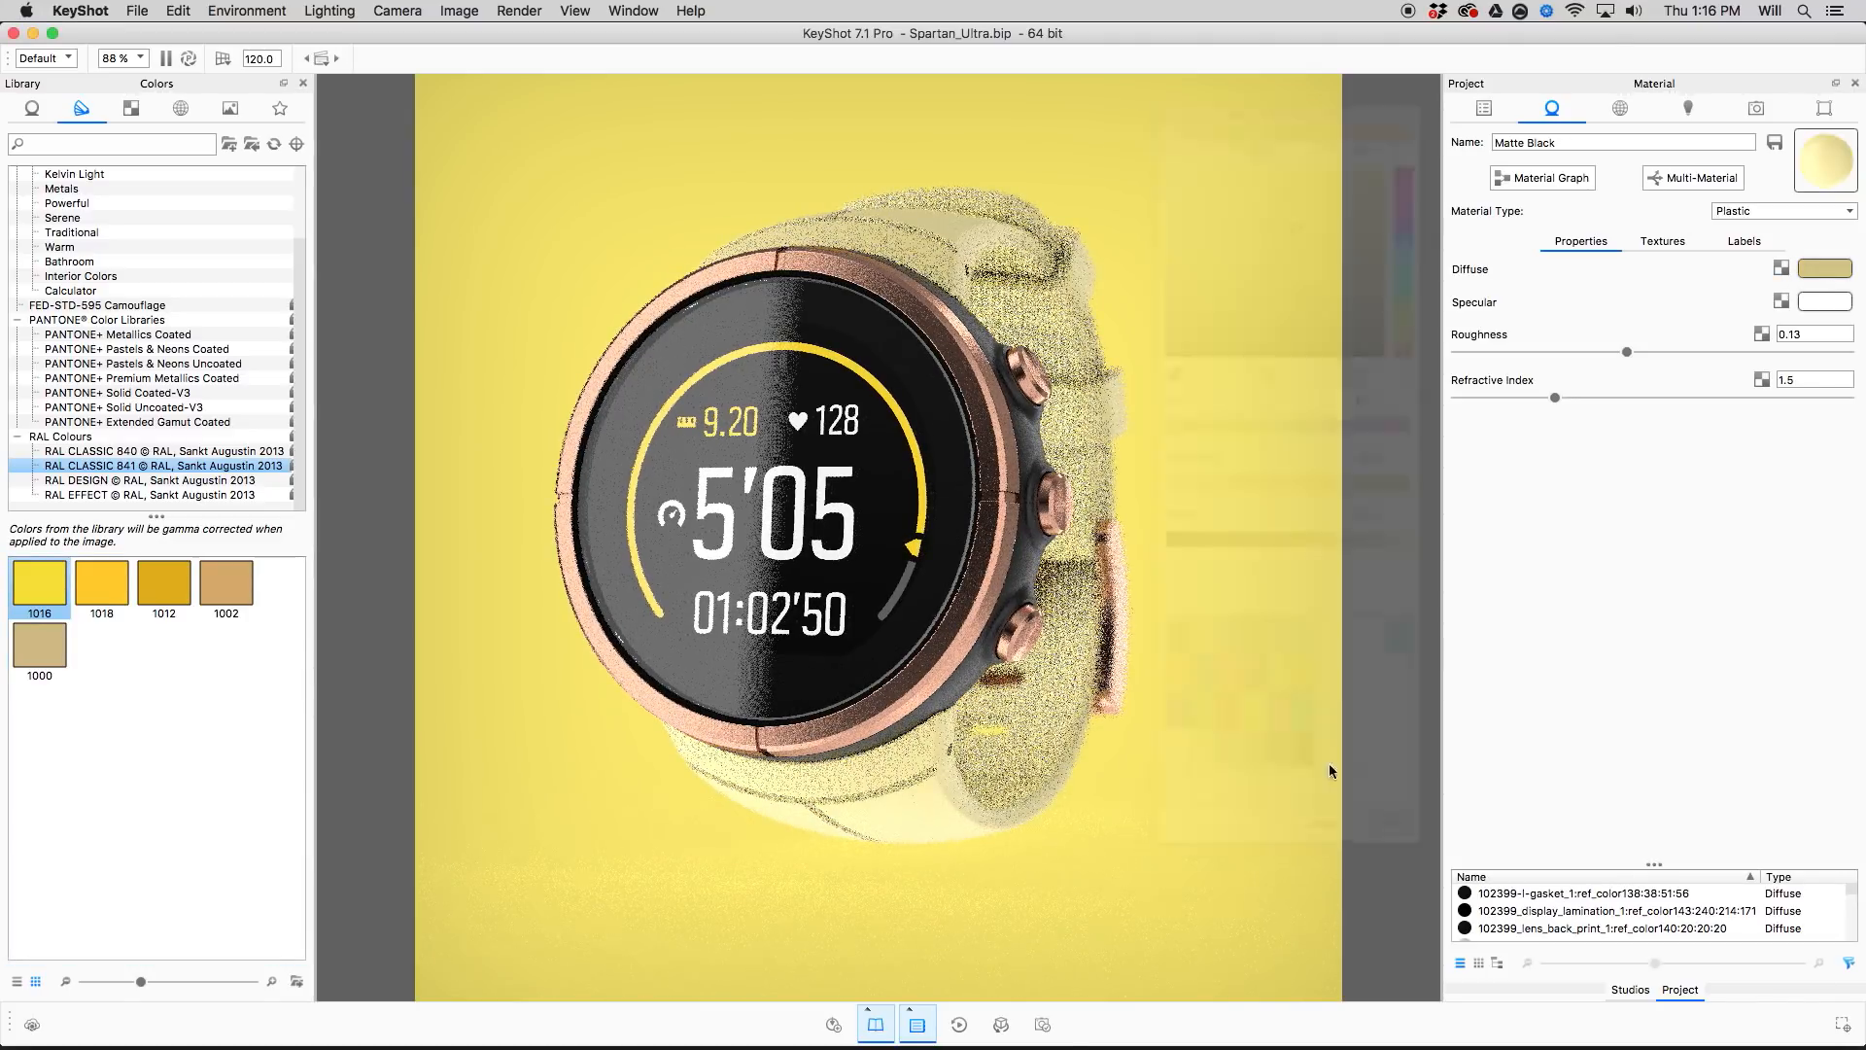
pyautogui.press('super+Tab')
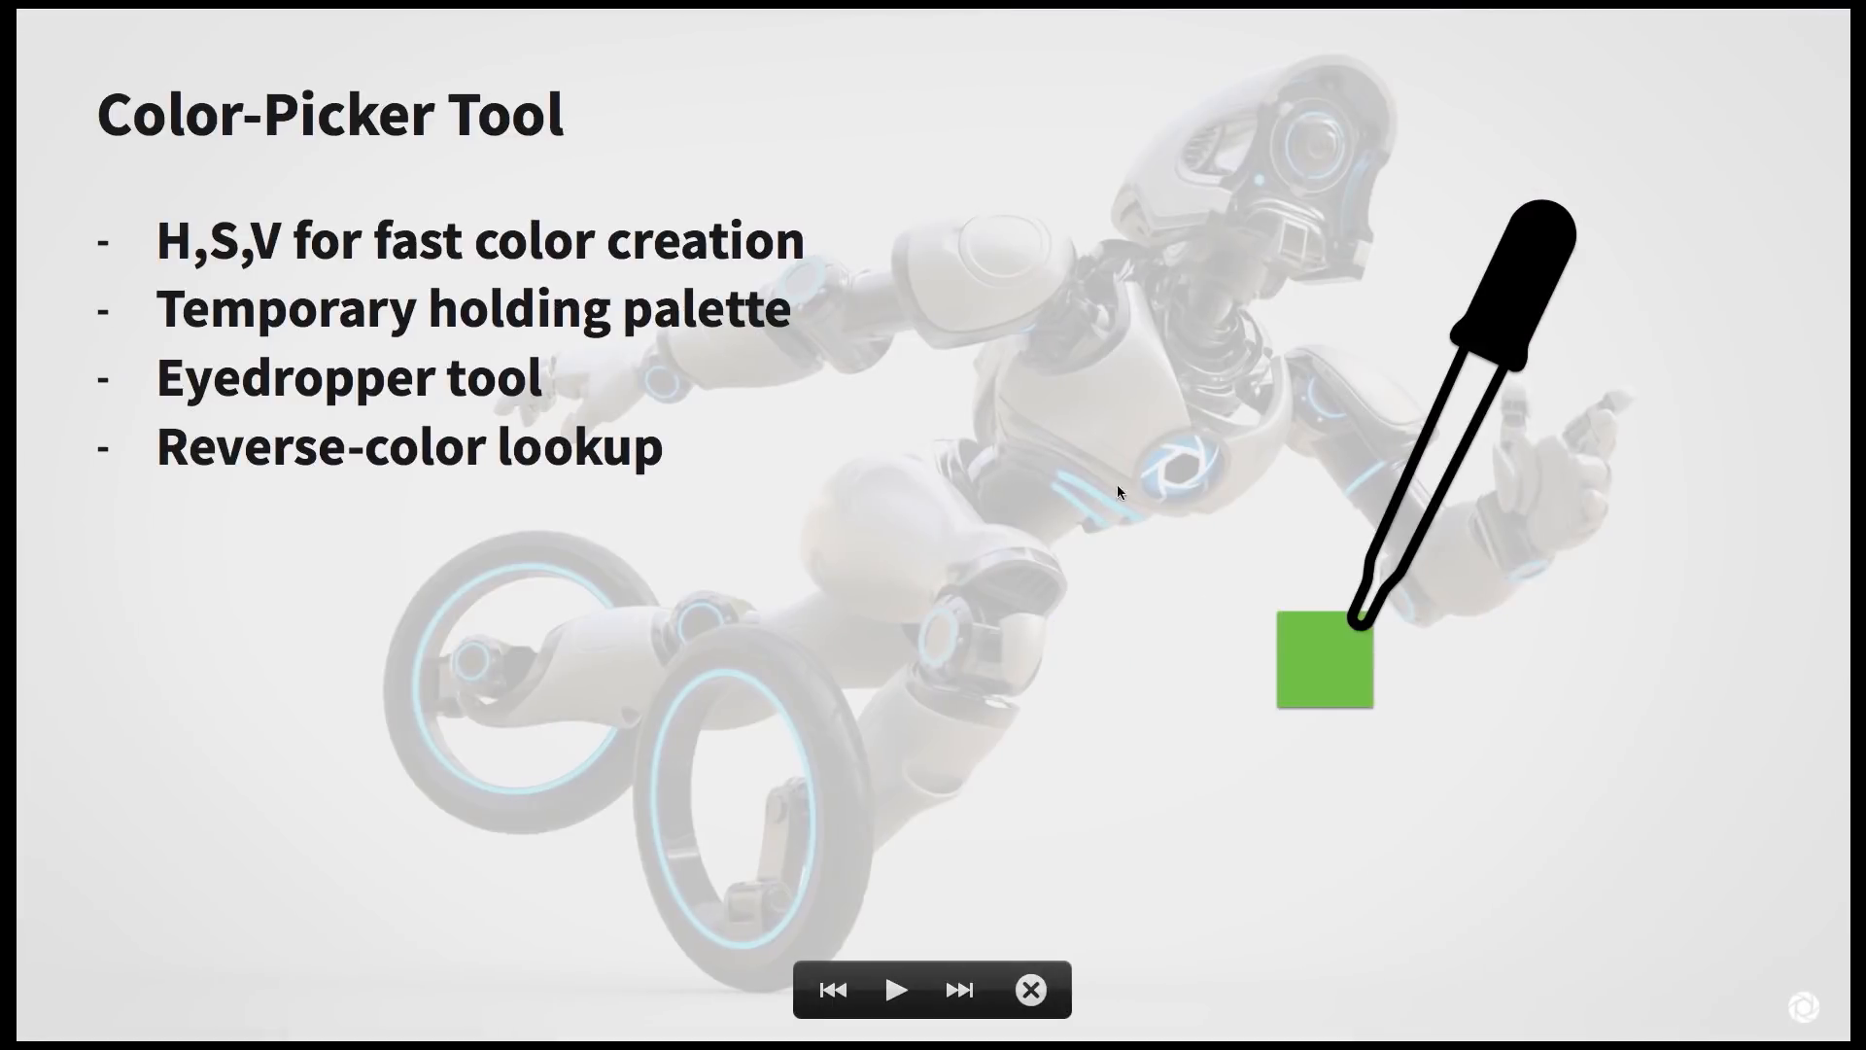
pyautogui.press('Right')
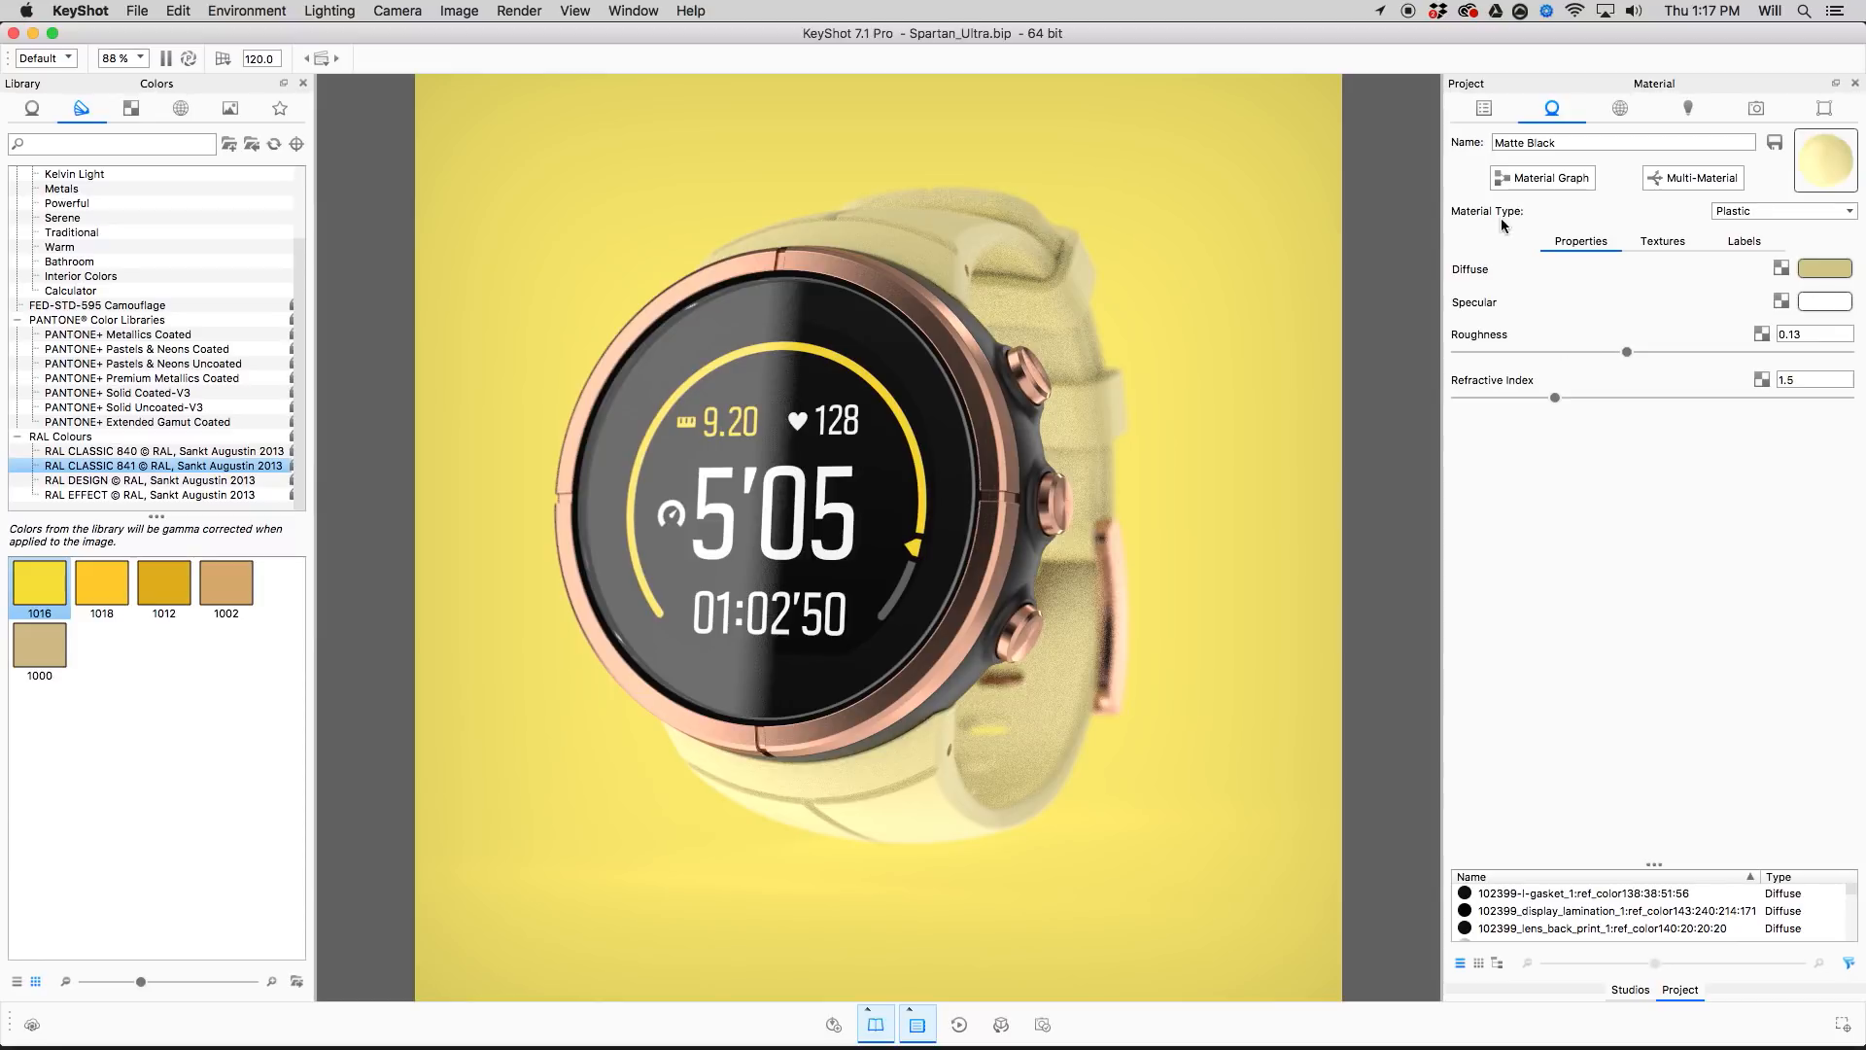
# Show the strap part's properties in the scene and collapse its Render Layer and Part sections.
pyautogui.click(1484, 110)
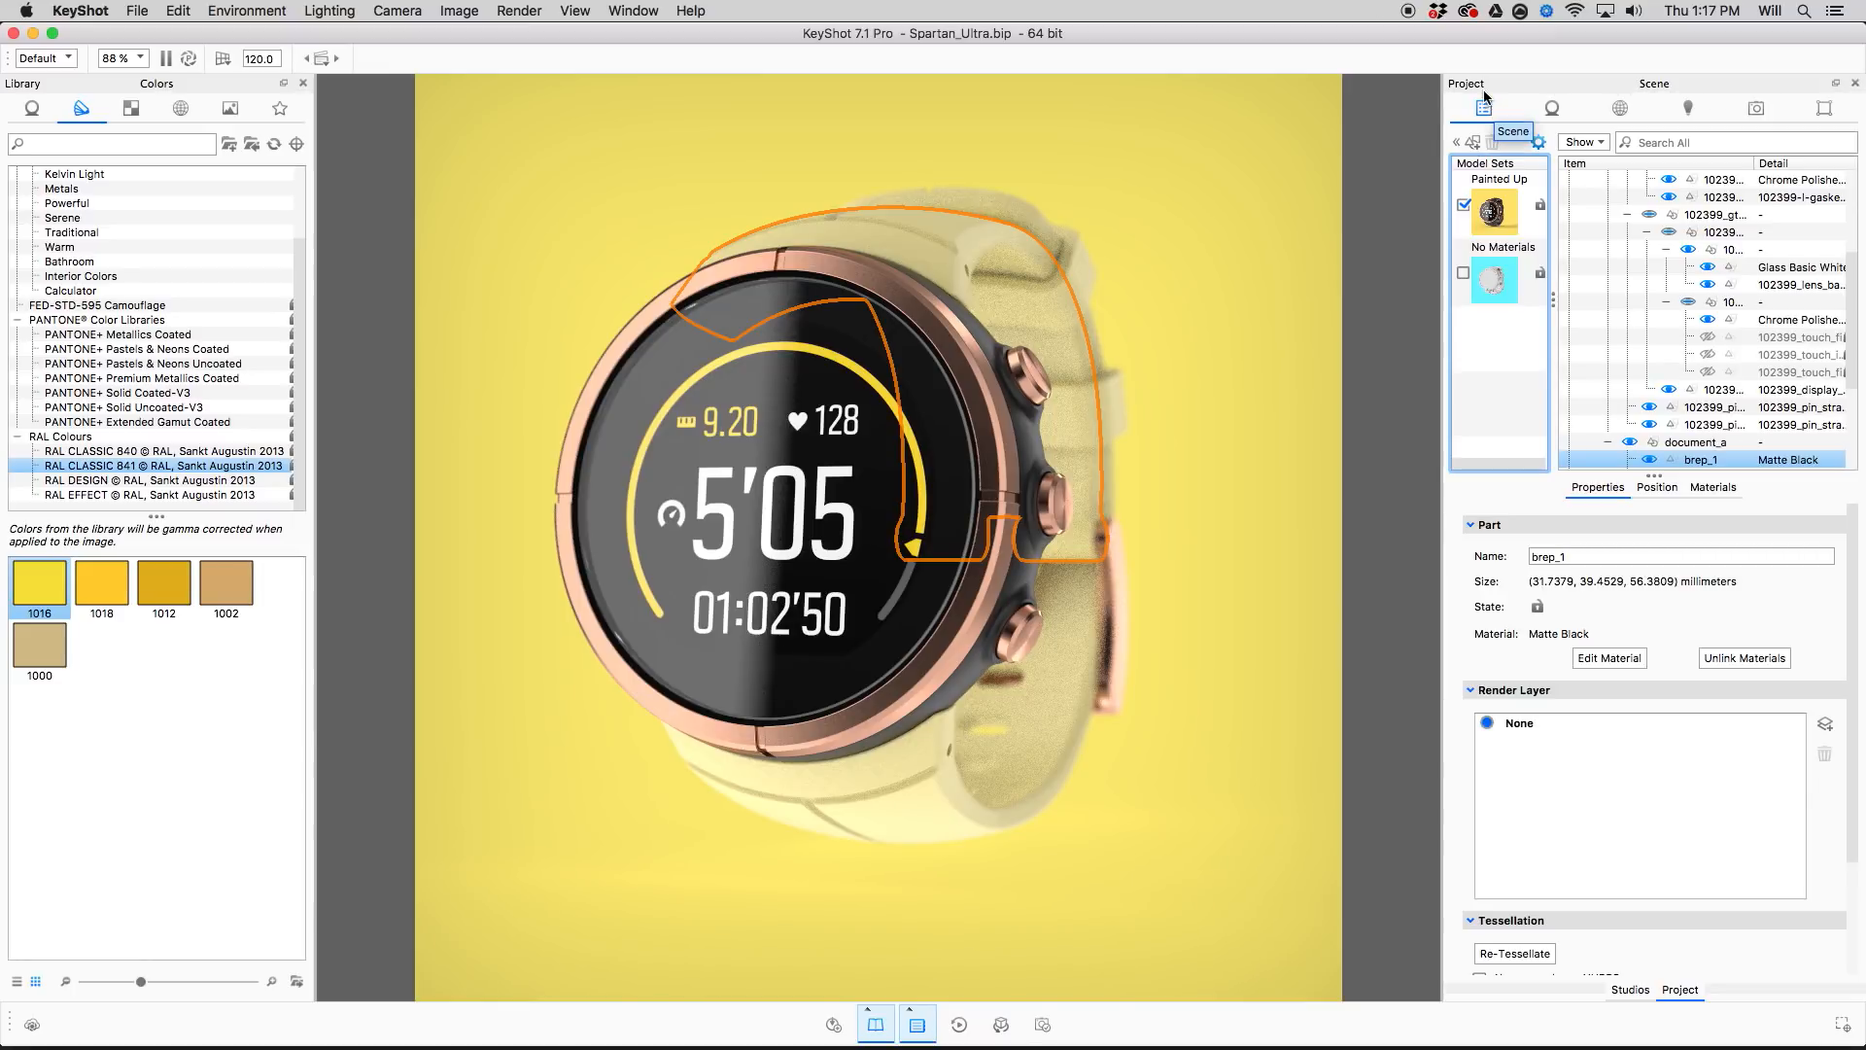
pyautogui.click(1467, 688)
pyautogui.click(1477, 527)
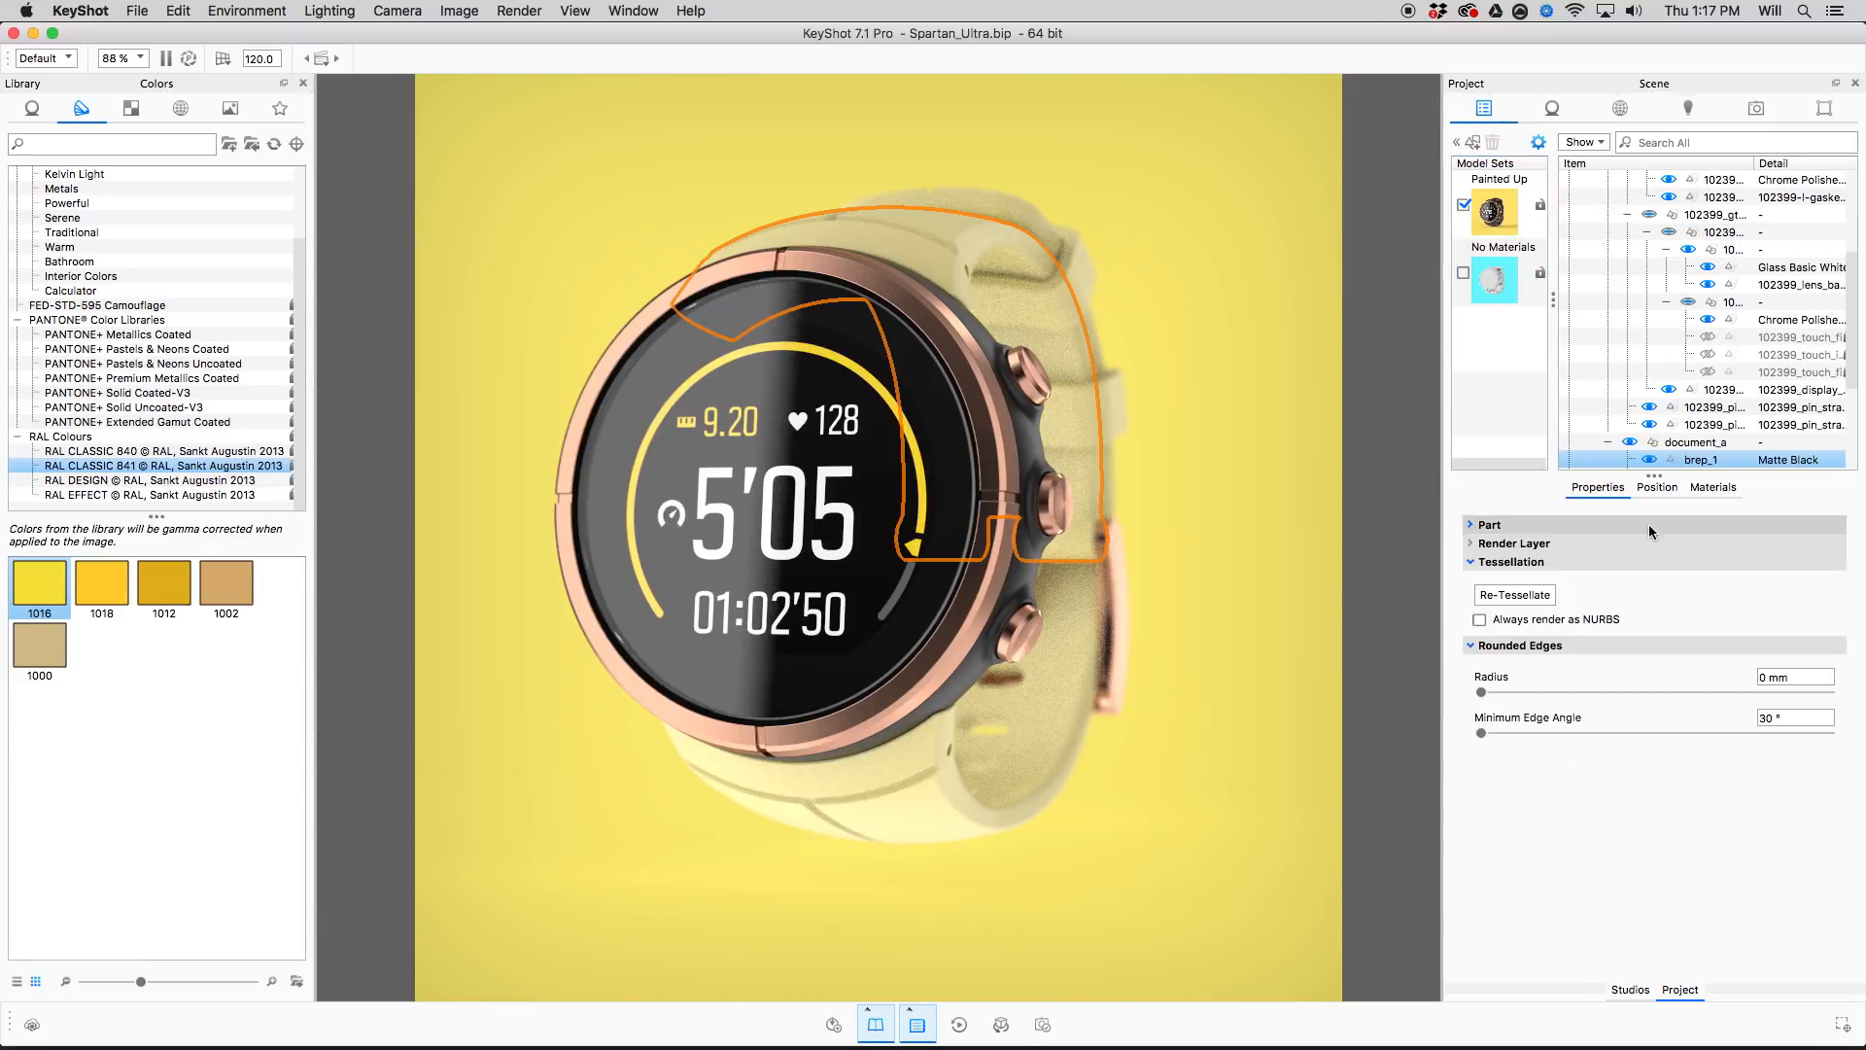
# Show the scene's materials, slightly enlarge their thumbnails, and change the display to a list with names and types.
pyautogui.click(1717, 487)
pyautogui.click(1793, 559)
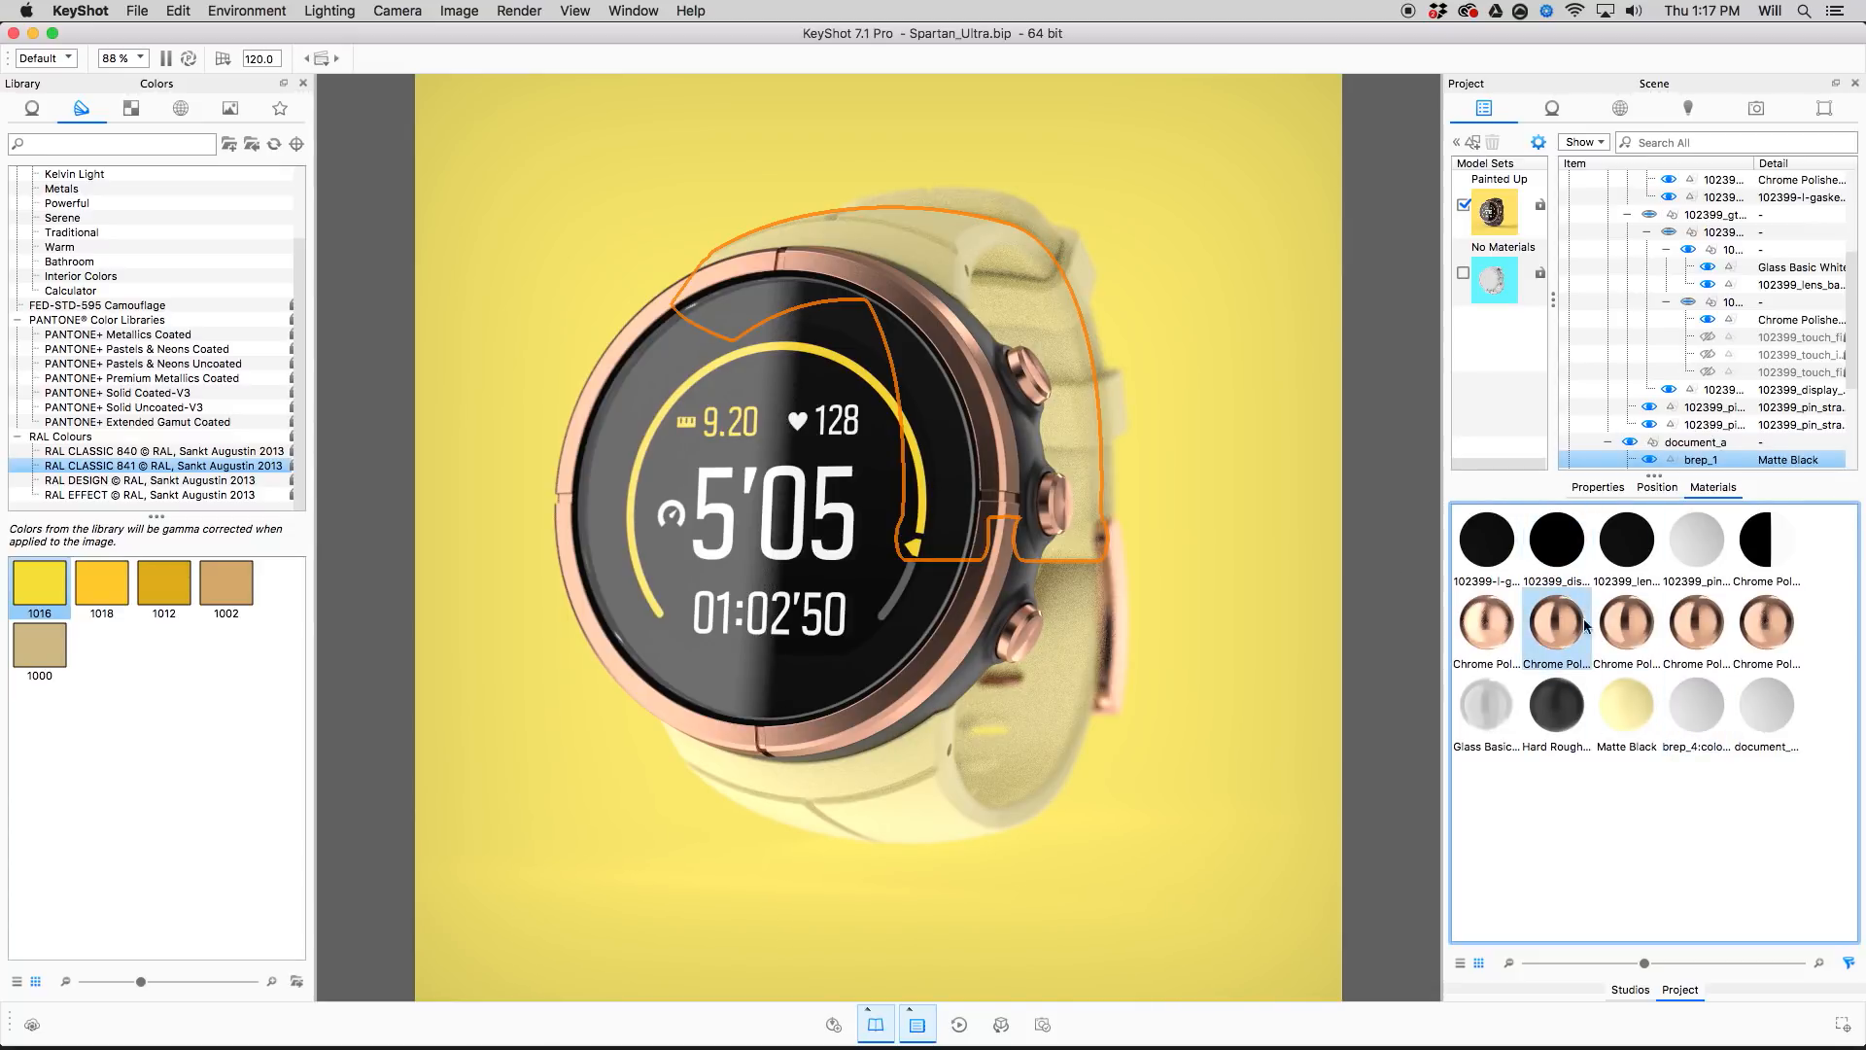
pyautogui.moveTo(1644, 963)
pyautogui.mouseDown()
pyautogui.moveTo(1693, 963)
pyautogui.moveTo(1648, 959)
pyautogui.mouseUp()
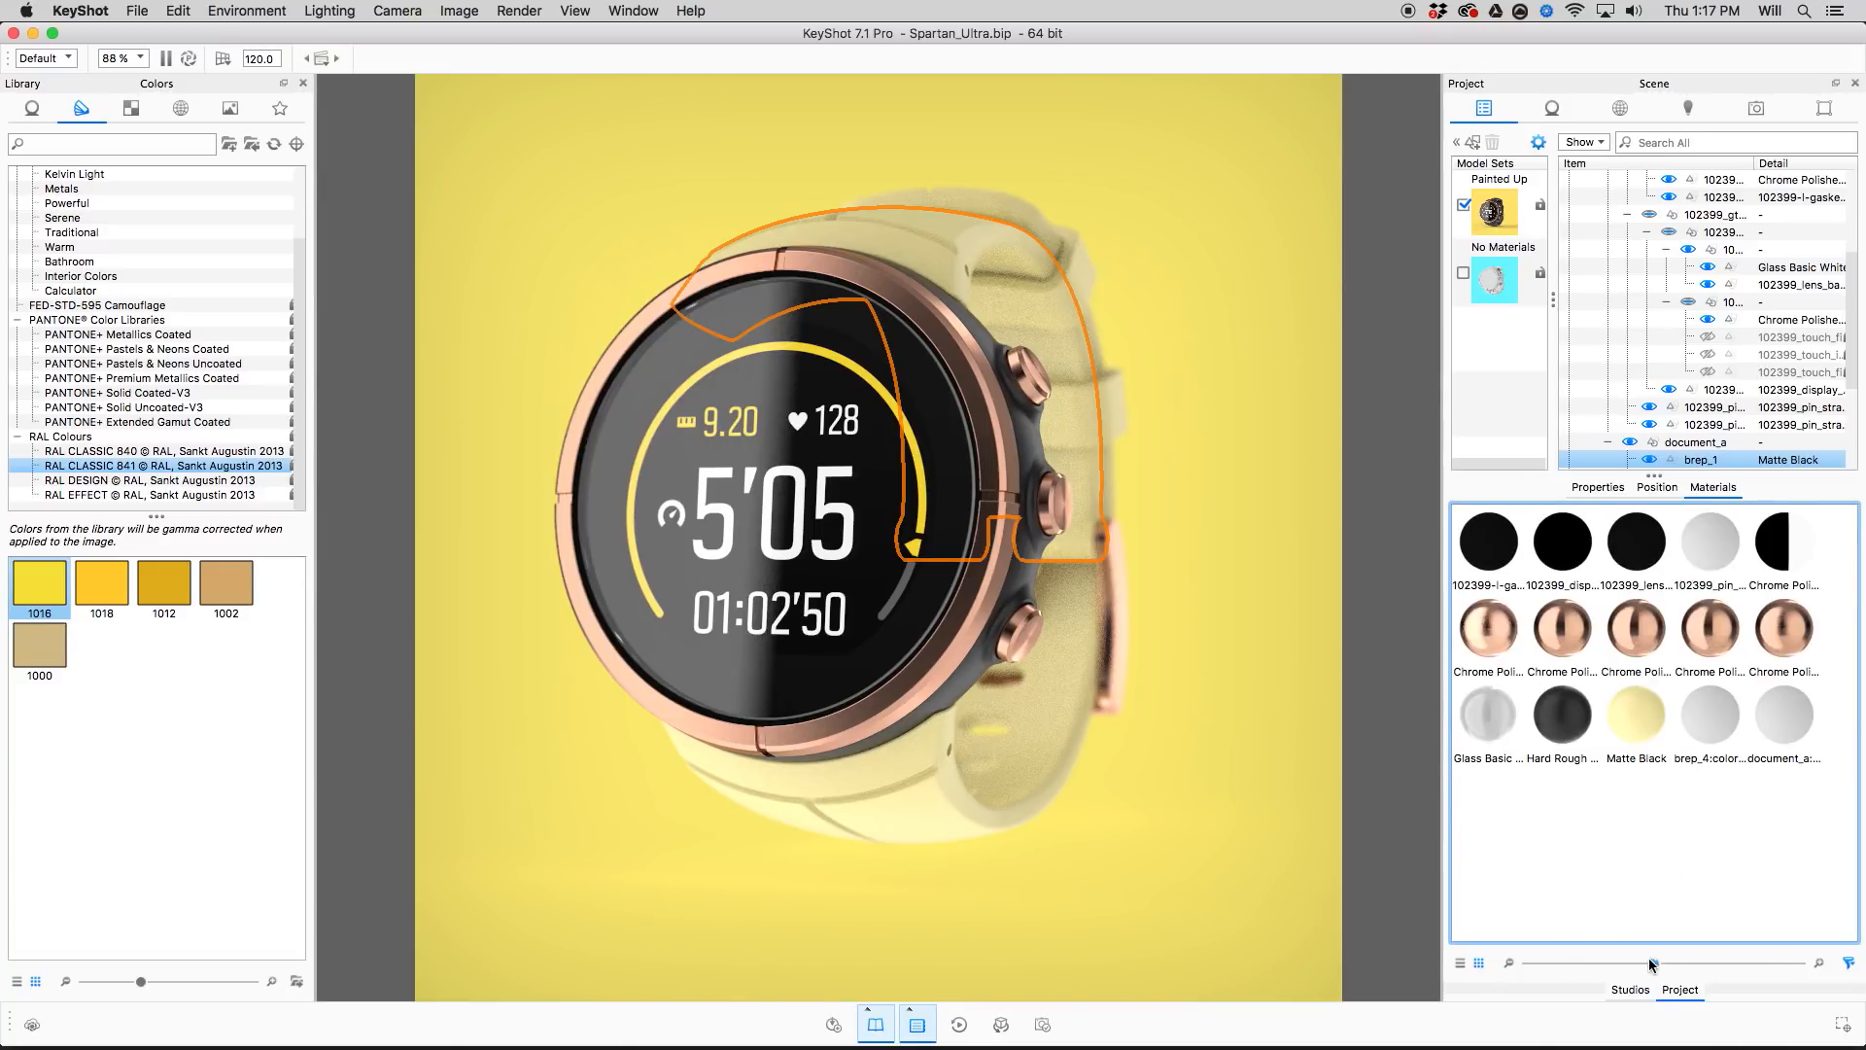
pyautogui.click(1459, 963)
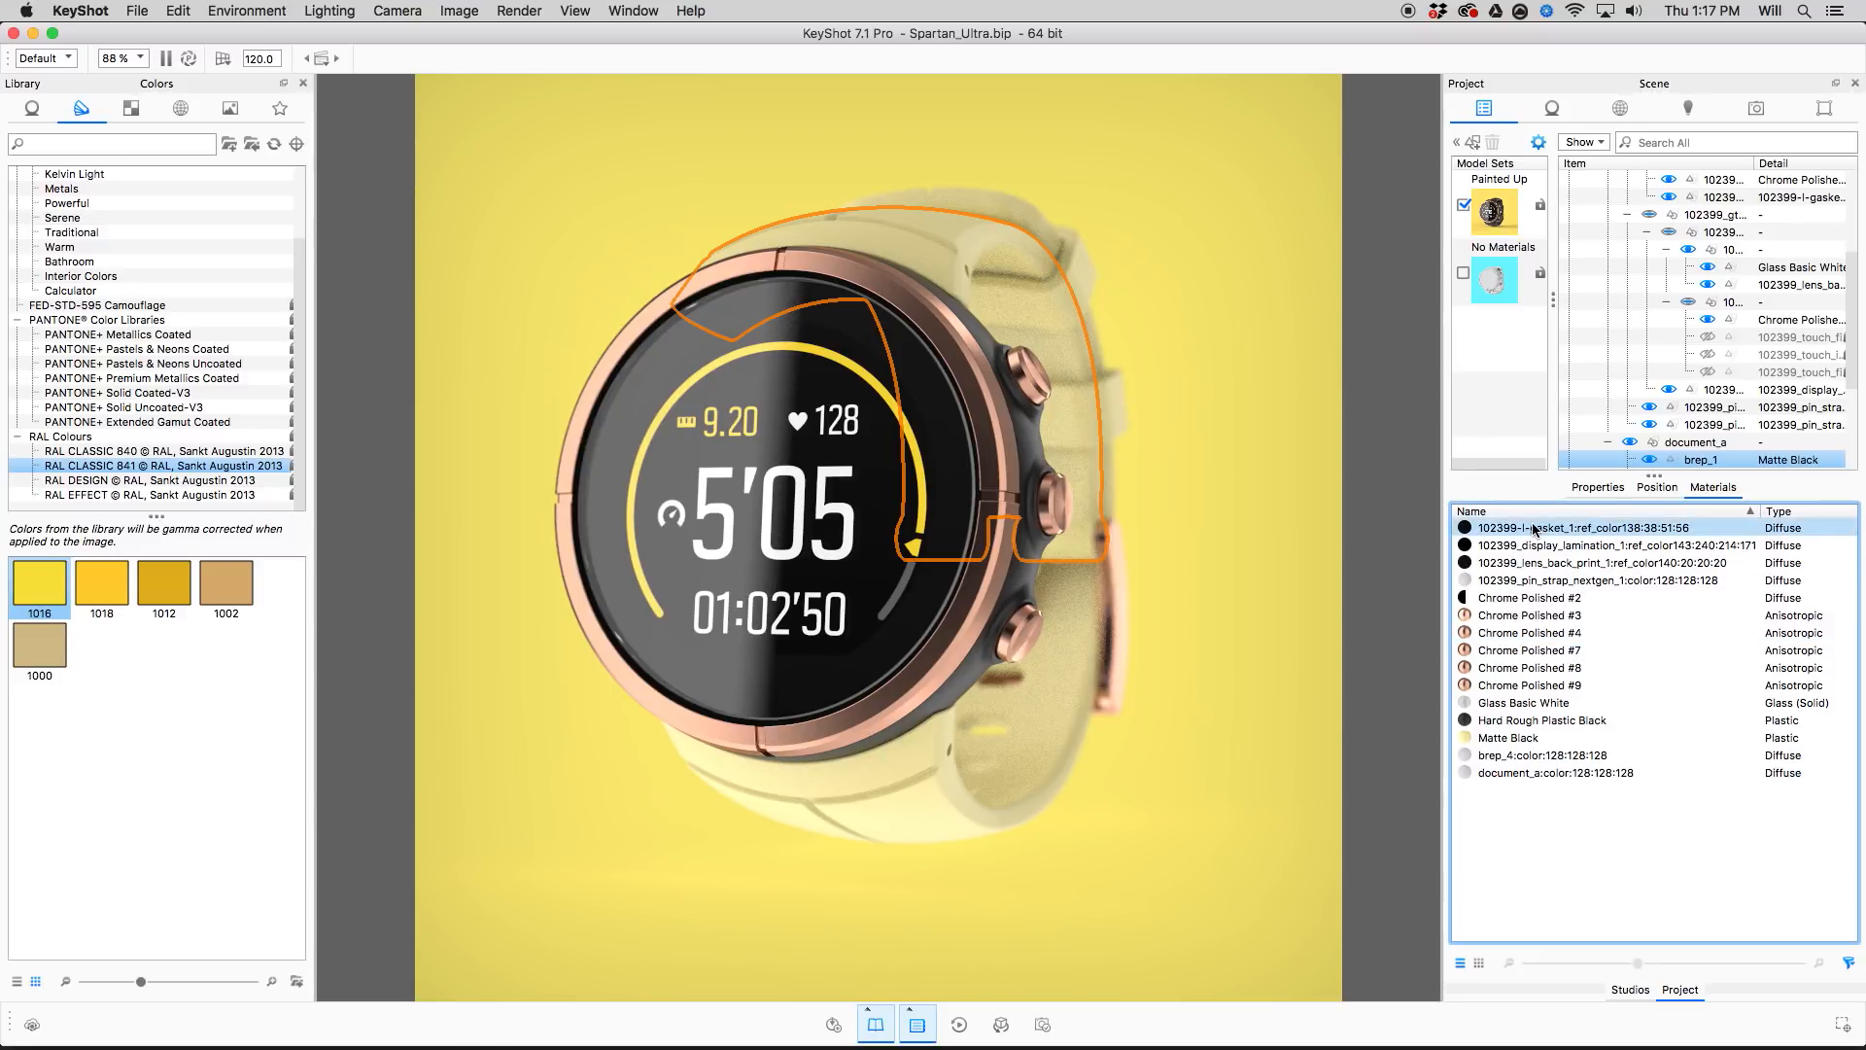
pyautogui.moveTo(1529, 554)
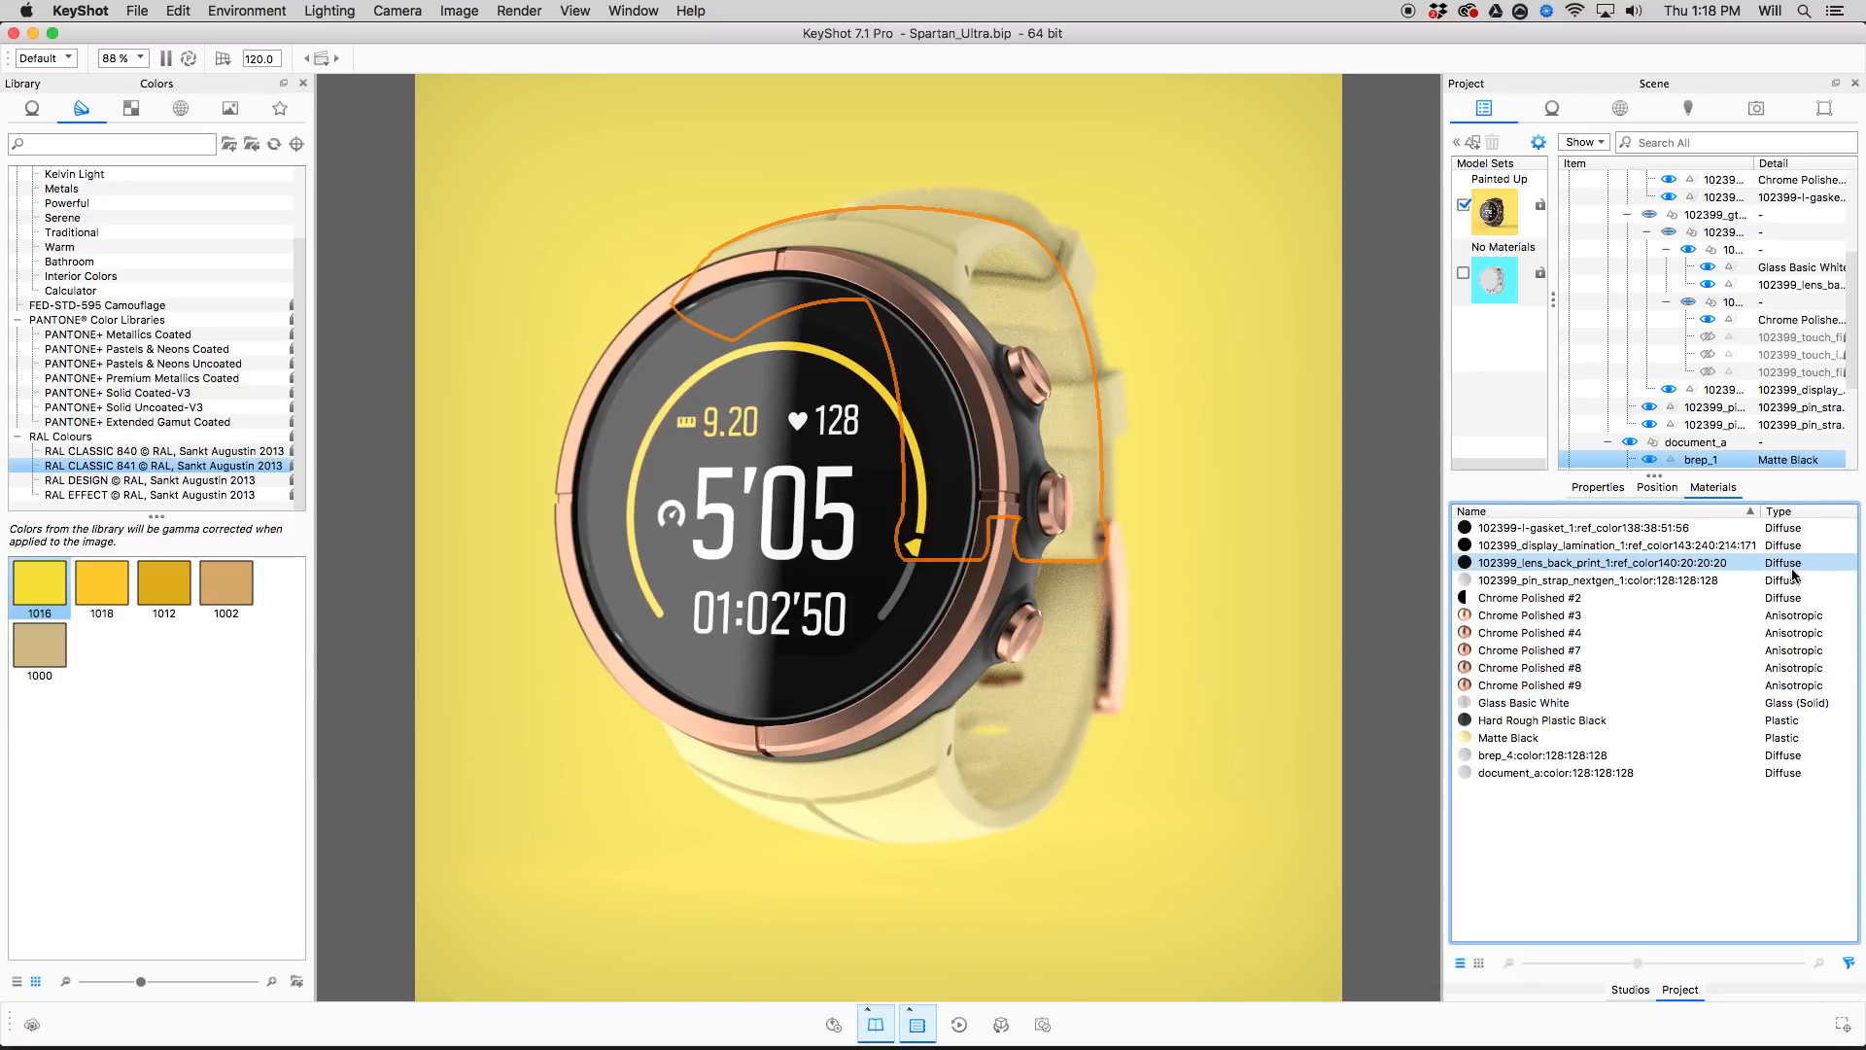
# Deselect the strap part and select the whole watch model group in the scene tree to list its materials.
pyautogui.click(1211, 396)
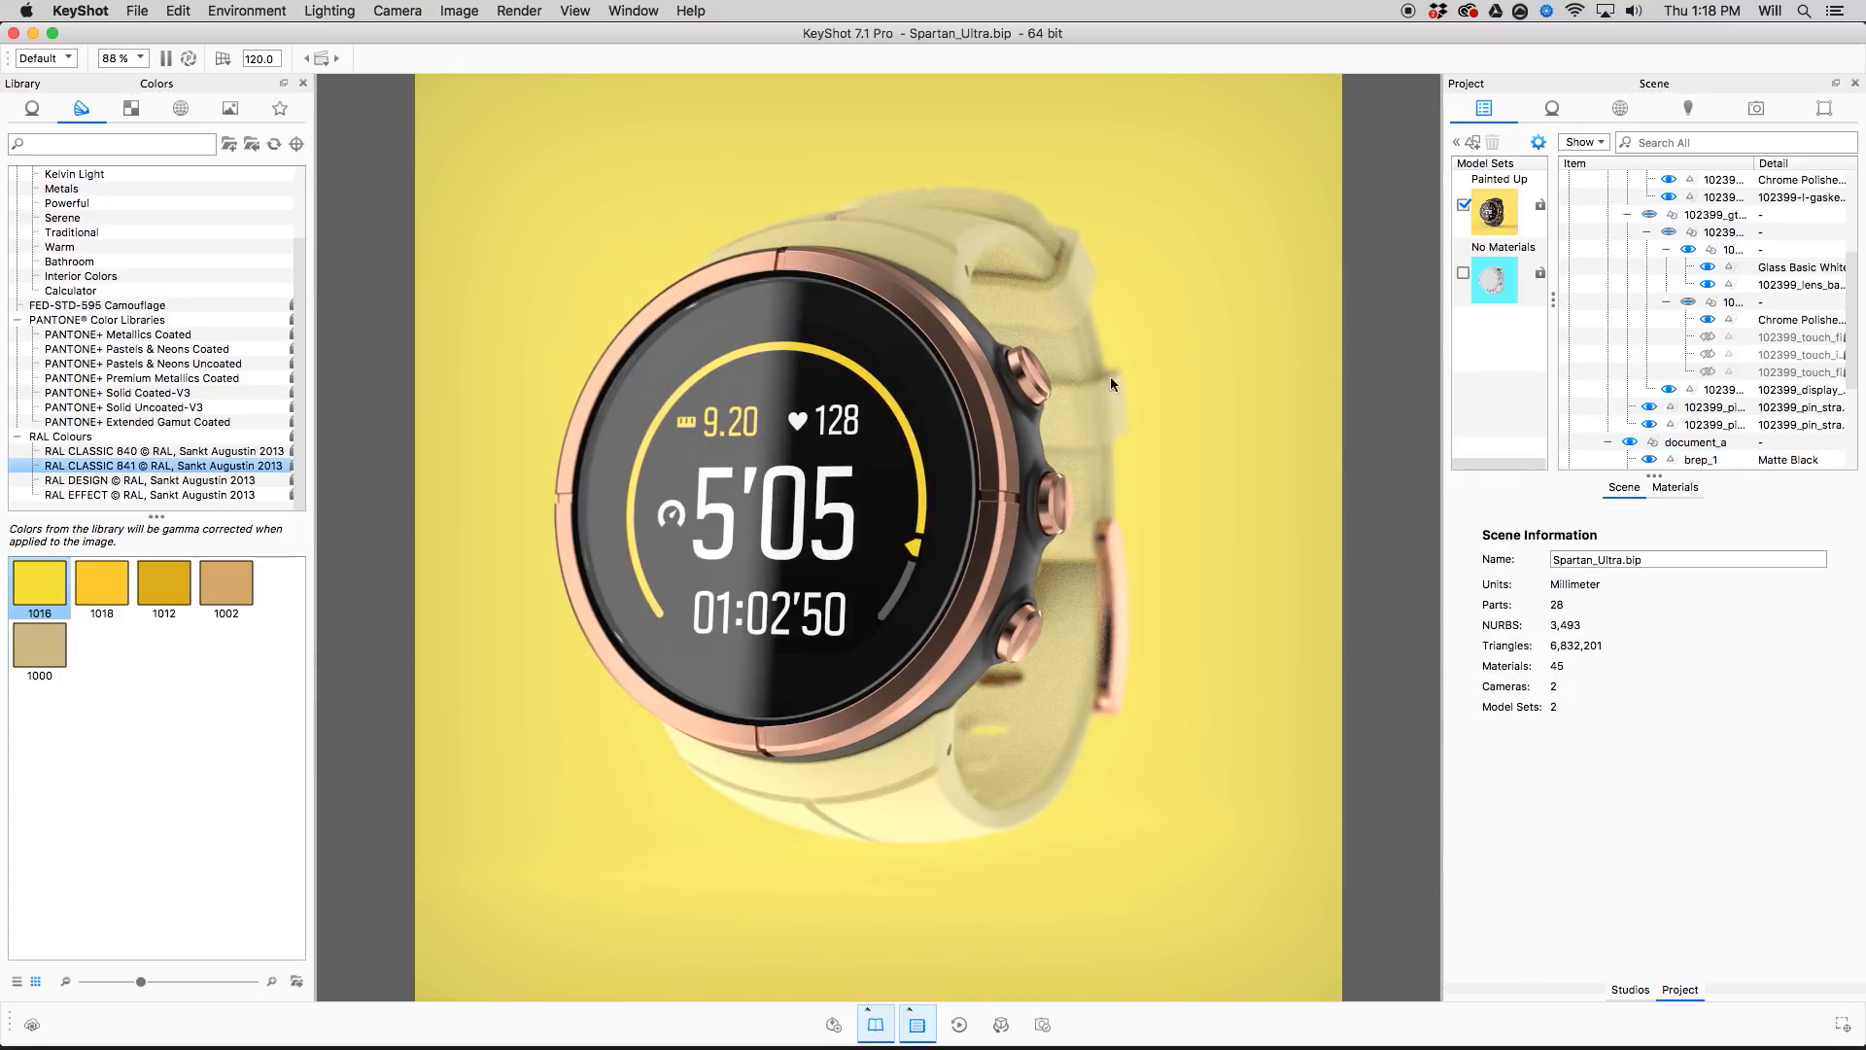
pyautogui.scroll(5, 1693, 291)
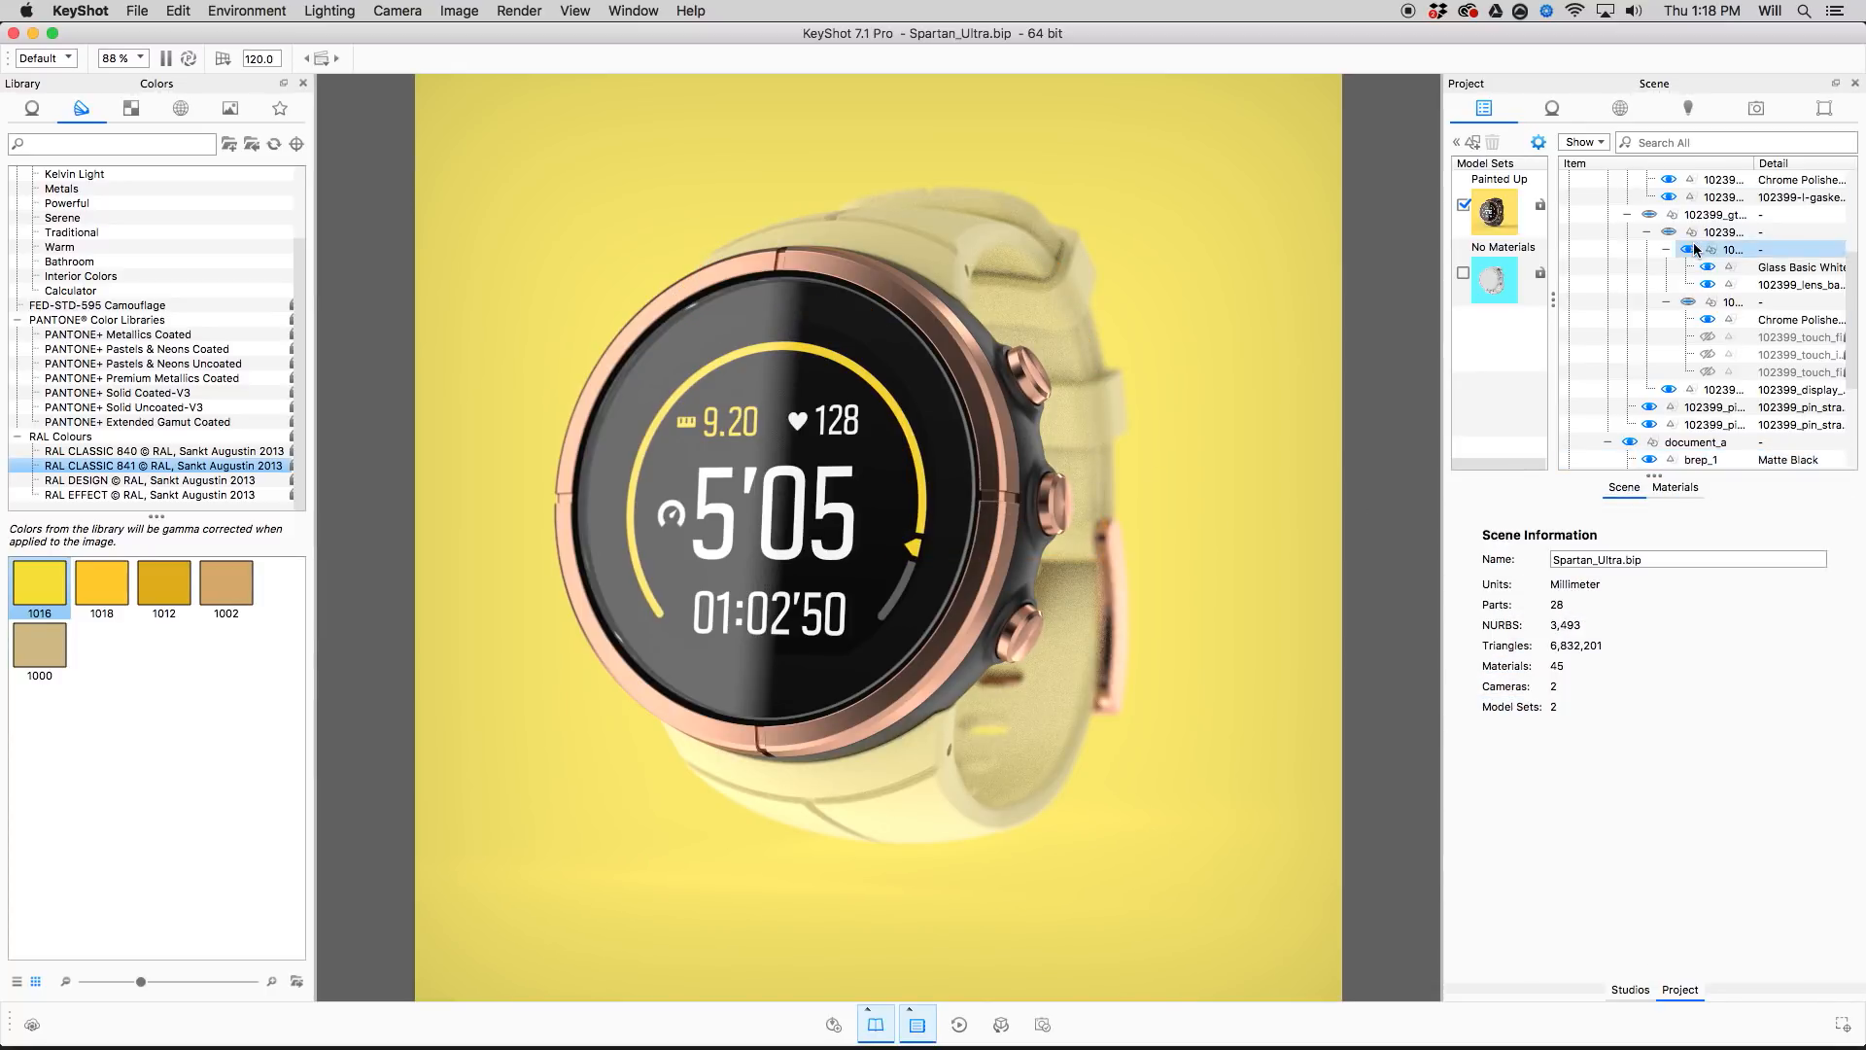
pyautogui.click(1693, 201)
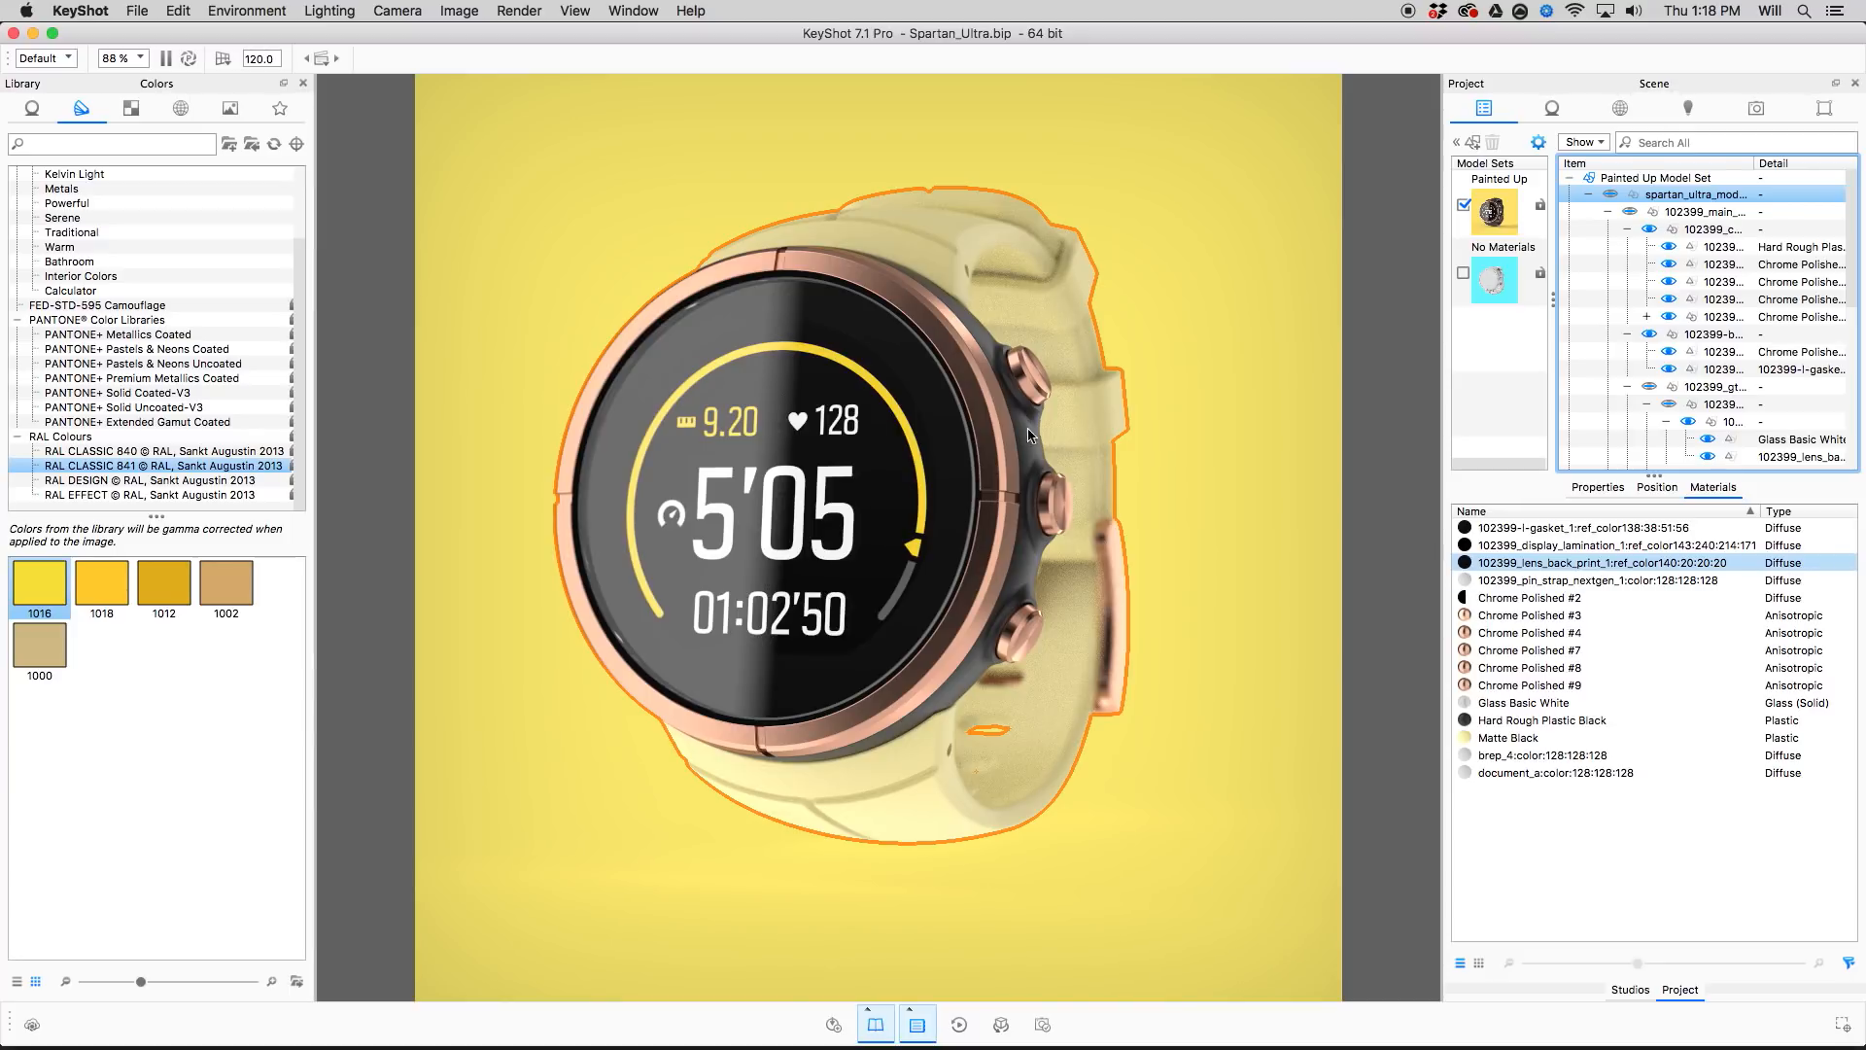
pyautogui.click(1622, 811)
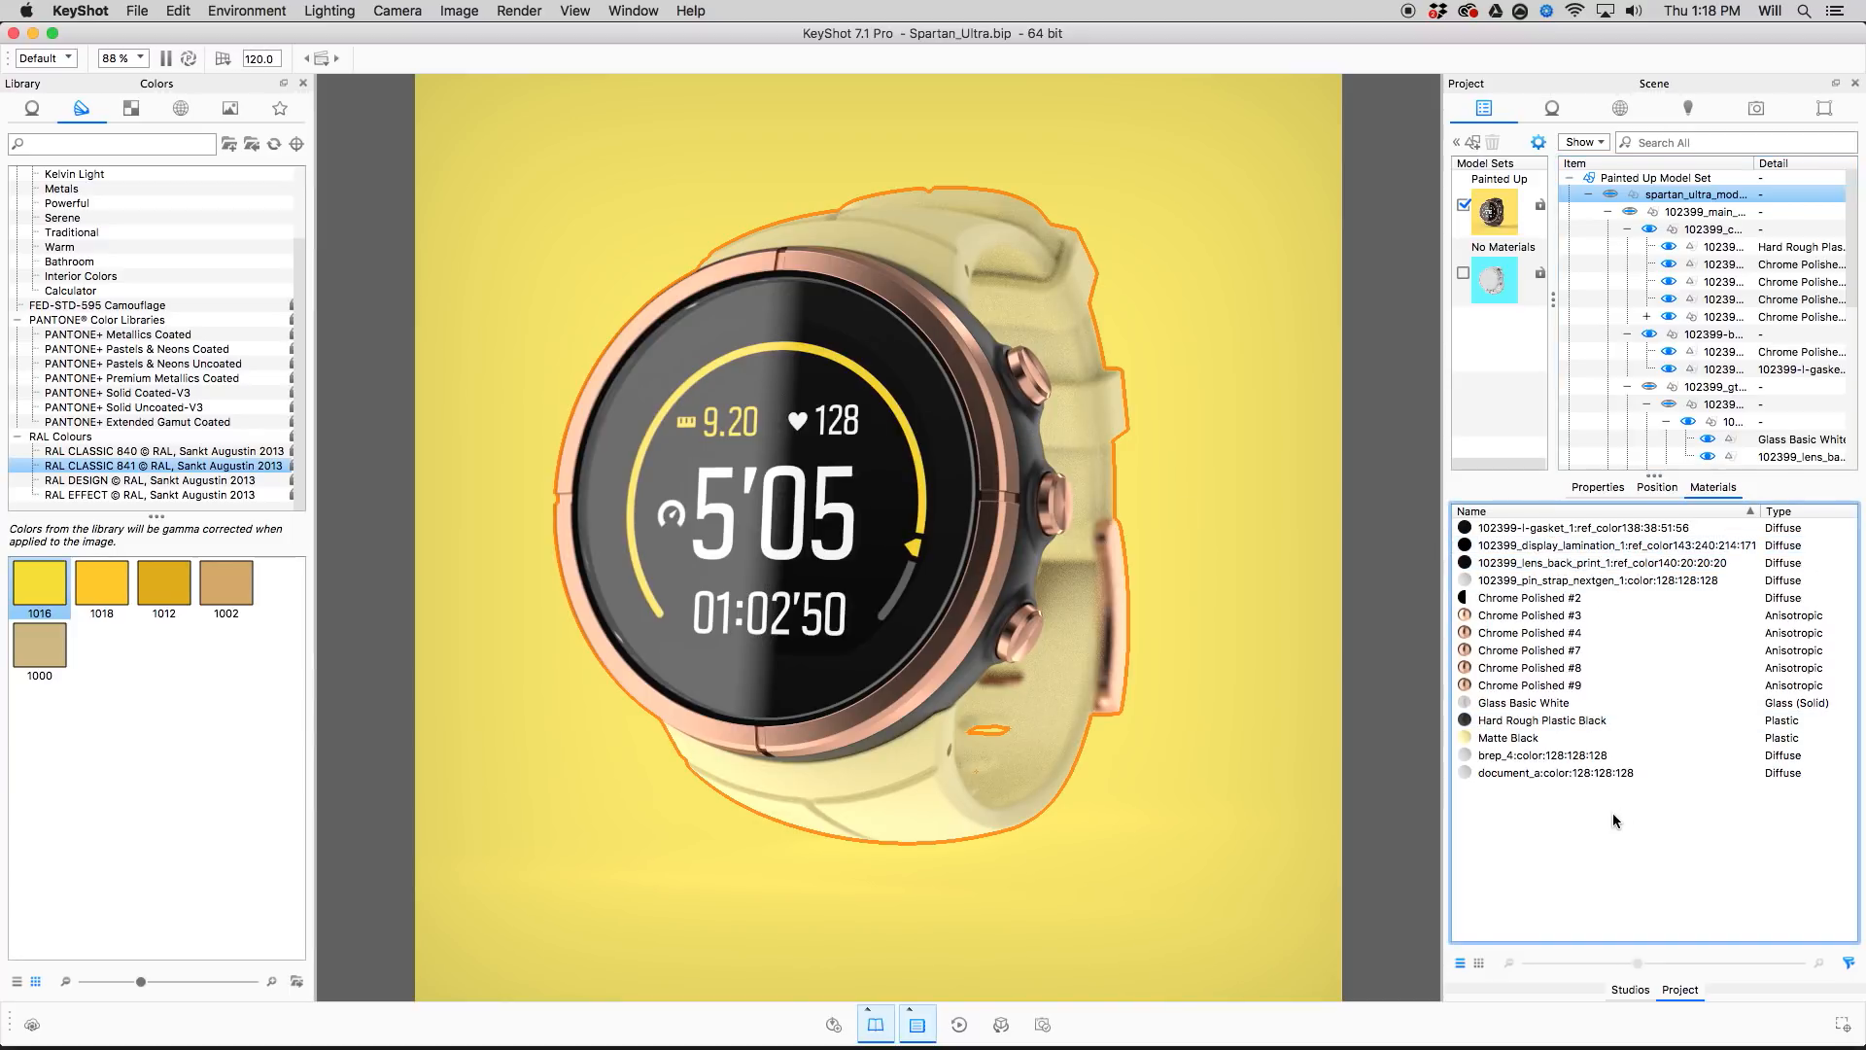
# Select the parts that use the gasket material, and then the parts that use Chrome Polished #4.
pyautogui.rightClick(1514, 533)
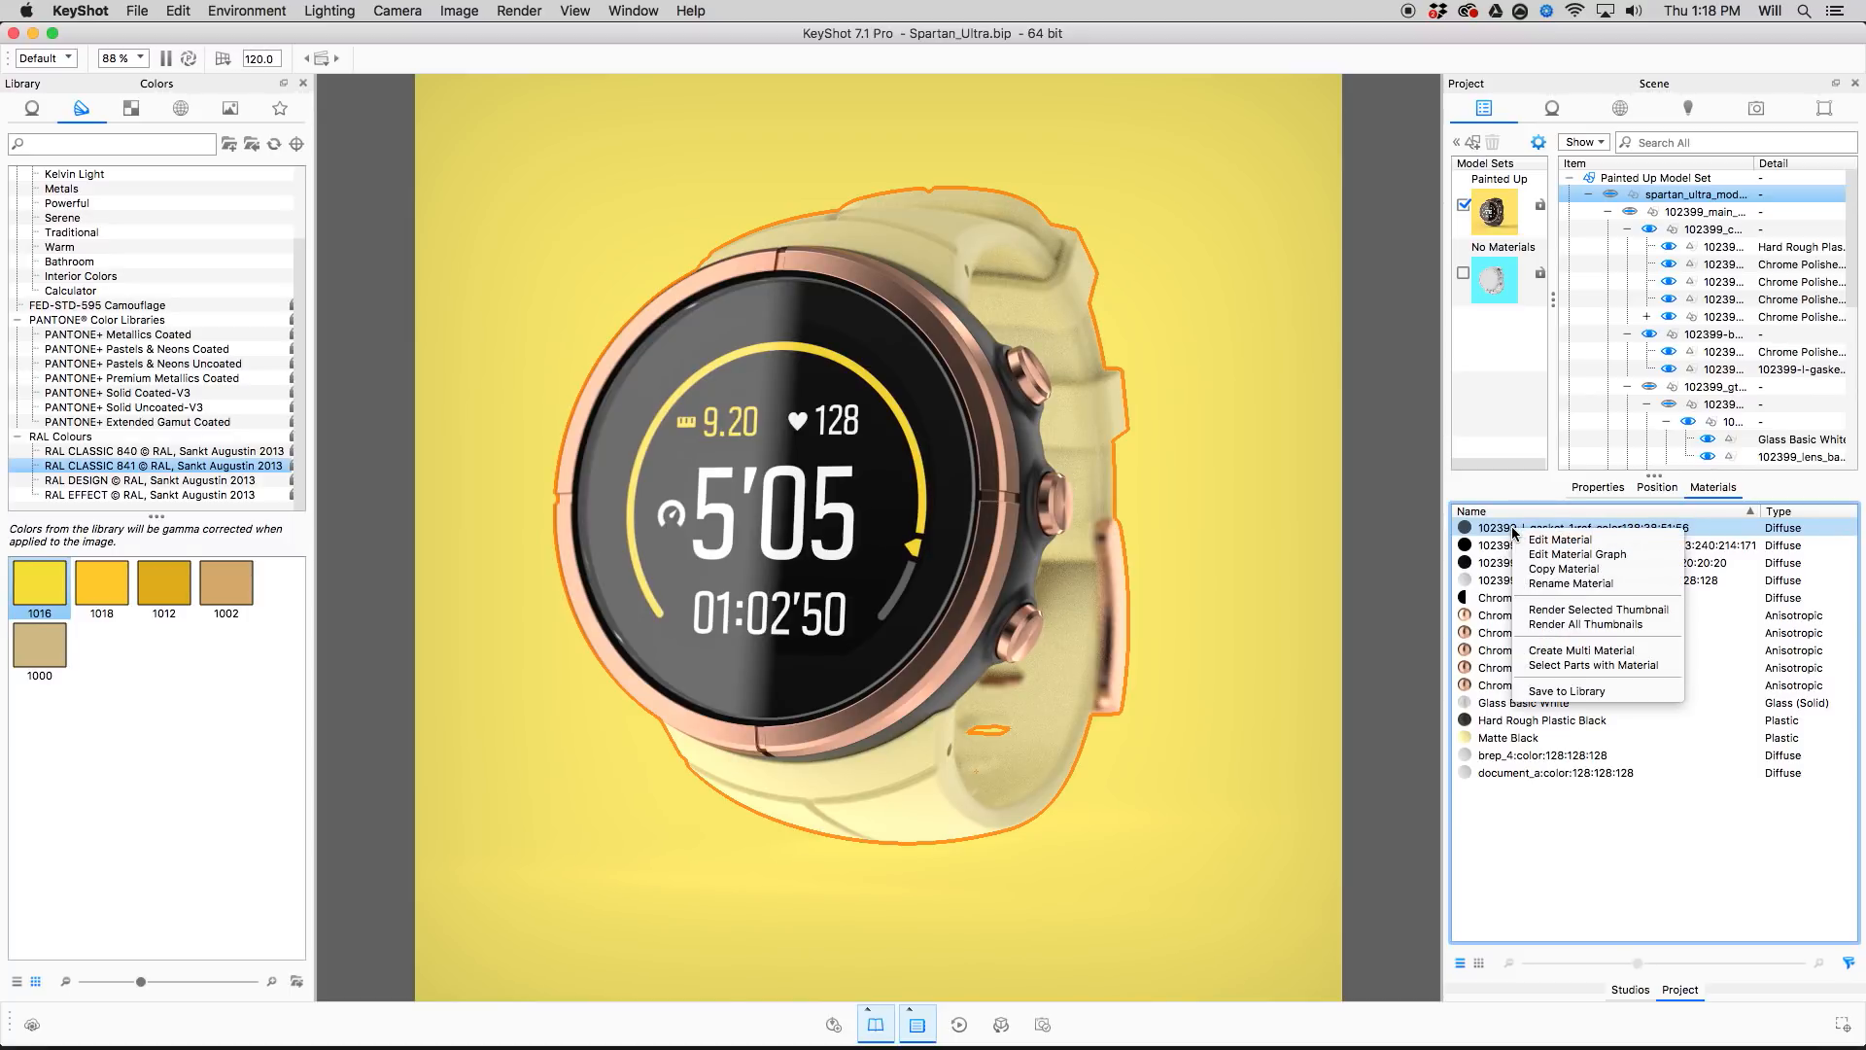
pyautogui.click(1567, 666)
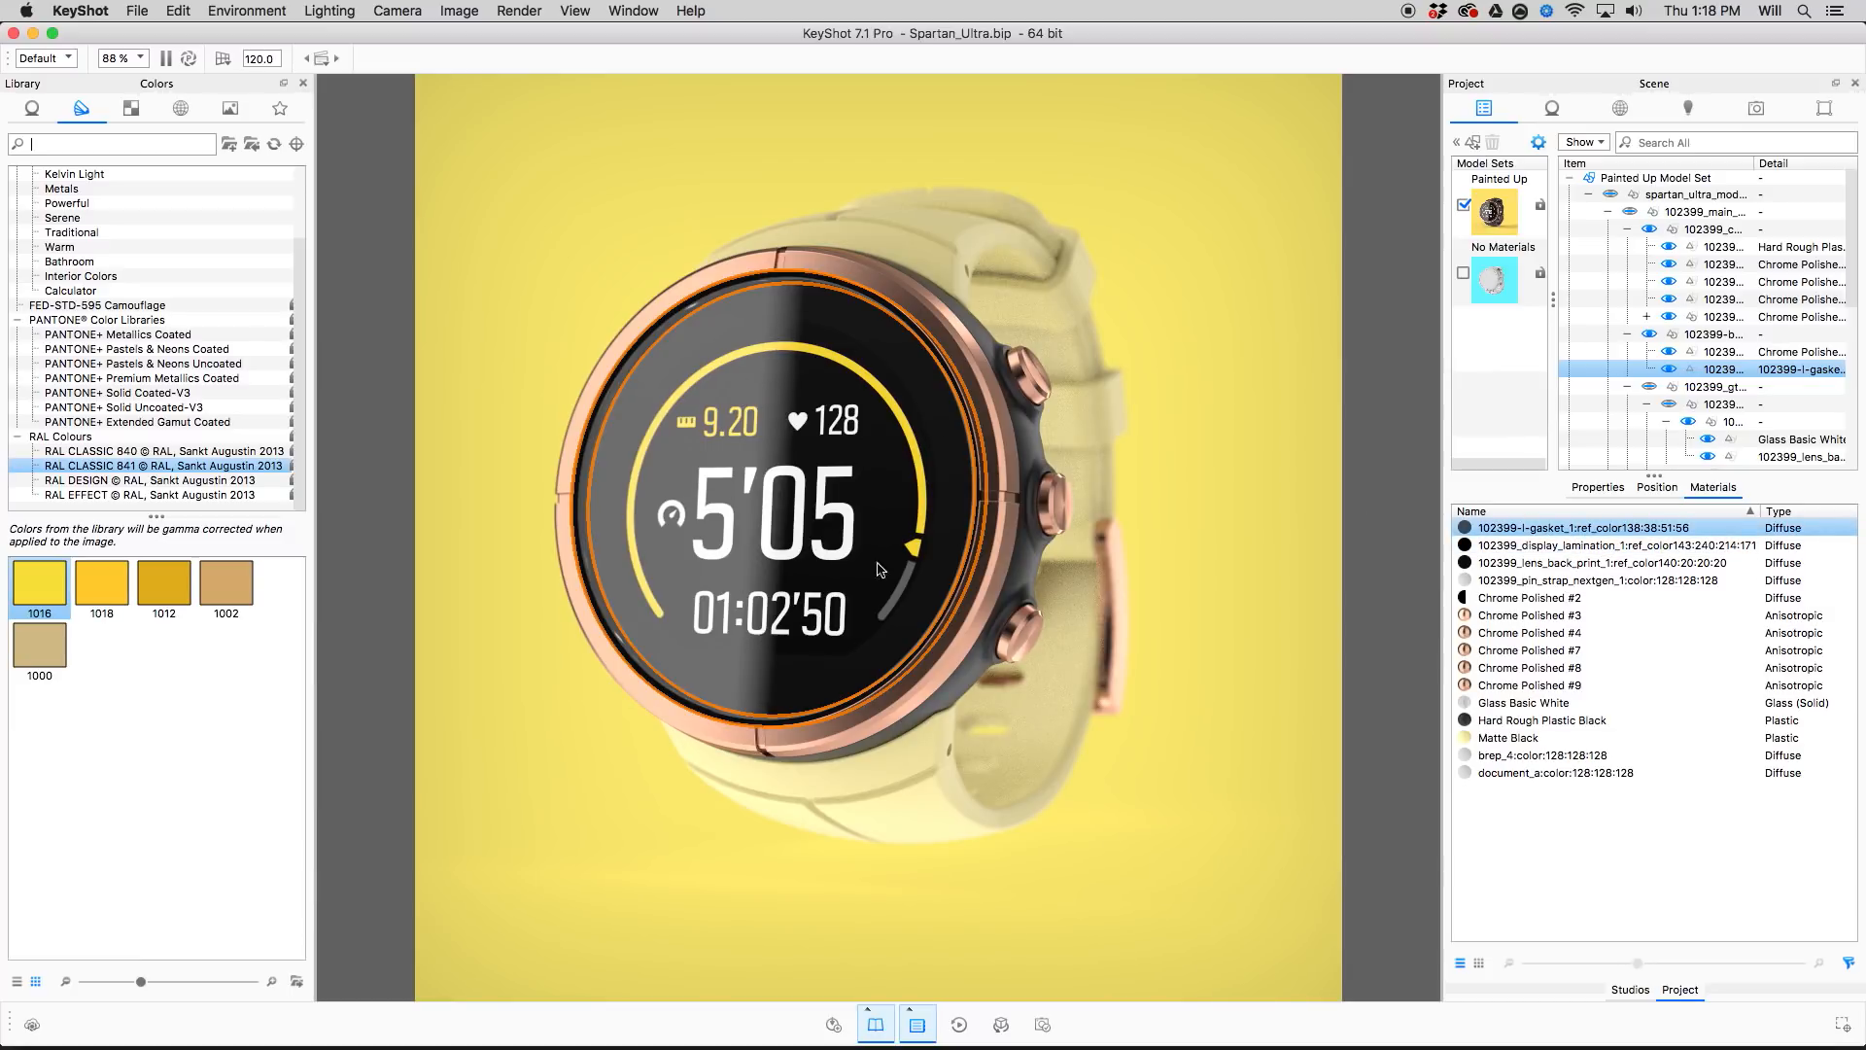
pyautogui.click(1524, 619)
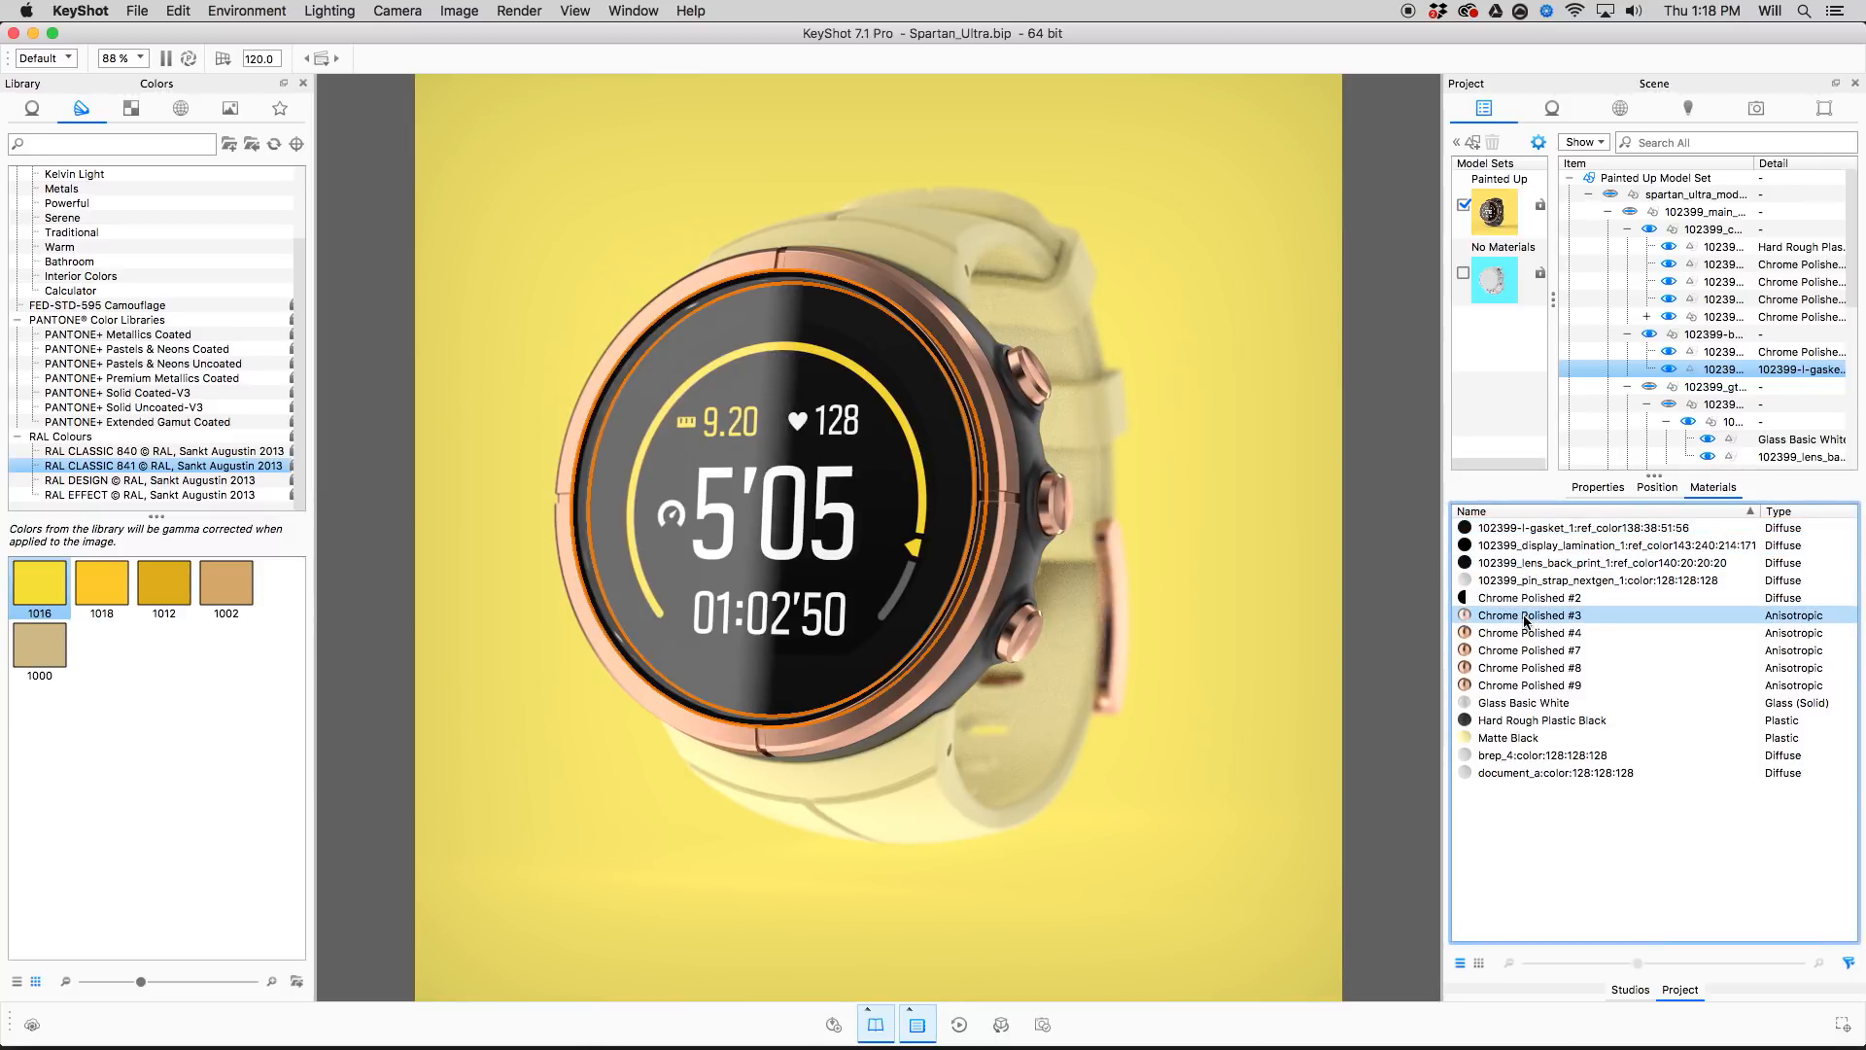
pyautogui.click(1509, 634)
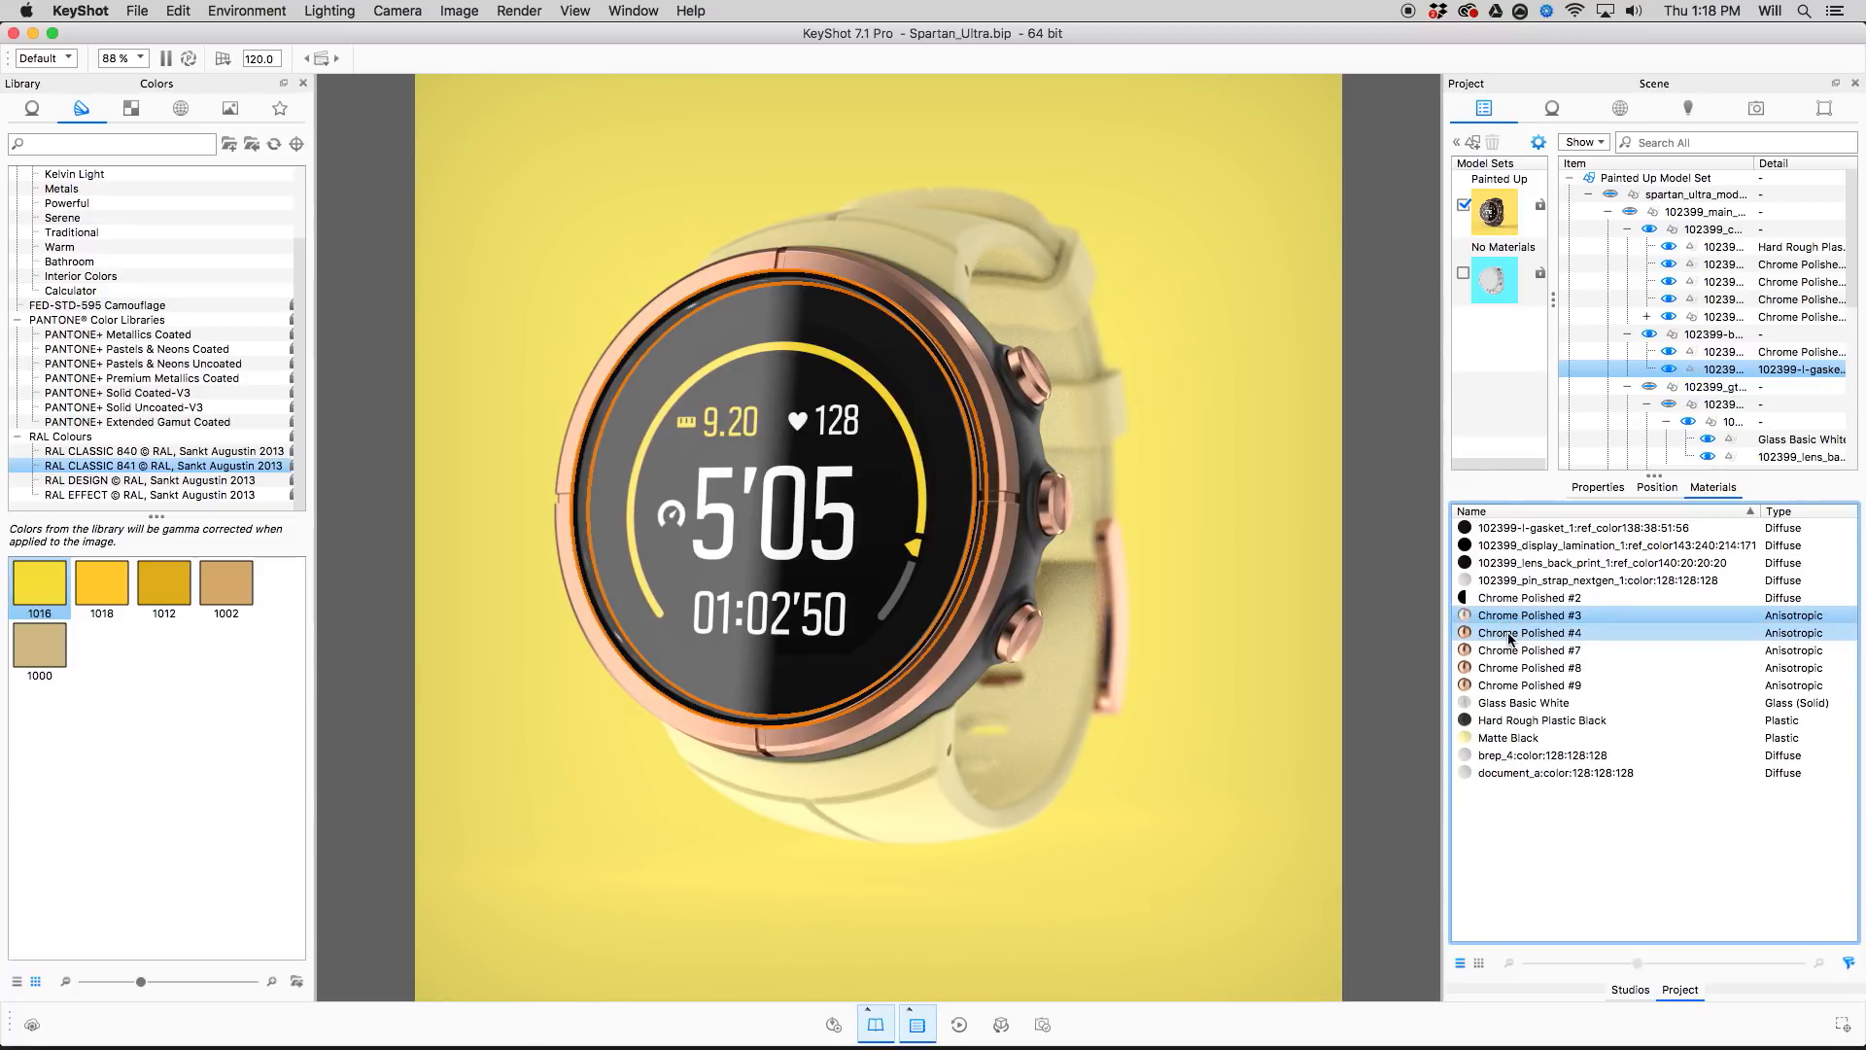
pyautogui.rightClick(1510, 638)
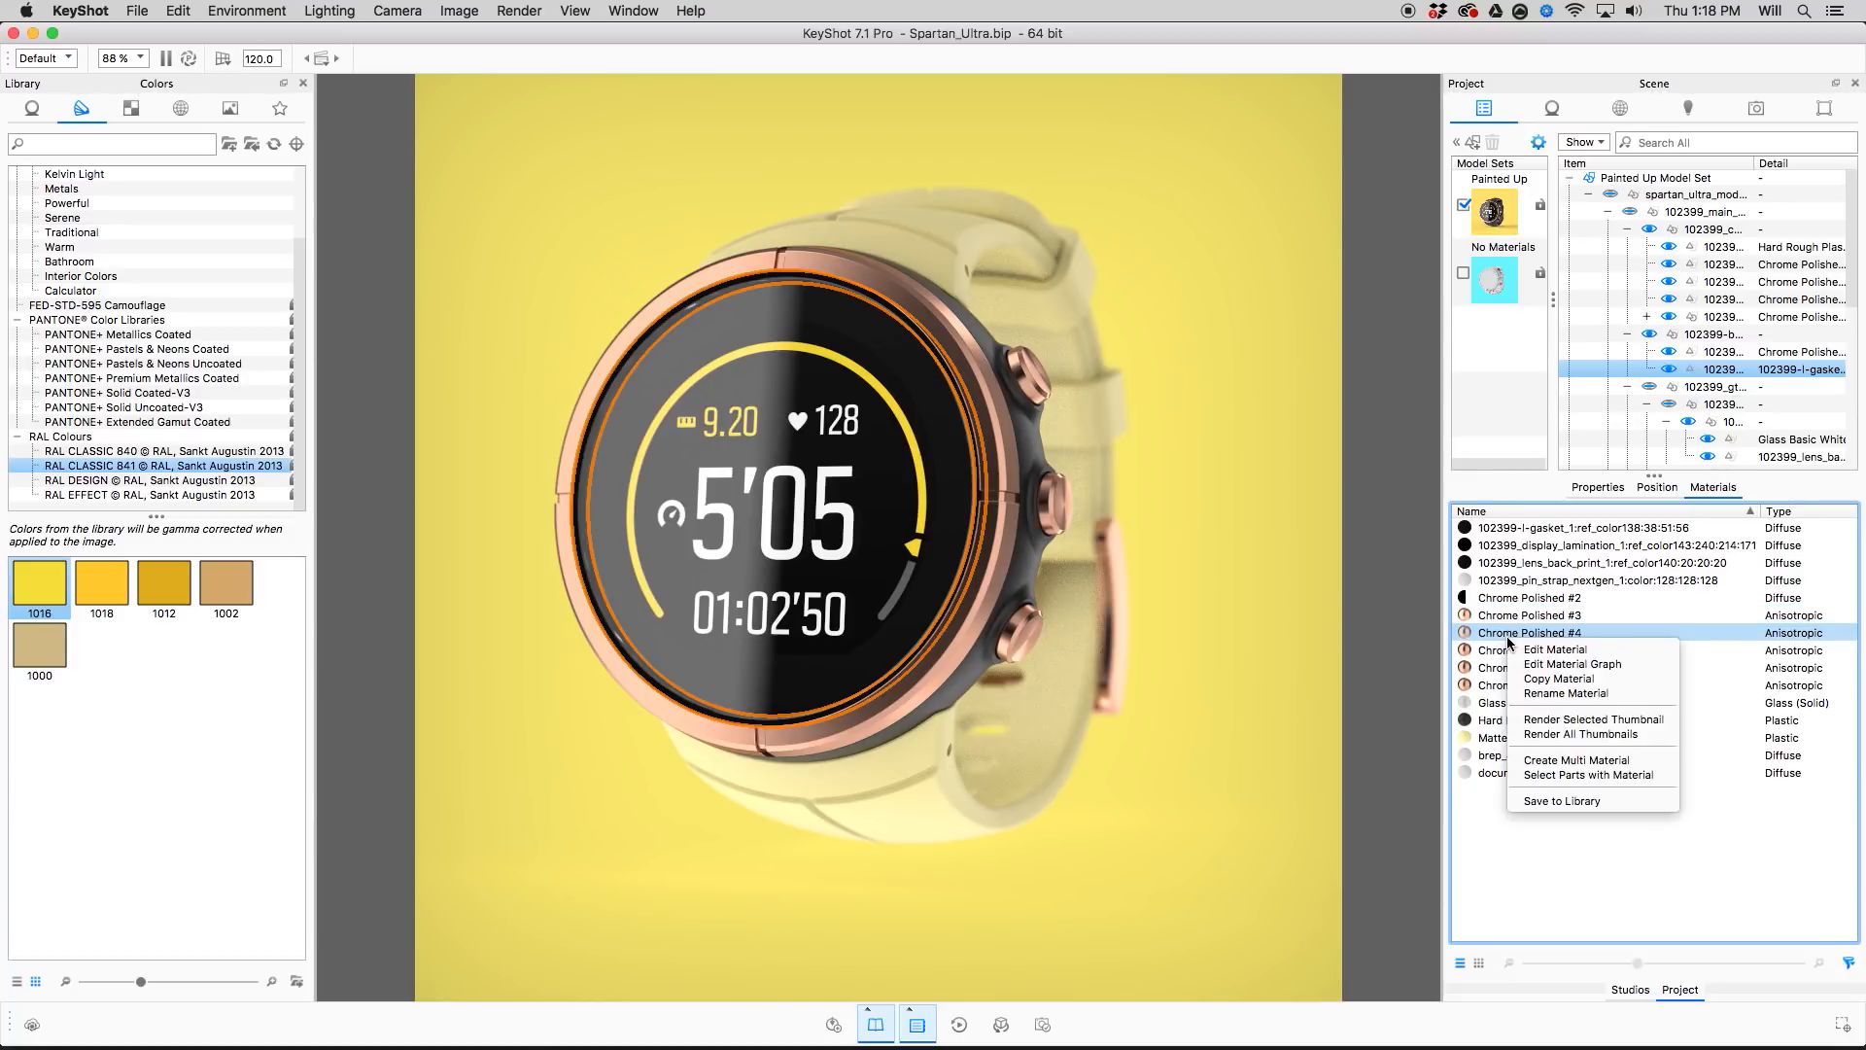
pyautogui.click(1549, 774)
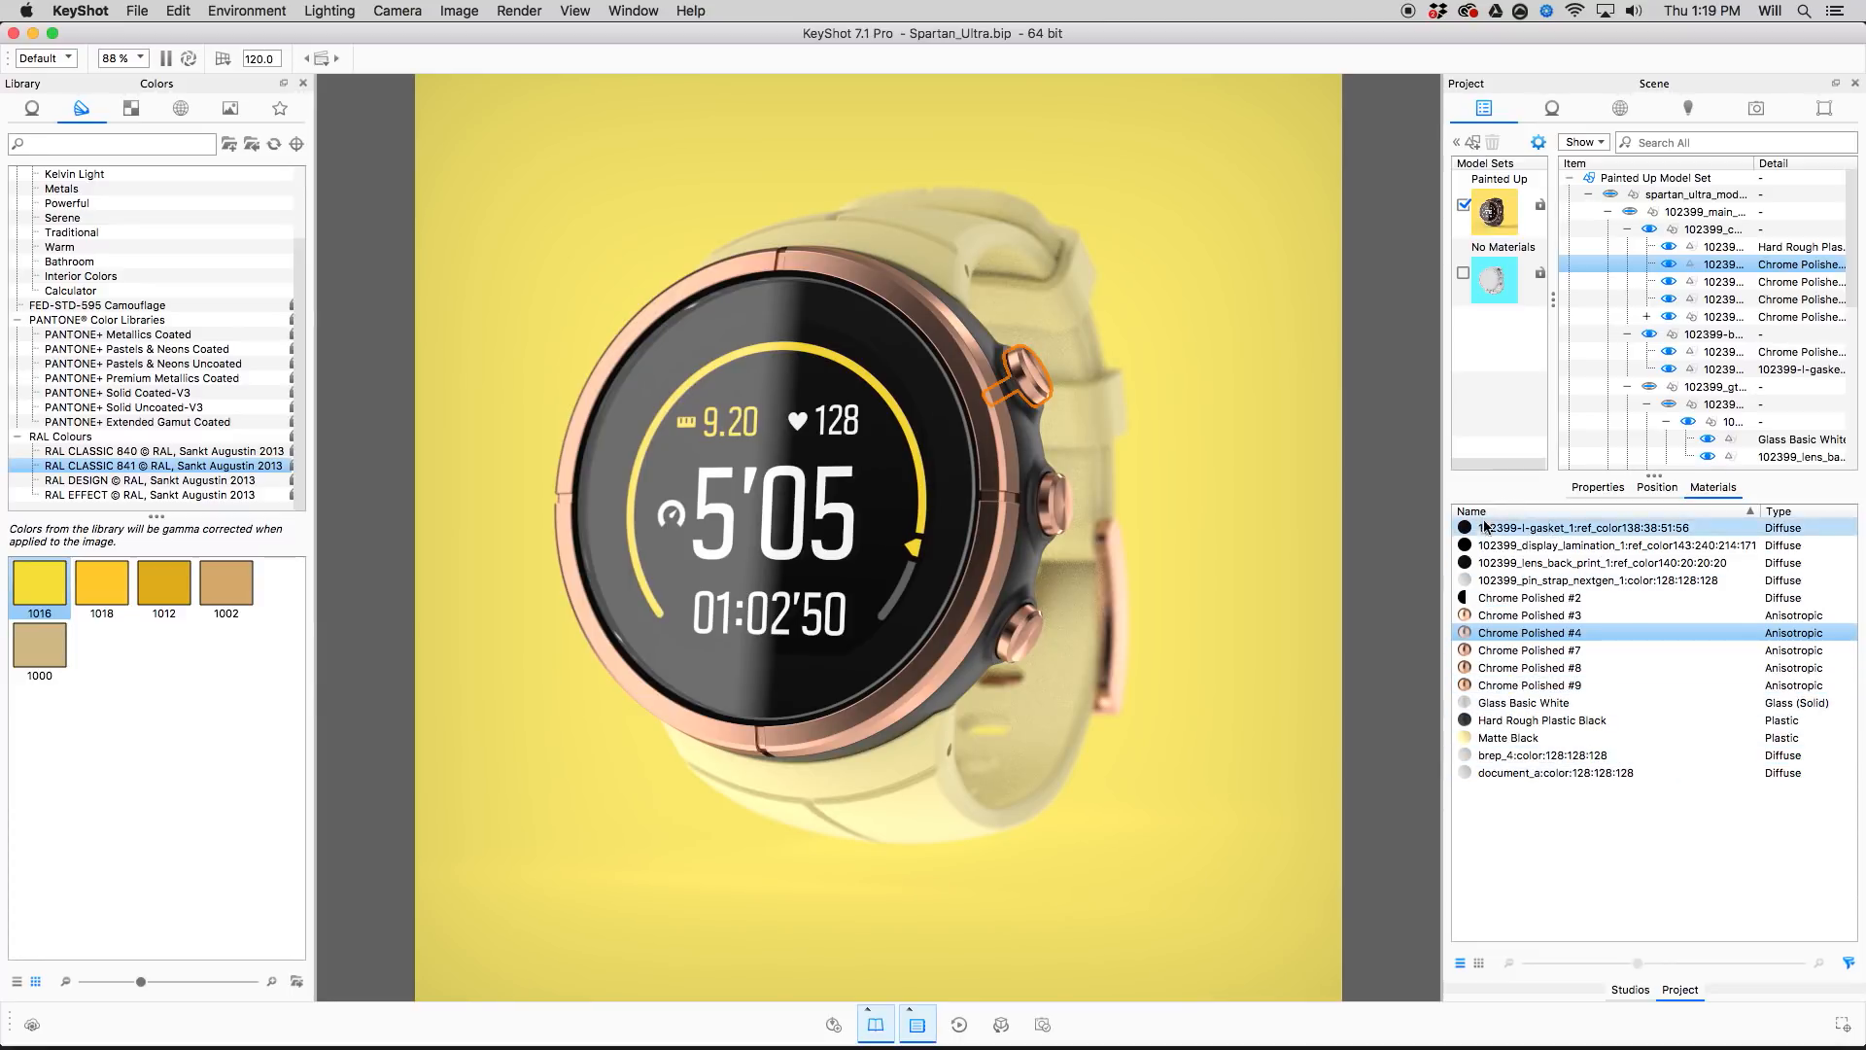
# Link the gasket, display lamination and lens back print materials into one shared material.
pyautogui.click(1502, 562)
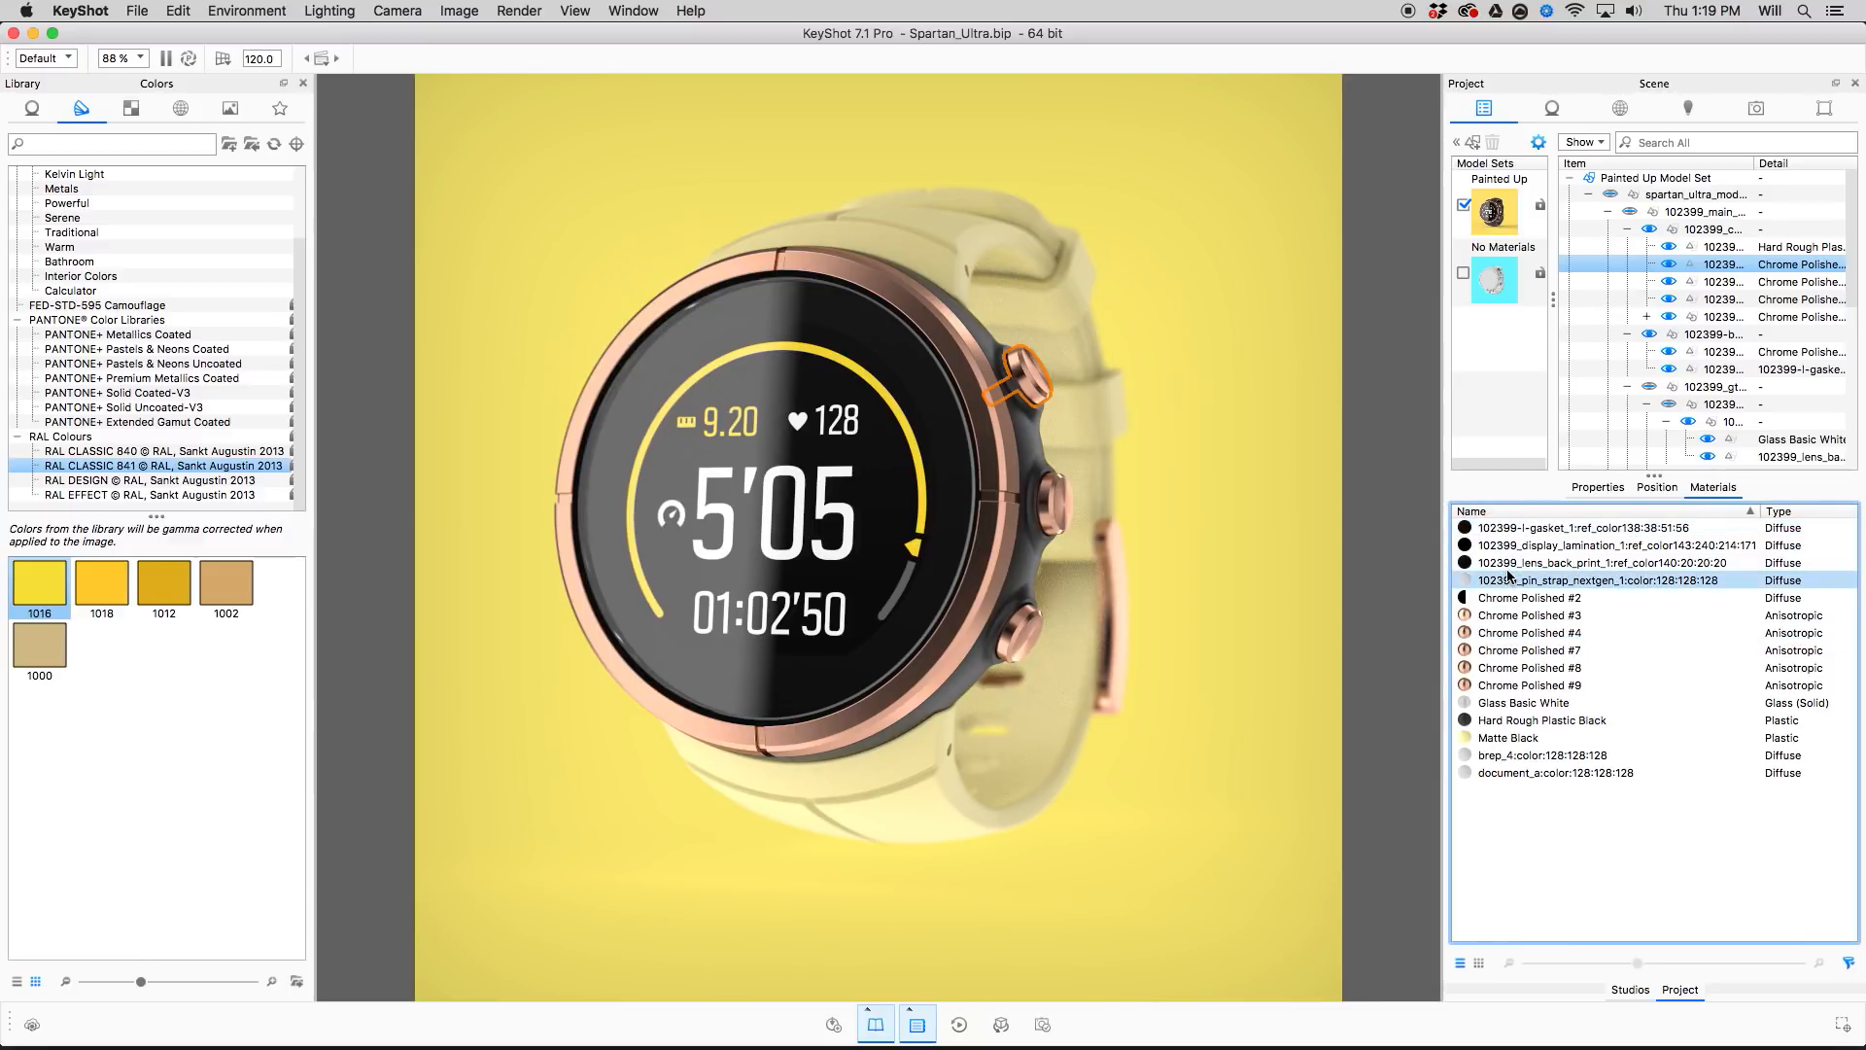
pyautogui.keyDown('shift'); pyautogui.click(1501, 528); pyautogui.keyUp('shift')
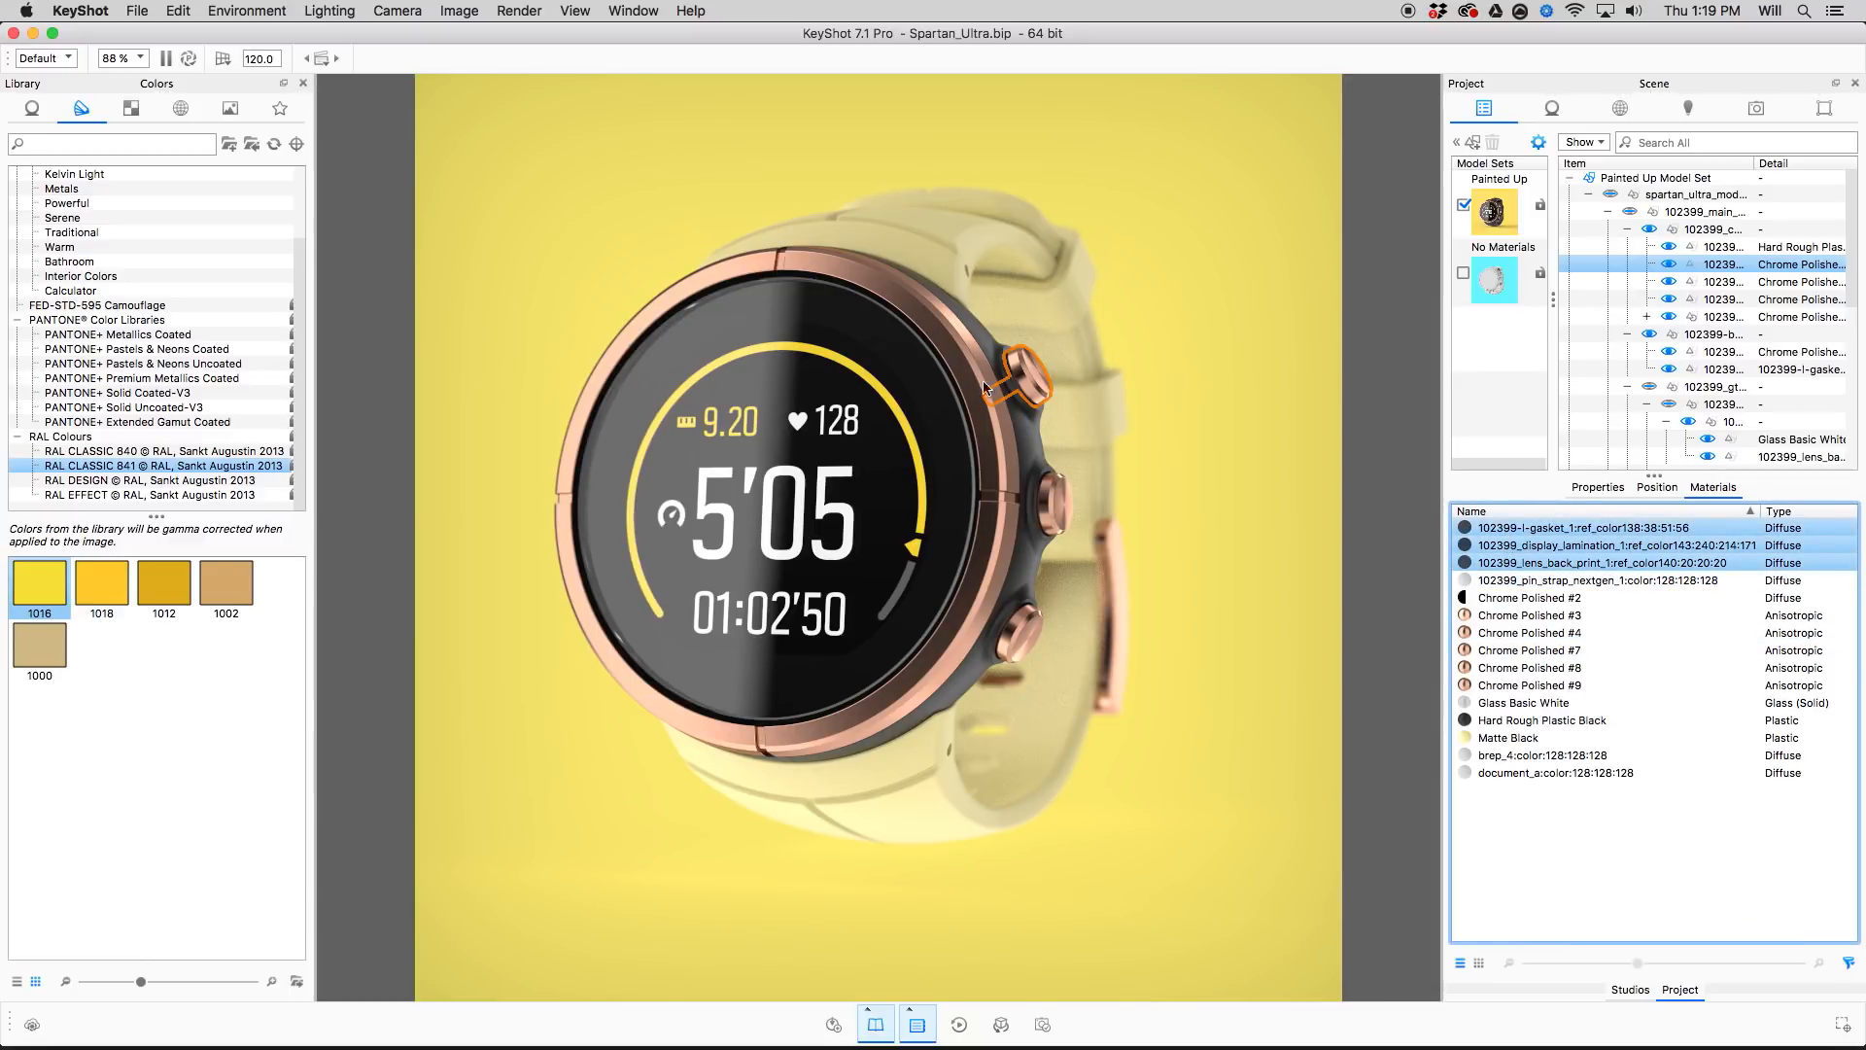
pyautogui.rightClick(1513, 534)
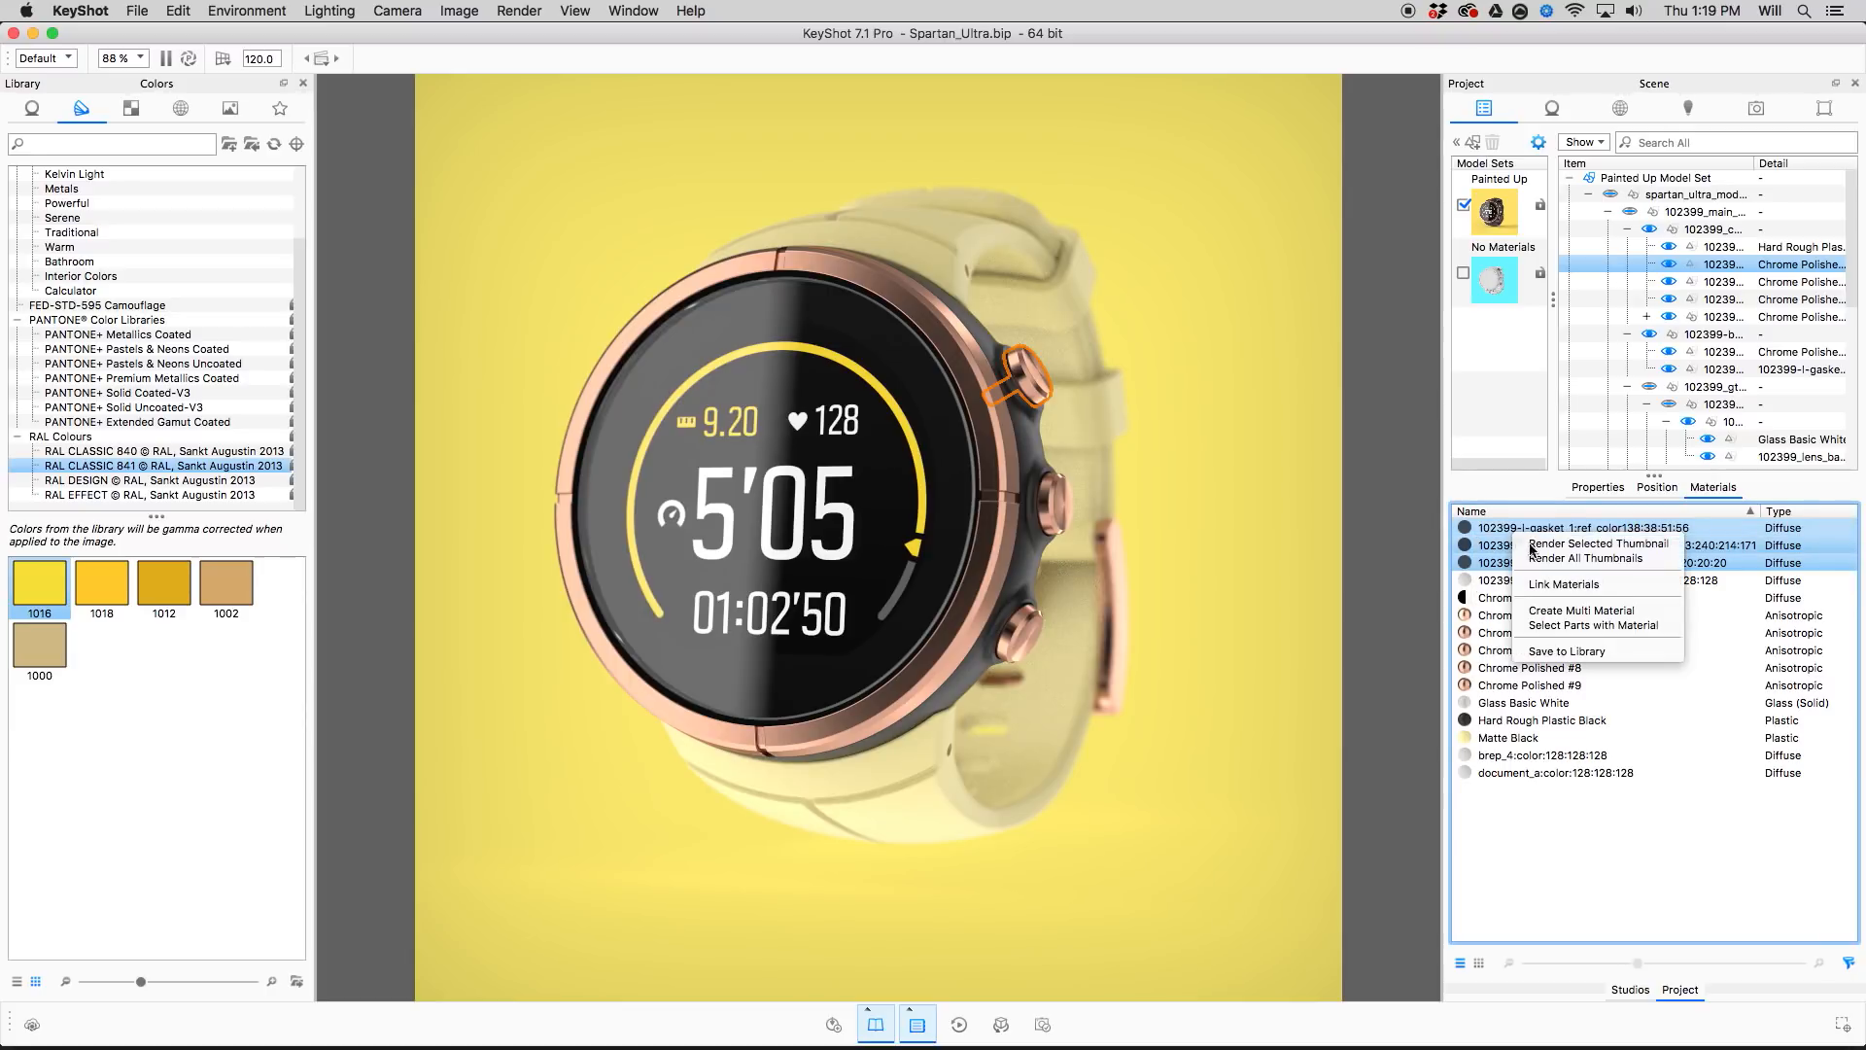
pyautogui.click(1559, 584)
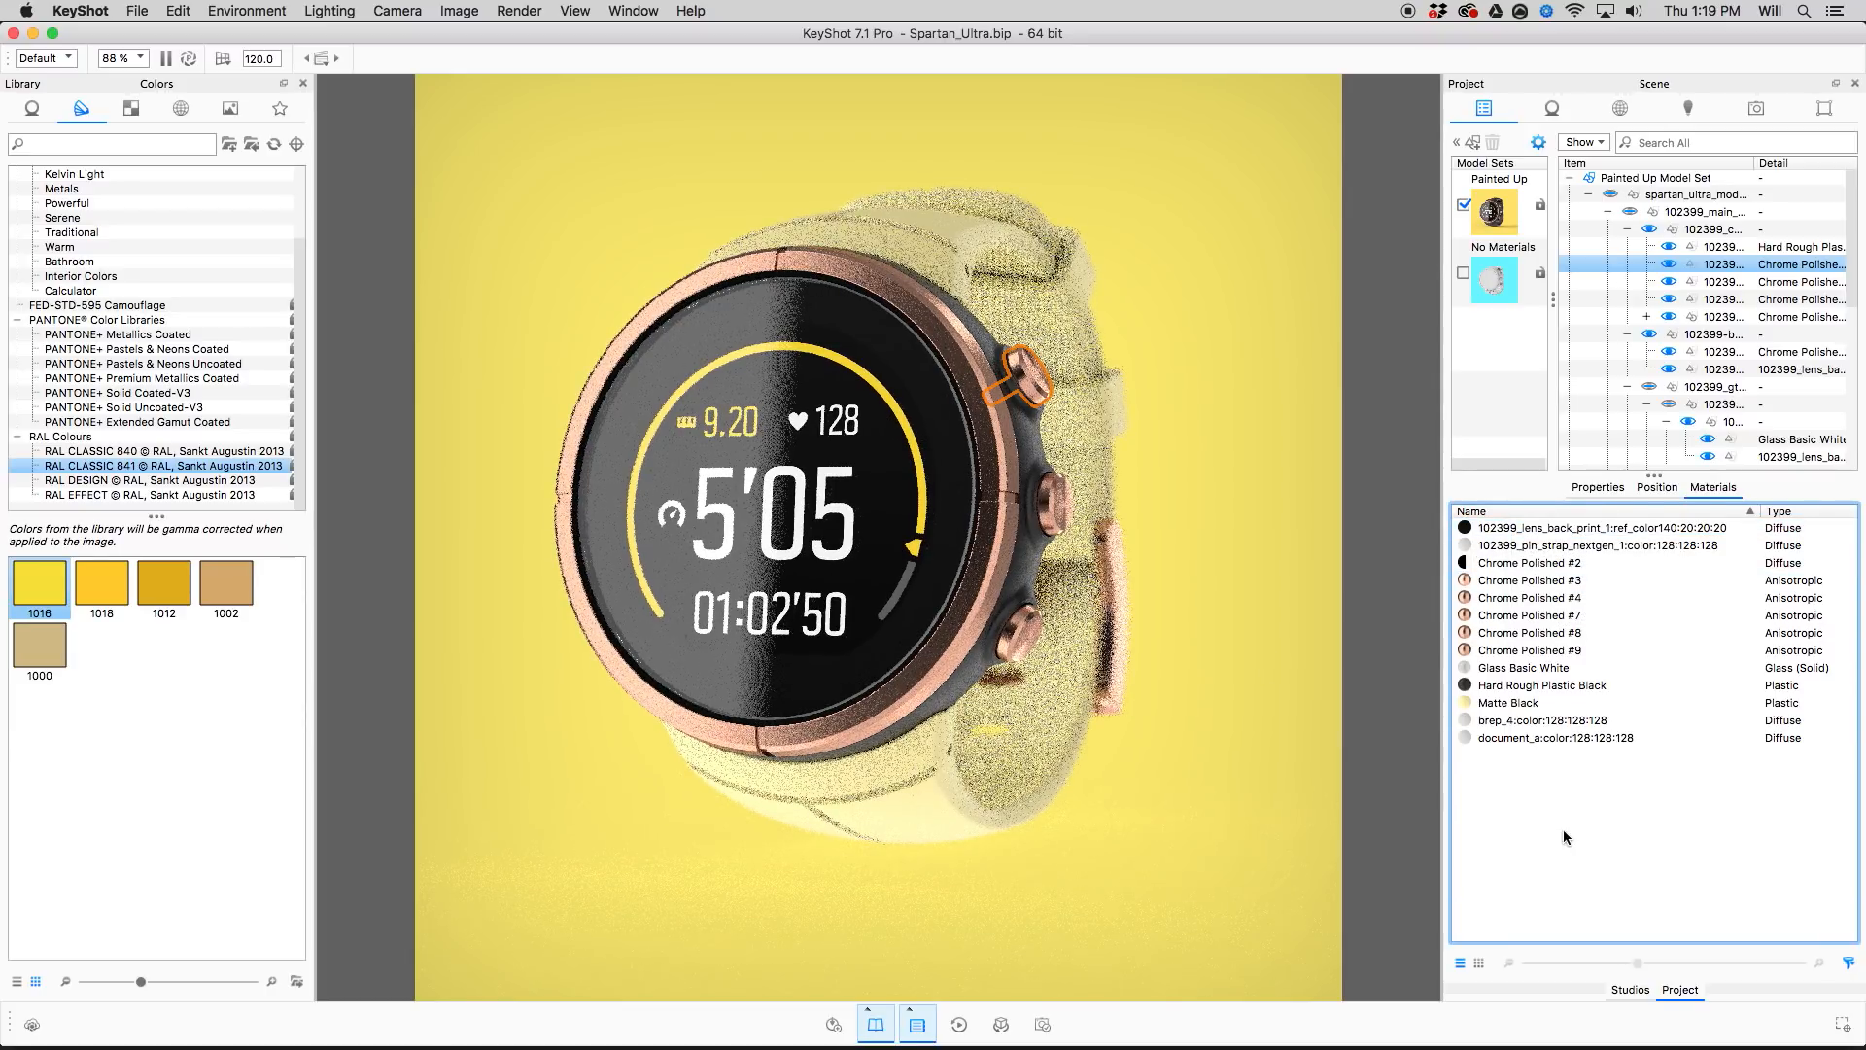
# Link the brep_4 and document_a materials into one shared material.
pyautogui.click(1510, 722)
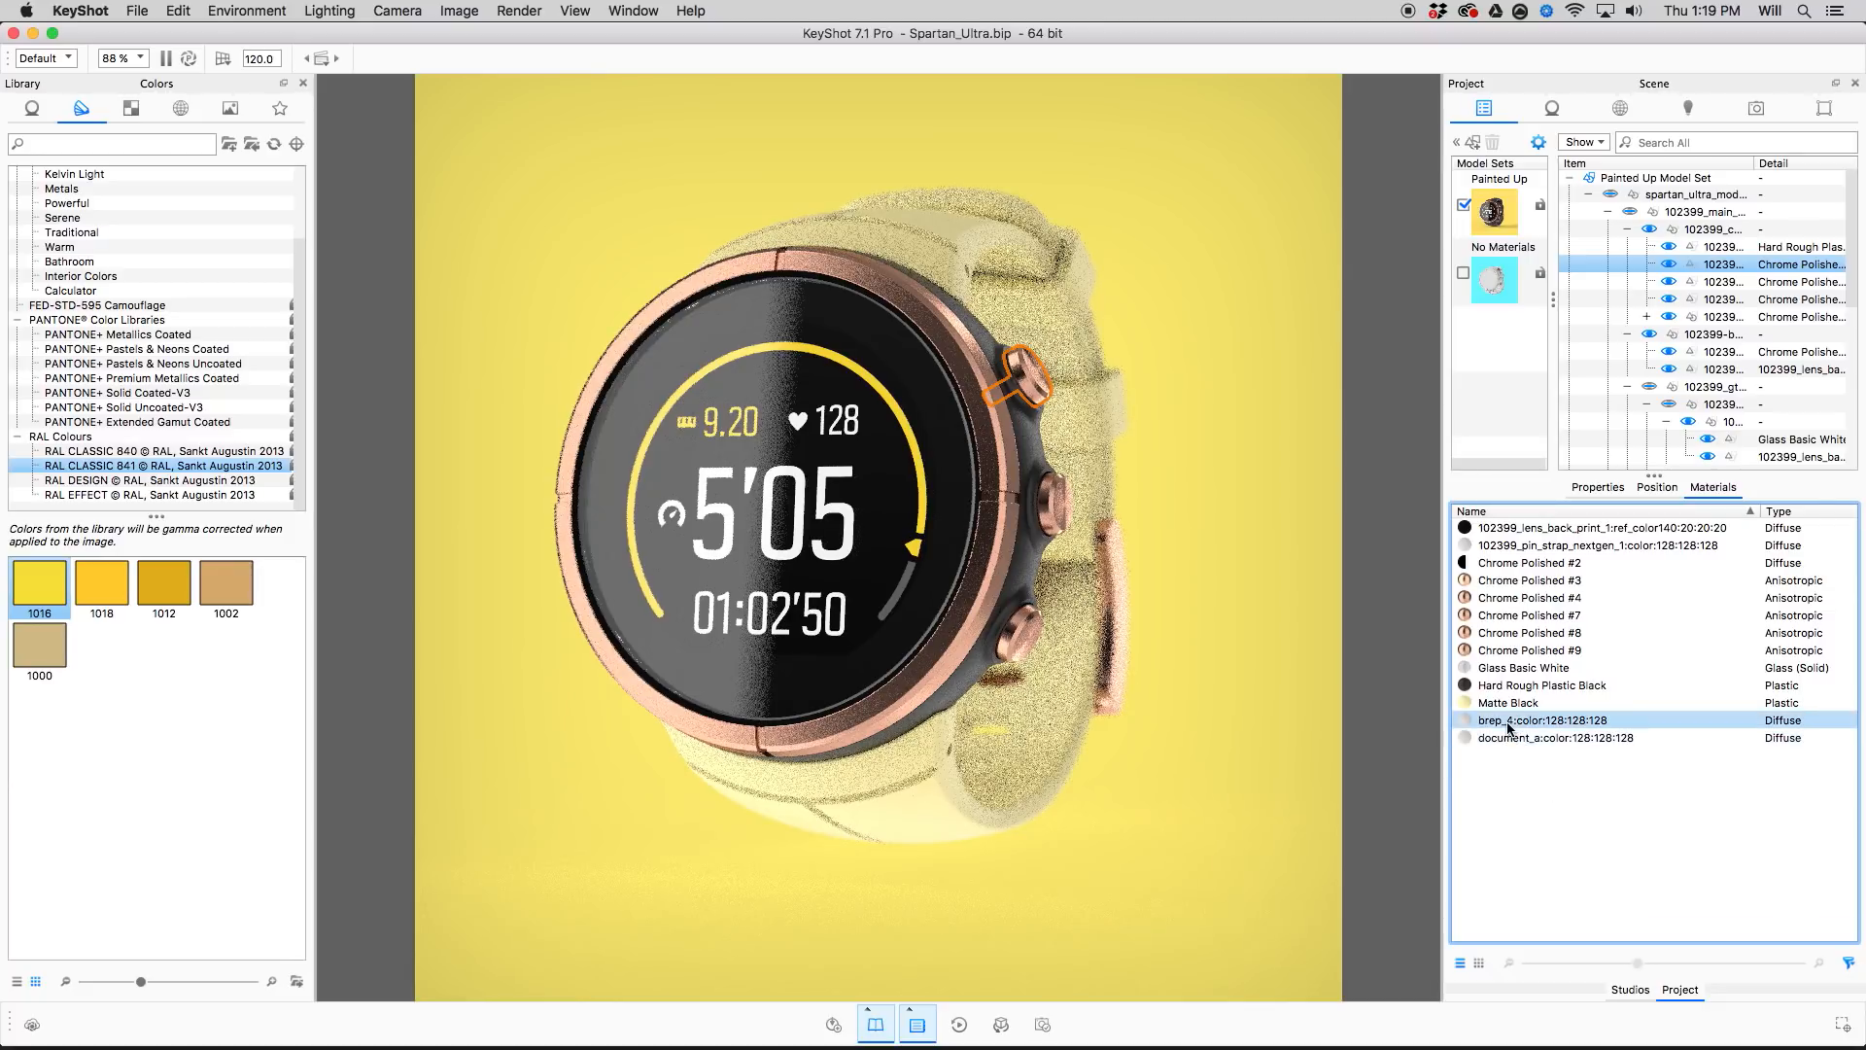
pyautogui.keyDown('shift'); pyautogui.click(1511, 735); pyautogui.keyUp('shift')
pyautogui.rightClick(1512, 734)
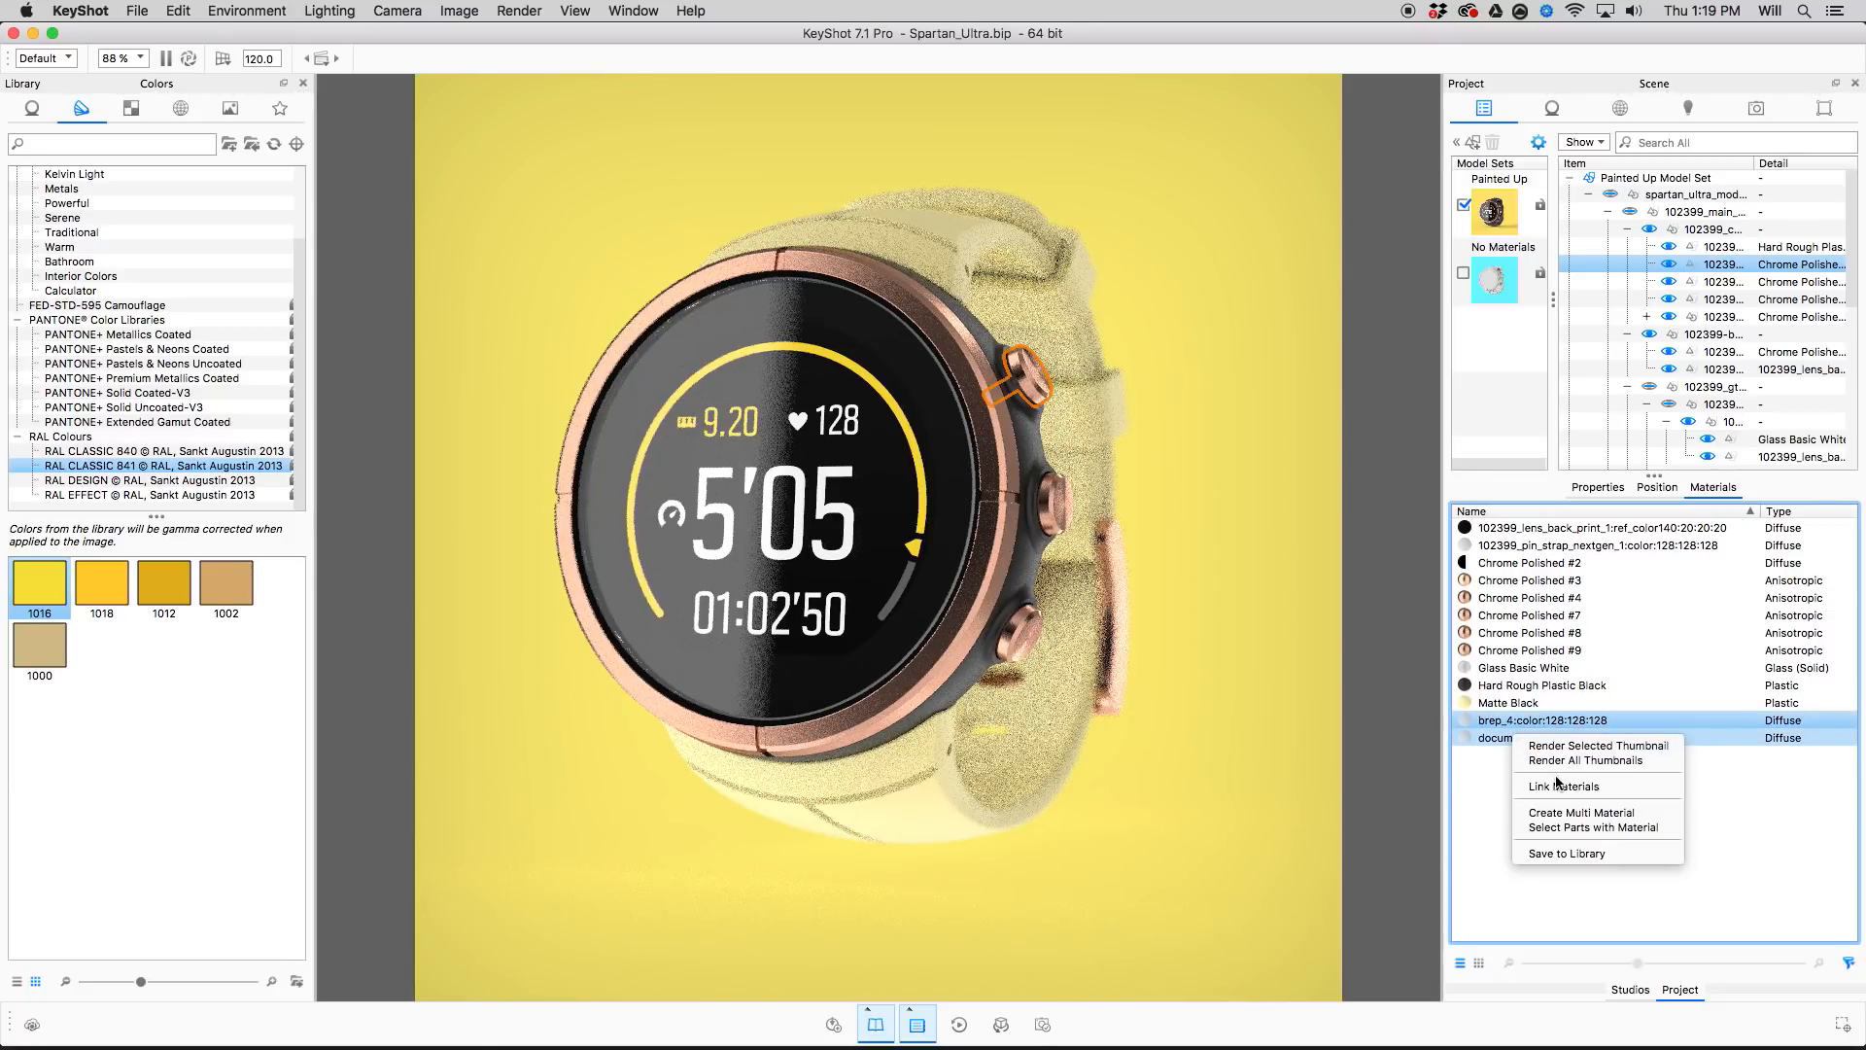
pyautogui.click(1555, 785)
# Go through the Hard Rough Plastic Black and Chrome Polished #3 to #9 entries in the scene's material list to compare them.
pyautogui.click(1521, 686)
pyautogui.click(1508, 650)
pyautogui.click(1507, 635)
pyautogui.click(1506, 619)
pyautogui.click(1505, 602)
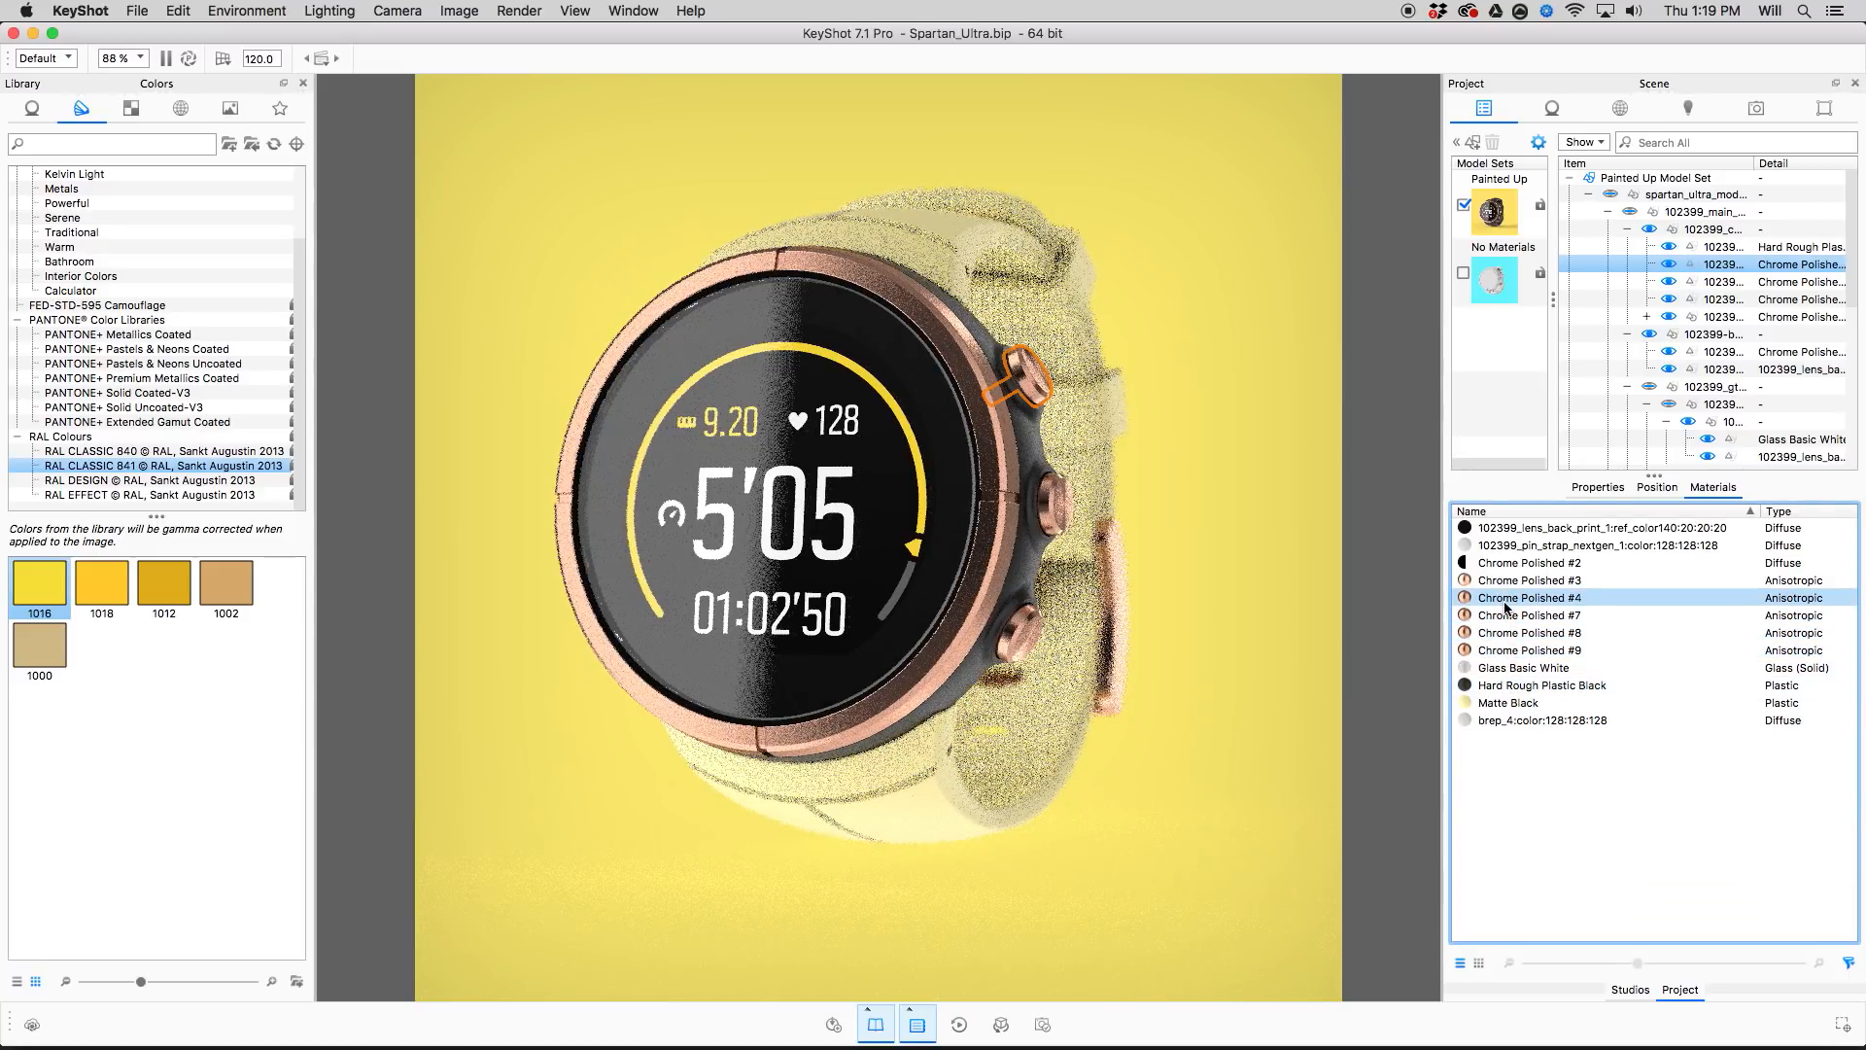
pyautogui.click(1505, 620)
pyautogui.click(1505, 633)
pyautogui.click(1503, 648)
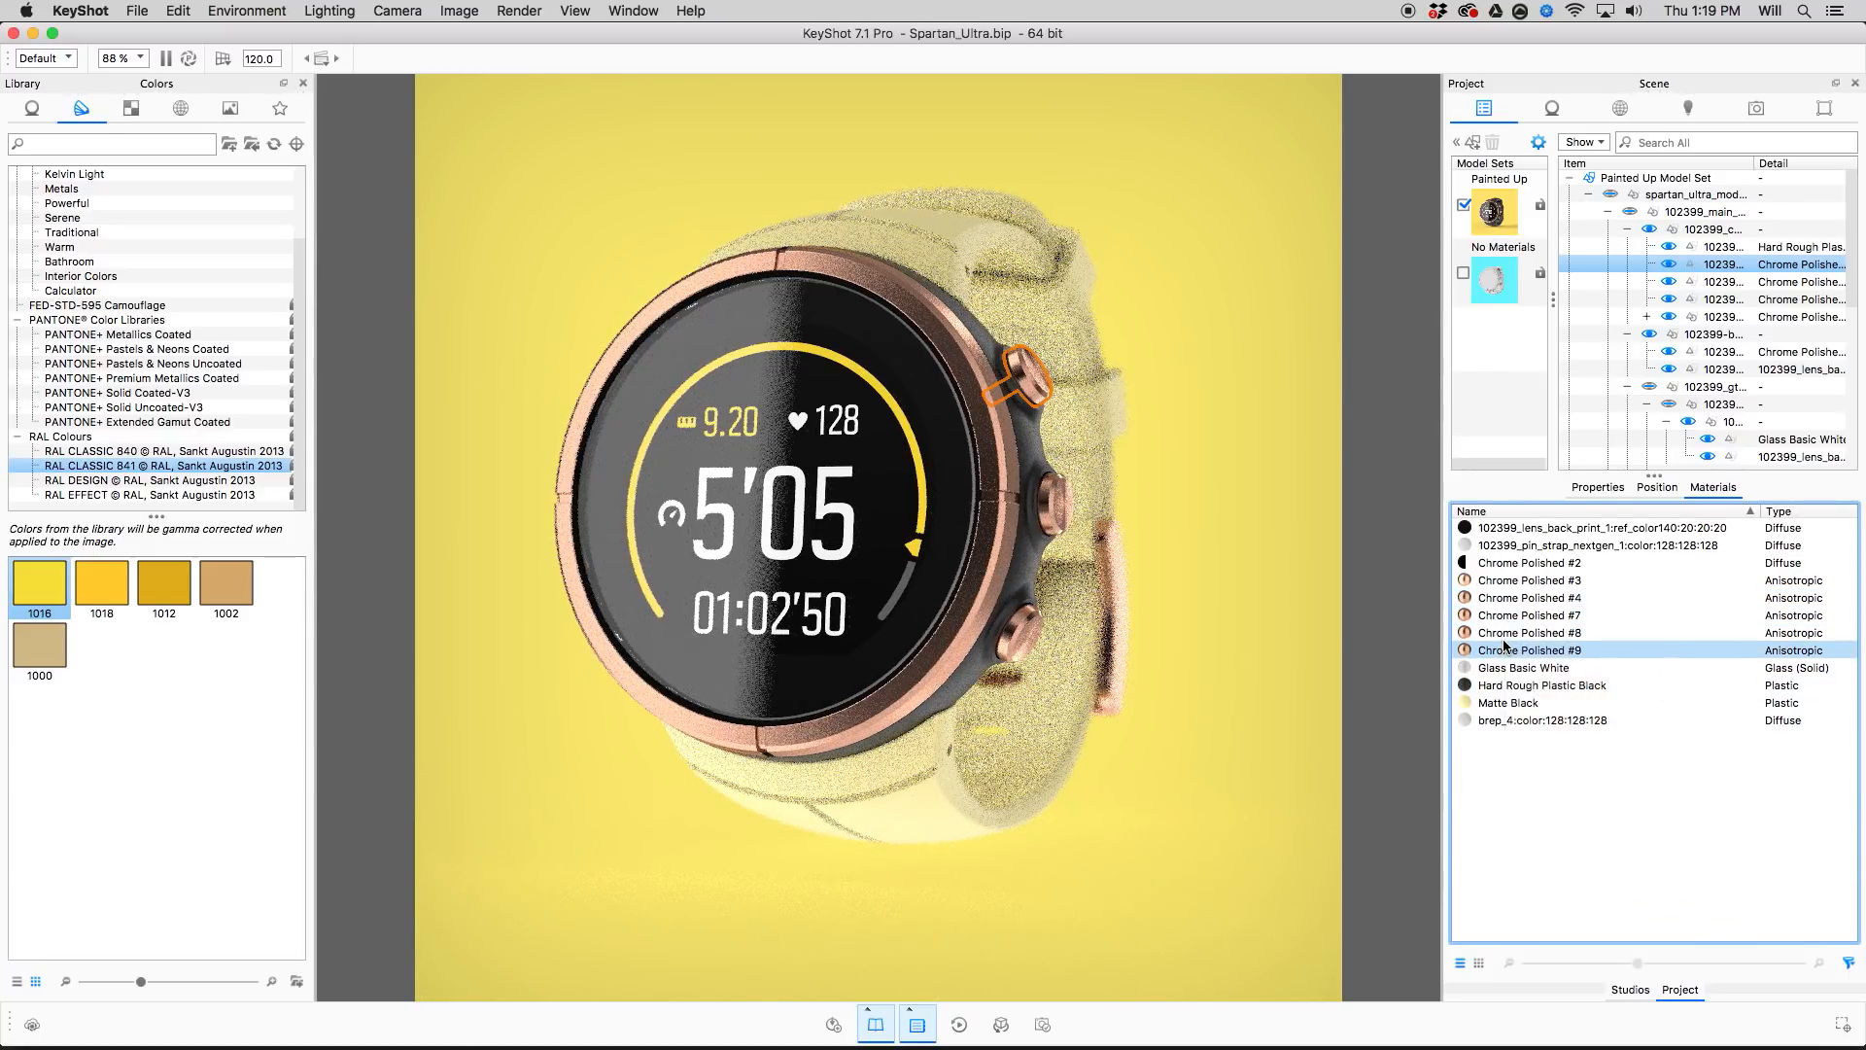
pyautogui.click(1504, 637)
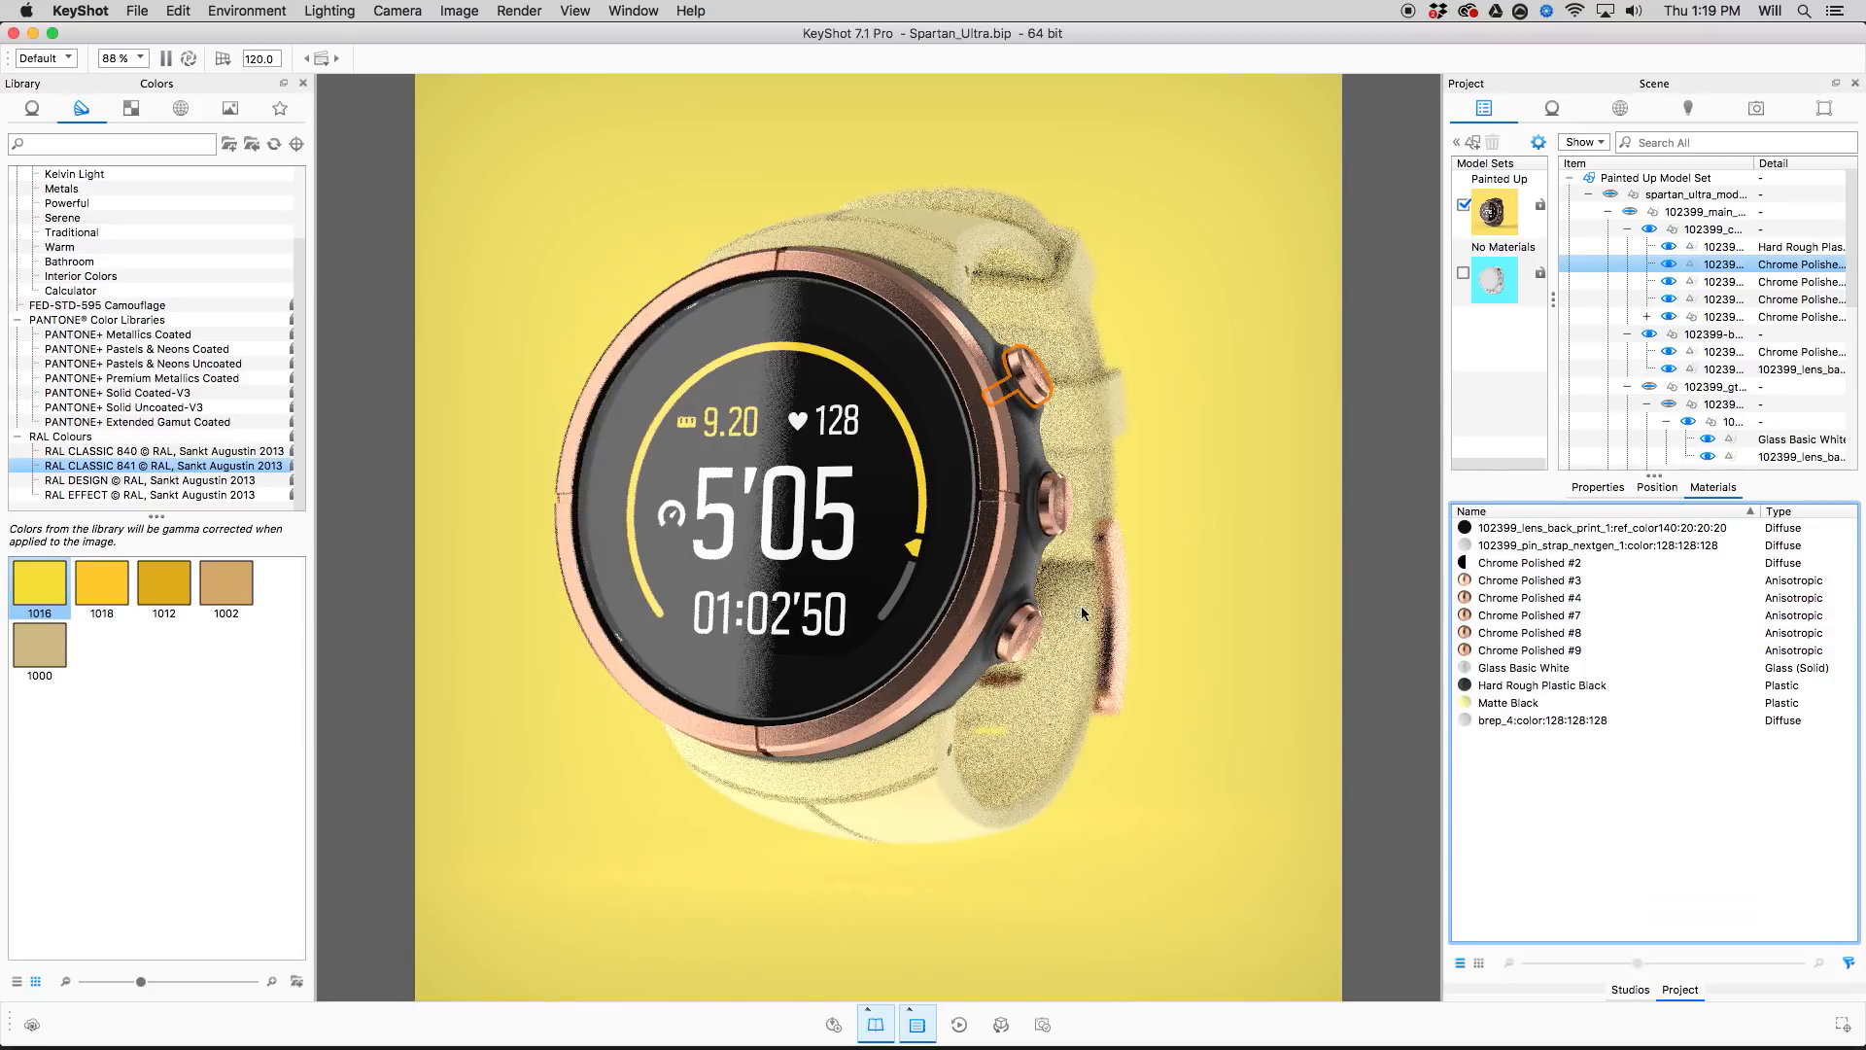
pyautogui.moveTo(1177, 432); pyautogui.dragTo(1060, 432)
pyautogui.moveTo(1253, 417); pyautogui.dragTo(1250, 416)
pyautogui.moveTo(1223, 515); pyautogui.dragTo(848, 521)
pyautogui.moveTo(749, 604); pyautogui.dragTo(1184, 510)
pyautogui.moveTo(1096, 445); pyautogui.dragTo(1205, 476)
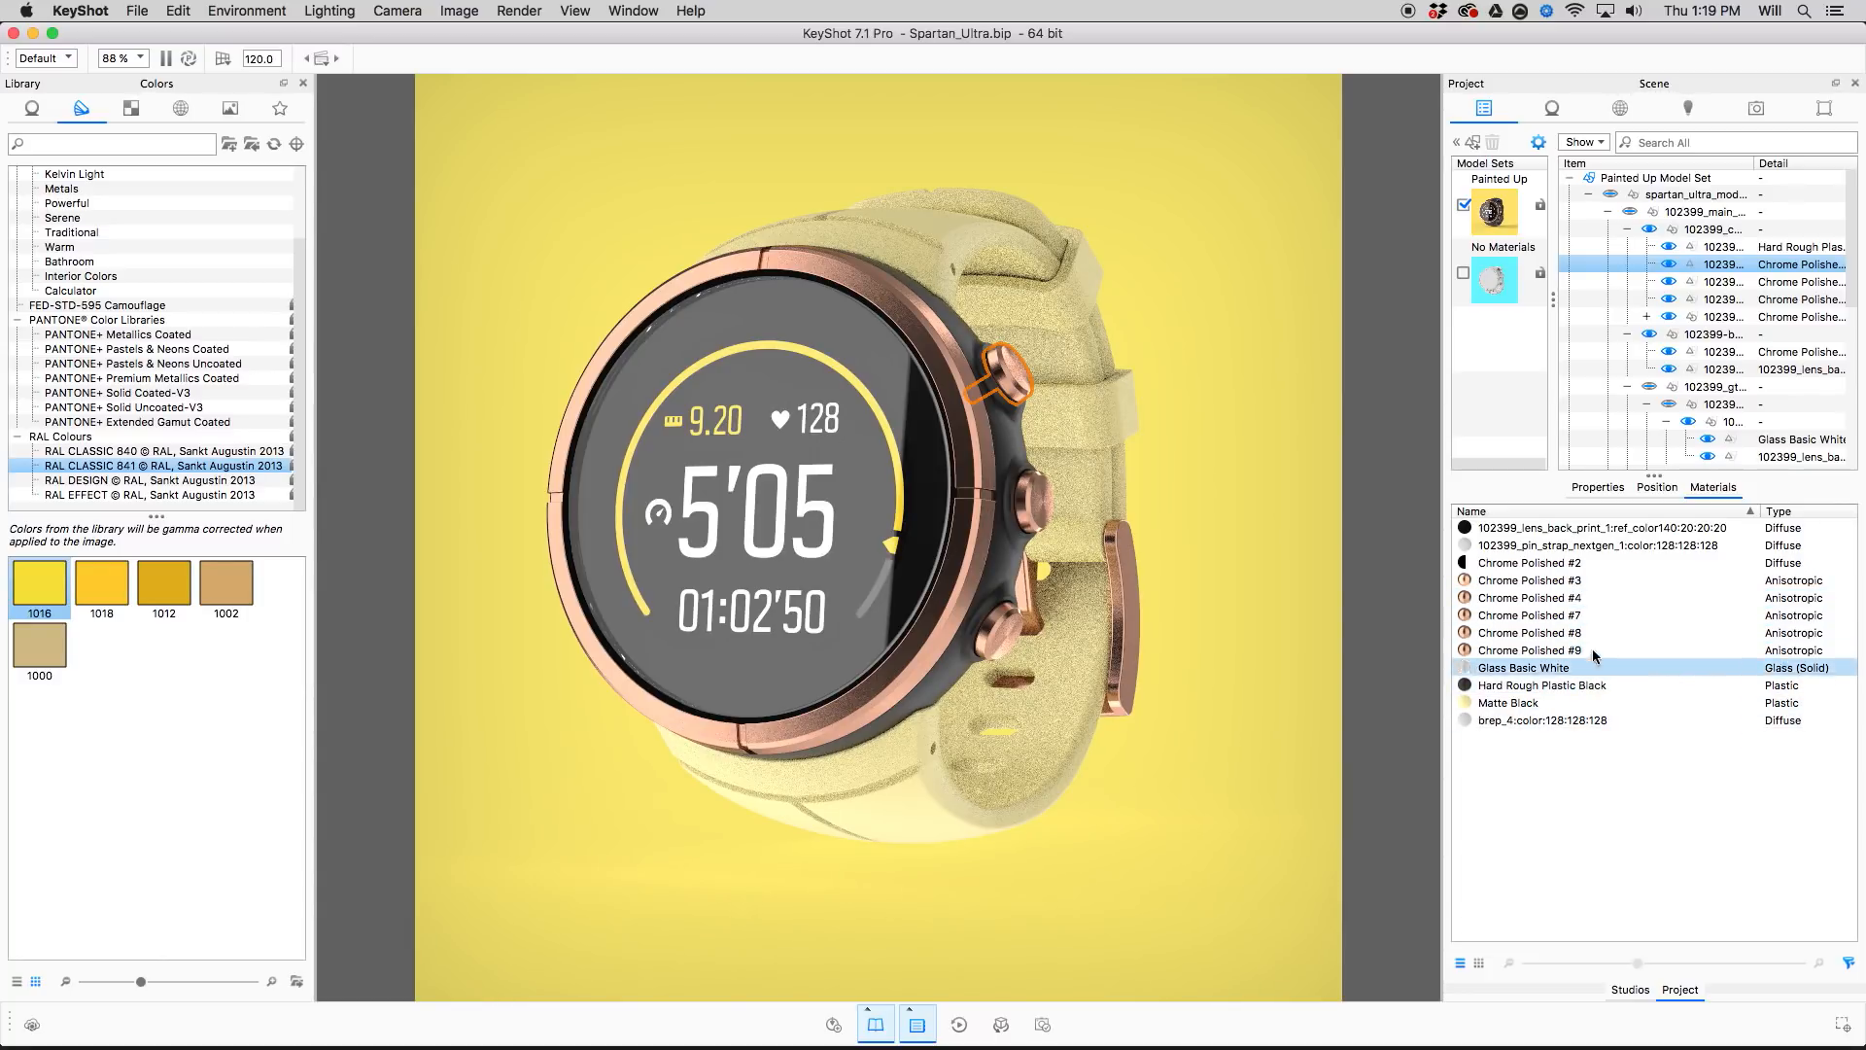
# Select the parts that use Chrome Polished #9, then open the strap's Matte Black material for editing.
pyautogui.rightClick(1521, 651)
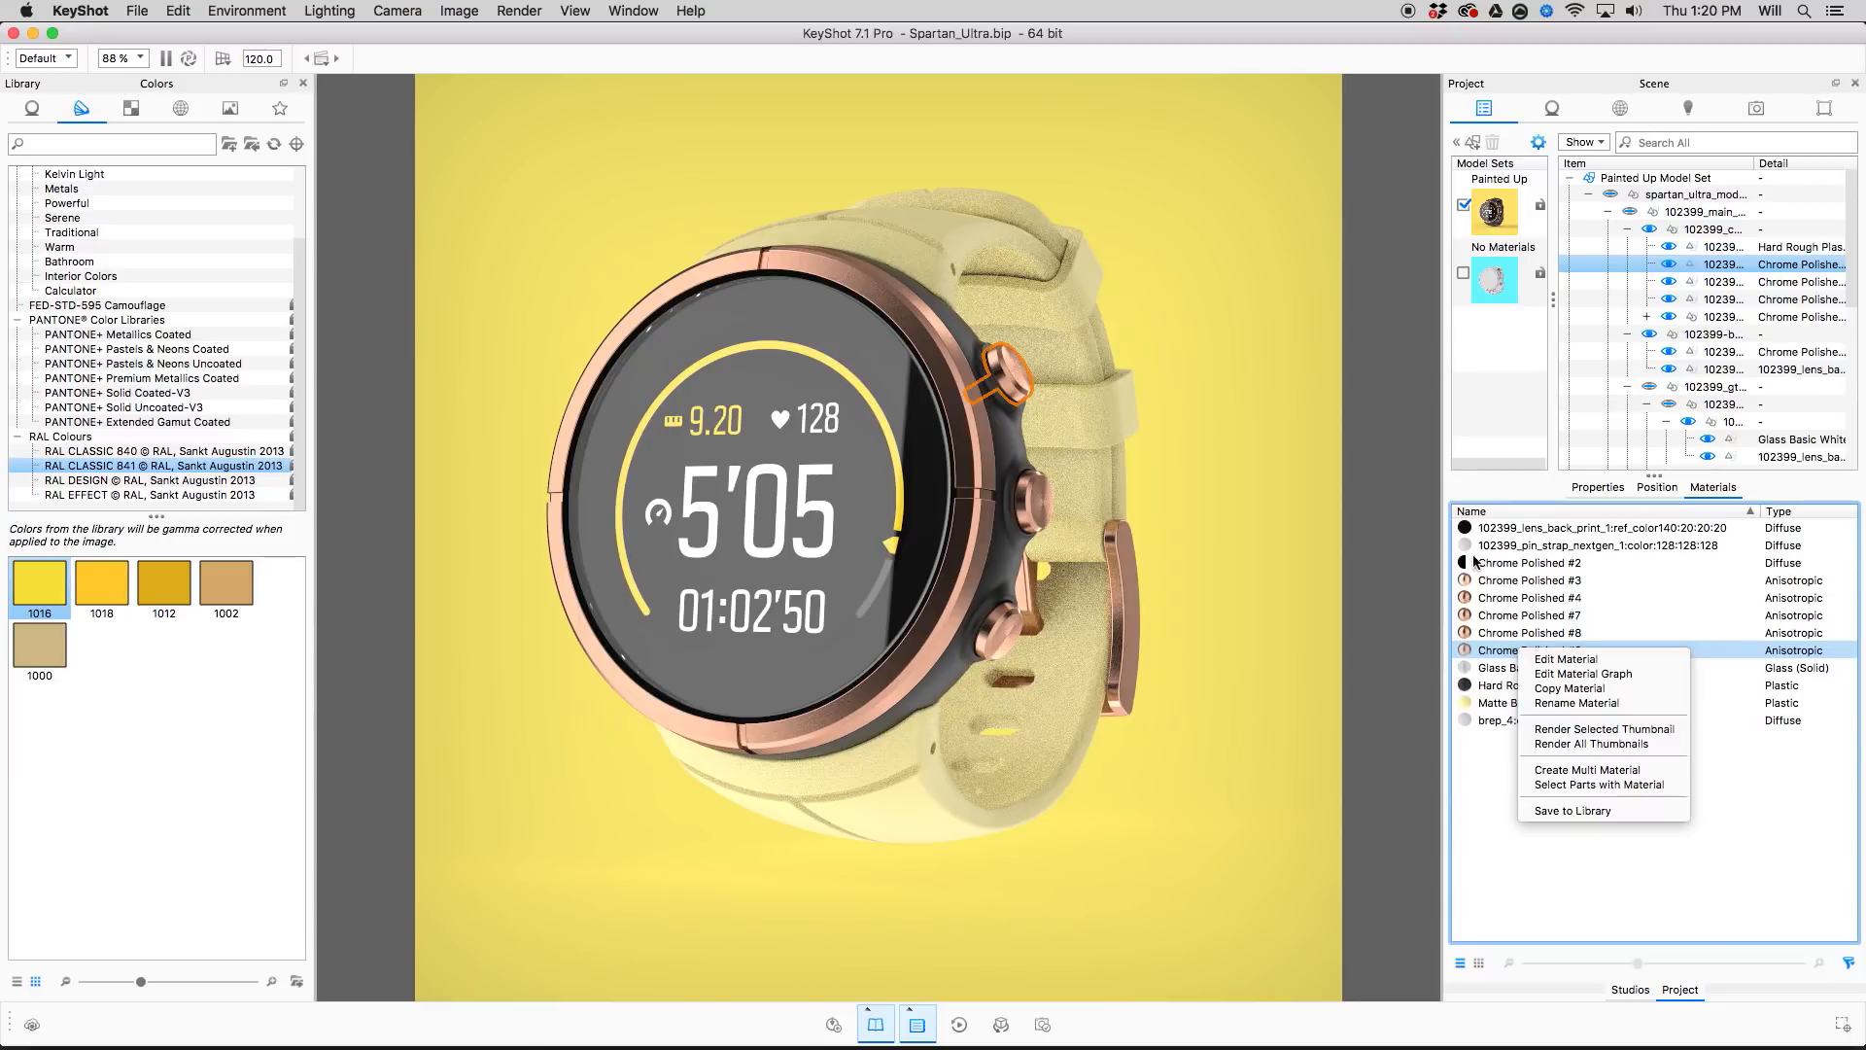
pyautogui.click(1594, 784)
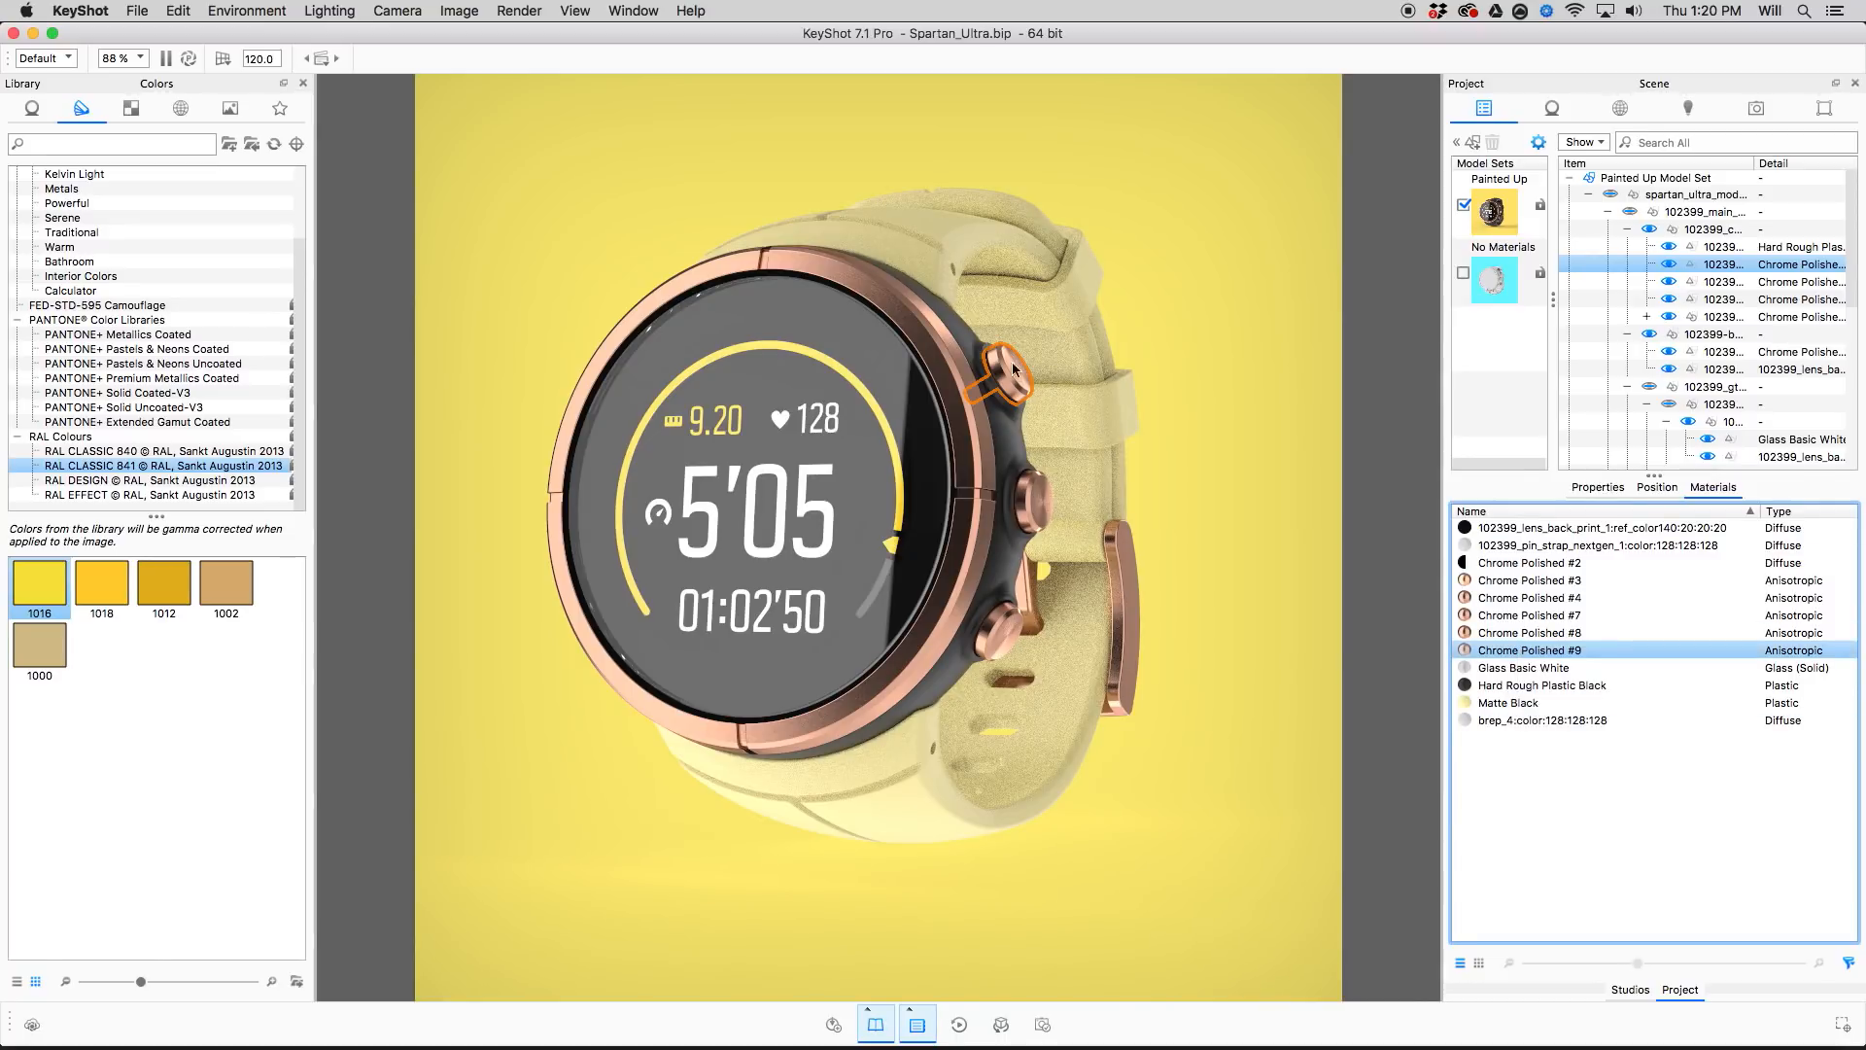
pyautogui.click(977, 231)
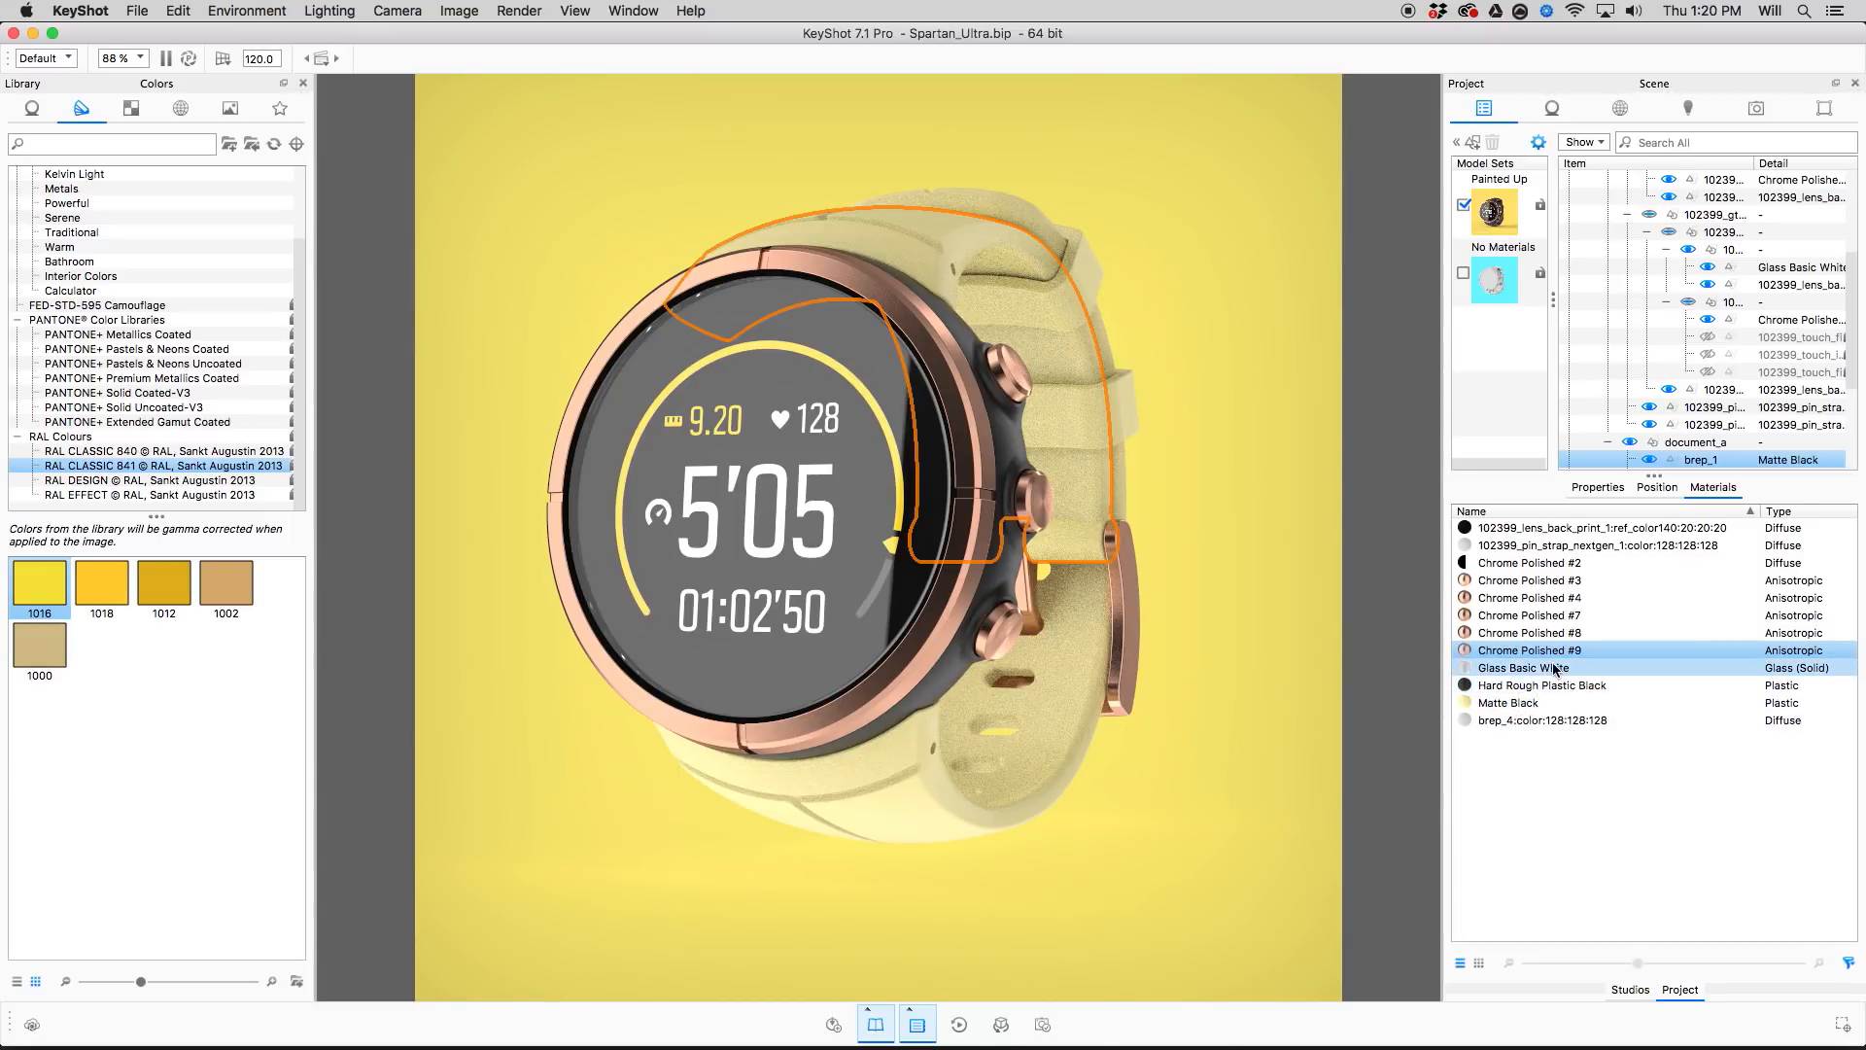
pyautogui.doubleClick(960, 235)
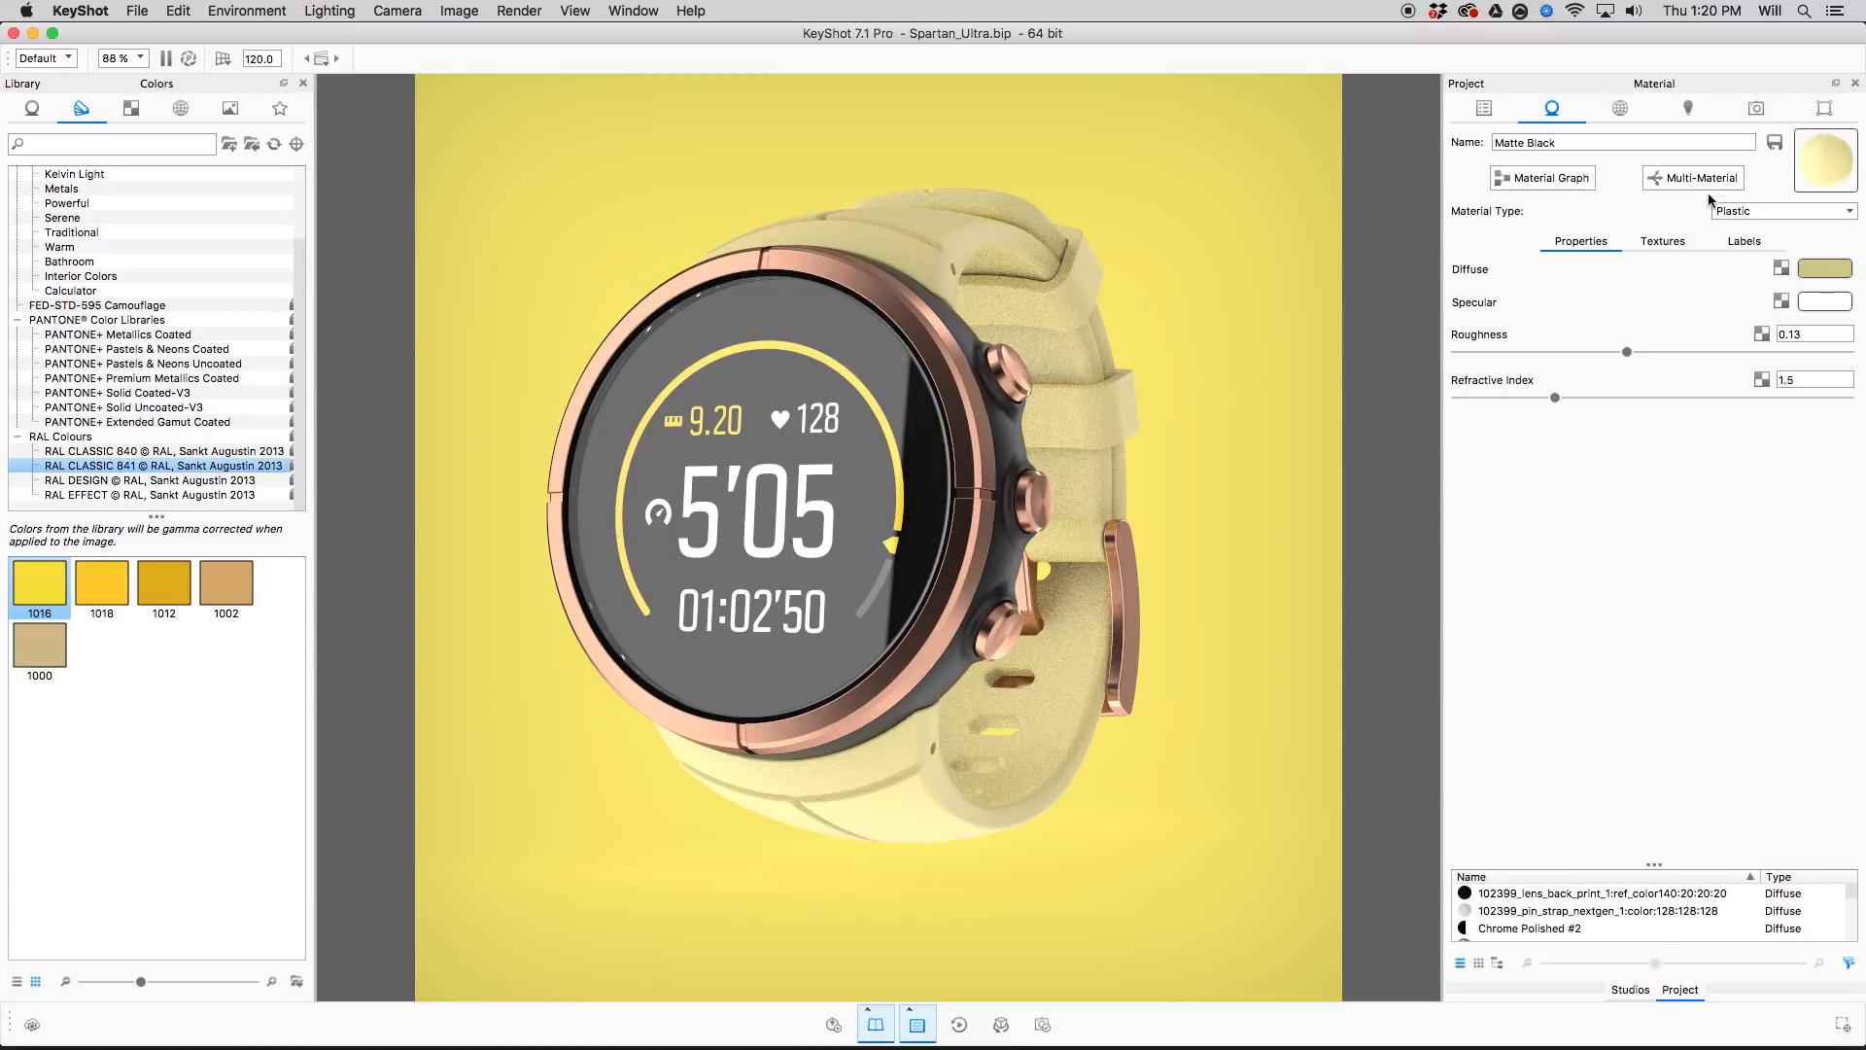
# Enlarge the scene's material list and select all parts that use Matte Black.
pyautogui.moveTo(1644, 864); pyautogui.dragTo(1631, 592)
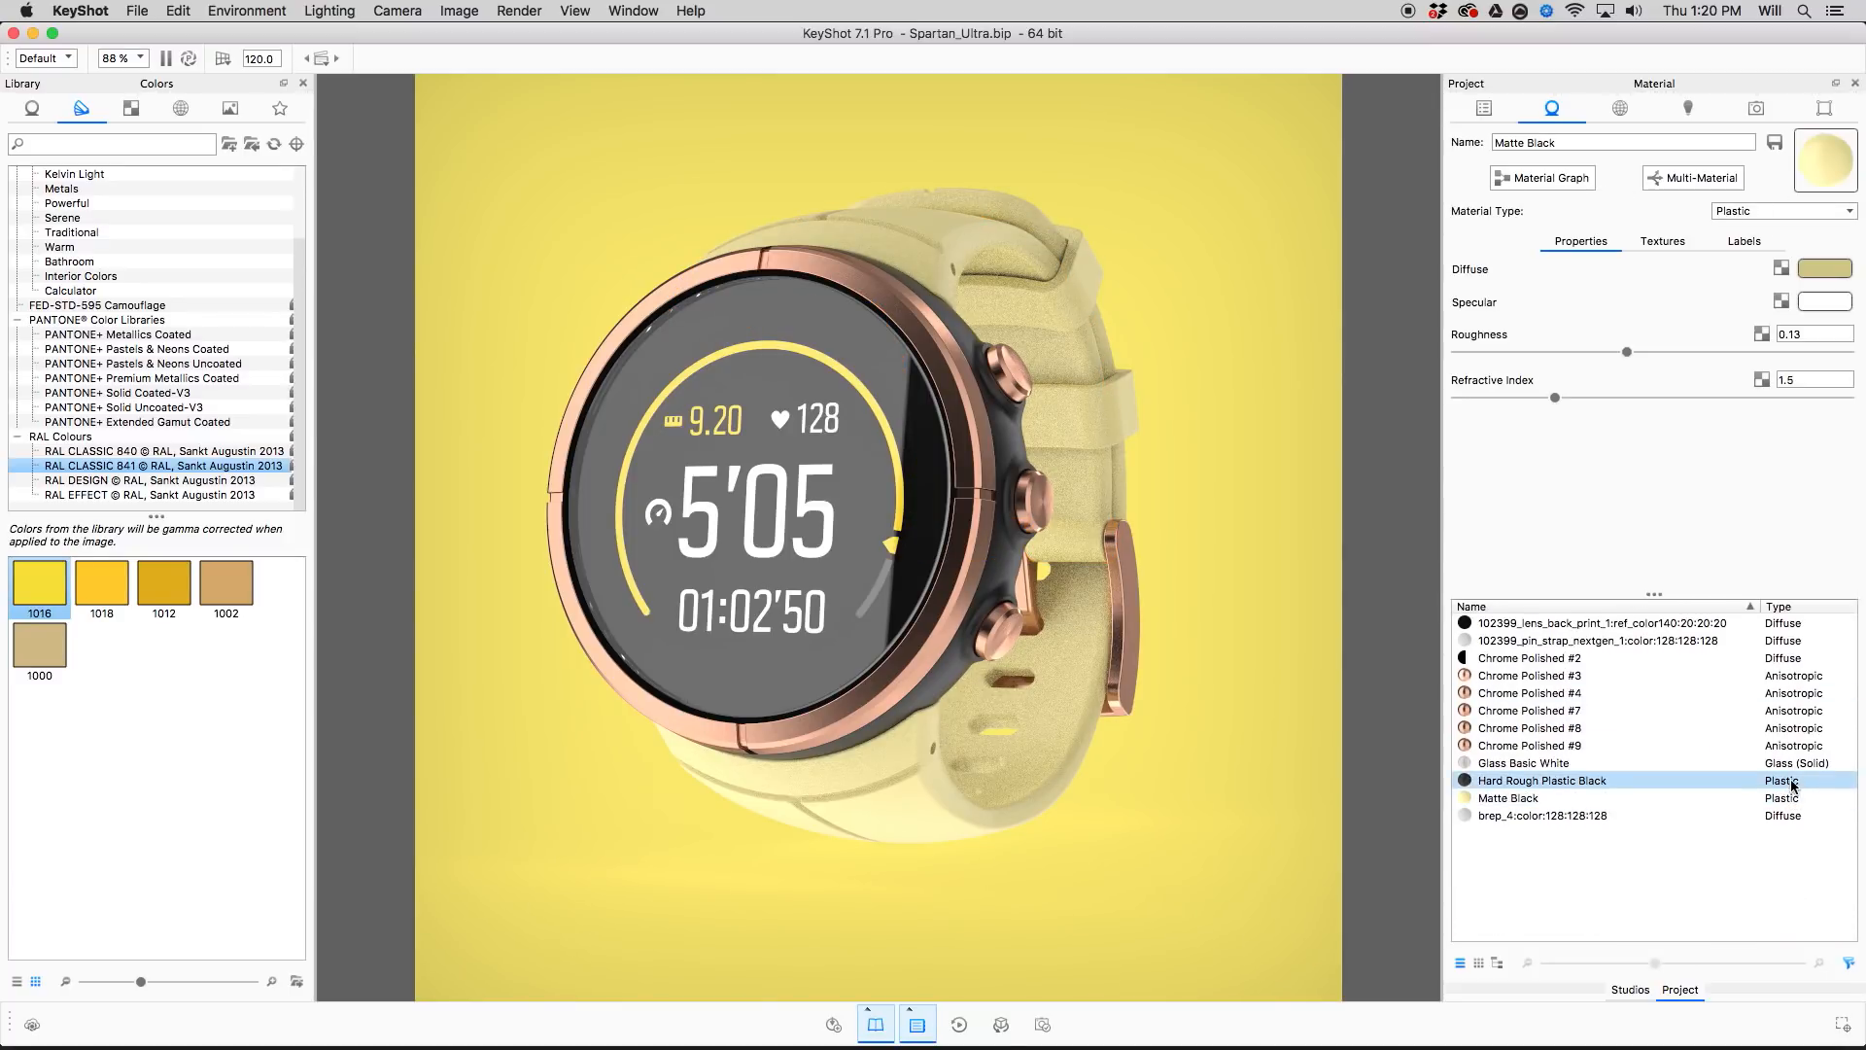
pyautogui.rightClick(1534, 803)
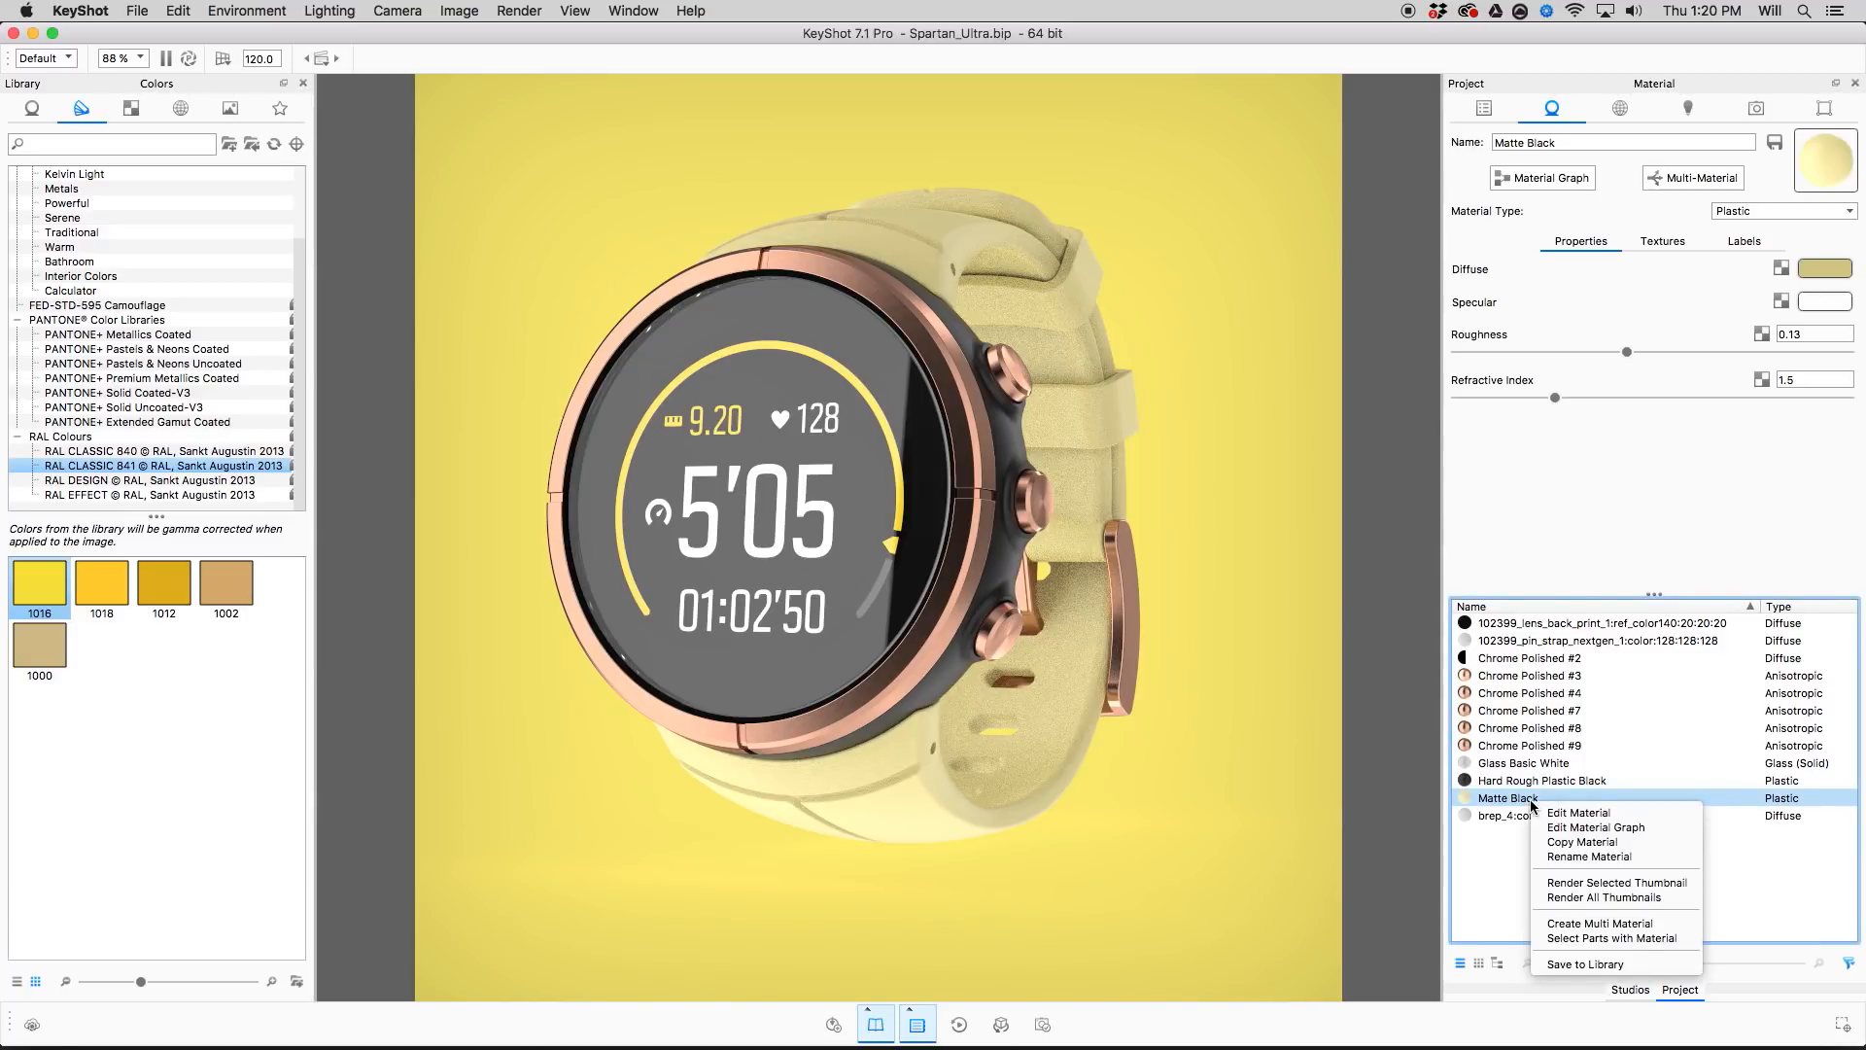
pyautogui.click(1574, 939)
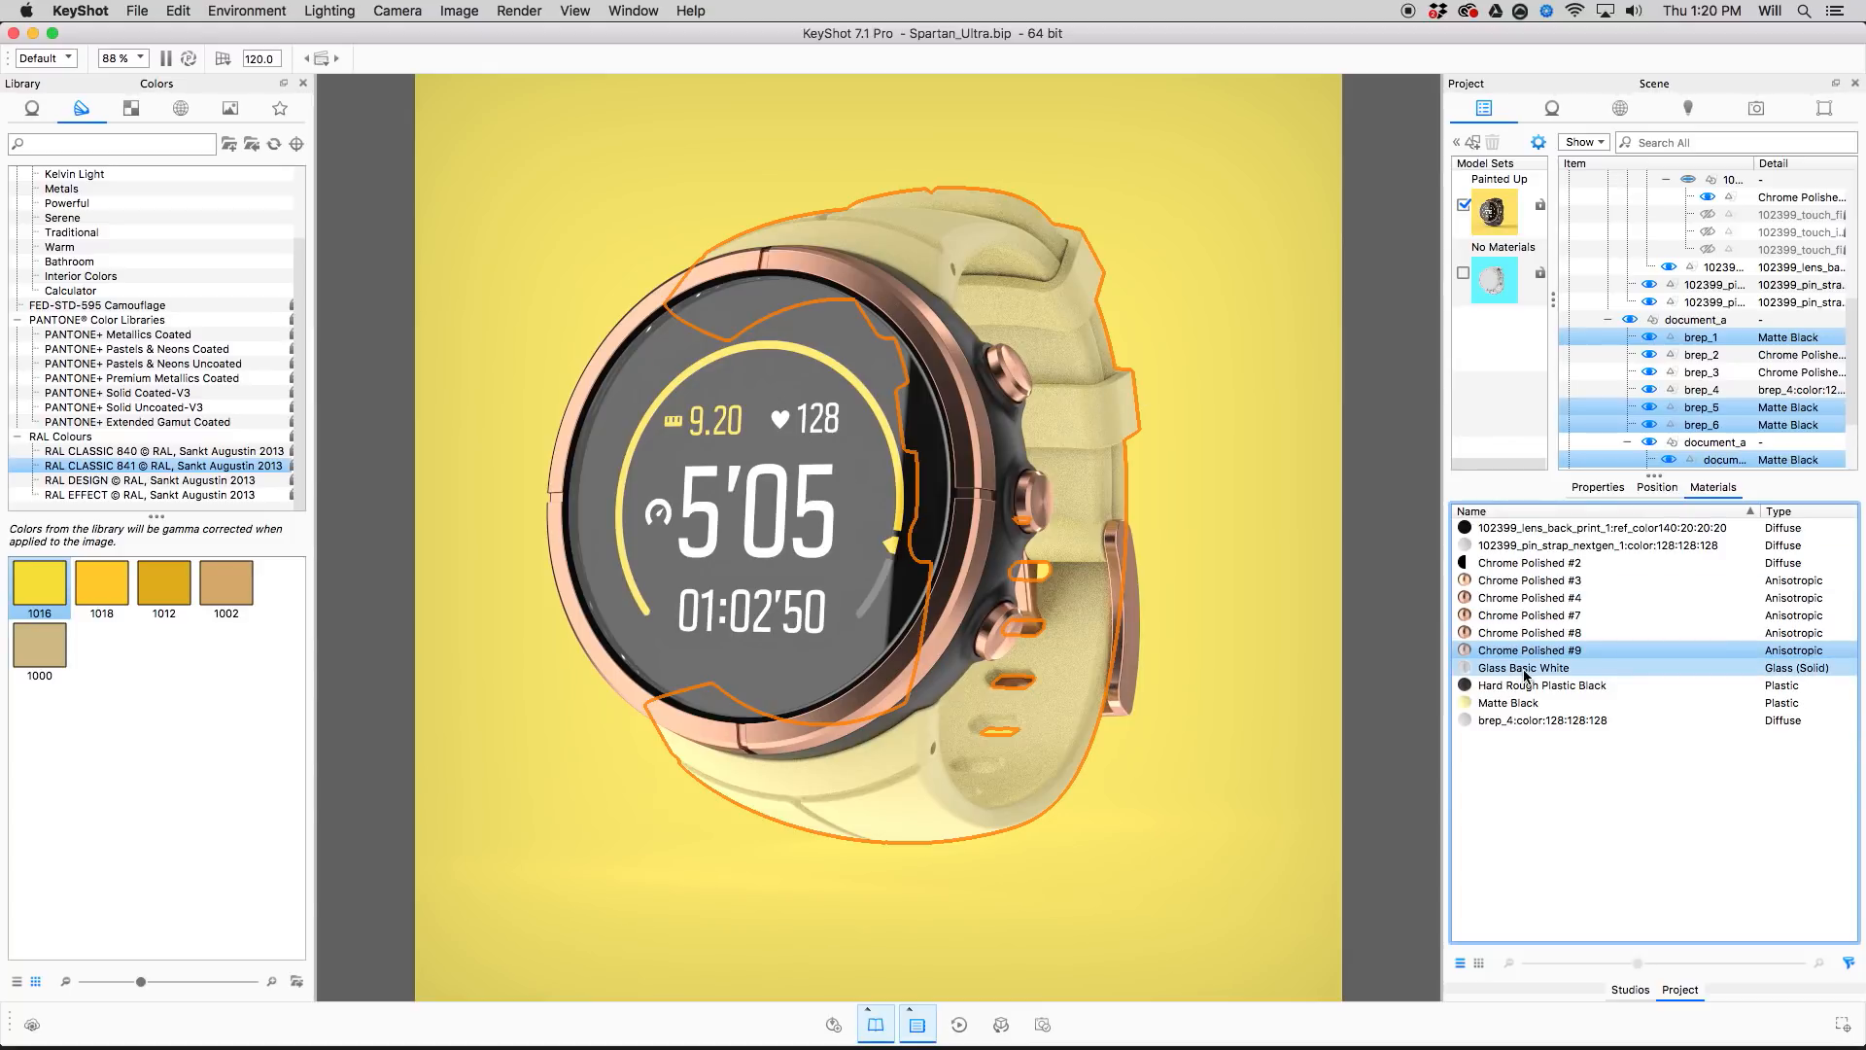
# Save all the scene's materials into the library's Custom > Watch folder, declining to overwrite any existing ones.
pyautogui.keyDown('super'); pyautogui.click(1561, 580); pyautogui.keyUp('super')
pyautogui.moveTo(1652, 475); pyautogui.dragTo(1652, 523)
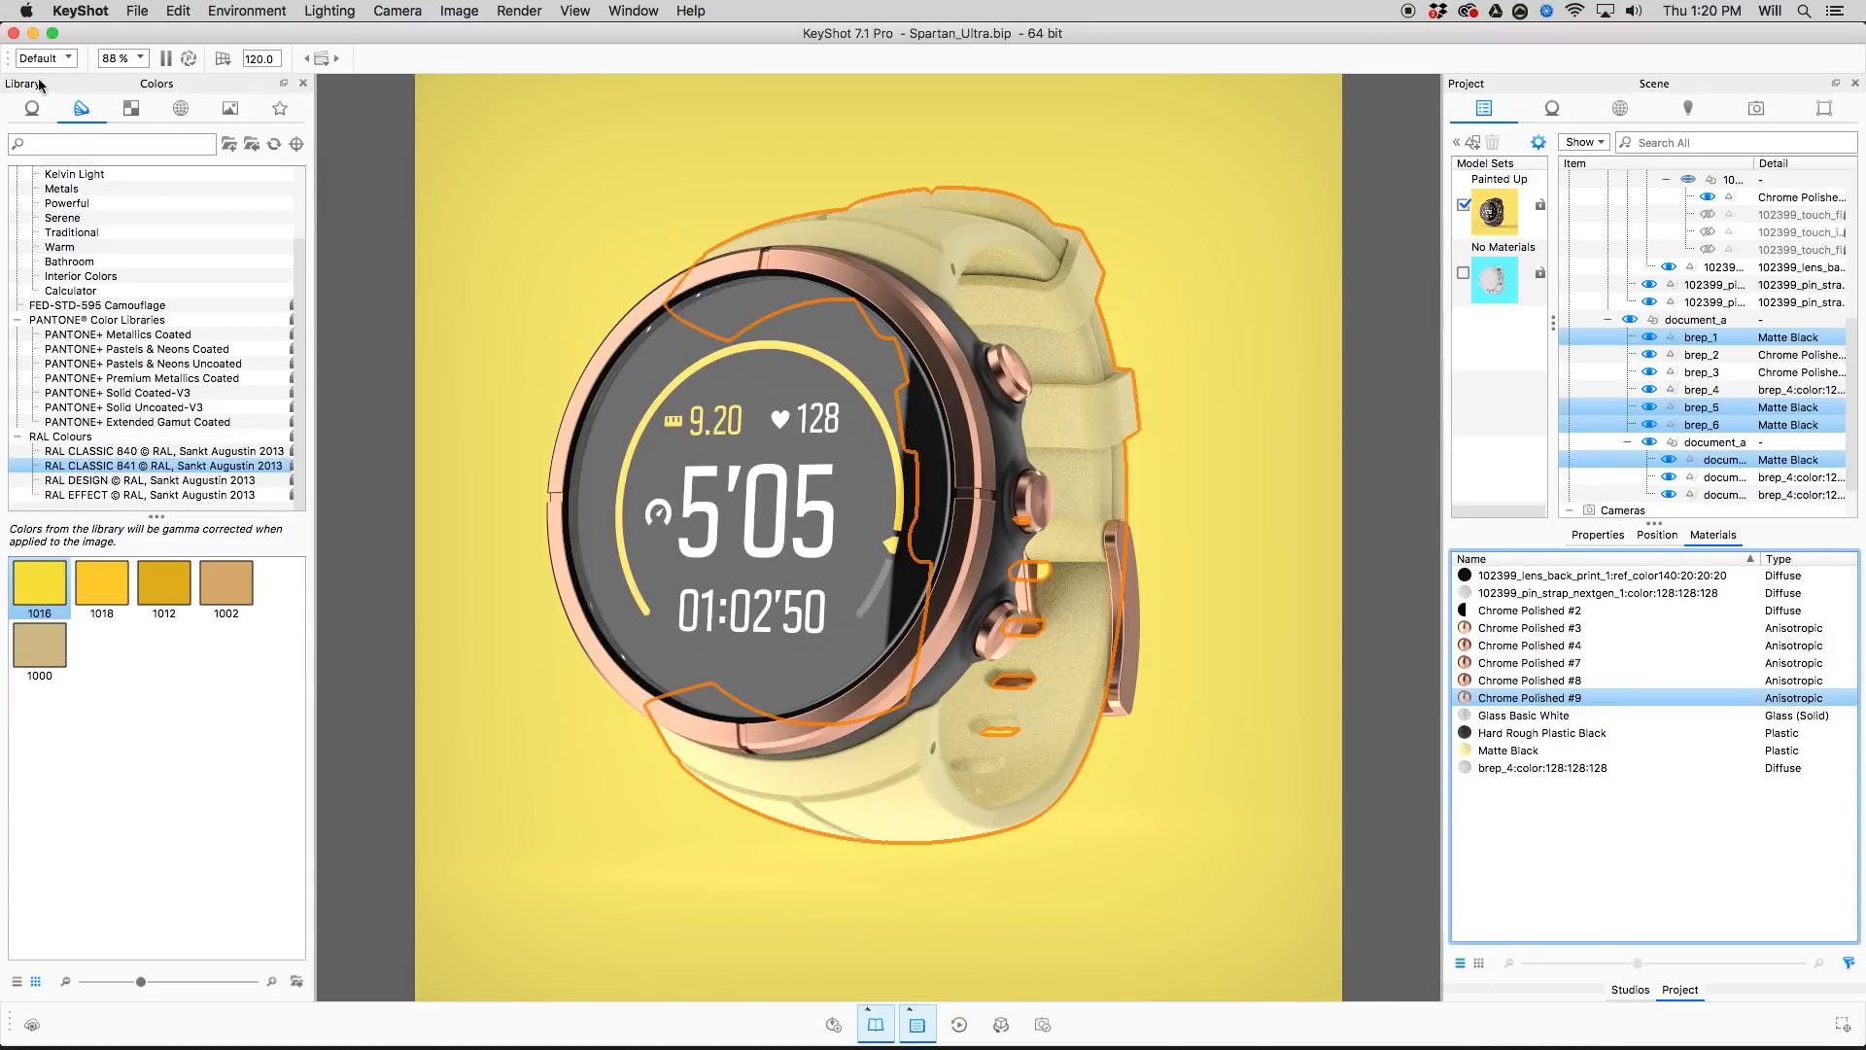
pyautogui.click(39, 110)
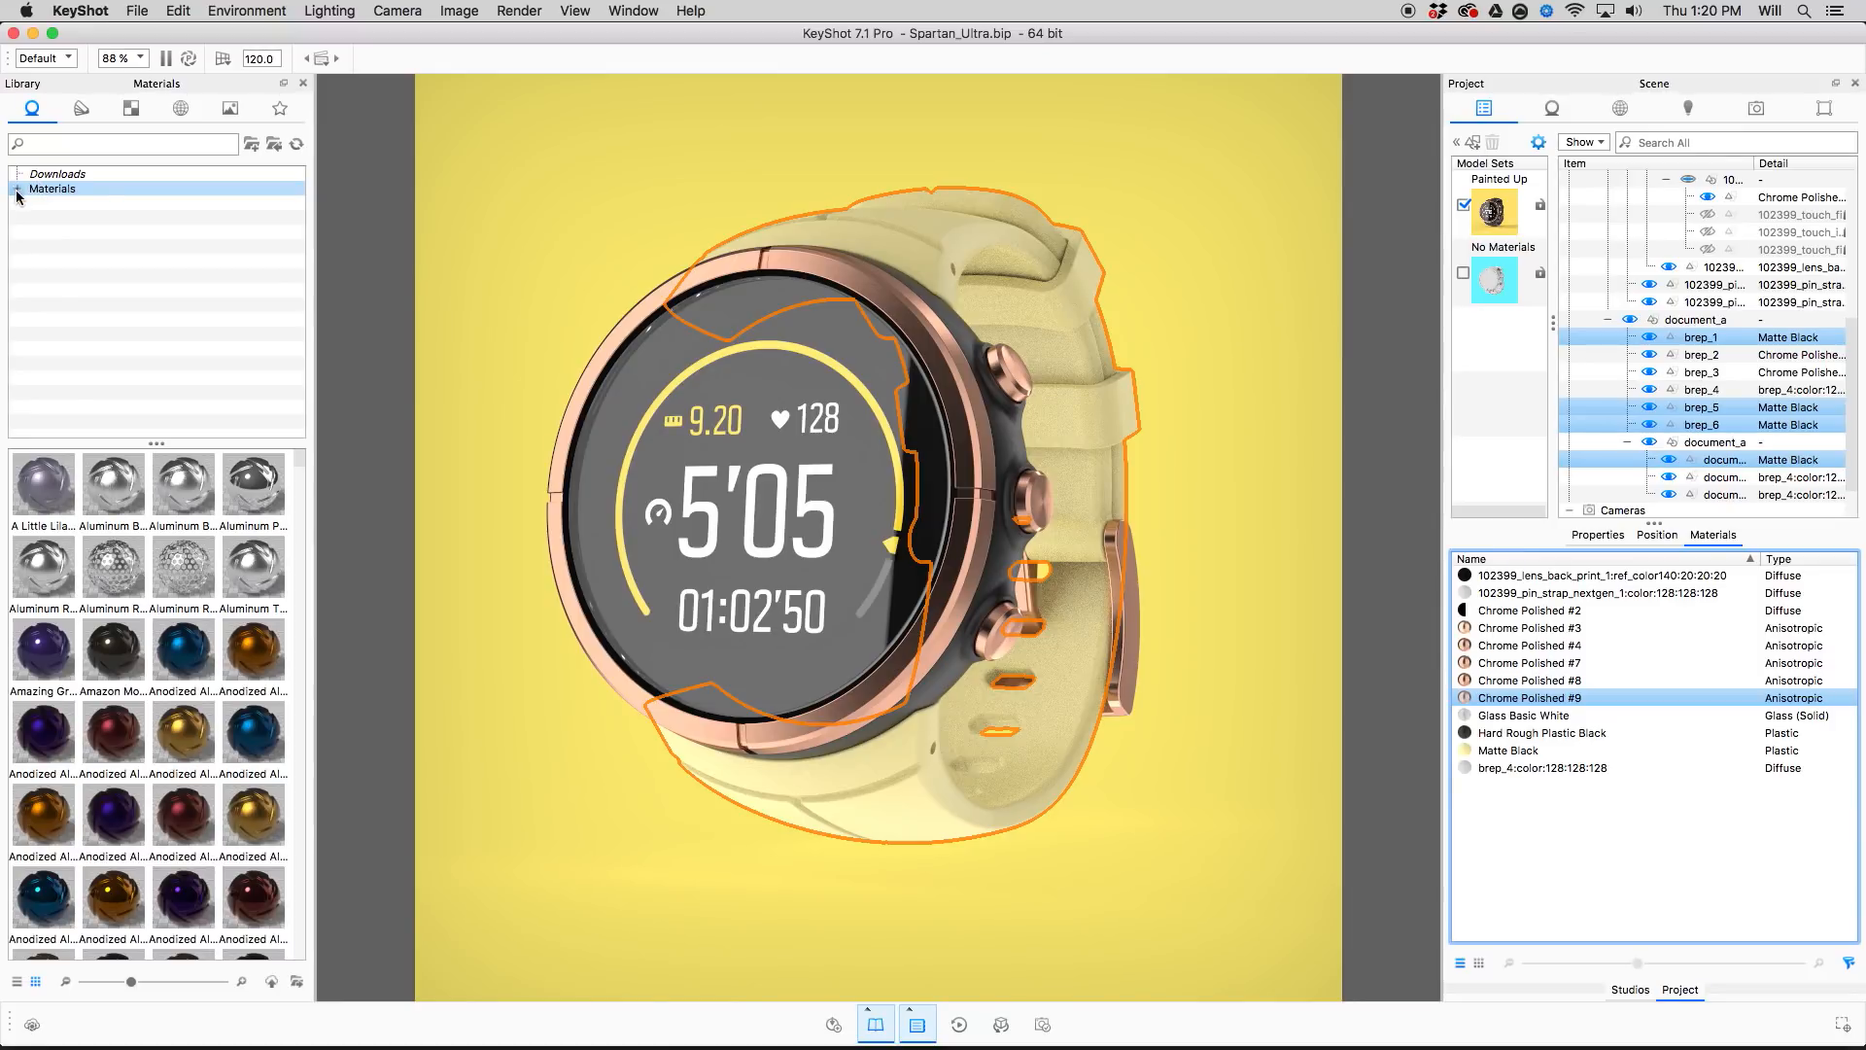
pyautogui.click(16, 189)
pyautogui.click(38, 248)
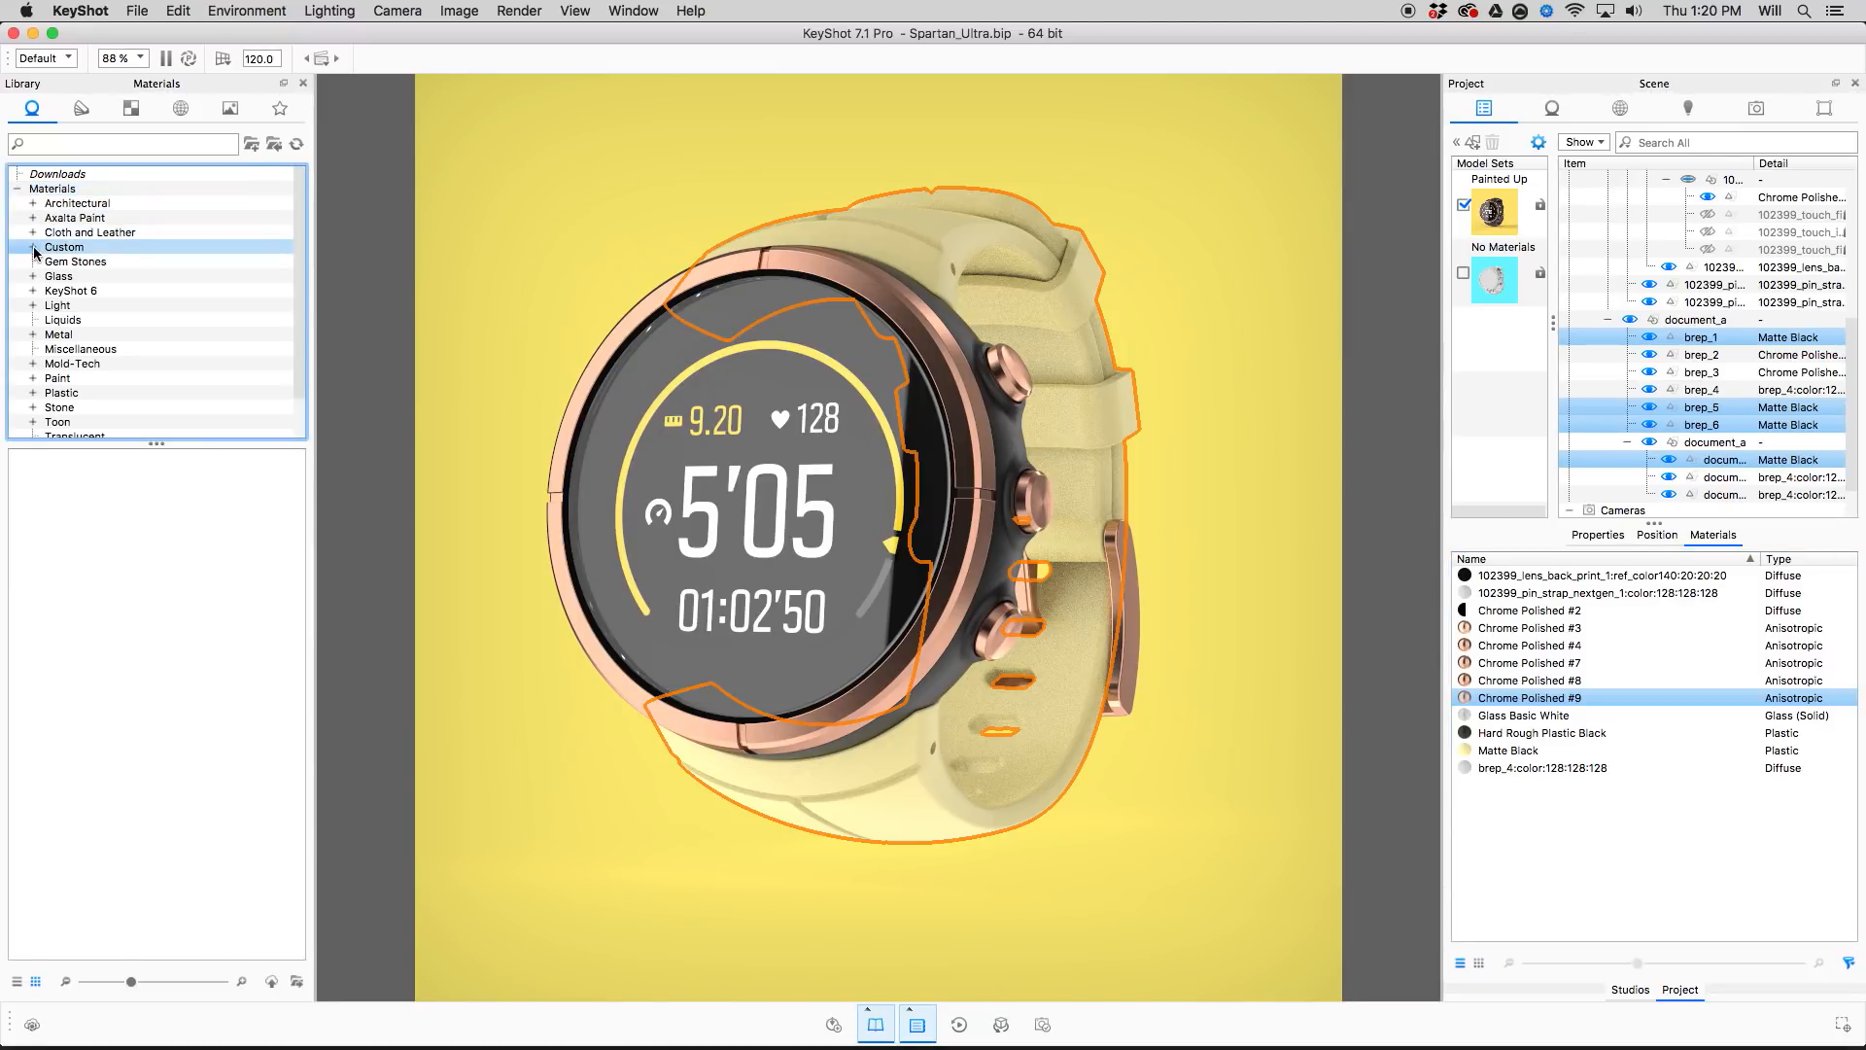
pyautogui.click(33, 246)
pyautogui.click(76, 261)
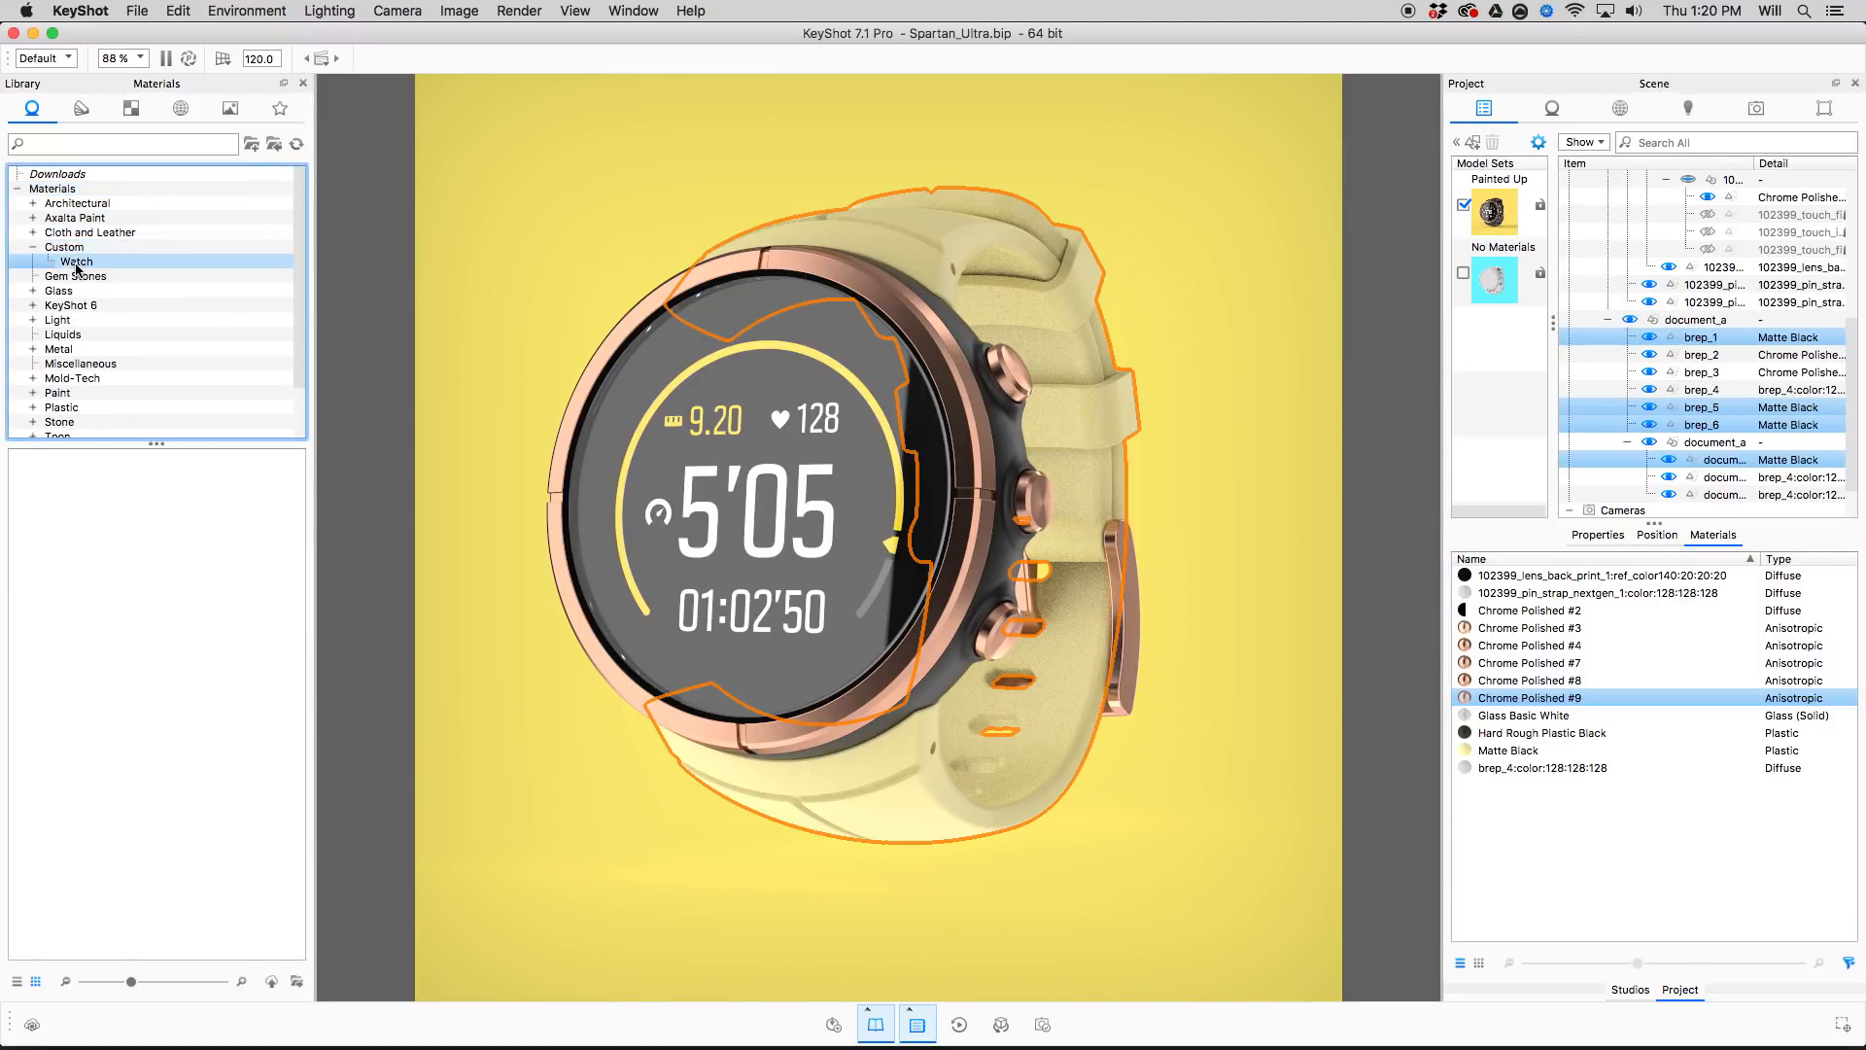
pyautogui.moveTo(1558, 827); pyautogui.dragTo(149, 559)
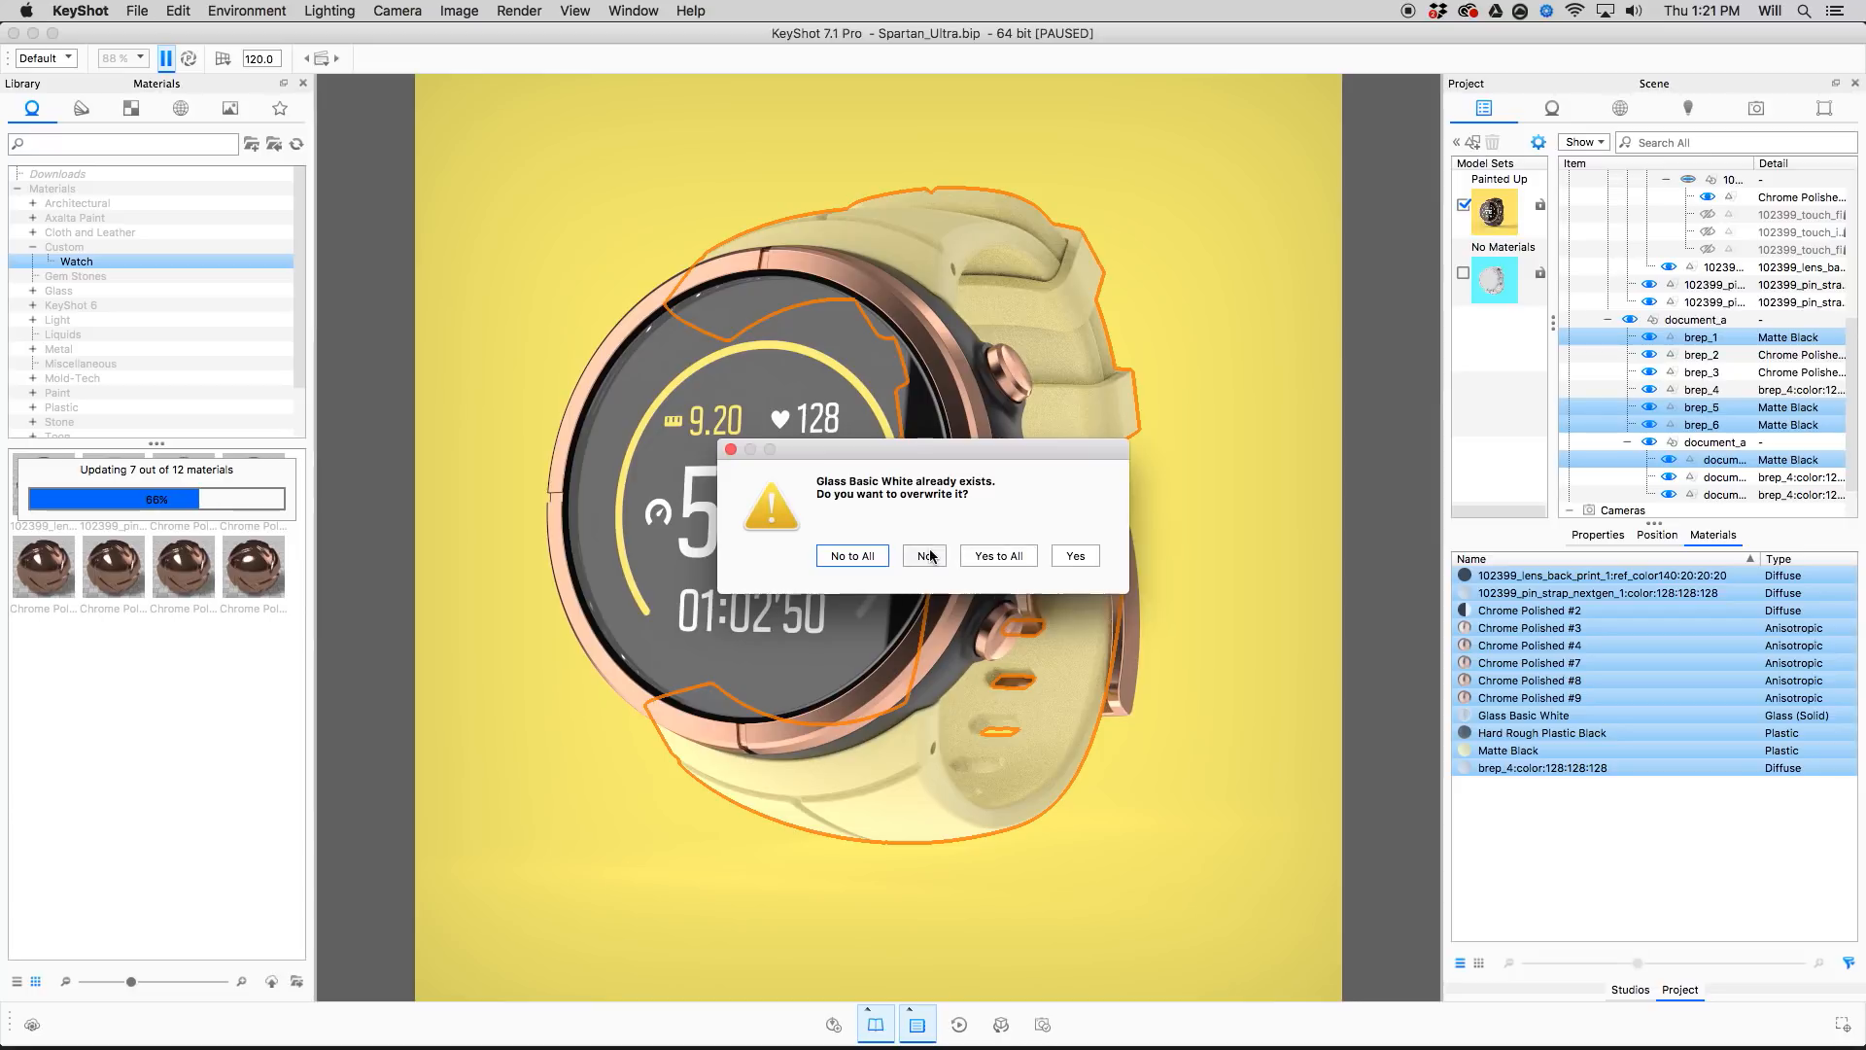
pyautogui.click(861, 560)
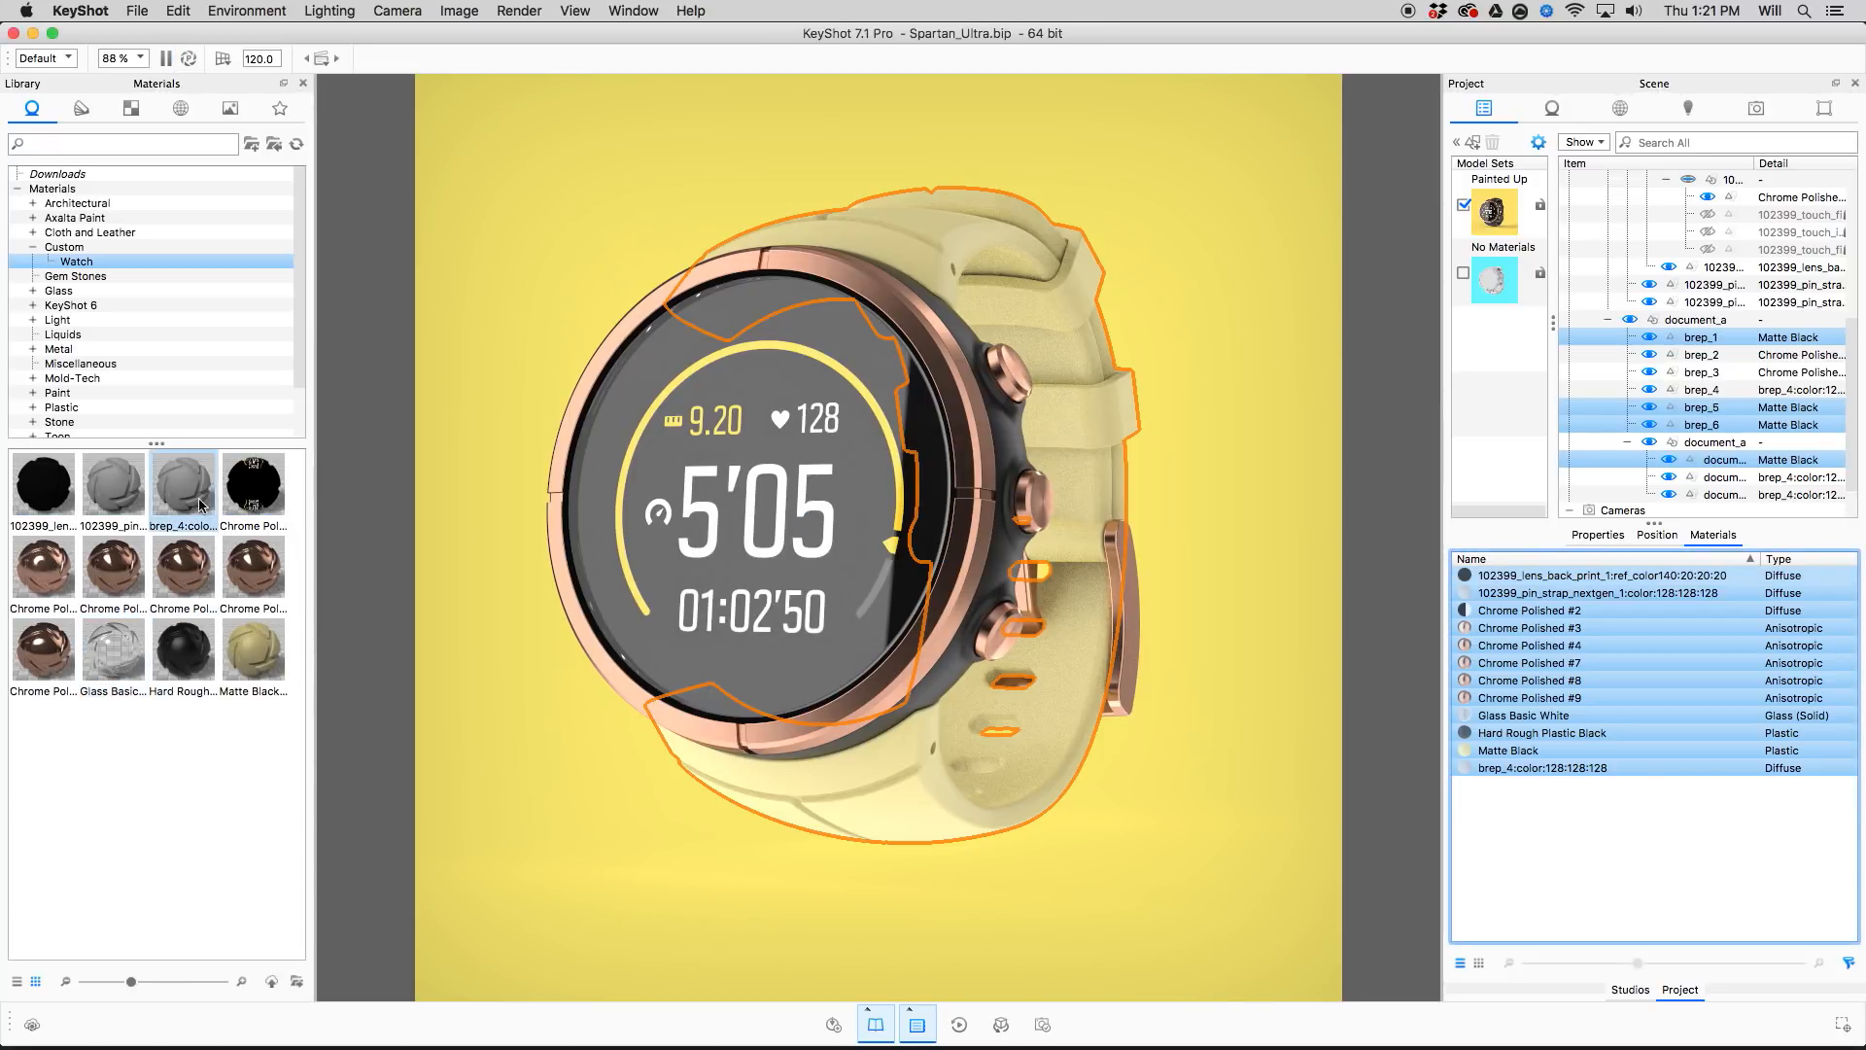
# Display the Watch folder's materials as a list and shrink their thumbnails so the full names fit.
pyautogui.click(14, 982)
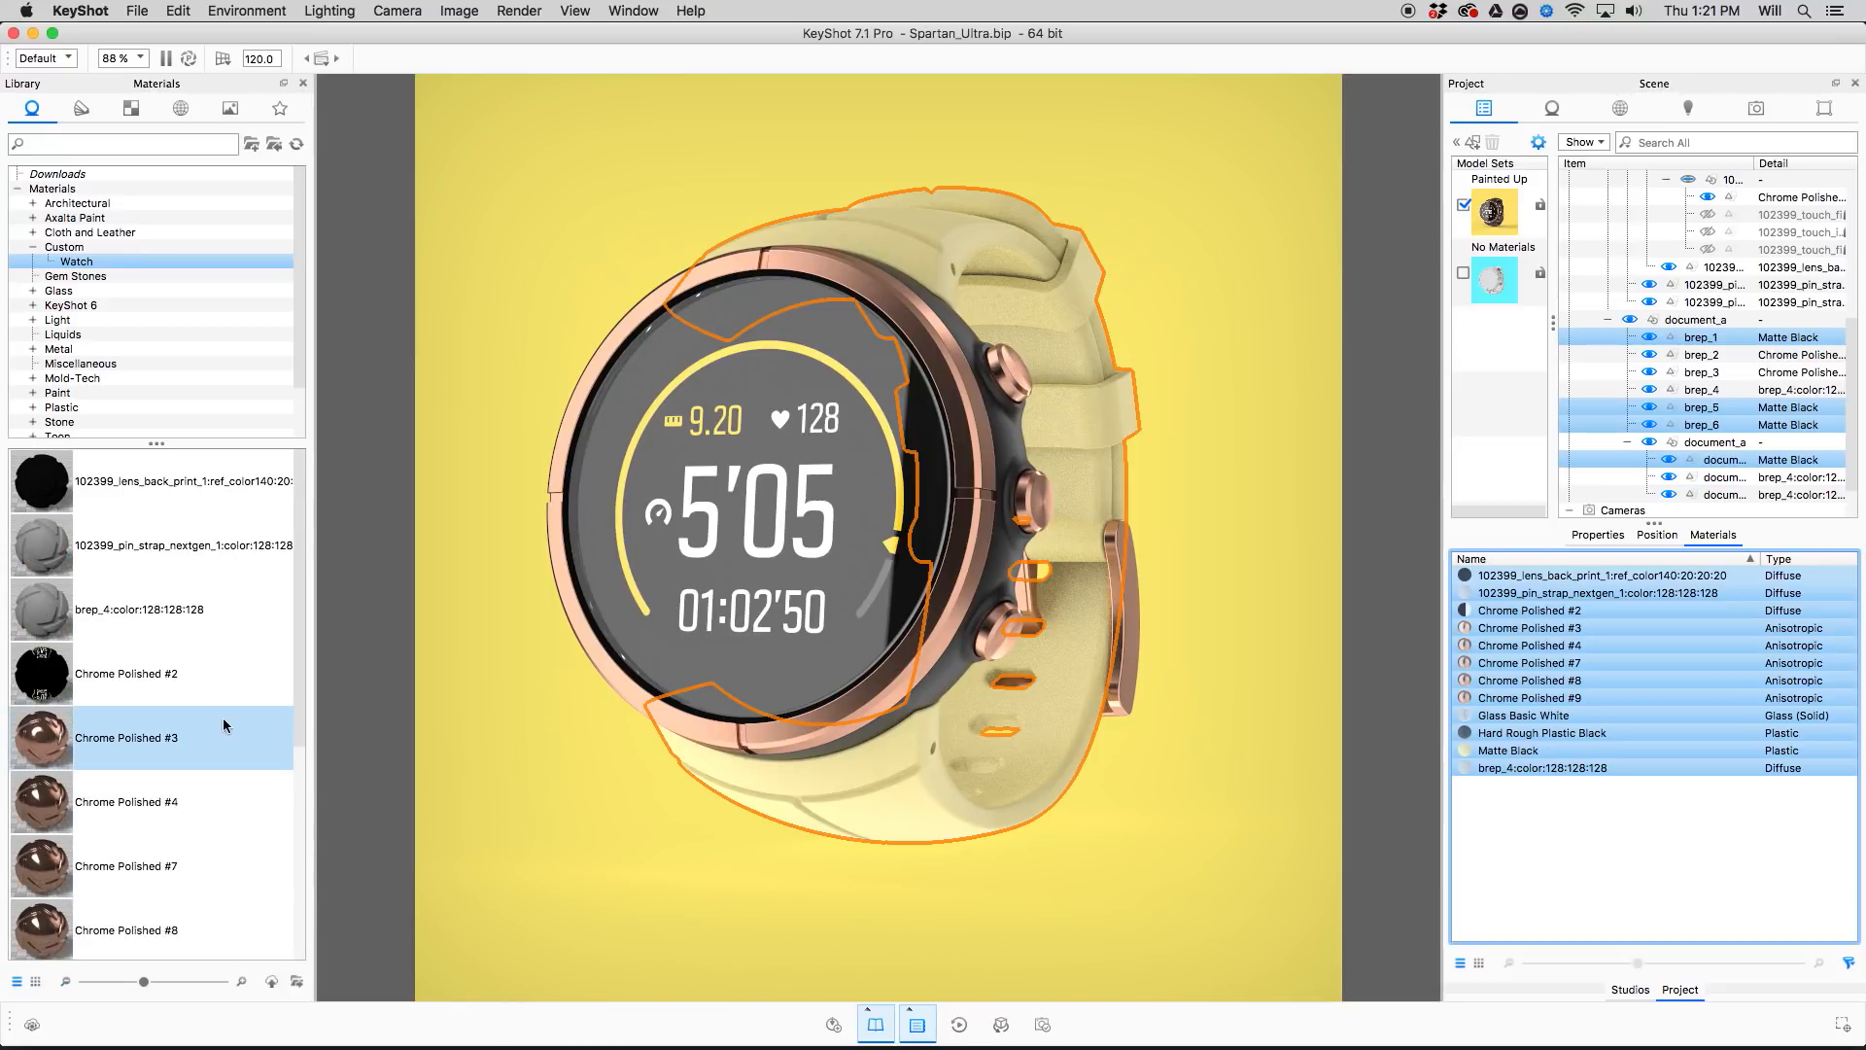
pyautogui.scroll(-5, 196, 857)
pyautogui.scroll(5, 195, 857)
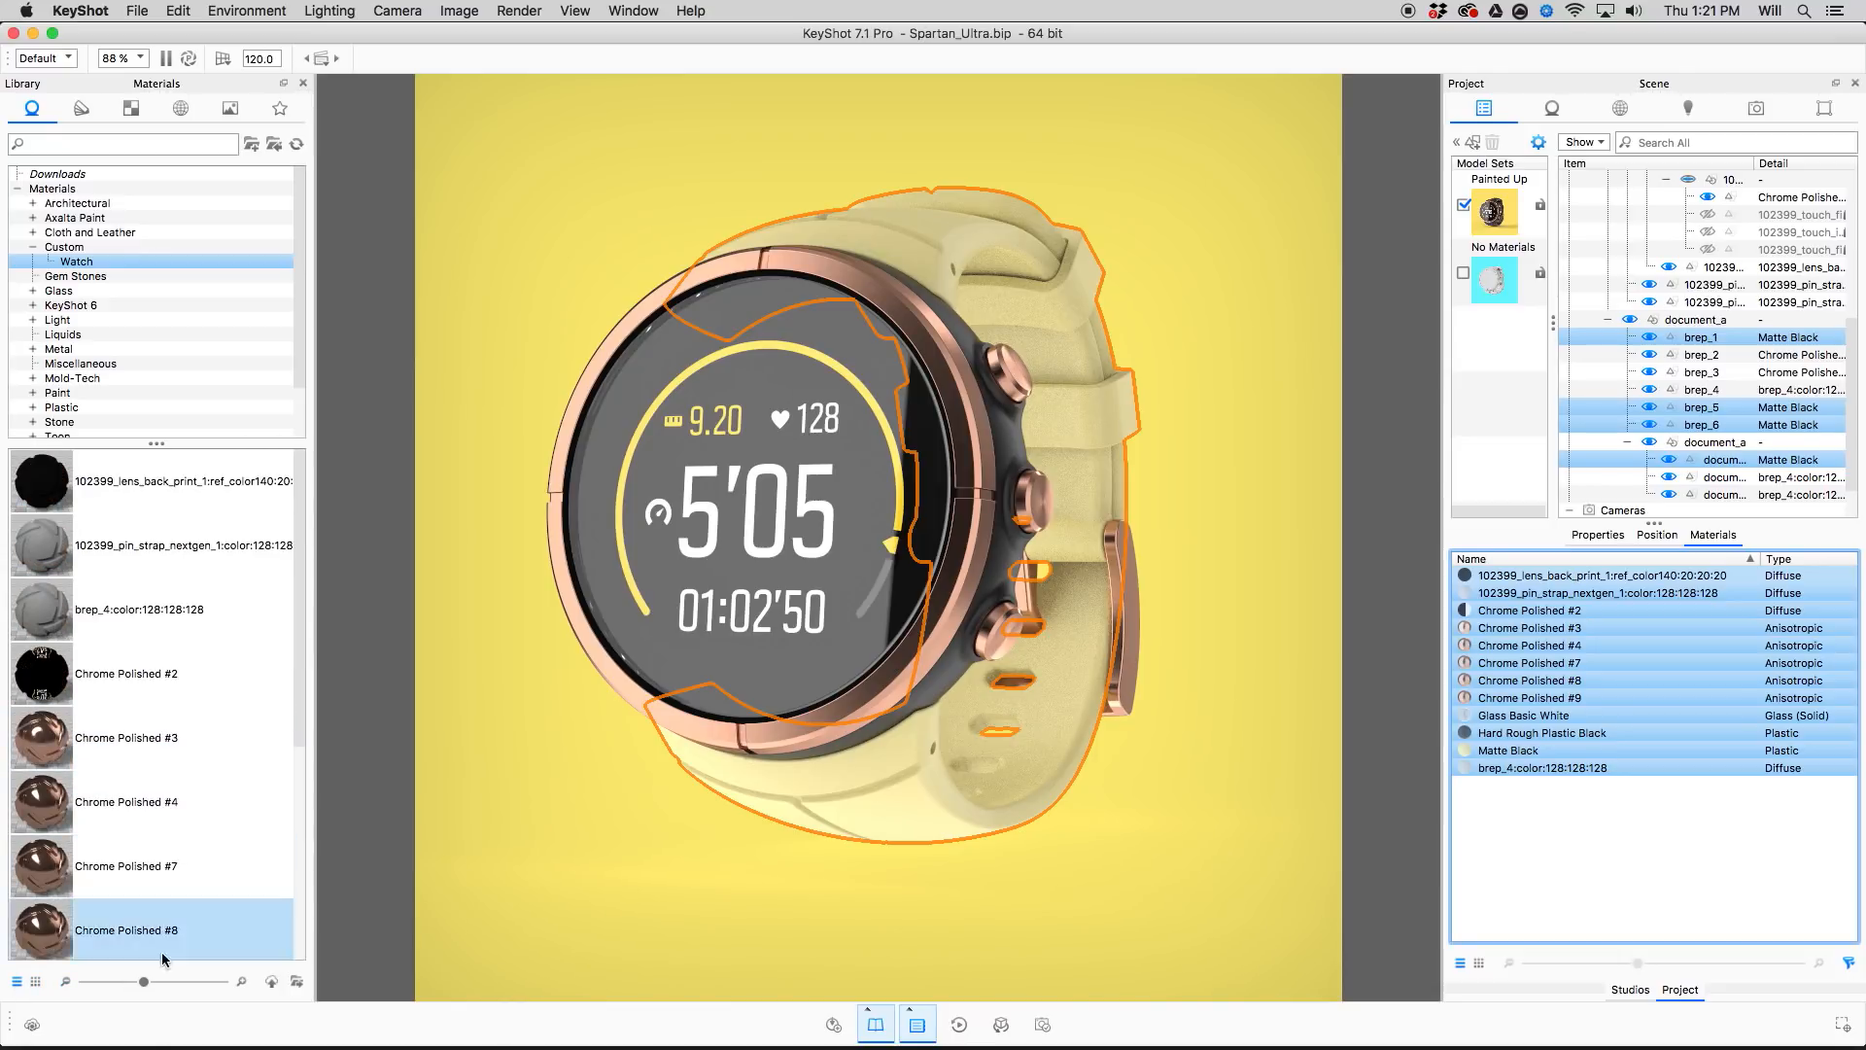
pyautogui.moveTo(145, 984); pyautogui.dragTo(103, 984)
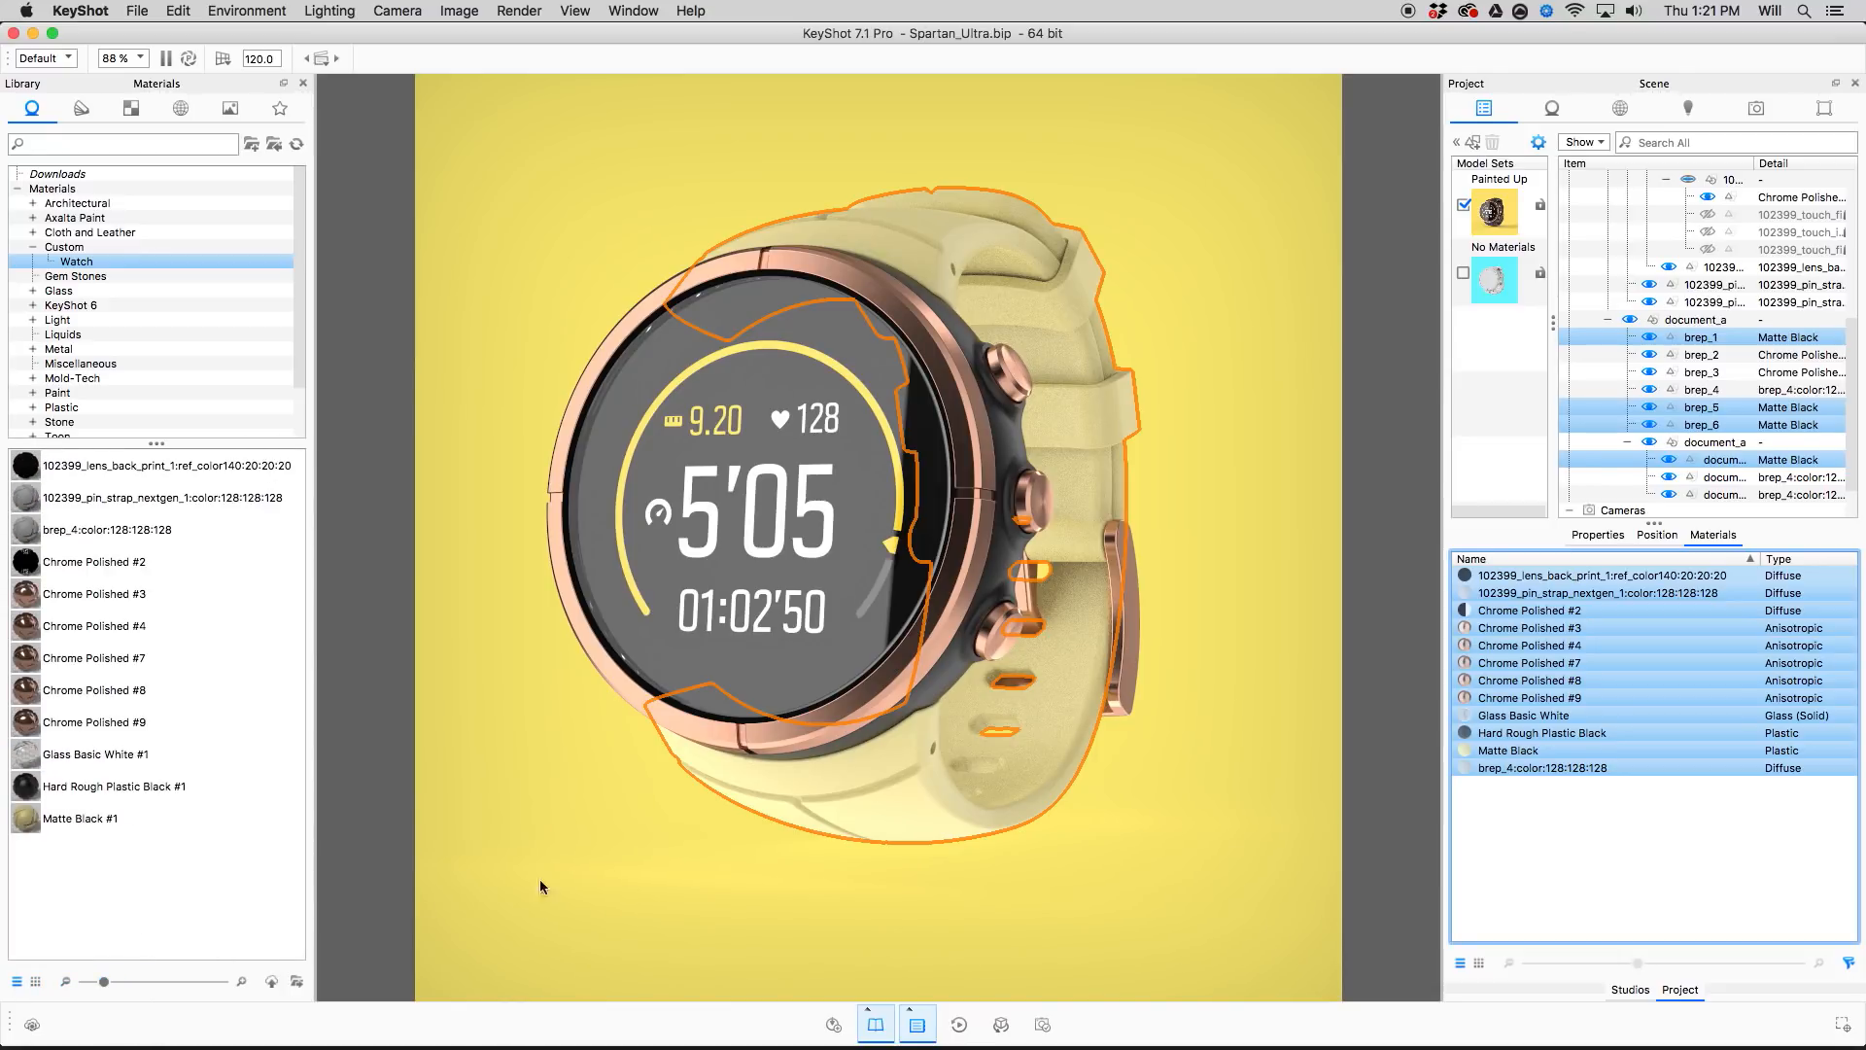
# Clear the multiple material selection and show the strap's Matte Black material properties above the slightly shortened scene material list.
pyautogui.click(1689, 840)
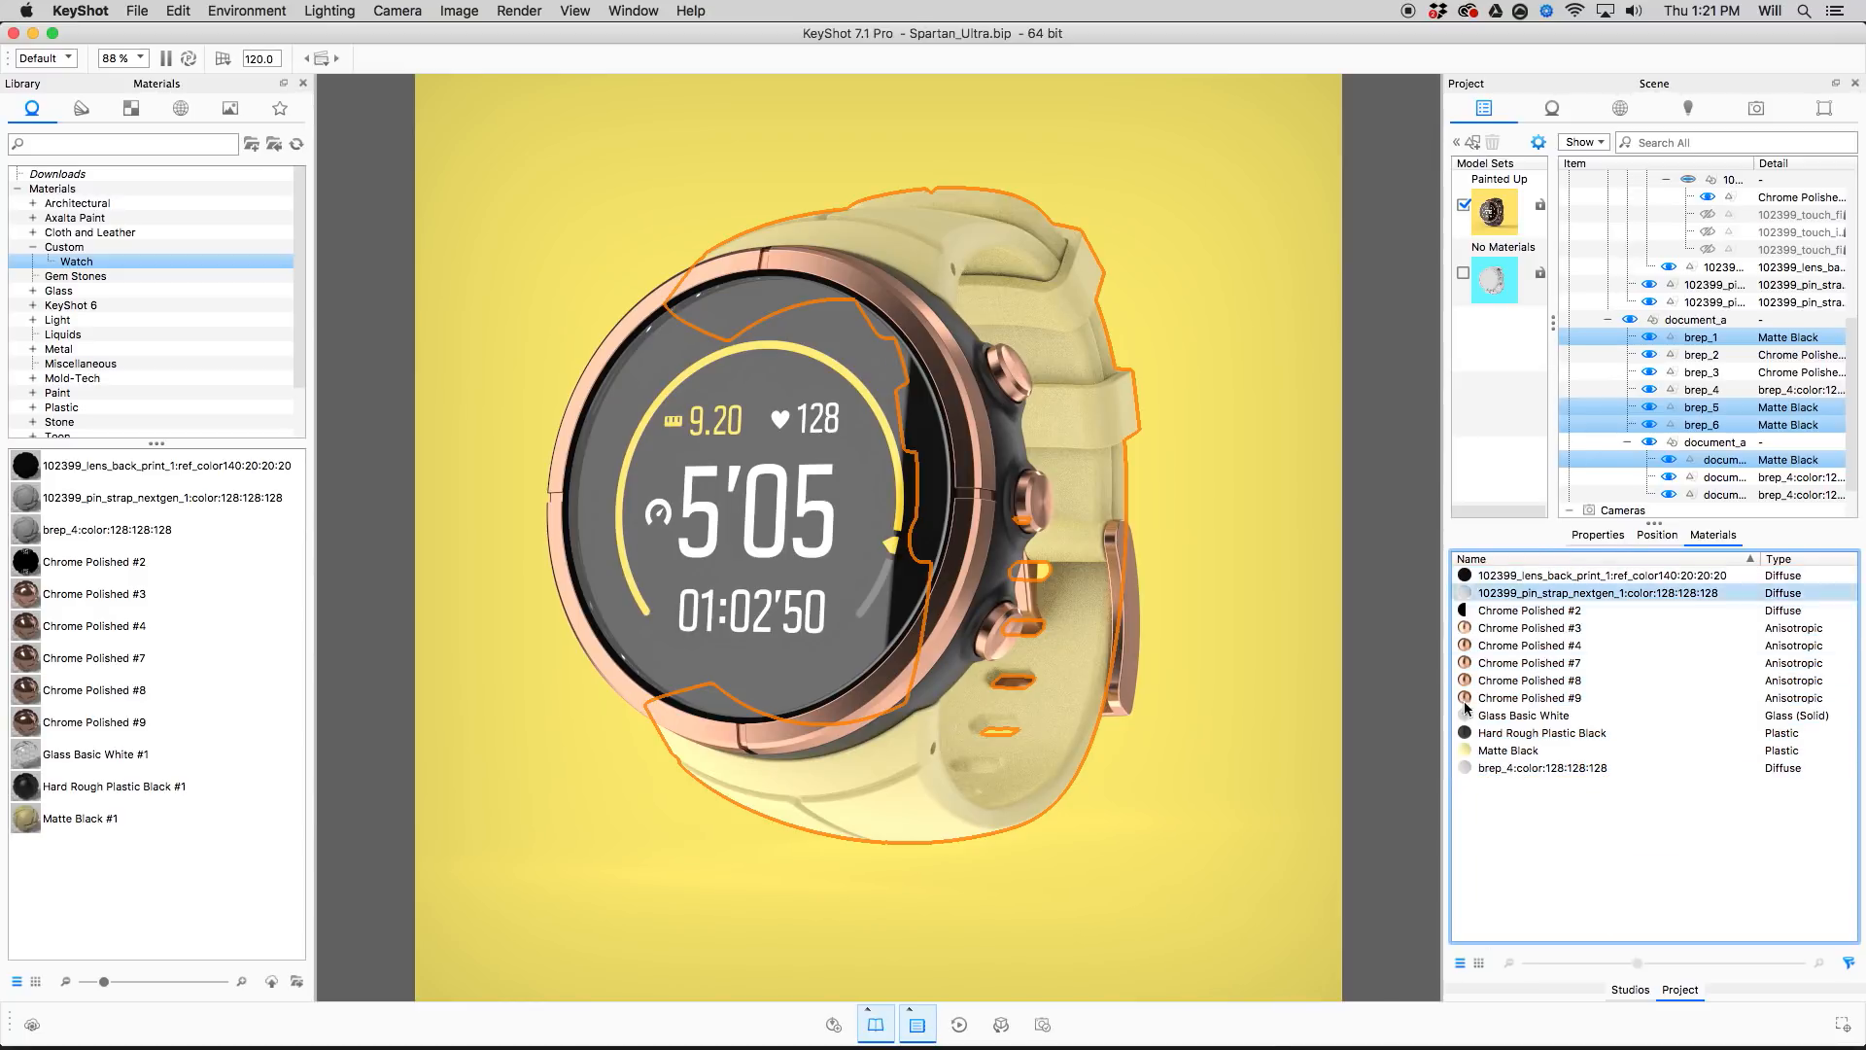
pyautogui.click(1552, 108)
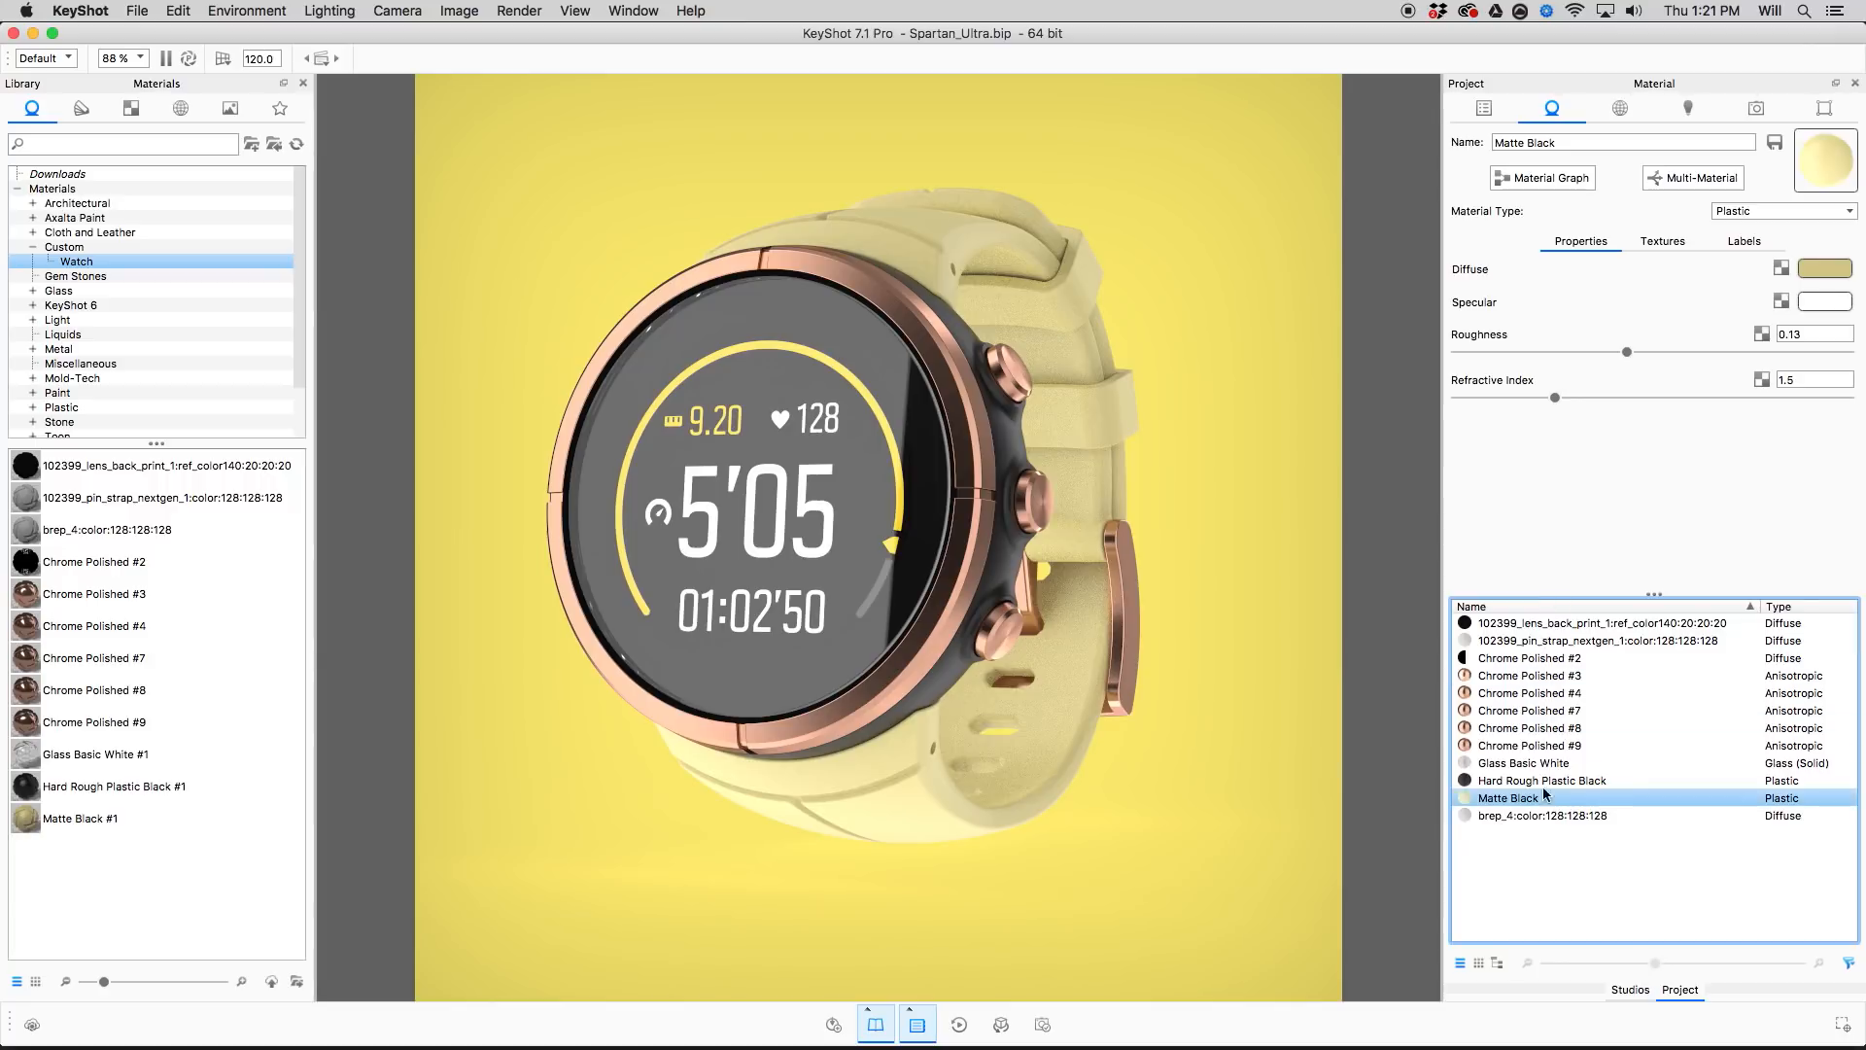
pyautogui.moveTo(1656, 595); pyautogui.dragTo(1661, 614)
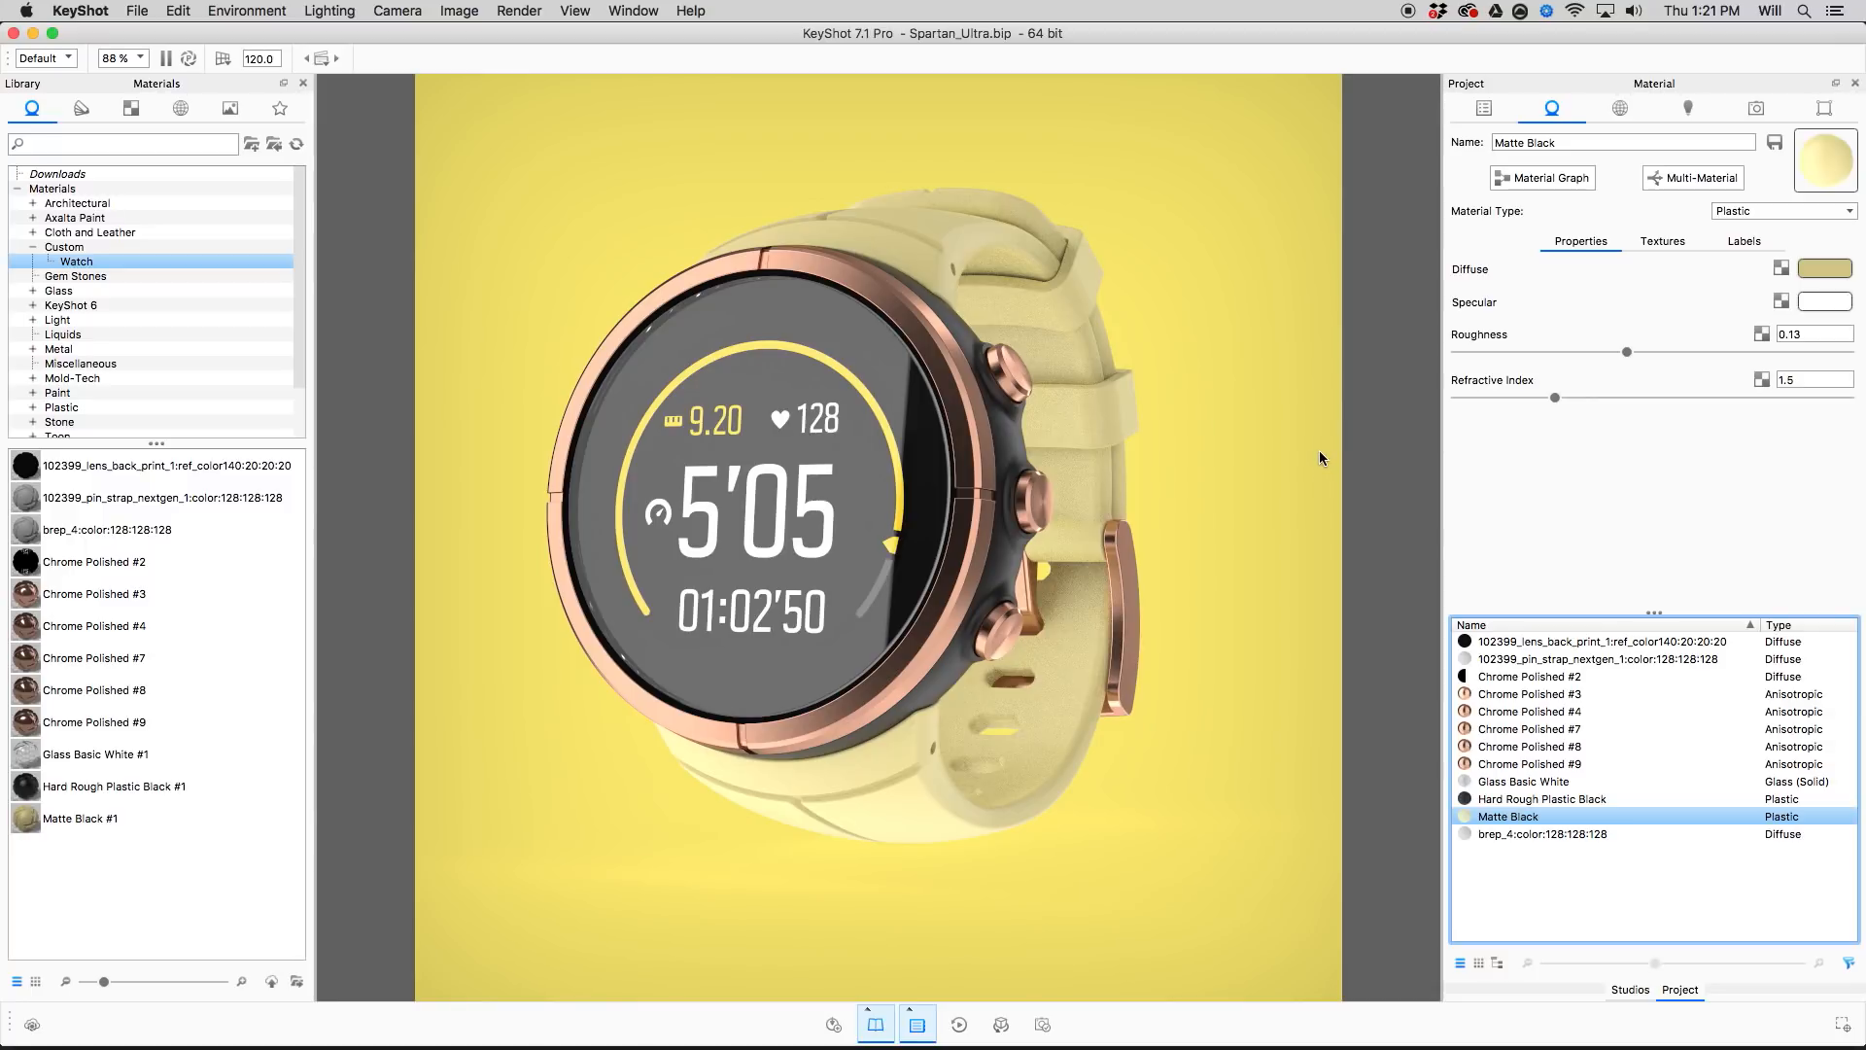
pyautogui.press('super+Tab')
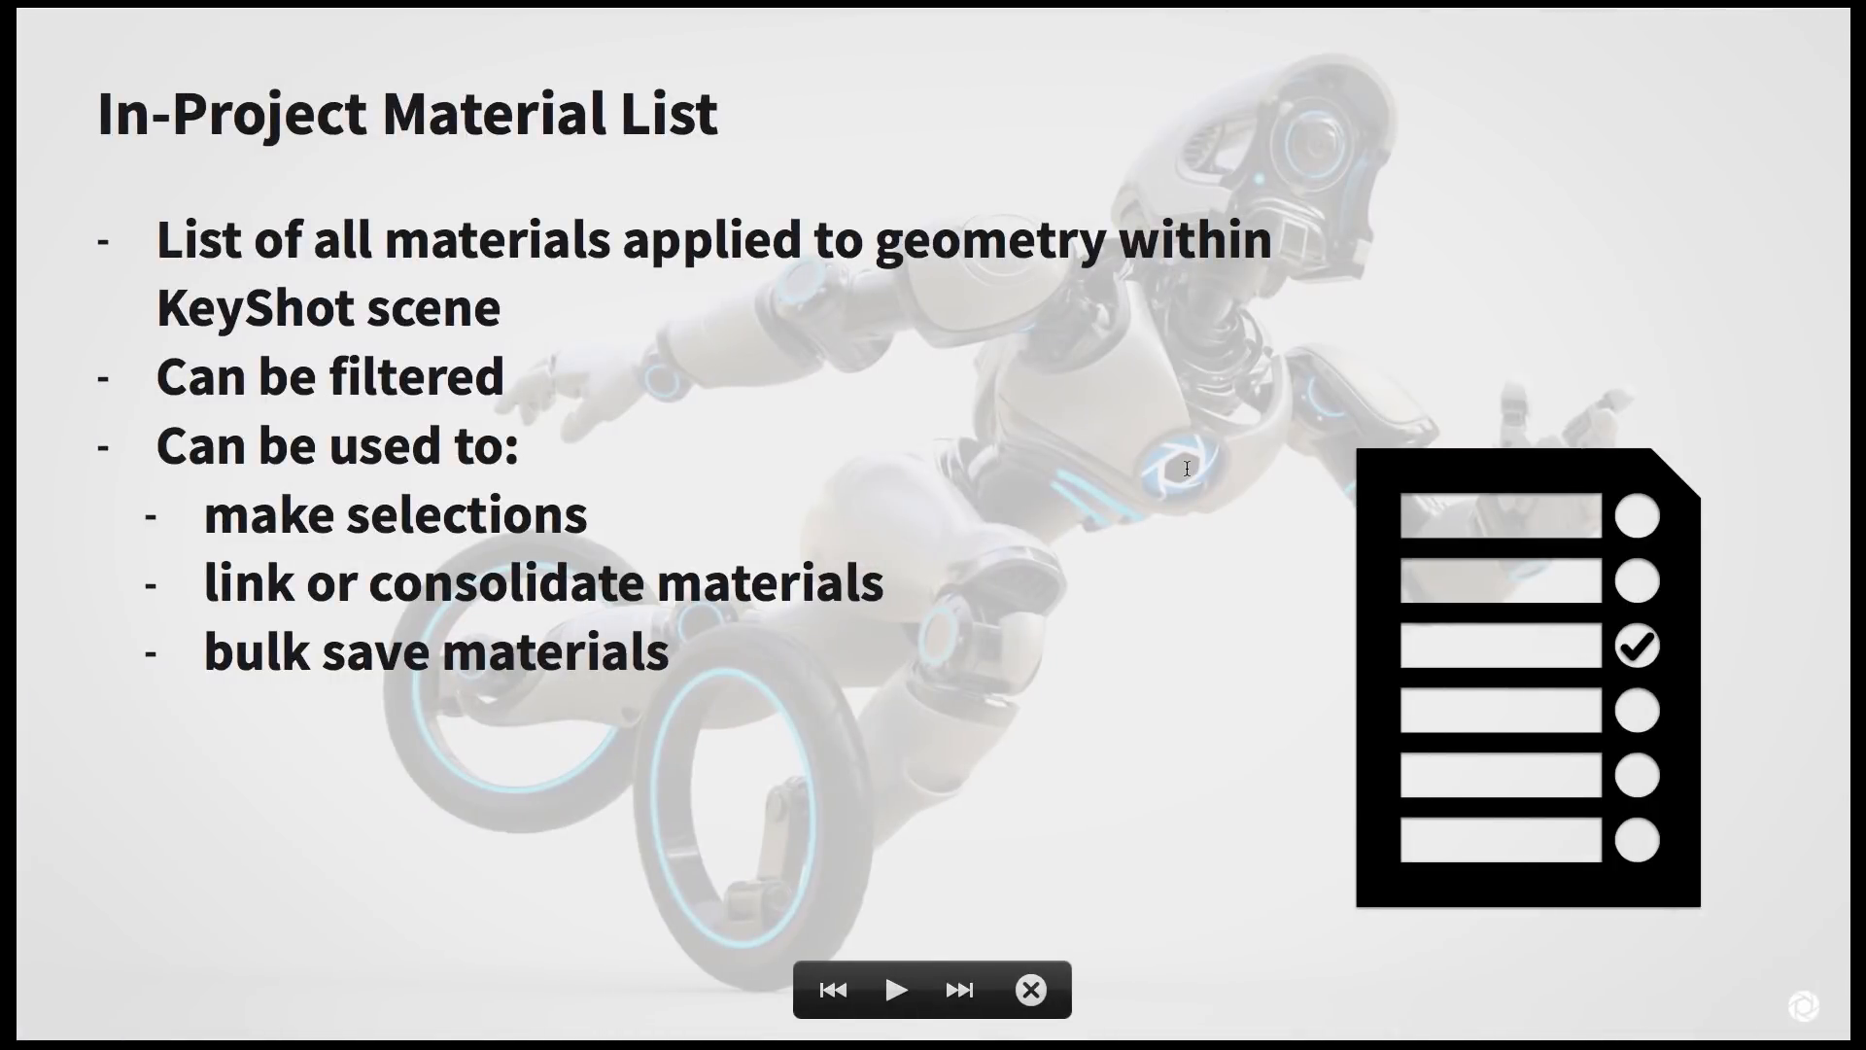
pyautogui.press('Right')
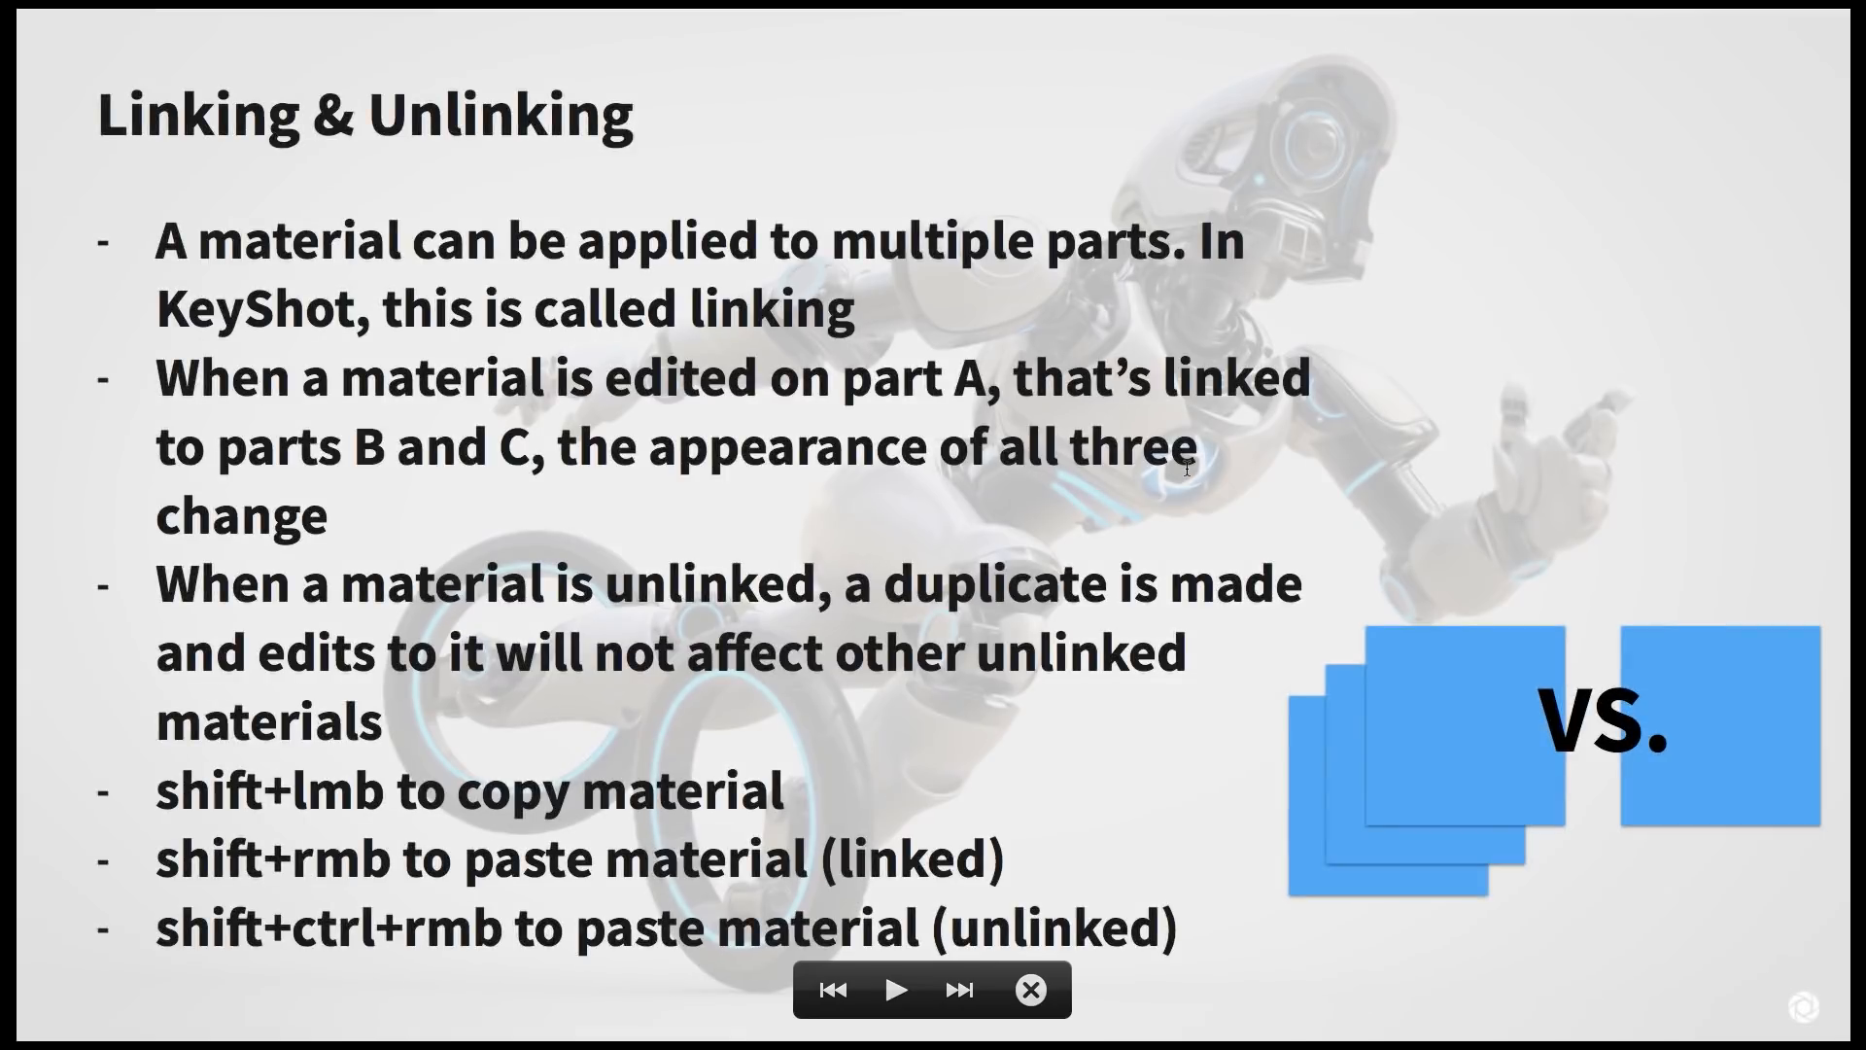
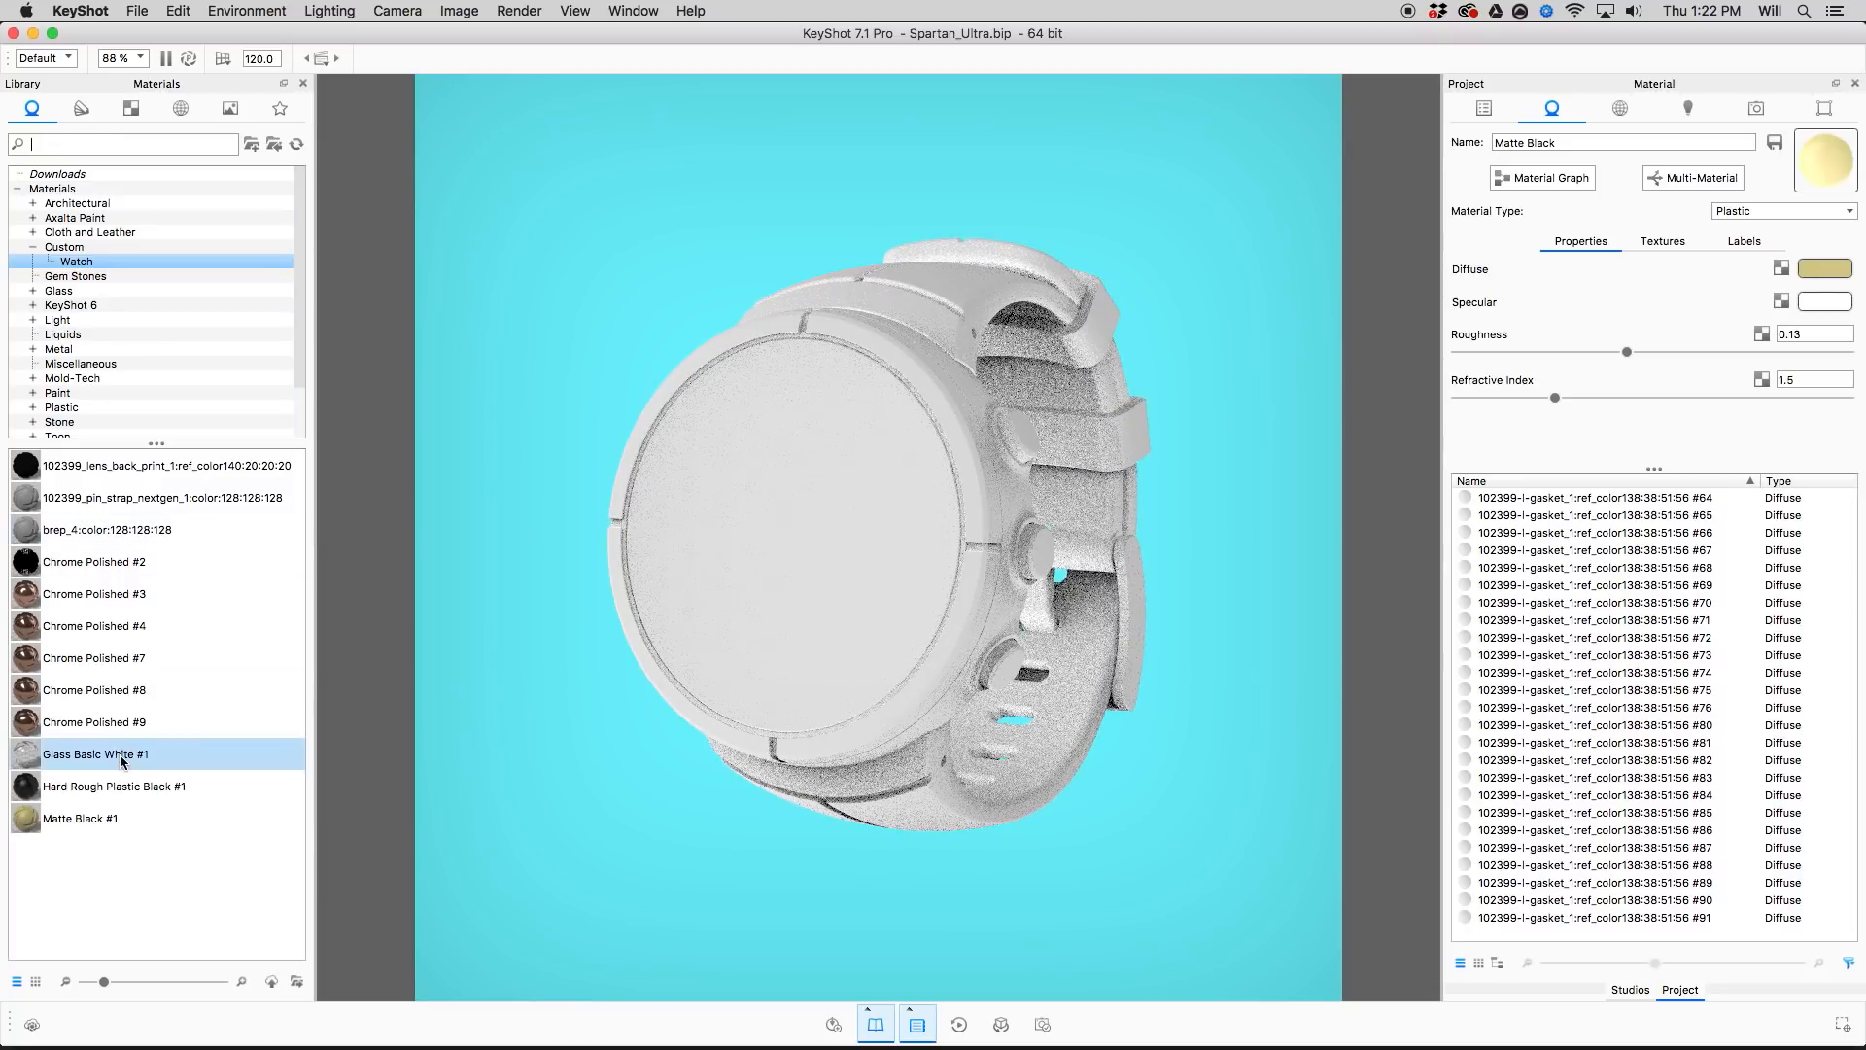
# Apply Glass Basic White #1 from the Watch library folder to the watch face and Matte Black #1 to the upper strap.
pyautogui.moveTo(121, 759); pyautogui.dragTo(727, 589)
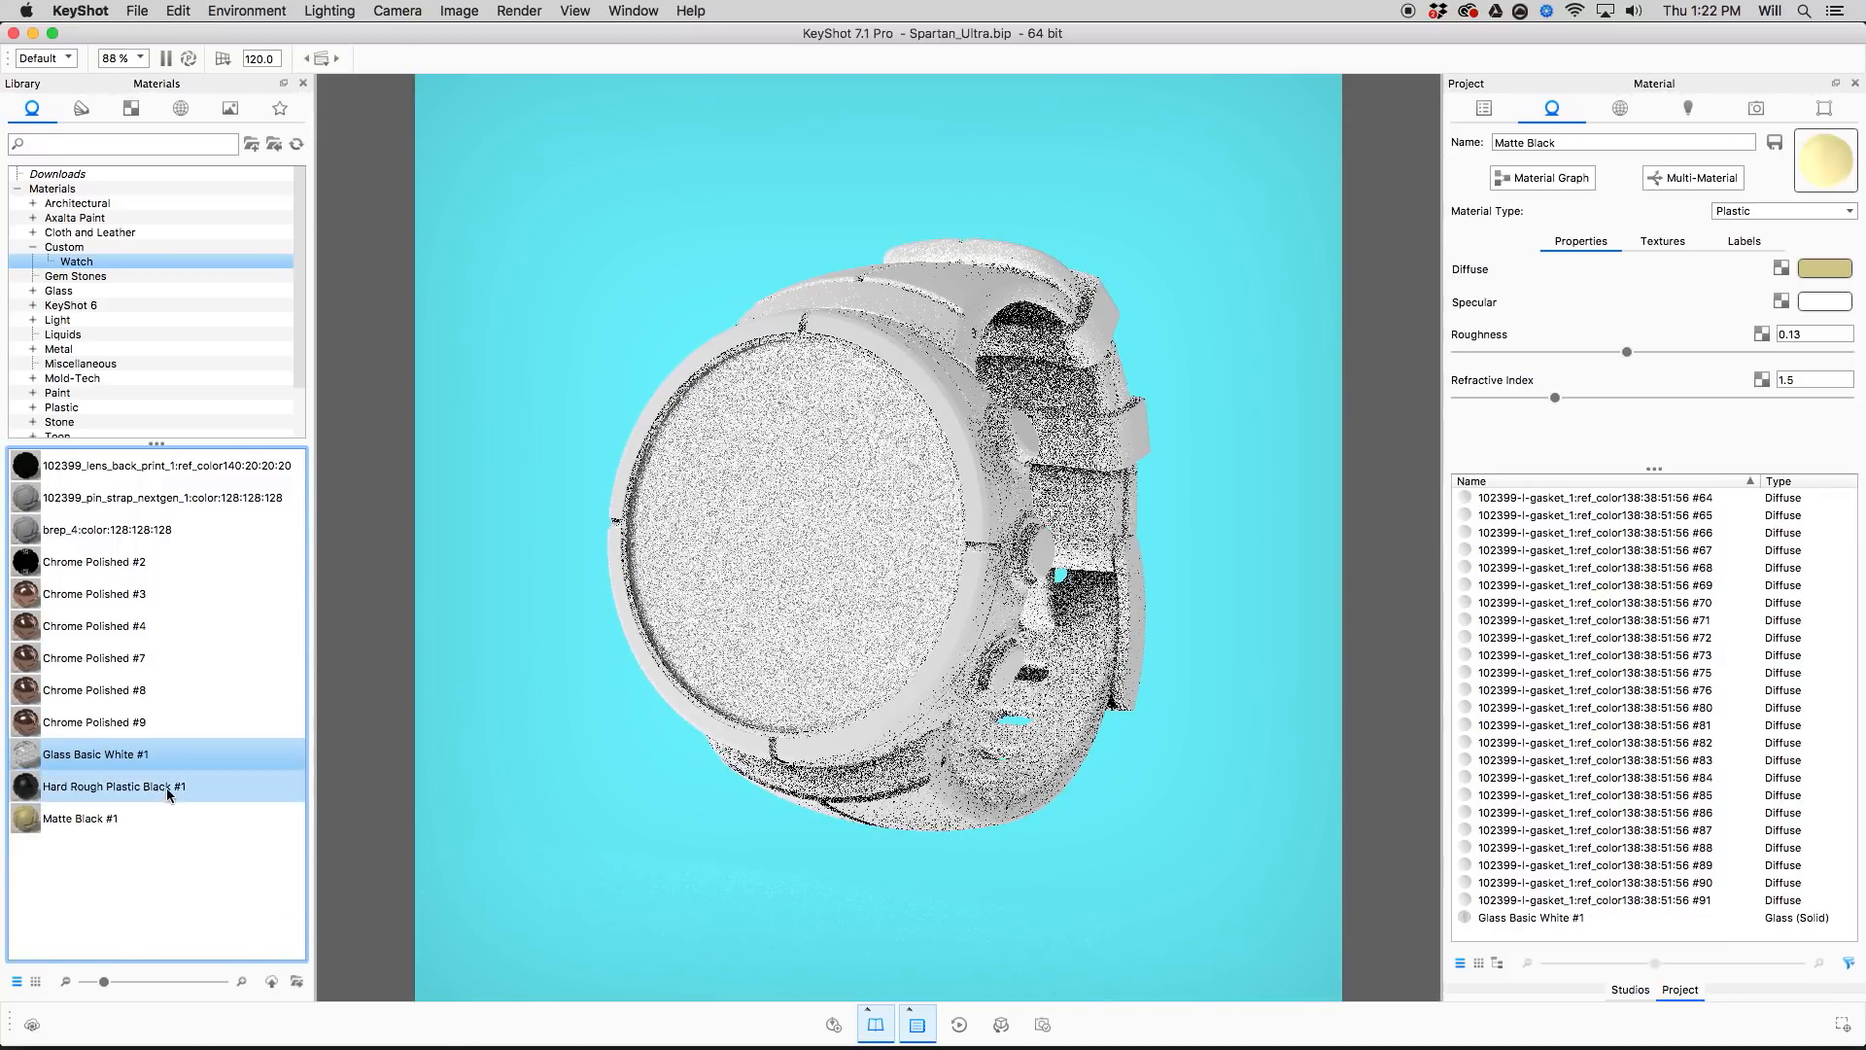
pyautogui.moveTo(95, 818); pyautogui.dragTo(890, 306)
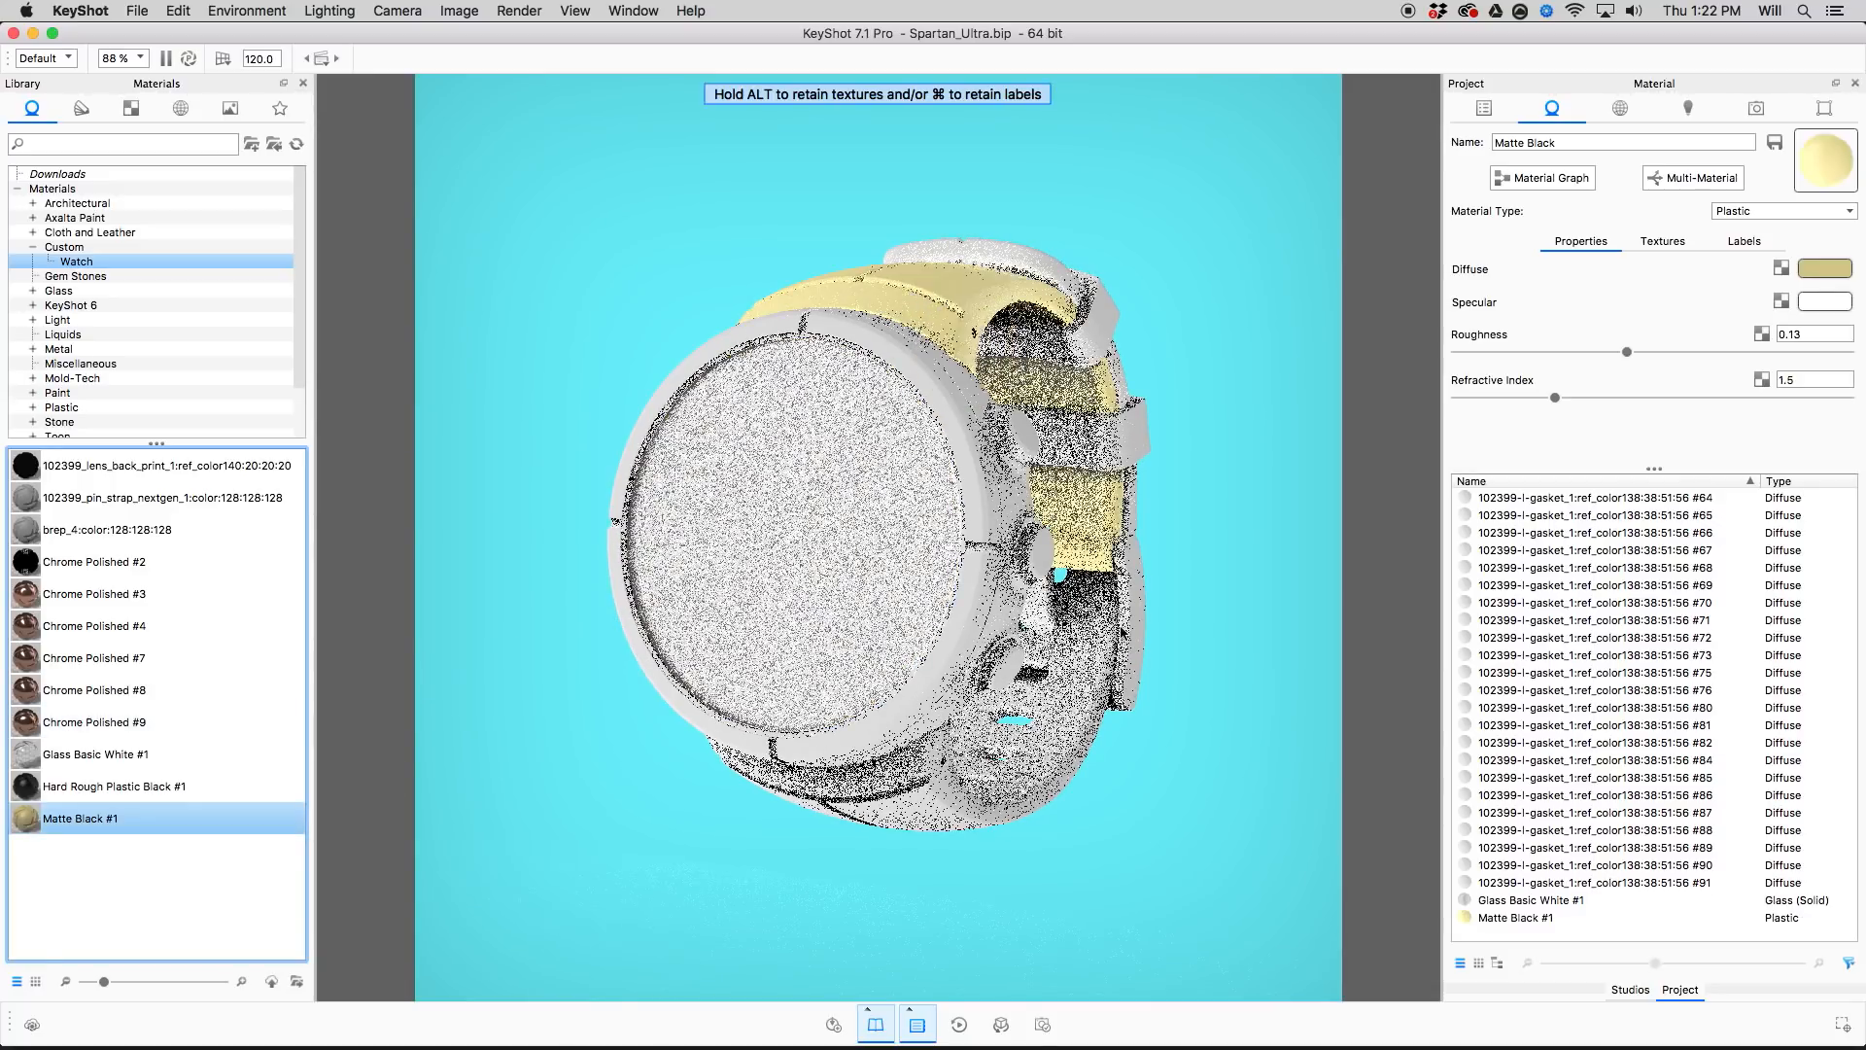
# Set the diffuse colour of the strap's Matte Black #1 material to dark grey with 0% saturation and 26% value.
pyautogui.moveTo(1076, 605); pyautogui.dragTo(1061, 605)
pyautogui.doubleClick(983, 289)
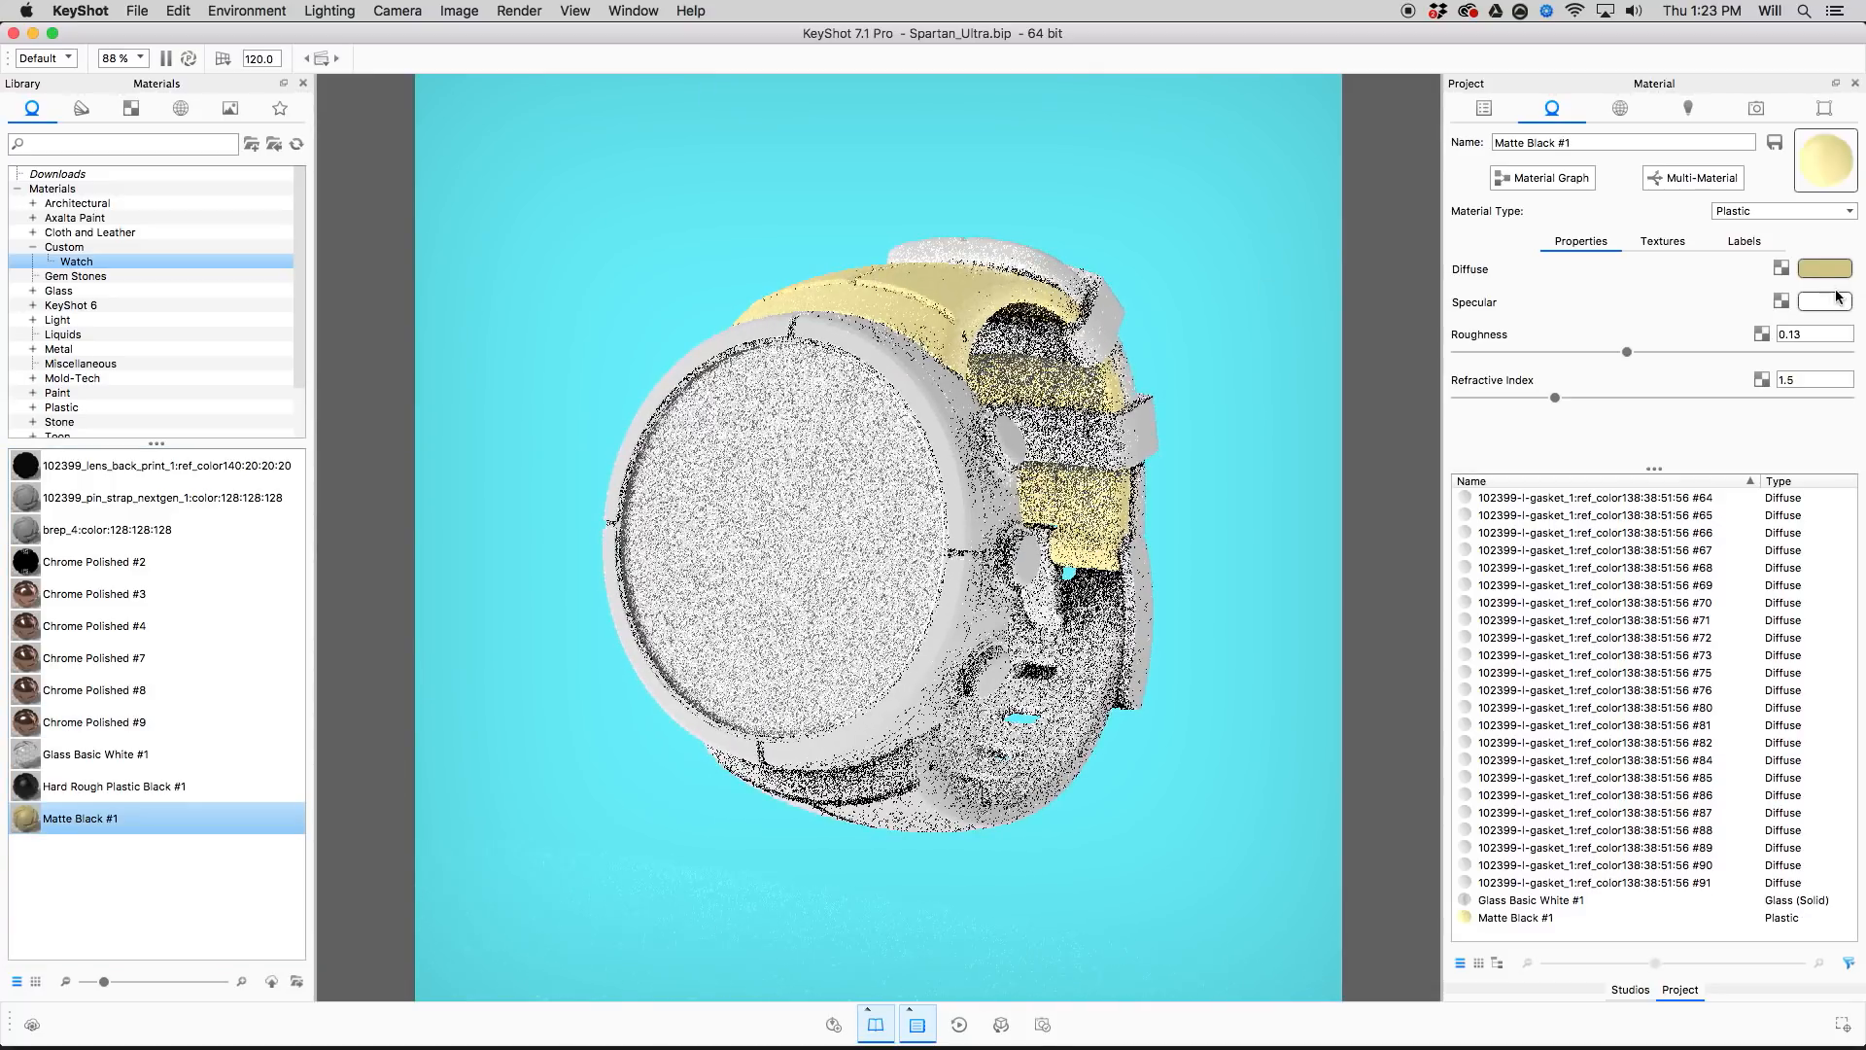
pyautogui.click(1826, 269)
pyautogui.moveTo(1233, 270); pyautogui.dragTo(1151, 352)
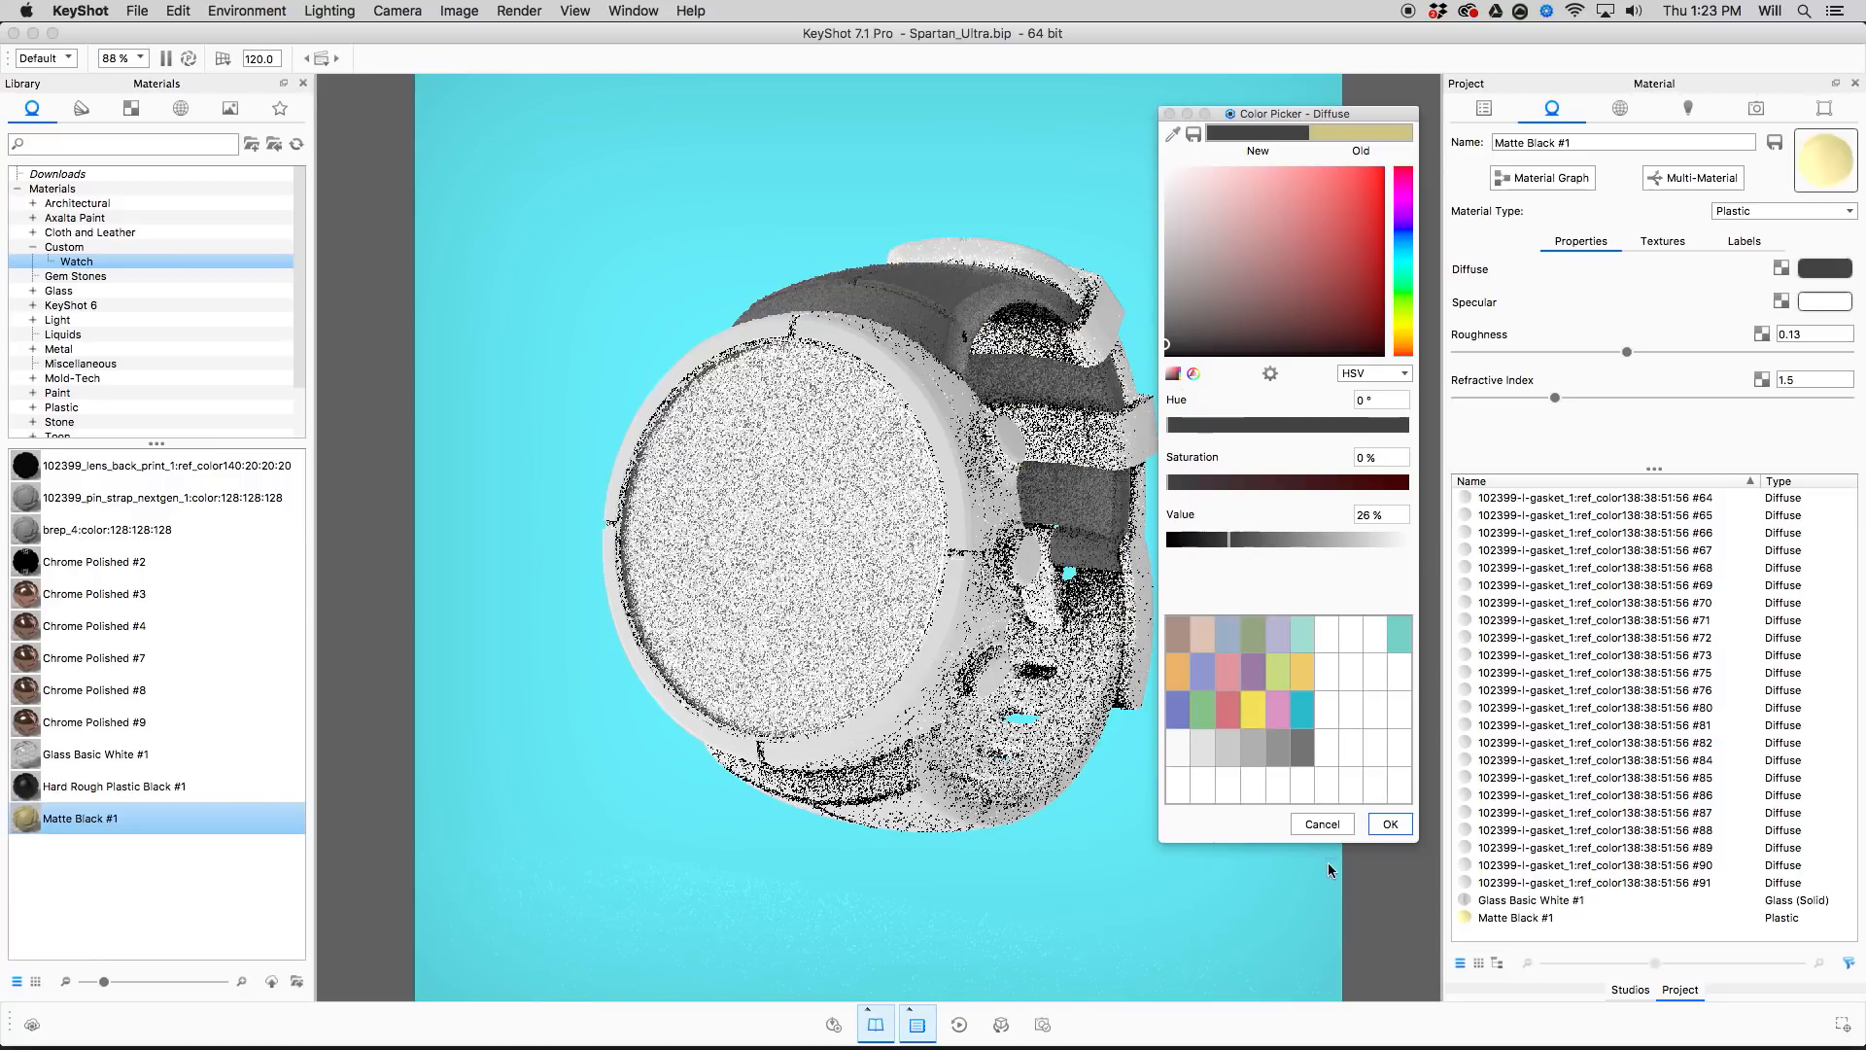
pyautogui.click(1391, 823)
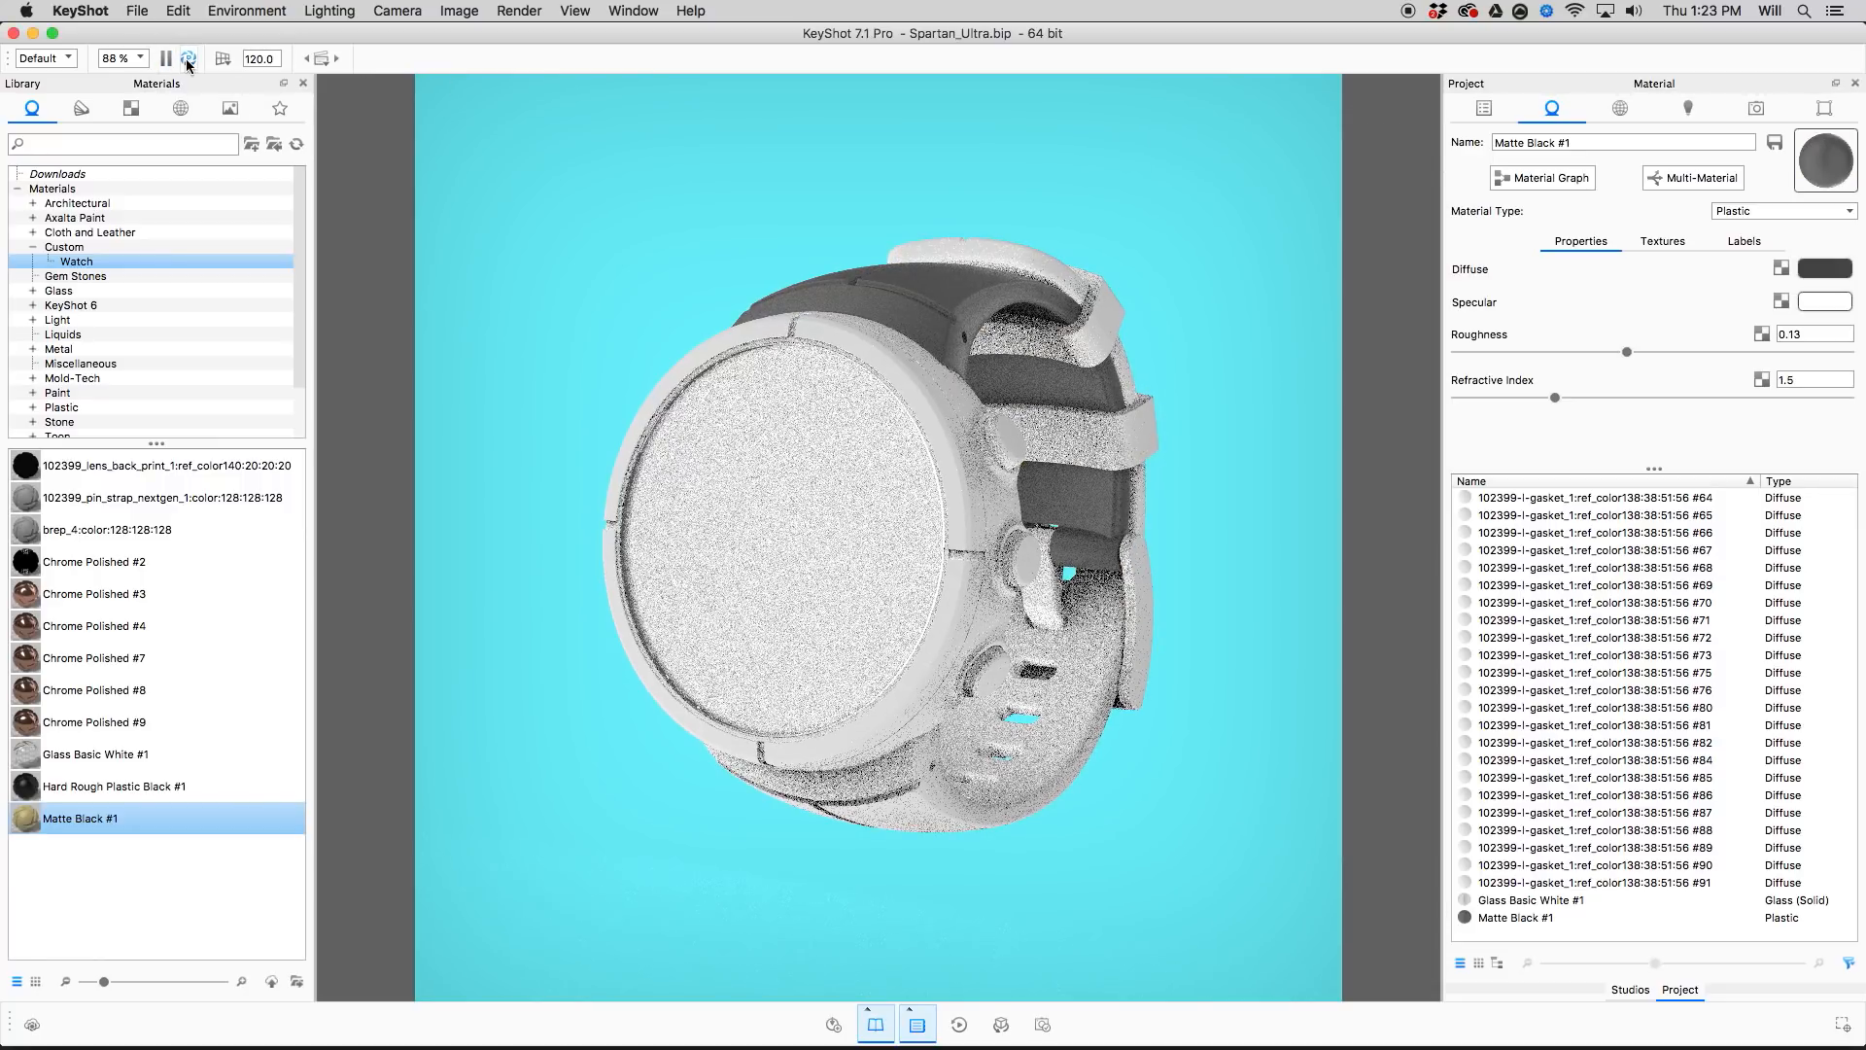
# Paste the dark Matte Black #1 material, linked, onto the other half of the strap.
pyautogui.moveTo(1045, 420); pyautogui.dragTo(1035, 473)
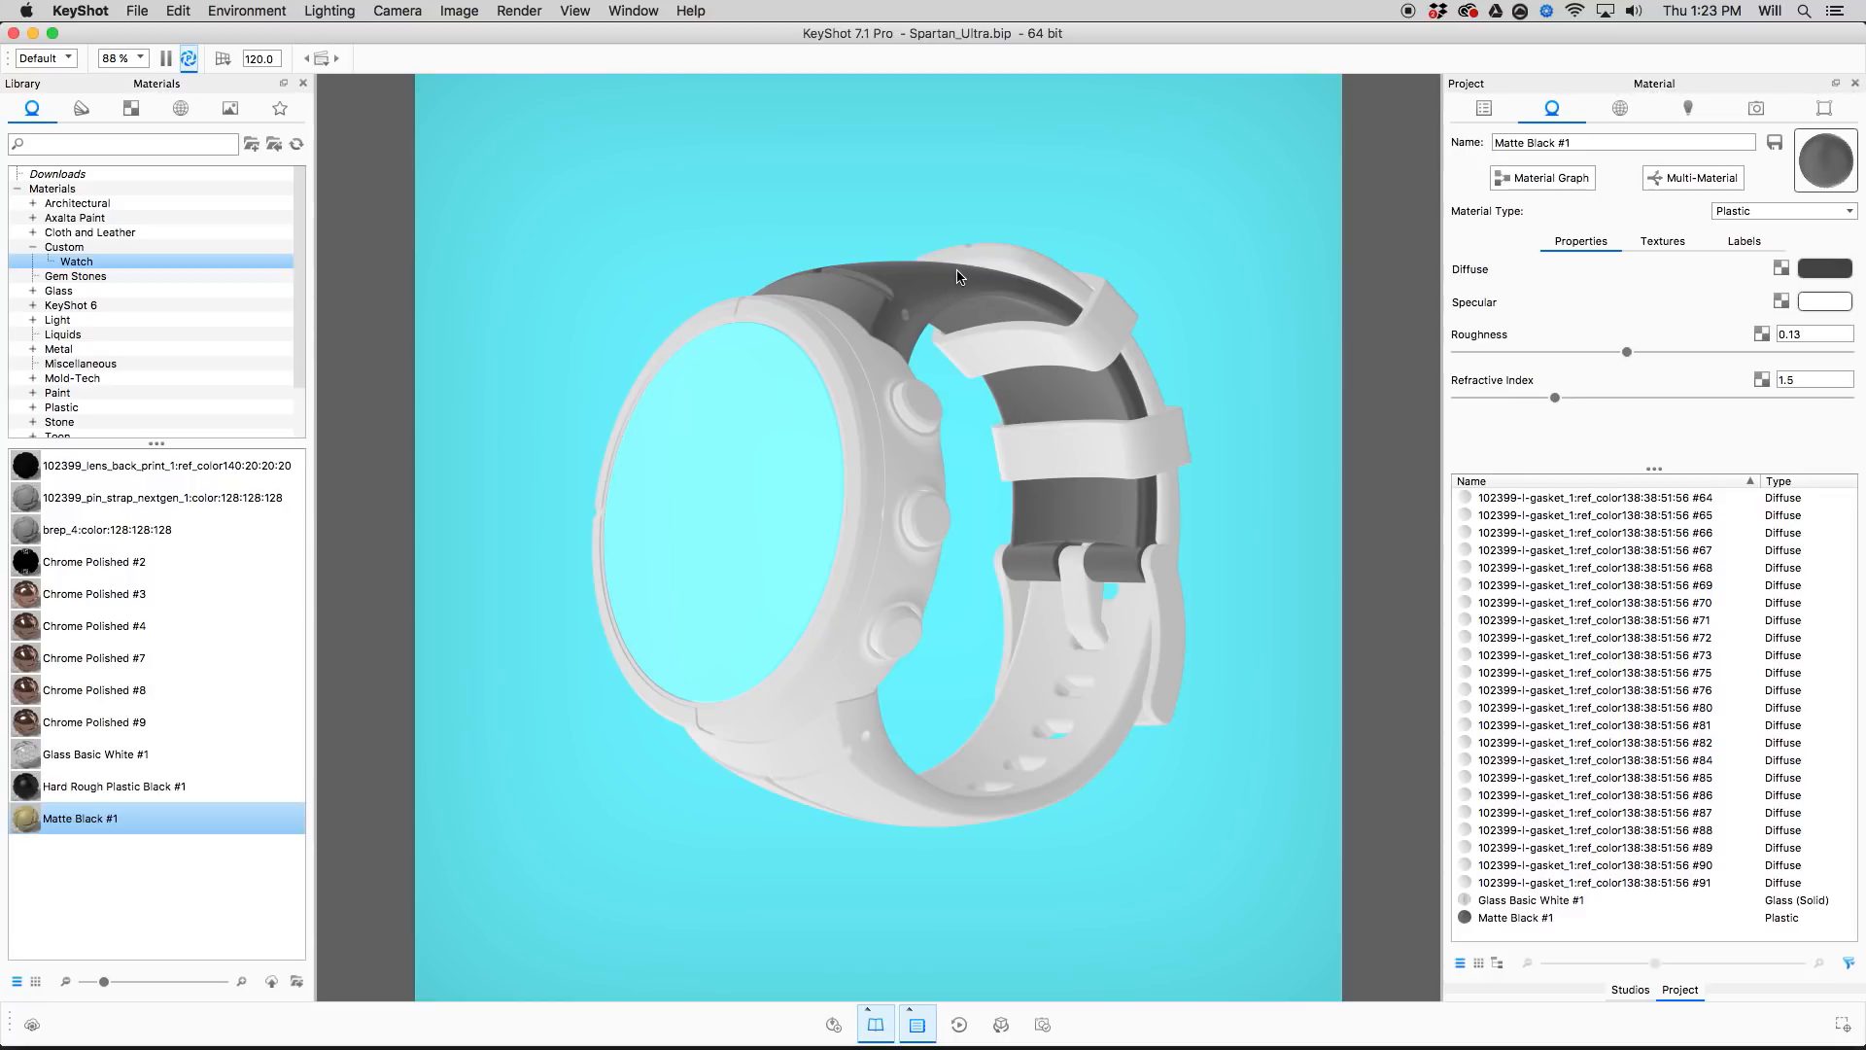
pyautogui.keyDown('shift'); pyautogui.rightClick(1013, 256); pyautogui.keyUp('shift')
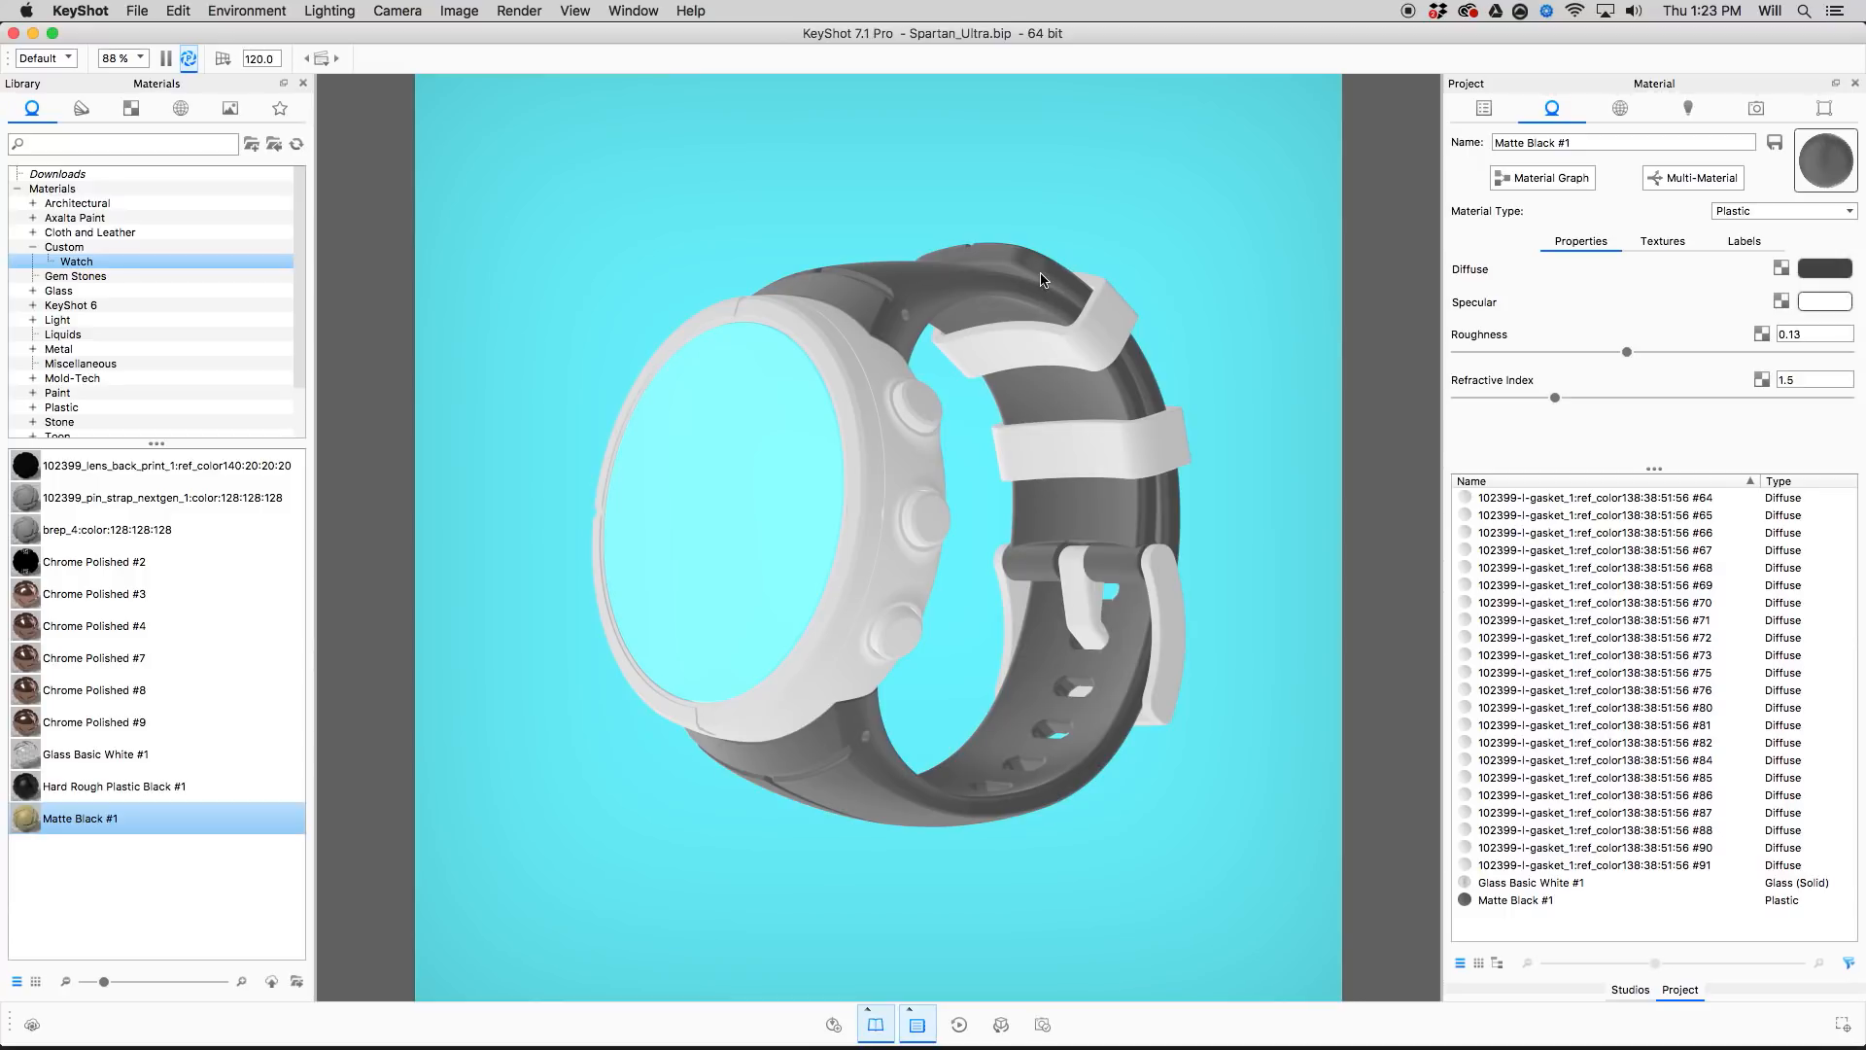
# Paste the strap's dark Matte Black material as unlinked copies onto the two white strap loops.
pyautogui.click(1544, 902)
pyautogui.keyDown('shift'); pyautogui.rightClick(1100, 319); pyautogui.keyUp('shift')
pyautogui.keyDown('shift'); pyautogui.rightClick(1151, 447); pyautogui.keyUp('shift')
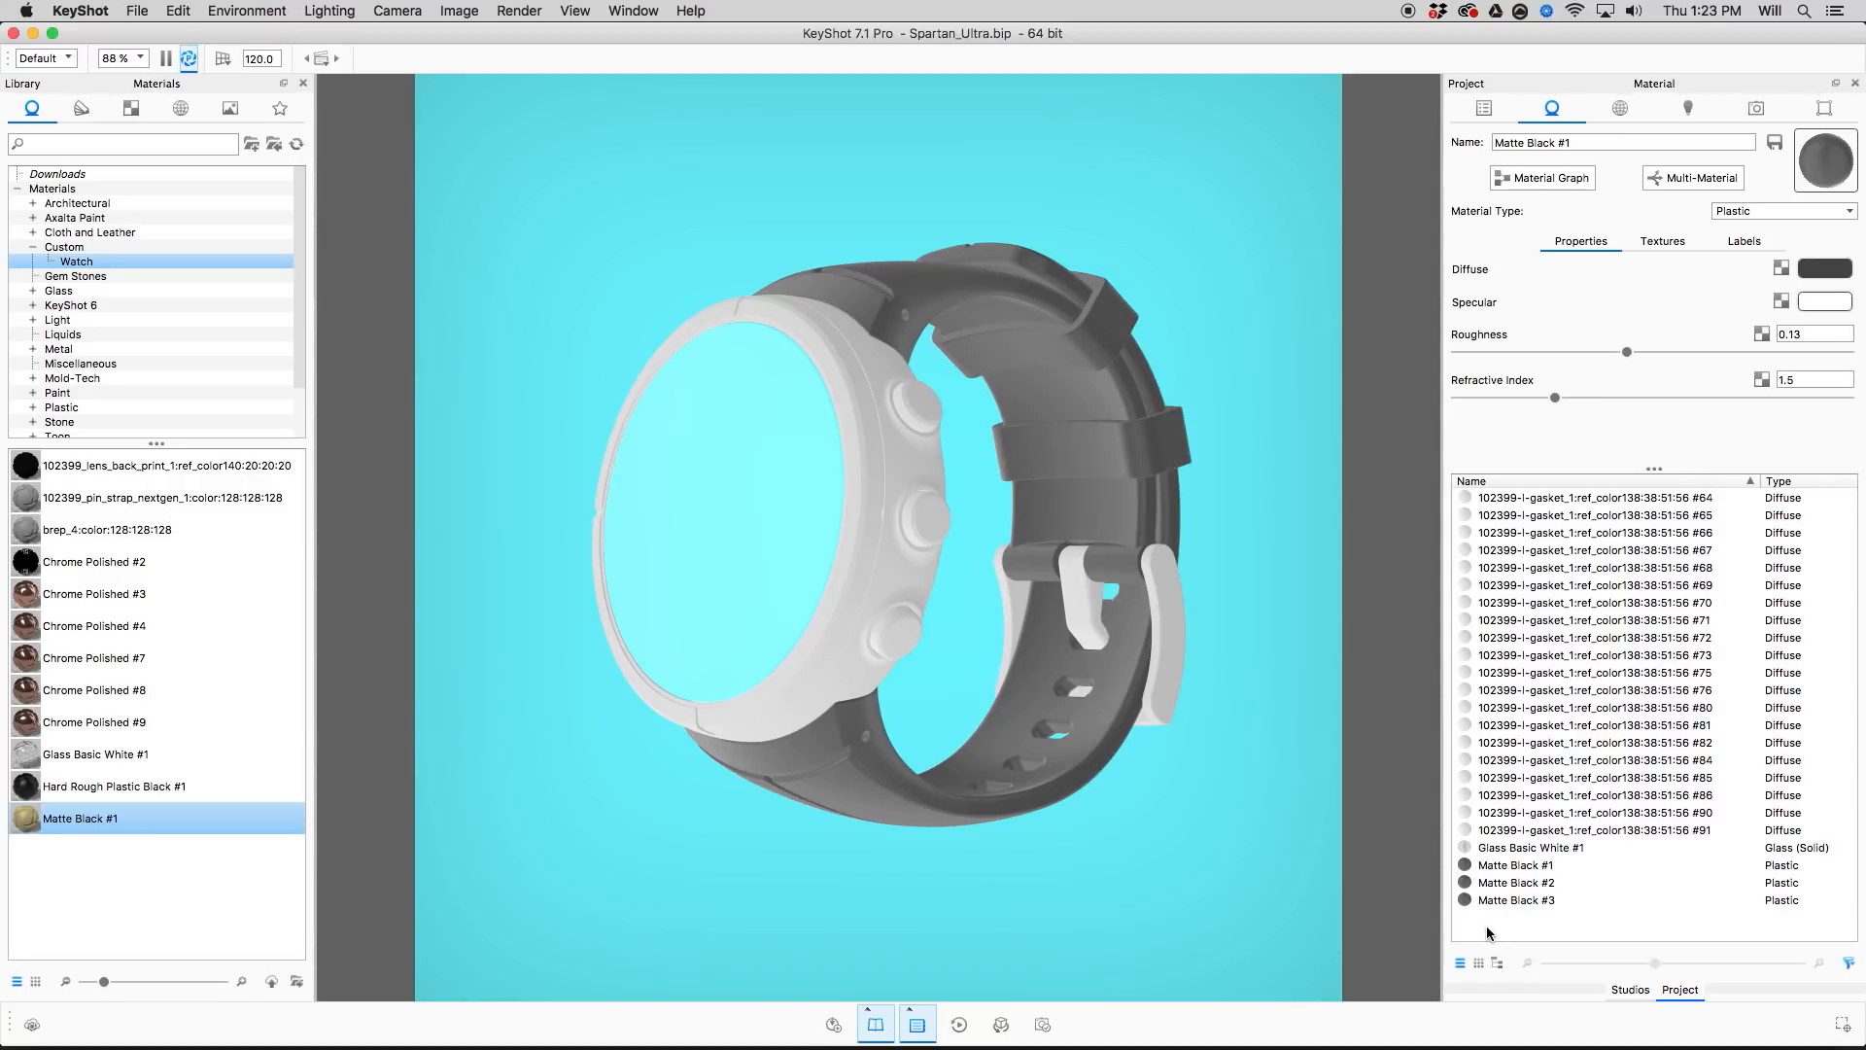
# Link the Matte Black #1, #2 and #3 scene materials into one shared material.
pyautogui.moveTo(1496, 902)
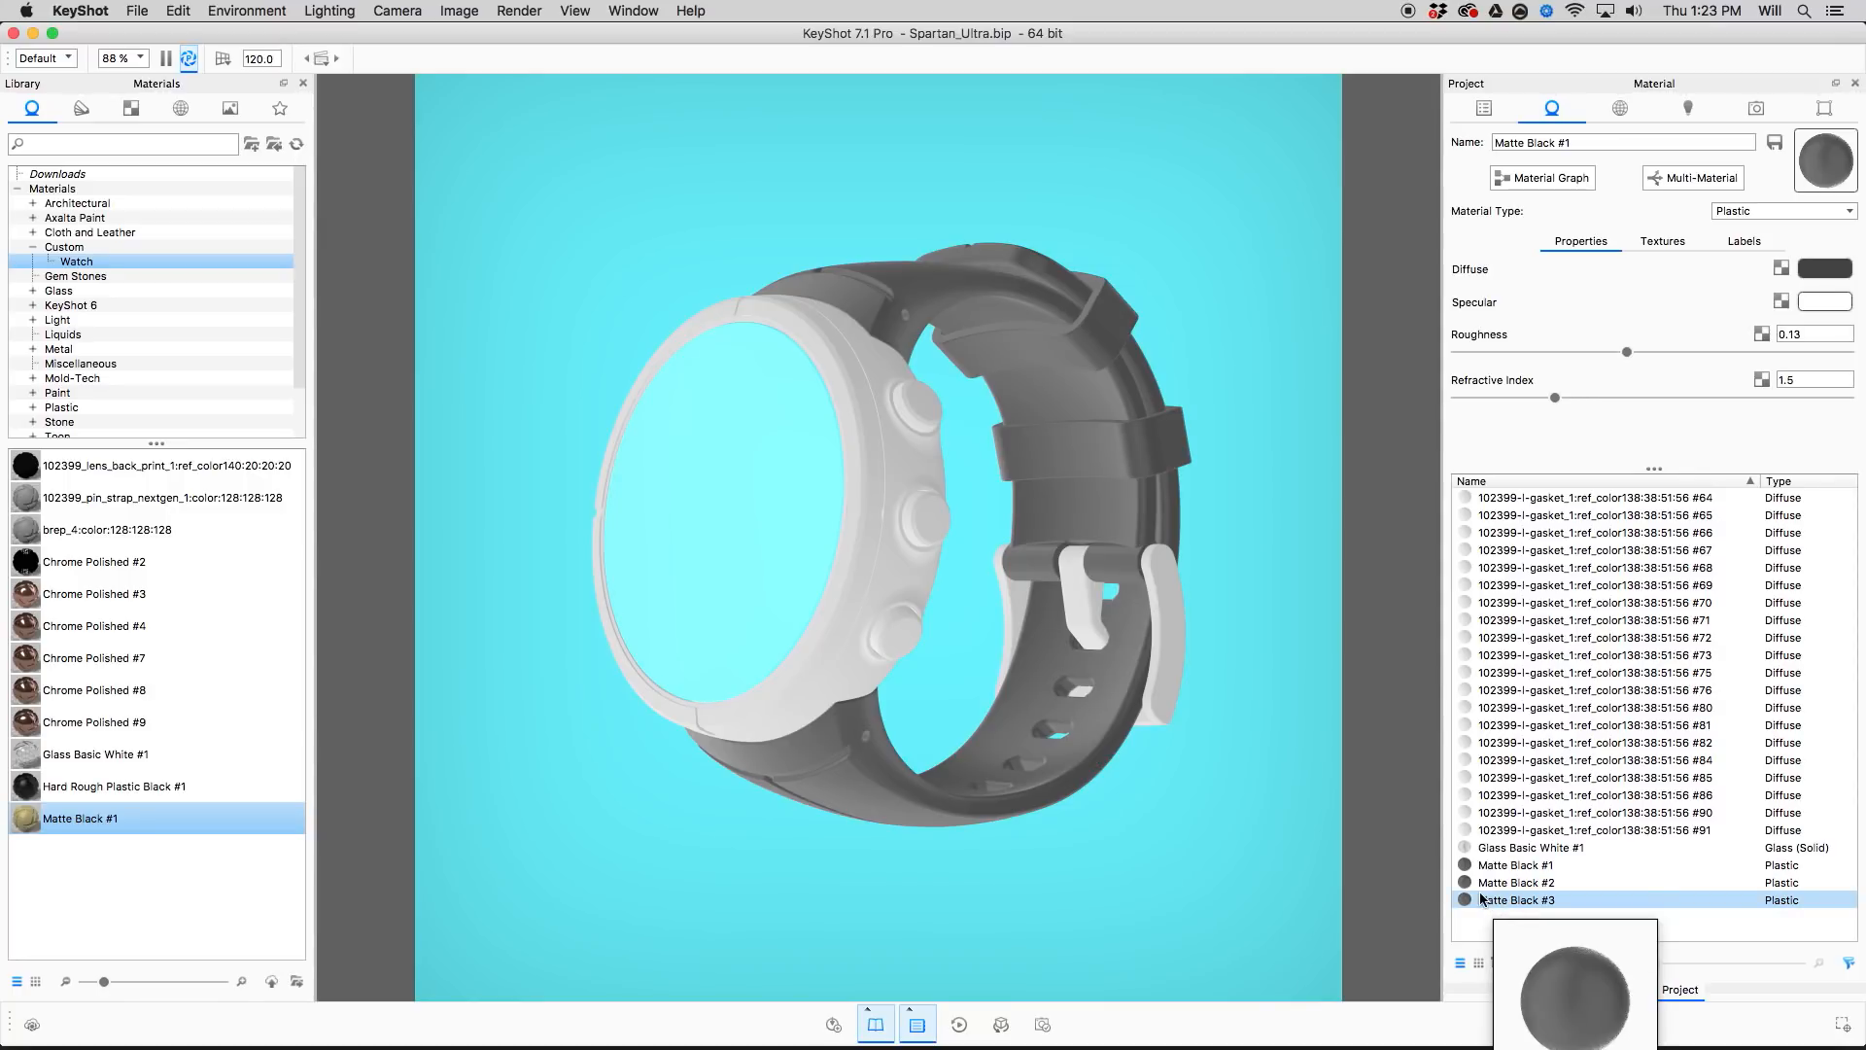
pyautogui.click(1511, 902)
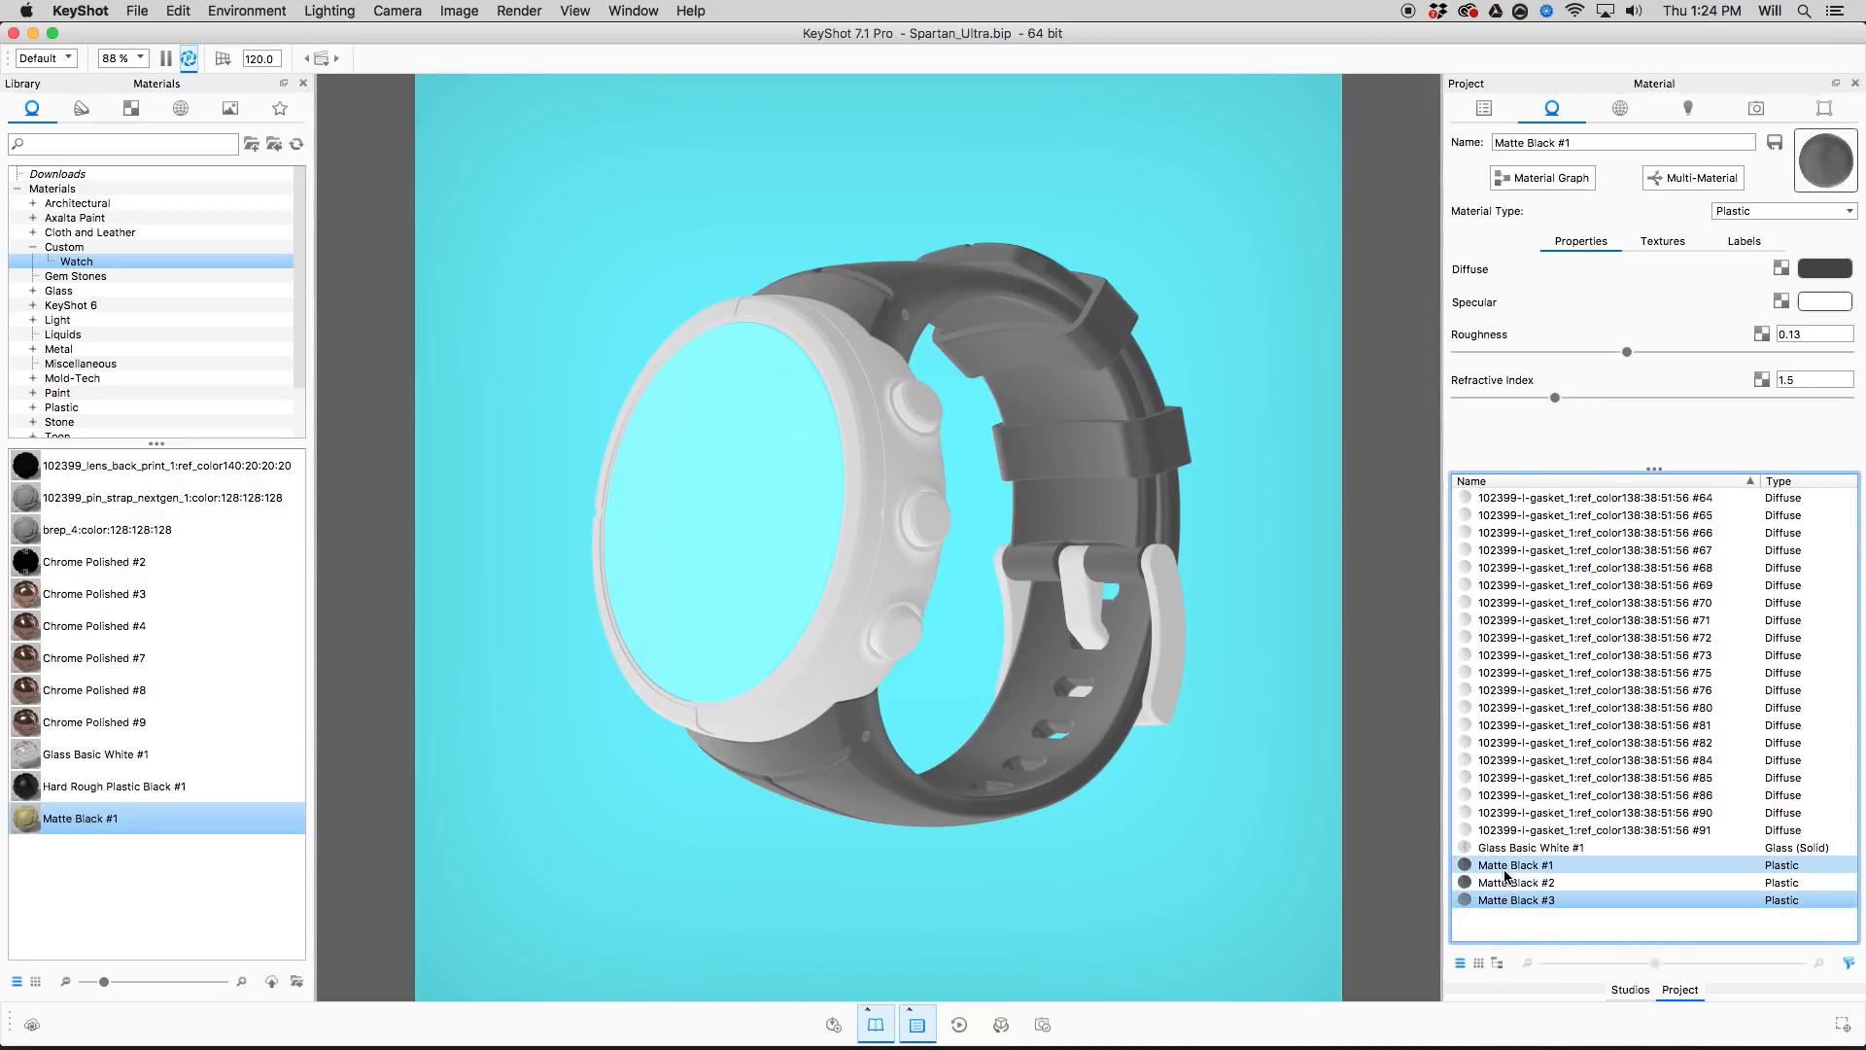
pyautogui.keyDown('shift'); pyautogui.click(1504, 868); pyautogui.keyUp('shift')
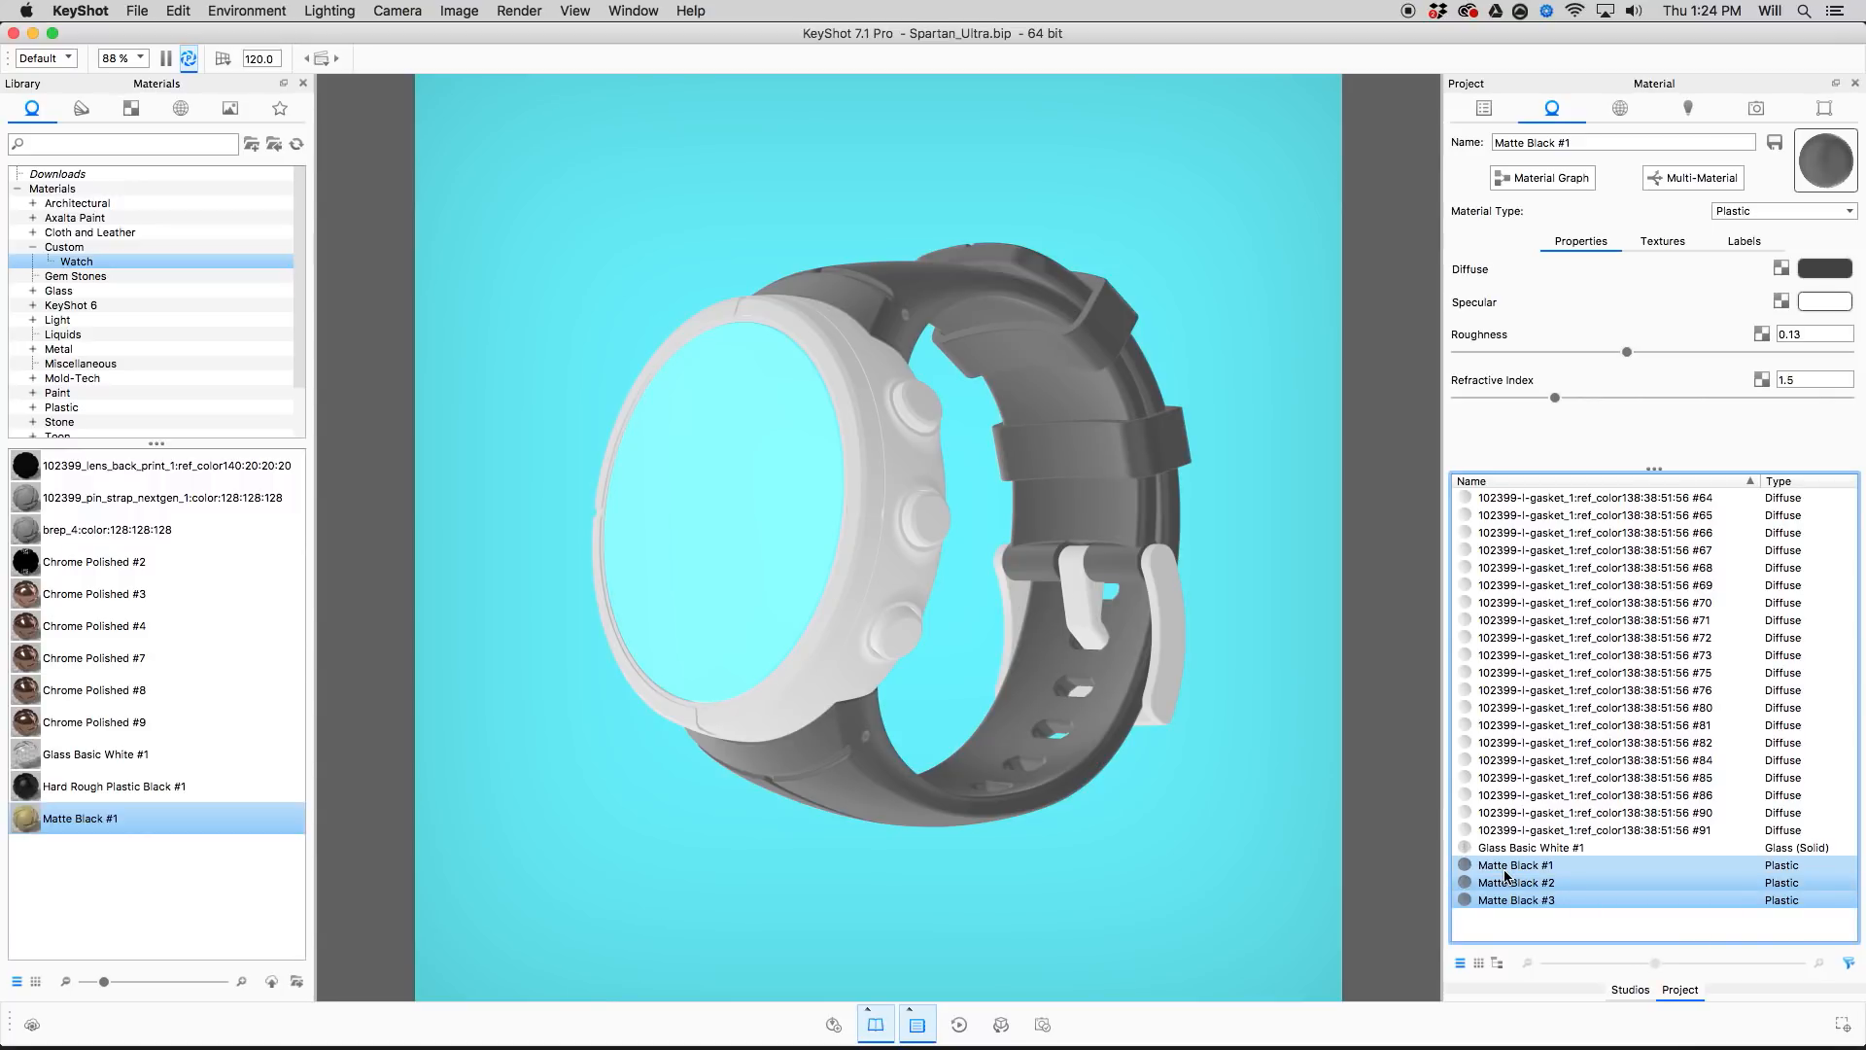
pyautogui.rightClick(1519, 868)
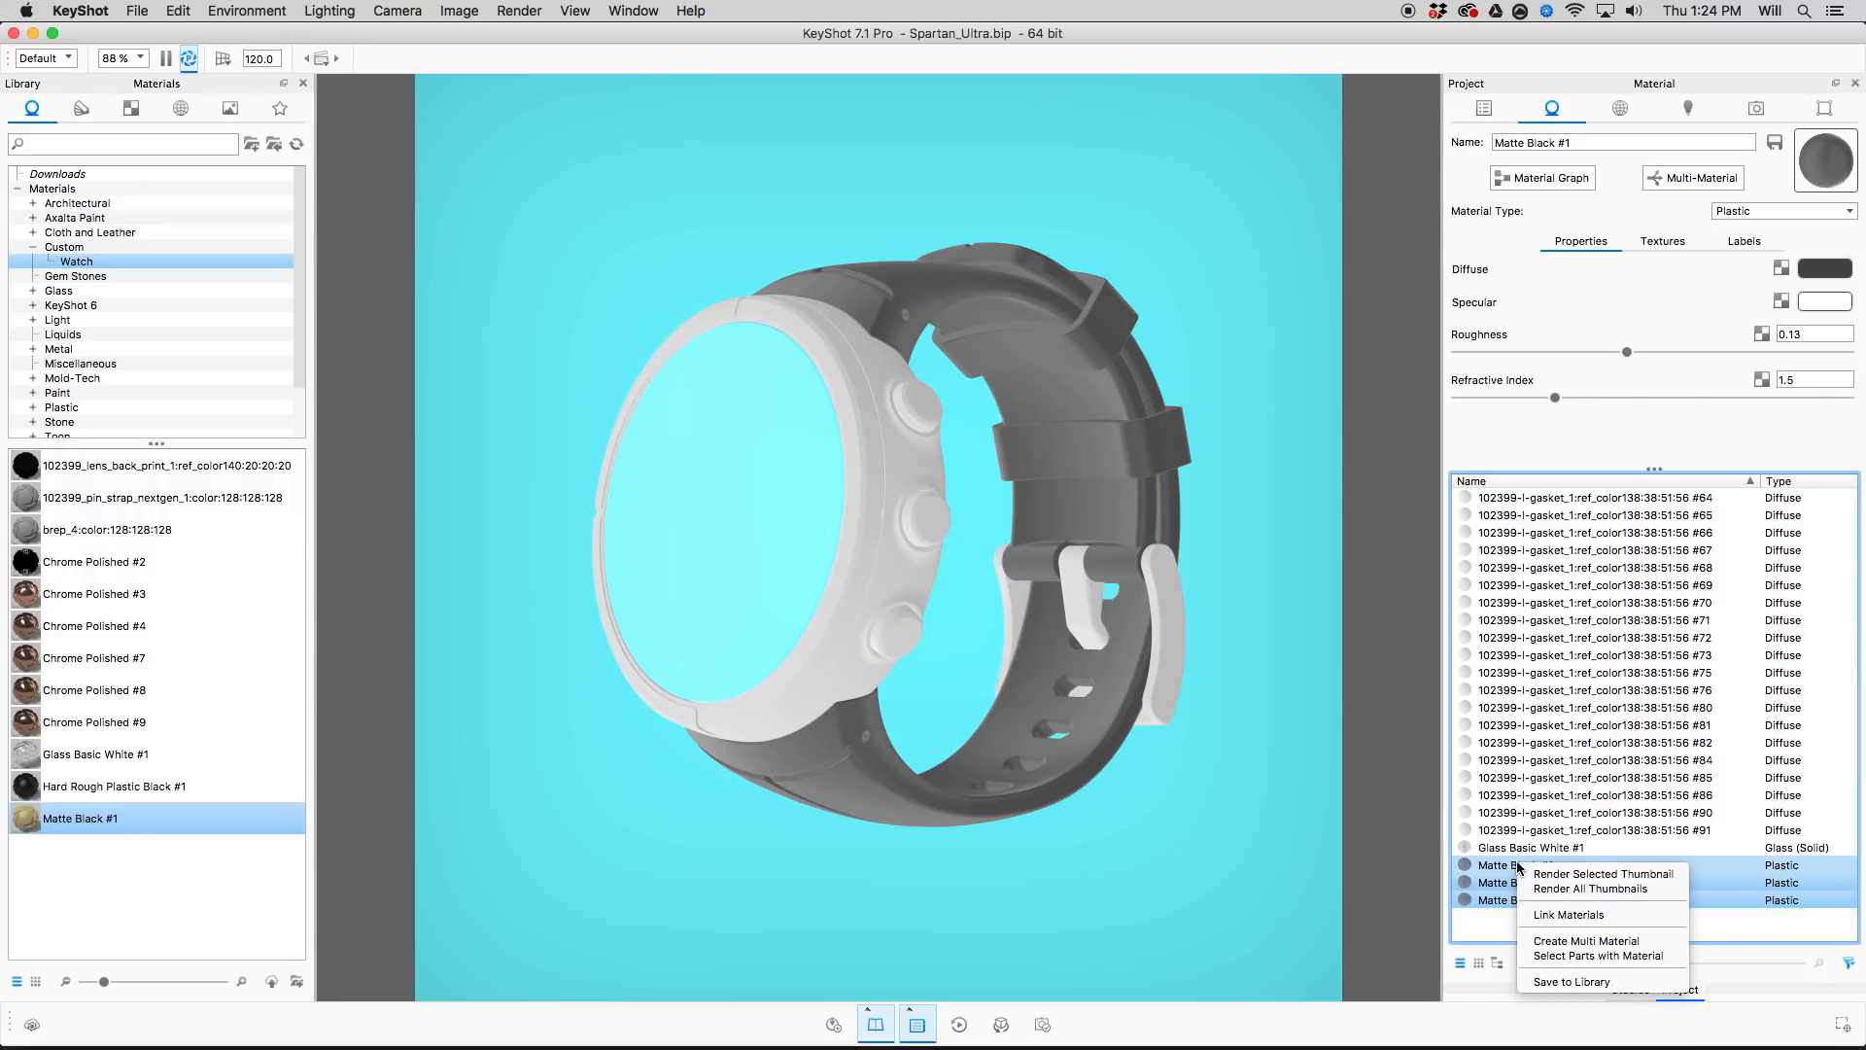
pyautogui.click(1555, 912)
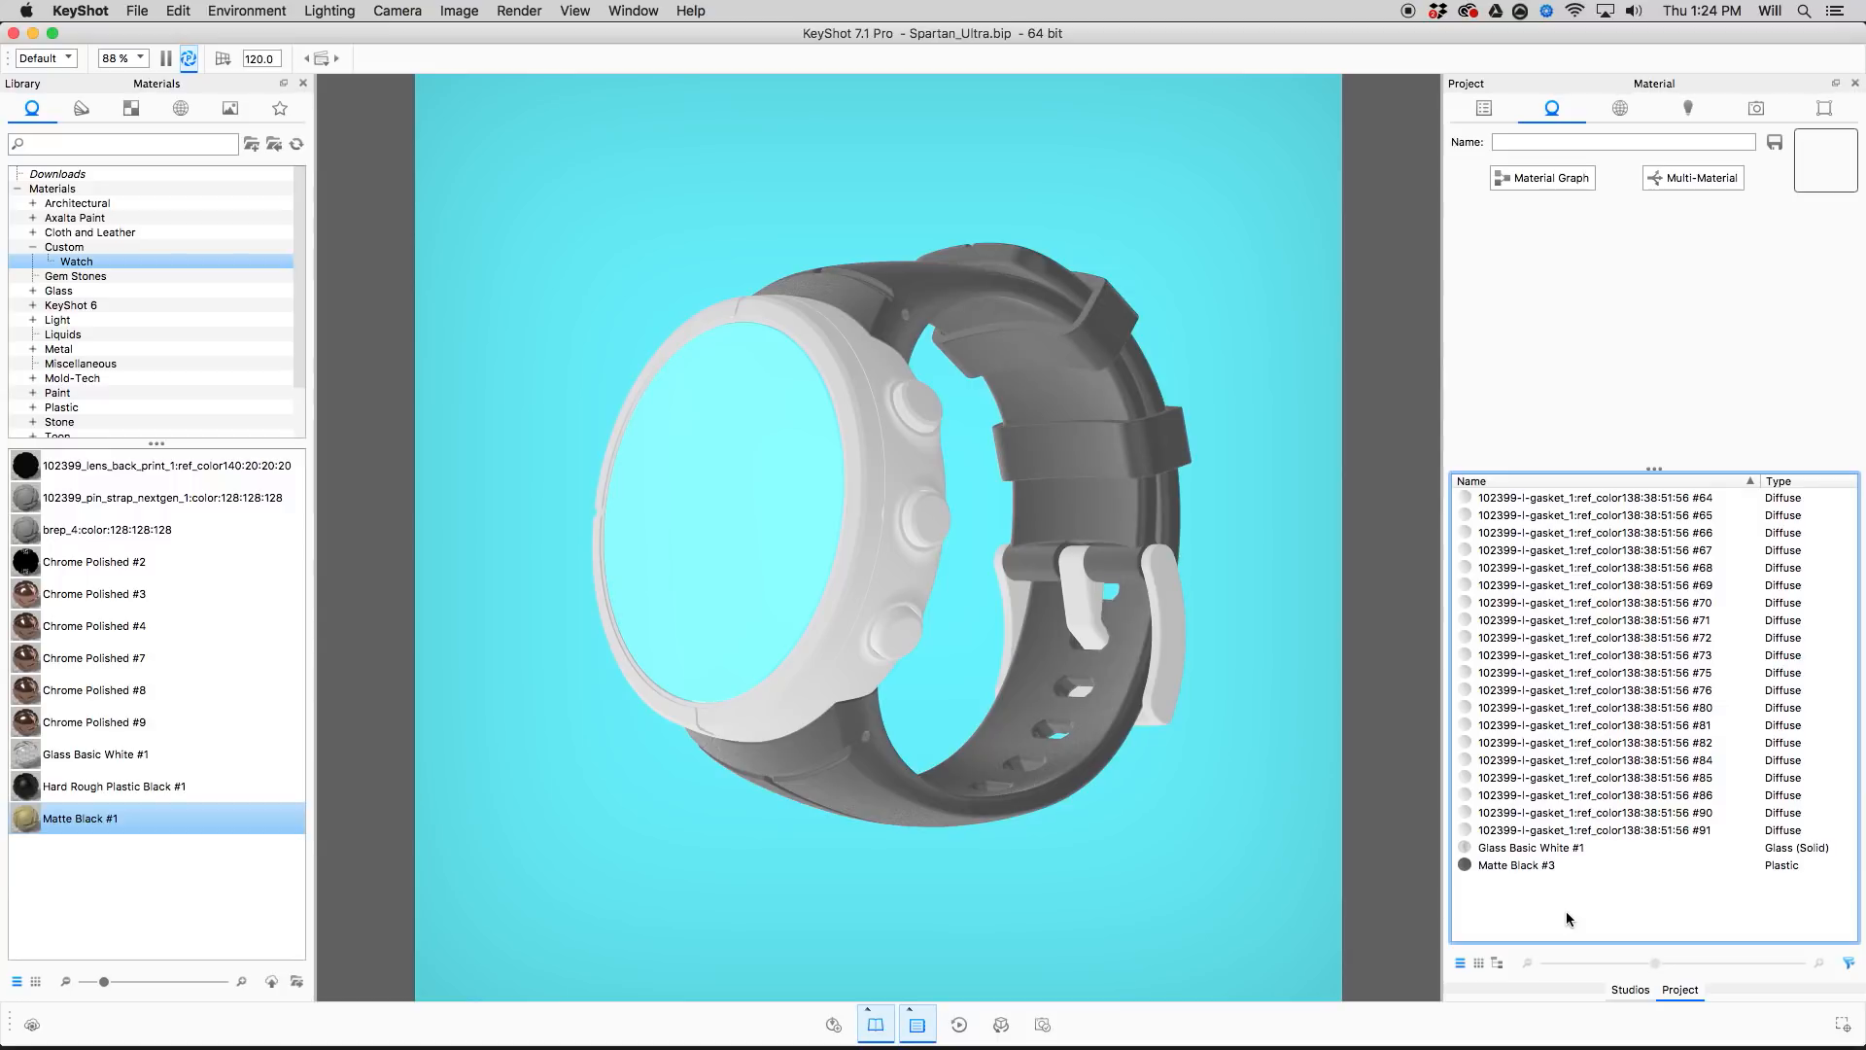
pyautogui.rightClick(1535, 868)
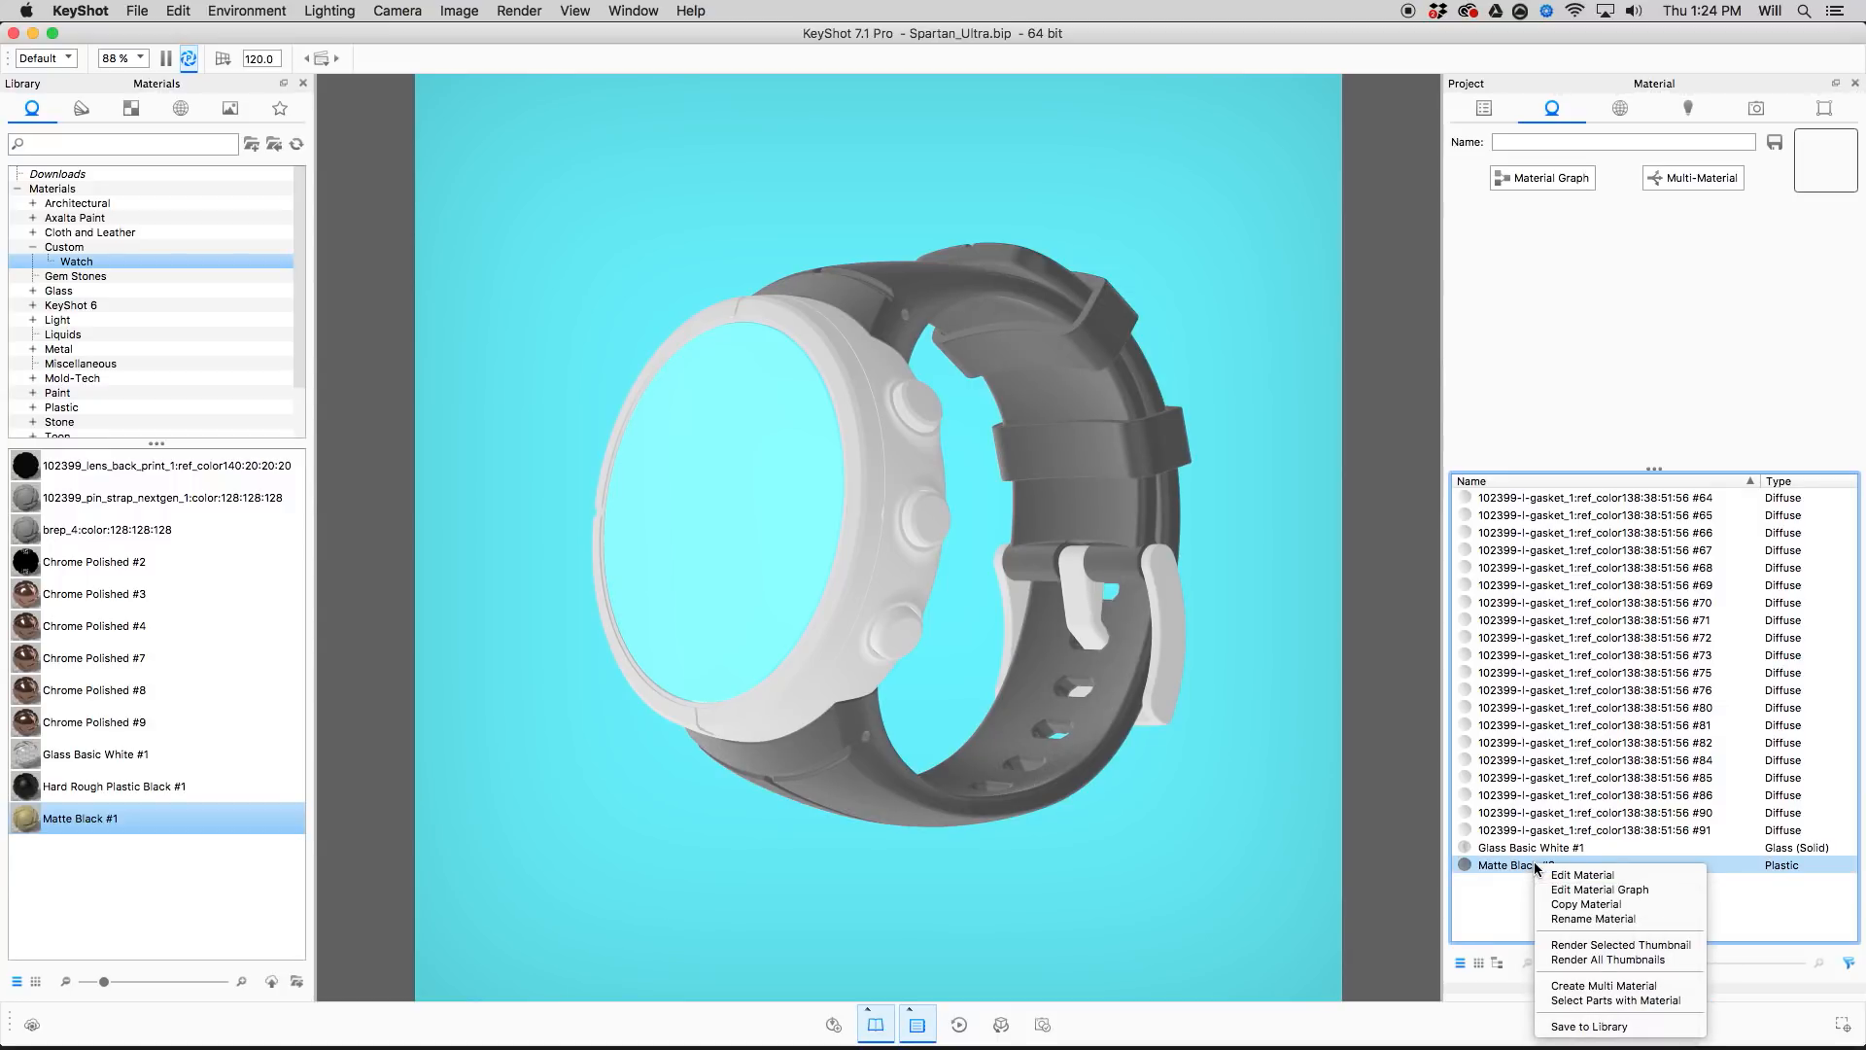
pyautogui.click(1512, 884)
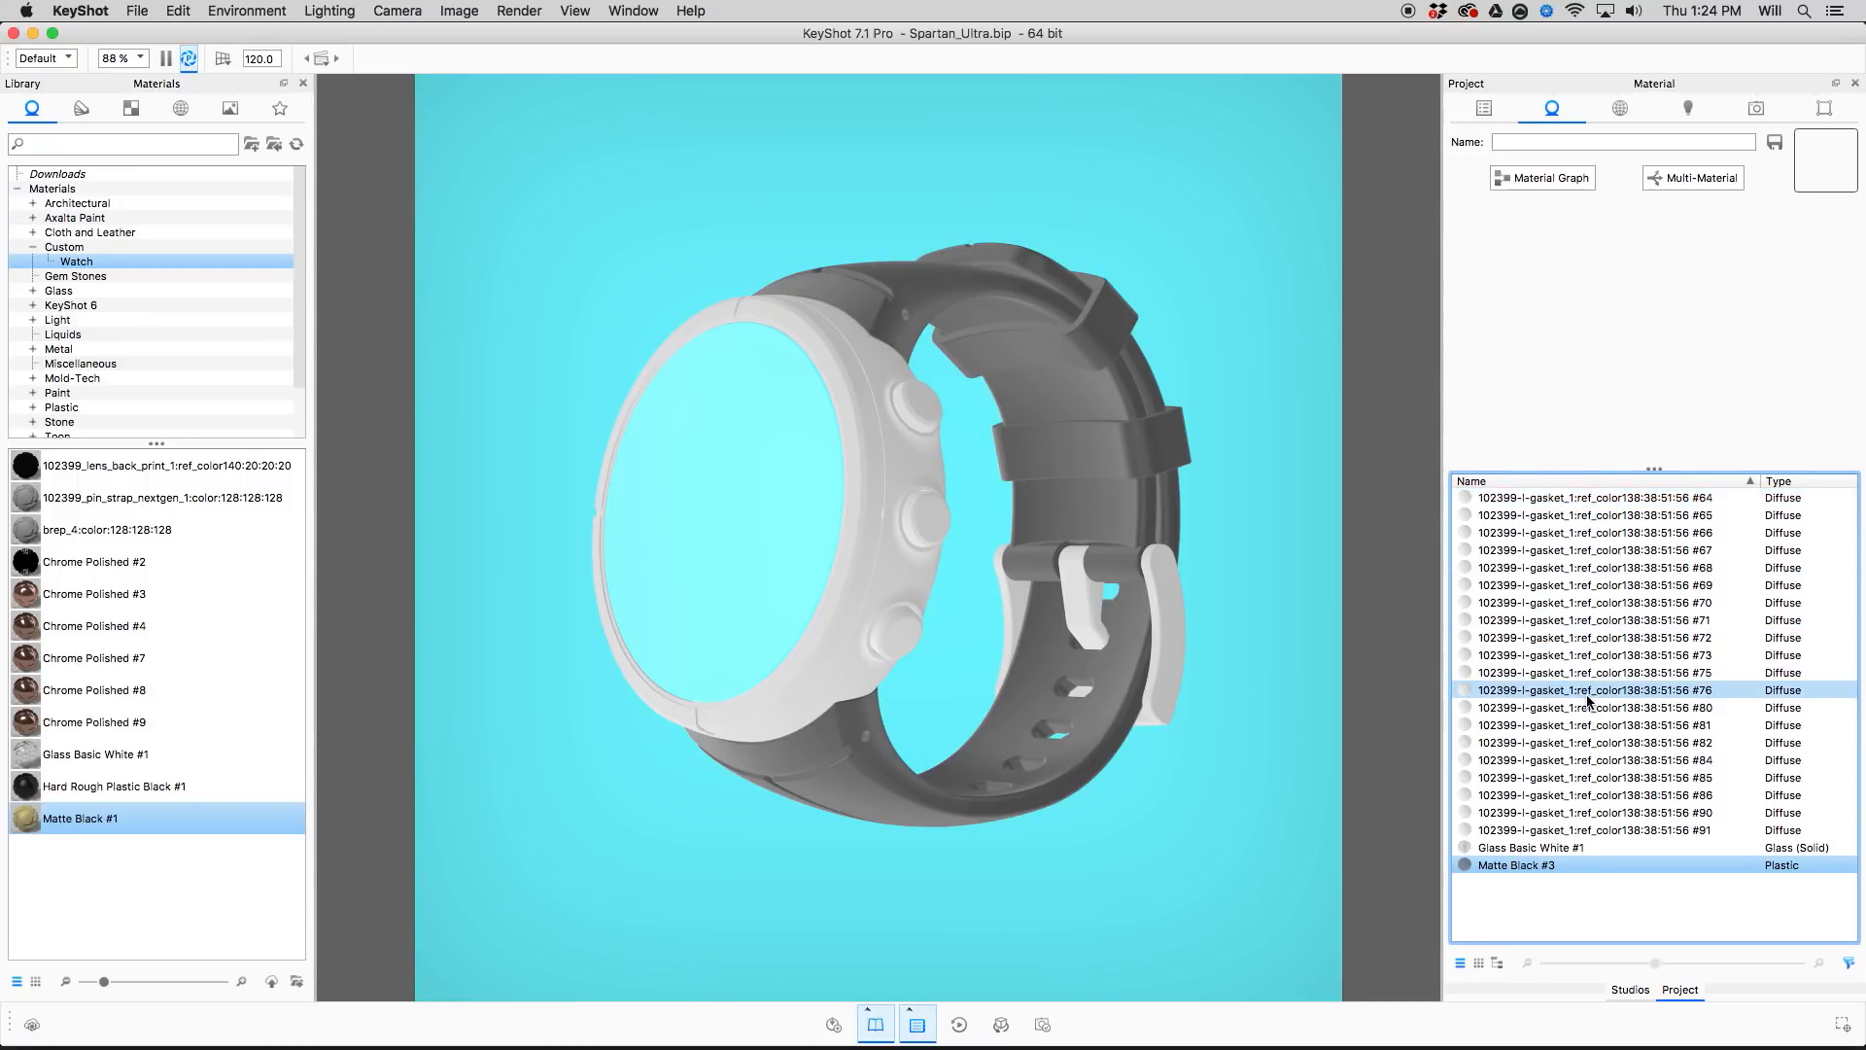
pyautogui.moveTo(1557, 757)
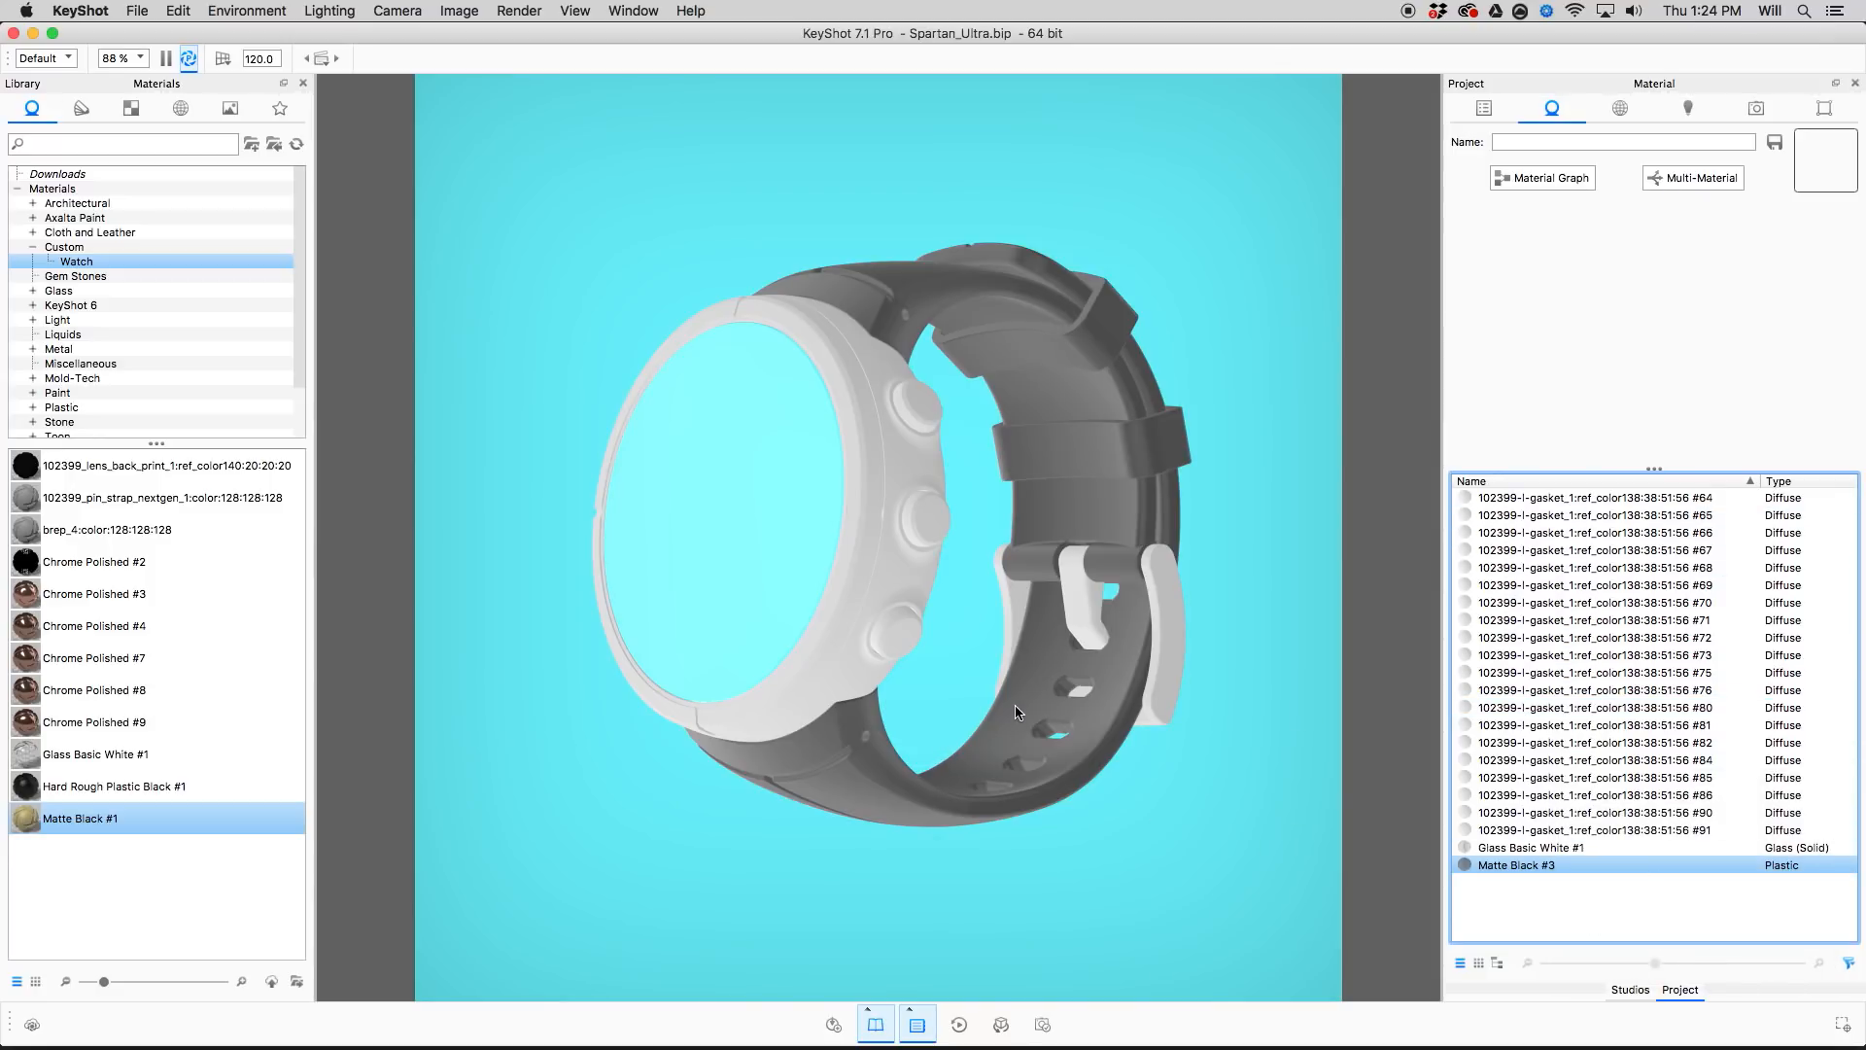
# Set the diffuse colour of the strap's linked Matte Black #3 material to green with hue 123°, saturation 31% and value 76%.
pyautogui.click(1103, 461)
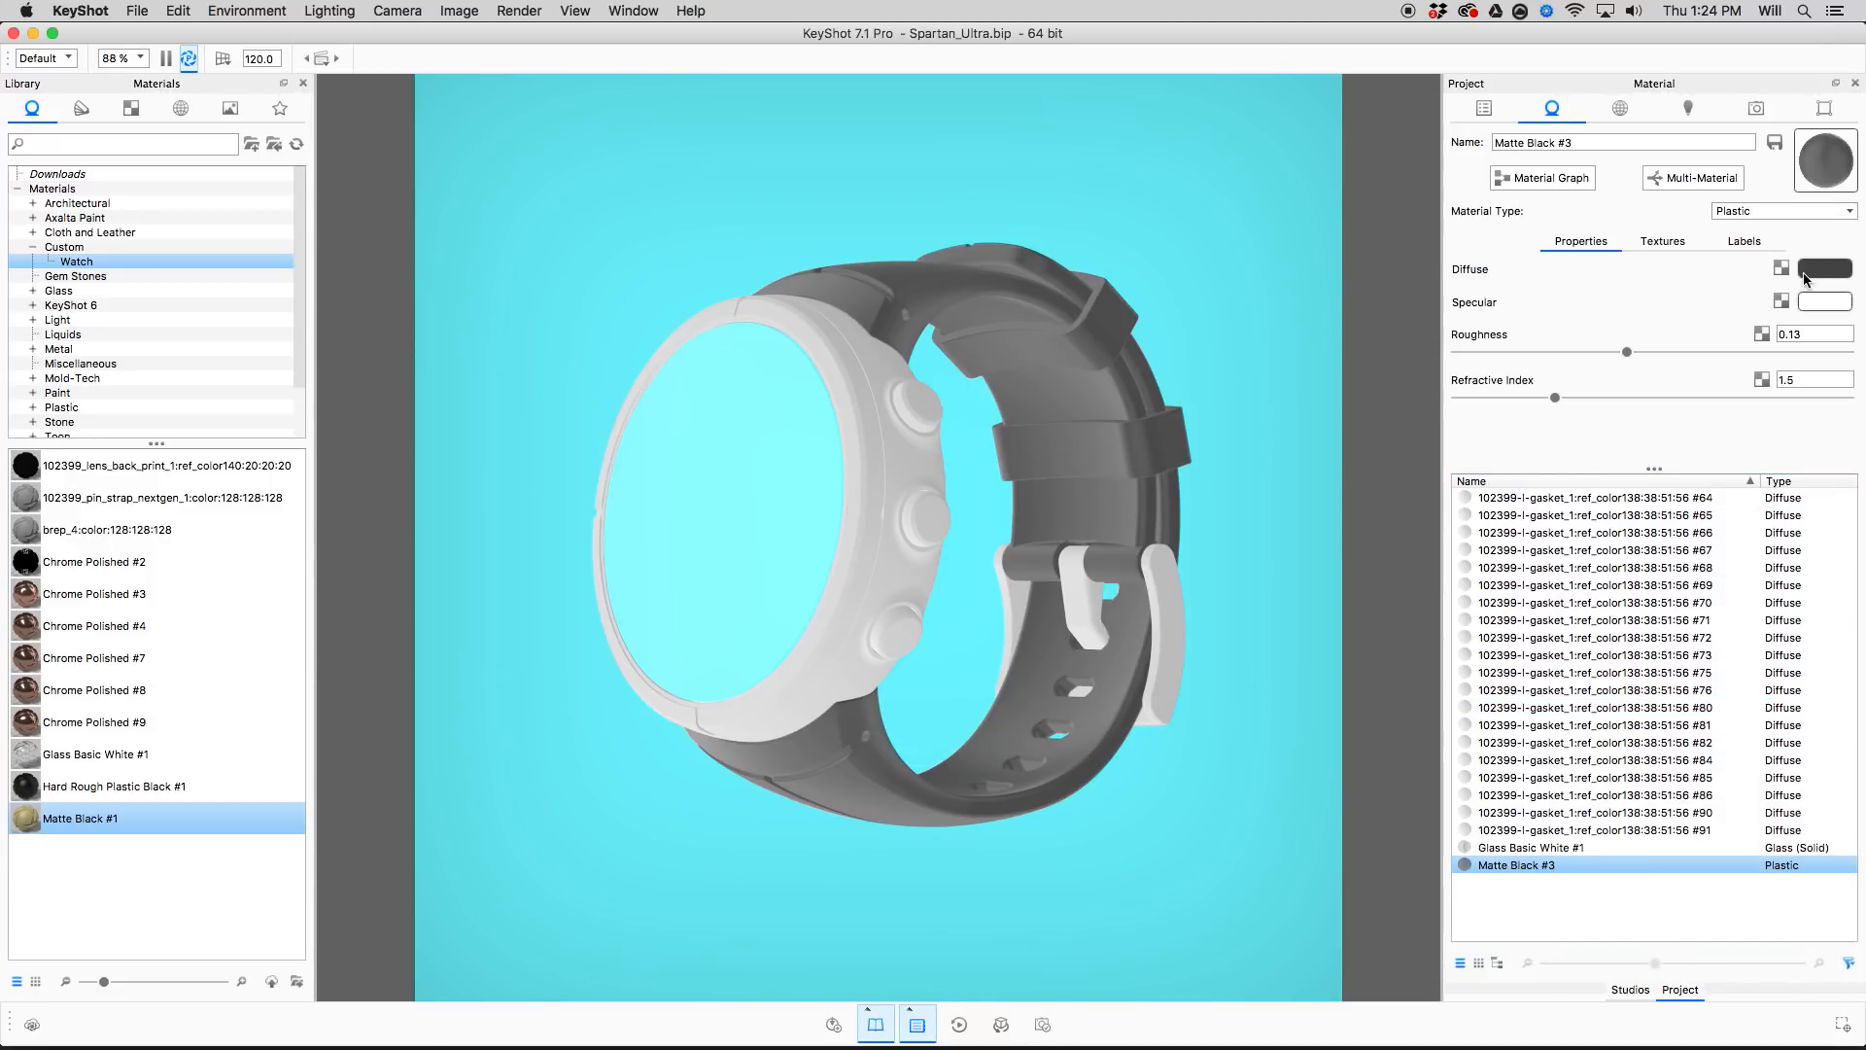
pyautogui.click(1804, 272)
pyautogui.click(1248, 313)
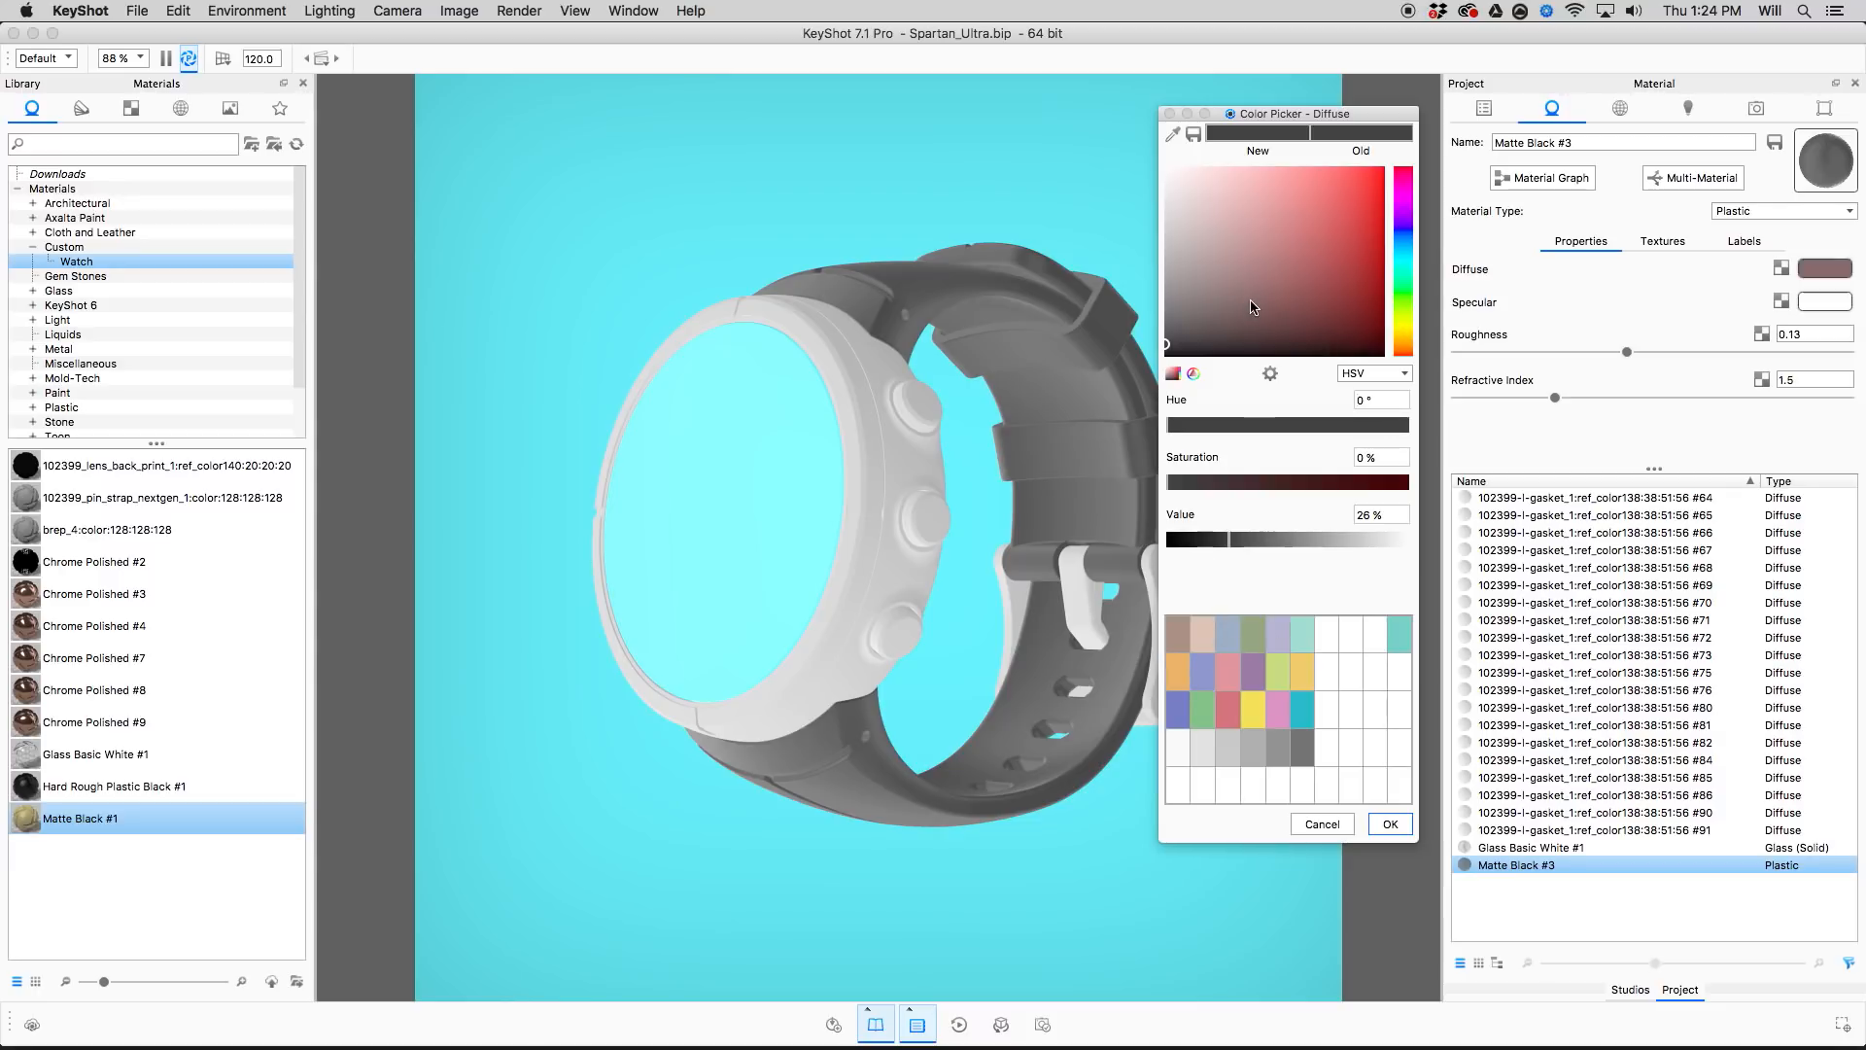
pyautogui.moveTo(1406, 319); pyautogui.dragTo(1405, 335)
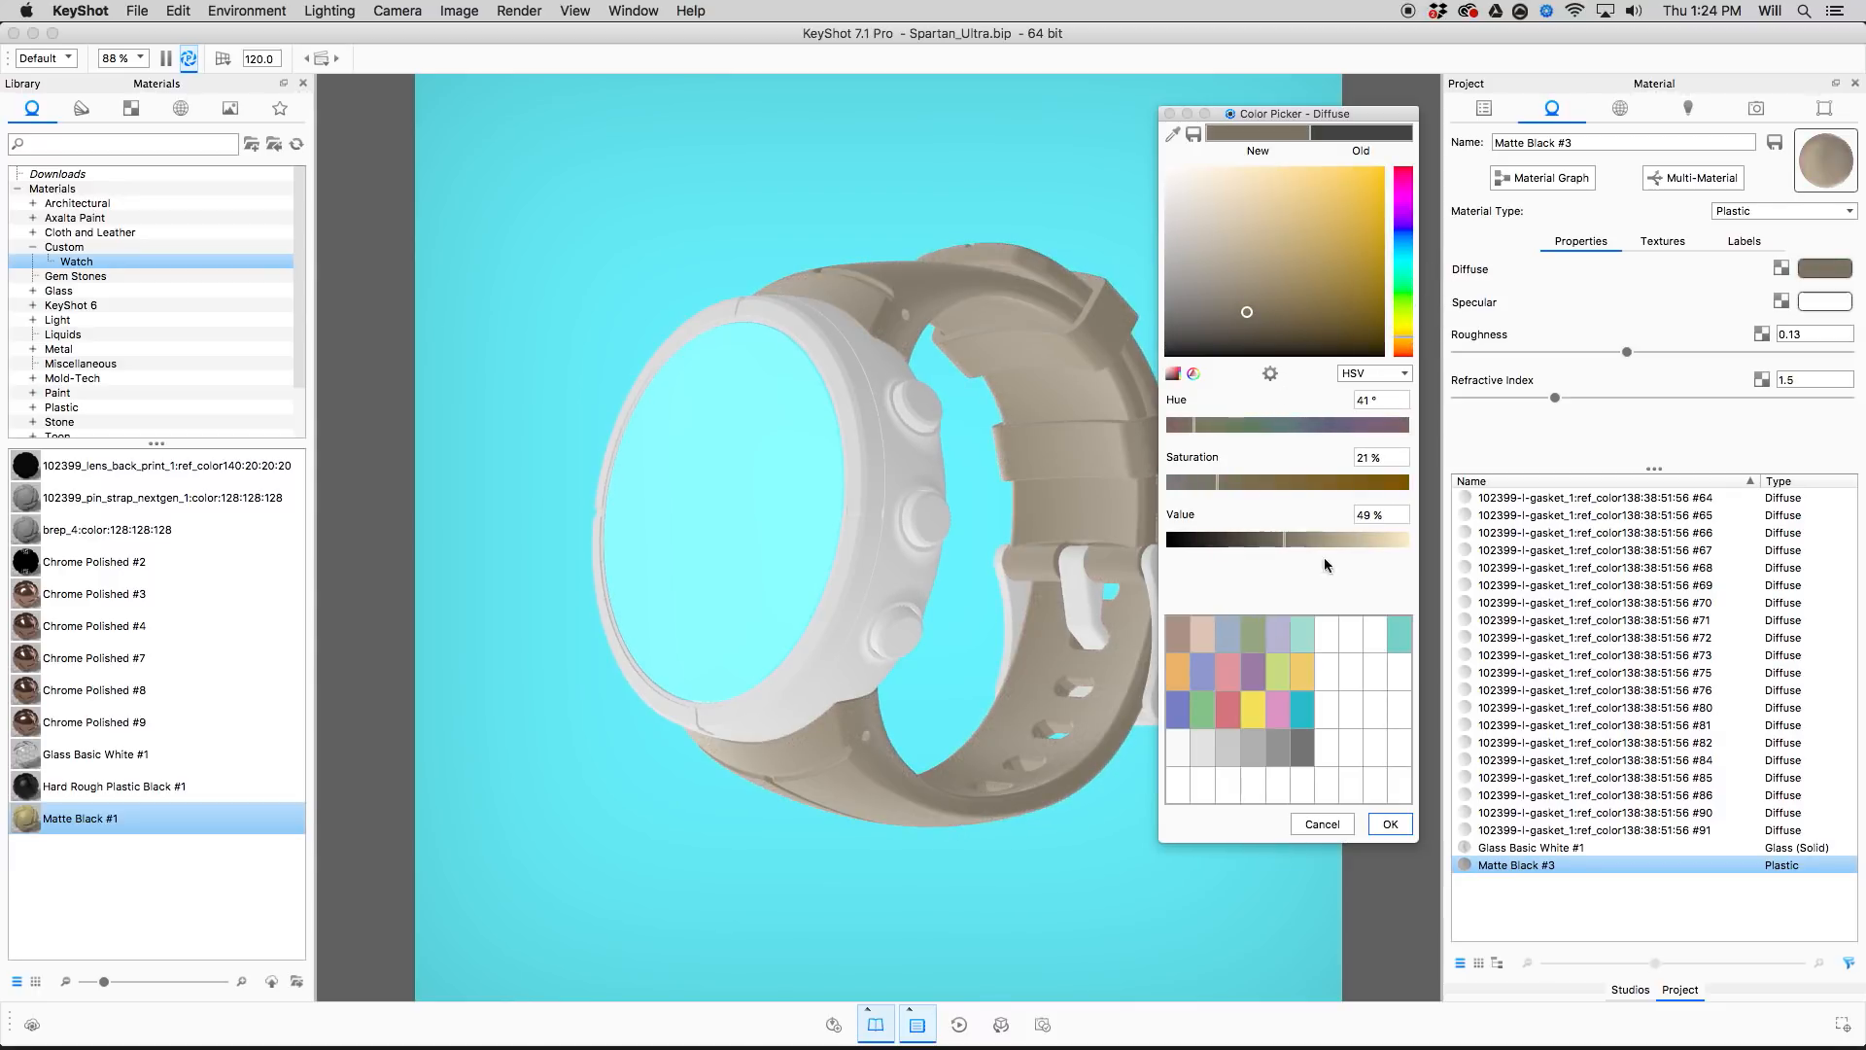
pyautogui.click(1198, 715)
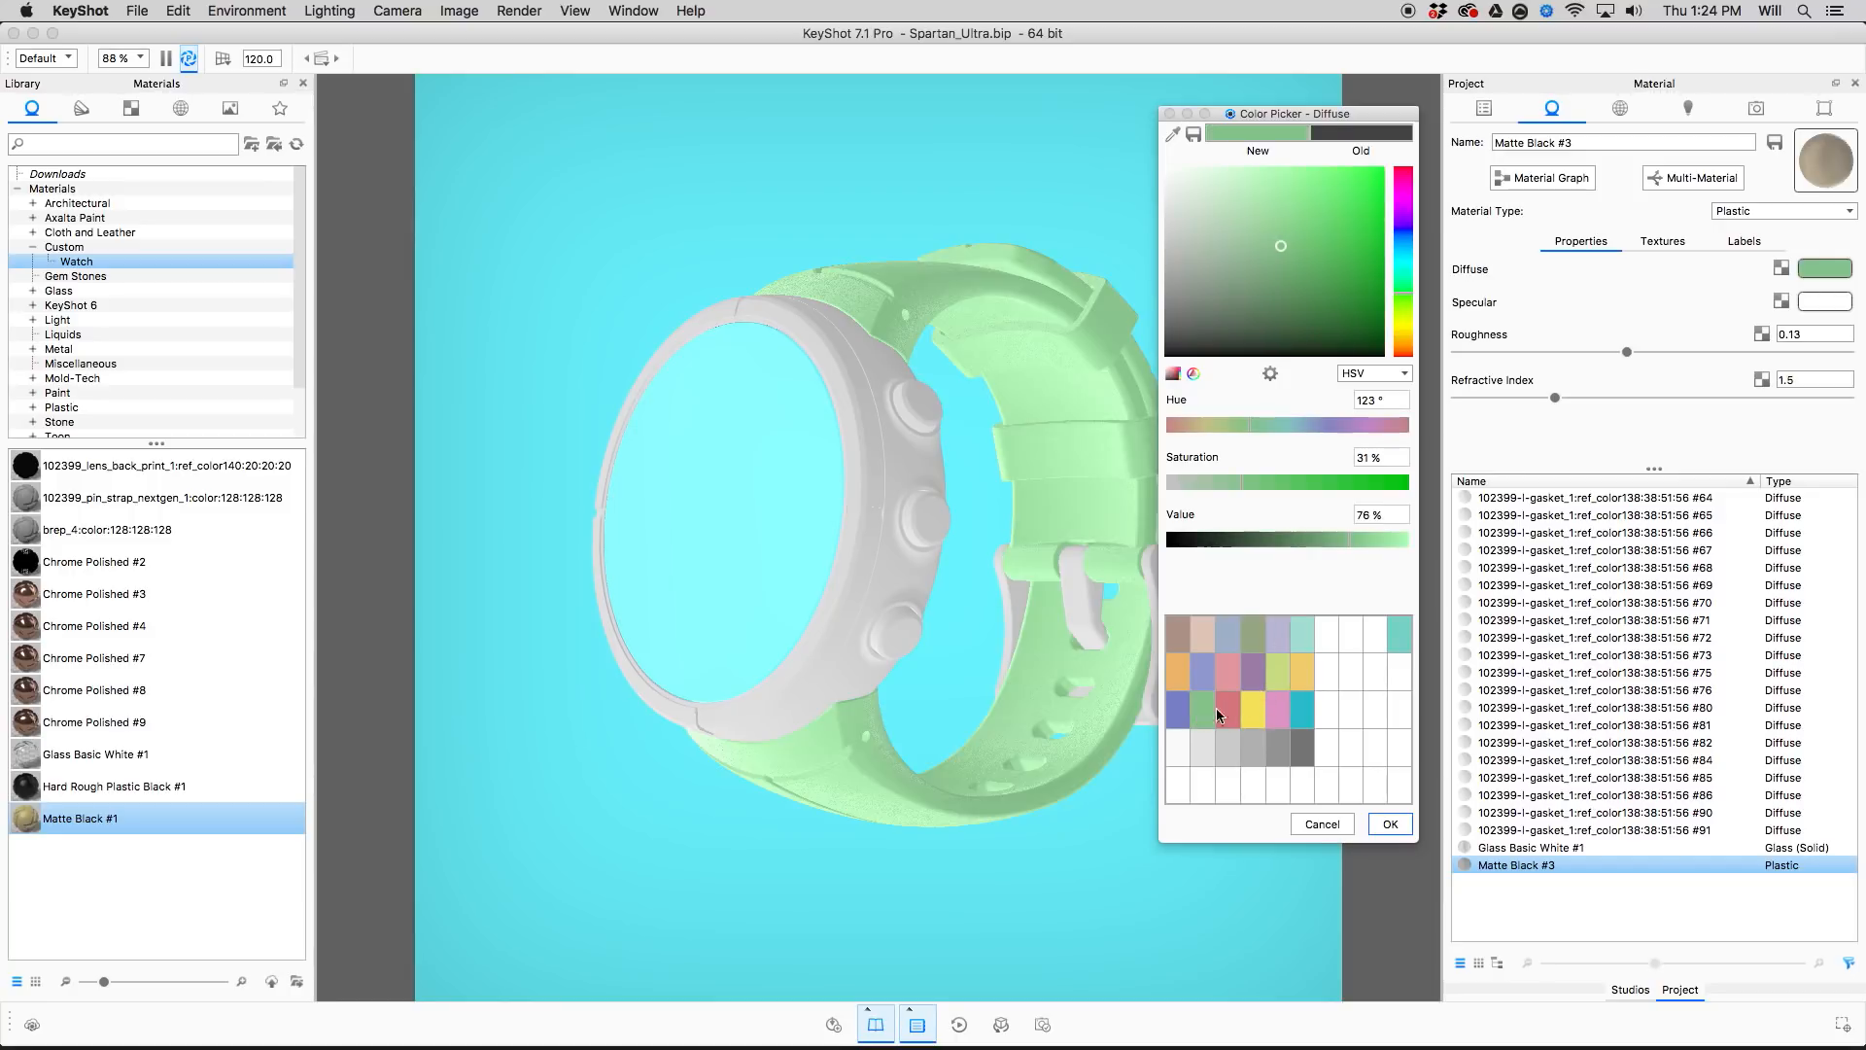
pyautogui.click(1390, 825)
# Apply Chrome Polished #9 from the Watch library folder to the upper side button without linking it to the same-named material.
pyautogui.moveTo(799, 410); pyautogui.dragTo(873, 398)
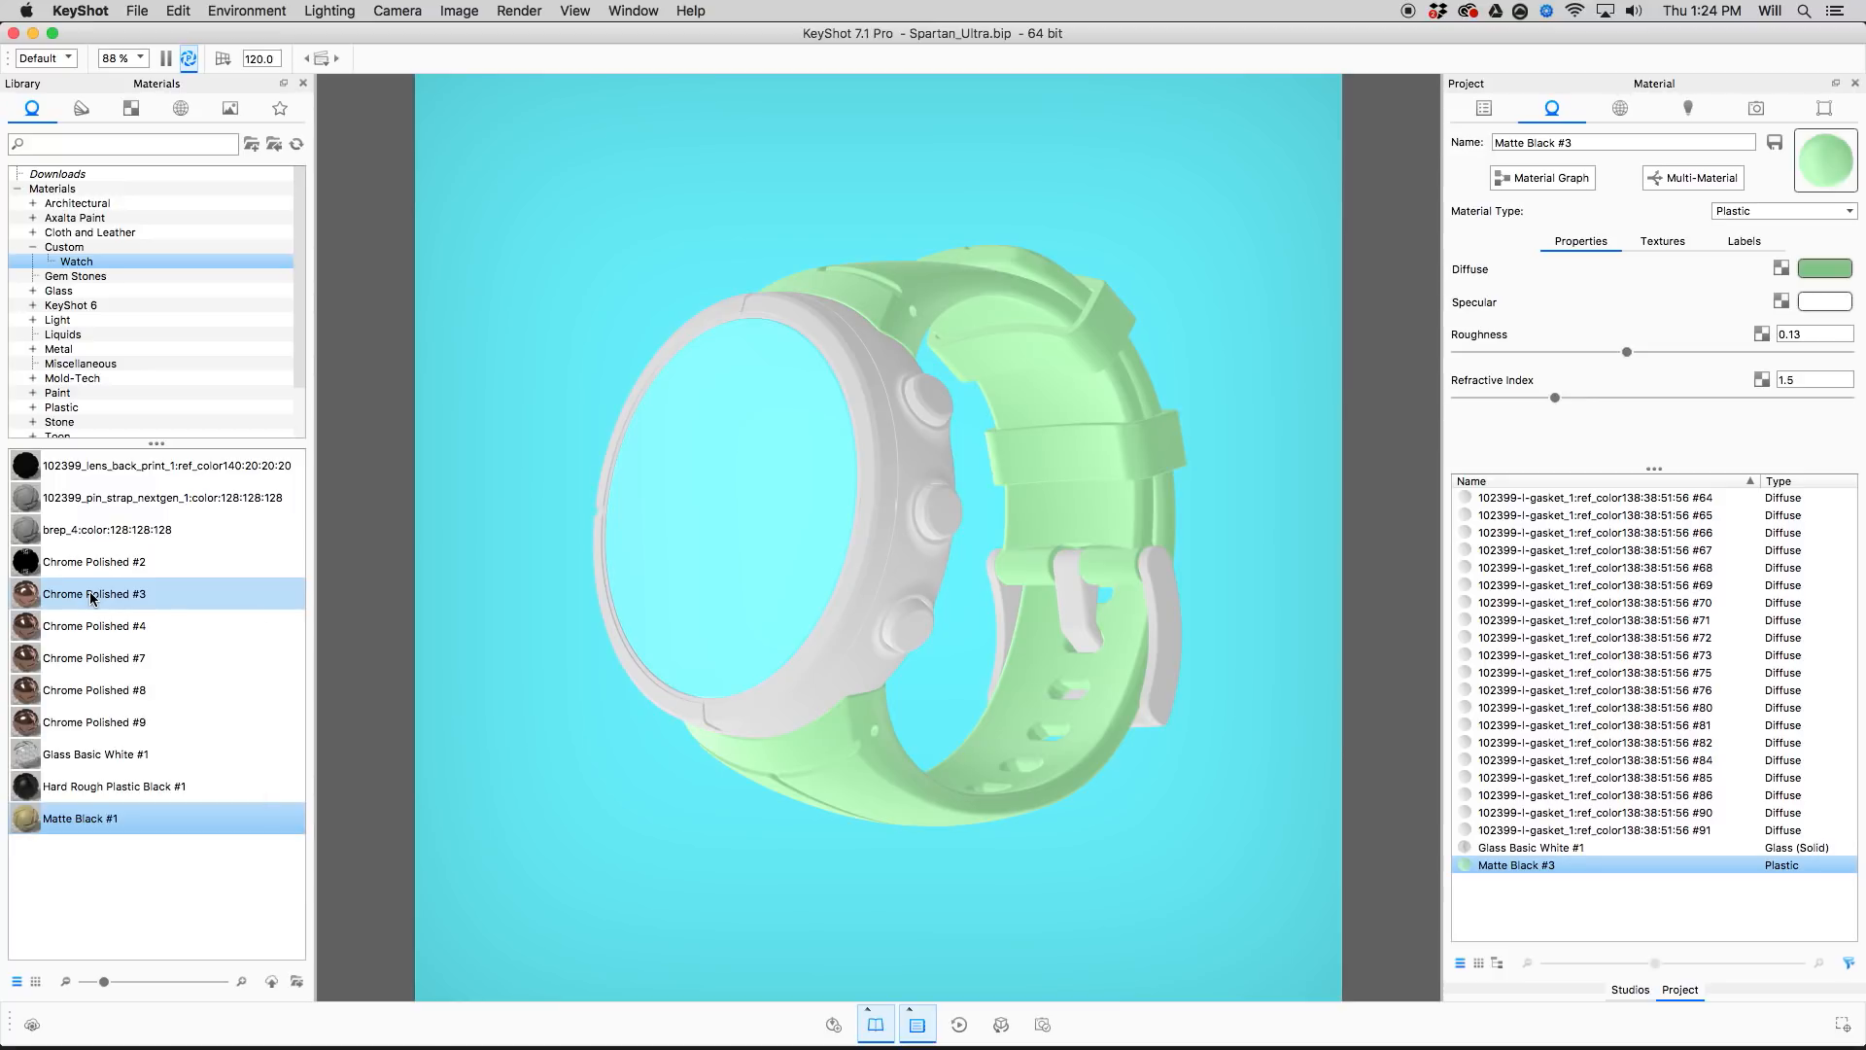
pyautogui.moveTo(107, 722); pyautogui.dragTo(929, 389)
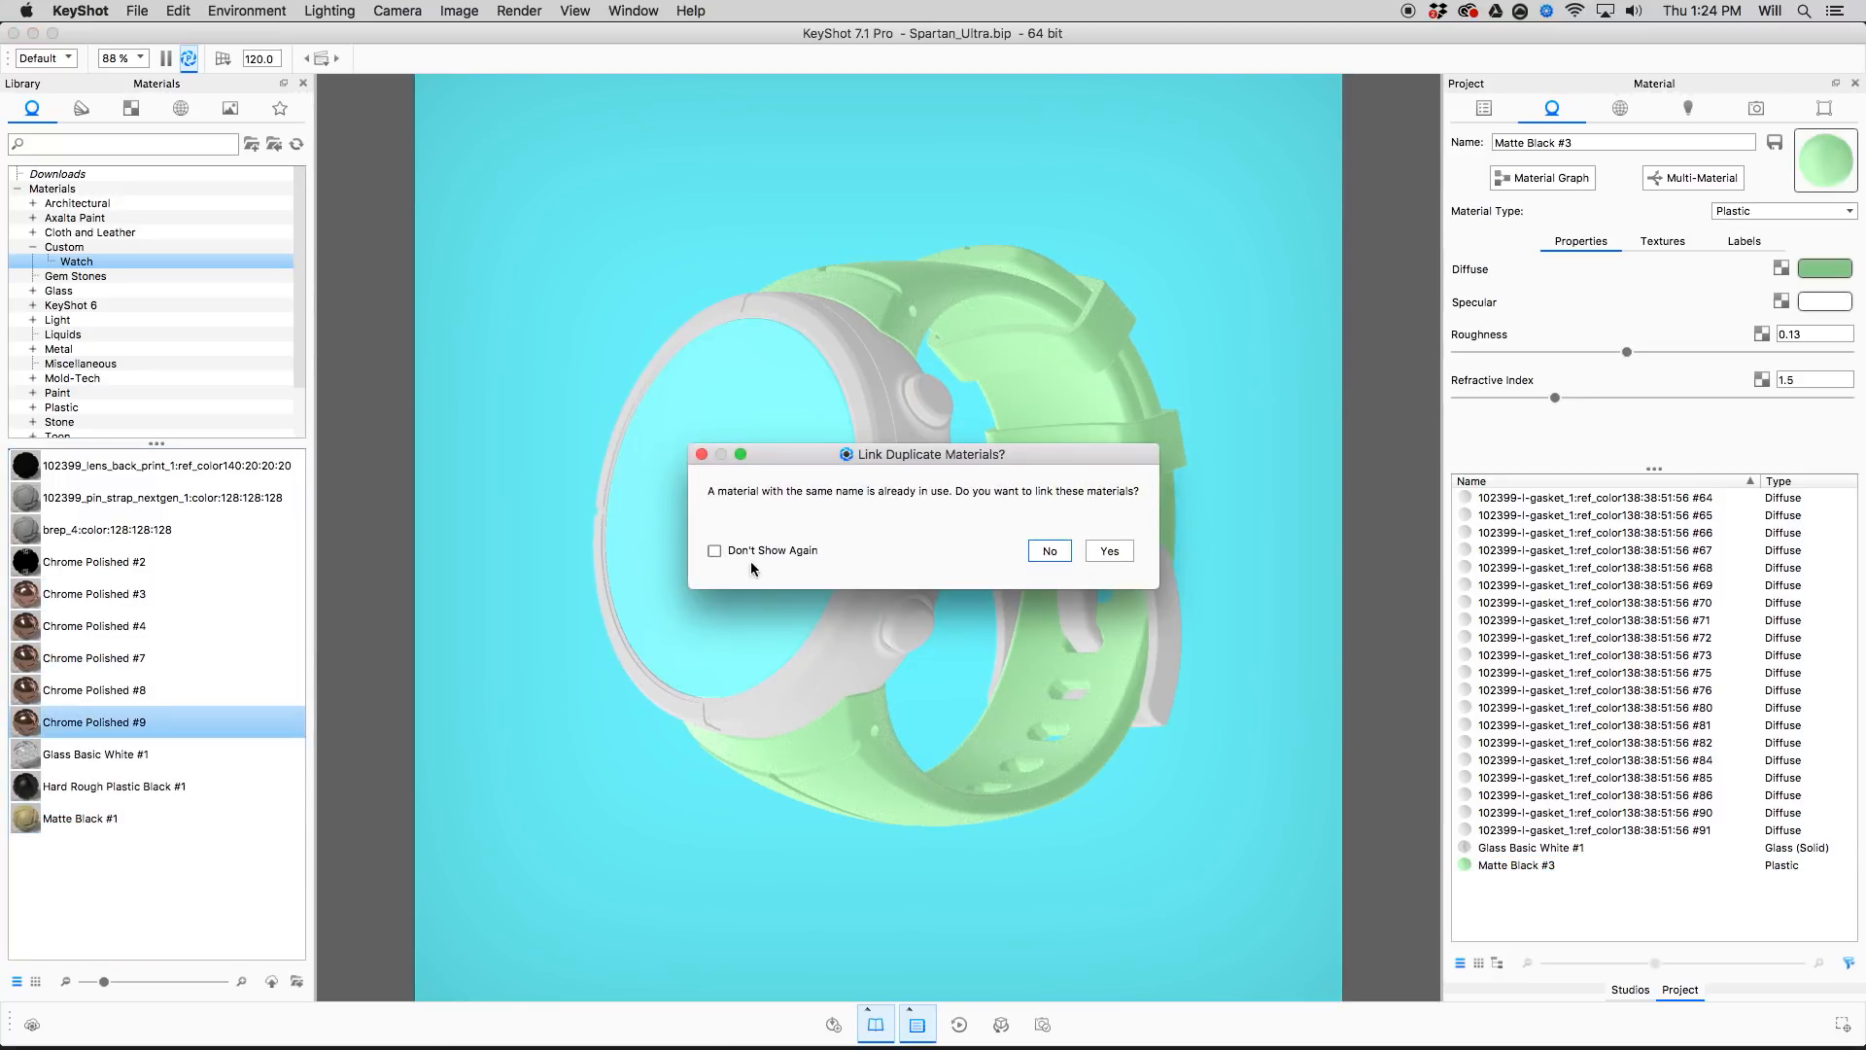
pyautogui.click(1050, 551)
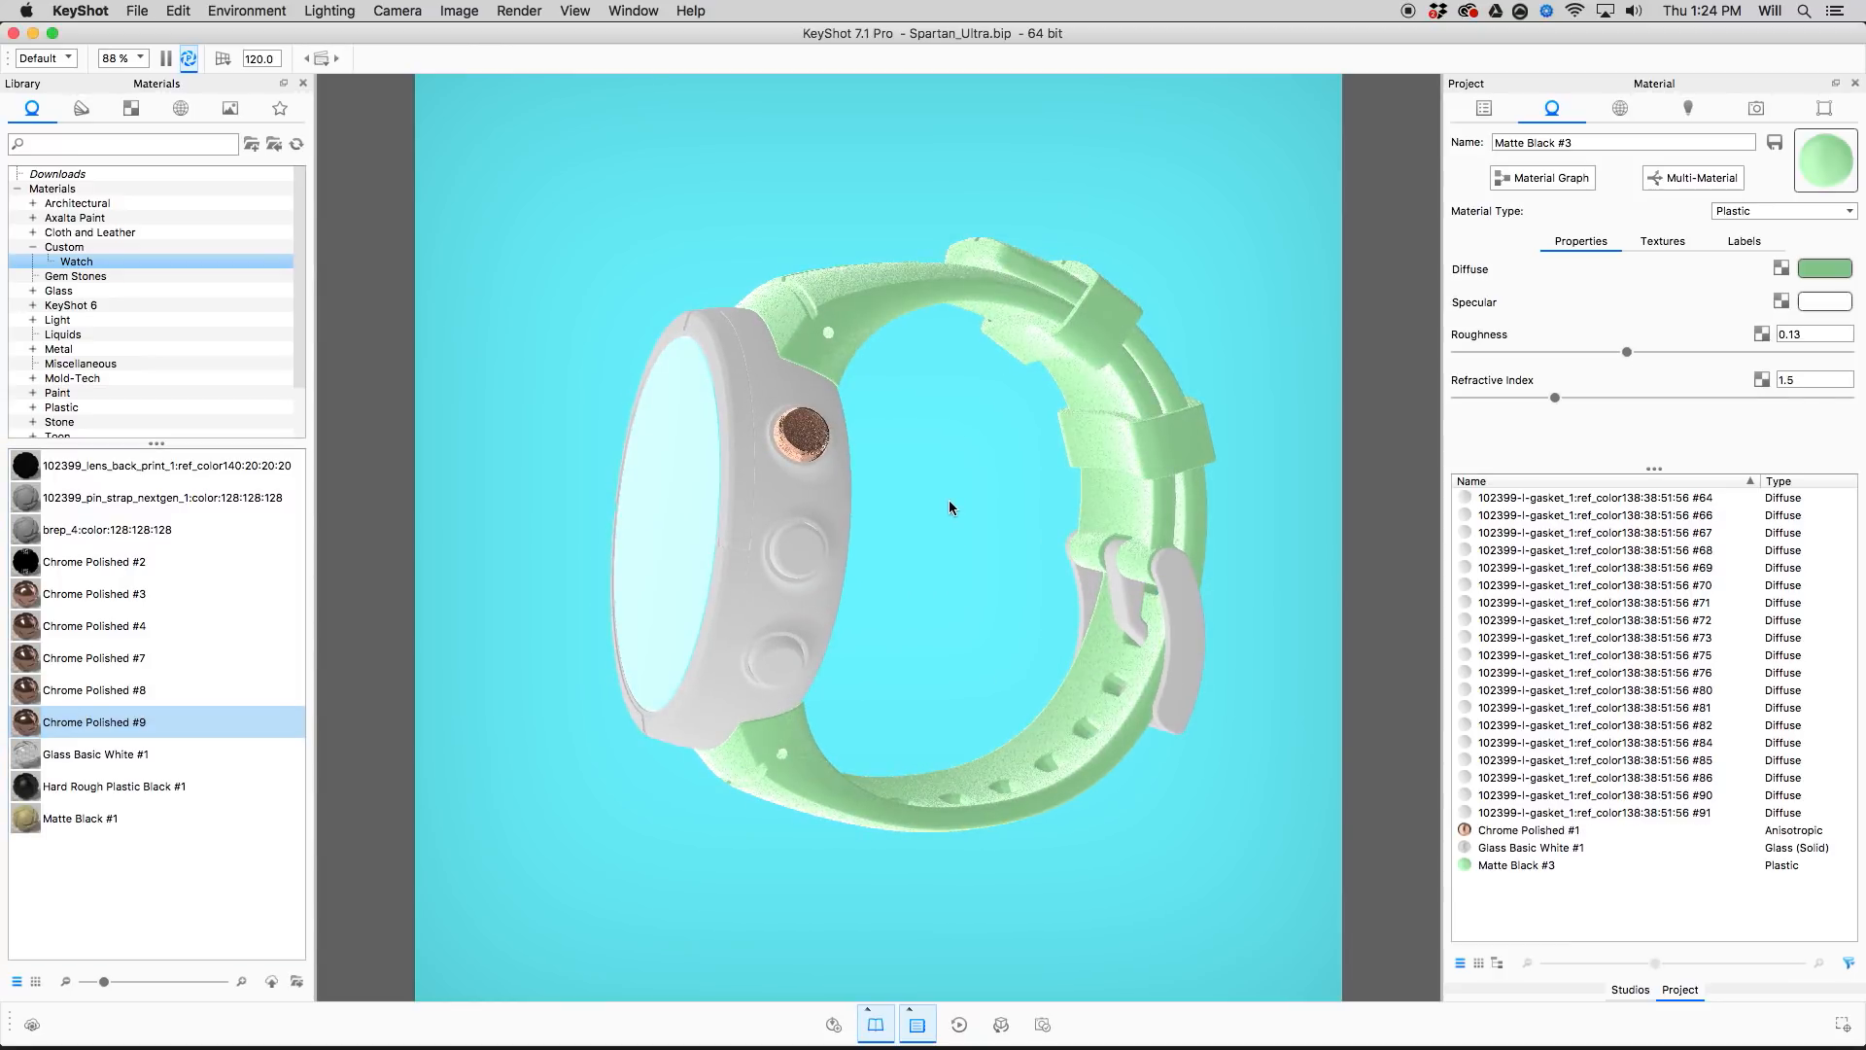
# Apply Hard Rough Plastic Black #1 from the Watch library folder to the watch case body around the side buttons.
pyautogui.moveTo(900, 571); pyautogui.dragTo(1085, 482)
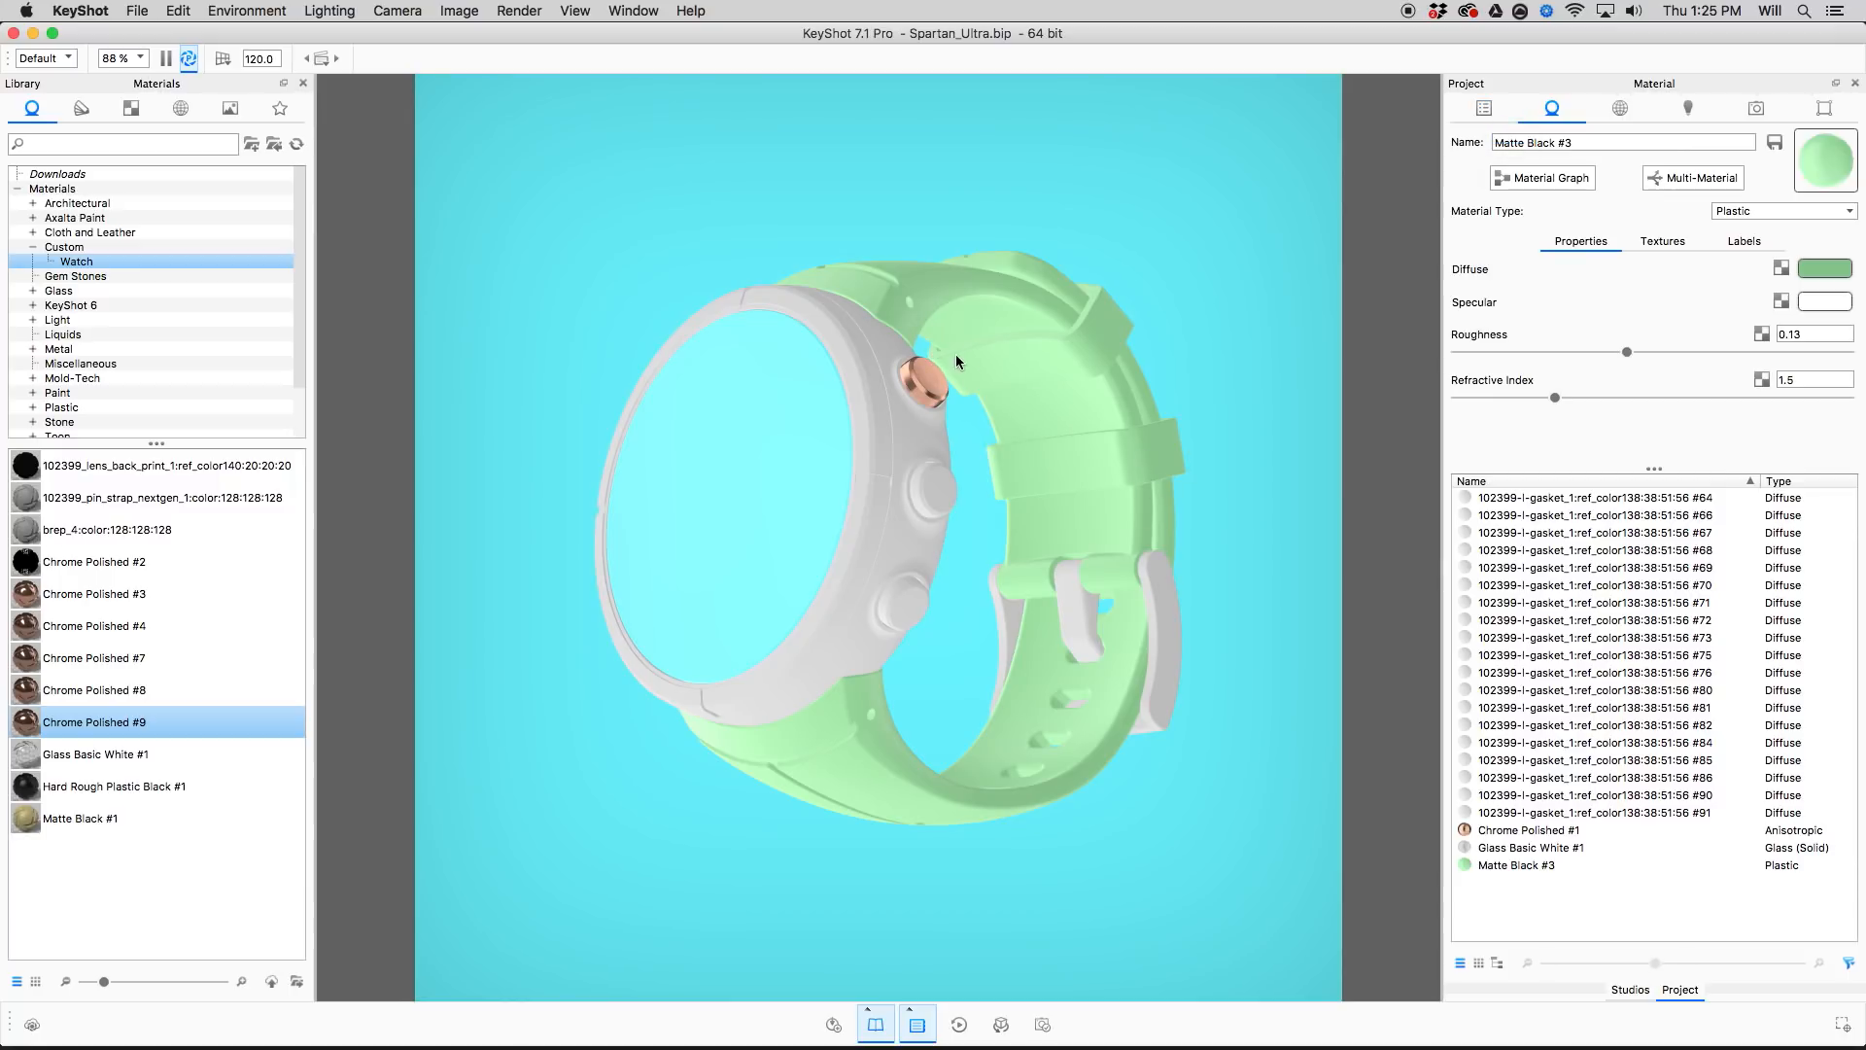
pyautogui.moveTo(956, 355); pyautogui.dragTo(983, 382)
pyautogui.moveTo(861, 462); pyautogui.dragTo(980, 282)
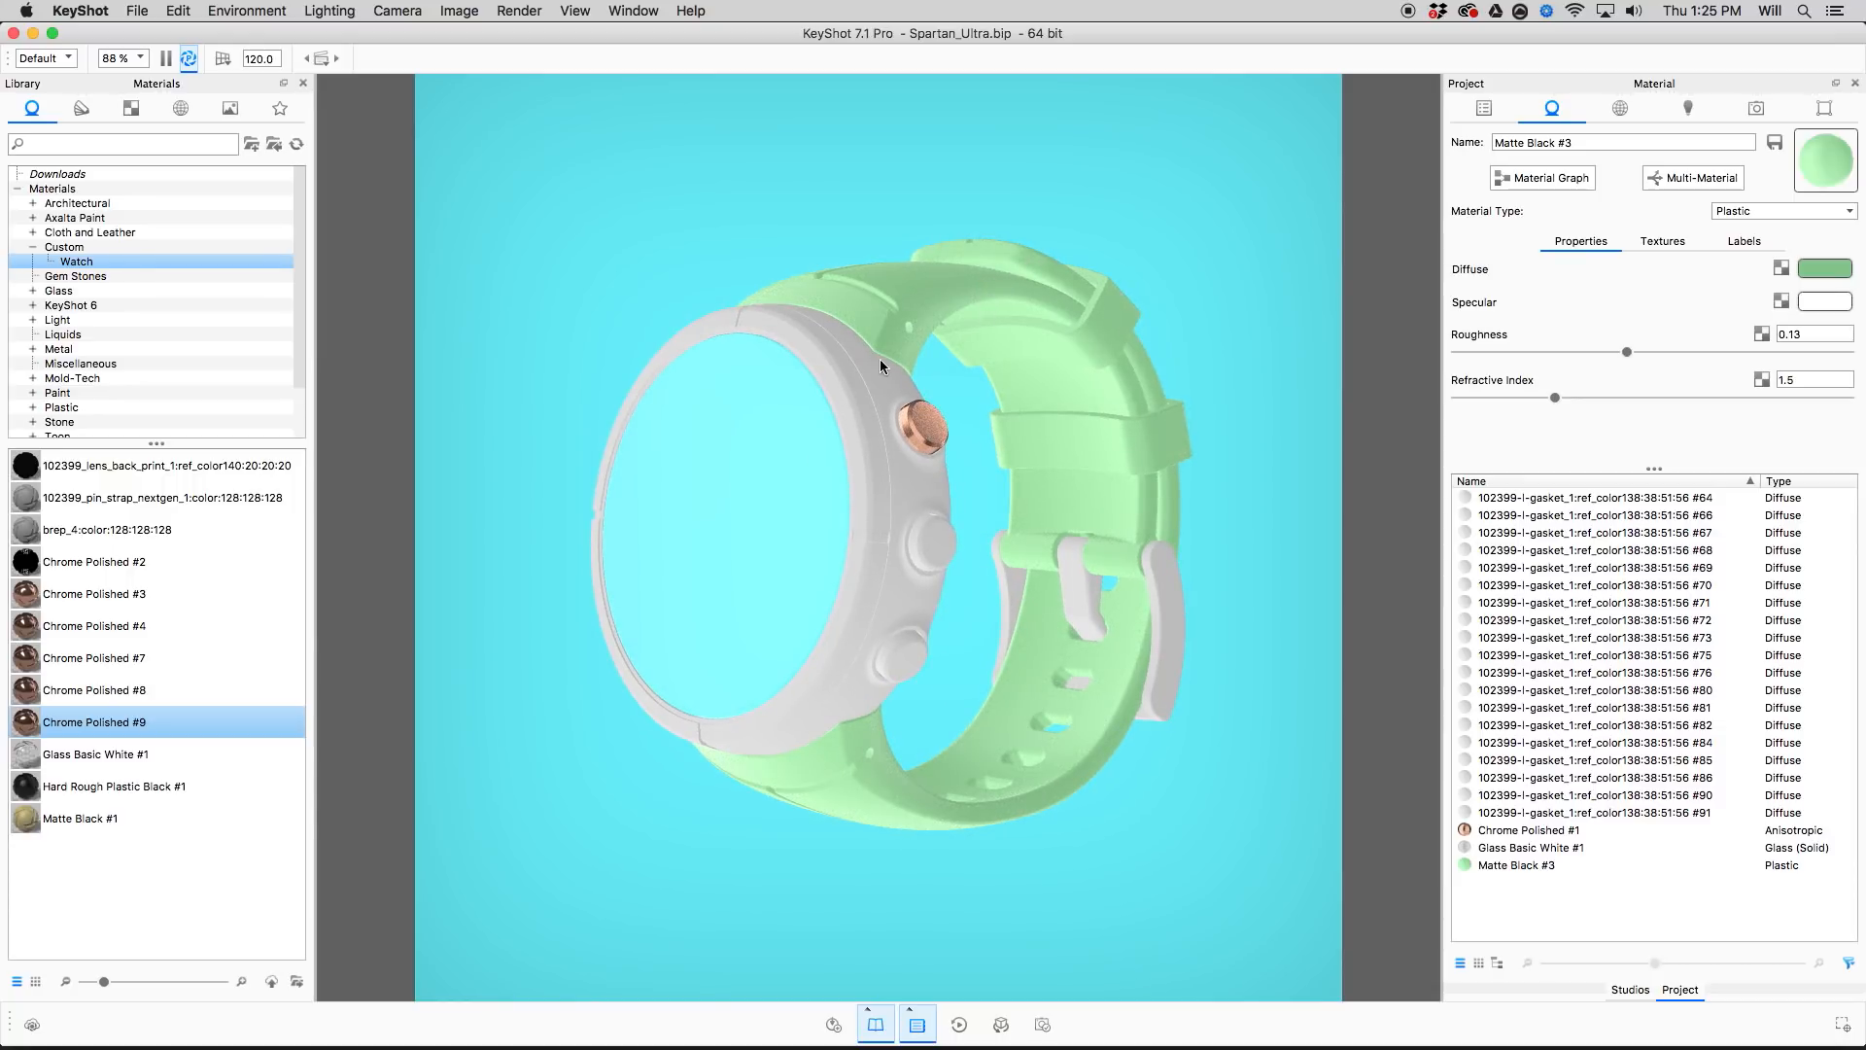
pyautogui.moveTo(86, 786); pyautogui.dragTo(929, 583)
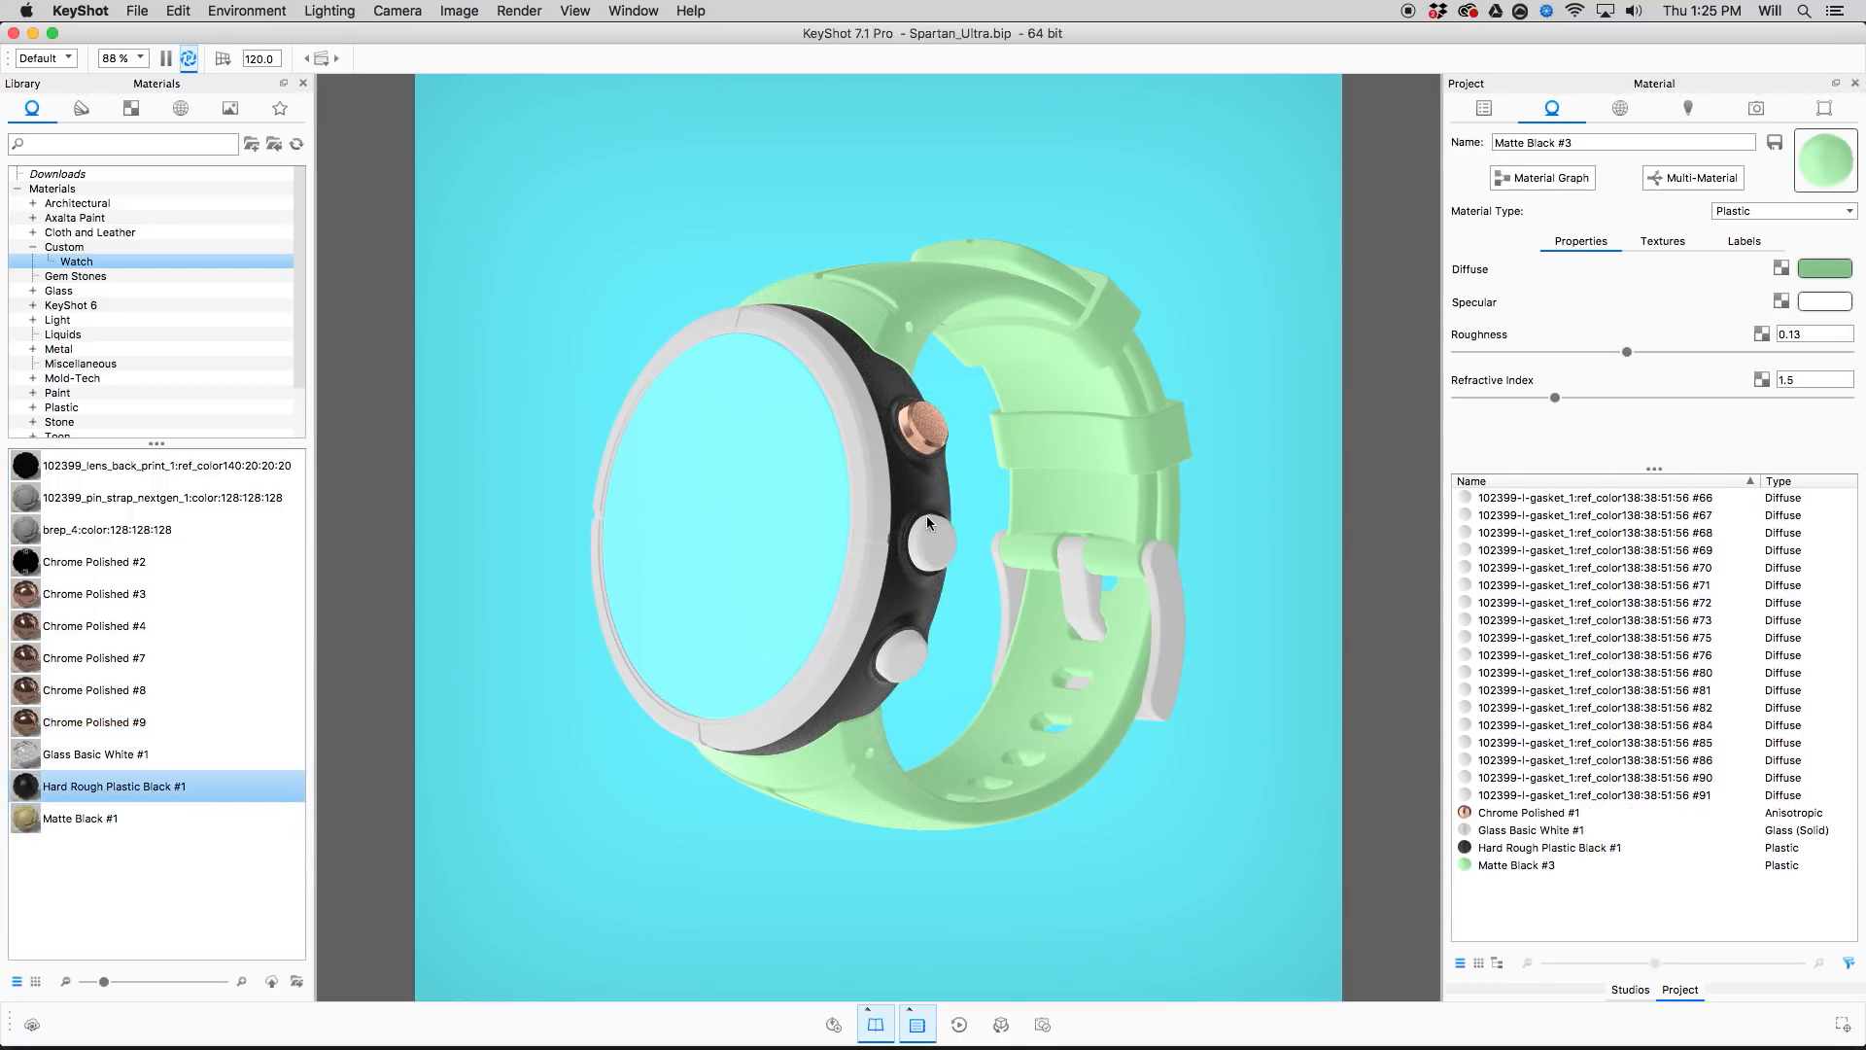
# Copy the upper side button's chrome material and paste it, linked, onto the other two buttons and the bezel.
pyautogui.keyDown('shift'); pyautogui.click(929, 414); pyautogui.keyUp('shift')
pyautogui.keyDown('shift'); pyautogui.rightClick(931, 543); pyautogui.keyUp('shift')
pyautogui.keyDown('shift'); pyautogui.rightClick(910, 655); pyautogui.keyUp('shift')
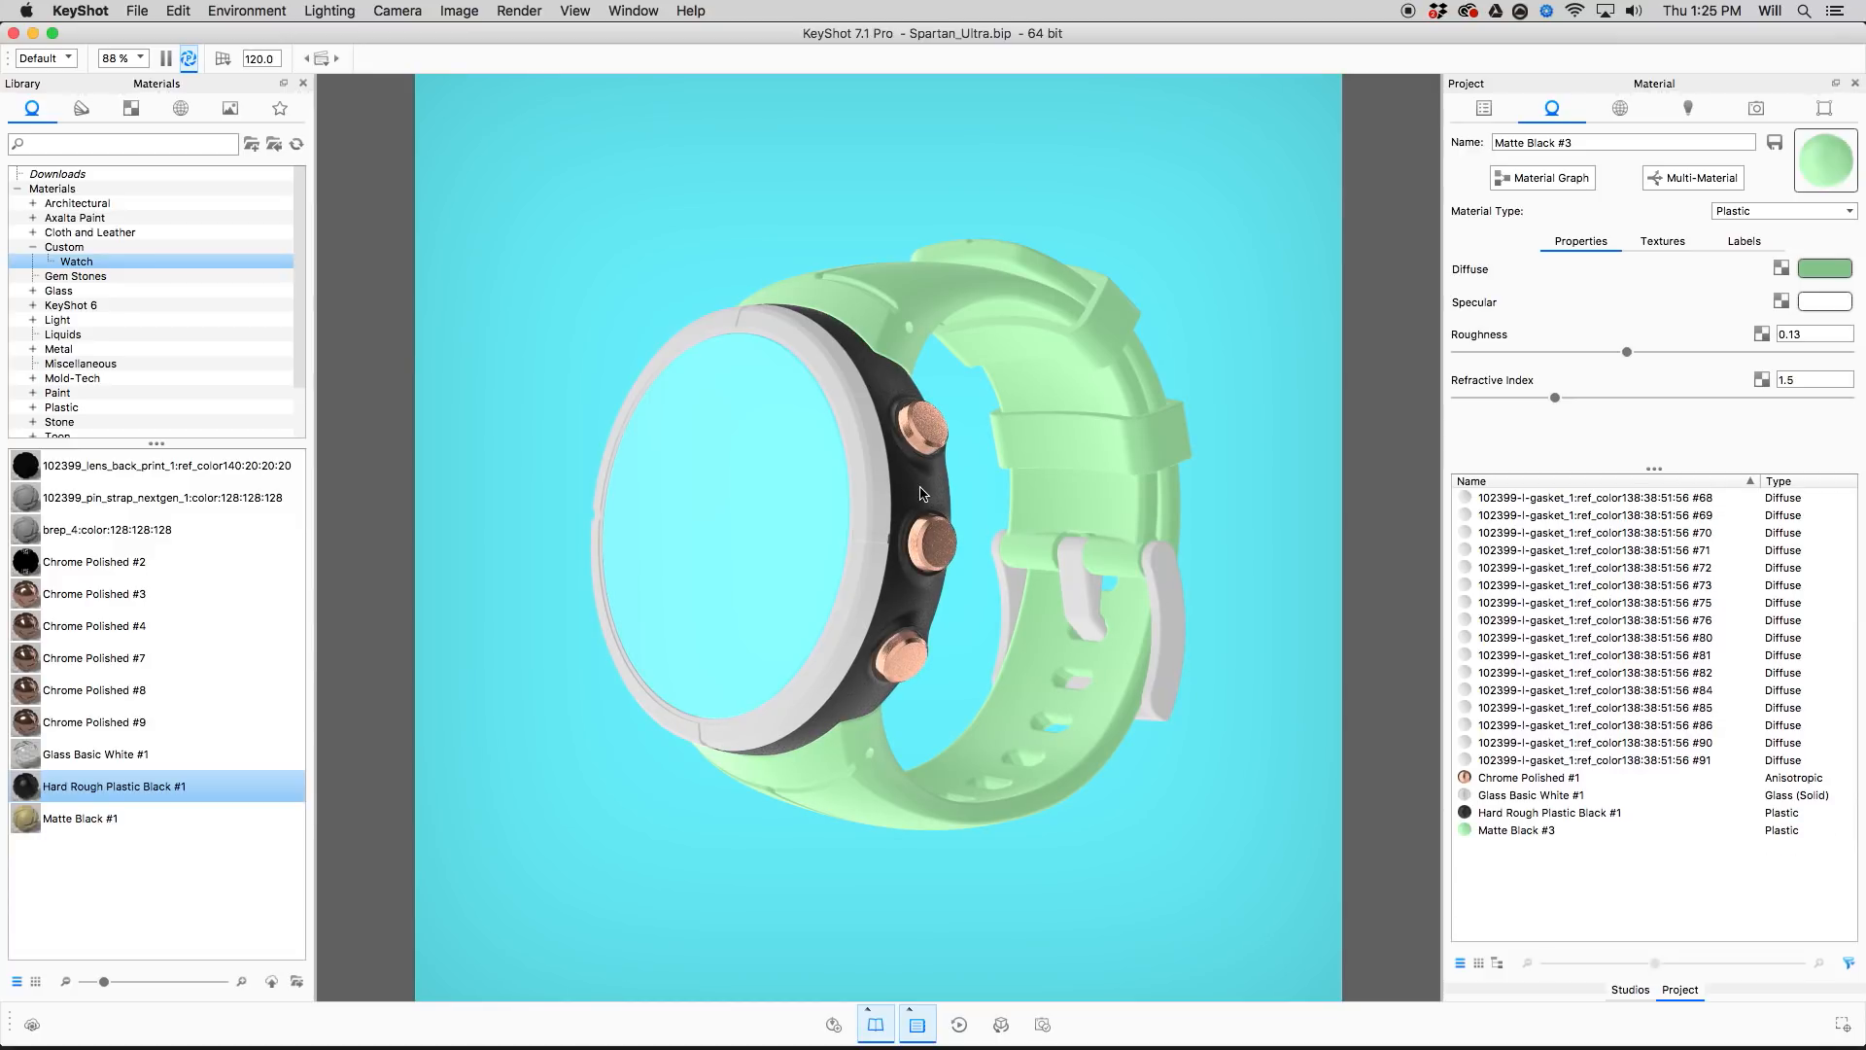
pyautogui.keyDown('shift'); pyautogui.rightClick(881, 457); pyautogui.keyUp('shift')
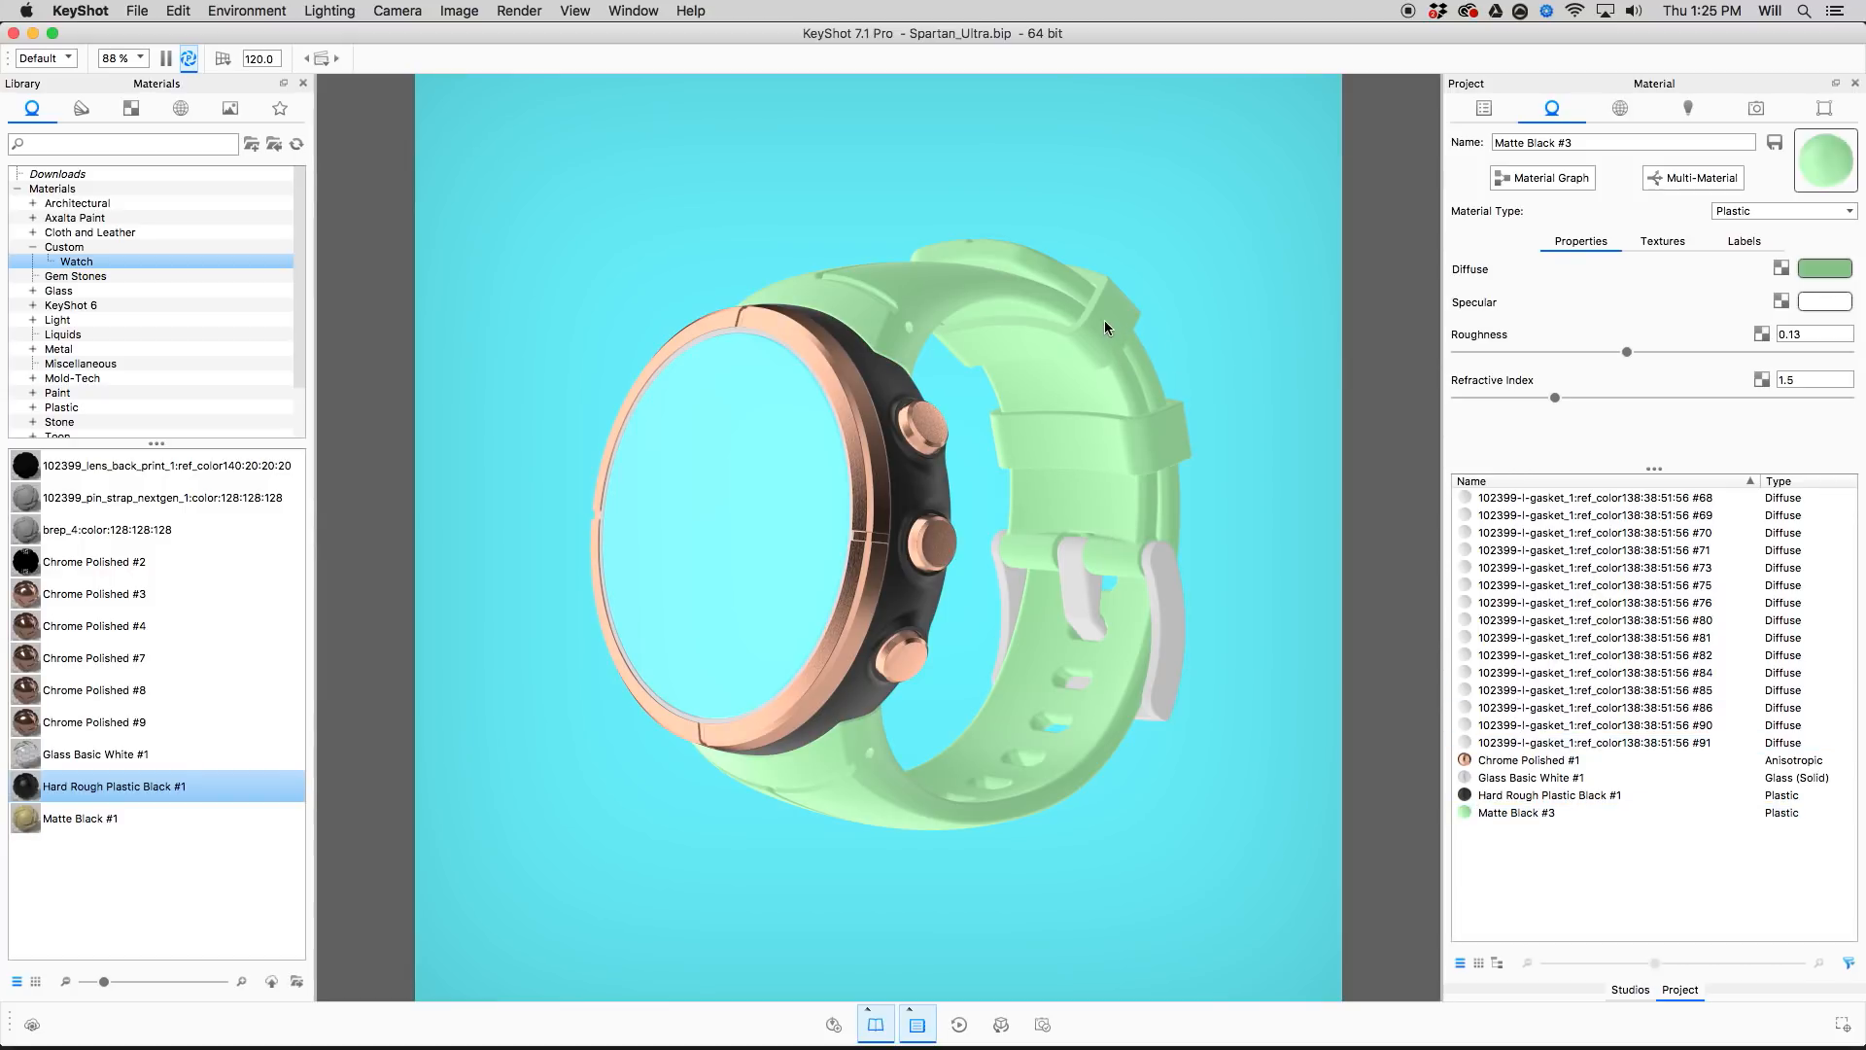
# Show the scene tree and unlink the material of the upper strap loop, part brep_5.
pyautogui.click(1484, 108)
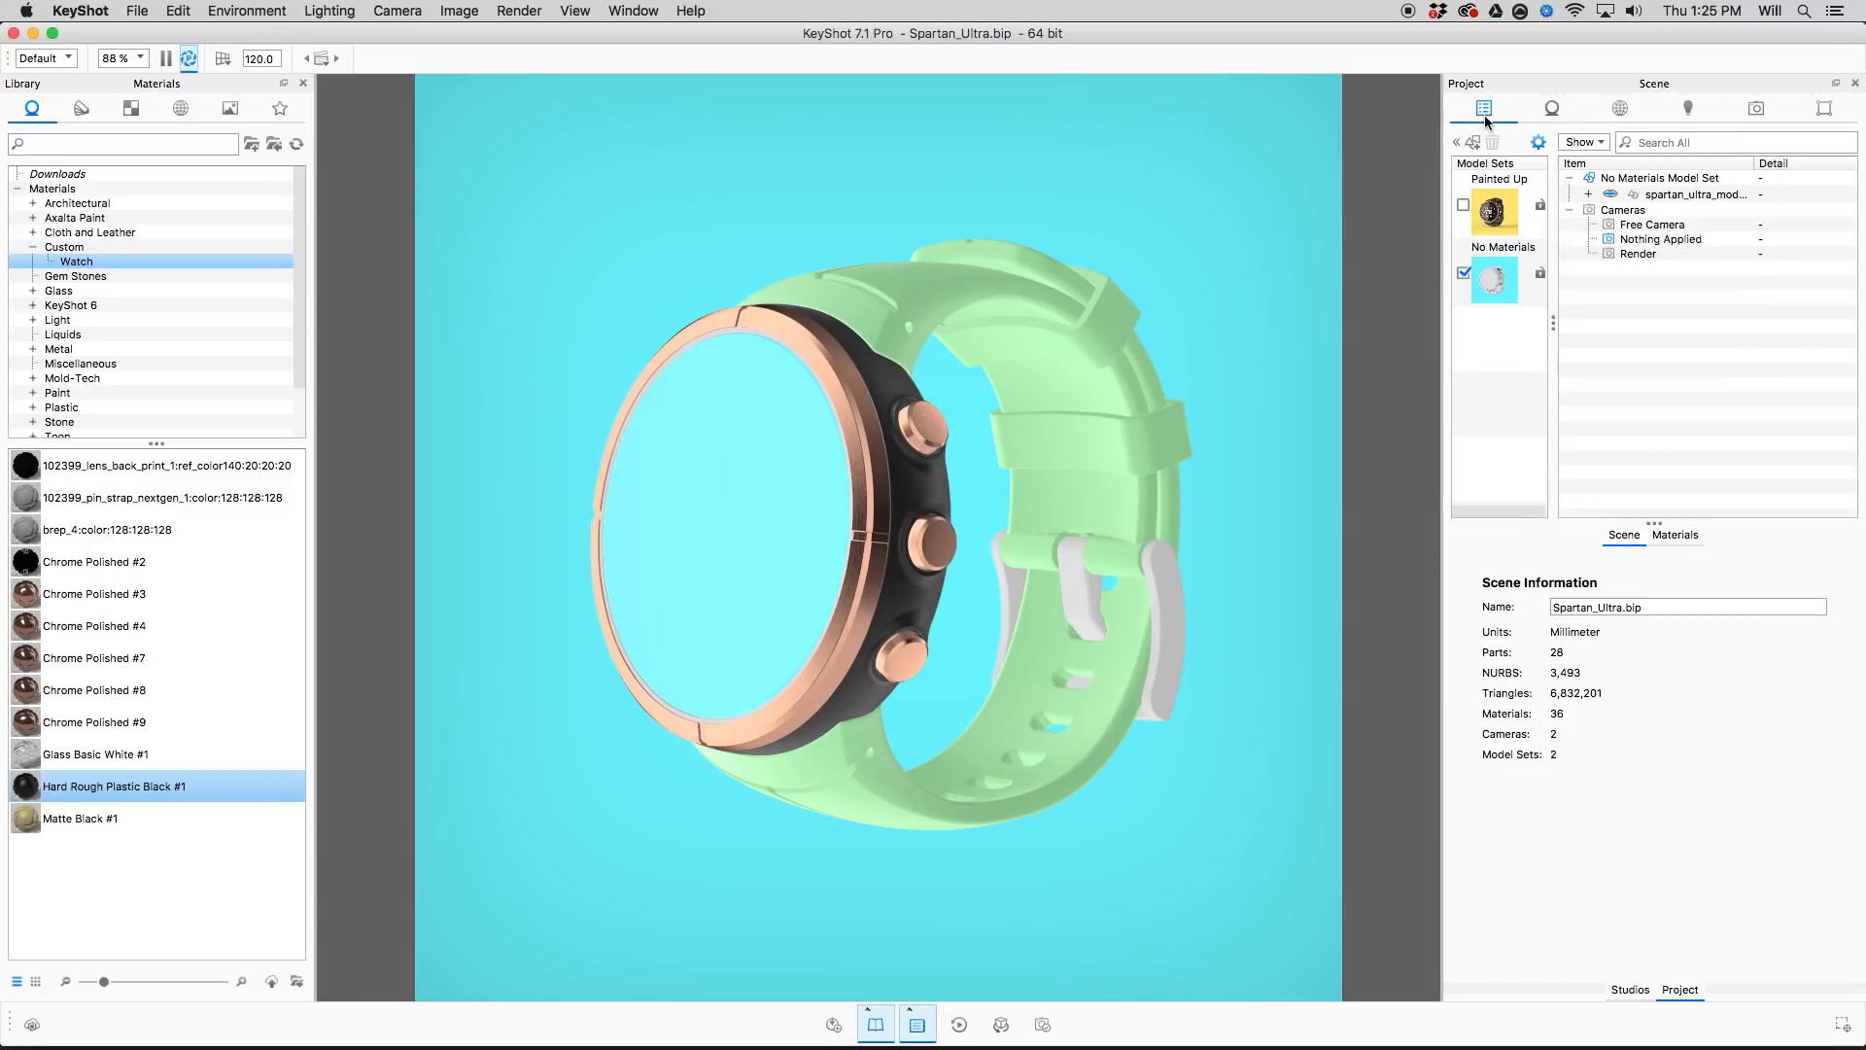
pyautogui.click(1117, 307)
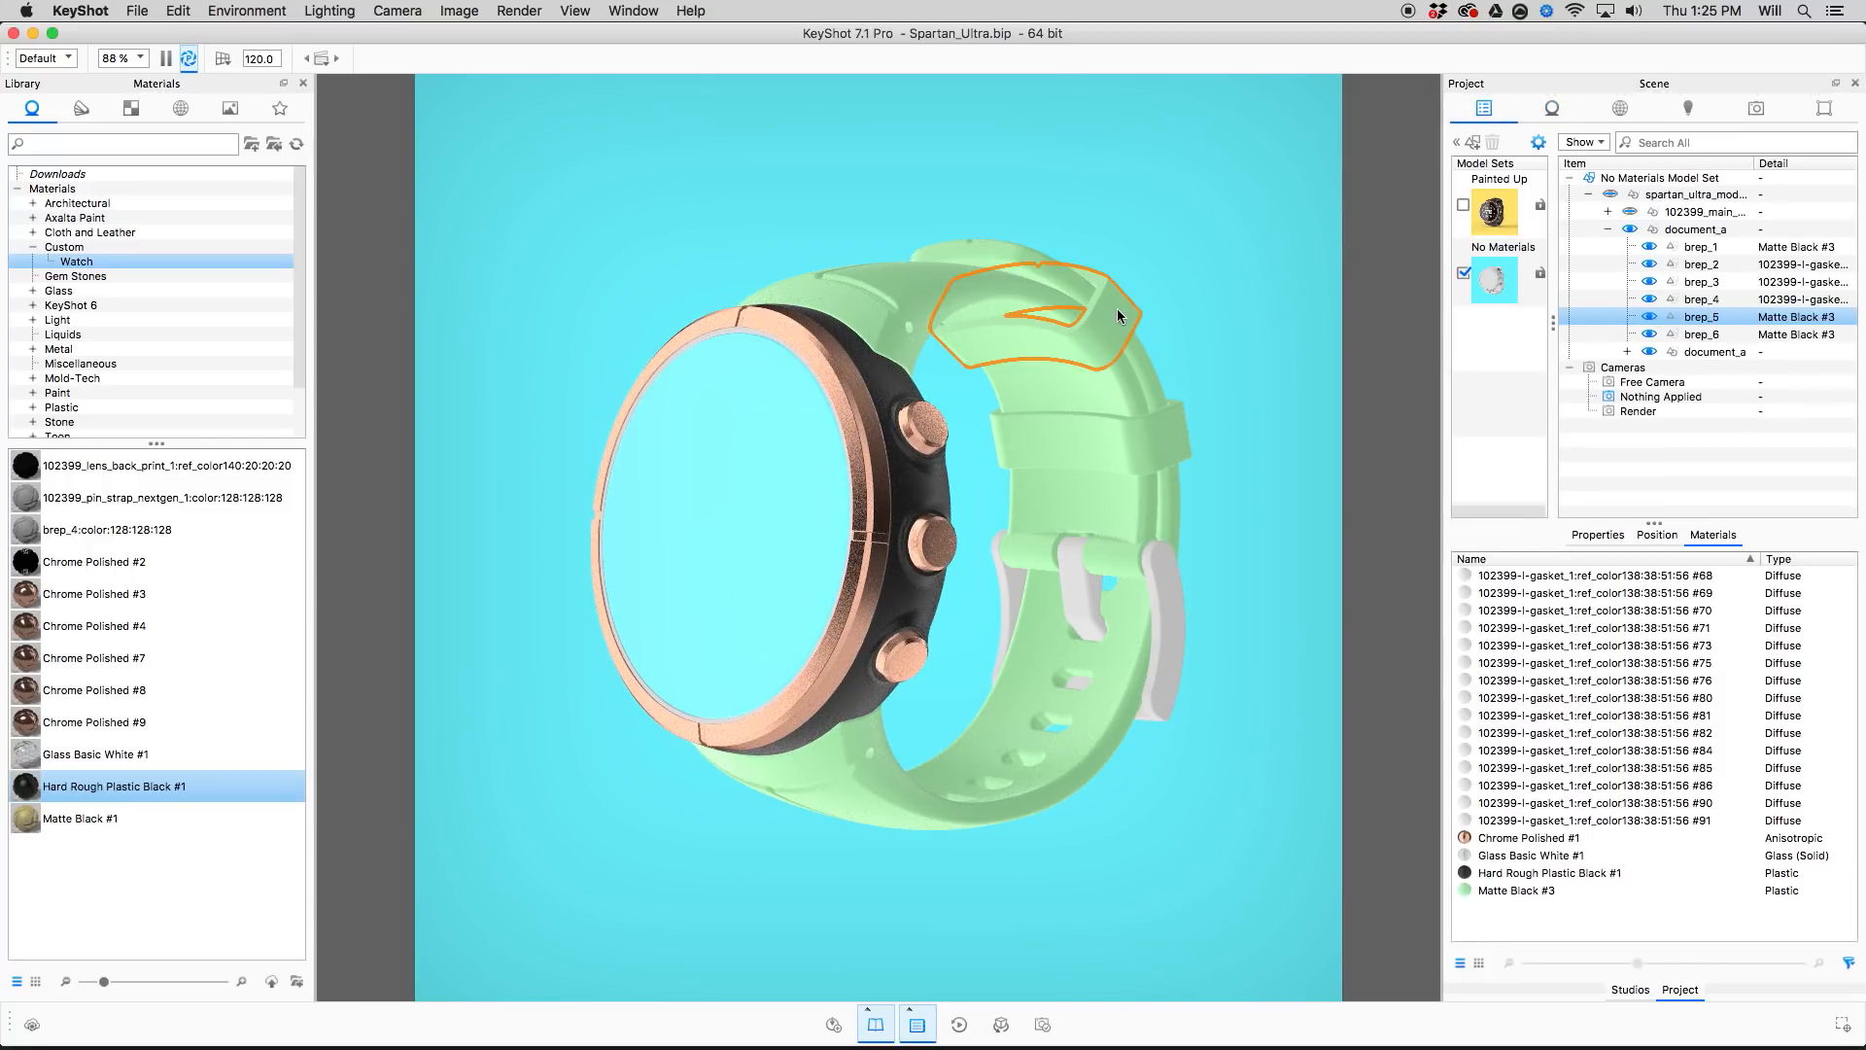
pyautogui.rightClick(1116, 307)
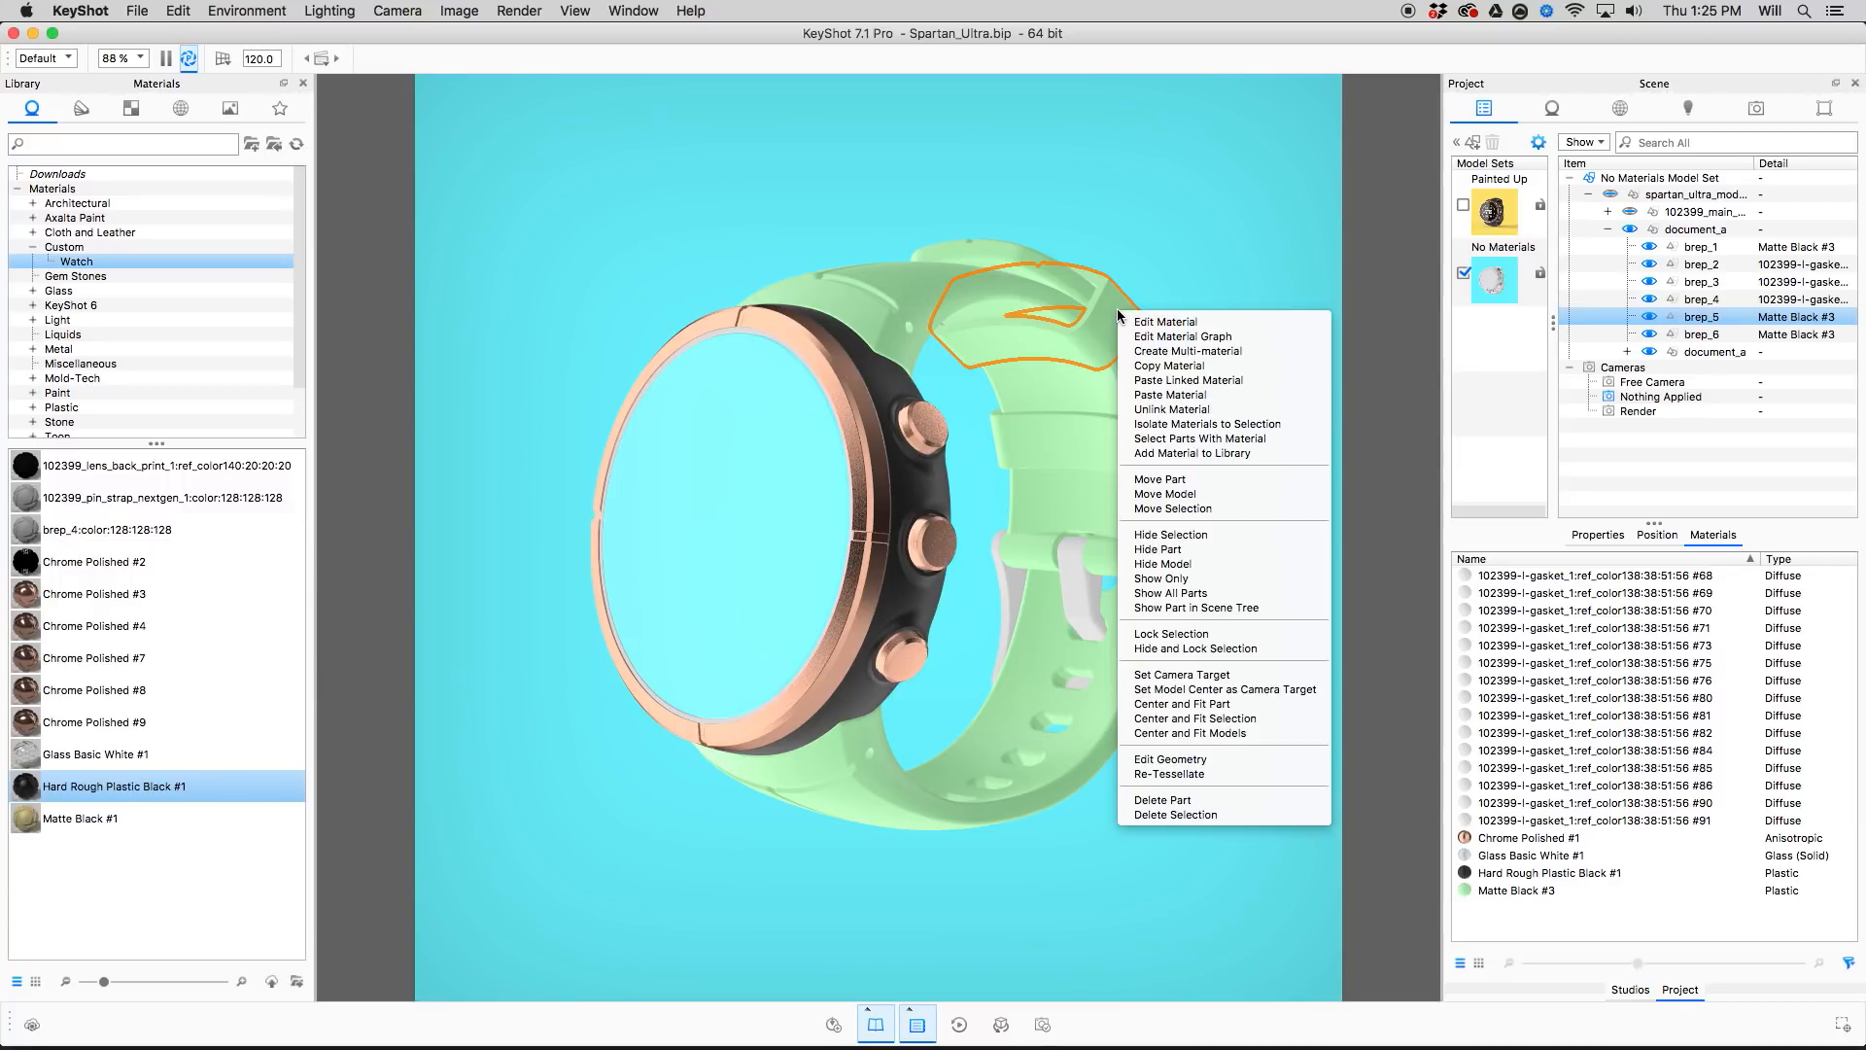
pyautogui.click(1146, 409)
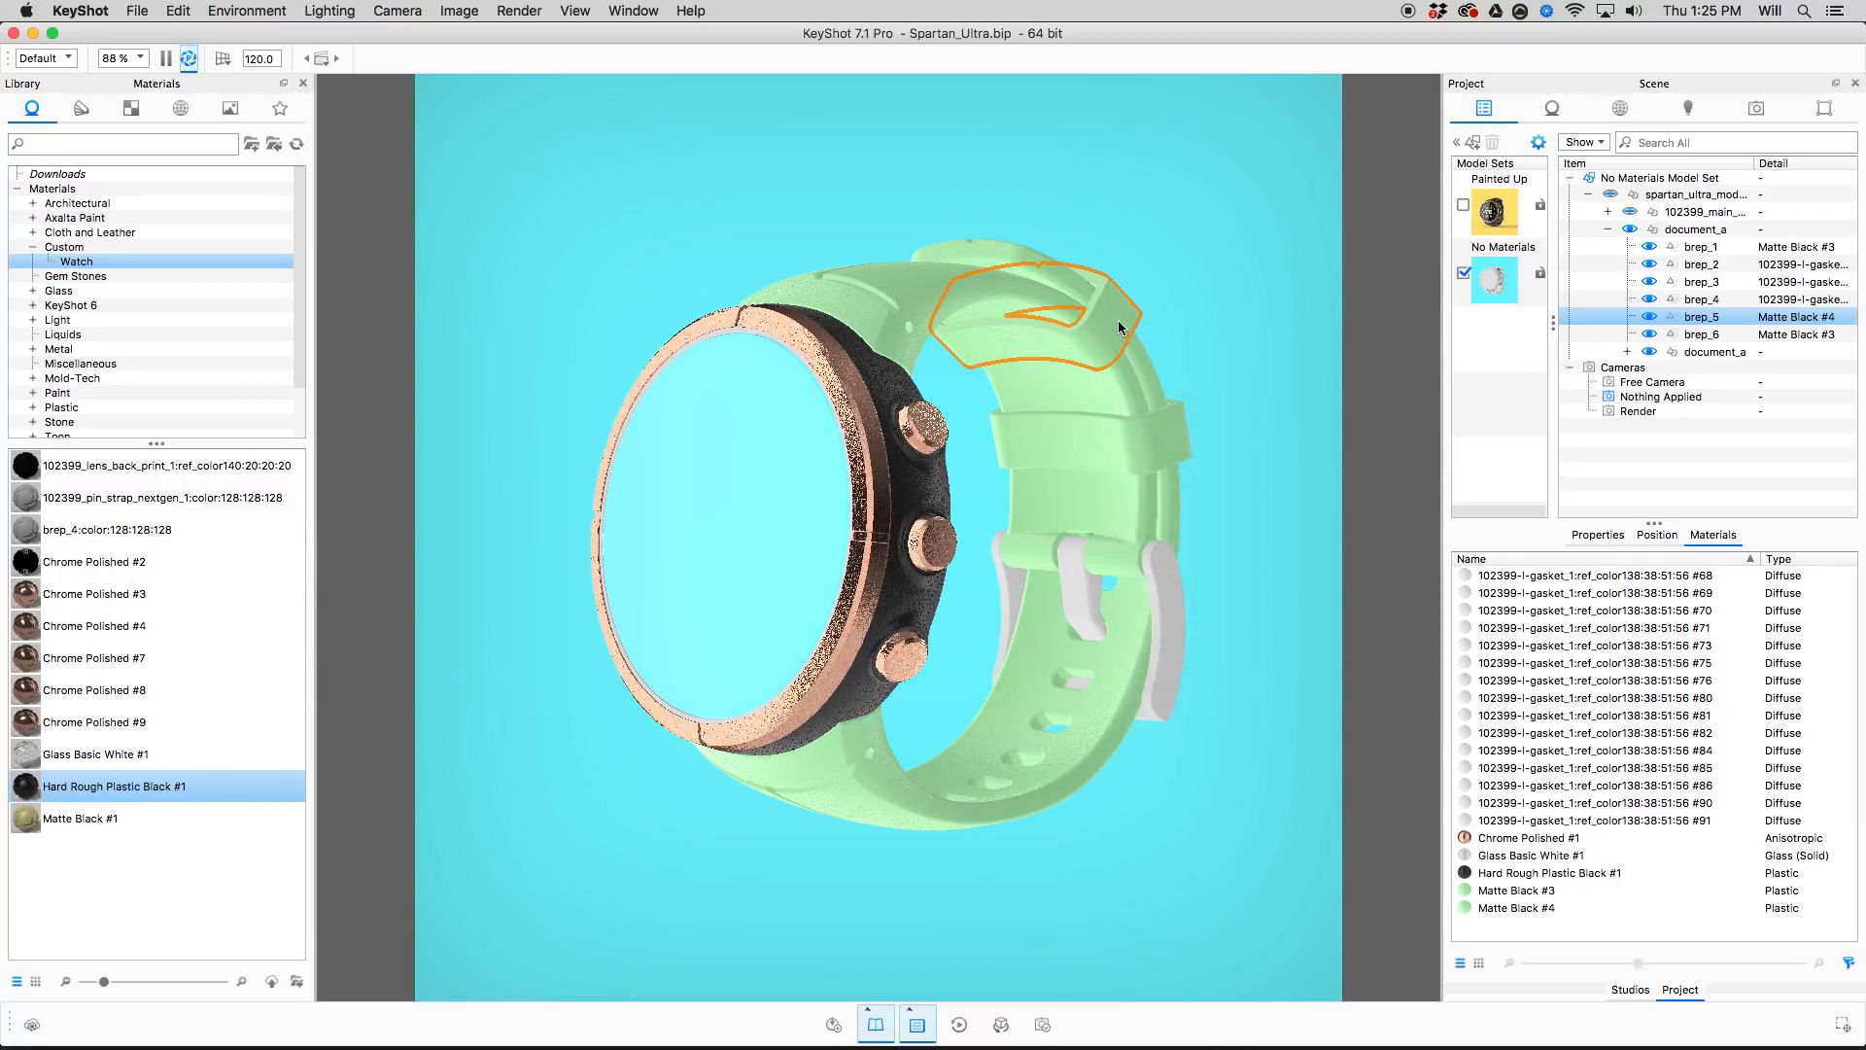
# Set the diffuse colour of the upper strap loop's Matte Black #4 material to a darker green.
pyautogui.doubleClick(1120, 326)
pyautogui.click(1512, 831)
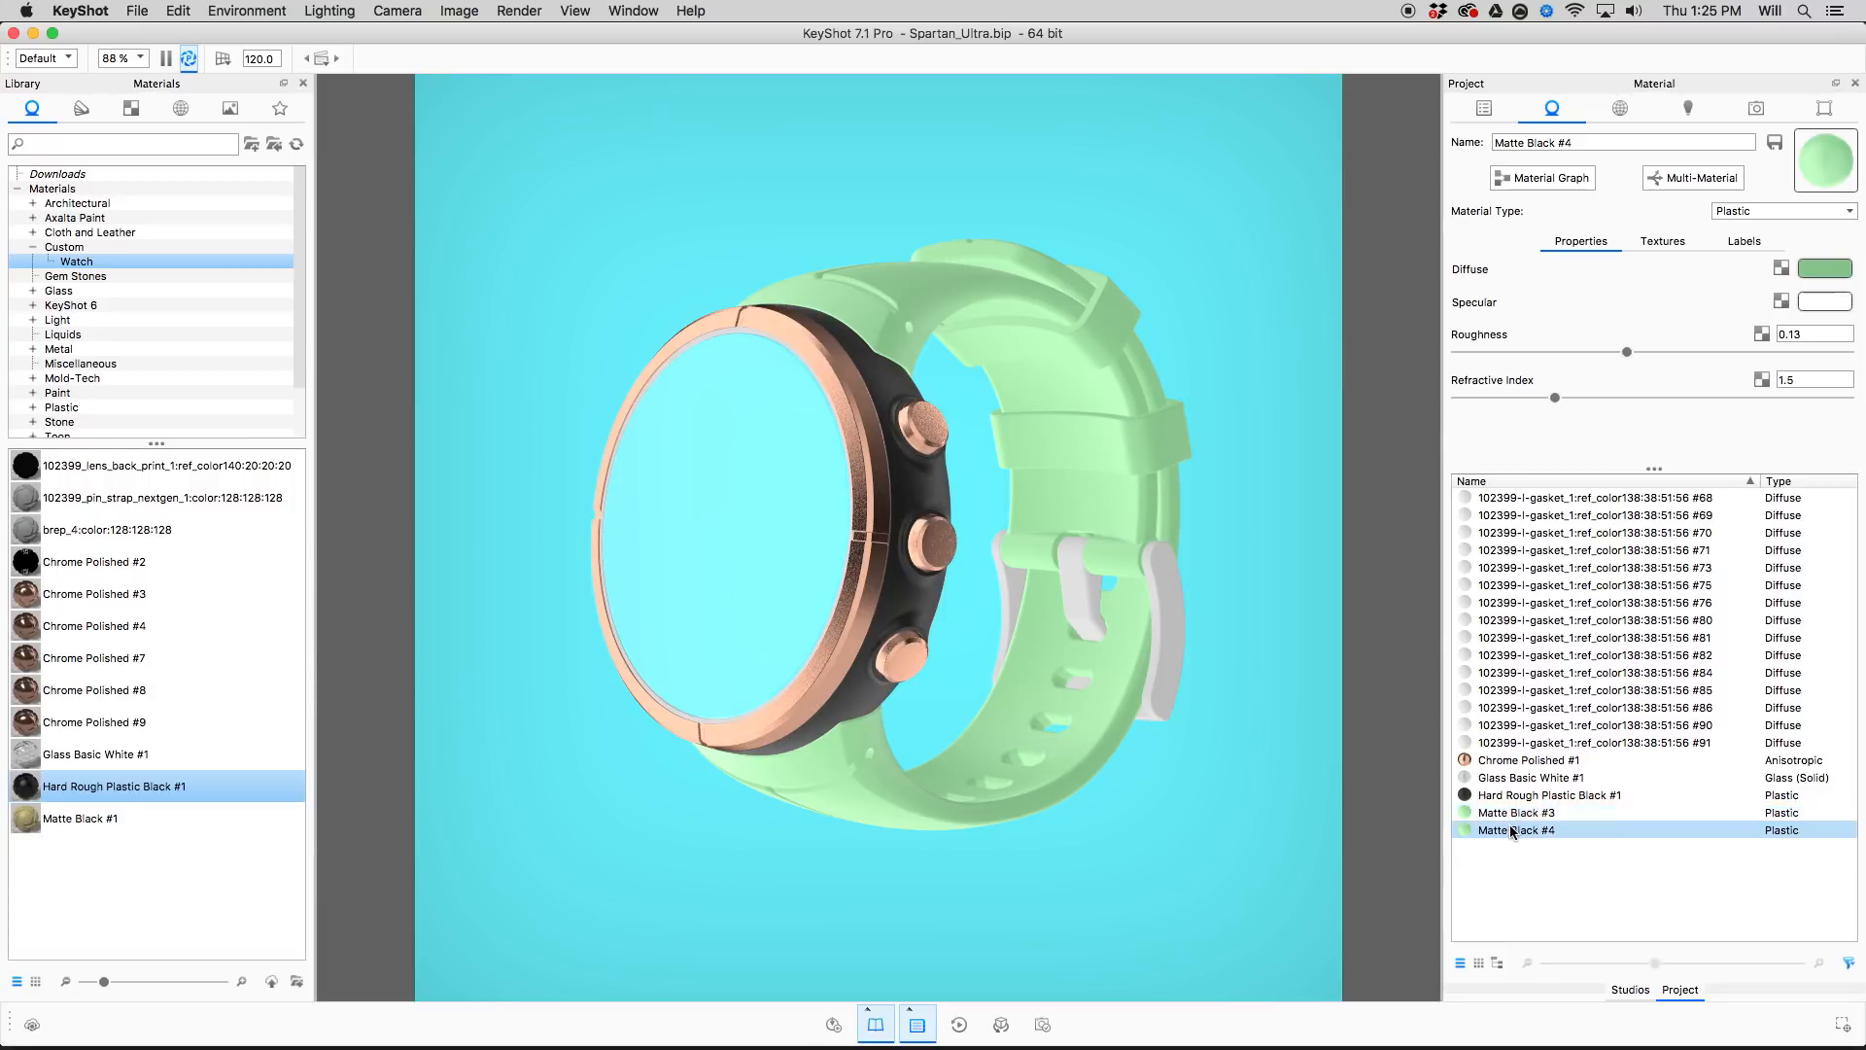
pyautogui.click(1820, 279)
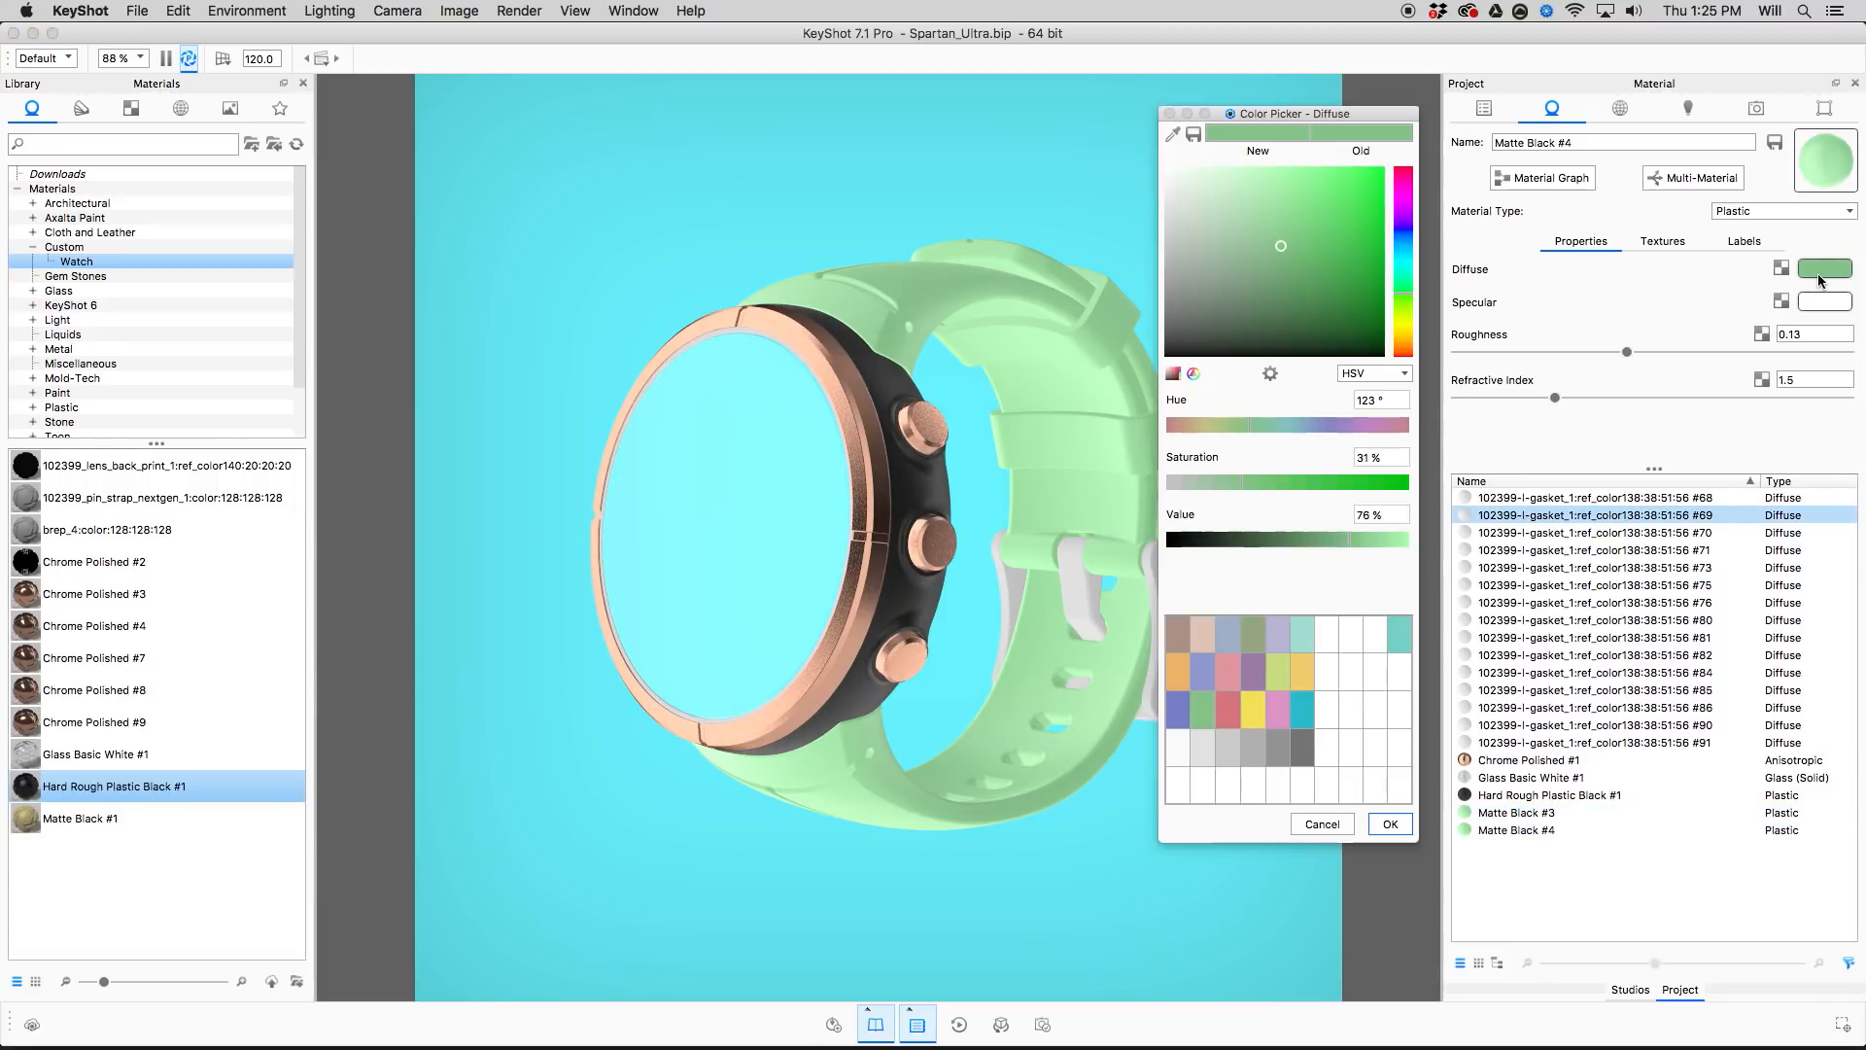
pyautogui.click(1272, 208)
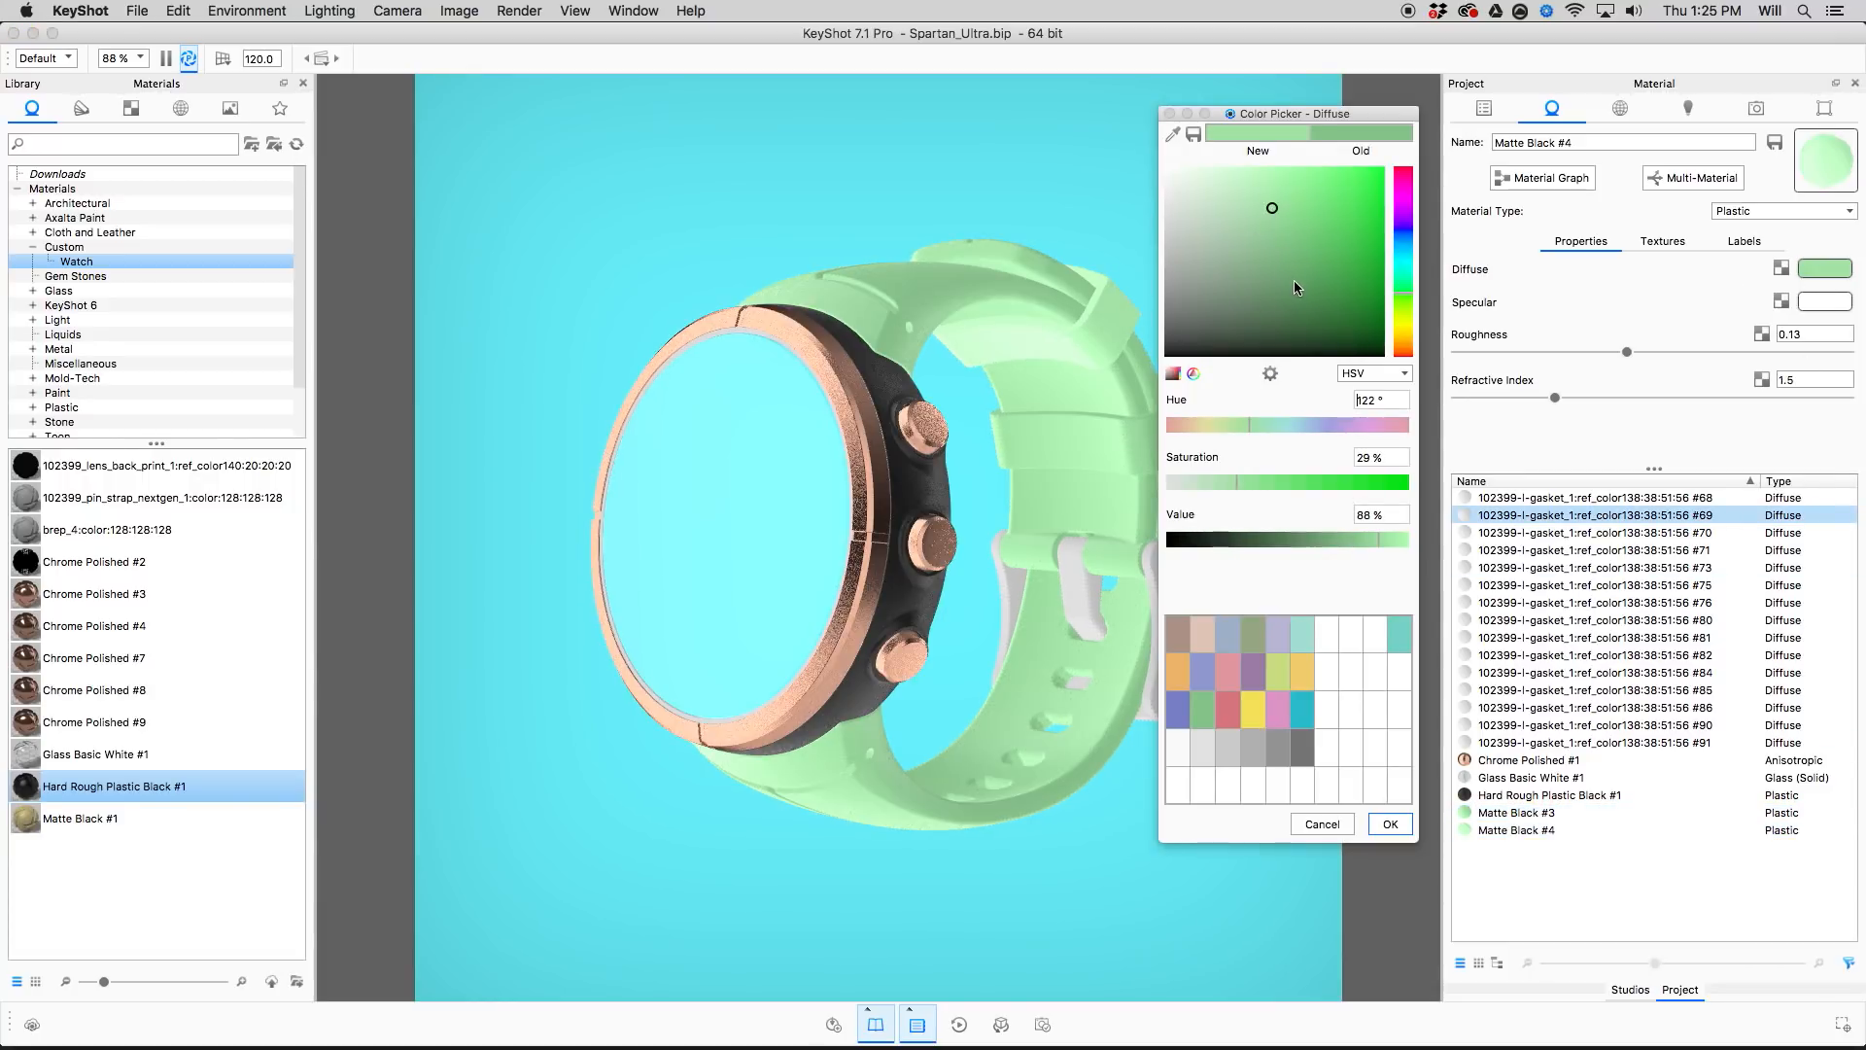
pyautogui.click(1294, 283)
pyautogui.click(1390, 825)
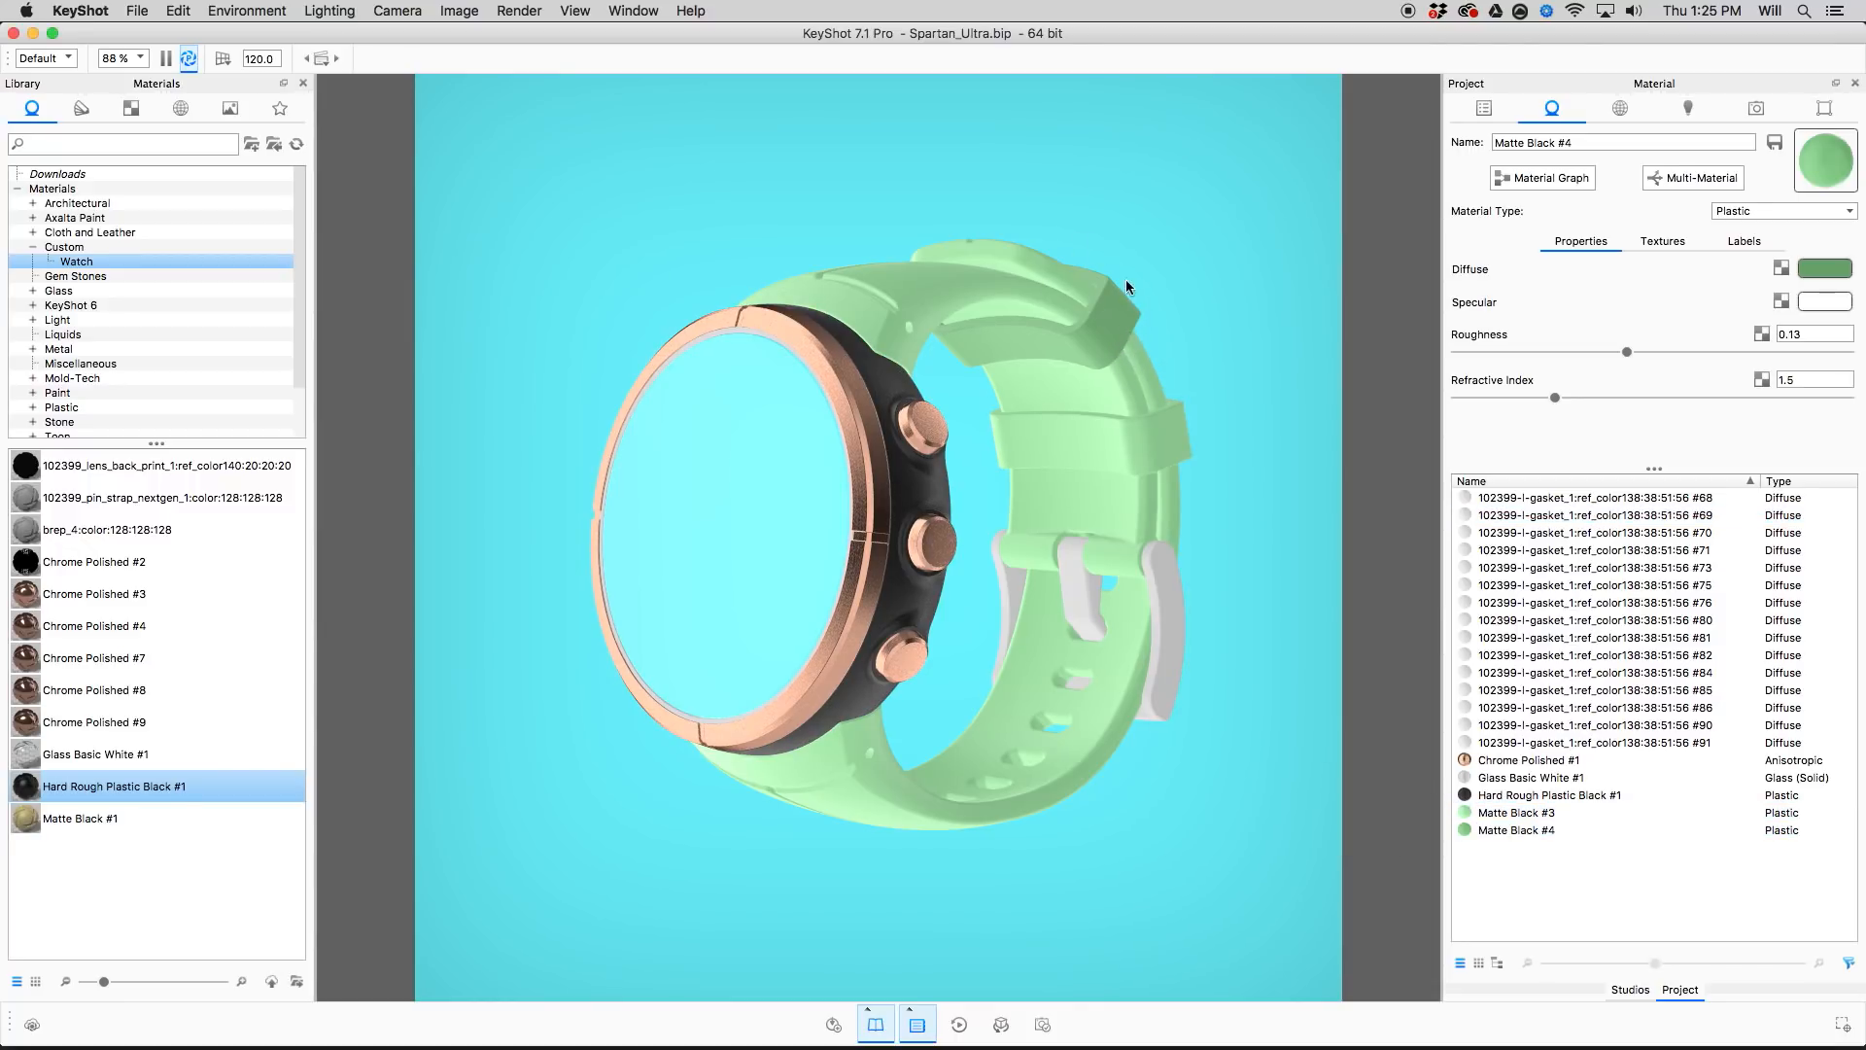
pyautogui.moveTo(1123, 293); pyautogui.dragTo(1011, 235)
pyautogui.moveTo(1130, 317); pyautogui.dragTo(1181, 575)
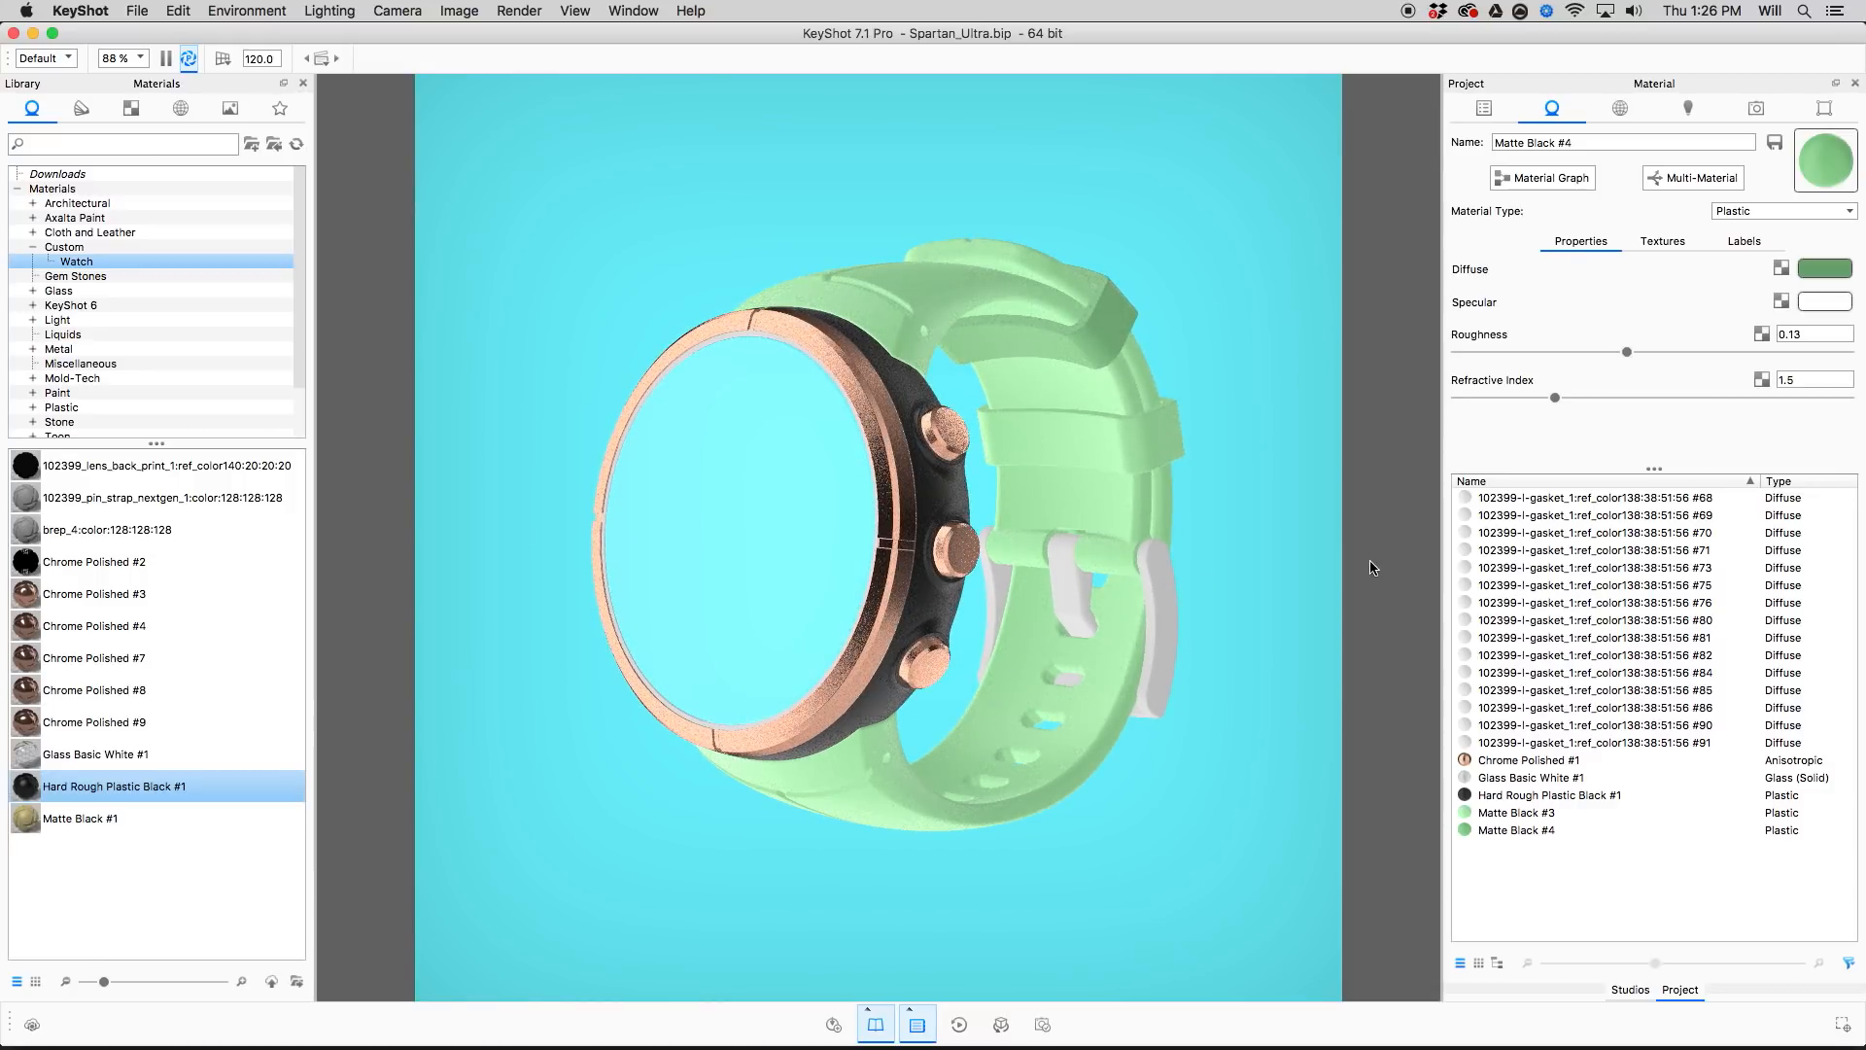
# Switch to the slide presentation in Preview and advance to the Isolate Materials to Selection slide.
pyautogui.press('super+Tab')
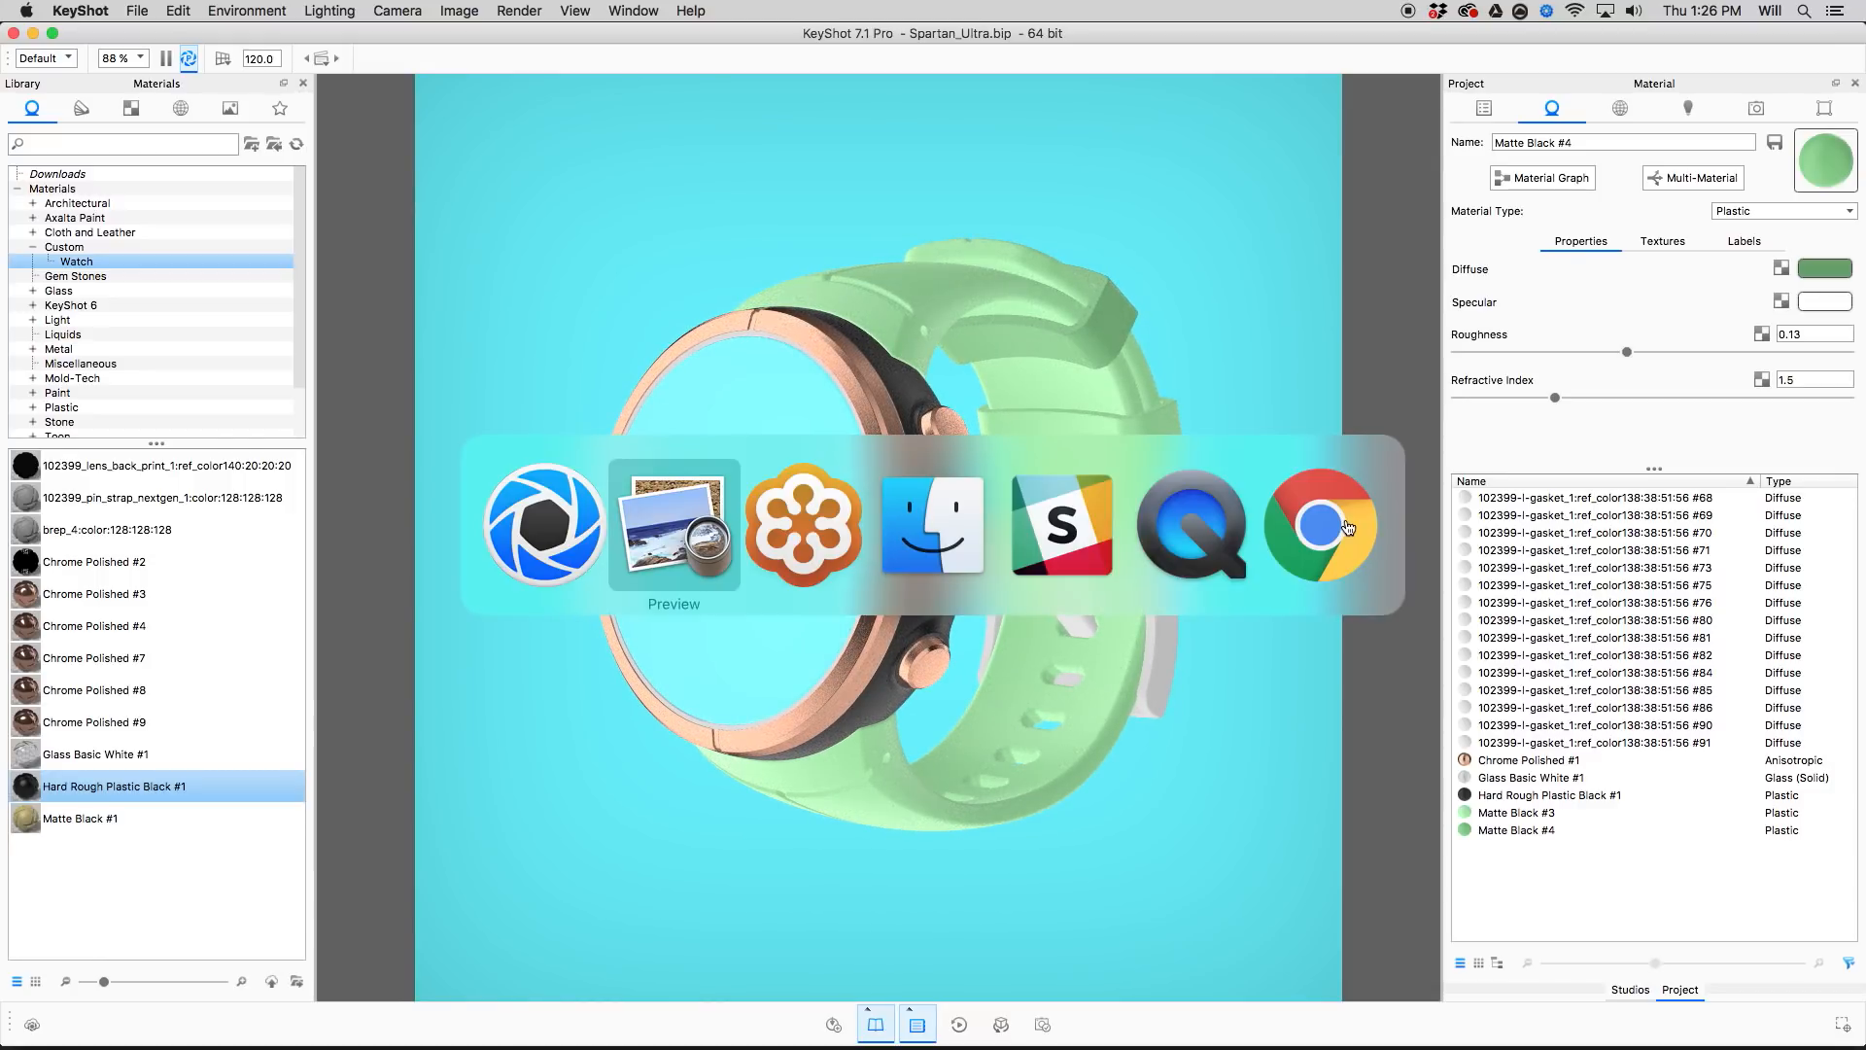
pyautogui.press('Right')
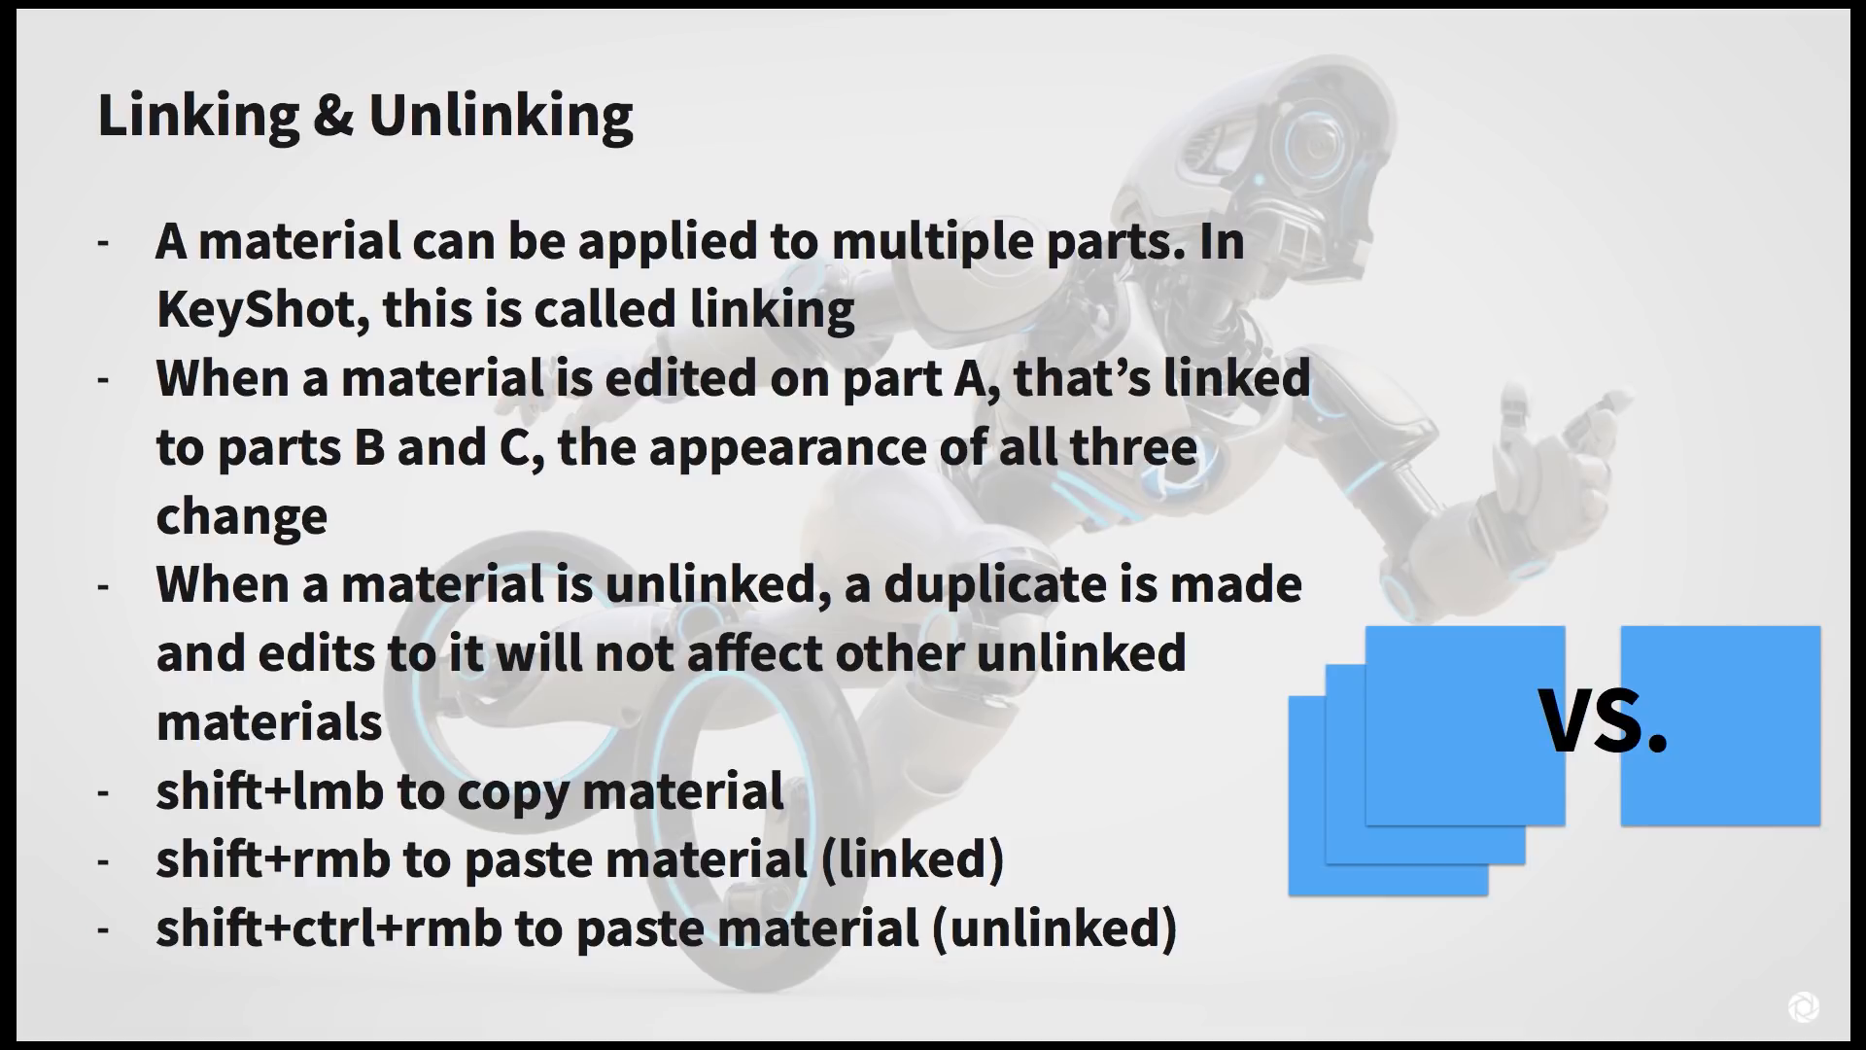
pyautogui.press('Right')
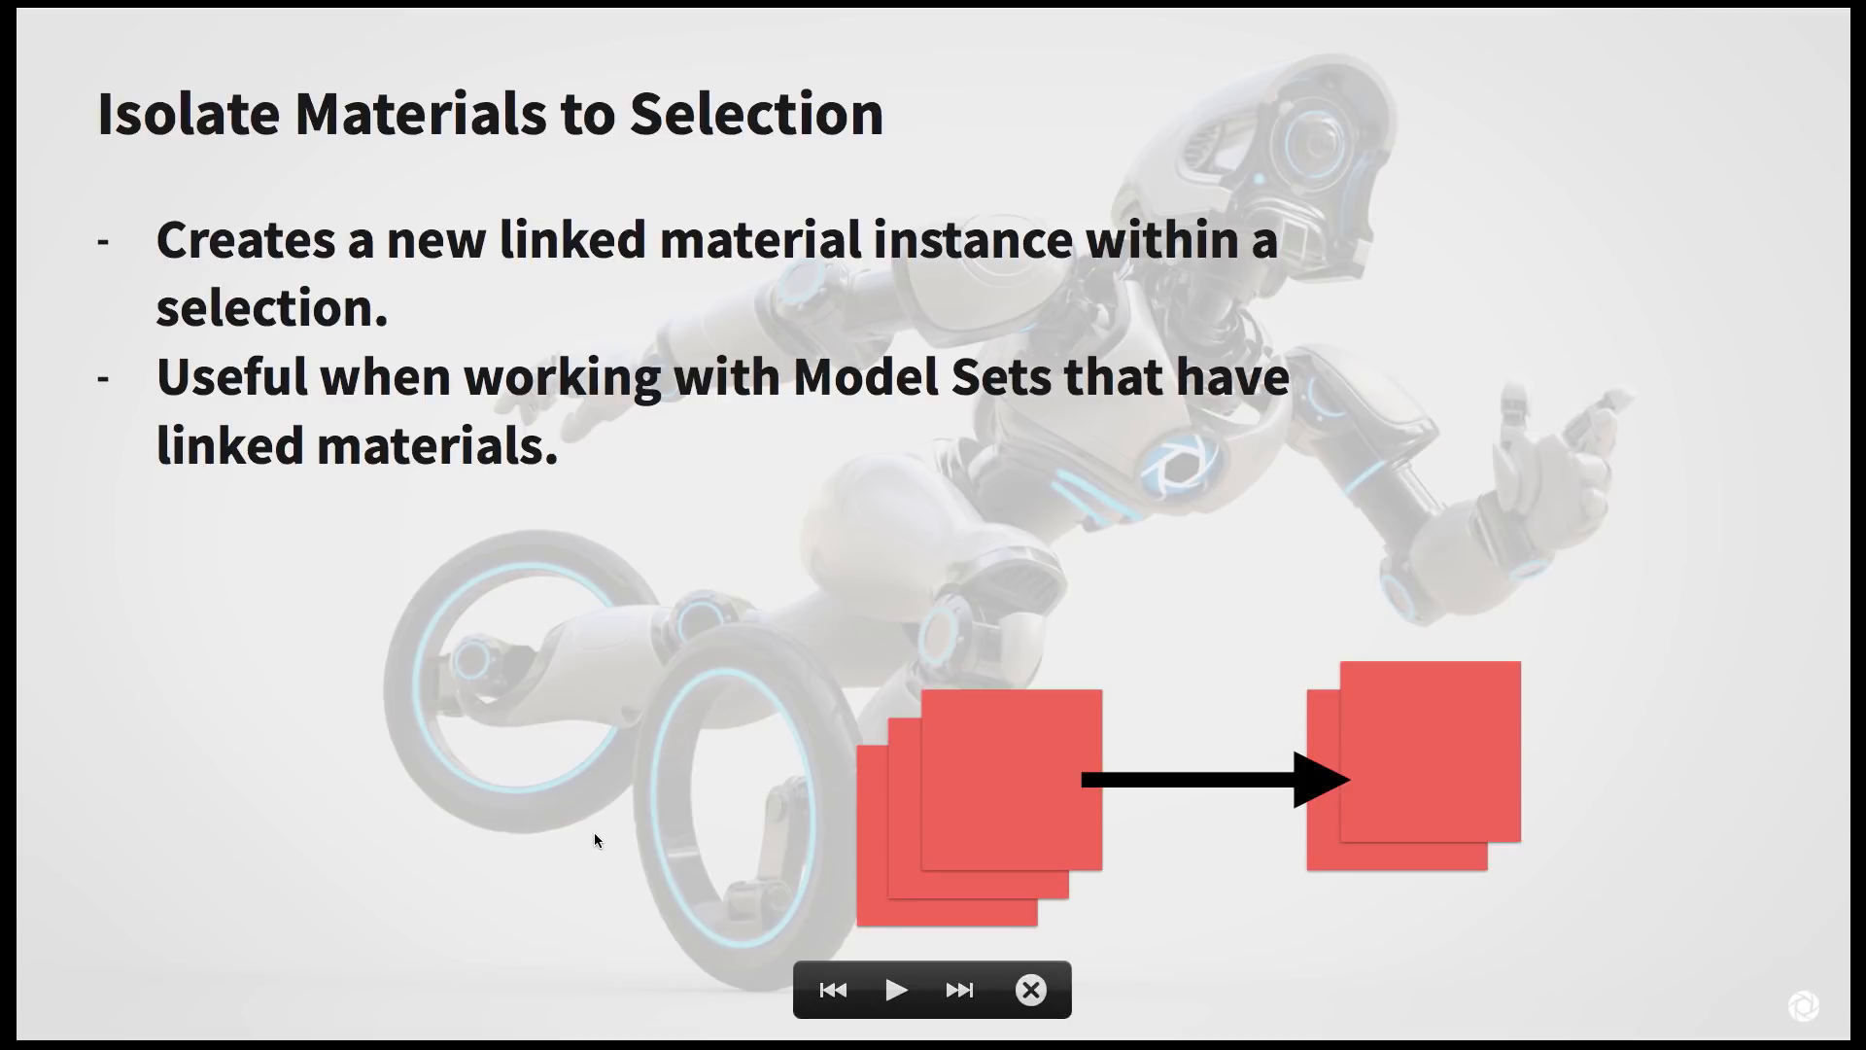
# Switch back to KeyShot and paste the copied chrome material, linked, onto the strap's buckle frame.
pyautogui.press('super+Tab')
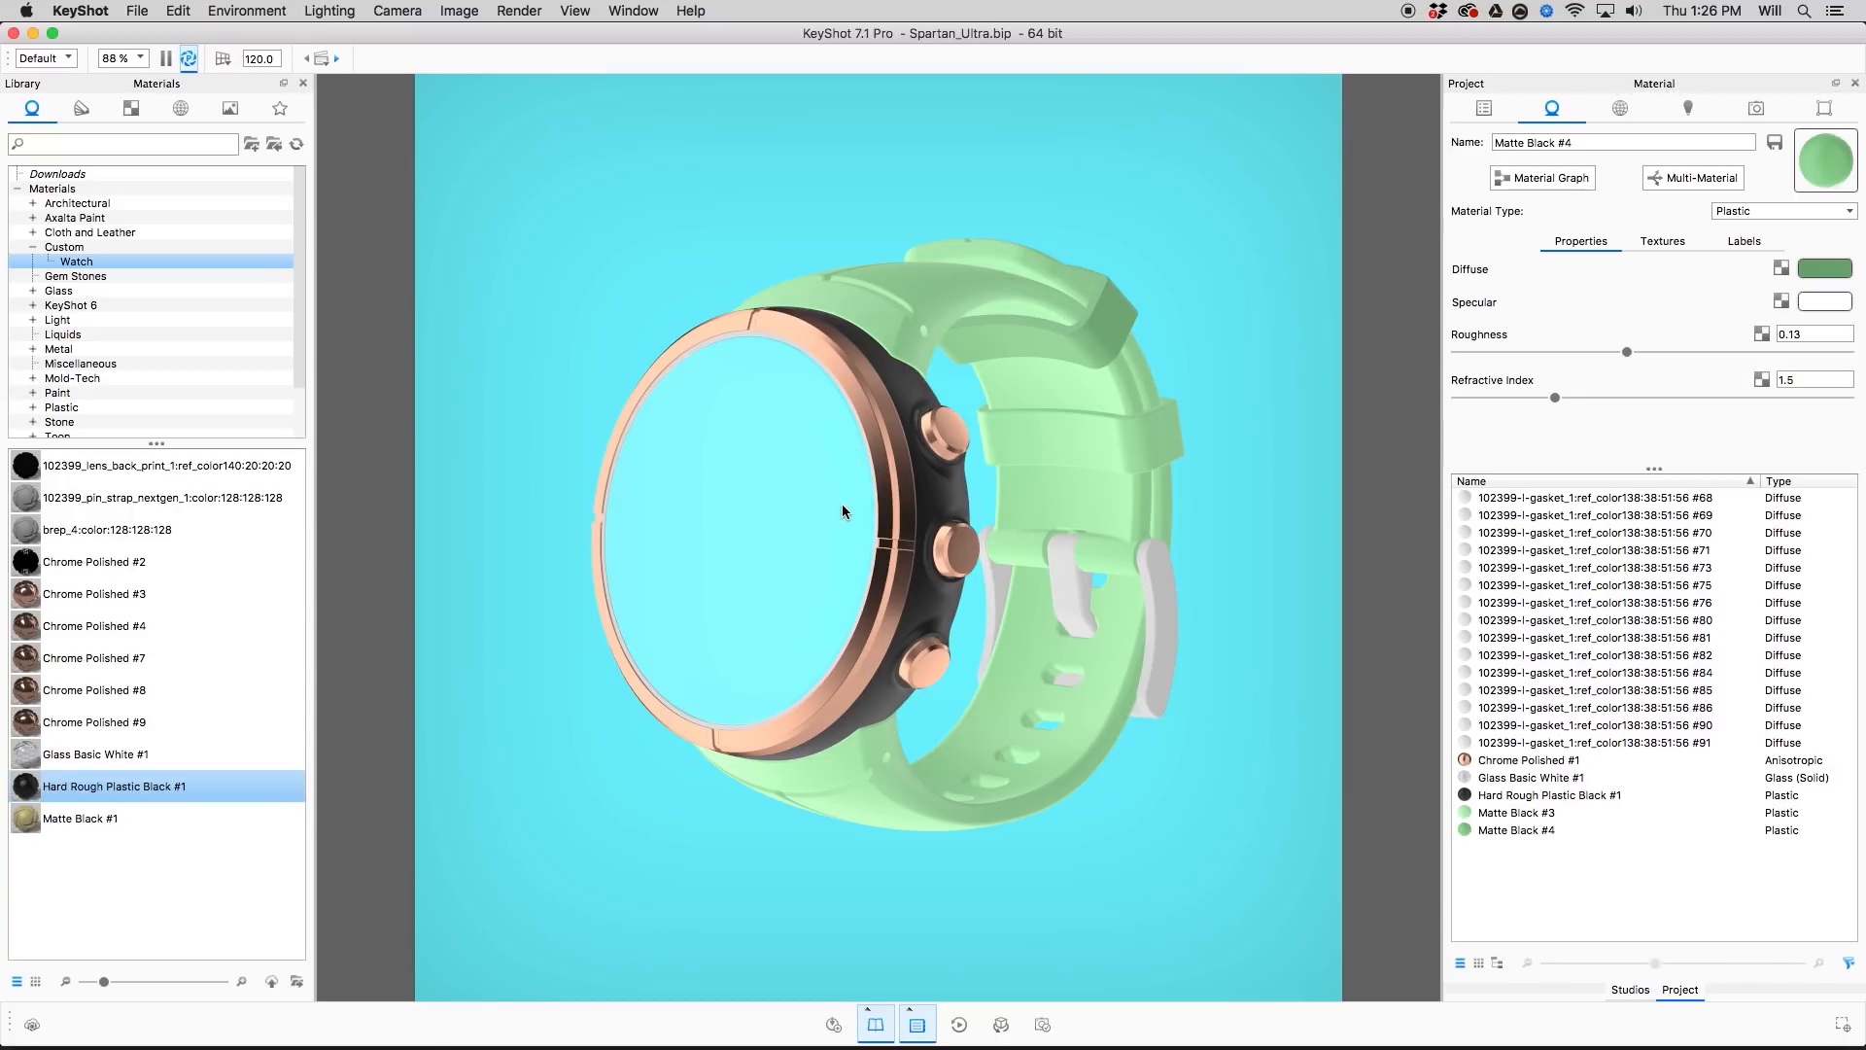
pyautogui.keyDown('shift'); pyautogui.rightClick(1165, 572); pyautogui.keyUp('shift')
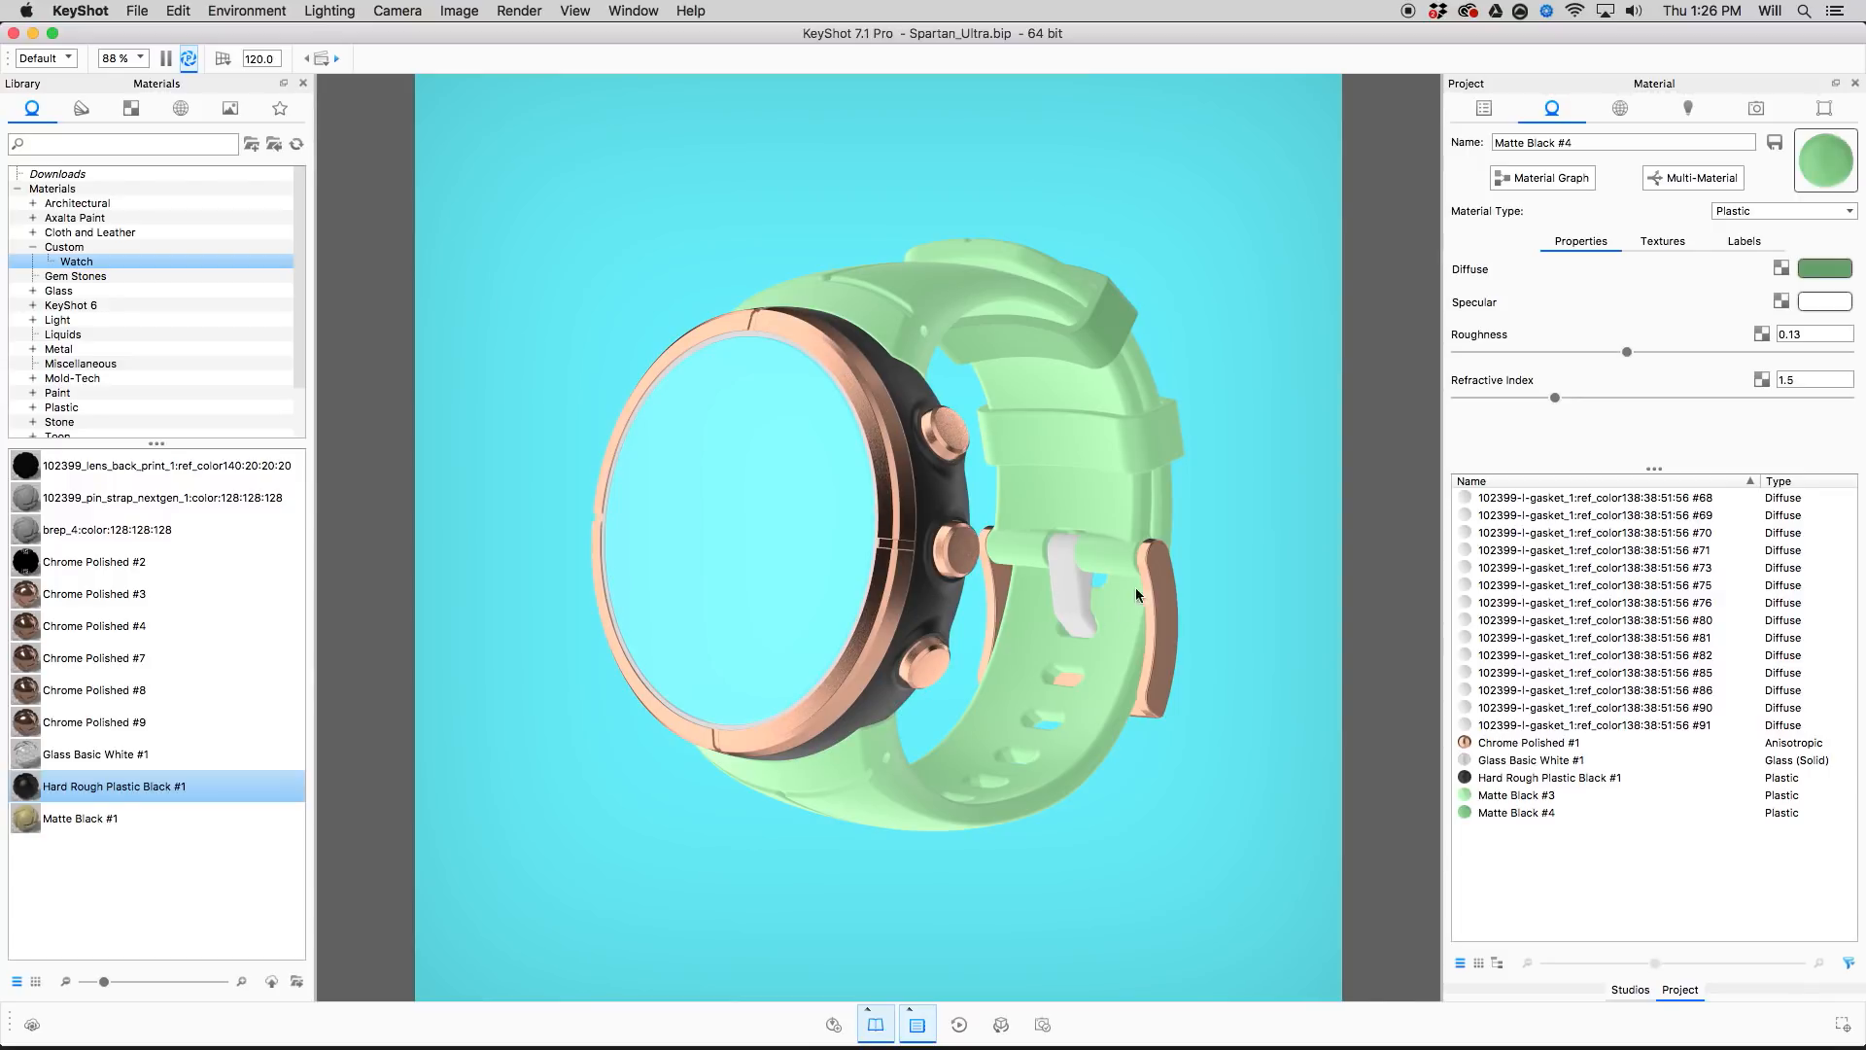
# Paste the copied chrome material, linked, onto the metal prong of the strap's buckle.
pyautogui.keyDown('shift'); pyautogui.rightClick(1065, 577); pyautogui.keyUp('shift')
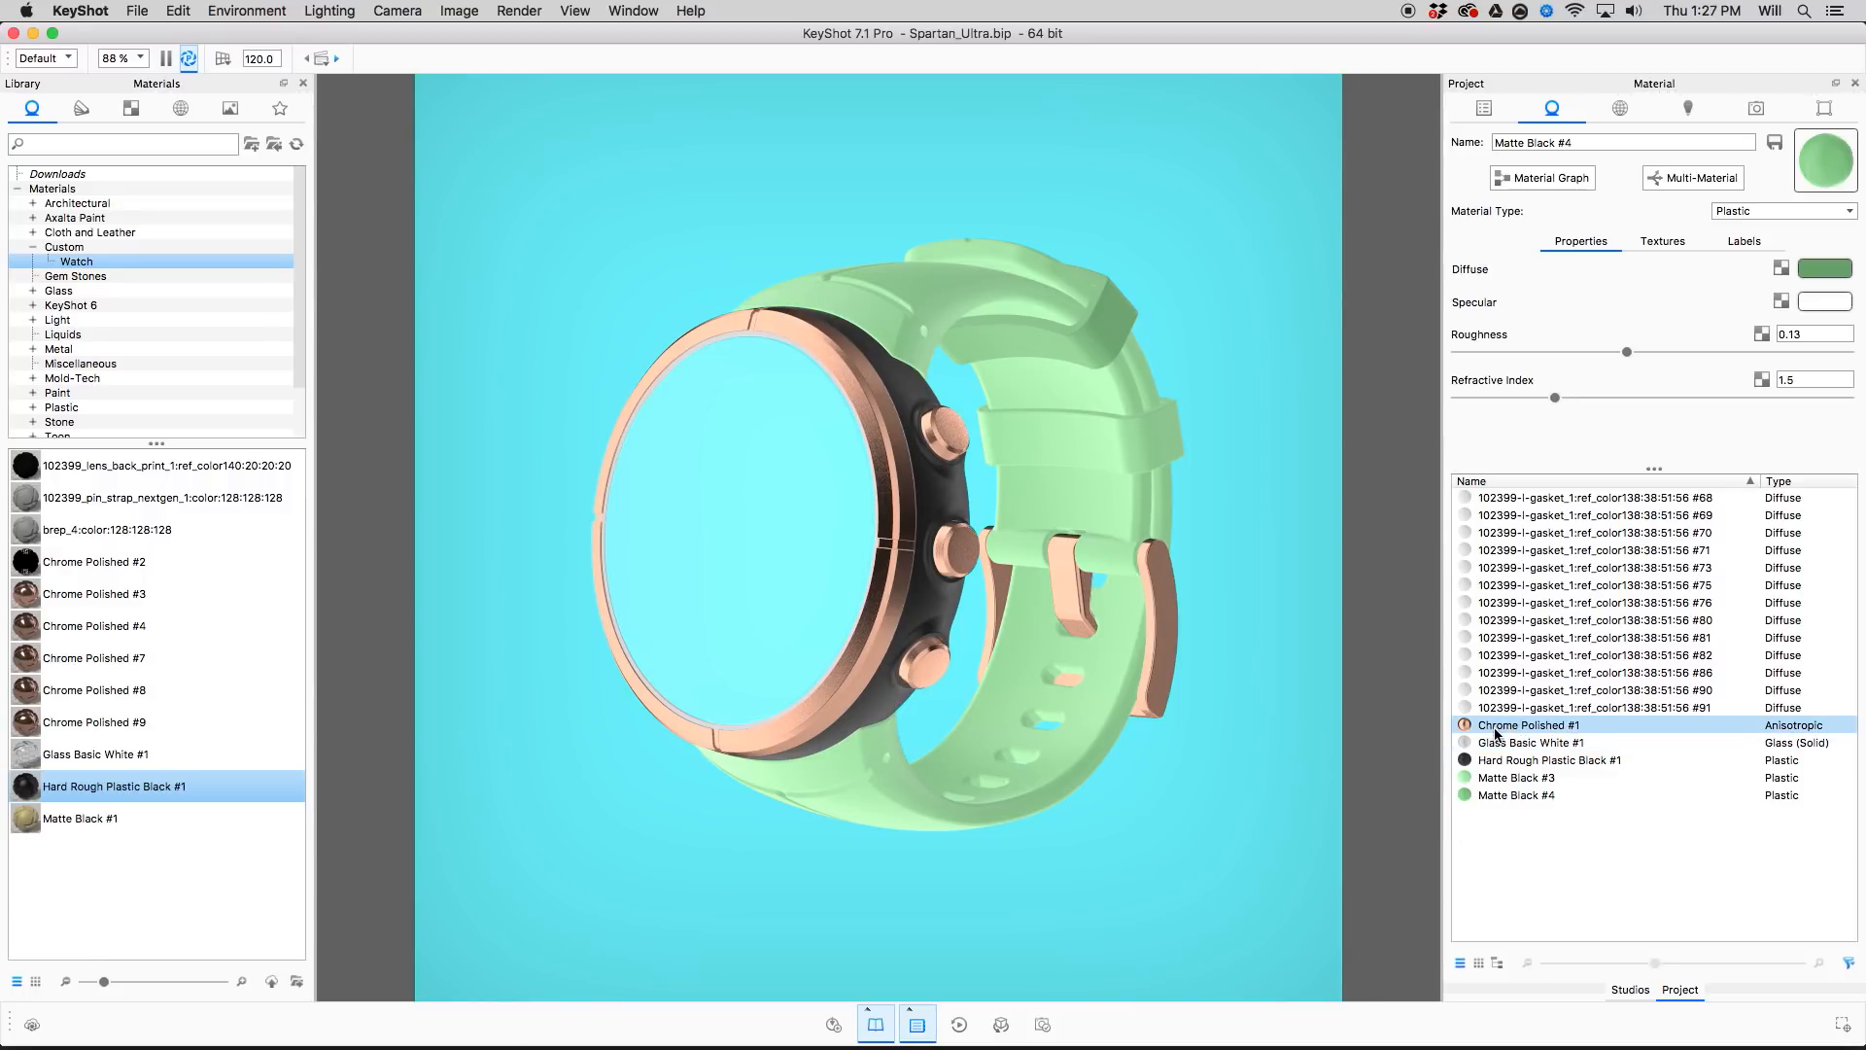
pyautogui.moveTo(1495, 734)
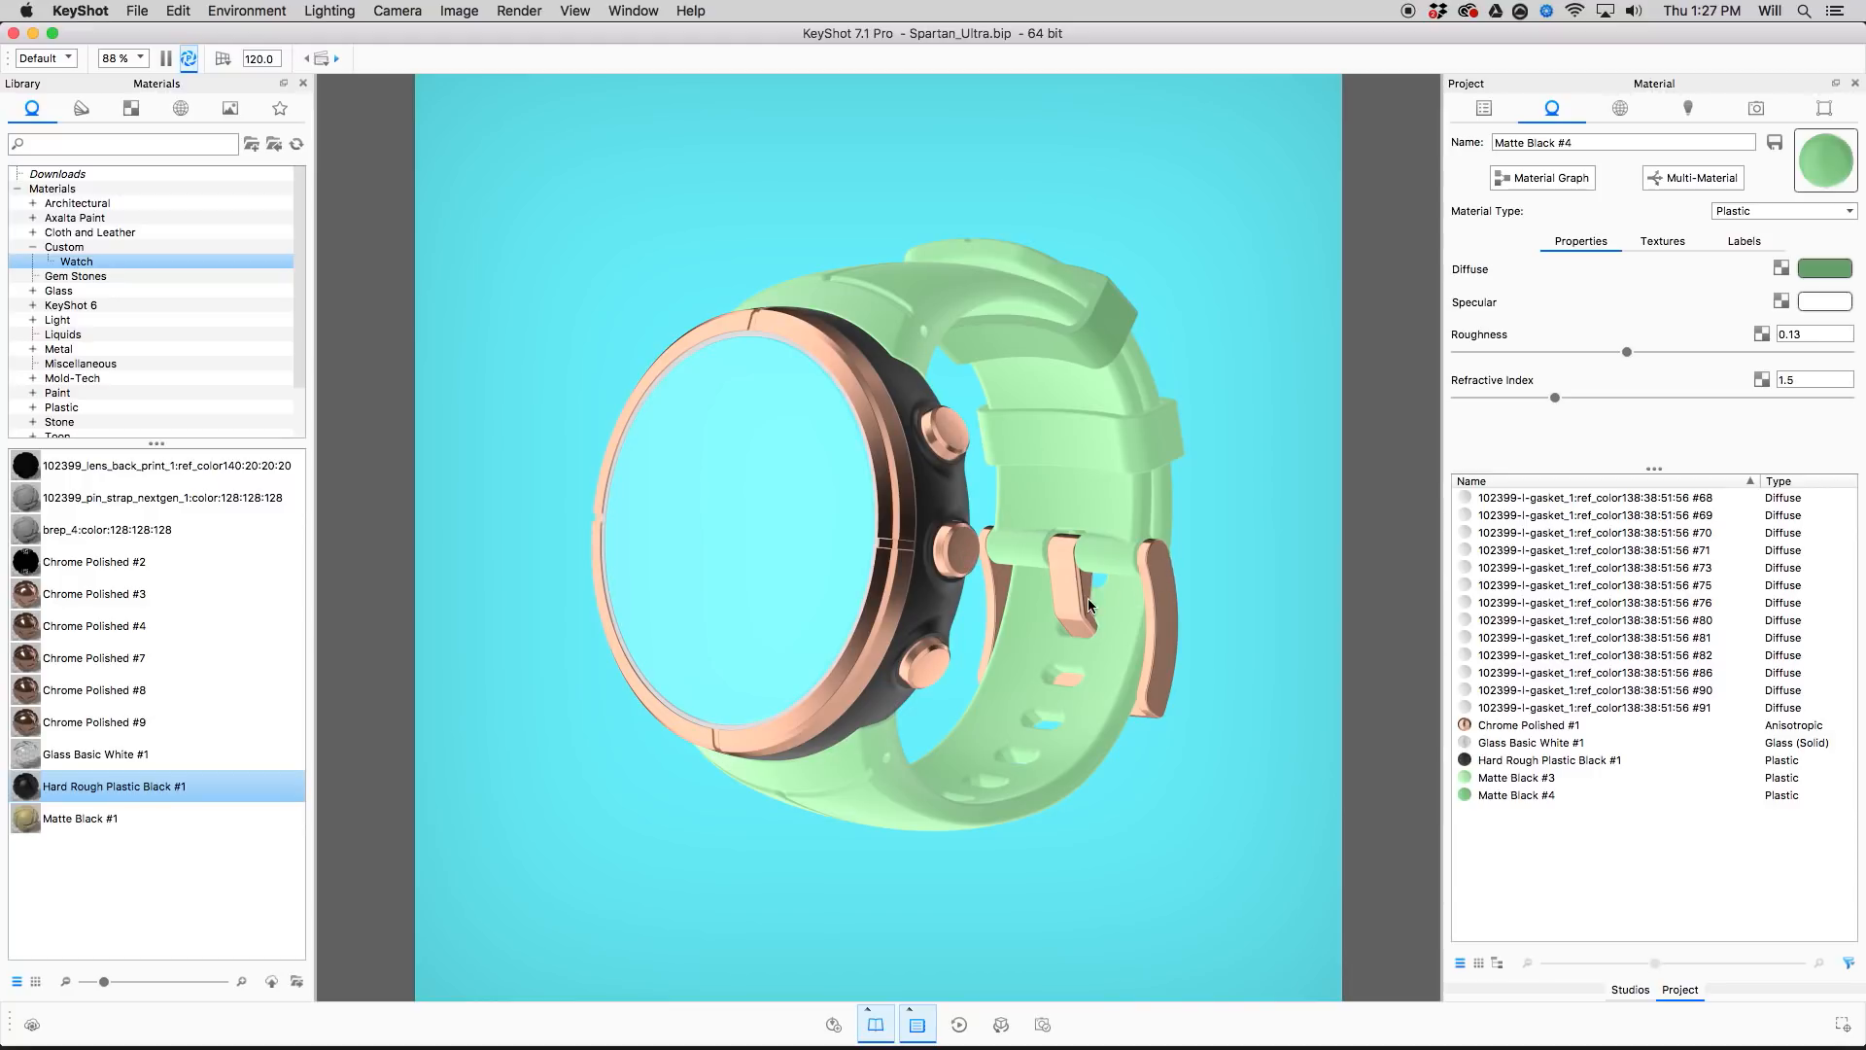
# Select the three side buttons of the watch case together and isolate their materials to the selection.
pyautogui.click(960, 435)
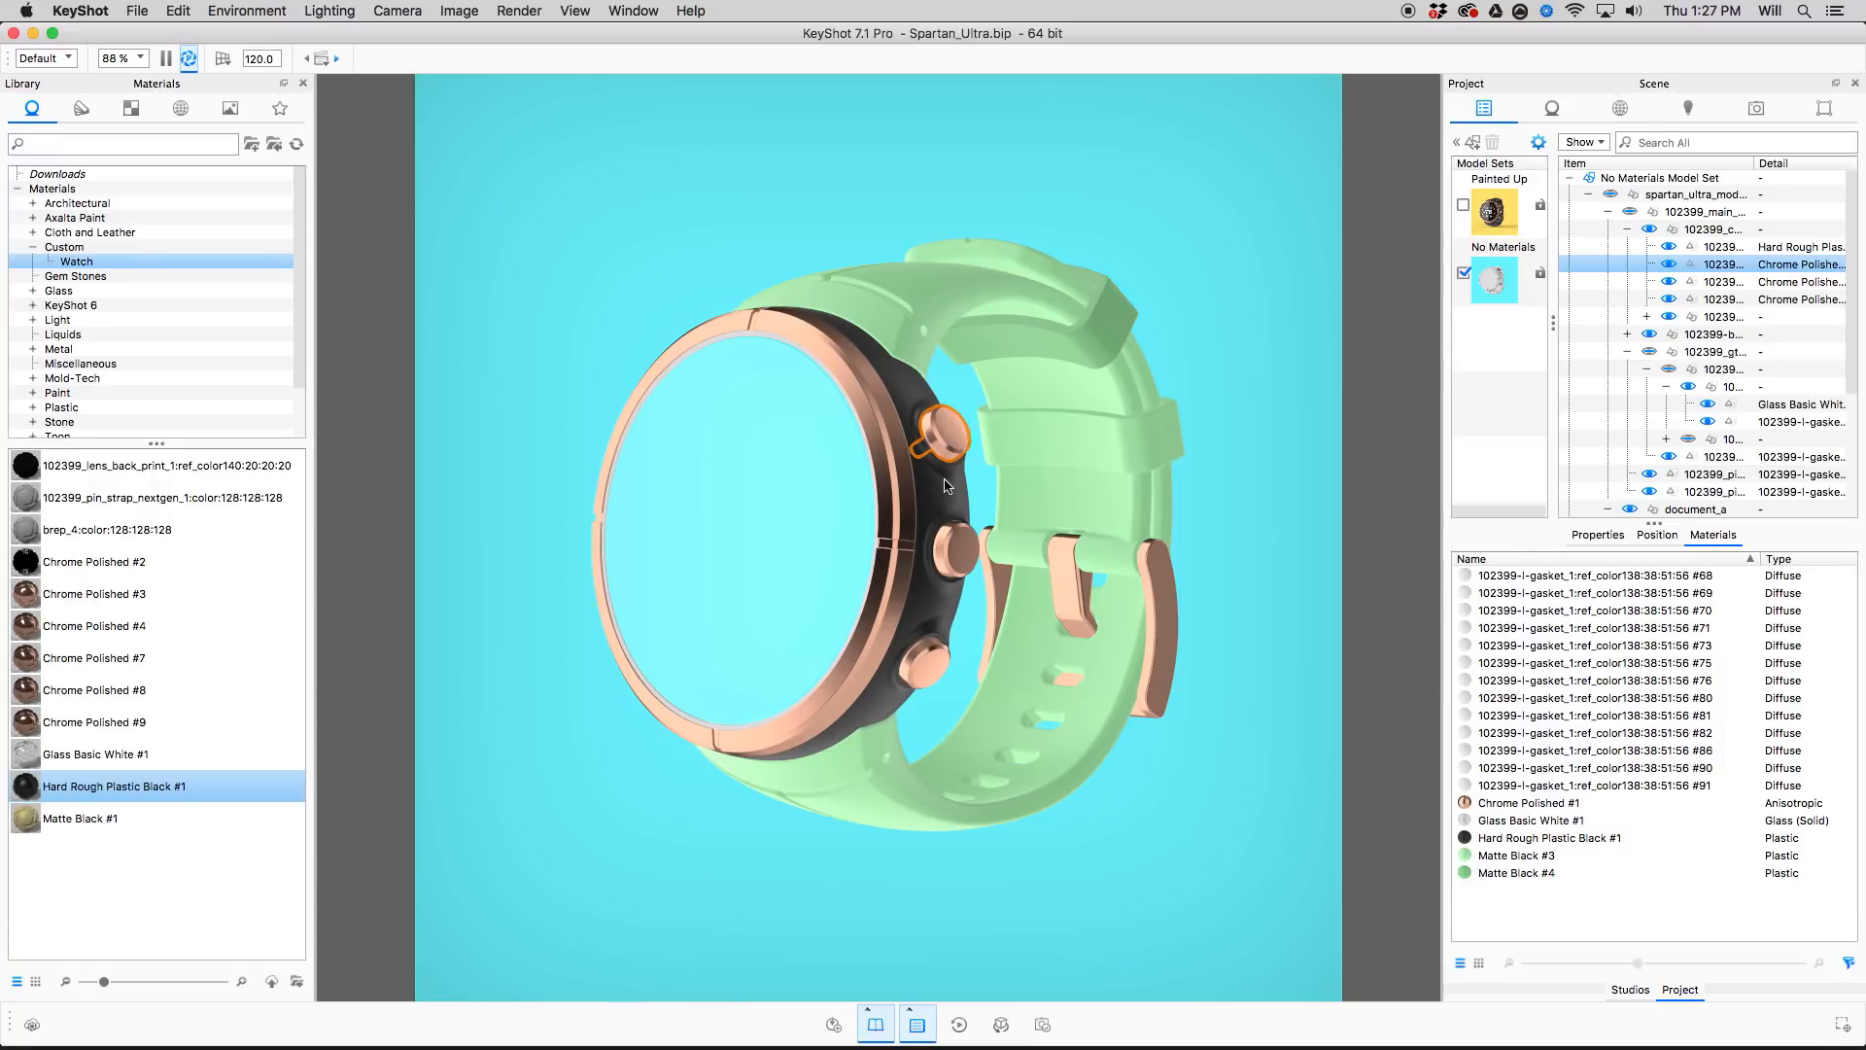
pyautogui.keyDown('shift'); pyautogui.click(960, 550); pyautogui.keyUp('shift')
pyautogui.keyDown('shift'); pyautogui.click(935, 668); pyautogui.keyUp('shift')
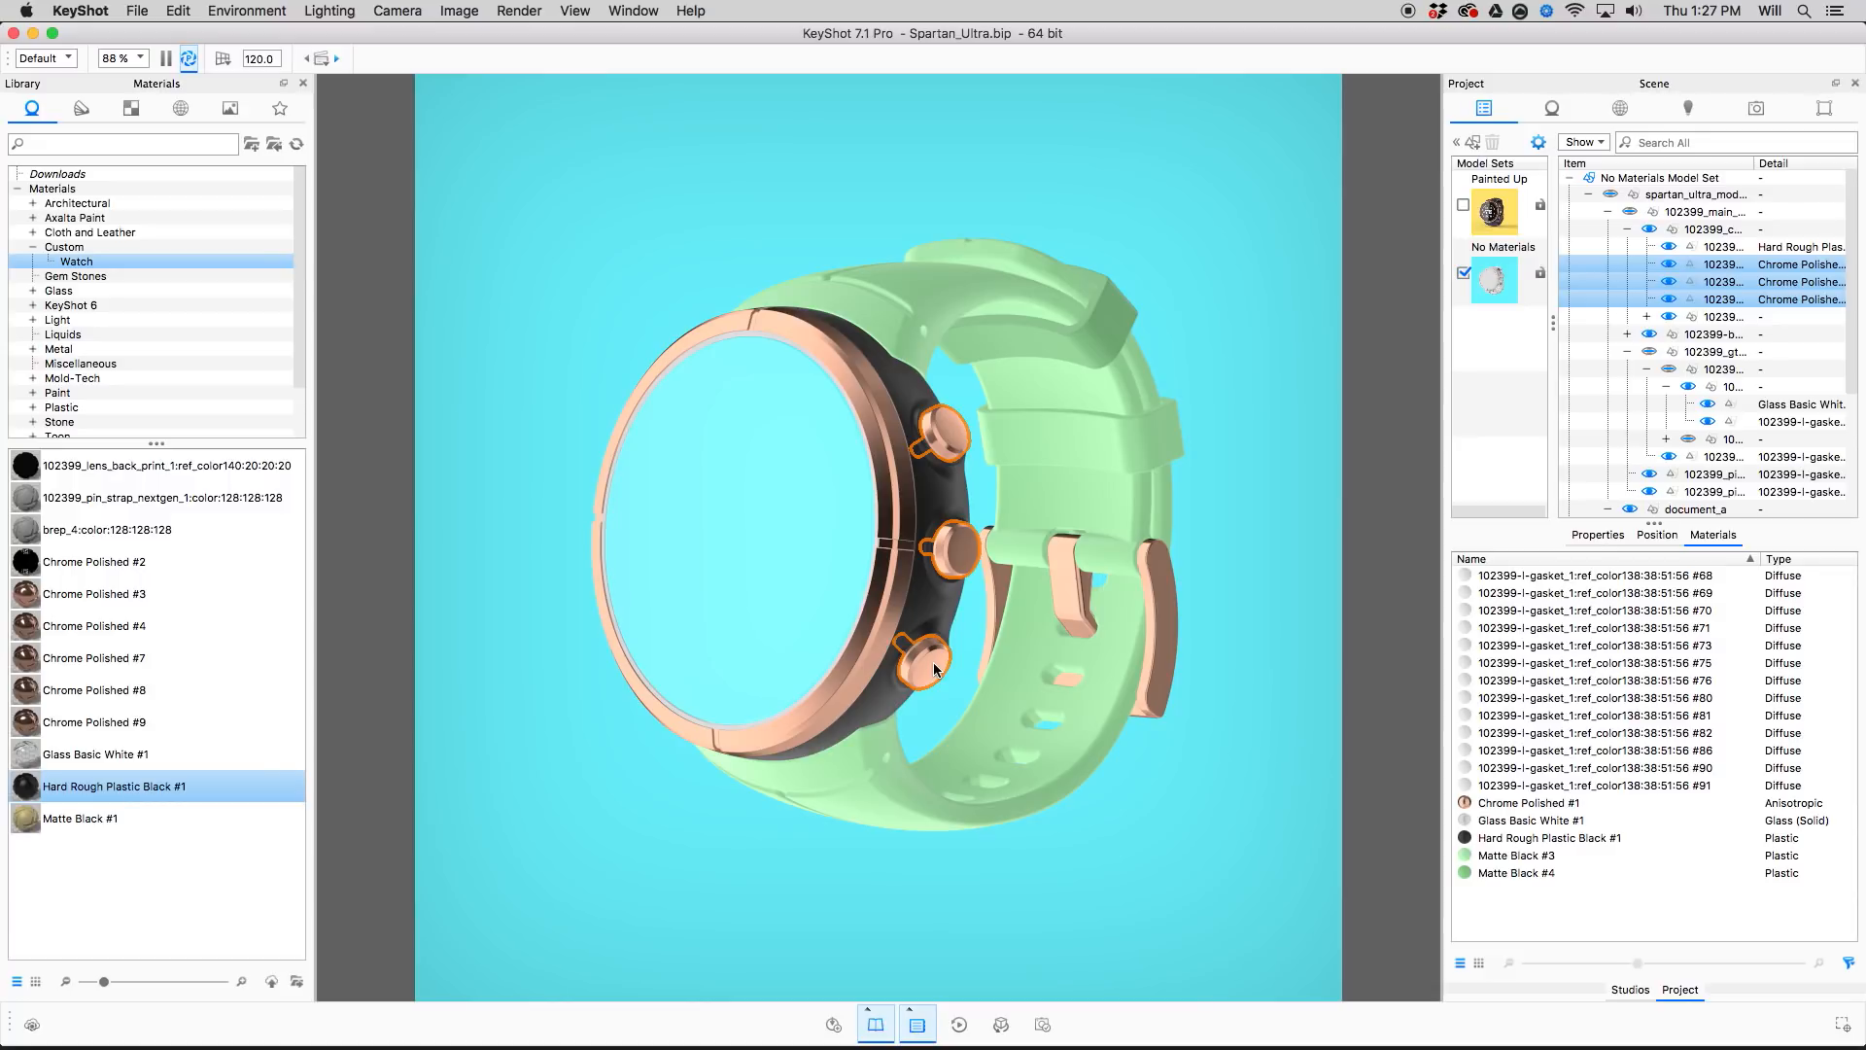
pyautogui.rightClick(935, 669)
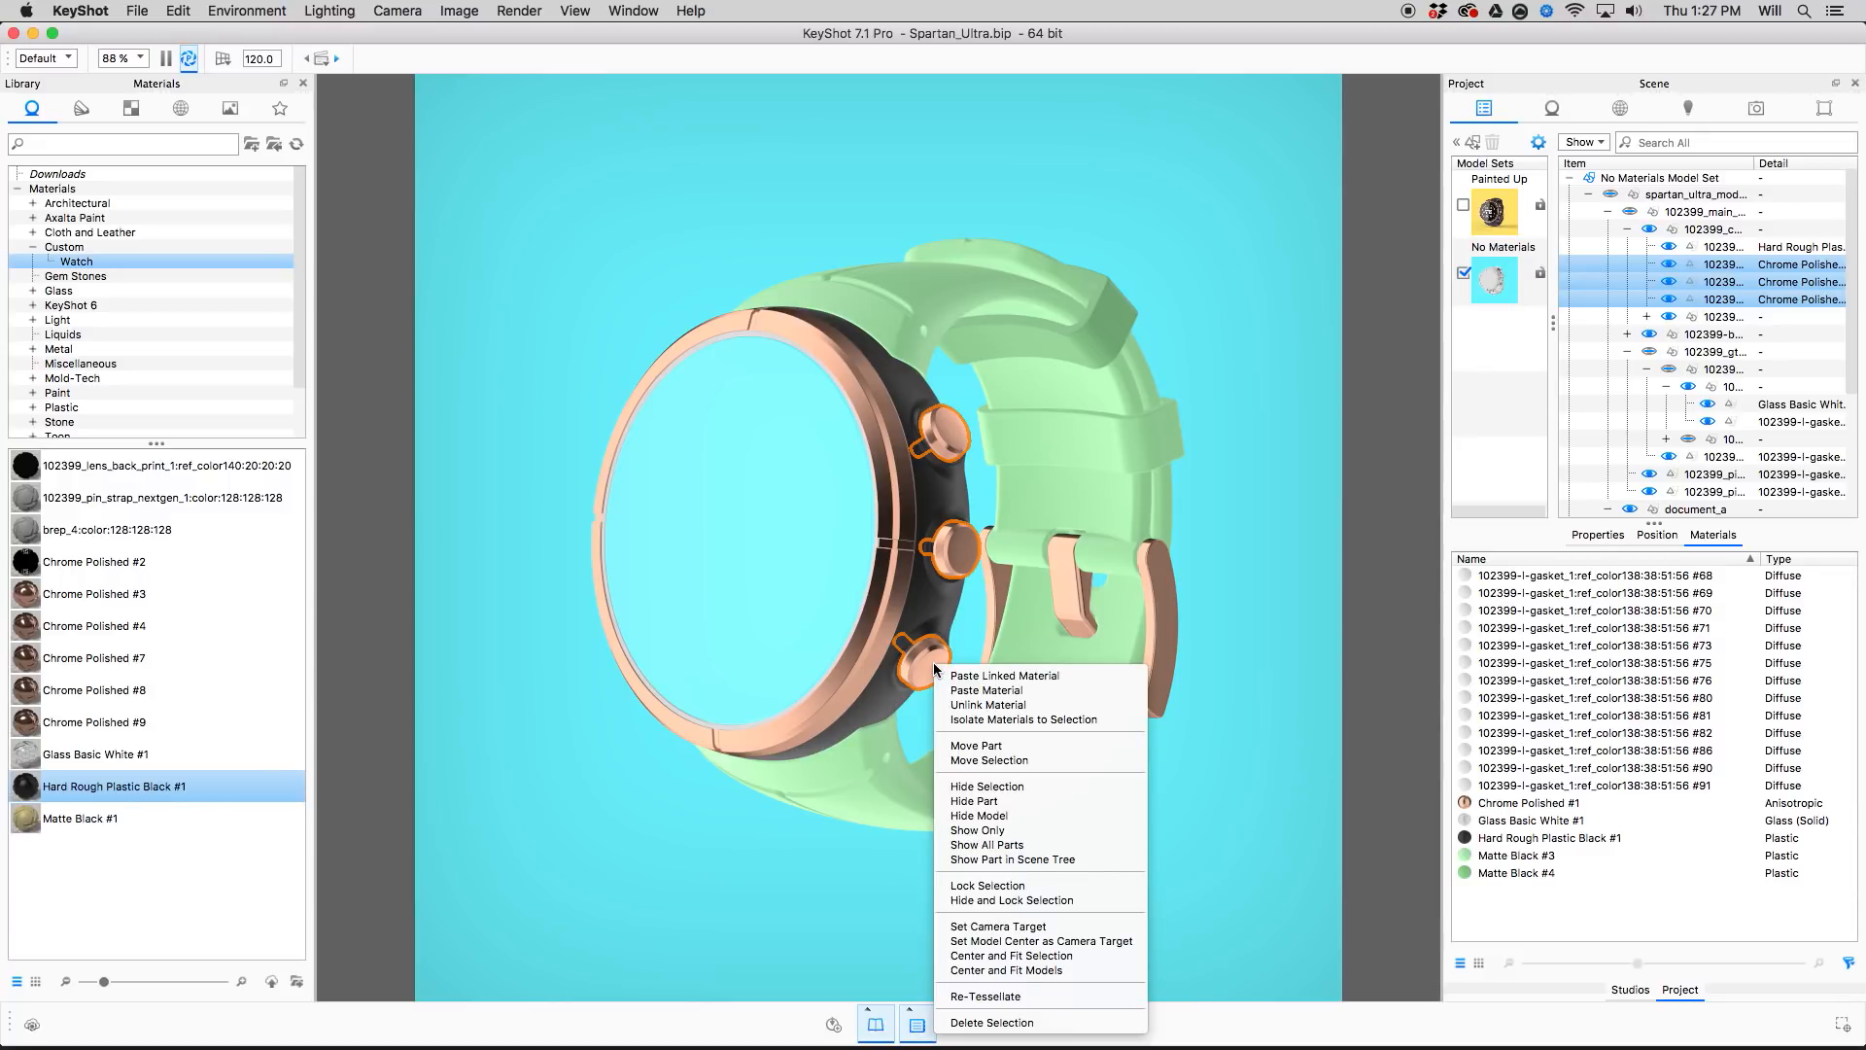
pyautogui.click(972, 719)
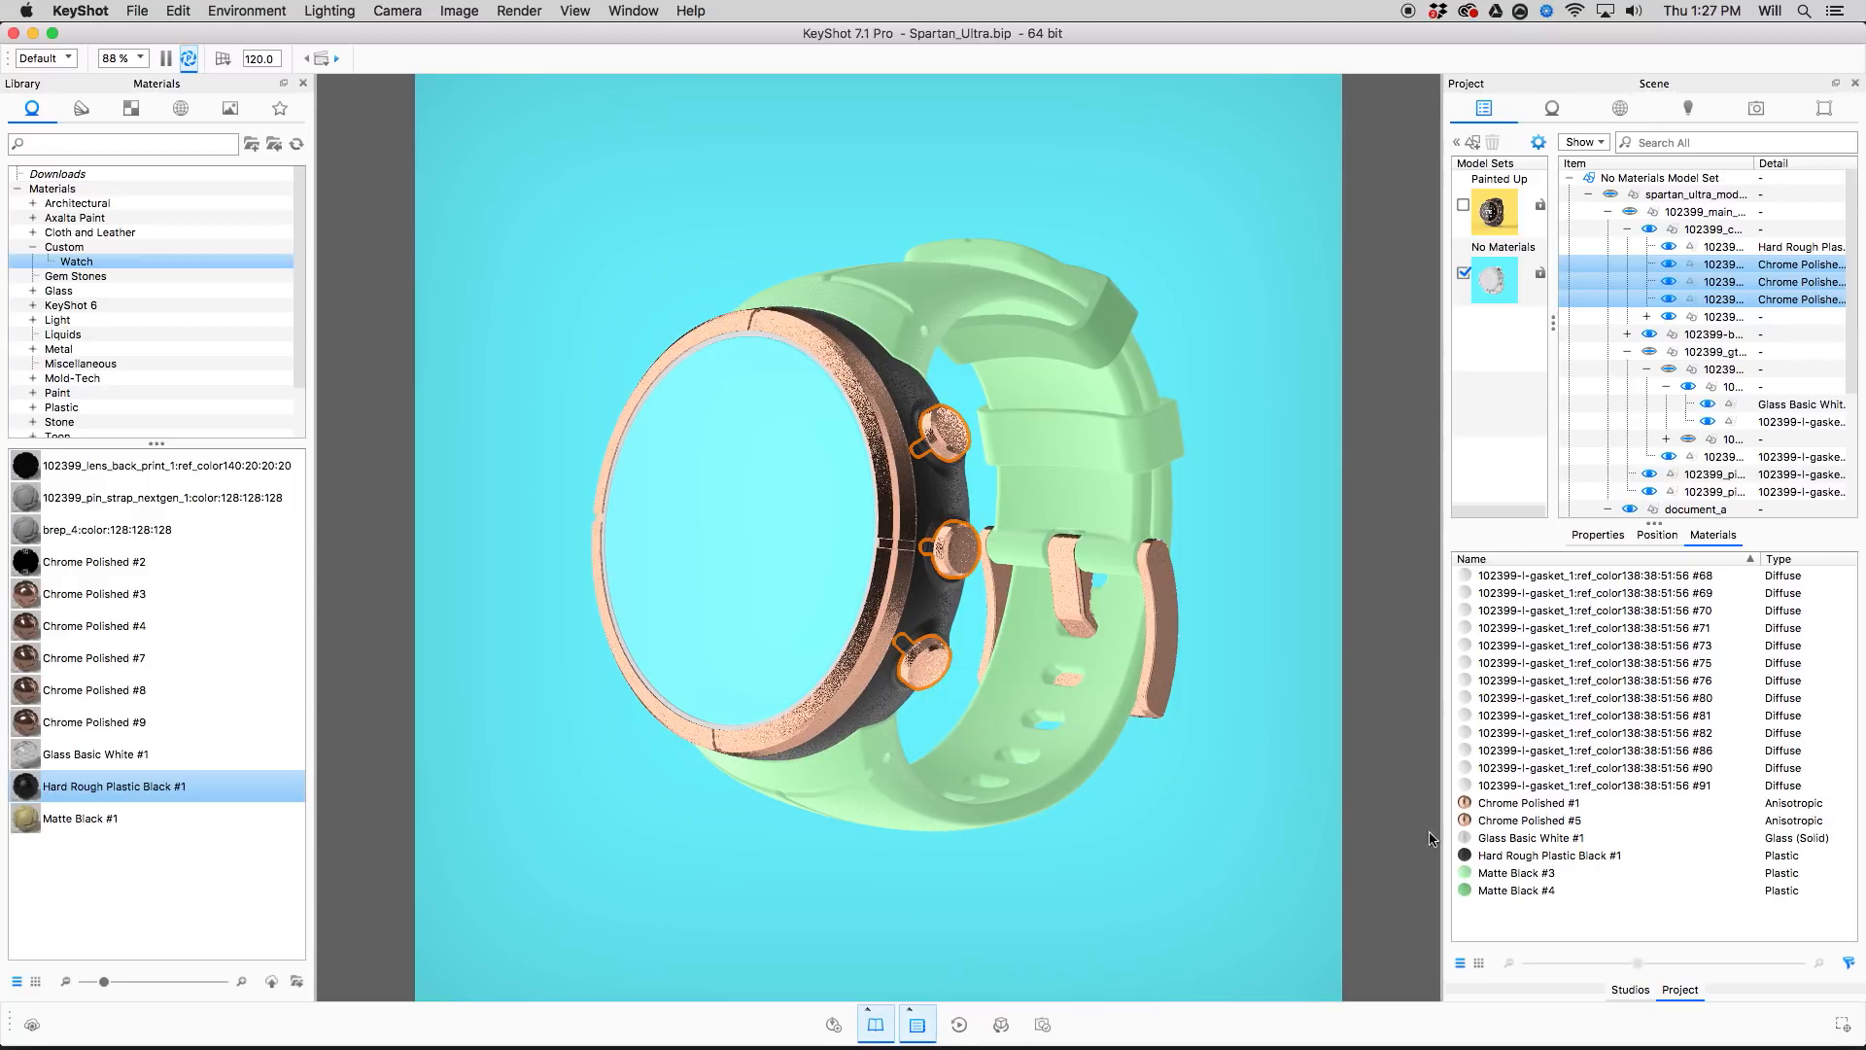
pyautogui.click(1498, 804)
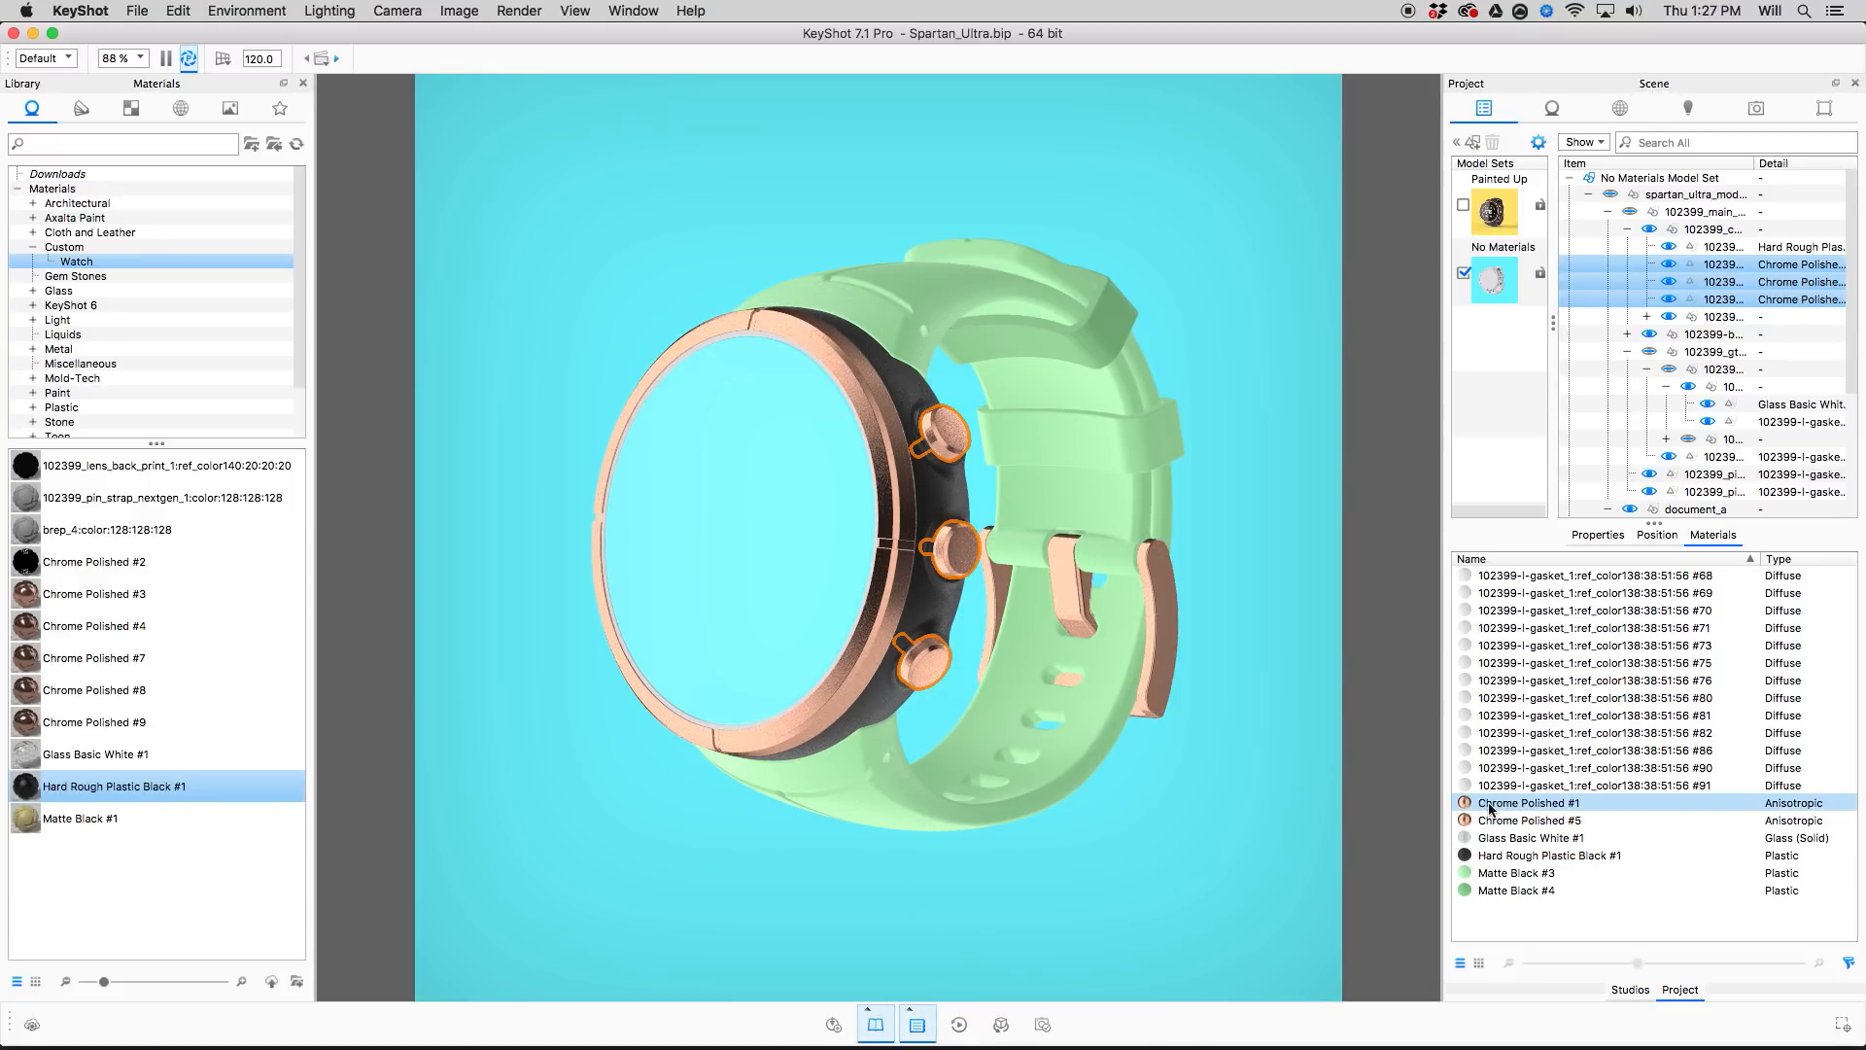
# Set Color 1 of the side buttons' specular Brushed (Radial) texture to a darker, muted brown and inspect the buttons from other angles.
pyautogui.doubleClick(960, 439)
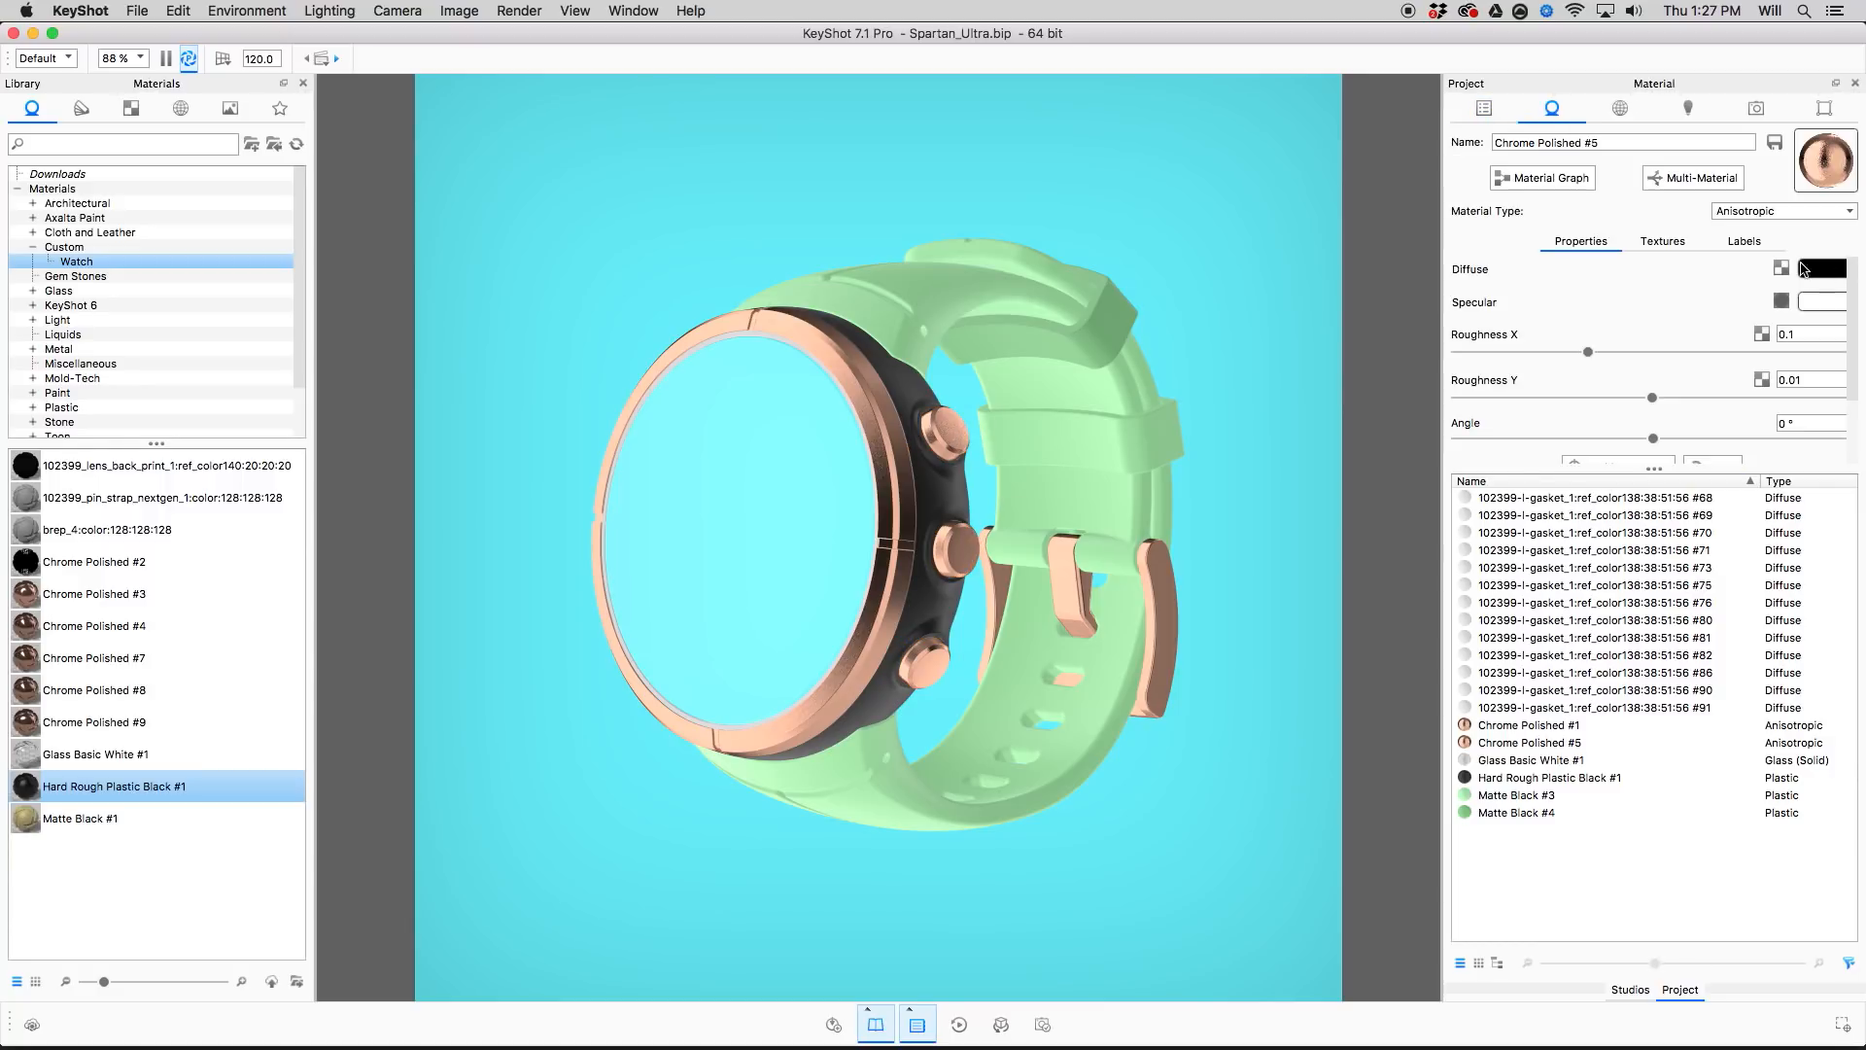
pyautogui.click(1663, 243)
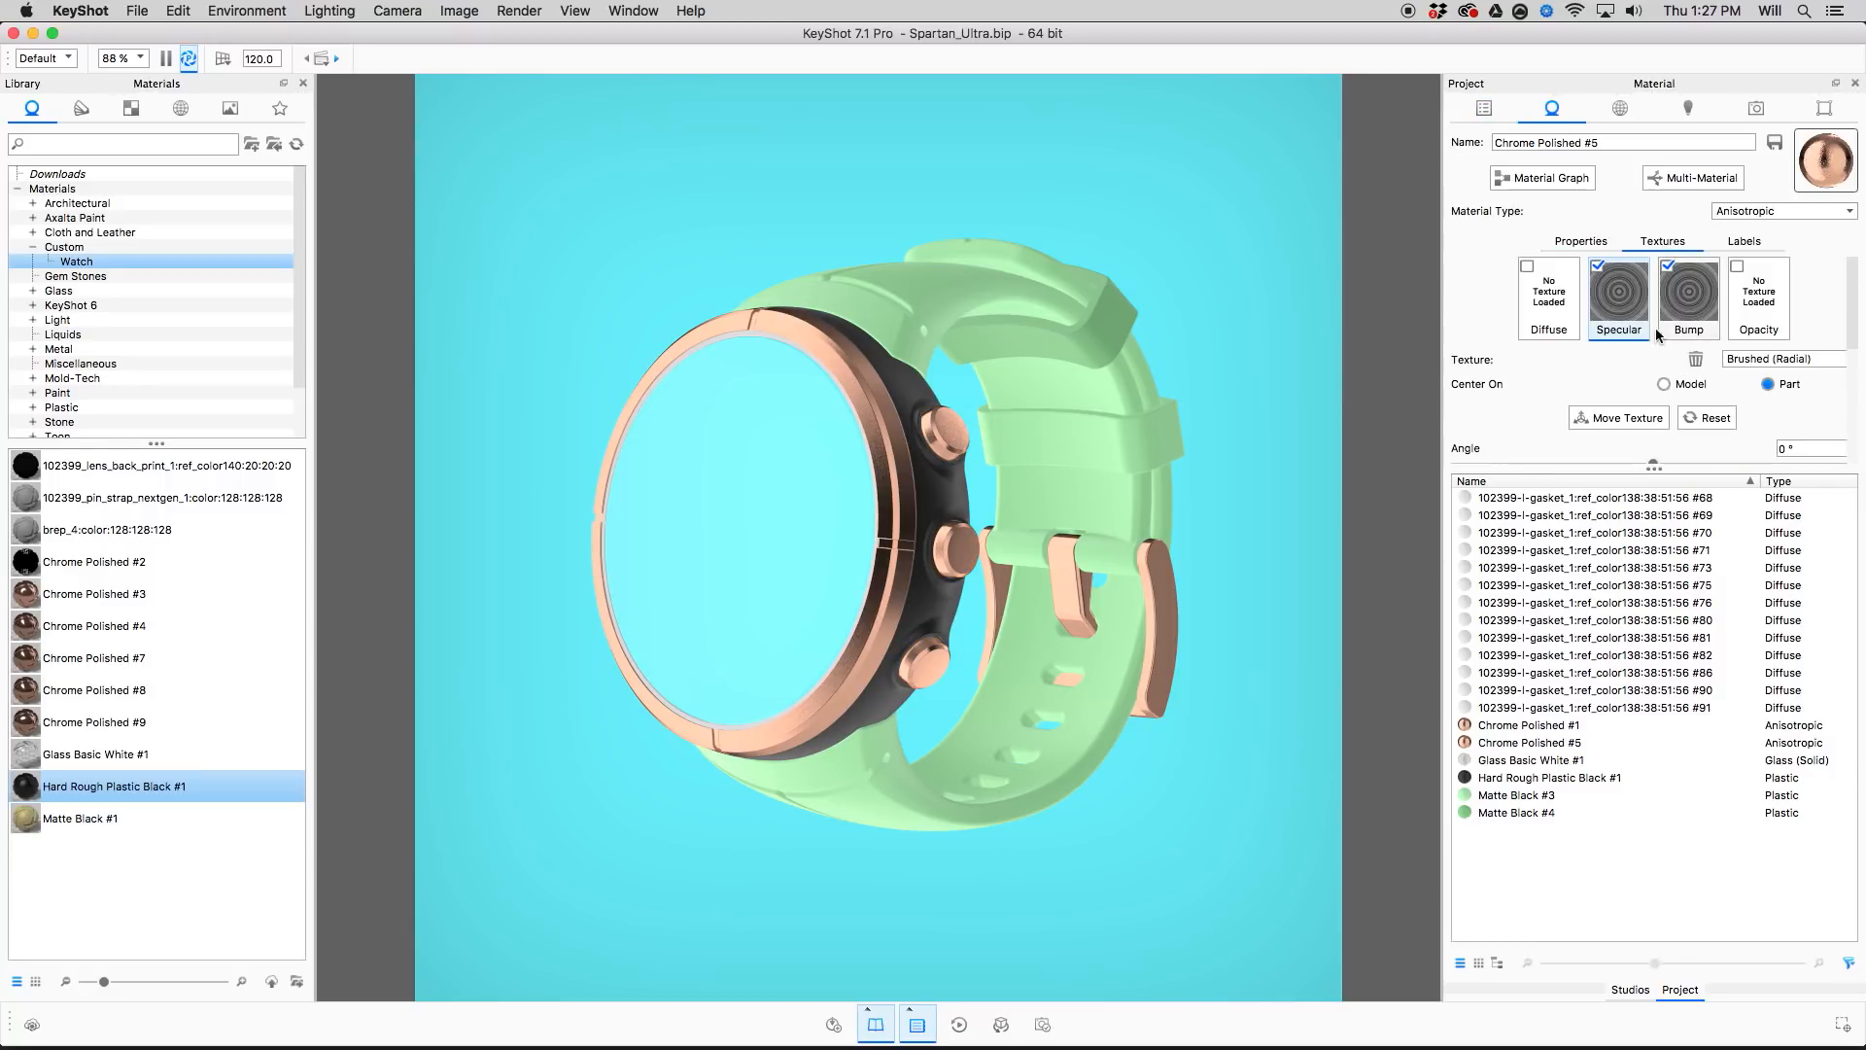
pyautogui.click(1581, 243)
pyautogui.moveTo(1650, 464); pyautogui.dragTo(1653, 711)
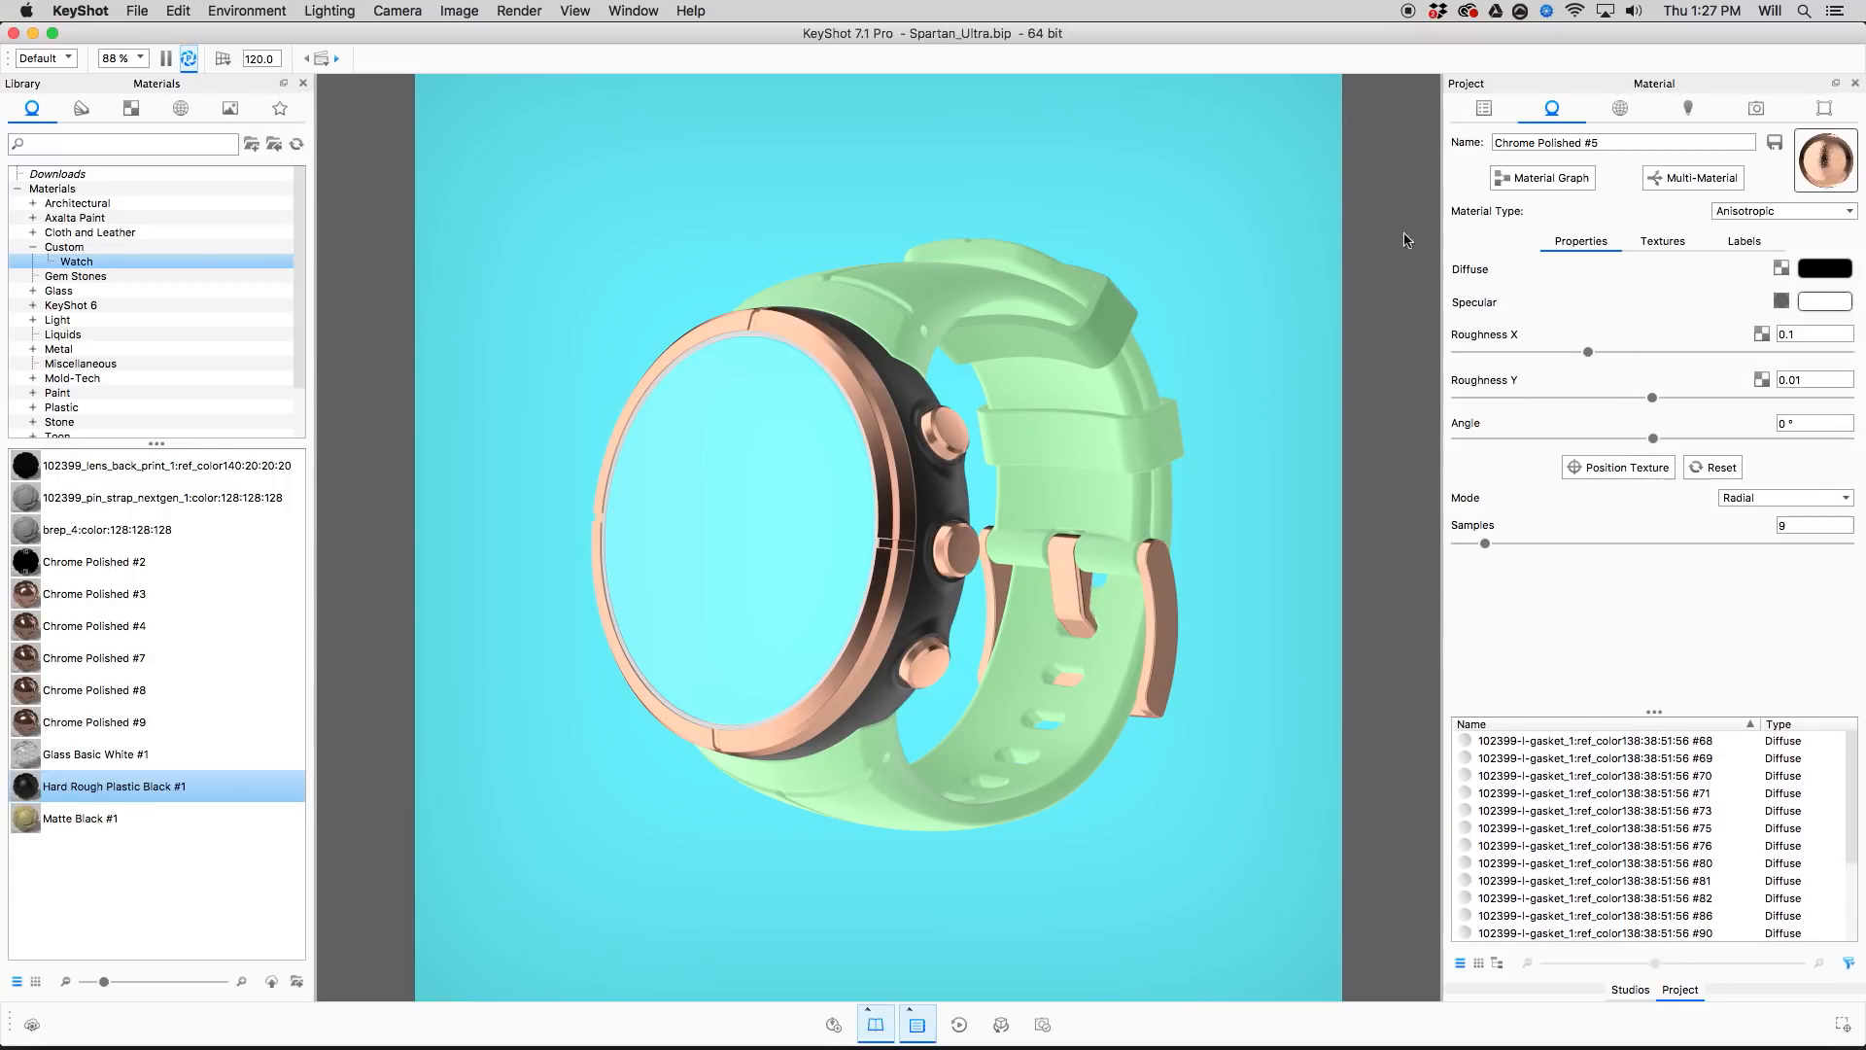
pyautogui.click(1663, 242)
pyautogui.click(1808, 566)
pyautogui.moveTo(1292, 238)
pyautogui.mouseDown()
pyautogui.moveTo(1333, 269)
pyautogui.moveTo(1251, 287)
pyautogui.mouseUp()
pyautogui.click(1391, 824)
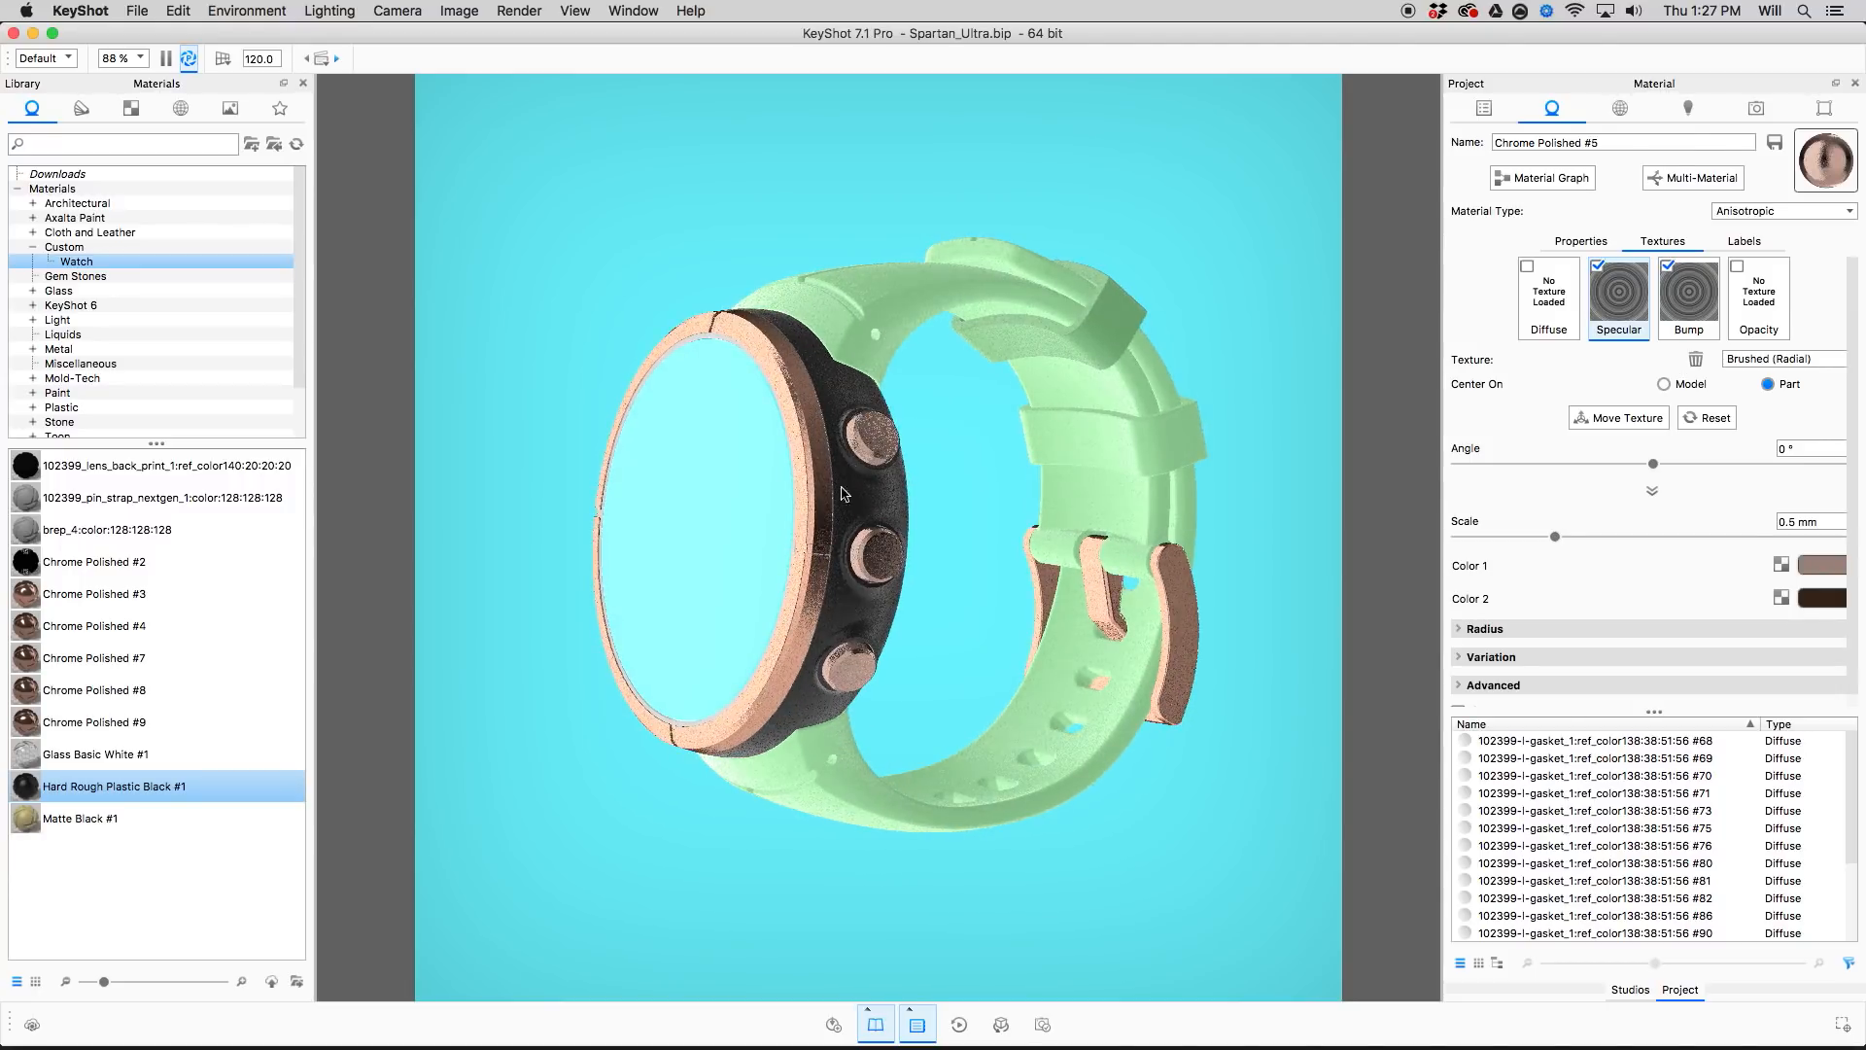
pyautogui.moveTo(865, 646); pyautogui.dragTo(1166, 570)
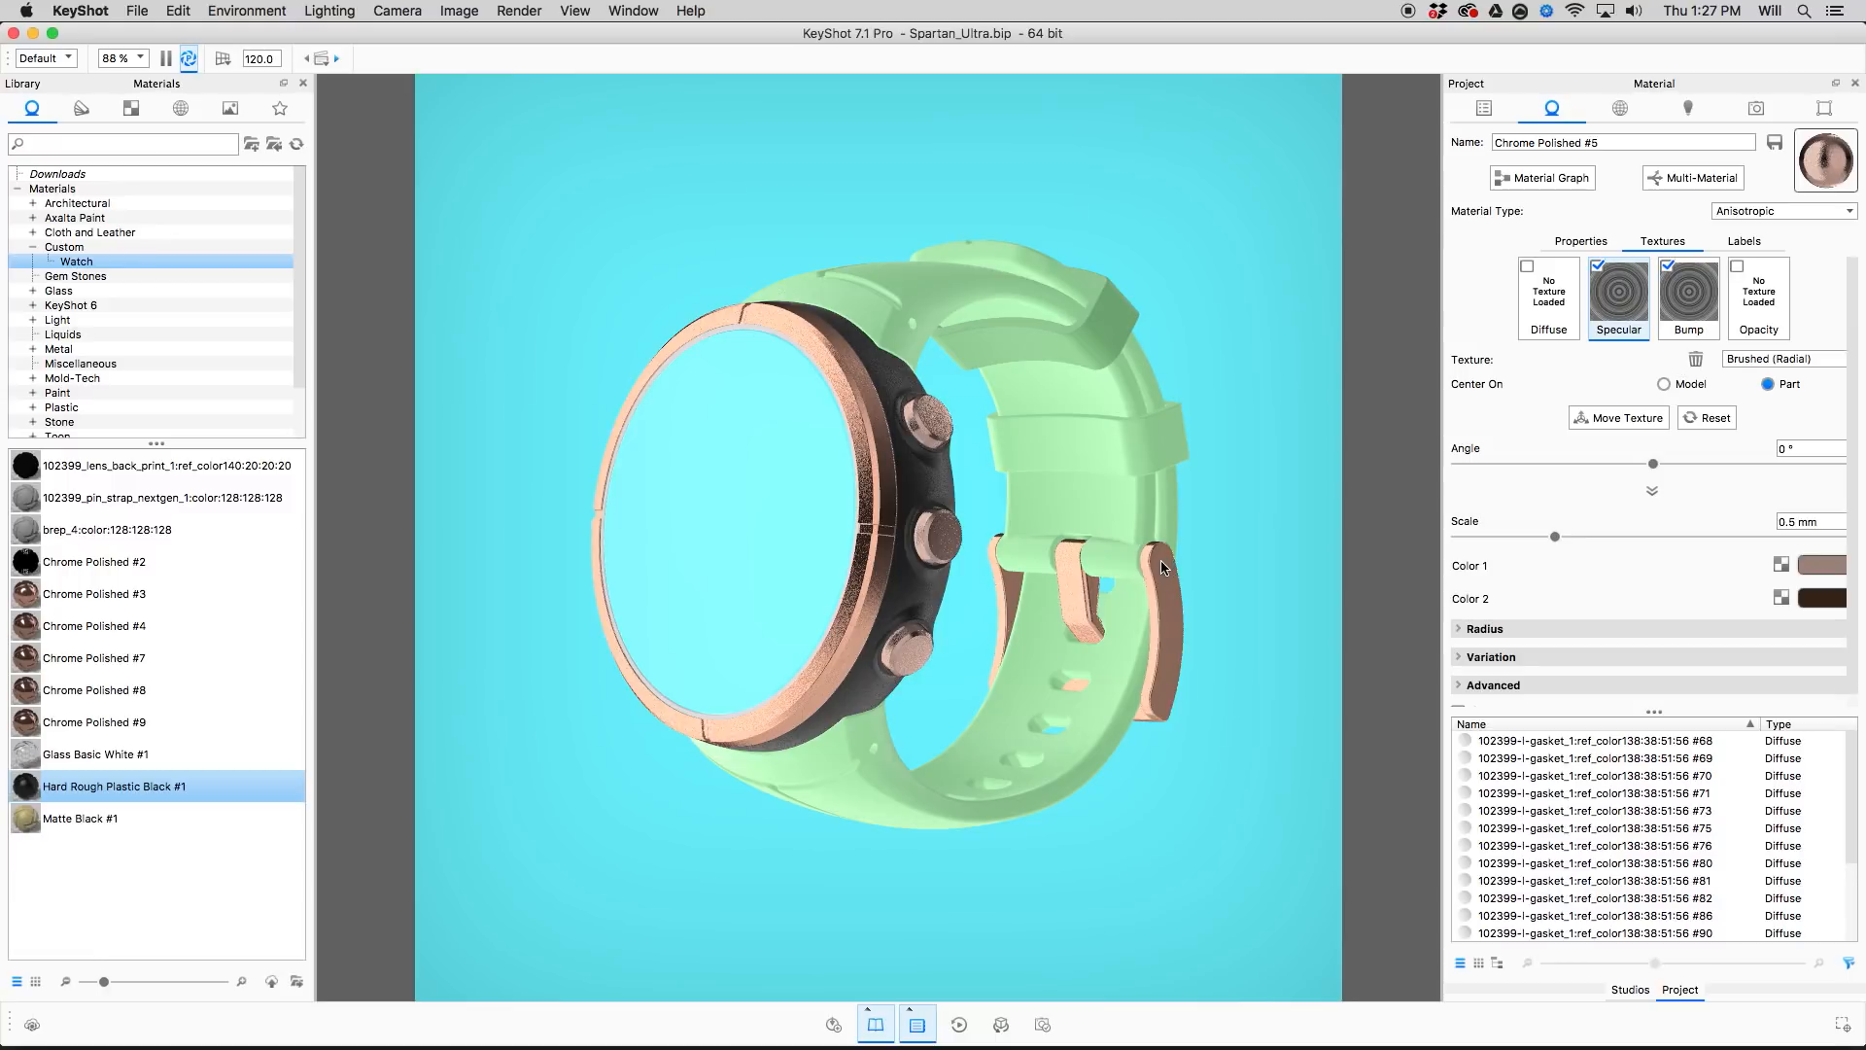
pyautogui.moveTo(891, 486); pyautogui.dragTo(985, 566)
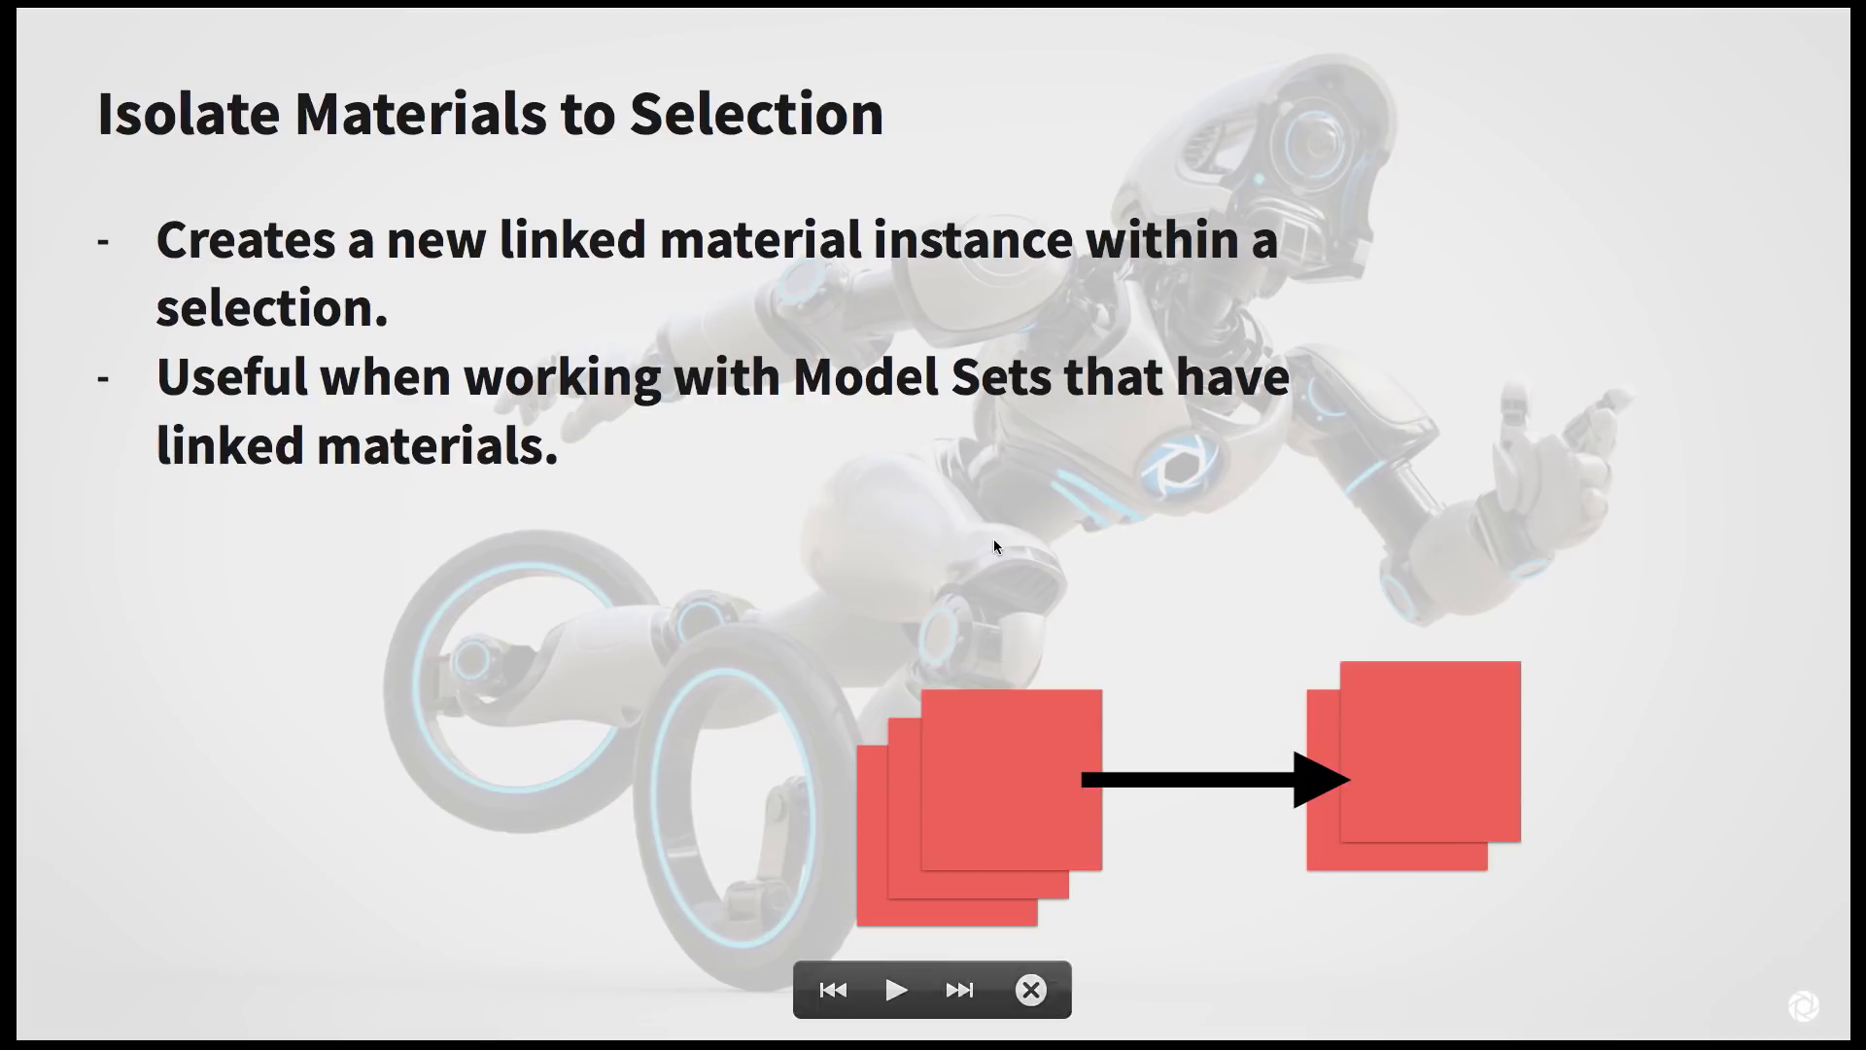
# Switch to the slide presentation in Preview and advance to the Saving Materials slide.
pyautogui.press('Right')
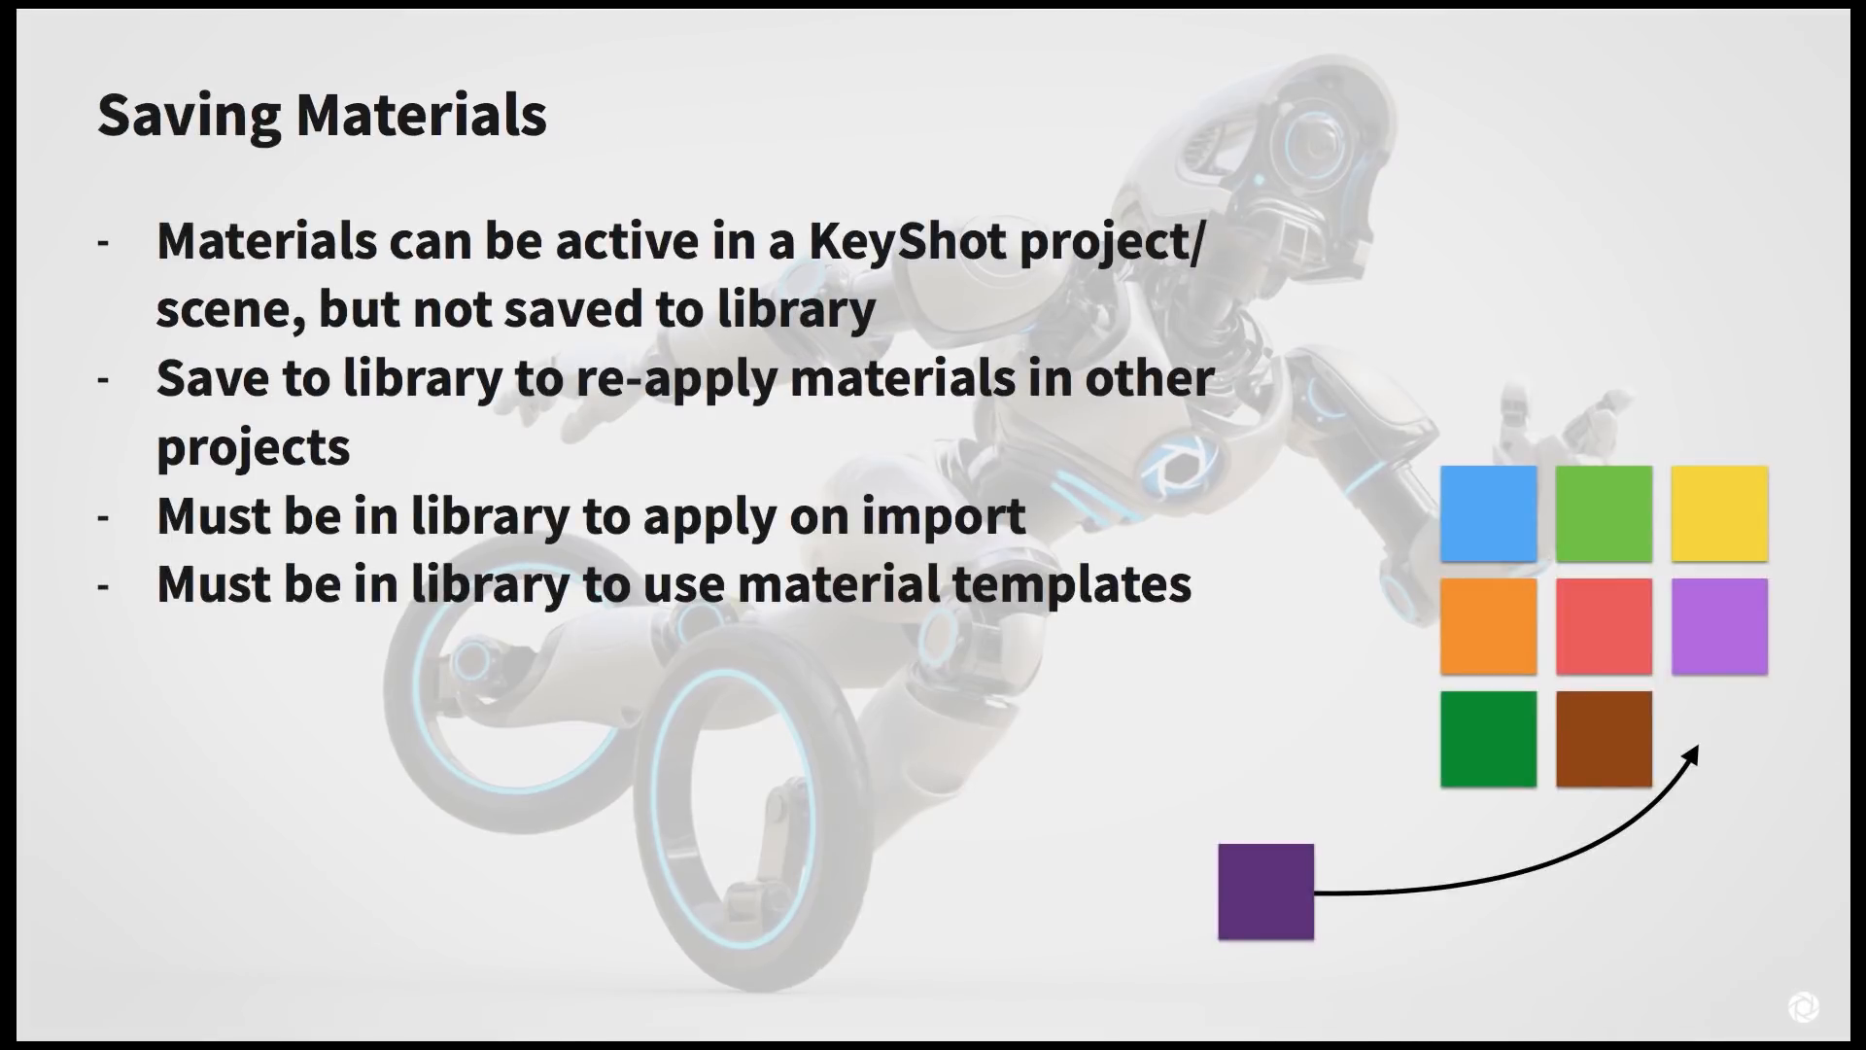
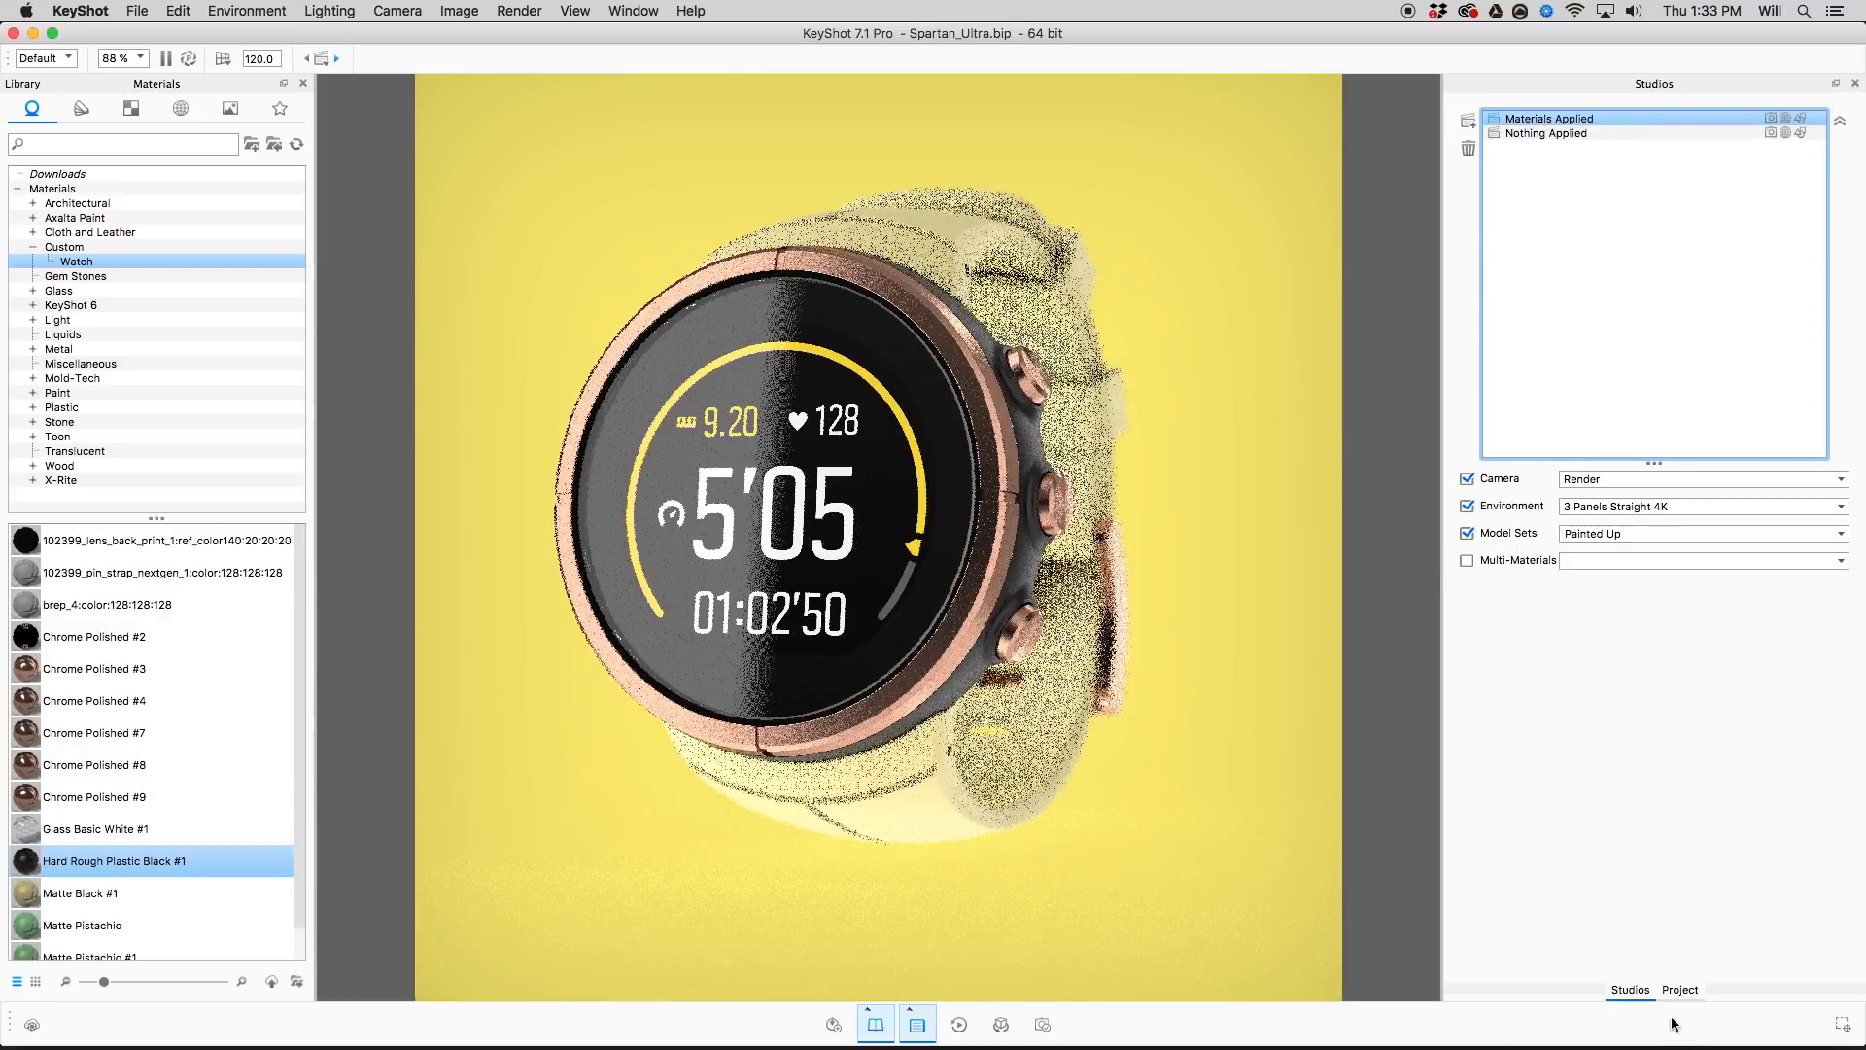
# Set the diffuse colour of the strap's Matte Black material to a dark gray with 0% saturation and 24% value.
pyautogui.click(1679, 989)
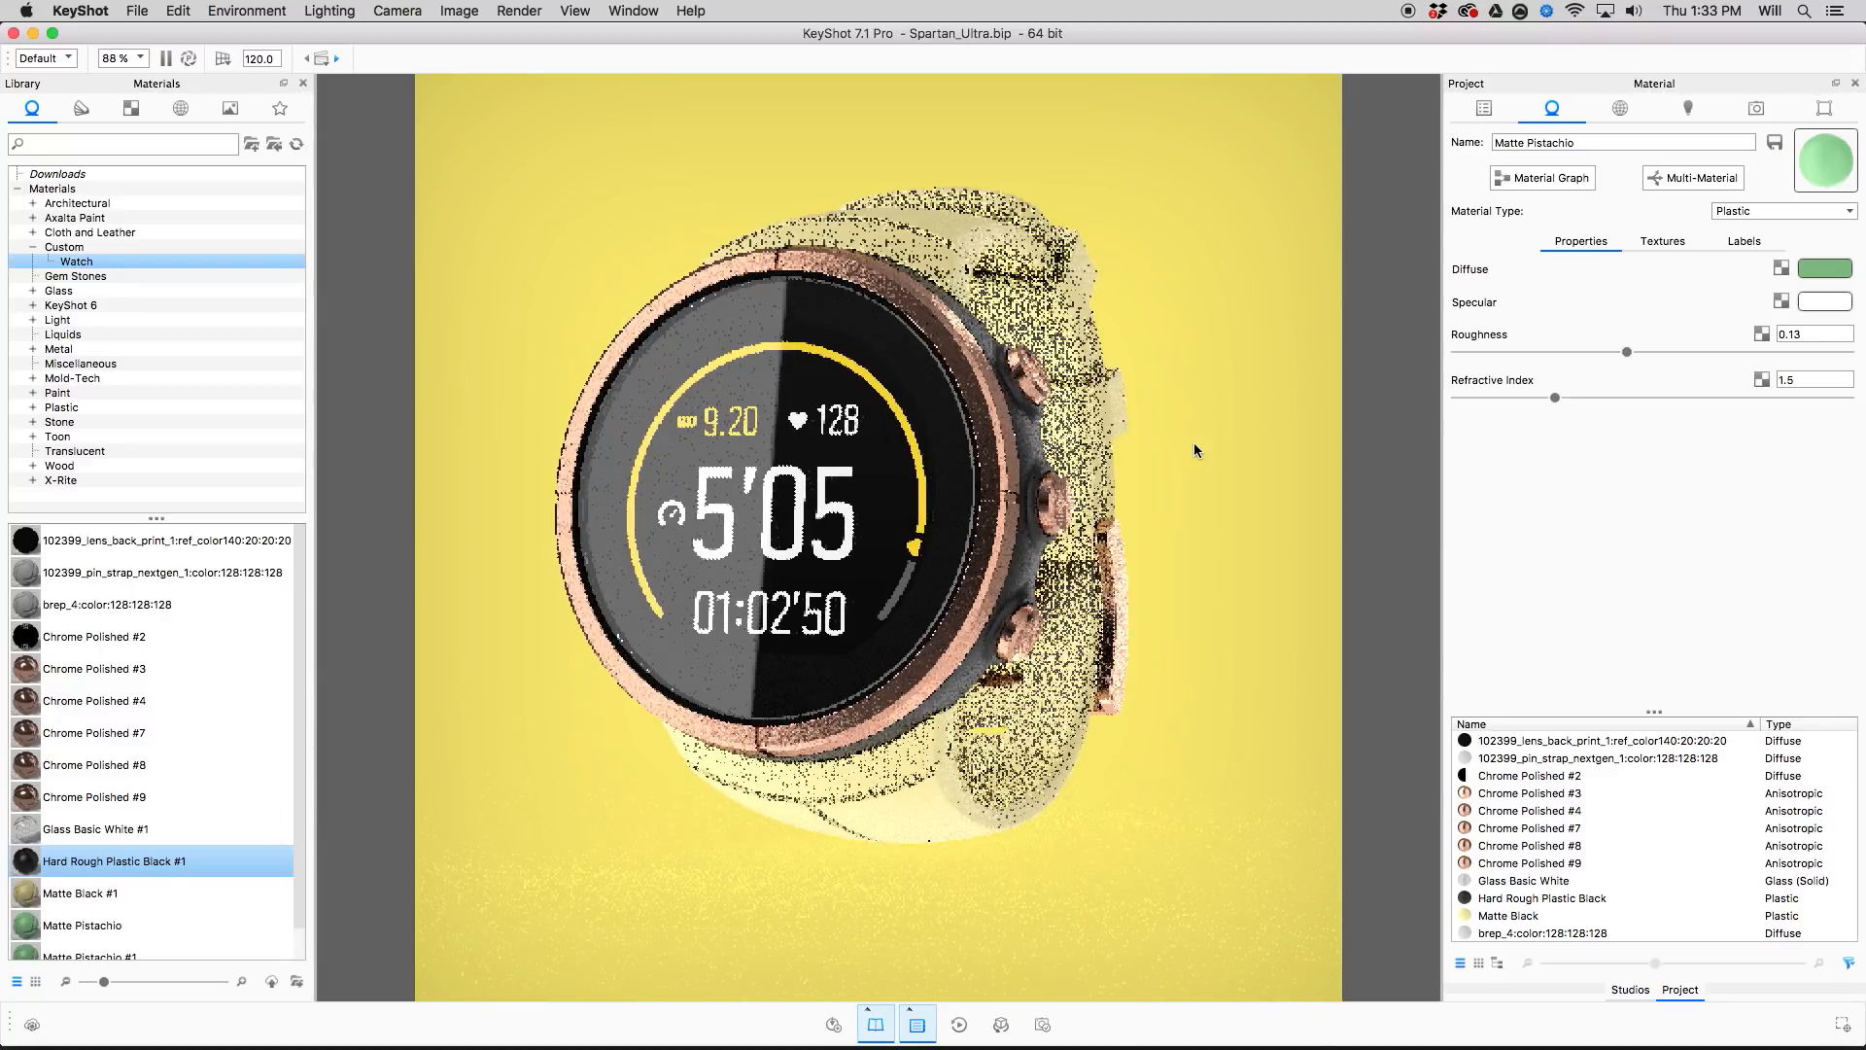
pyautogui.moveTo(1197, 451); pyautogui.dragTo(1004, 334)
pyautogui.doubleClick(952, 243)
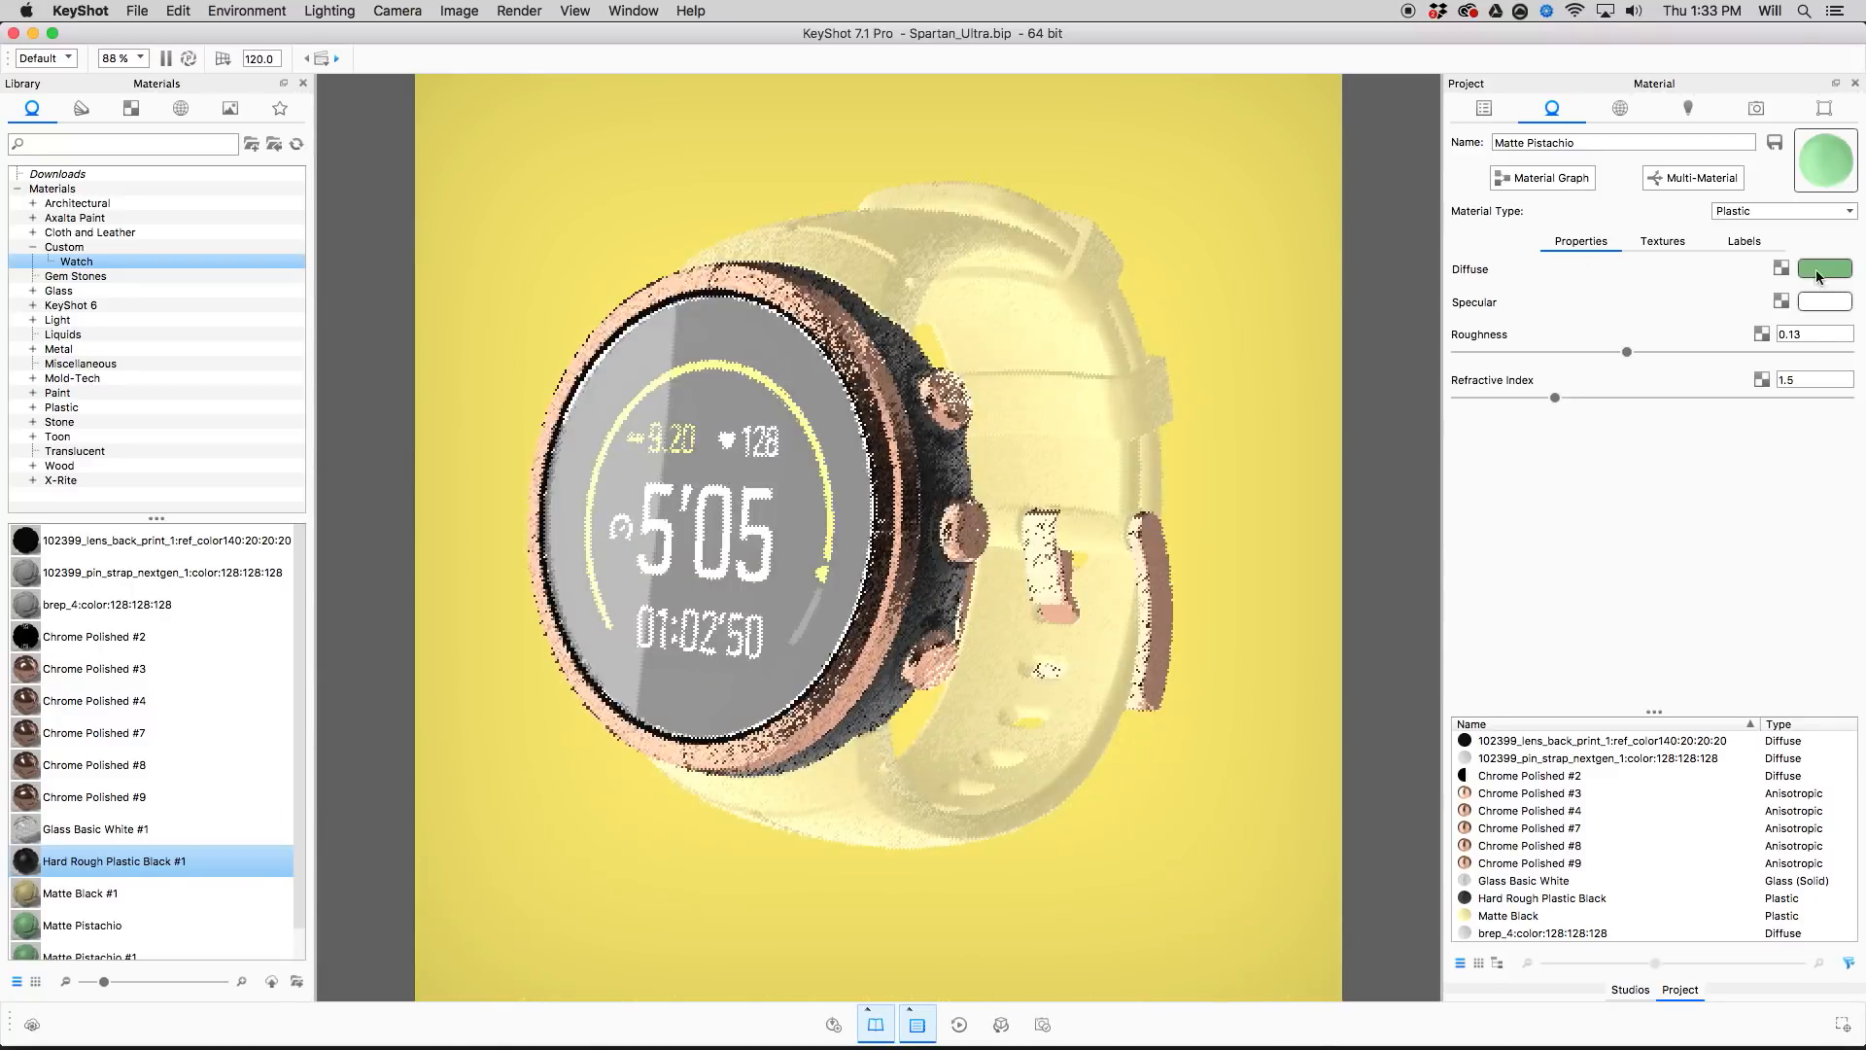
pyautogui.click(1825, 270)
pyautogui.moveTo(1296, 233); pyautogui.dragTo(1164, 346)
pyautogui.click(1390, 823)
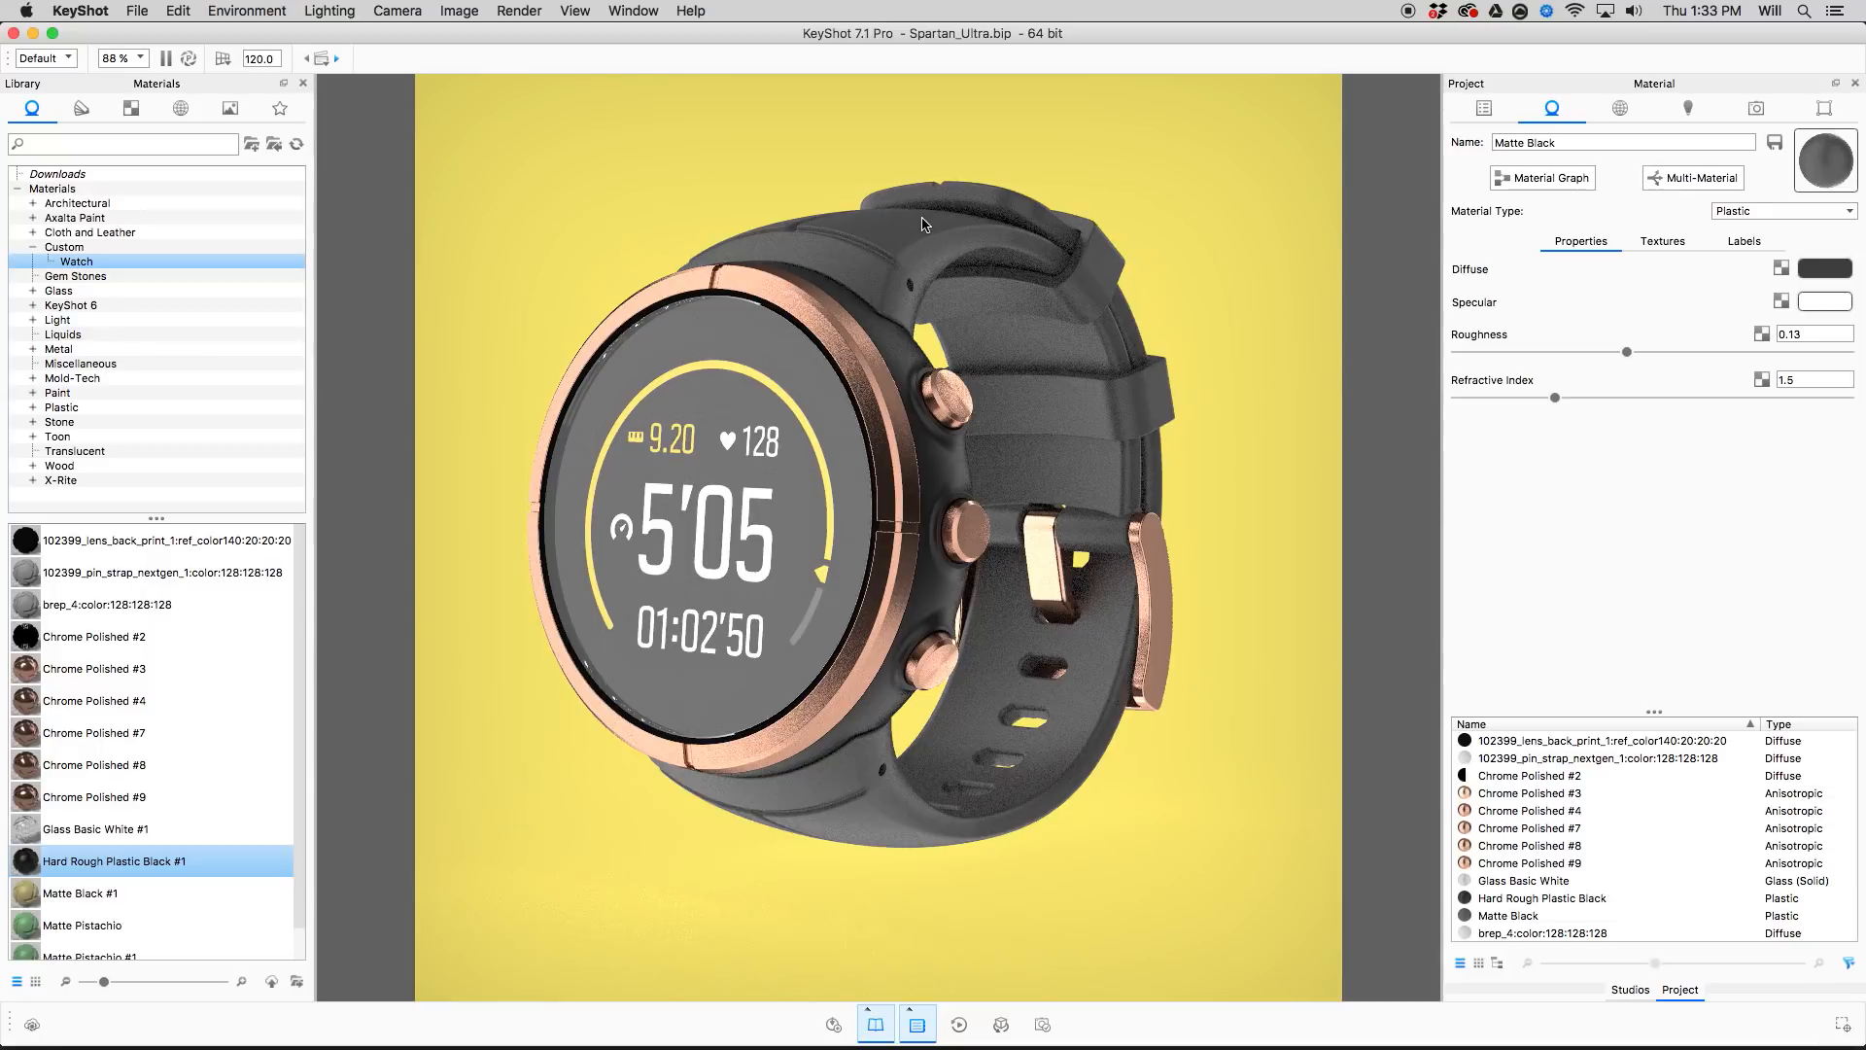
pyautogui.moveTo(923, 223); pyautogui.dragTo(977, 236)
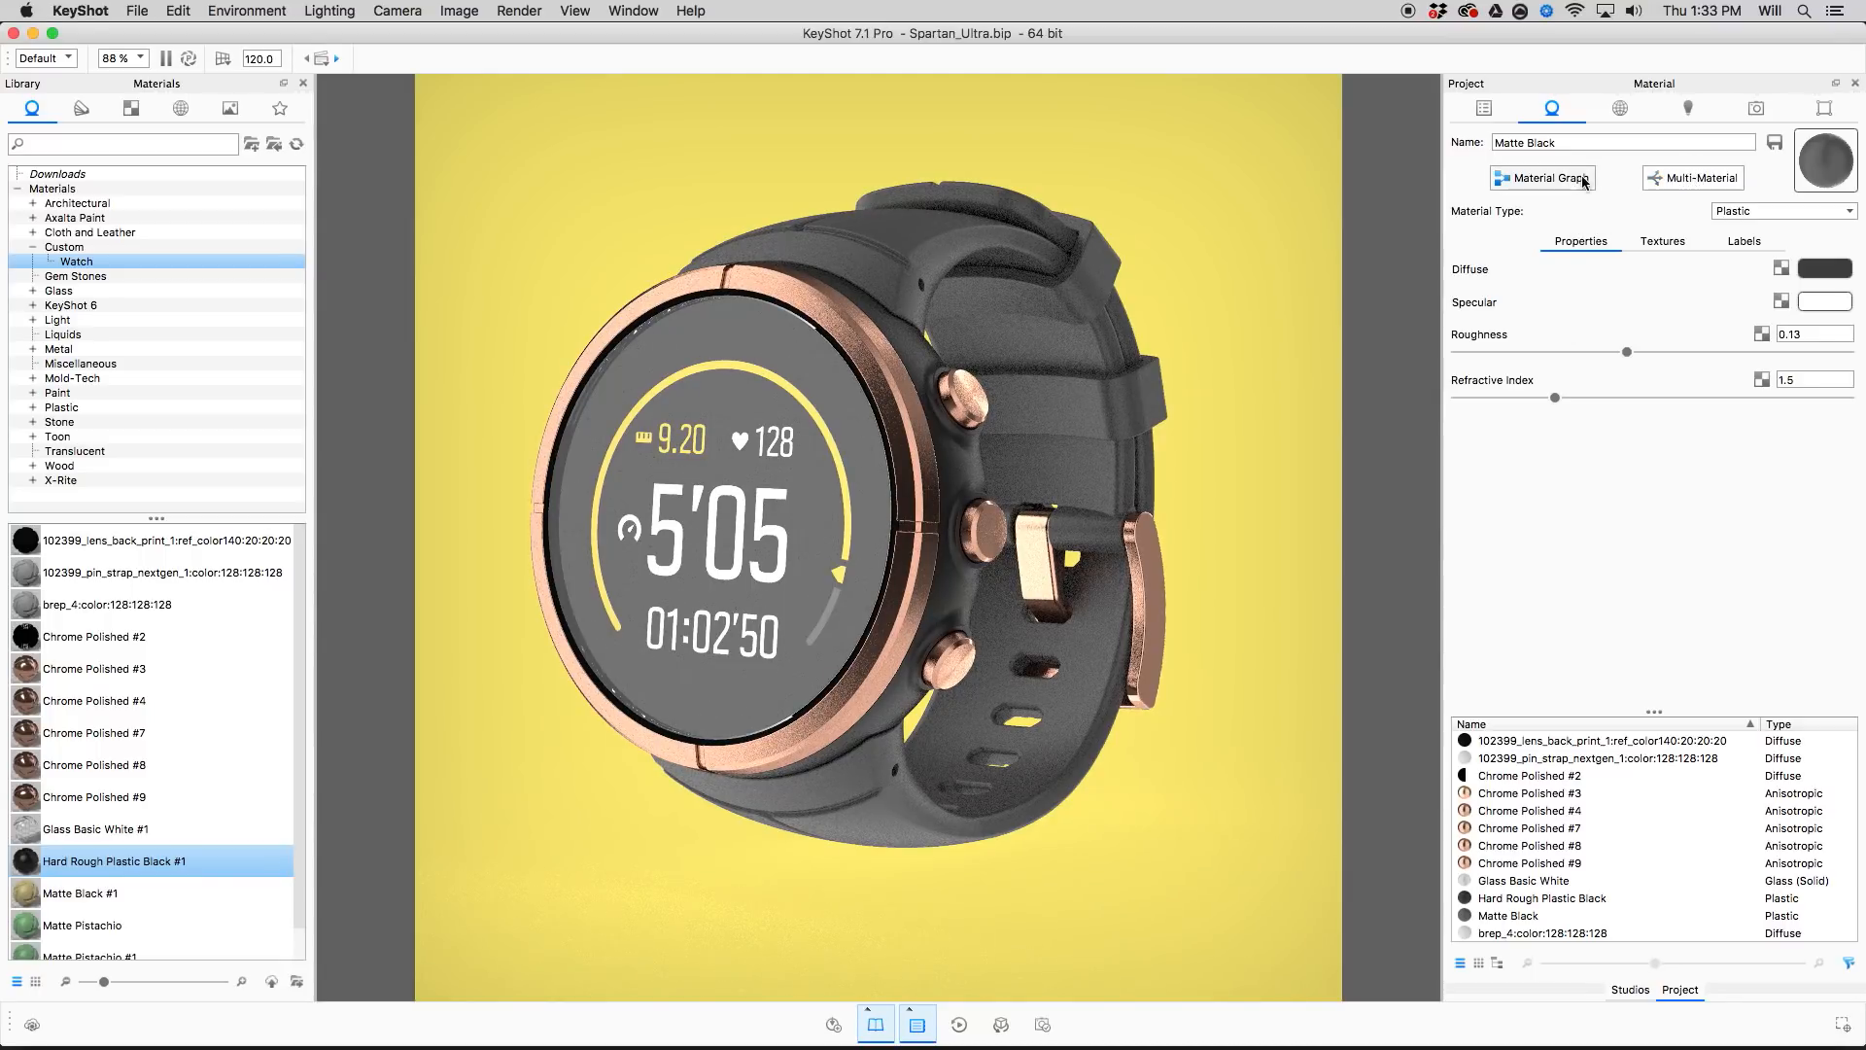
# Convert the strap's Matte Black material to a multi-material and duplicate its Matte Black entry.
pyautogui.click(1672, 178)
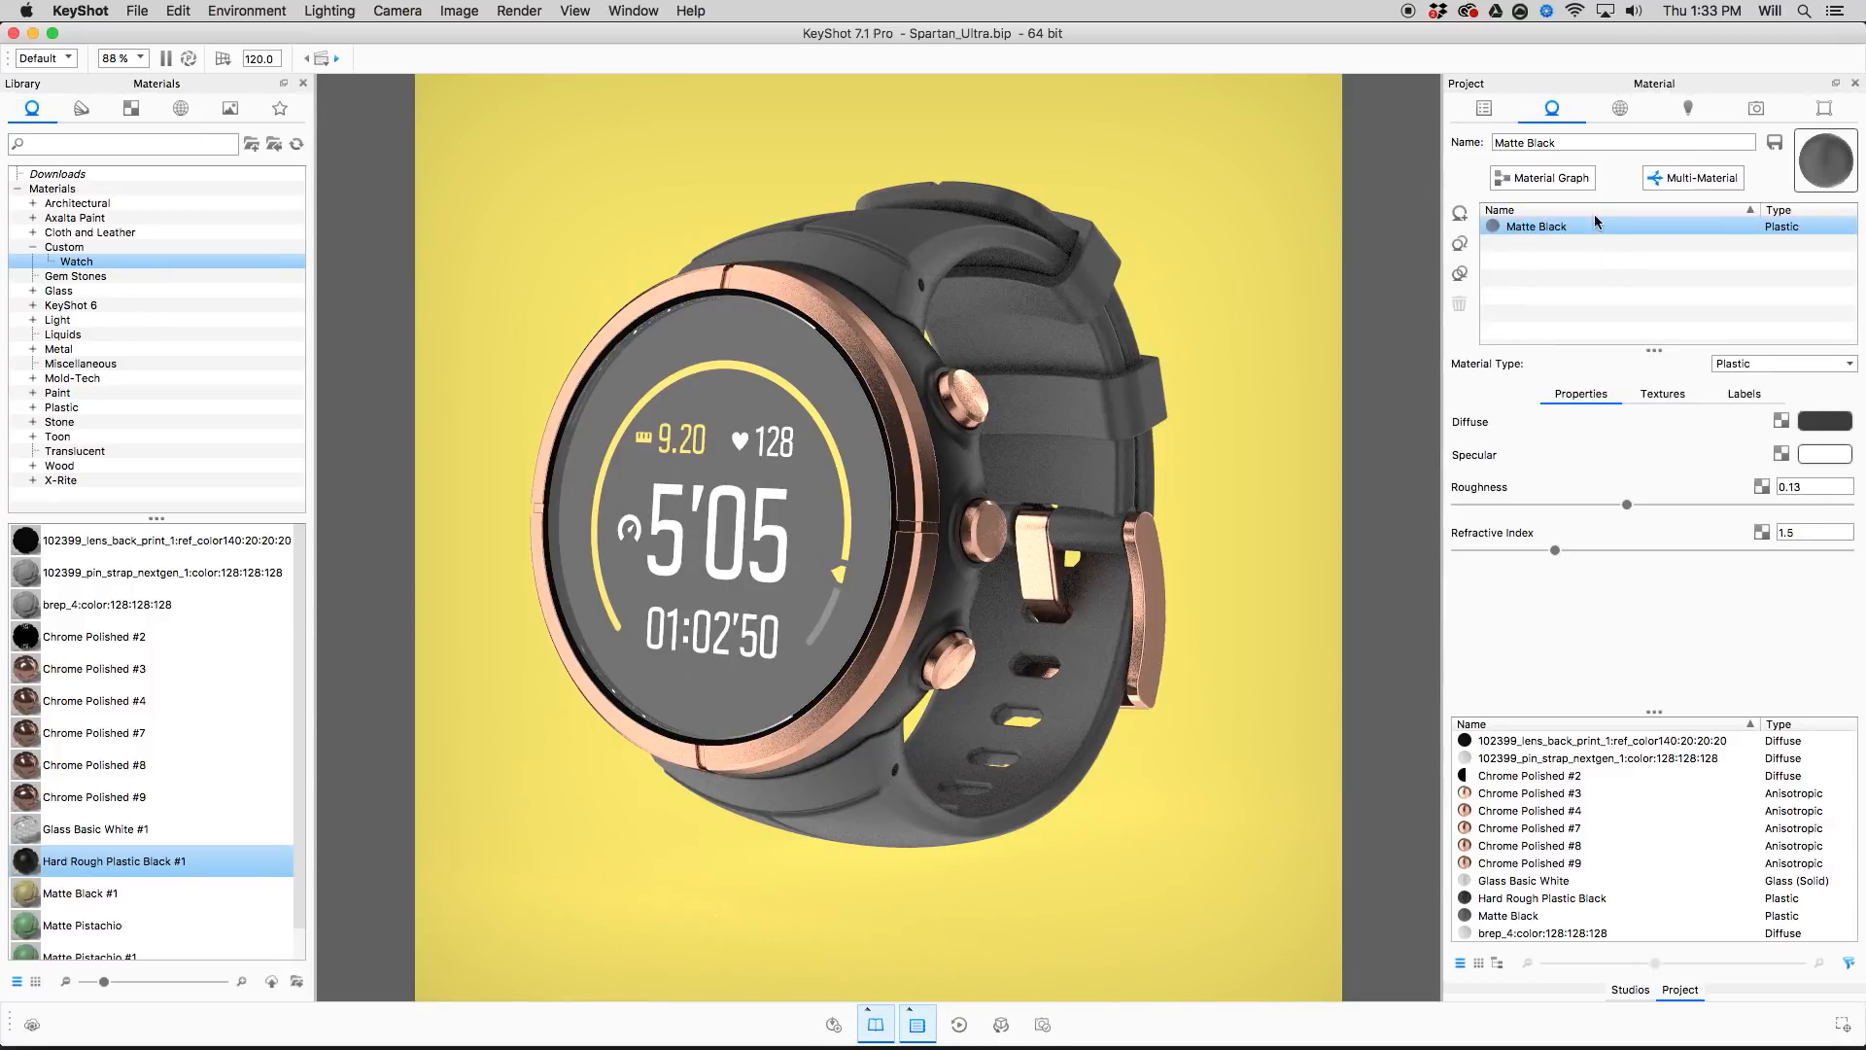
pyautogui.moveTo(1654, 350); pyautogui.dragTo(1654, 325)
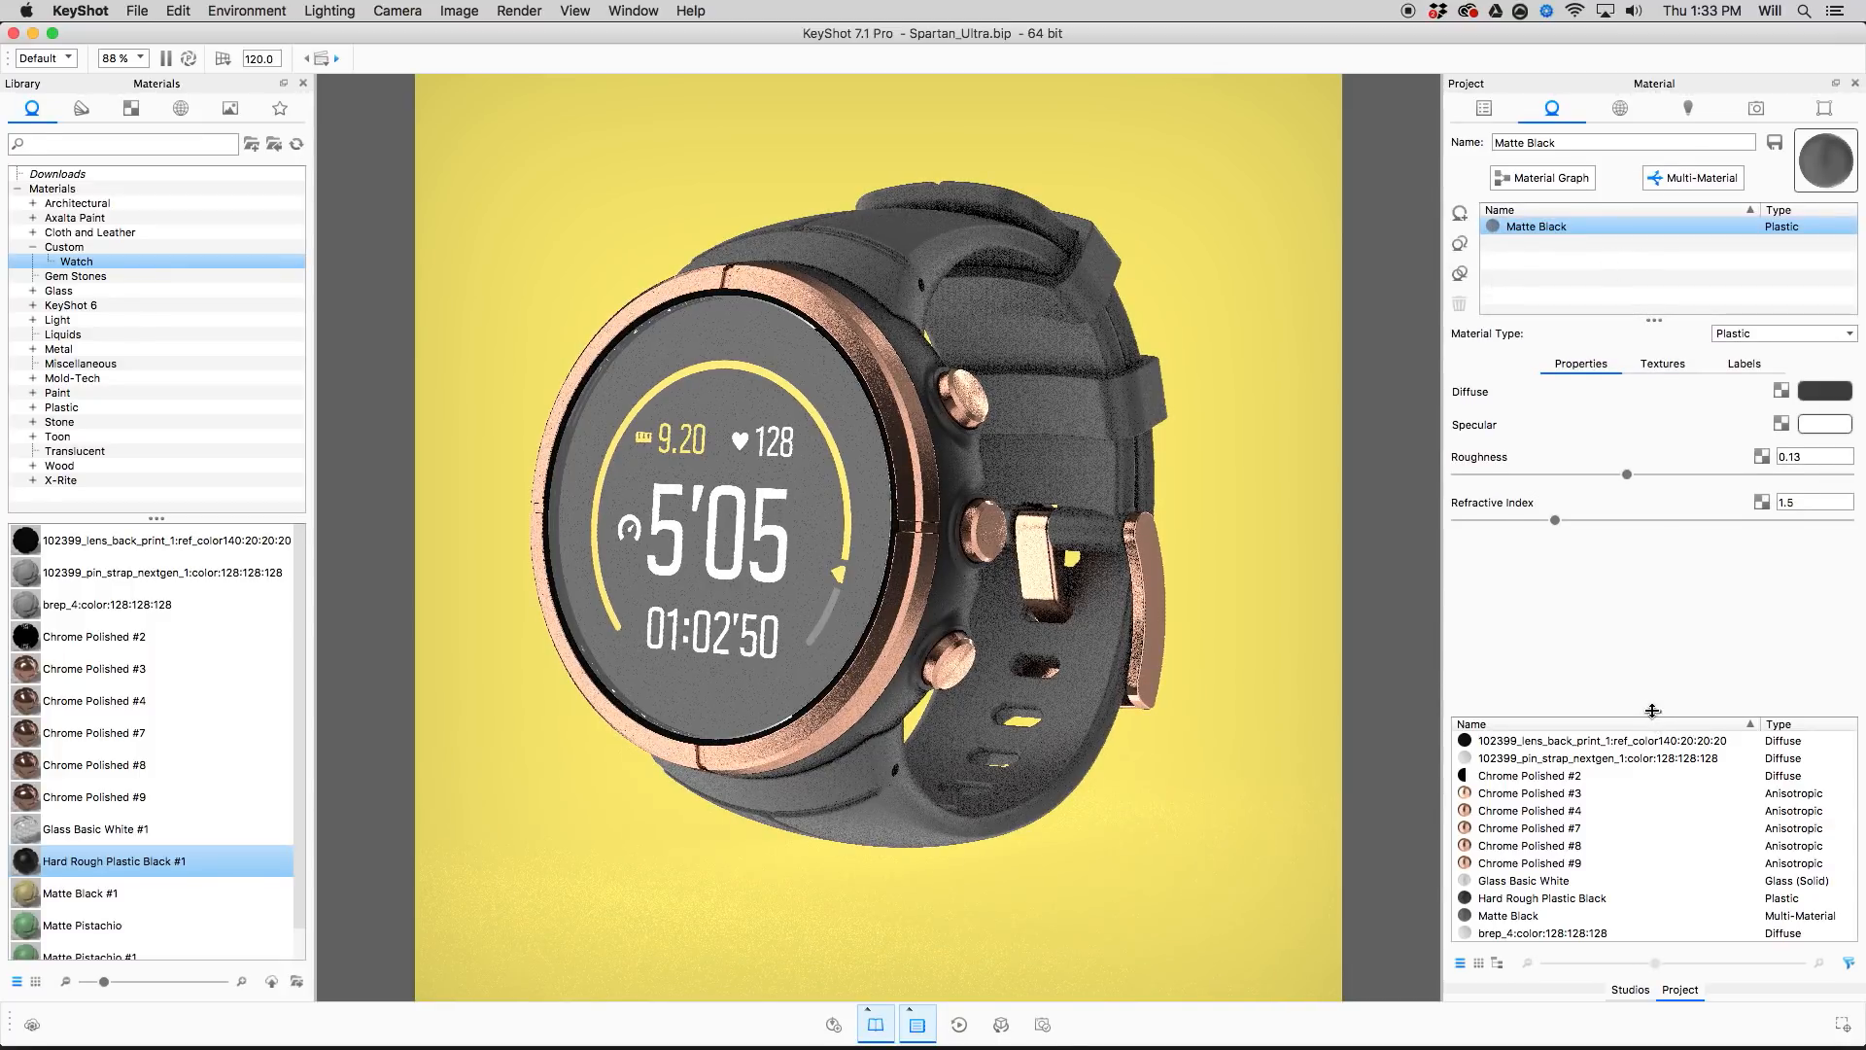
pyautogui.moveTo(1655, 712); pyautogui.dragTo(1653, 837)
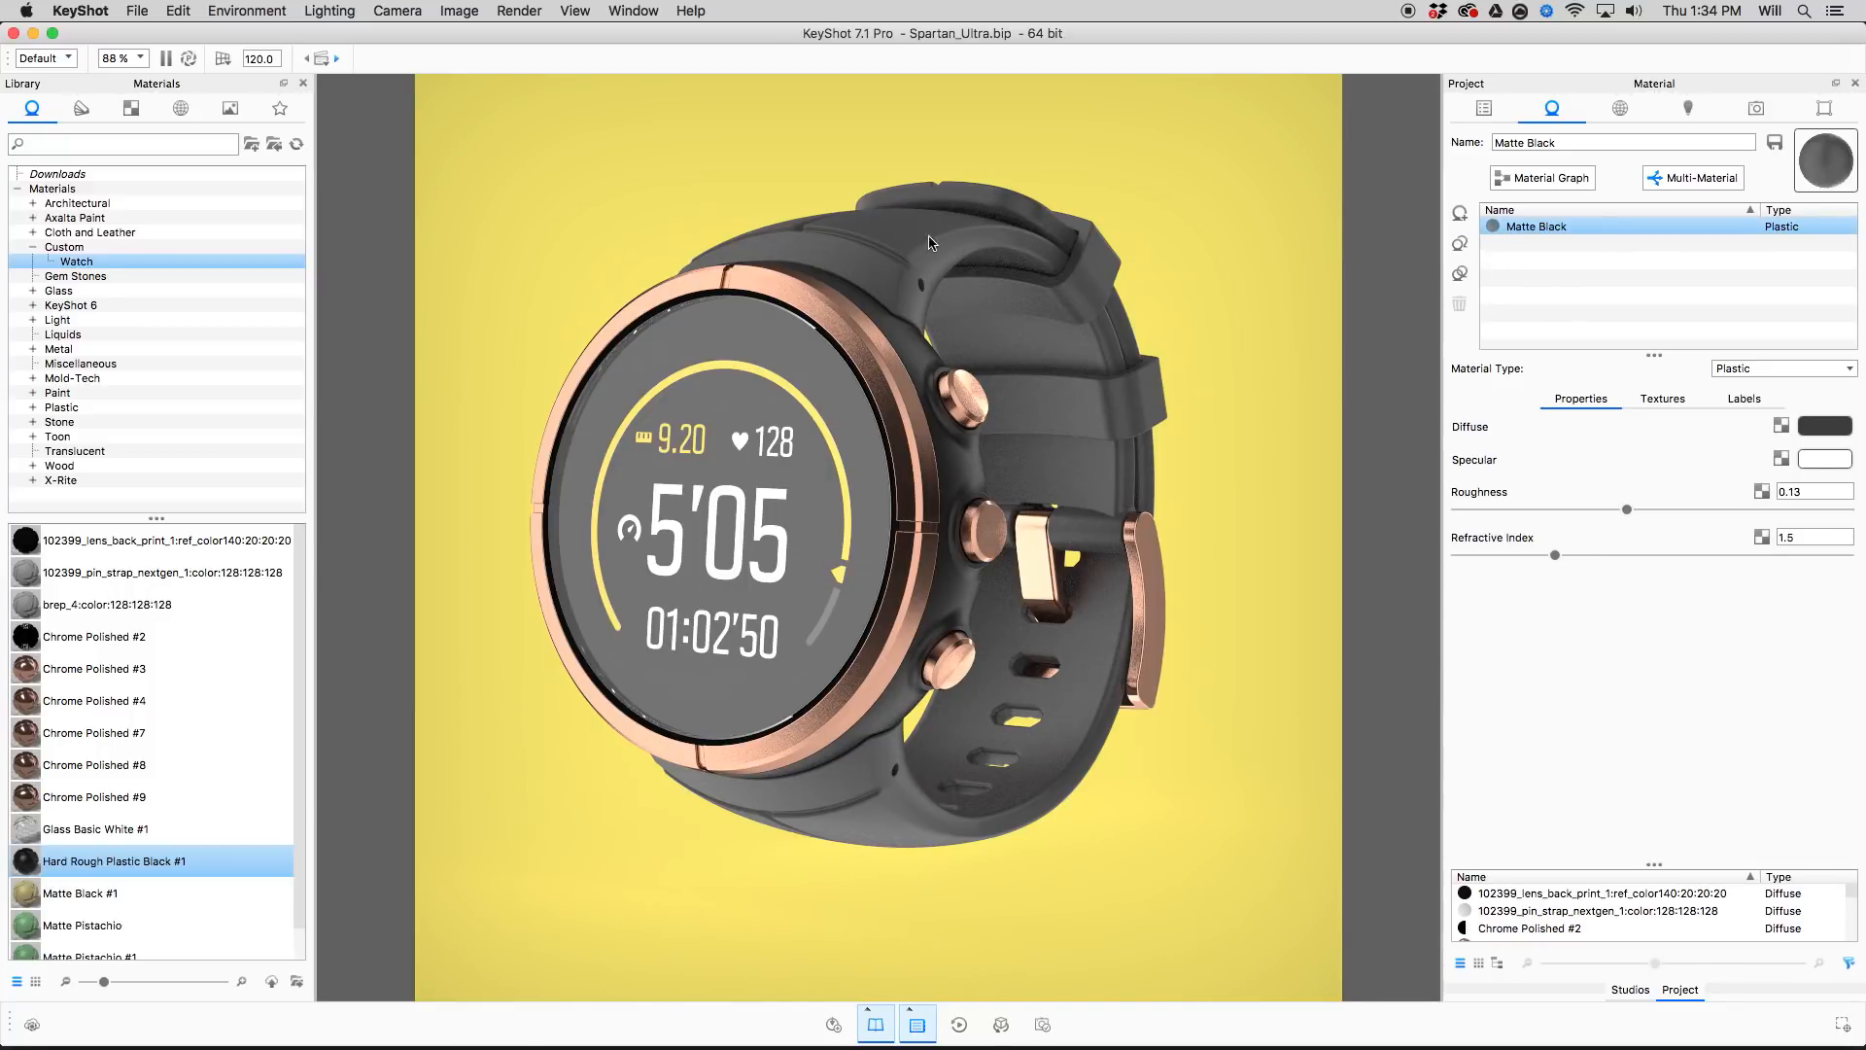
pyautogui.click(1460, 245)
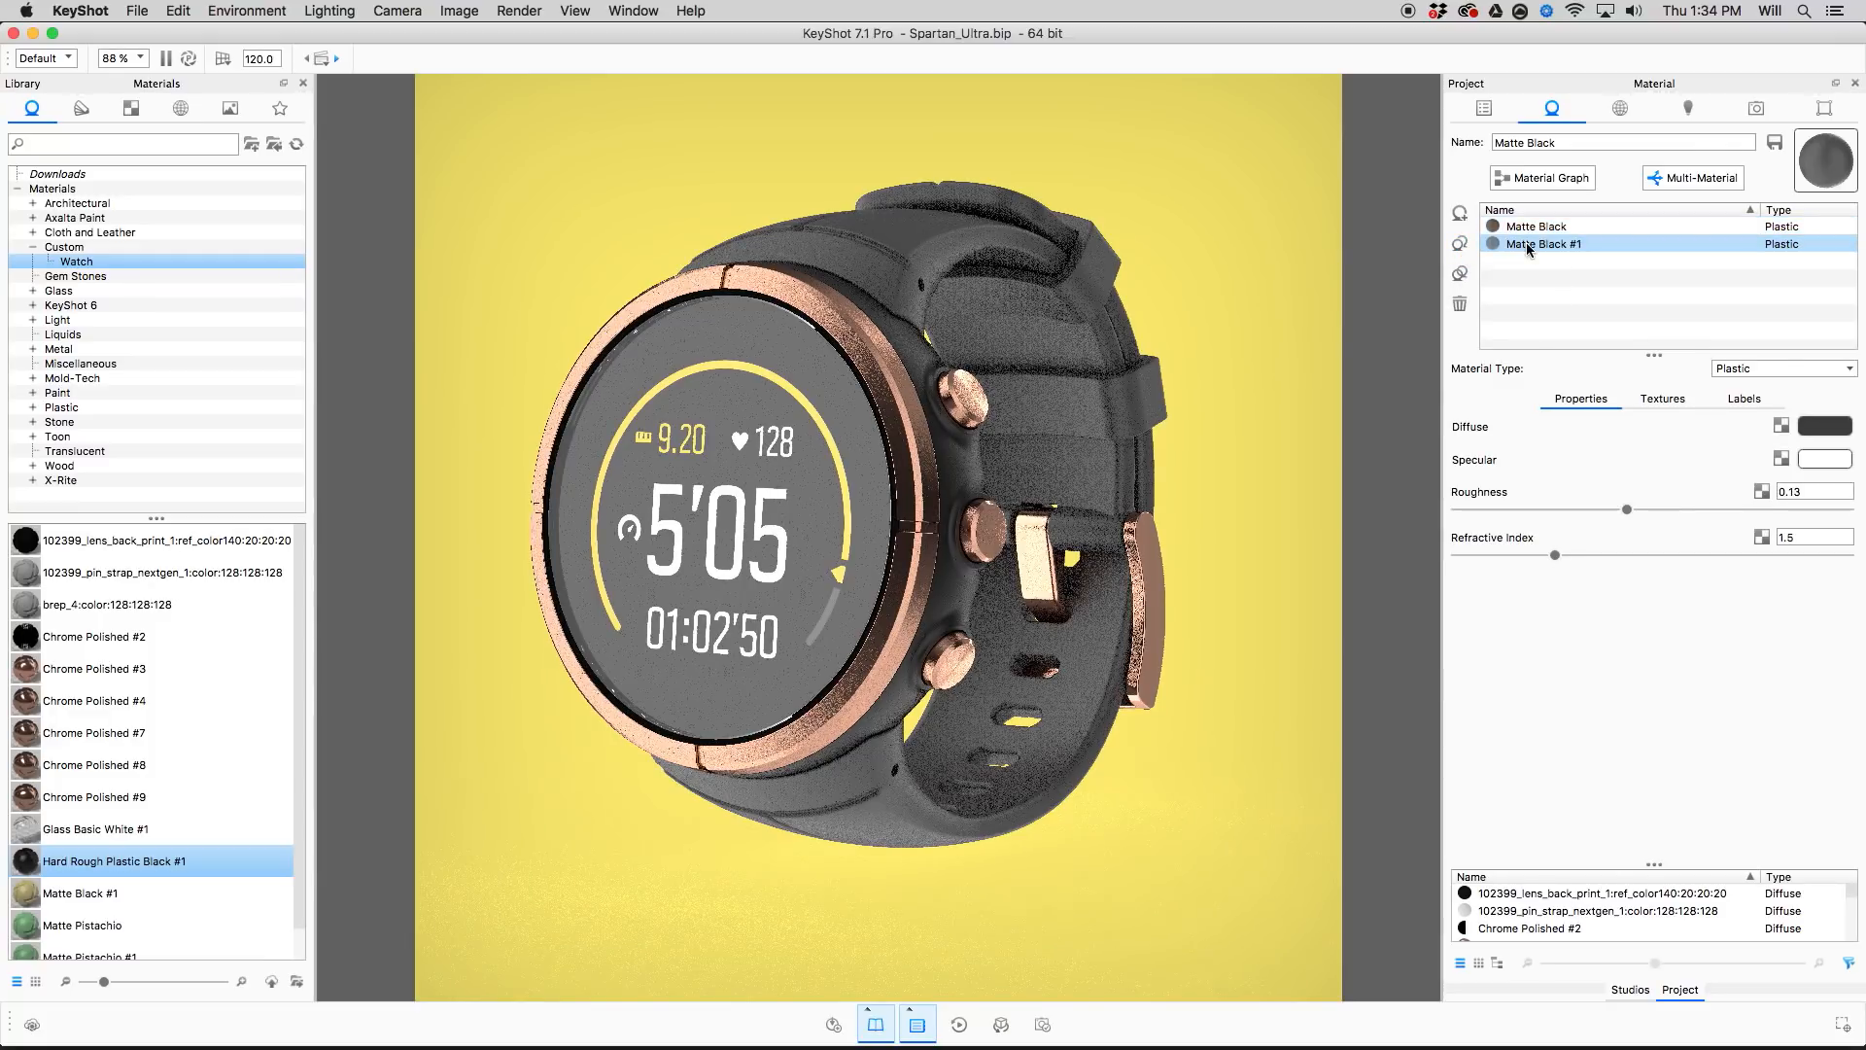
# Set the duplicated sub-material's diffuse colour to a light gray with 0% saturation and 69% value.
pyautogui.click(1827, 428)
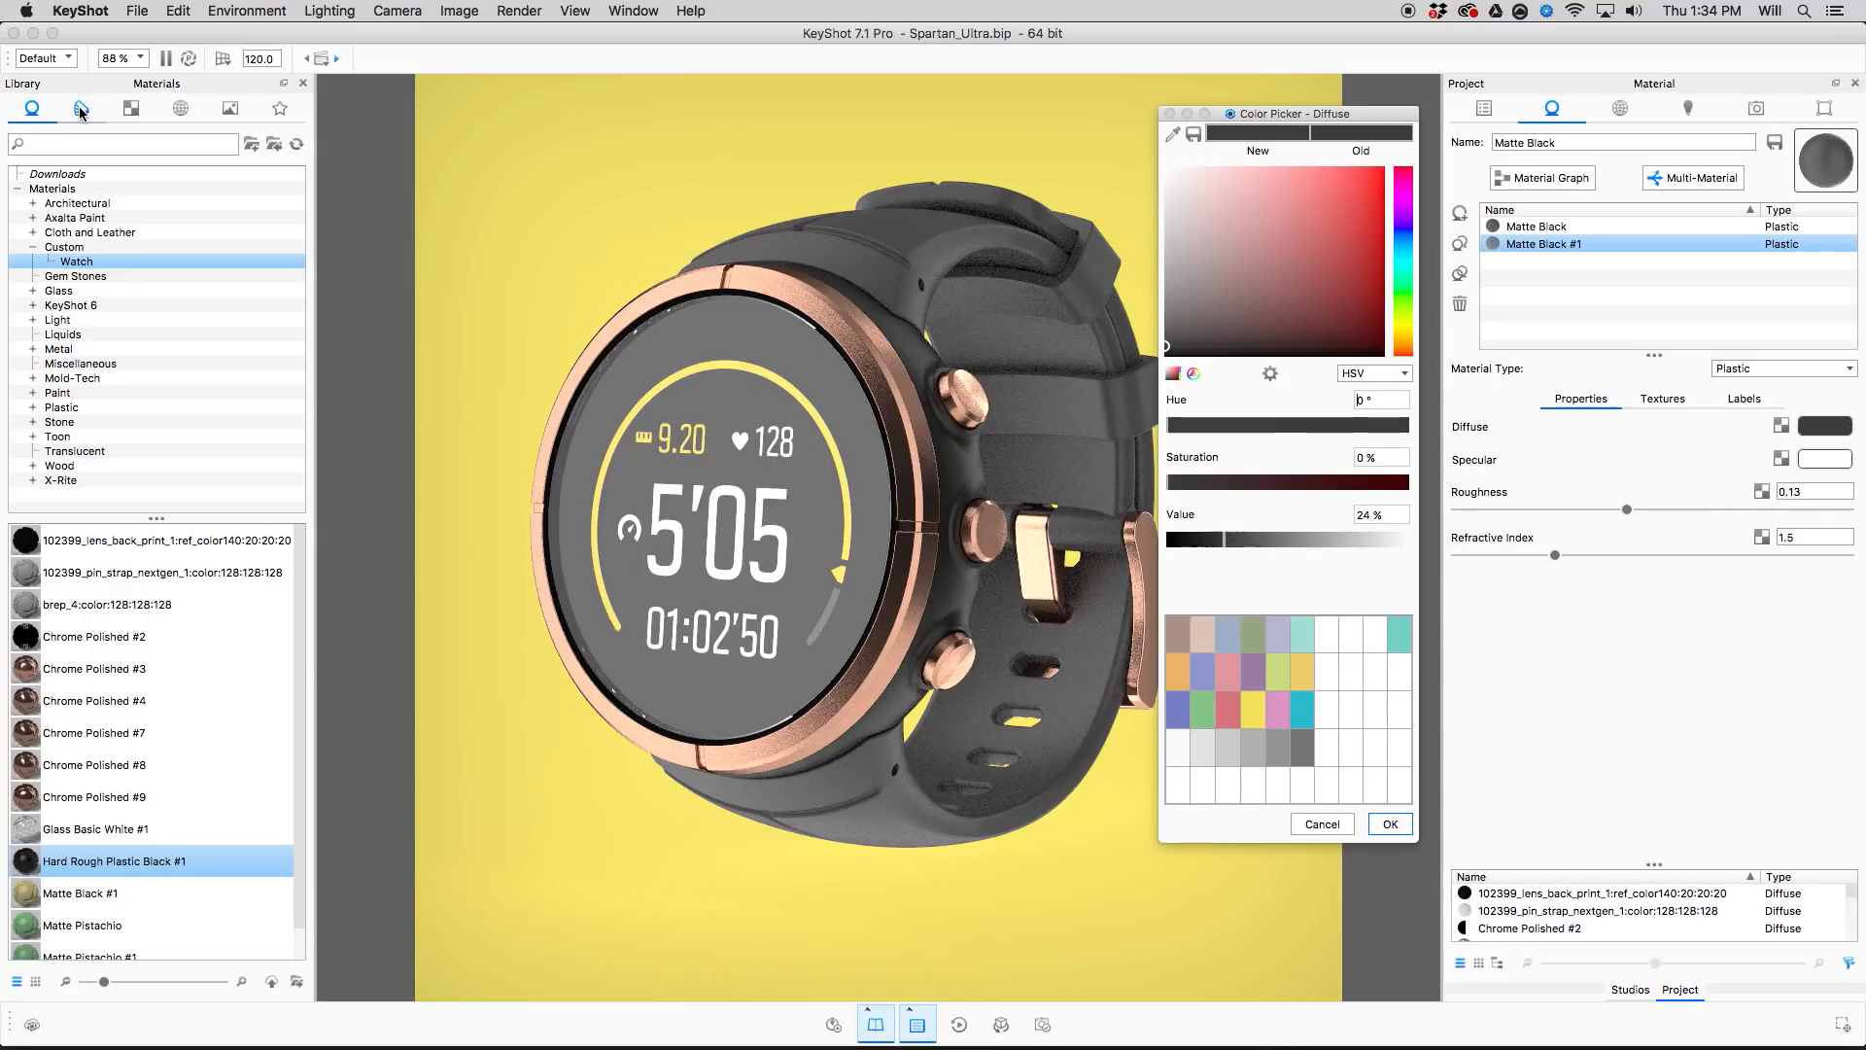
pyautogui.click(1232, 737)
pyautogui.click(1257, 744)
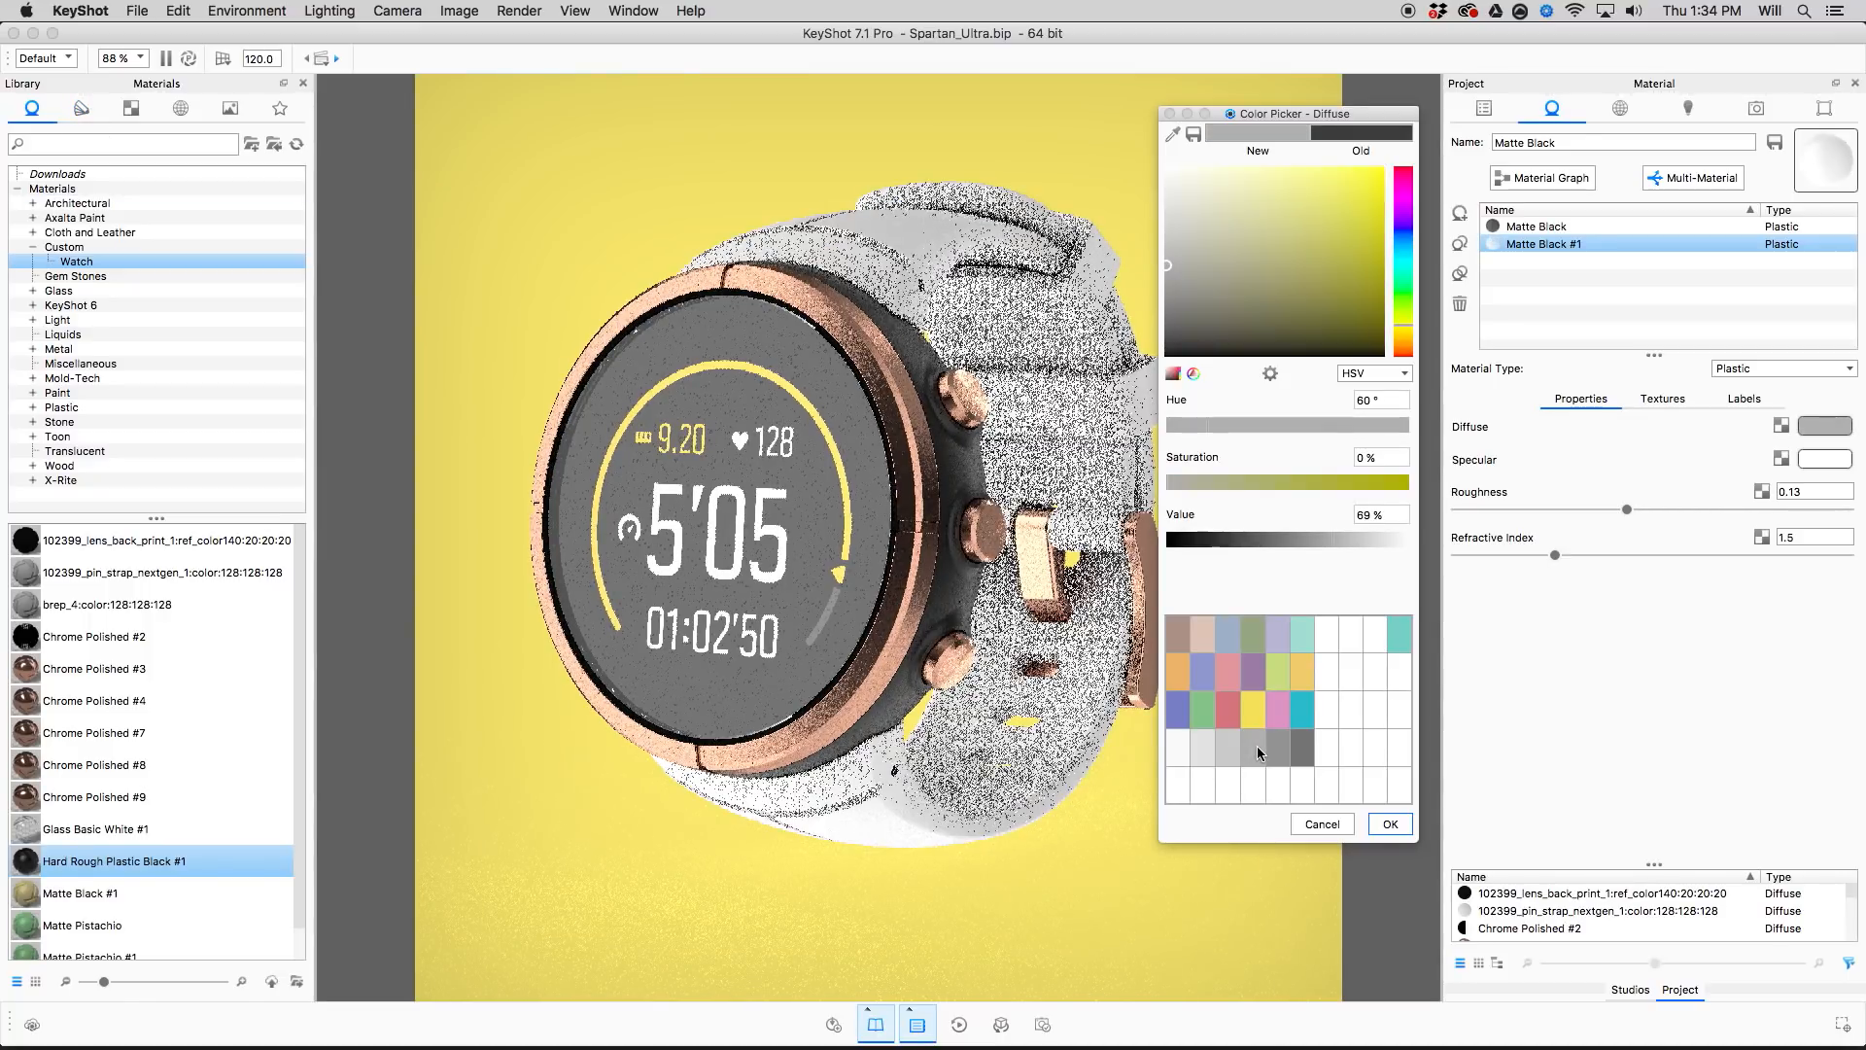
pyautogui.click(1400, 824)
# Rename the duplicated light sub-material as Gray.
pyautogui.click(1540, 249)
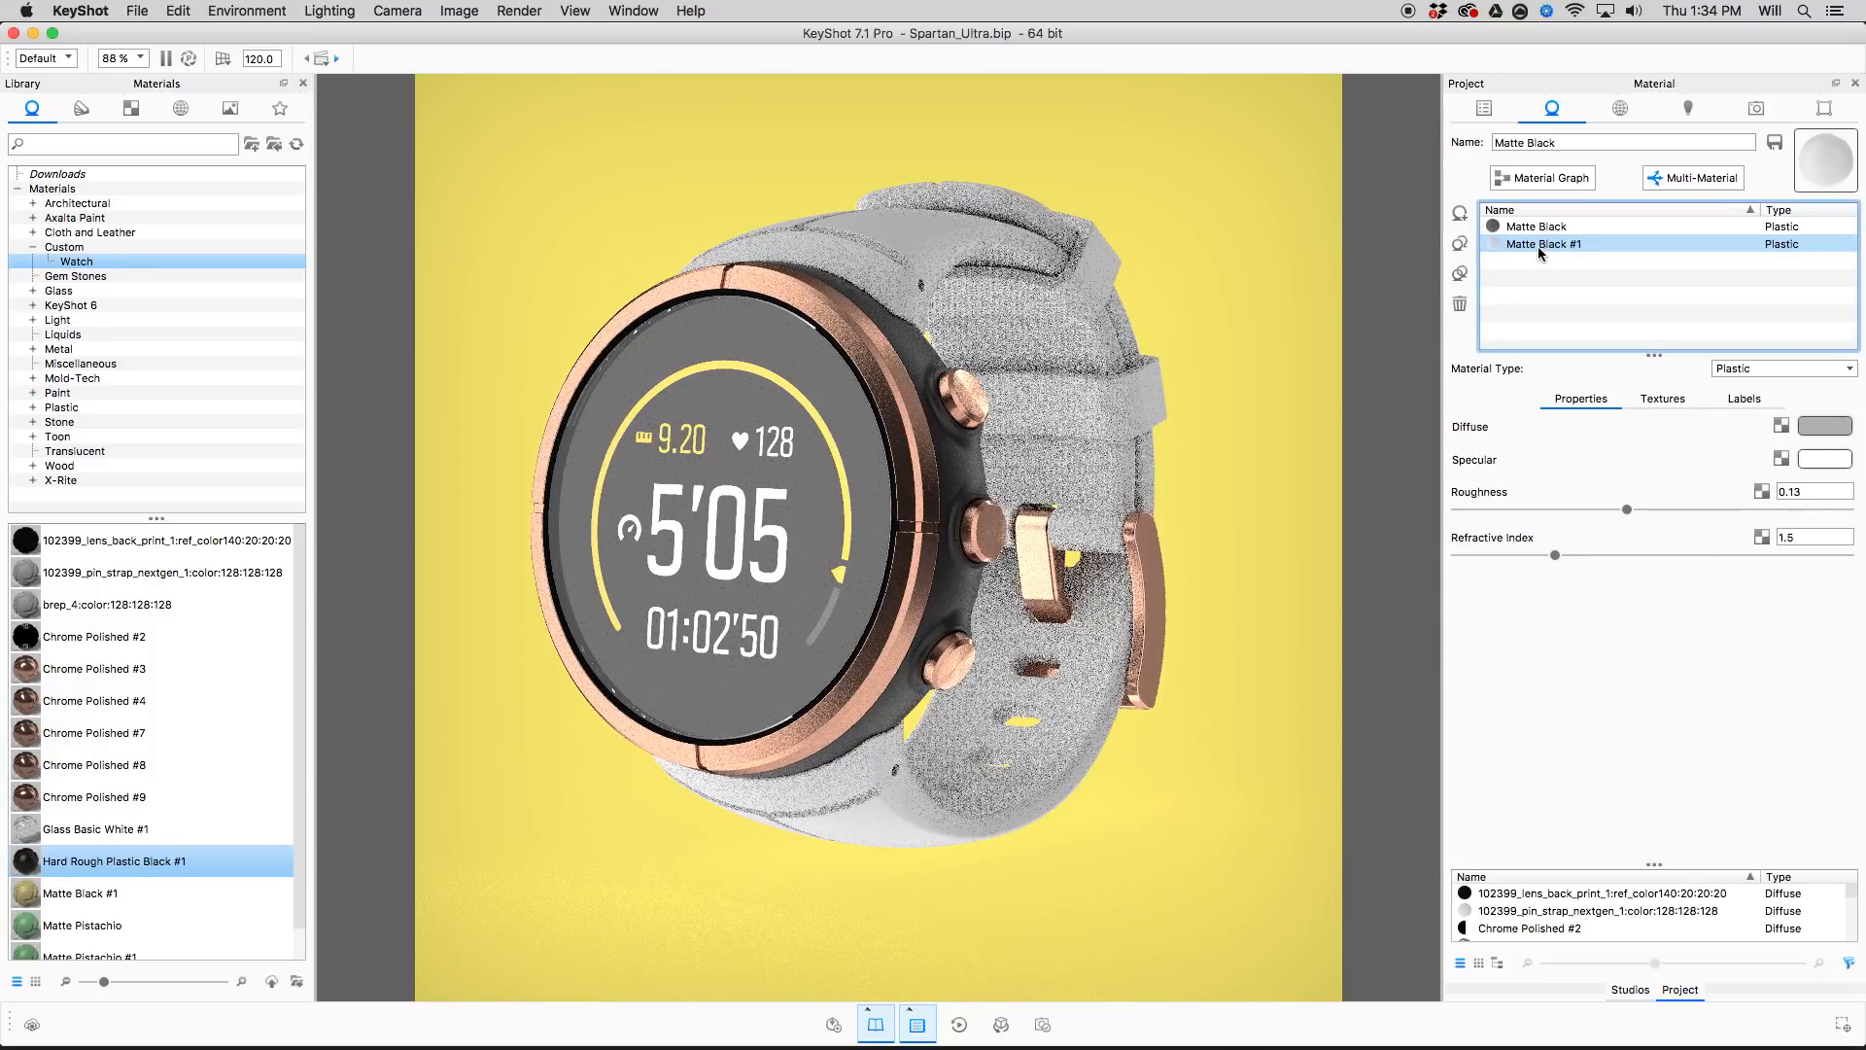
pyautogui.doubleClick(1540, 246)
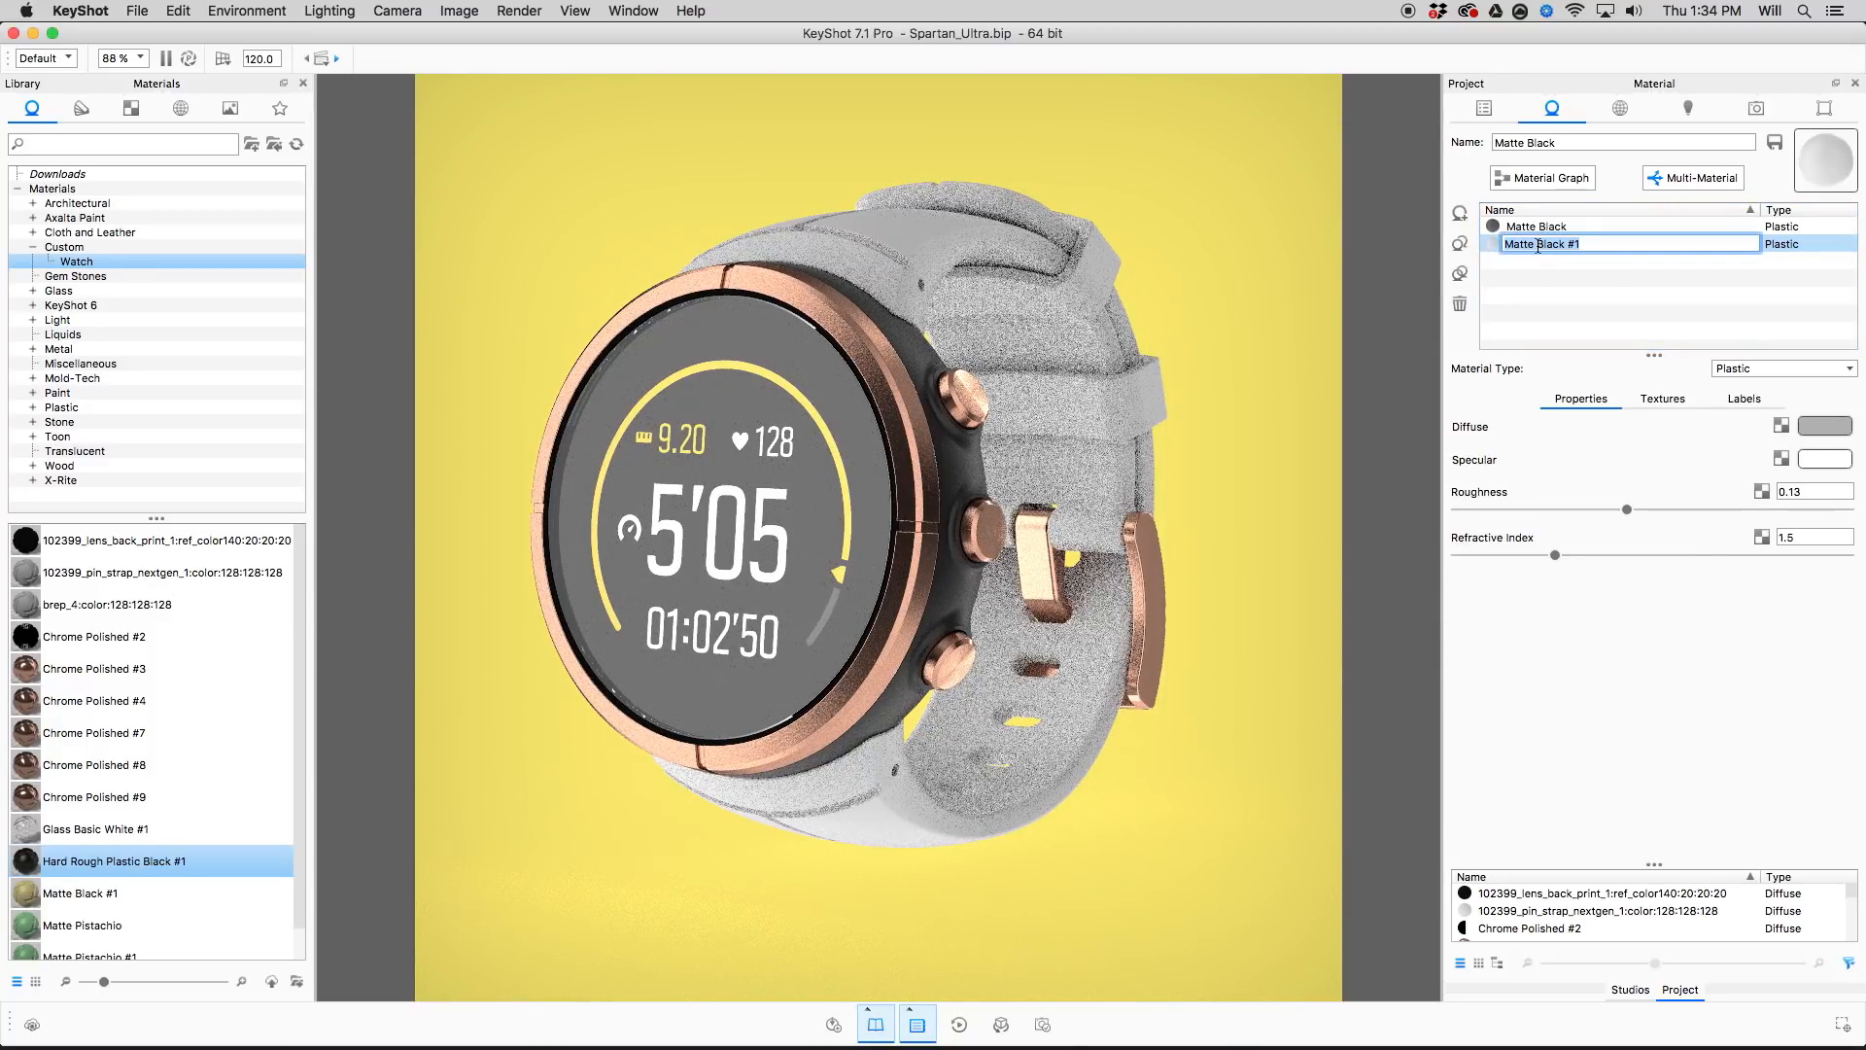
pyautogui.write('Grayu')
pyautogui.press('Return')
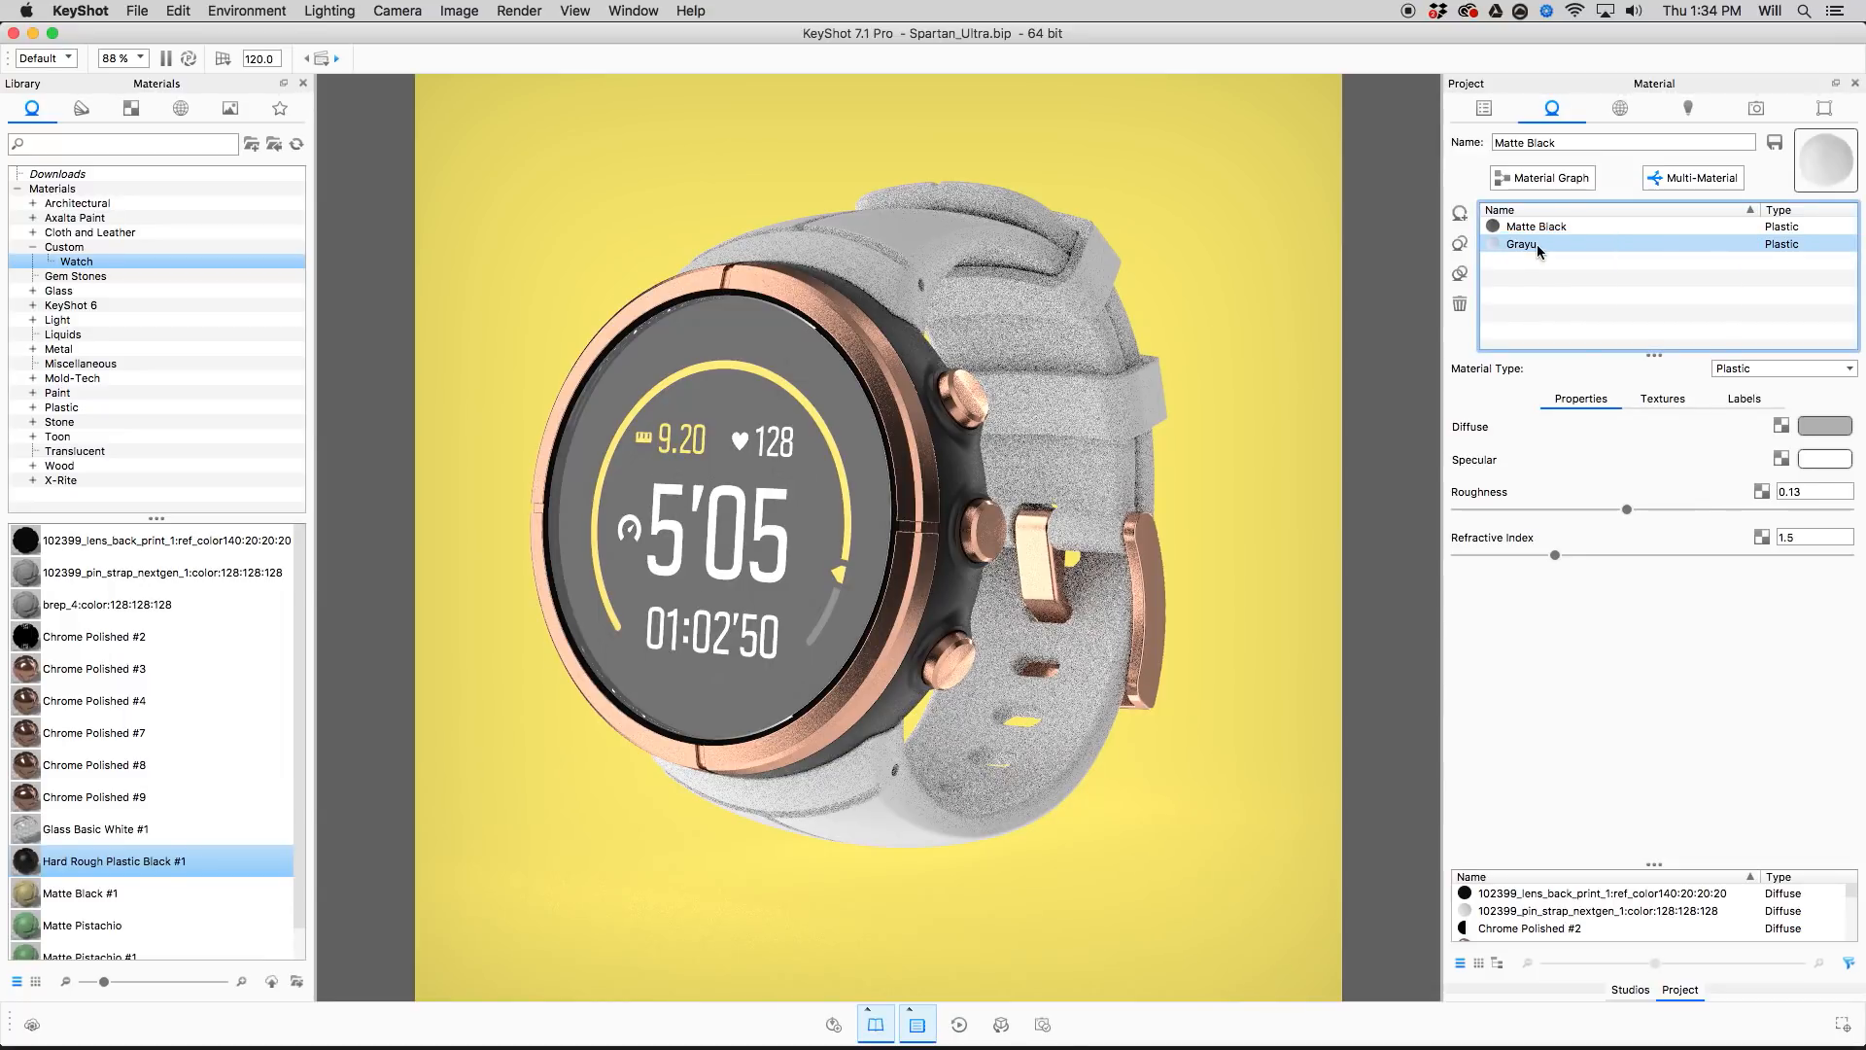
pyautogui.doubleClick(1539, 247)
pyautogui.write('G')
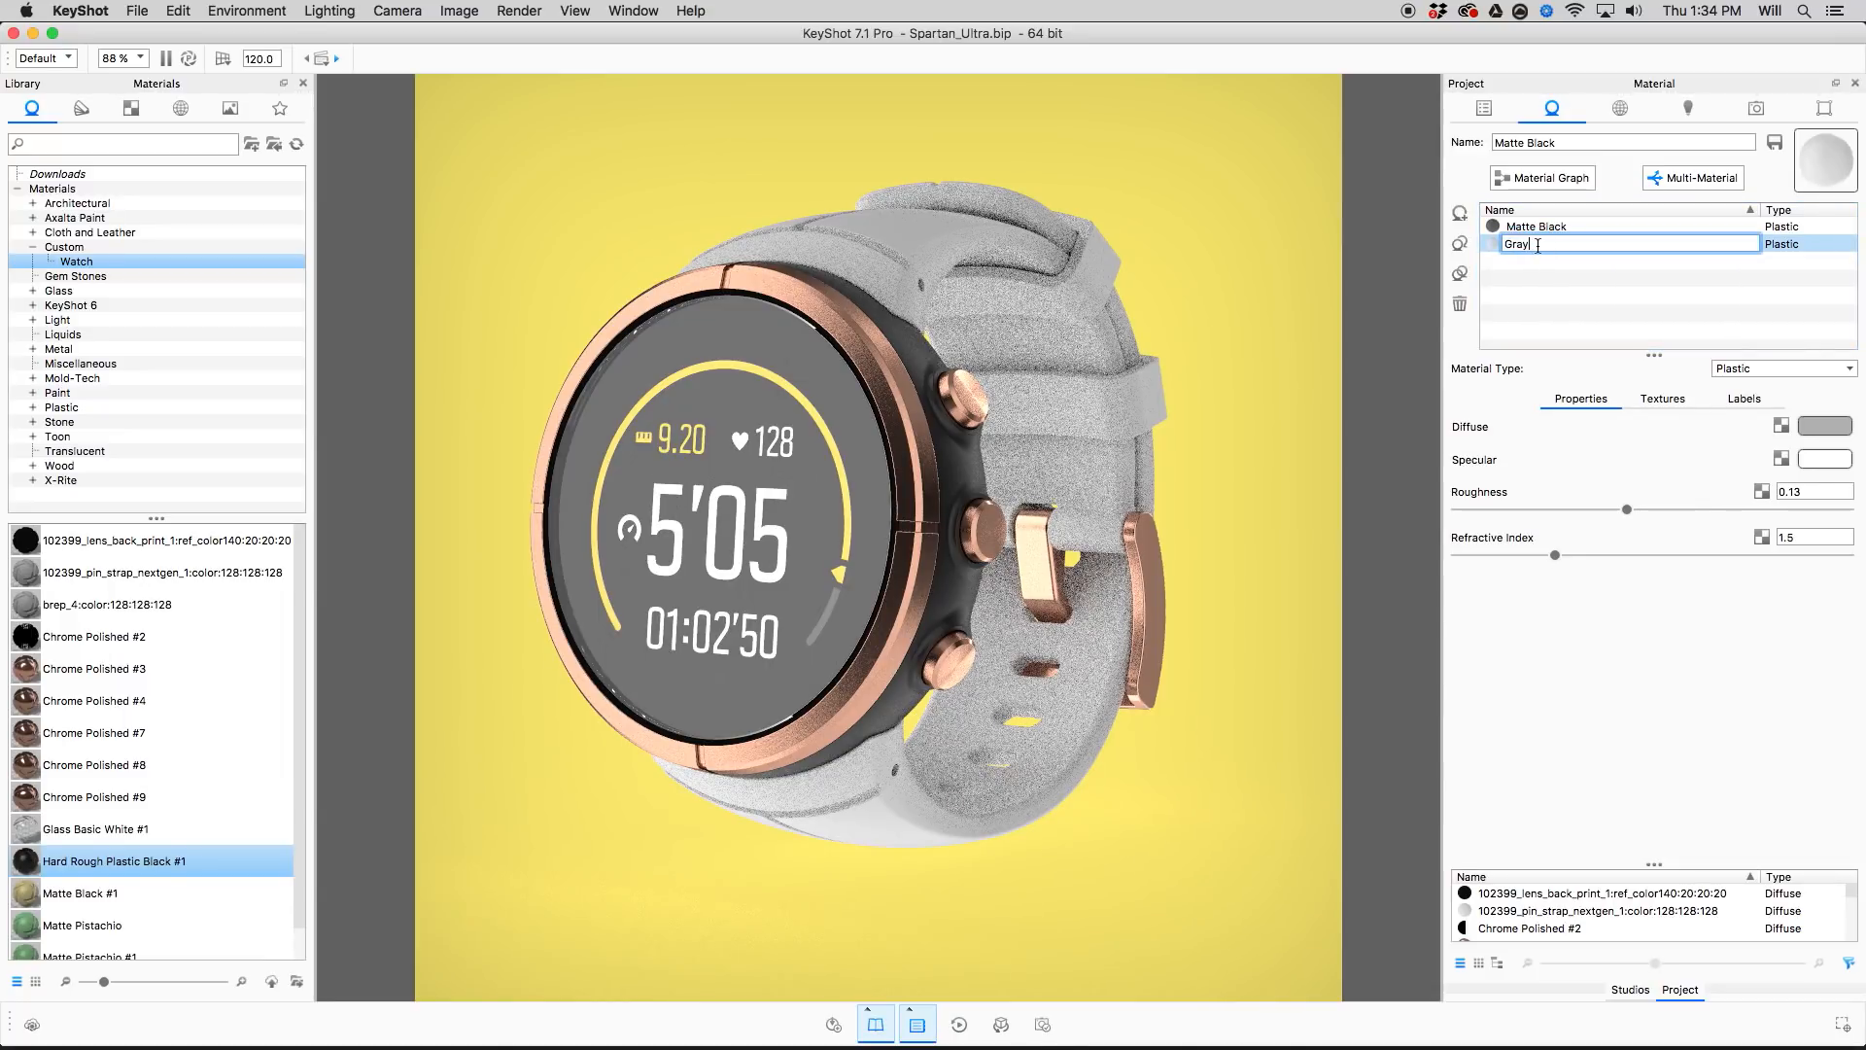
pyautogui.press('Return')
# Rename the original Matte Black sub-material in the multi-material list as Black.
pyautogui.keyDown('shift'); pyautogui.click(1525, 229); pyautogui.keyUp('shift')
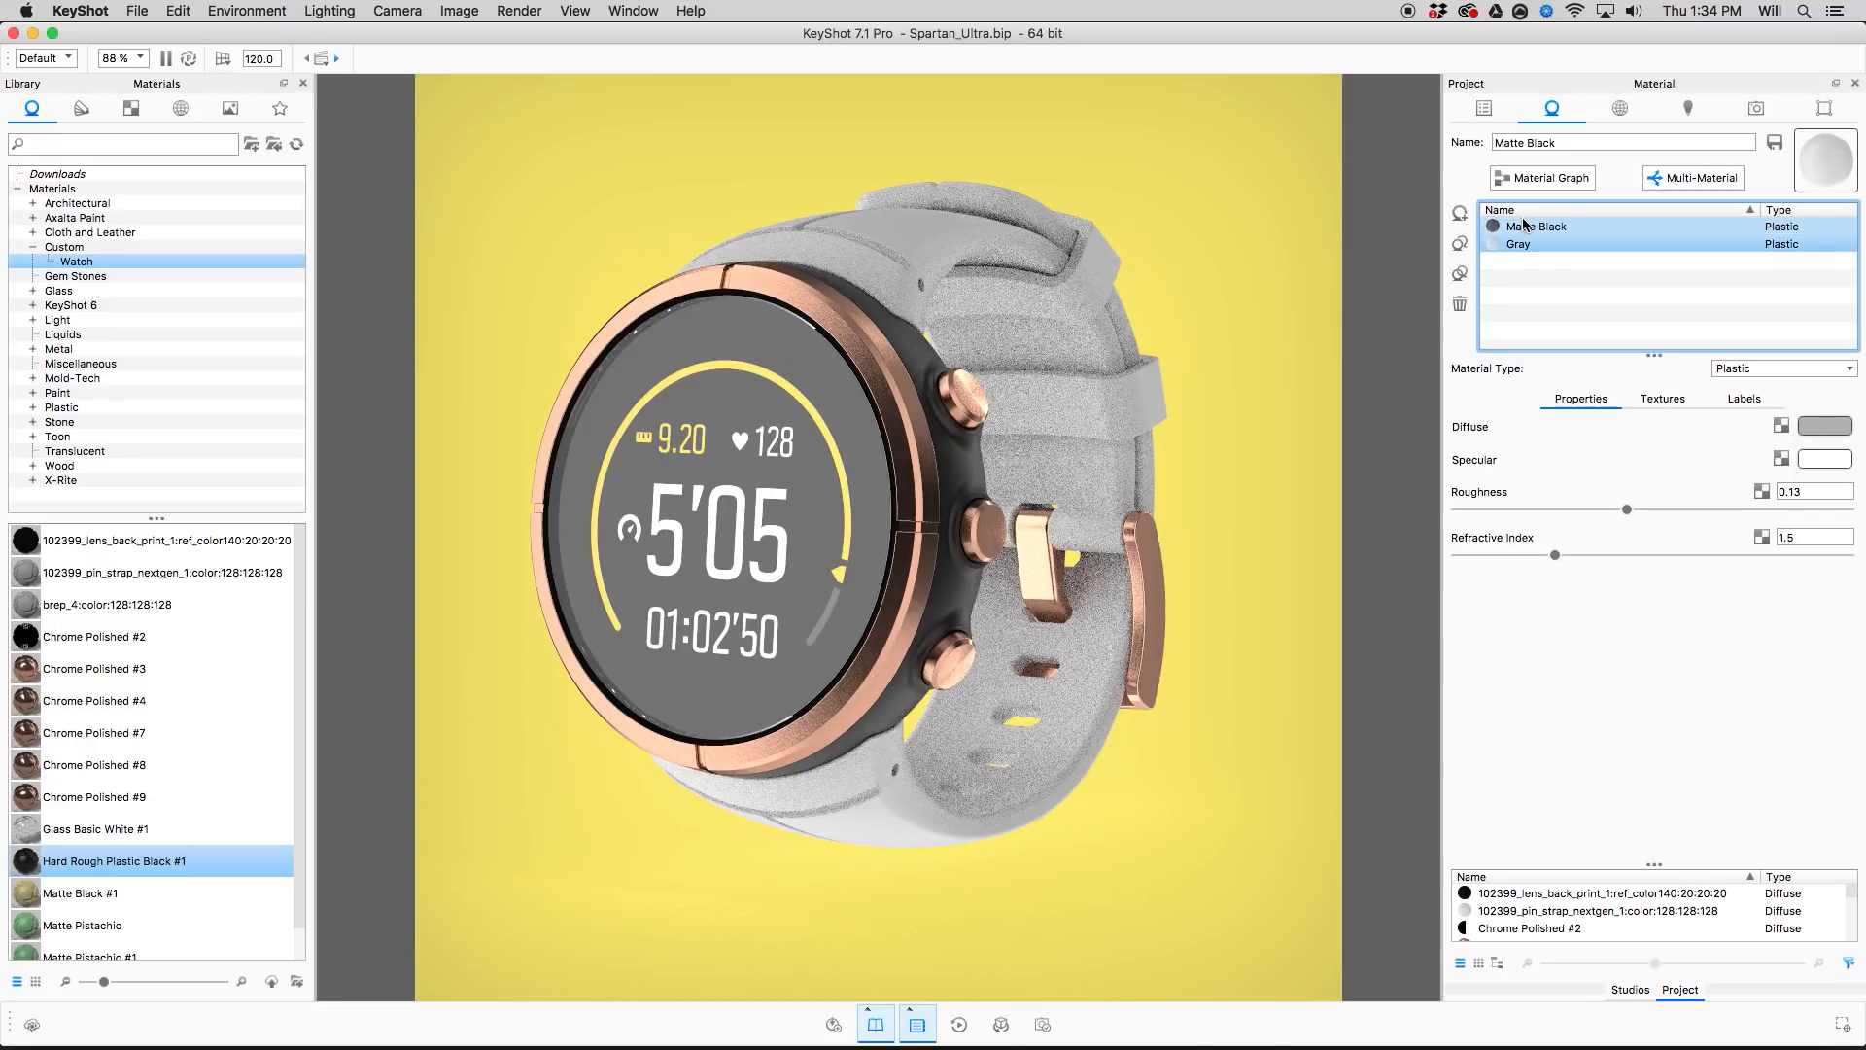
pyautogui.click(1526, 229)
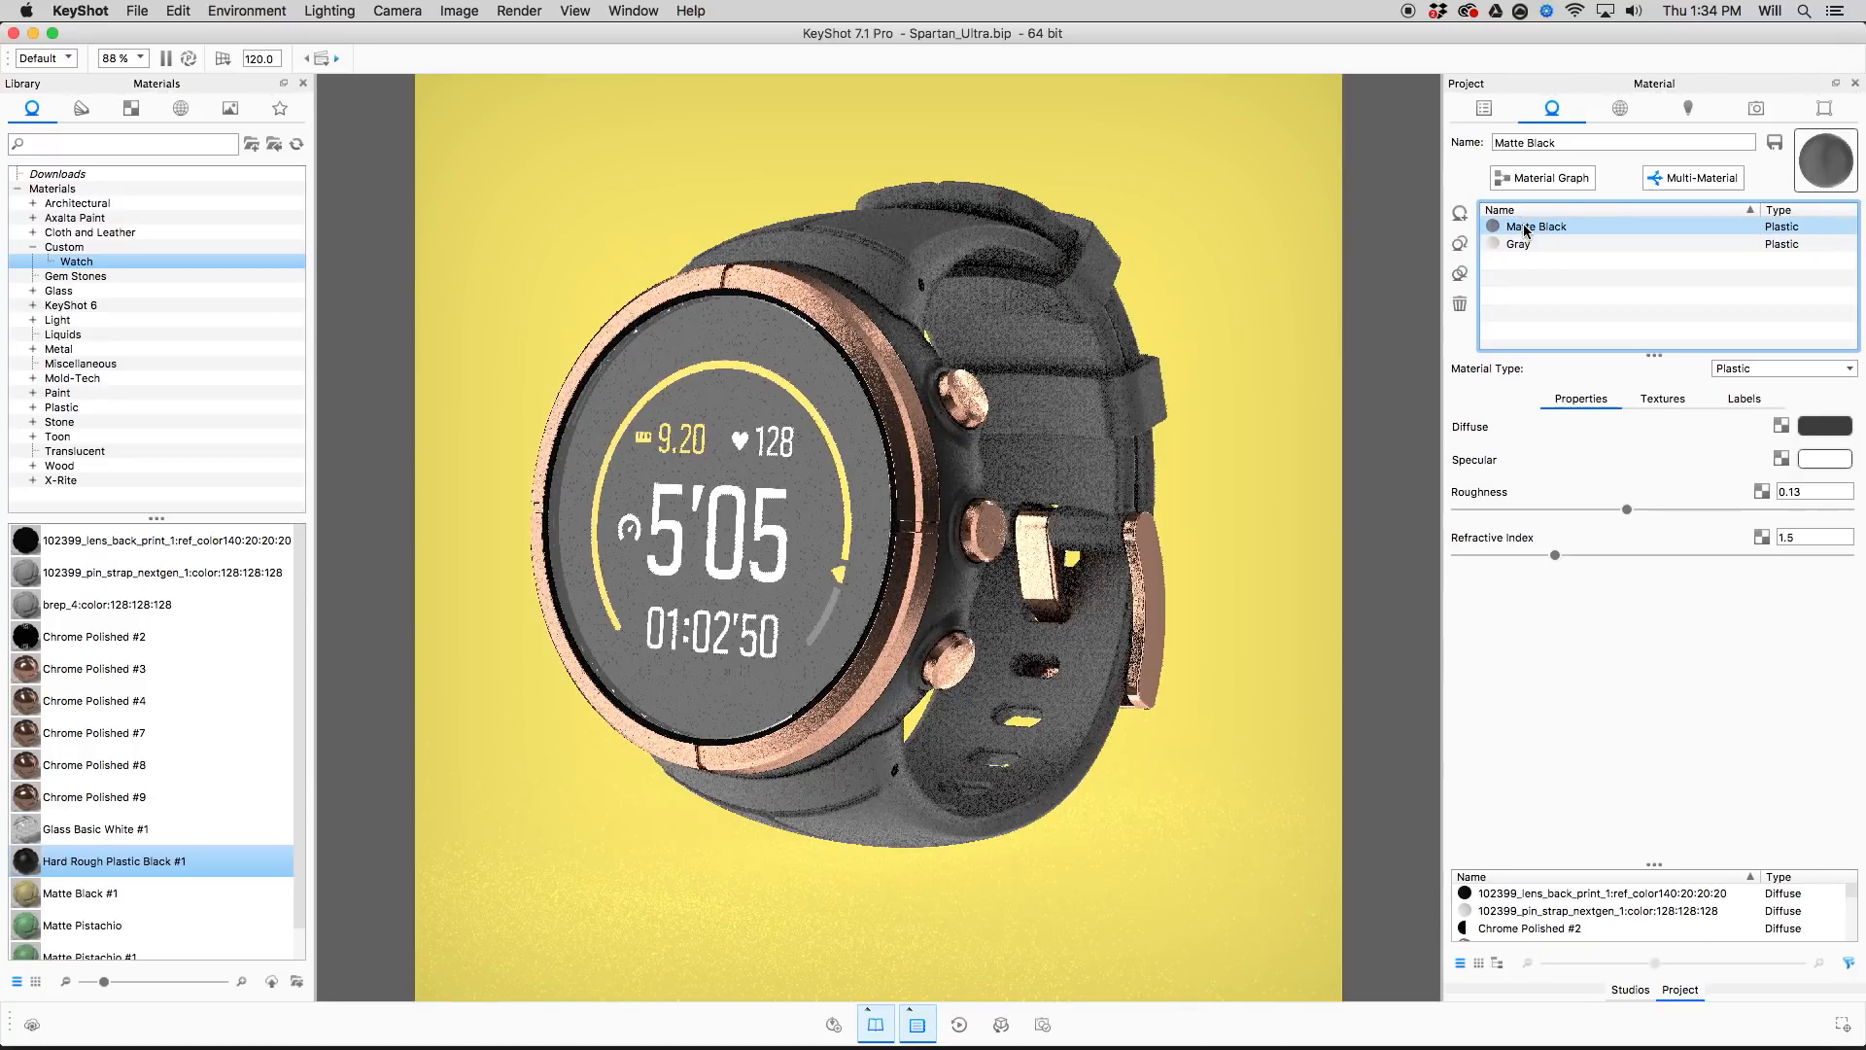
pyautogui.doubleClick(1525, 226)
pyautogui.write('Black')
pyautogui.press('Return')
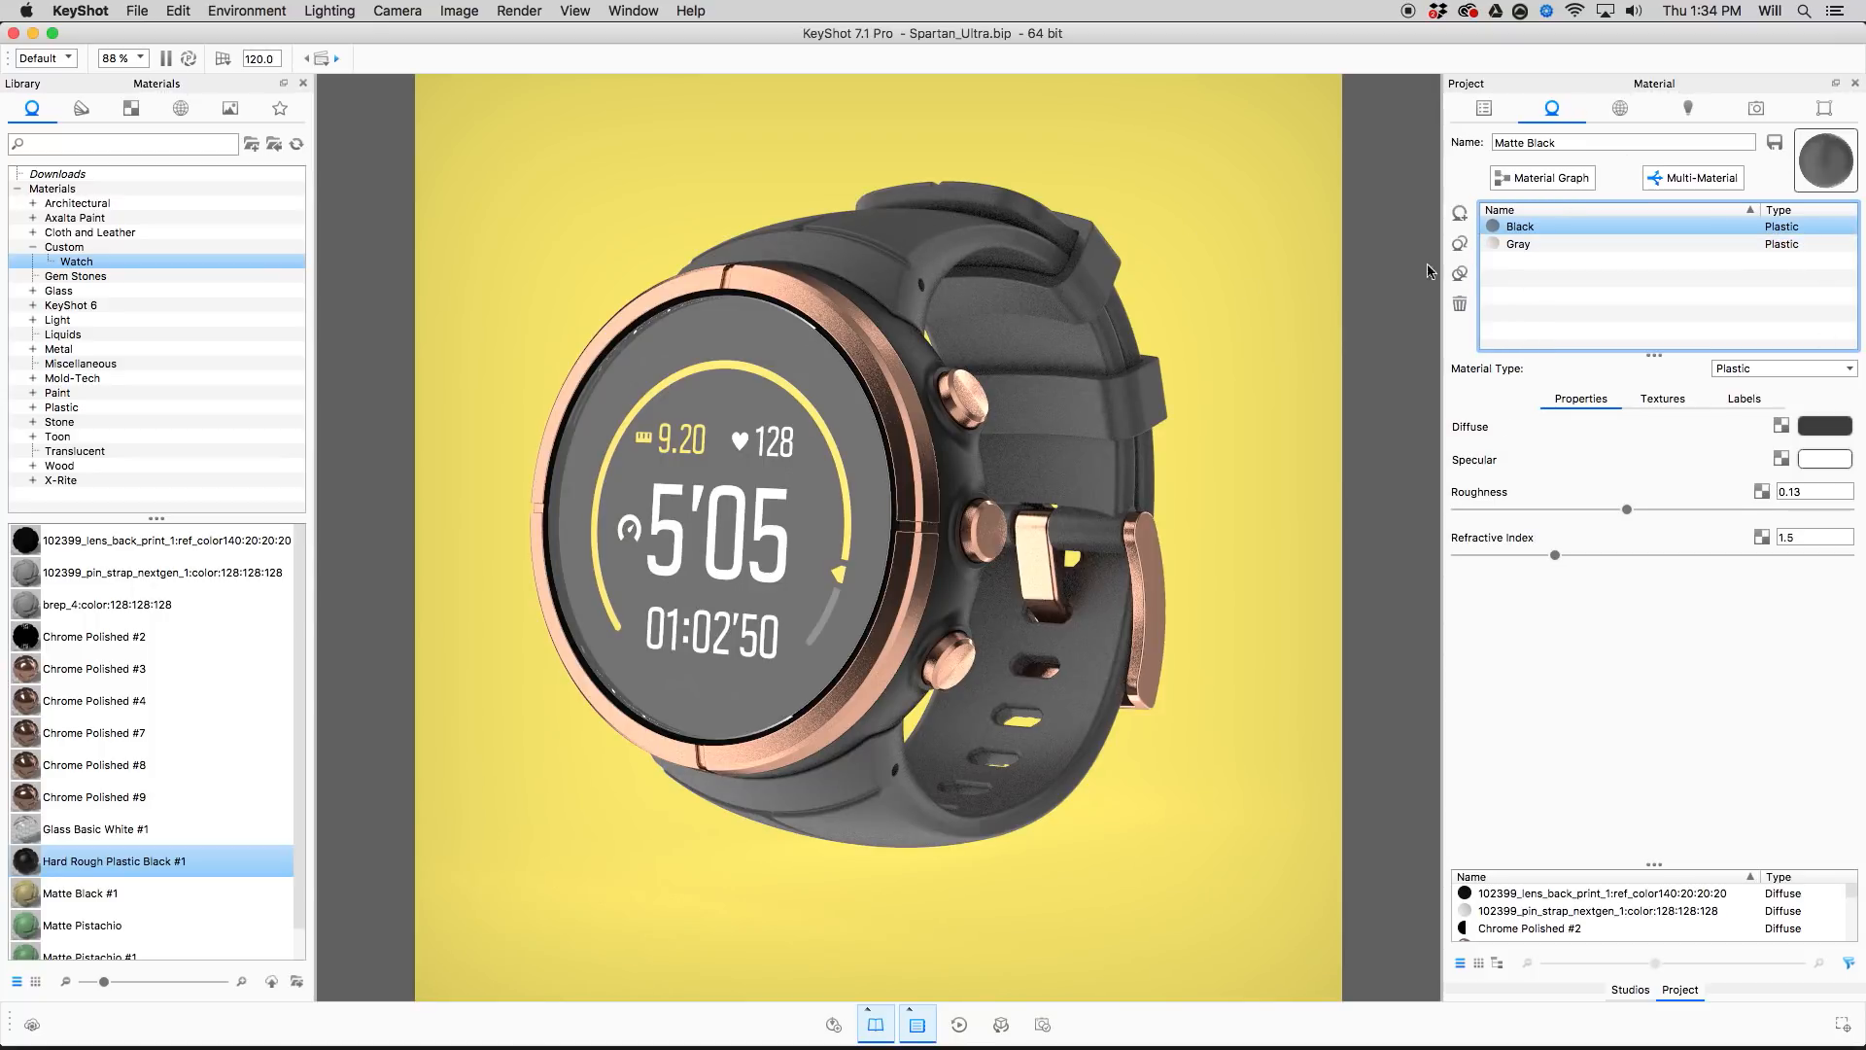
pyautogui.keyDown('shift'); pyautogui.click(1523, 245); pyautogui.keyUp('shift')
# Search the material library for glass and add Glass Basic Orange to the strap's multi-material as a third sub-material.
pyautogui.click(101, 142)
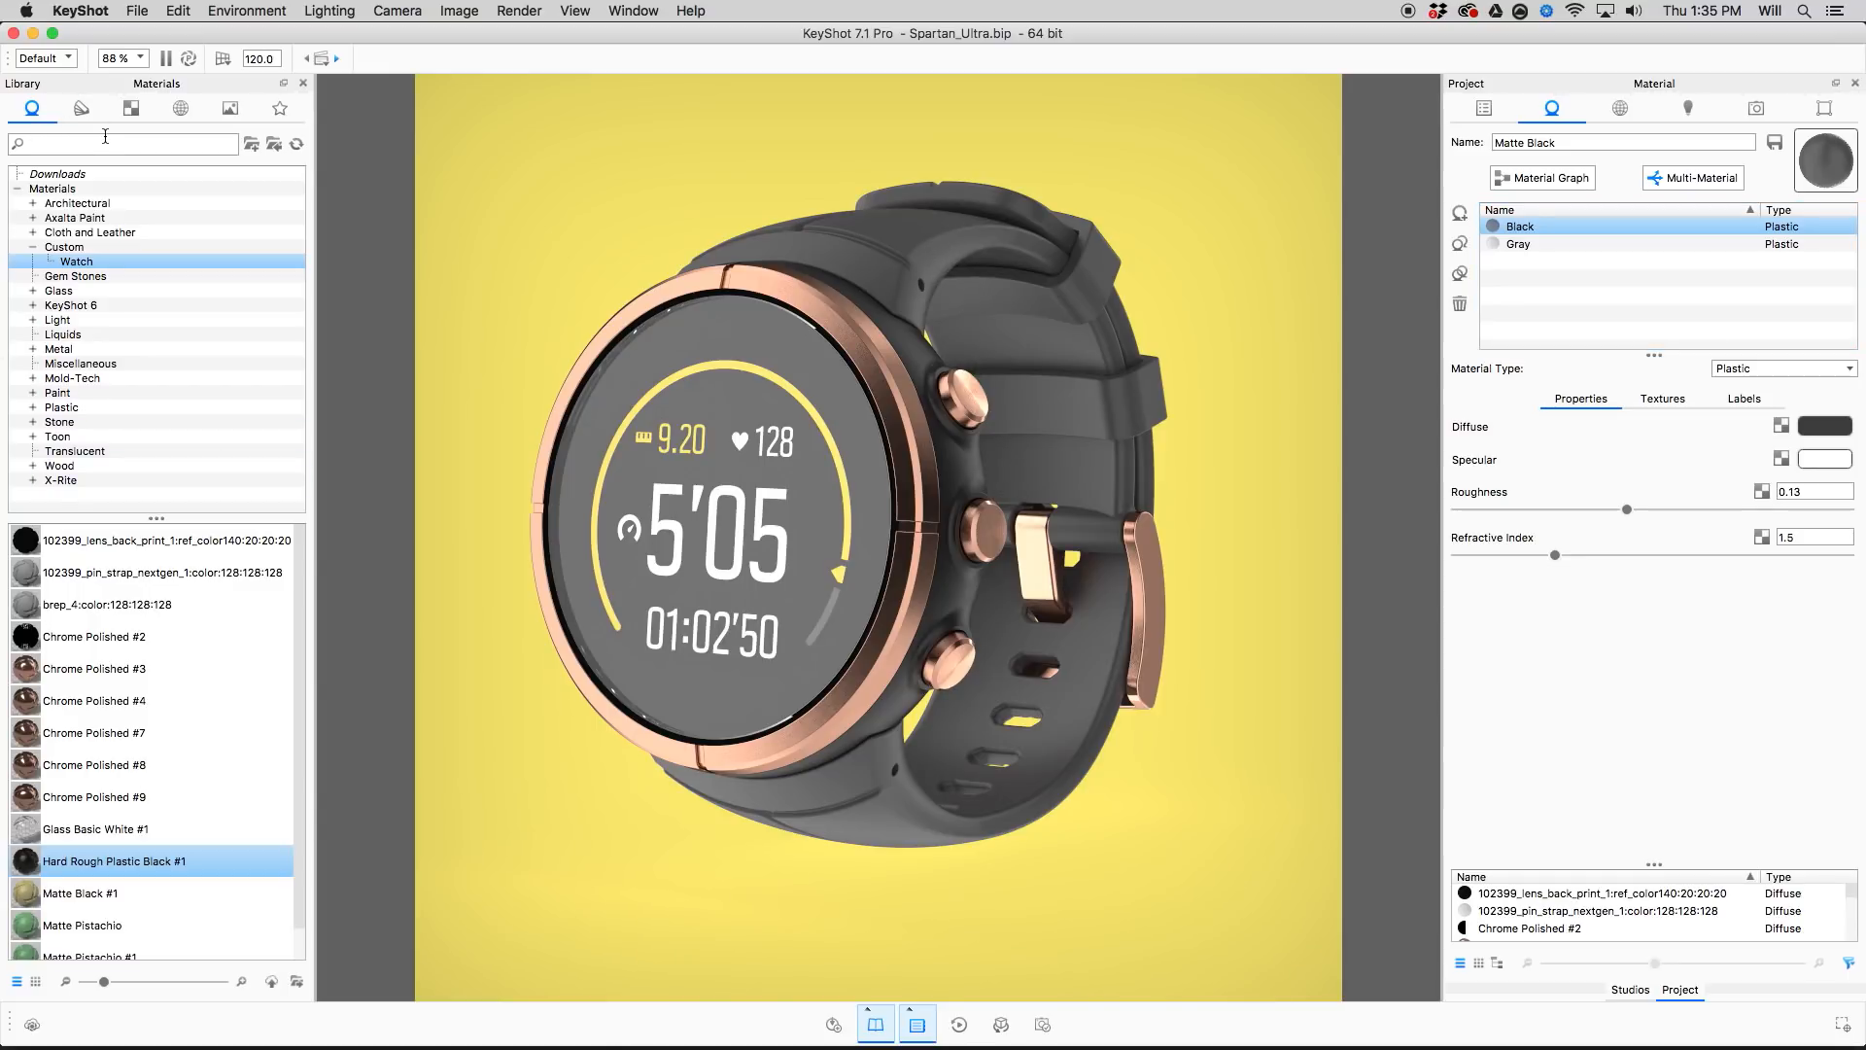
pyautogui.write('transp')
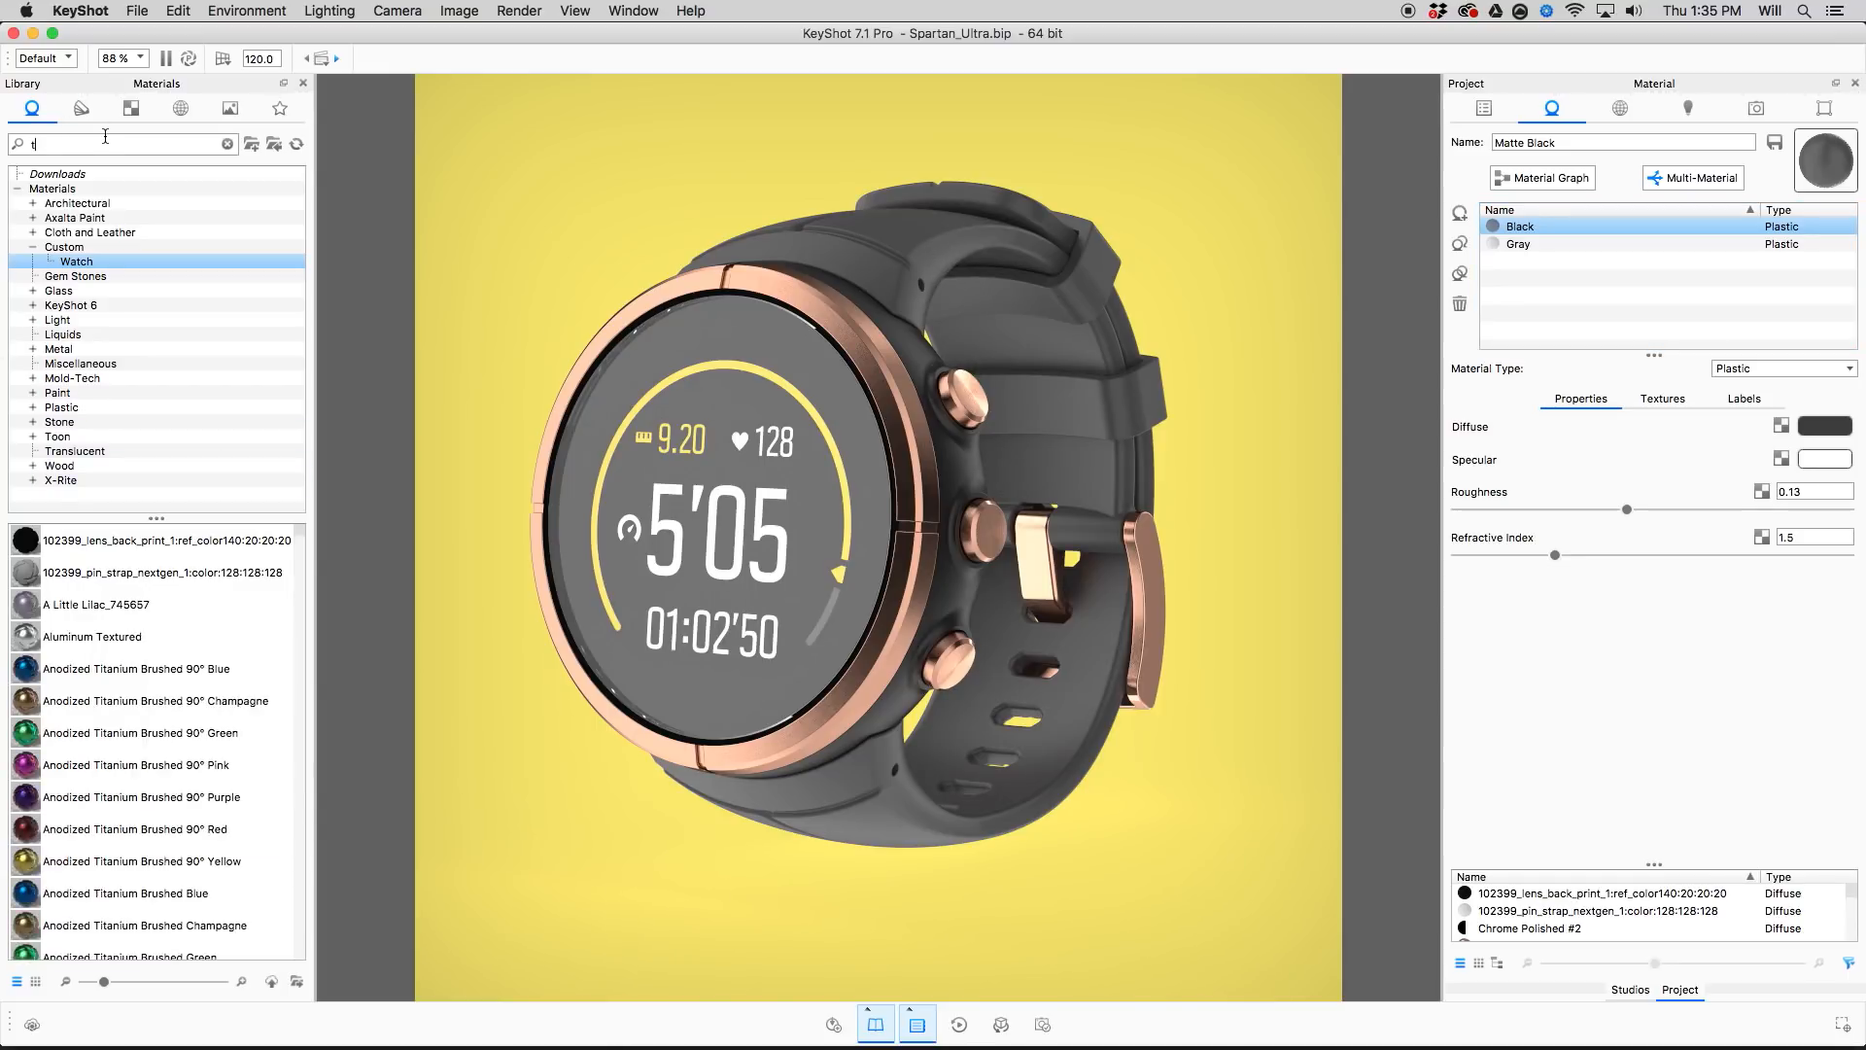
pyautogui.press('BackSpace')
pyautogui.press('BackSpace')
pyautogui.press('BackSpace')
pyautogui.press('BackSpace')
pyautogui.press('BackSpace')
pyautogui.press('BackSpace')
pyautogui.write('g')
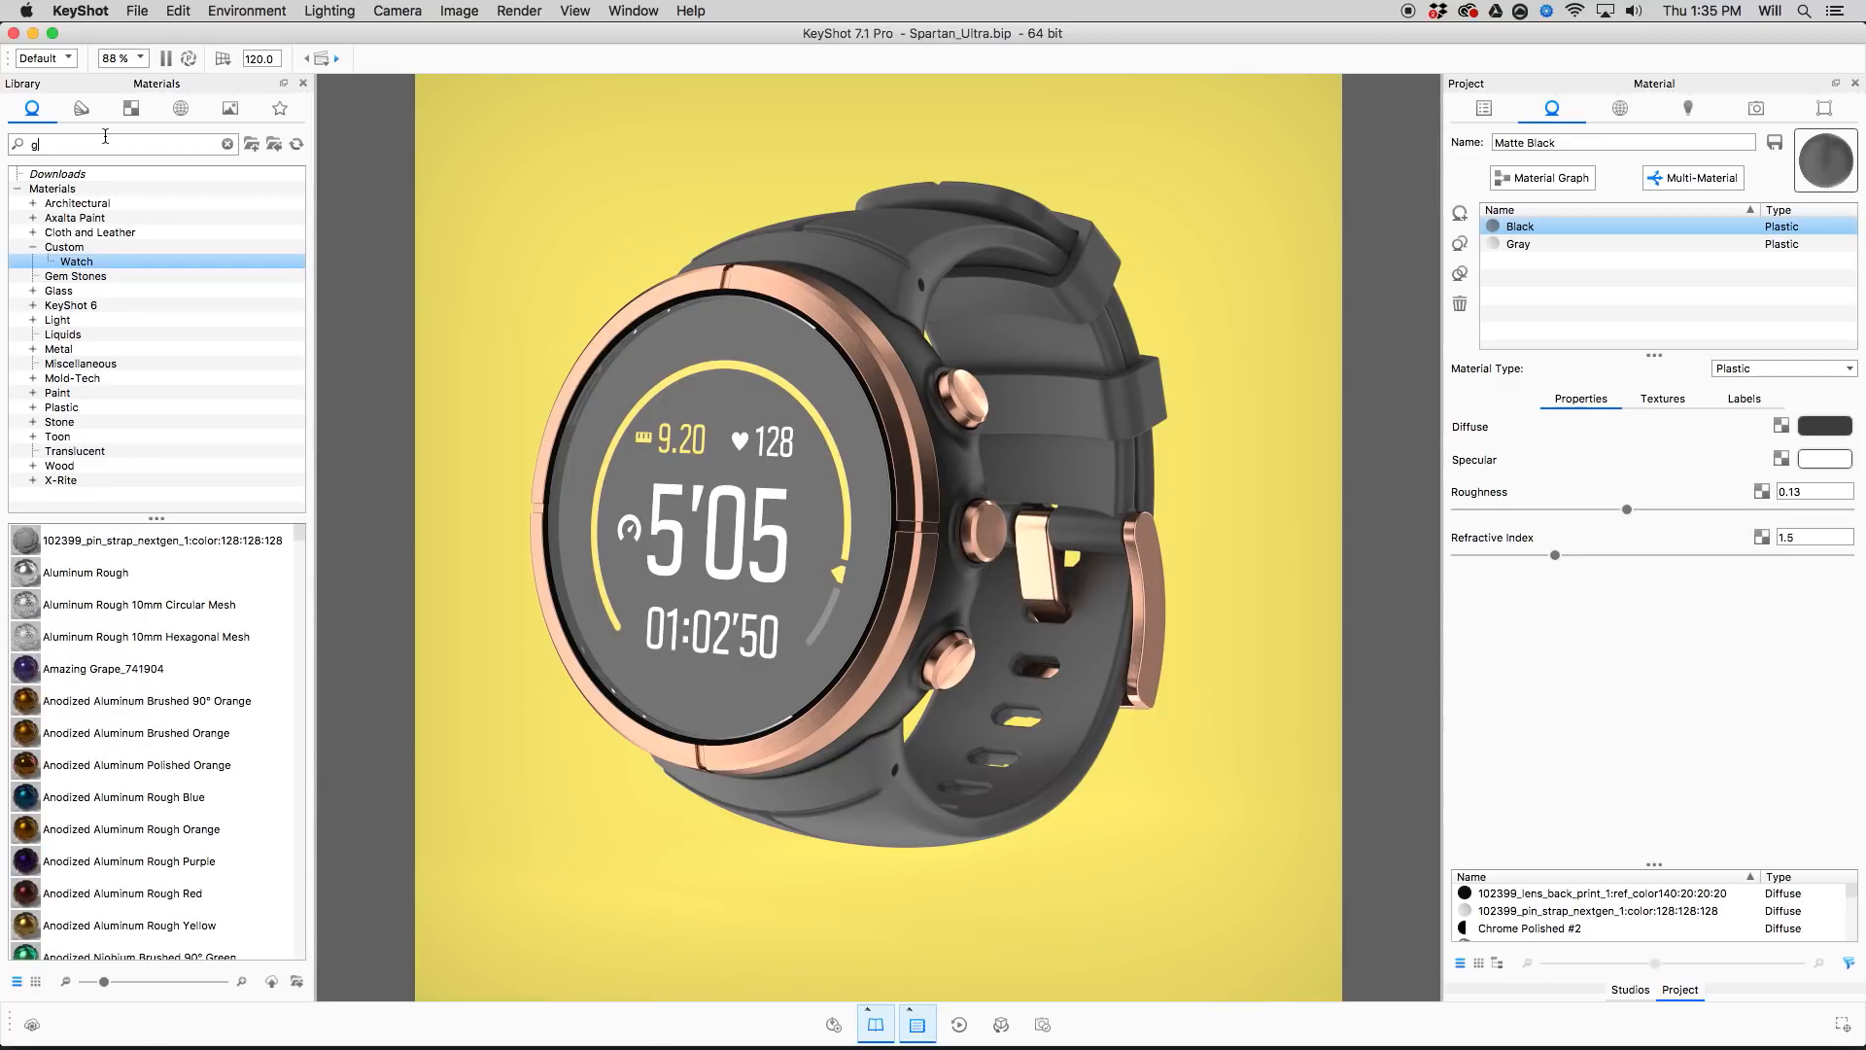
pyautogui.write('lass')
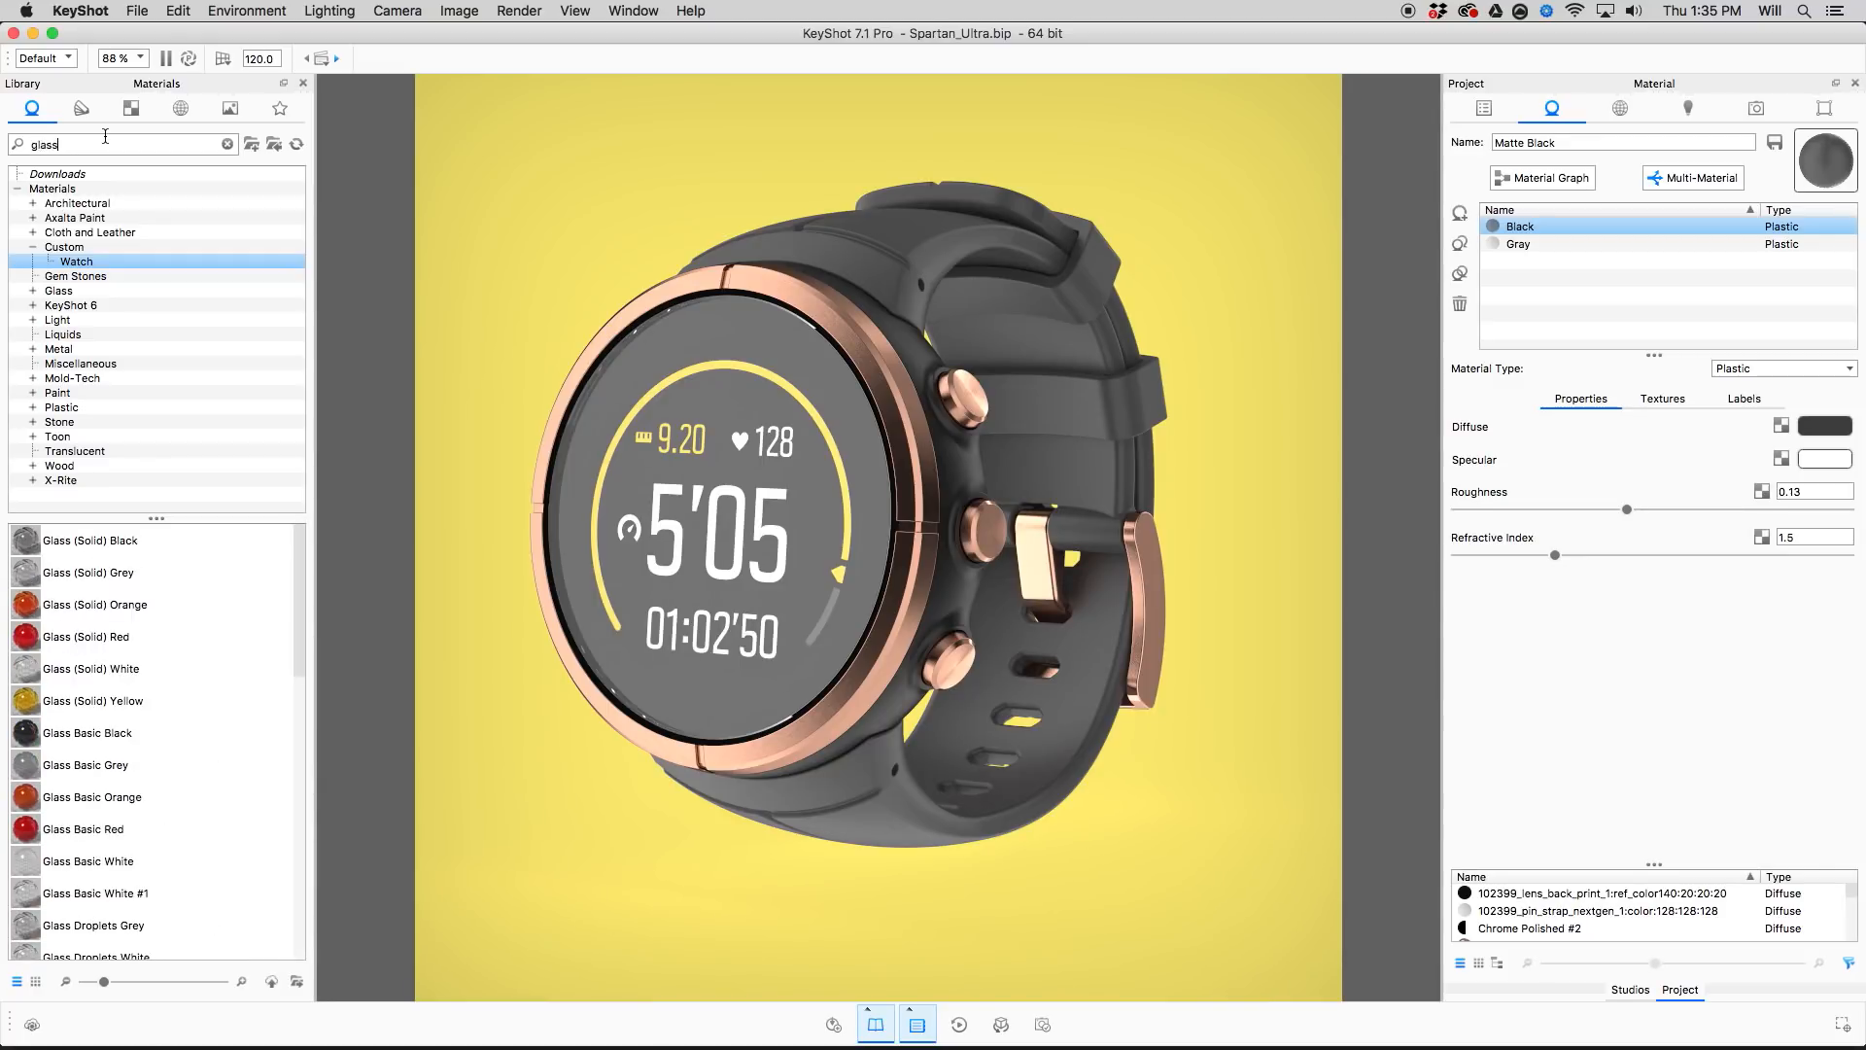
pyautogui.moveTo(104, 803); pyautogui.dragTo(1566, 274)
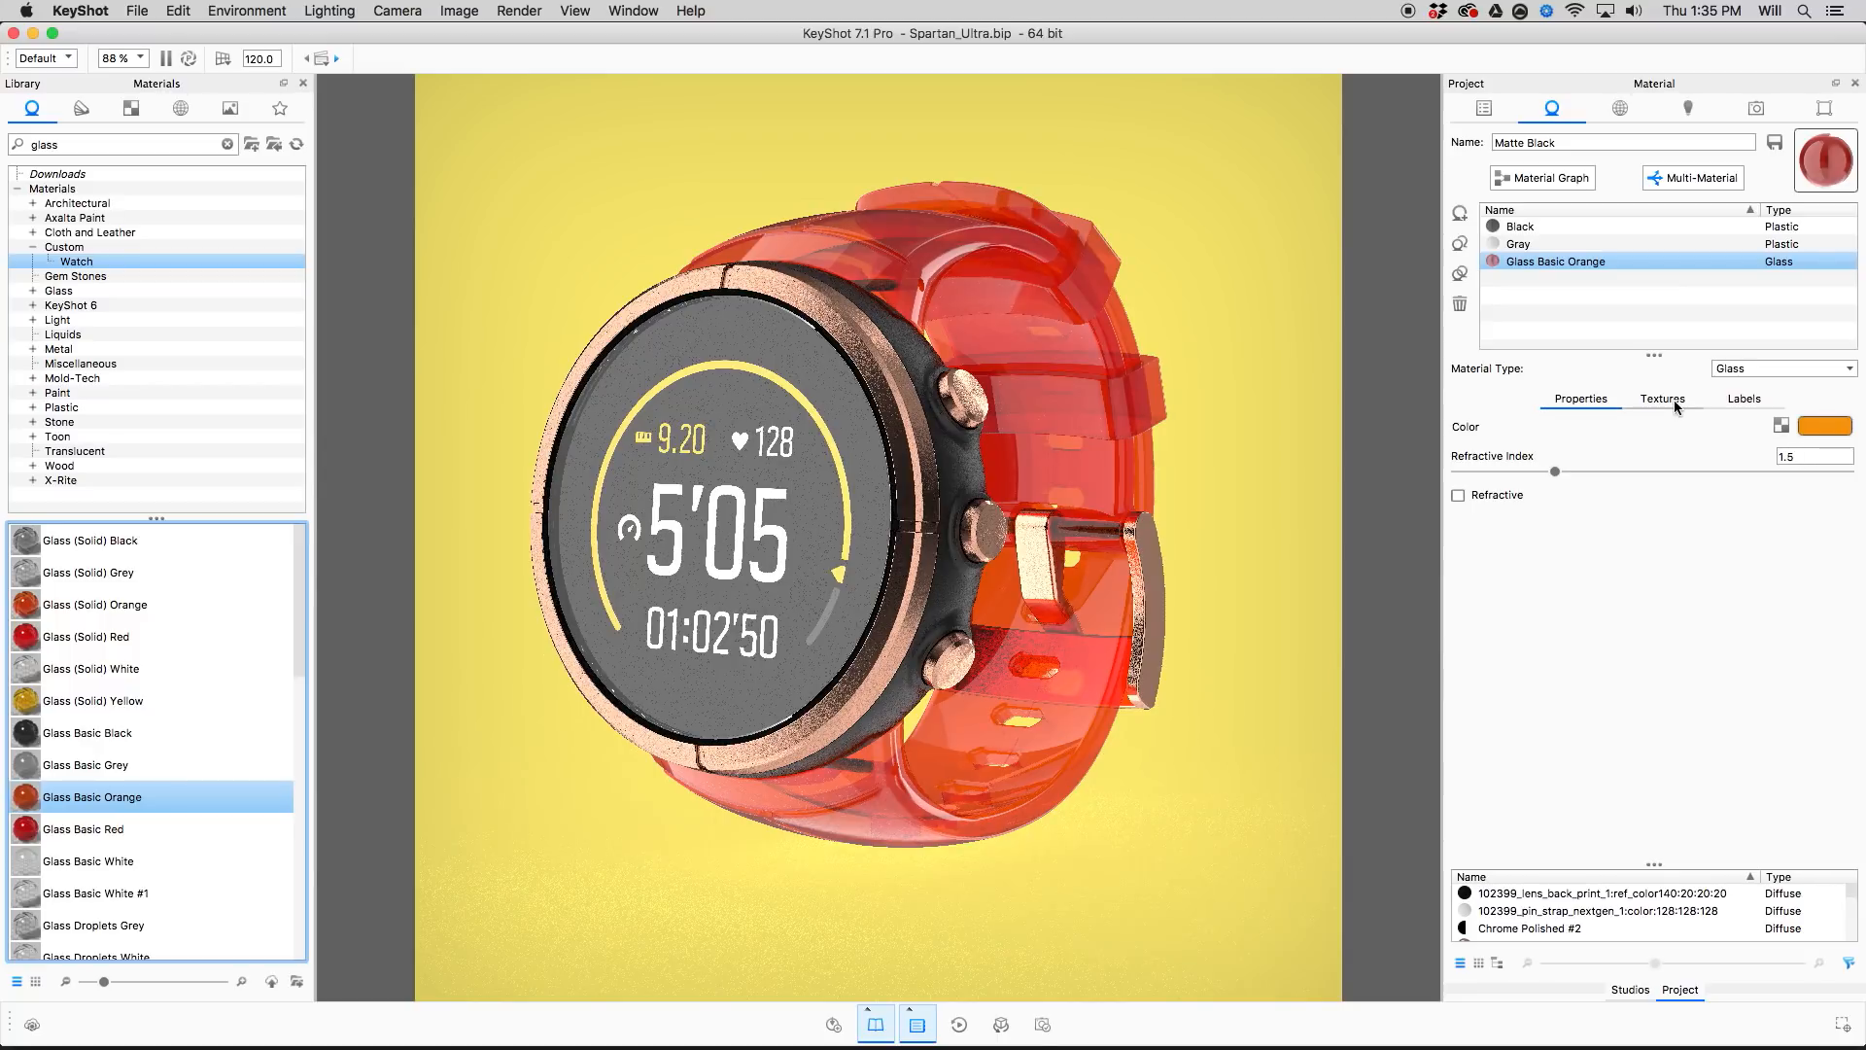
# Rename the Glass Basic Orange sub-material as Trans Orange.
pyautogui.click(1561, 261)
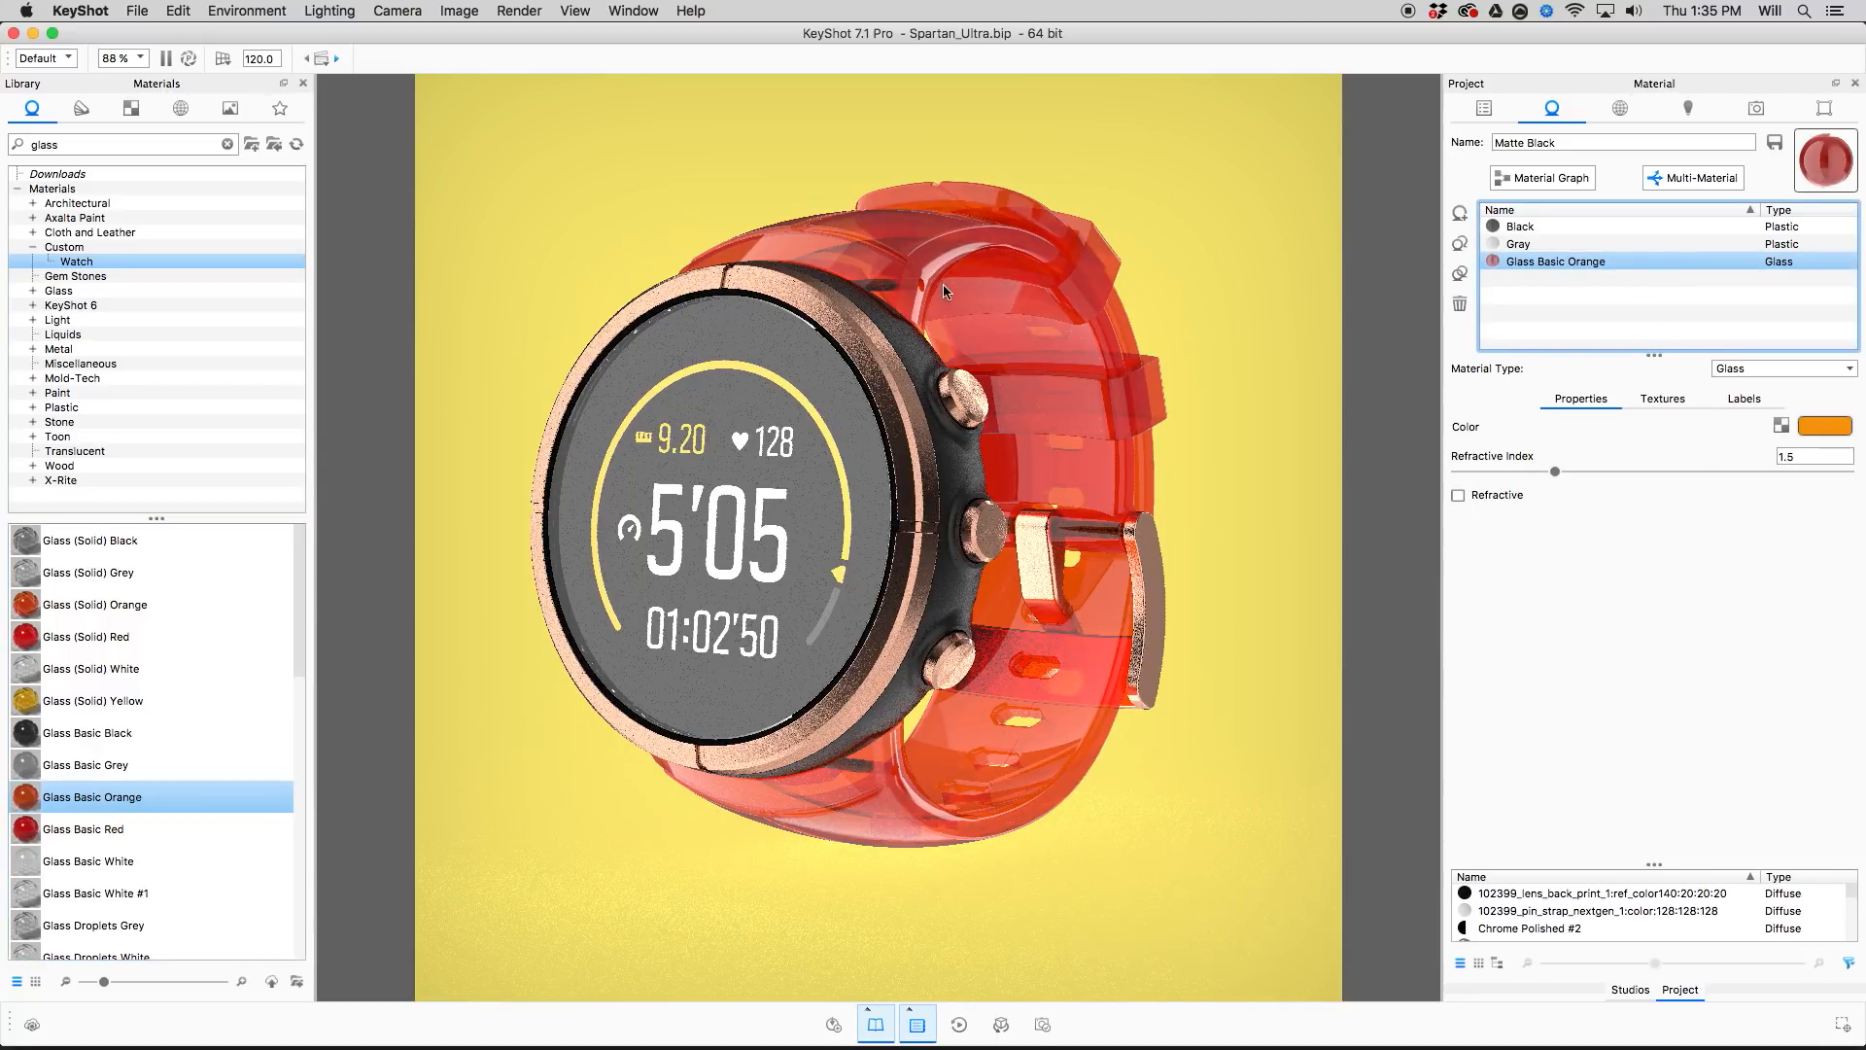
pyautogui.keyDown('shift'); pyautogui.click(1546, 242); pyautogui.keyUp('shift')
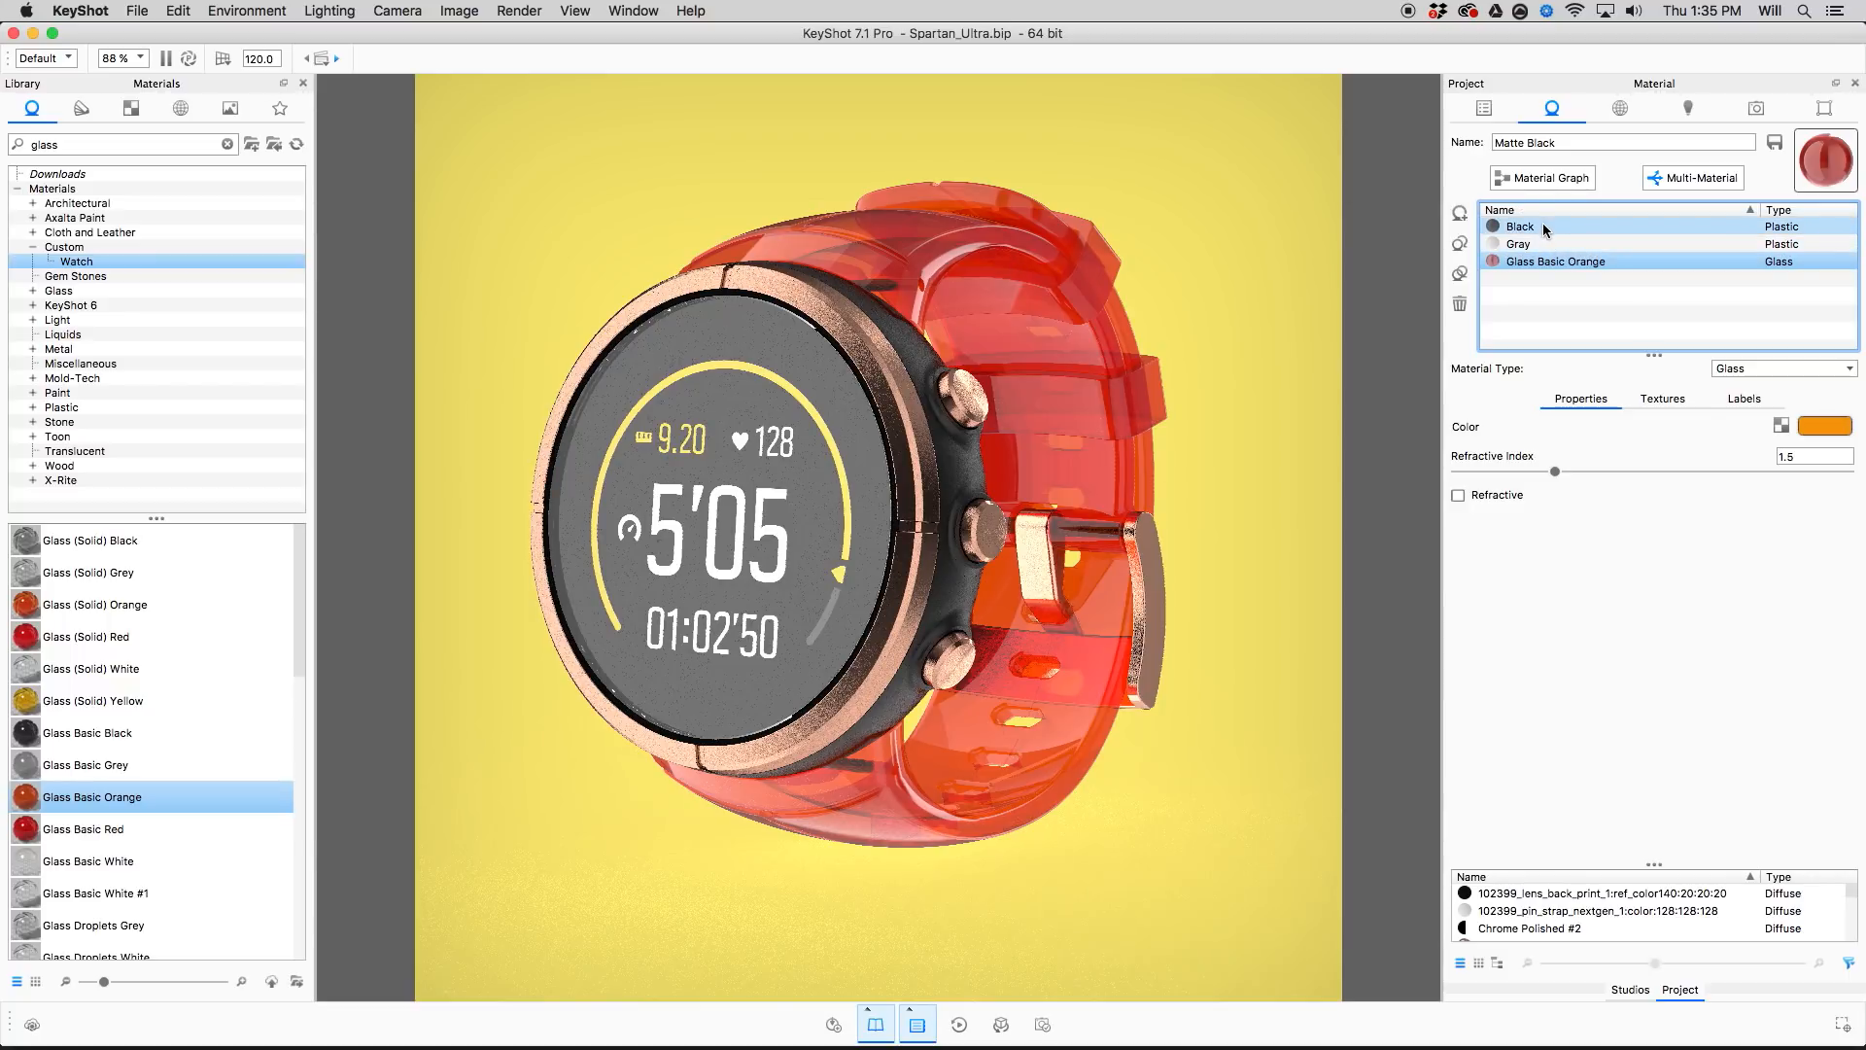
pyautogui.click(1532, 262)
pyautogui.doubleClick(1530, 261)
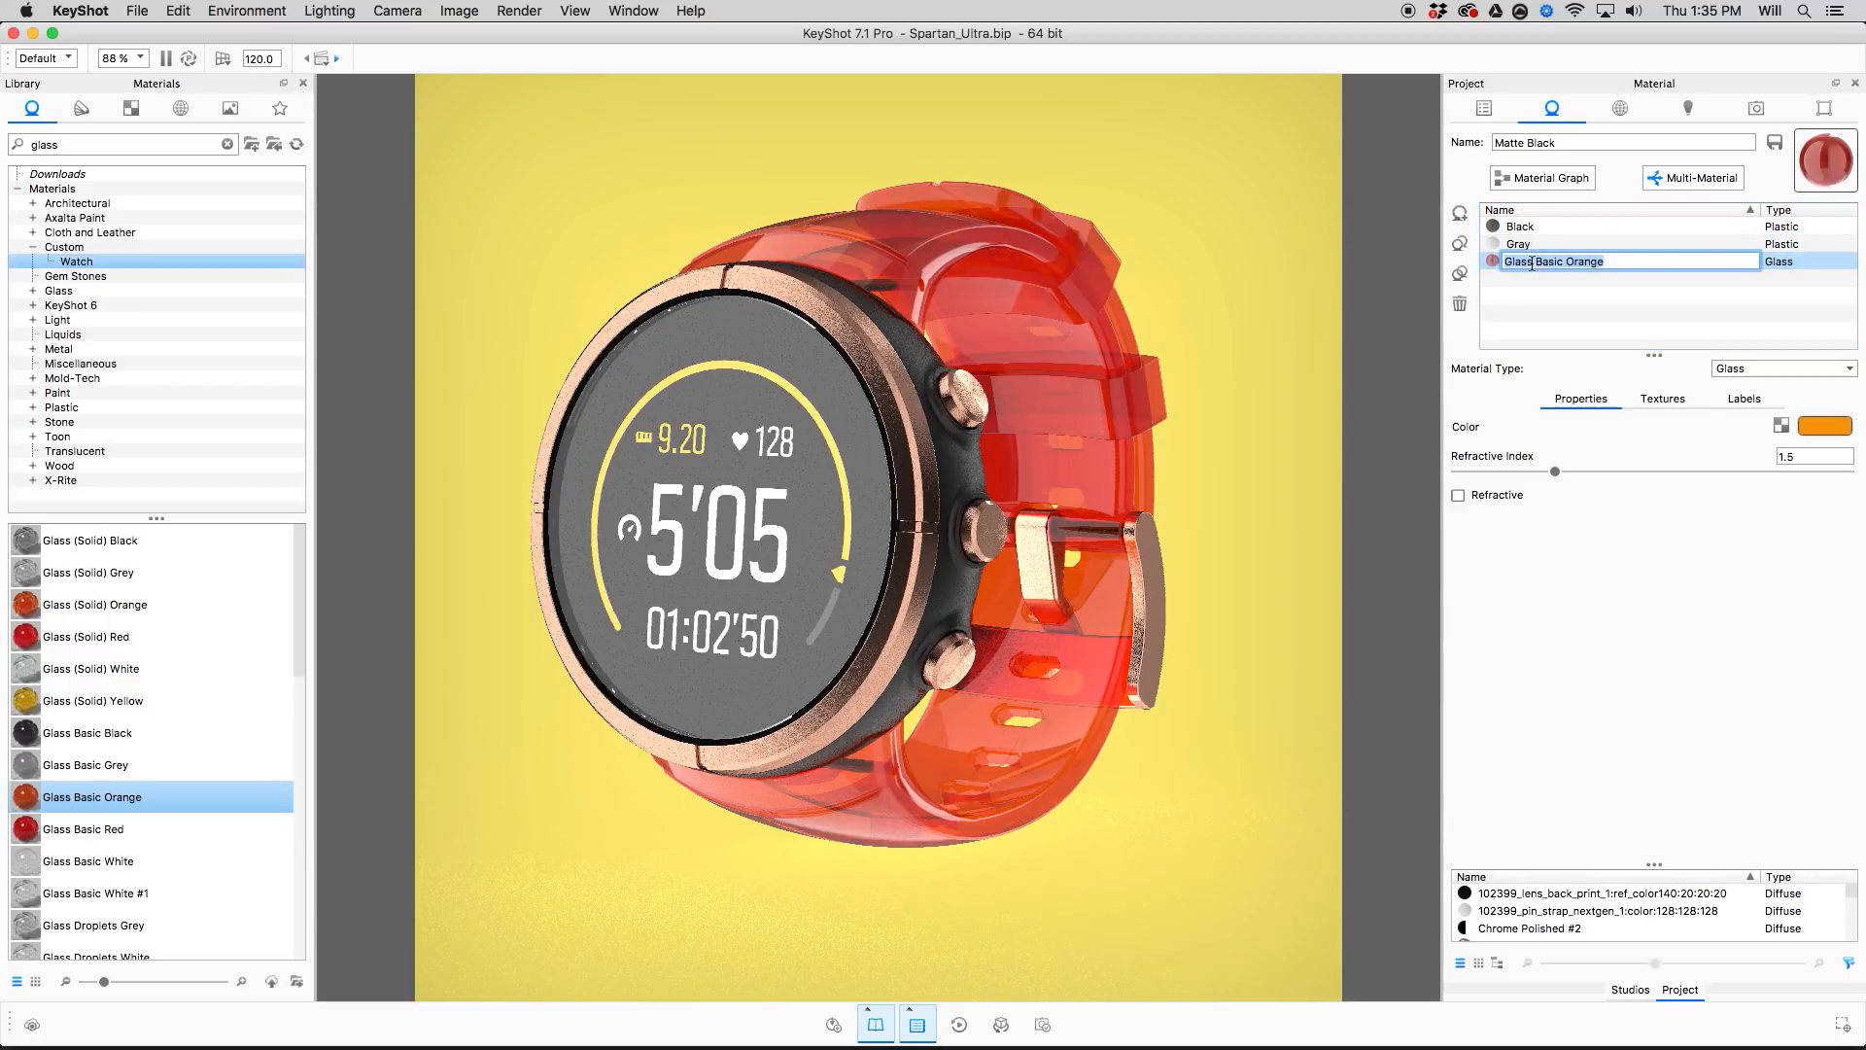
pyautogui.write('Trans Orange')
pyautogui.press('Return')
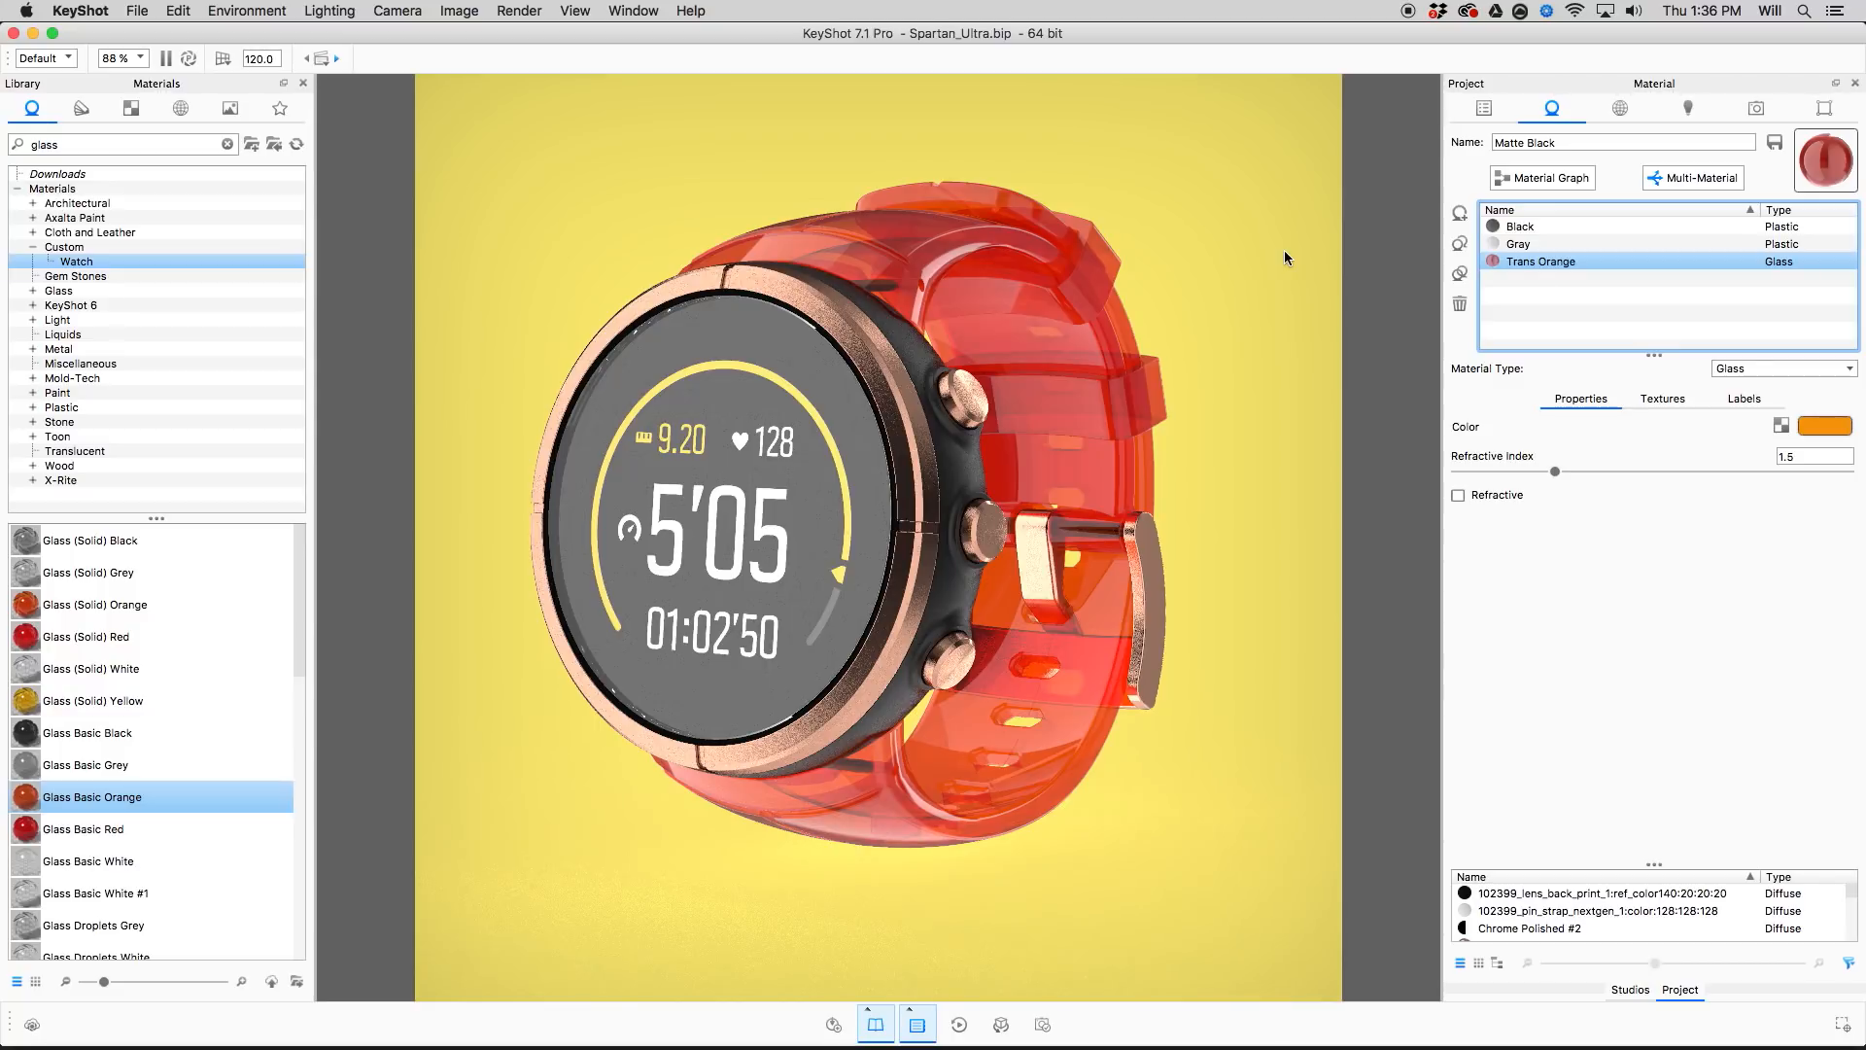
# Preview the strap with the Black, Gray and Trans Orange sub-materials in turn, ending on Black.
pyautogui.press('Up')
pyautogui.press('Up')
pyautogui.press('Down')
pyautogui.press('Down')
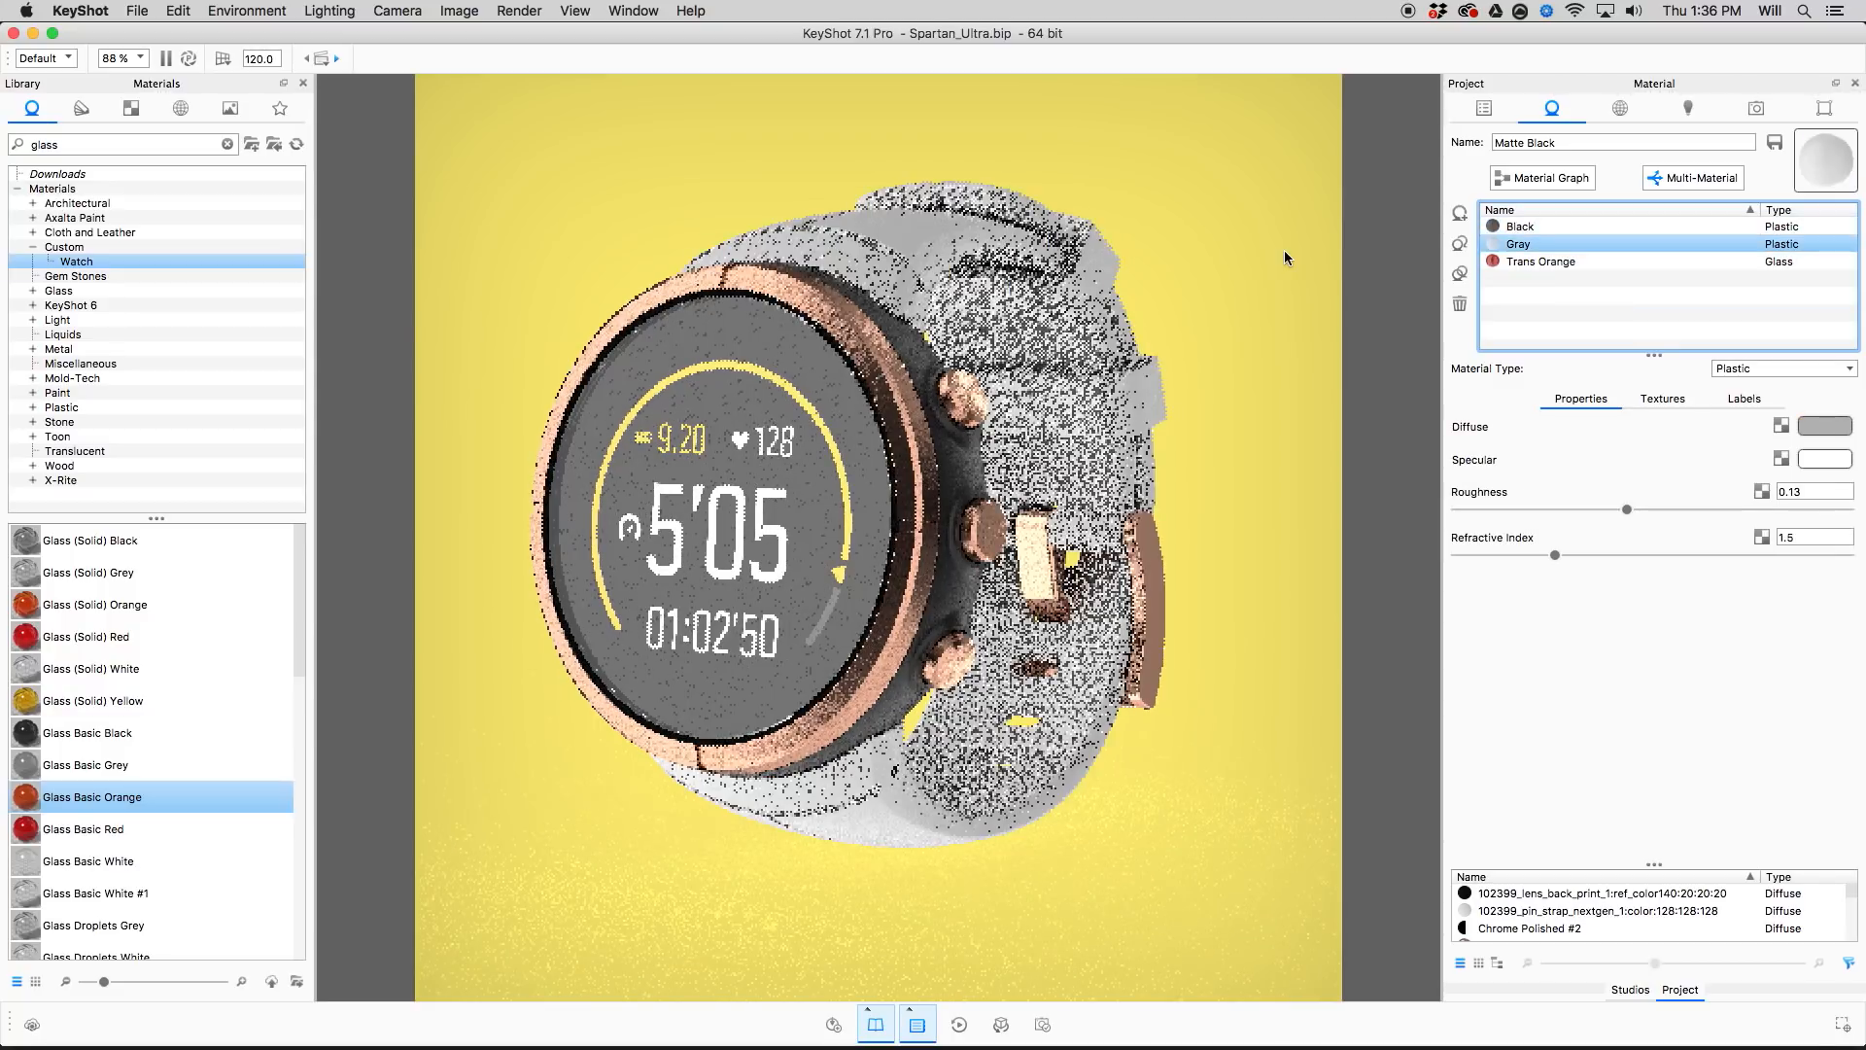
pyautogui.press('Up')
pyautogui.press('Up')
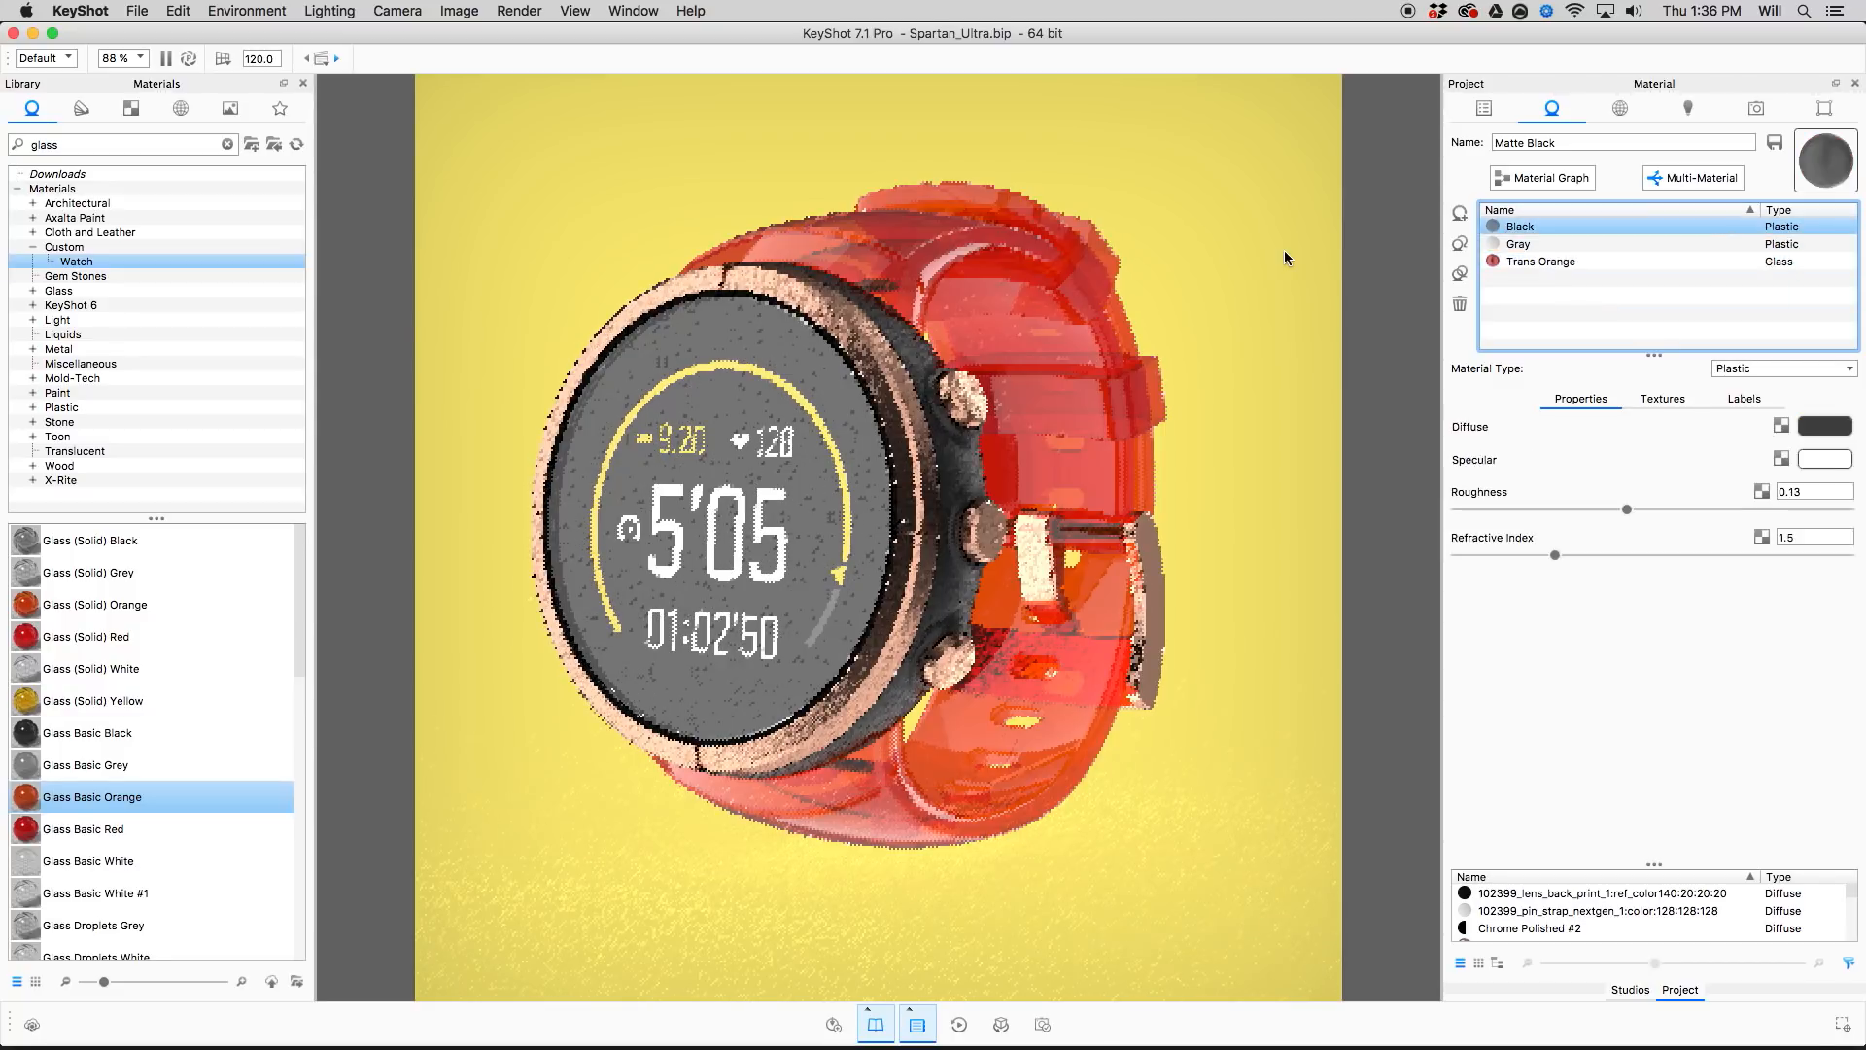
pyautogui.press('Down')
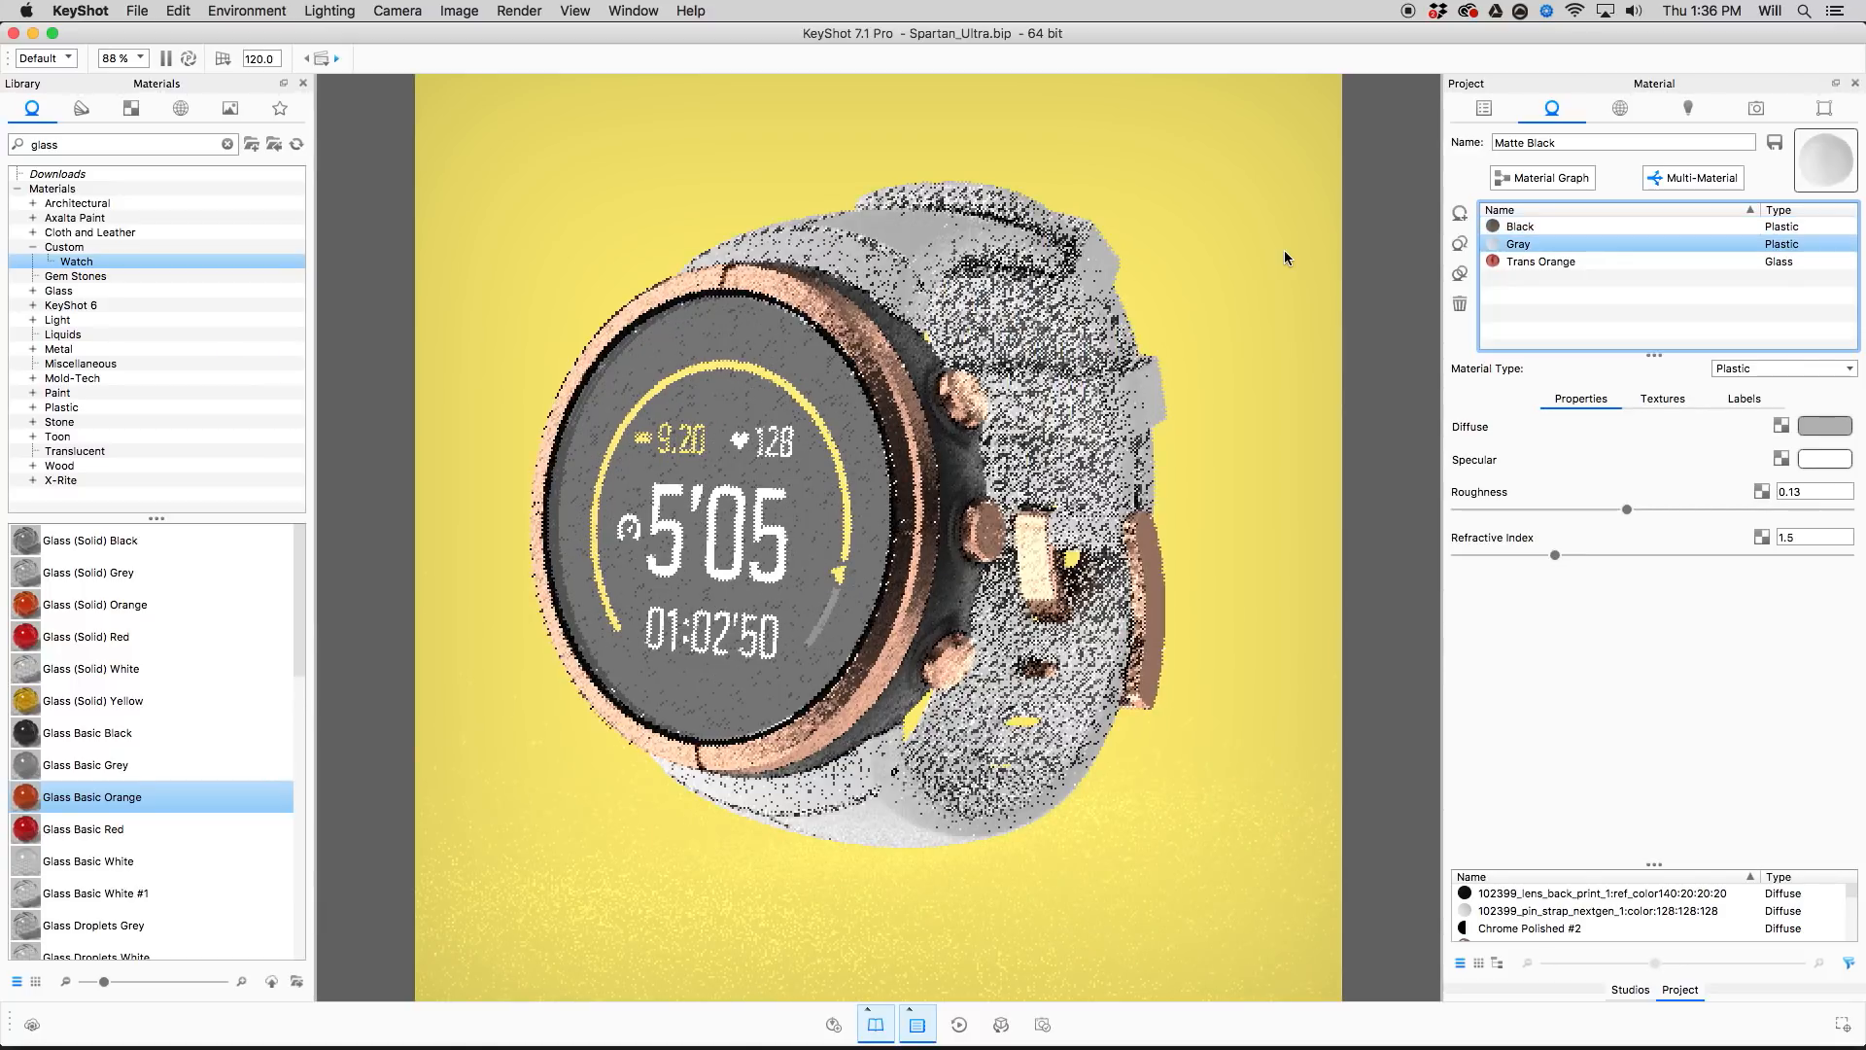
pyautogui.press('Down')
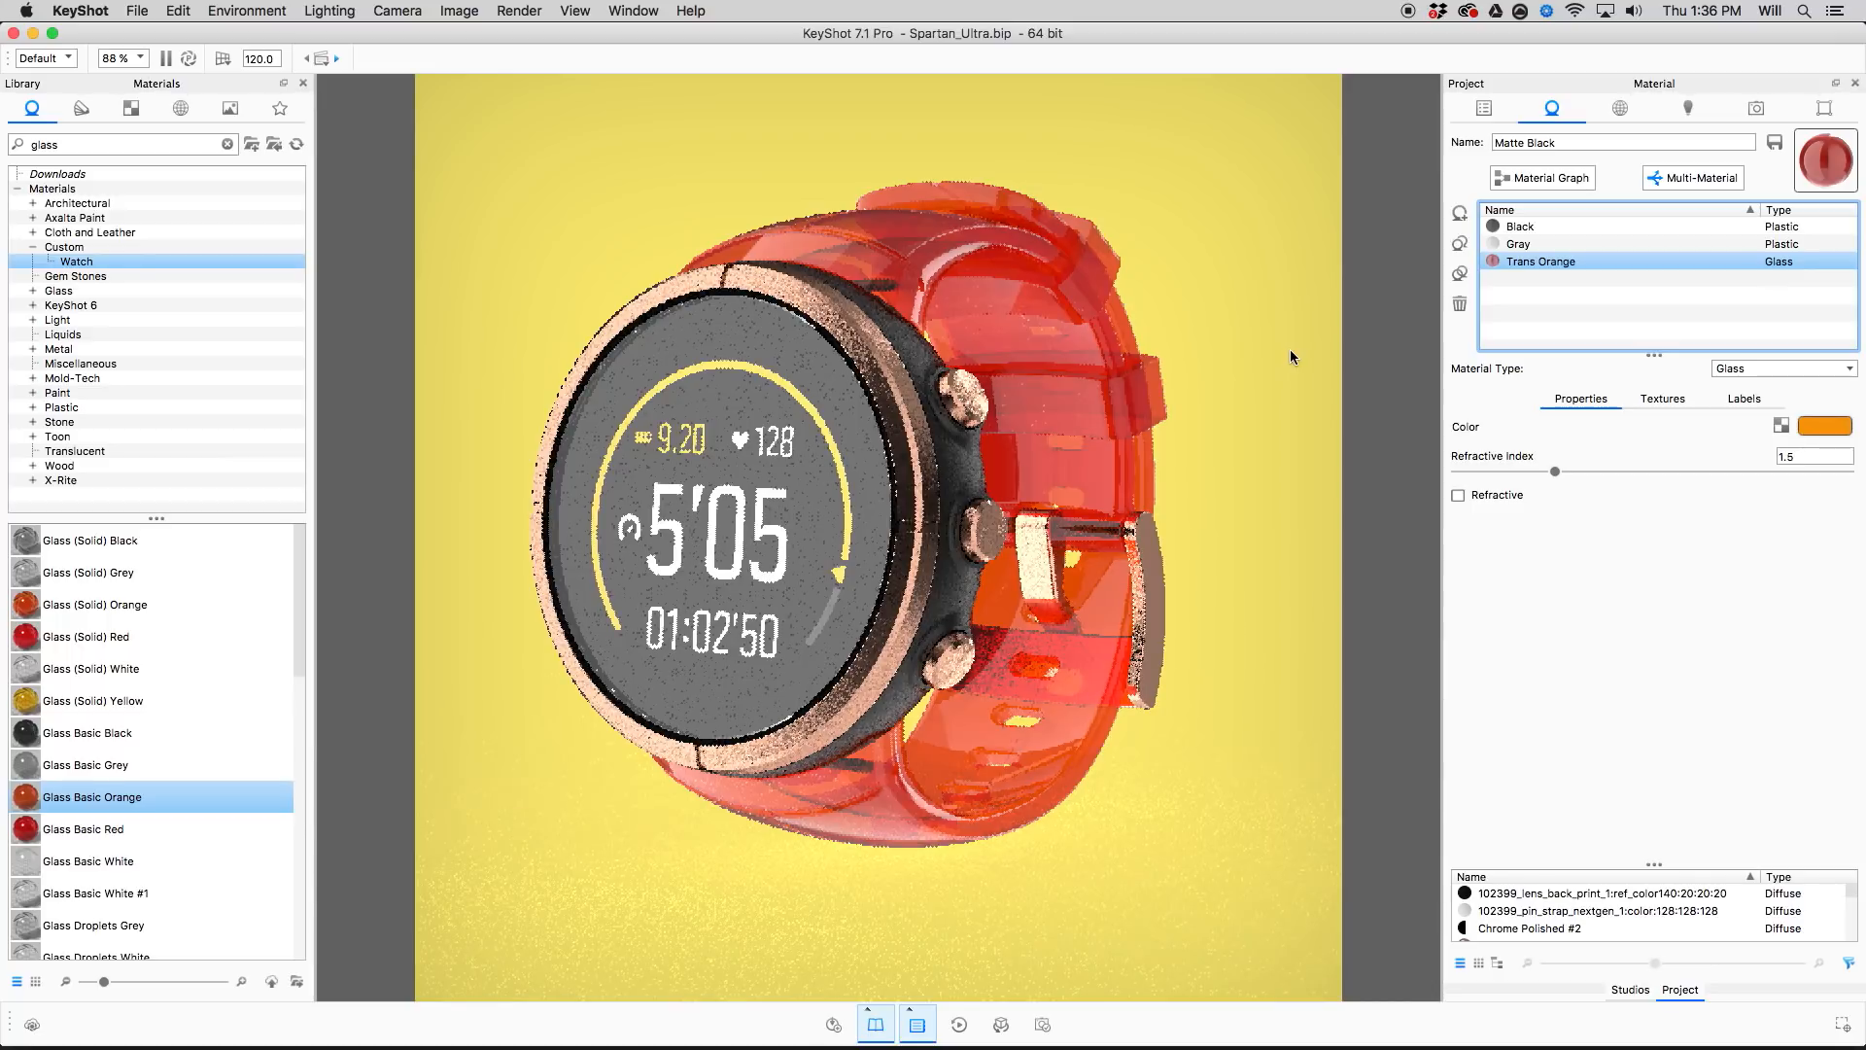
pyautogui.press('Up')
pyautogui.press('Up')
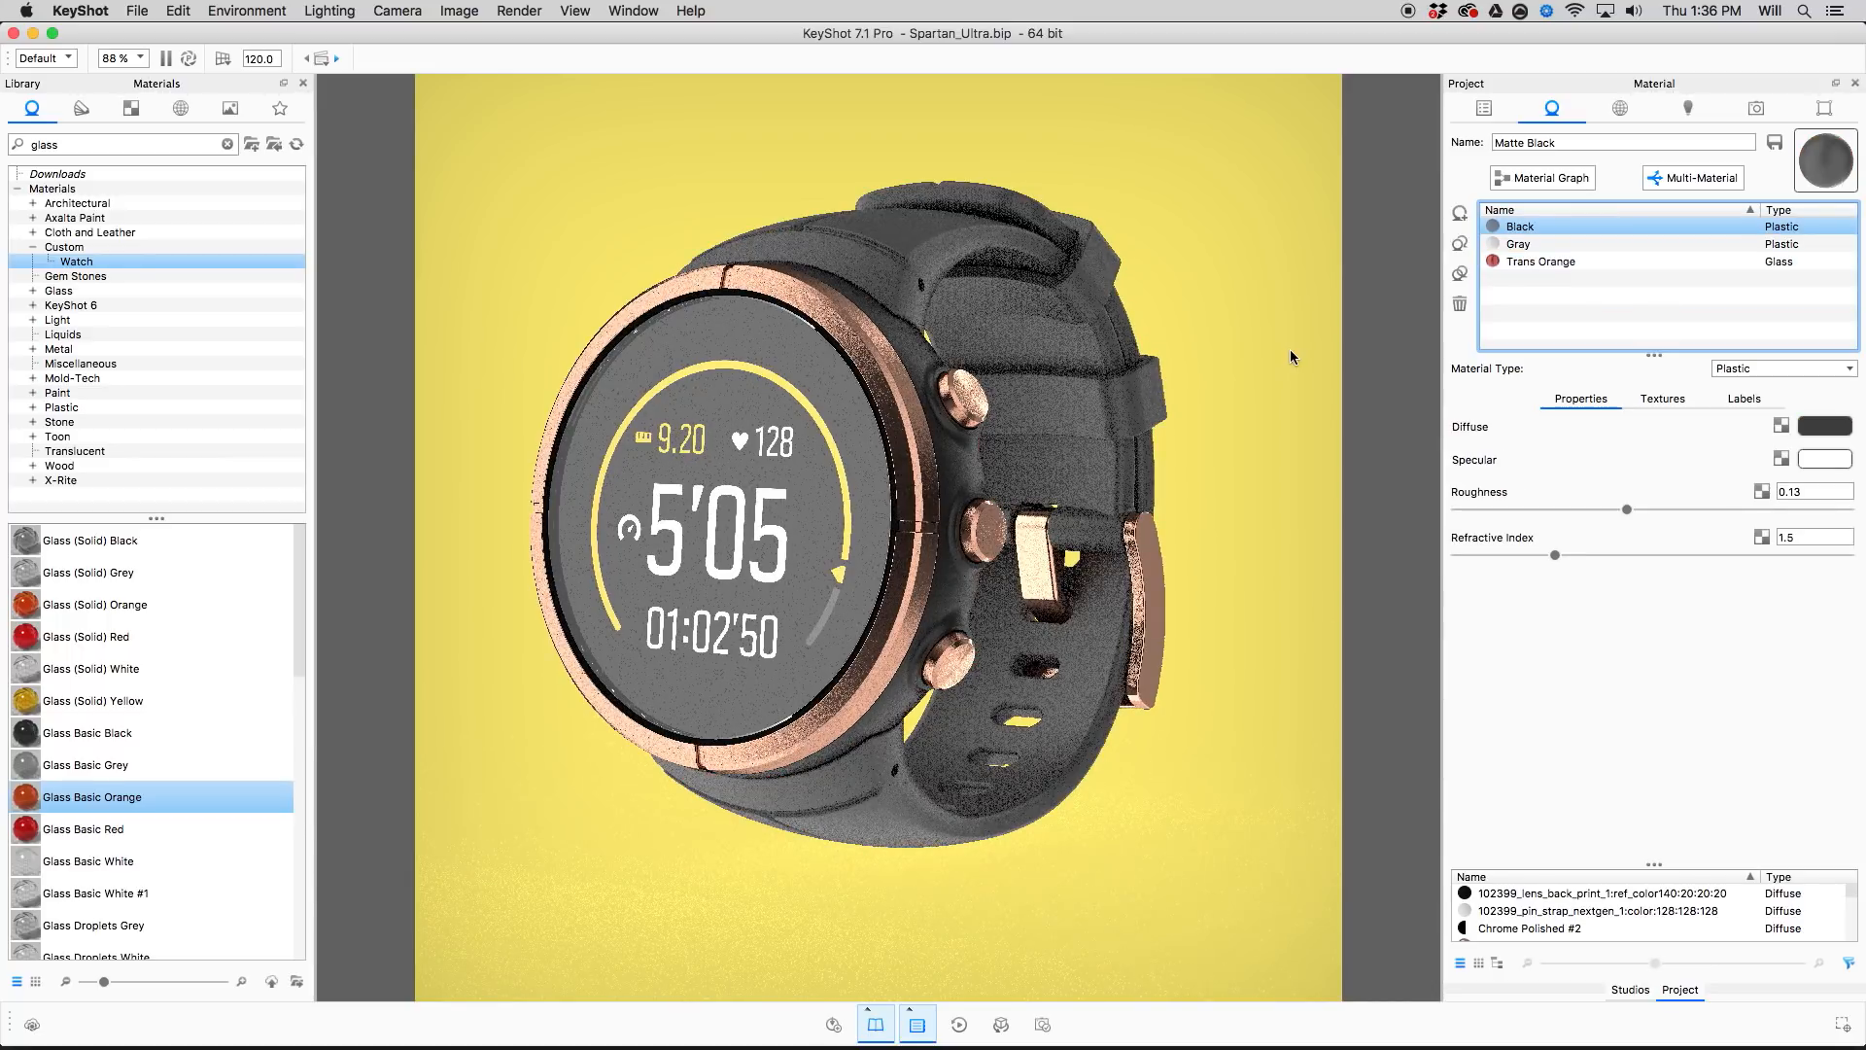
# Rename the strap's multi-material as Watch Band MM.
pyautogui.tripleClick(1585, 140)
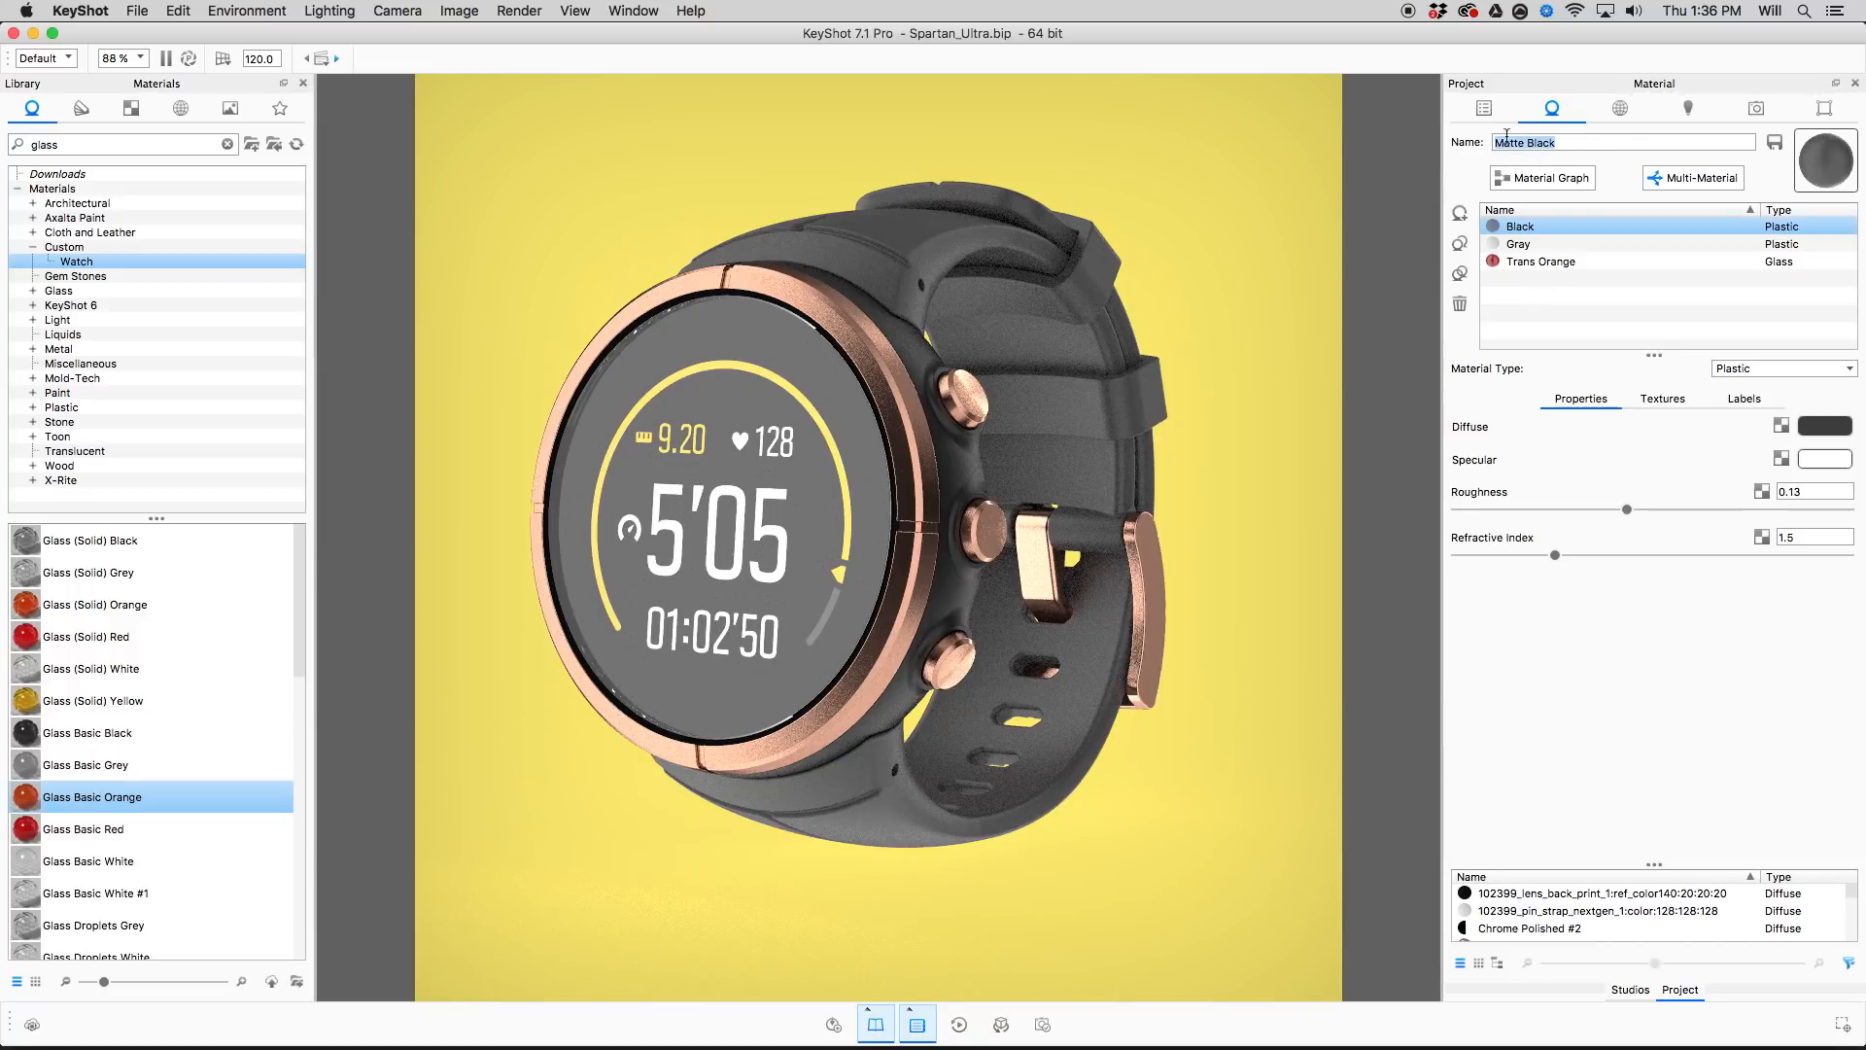
pyautogui.keyDown('shift'); pyautogui.click(1534, 249); pyautogui.keyUp('shift')
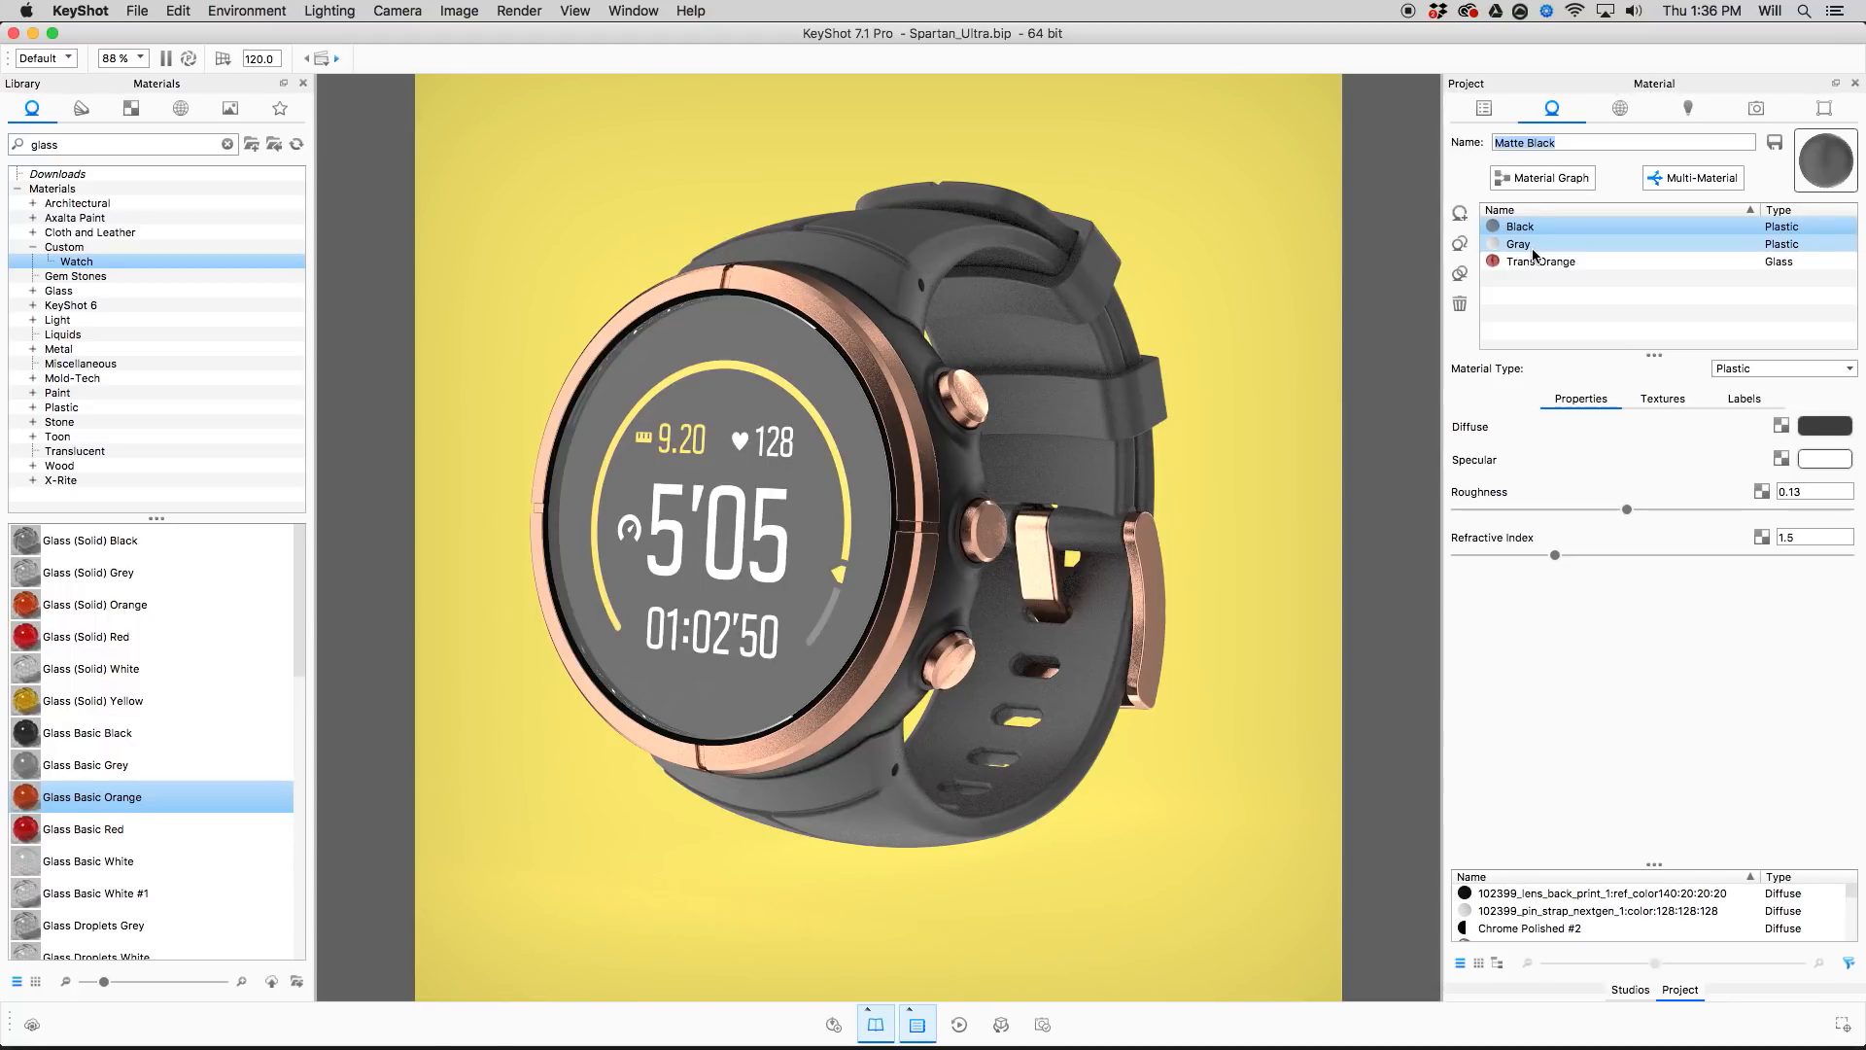
pyautogui.tripleClick(1549, 143)
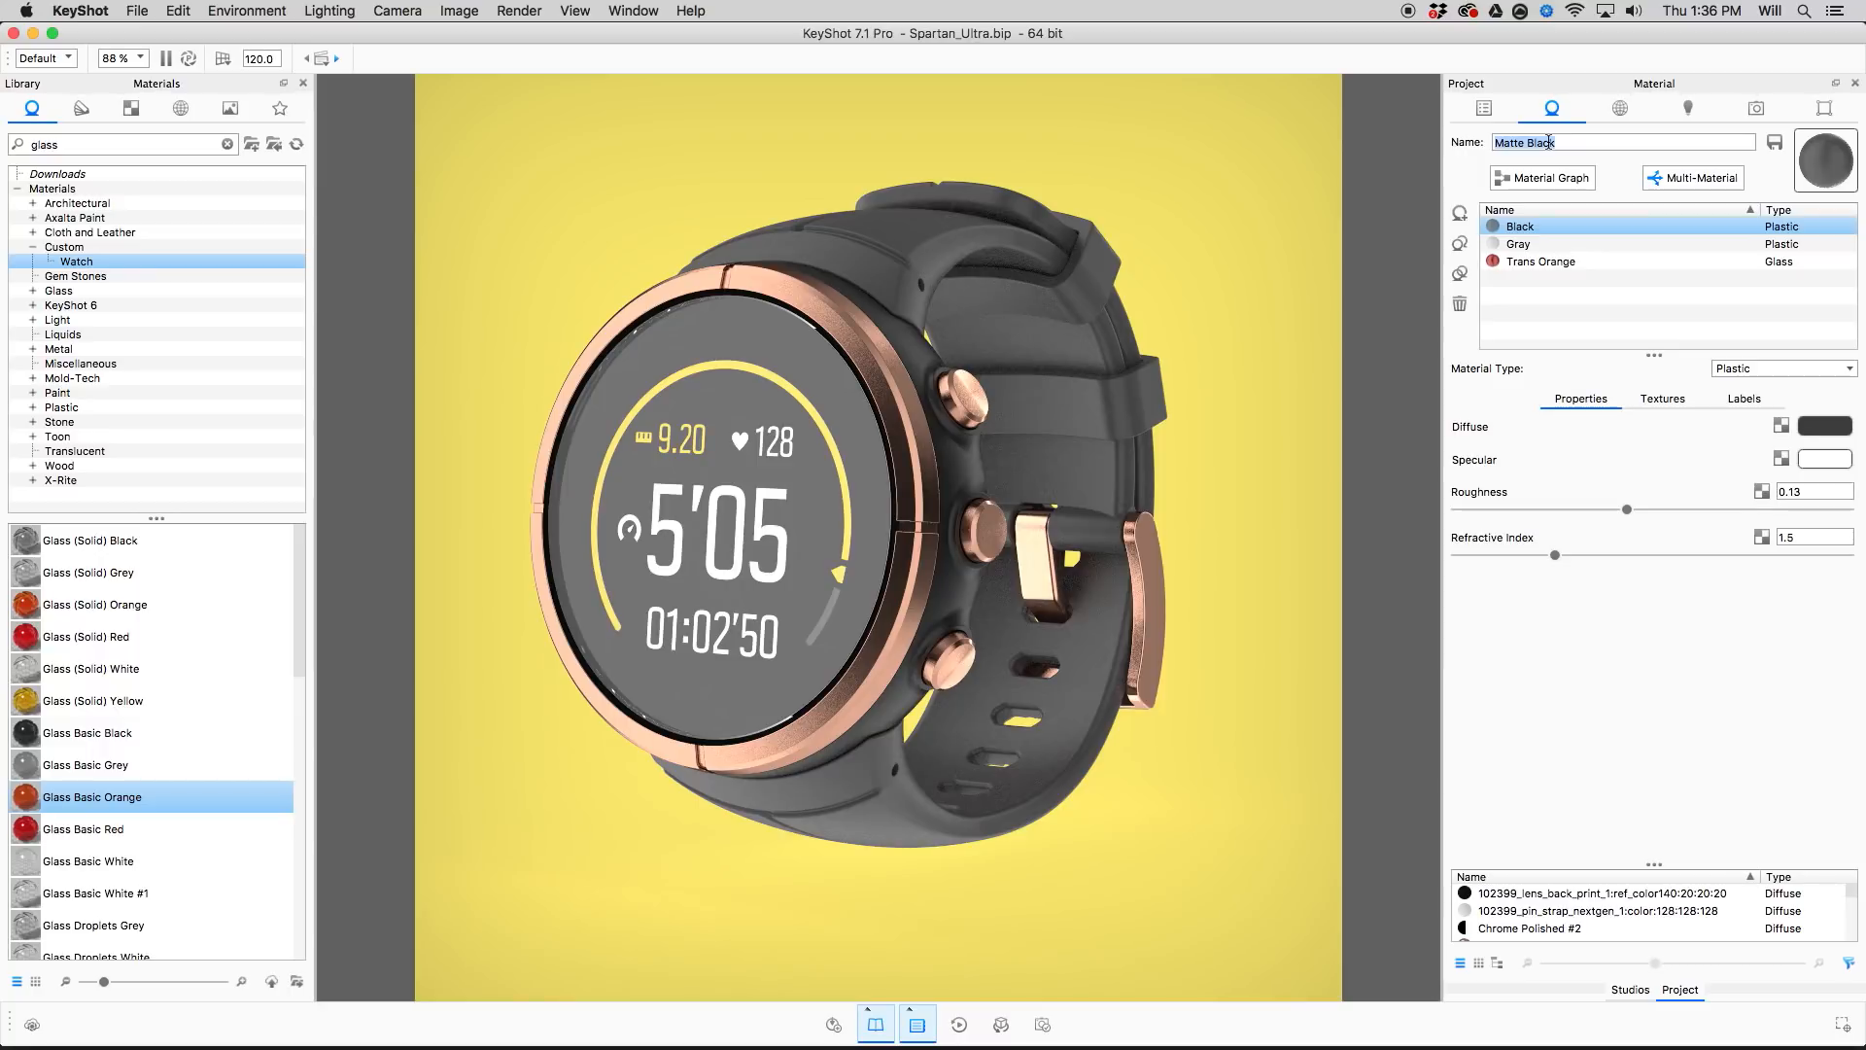
pyautogui.write('Watch Band MM')
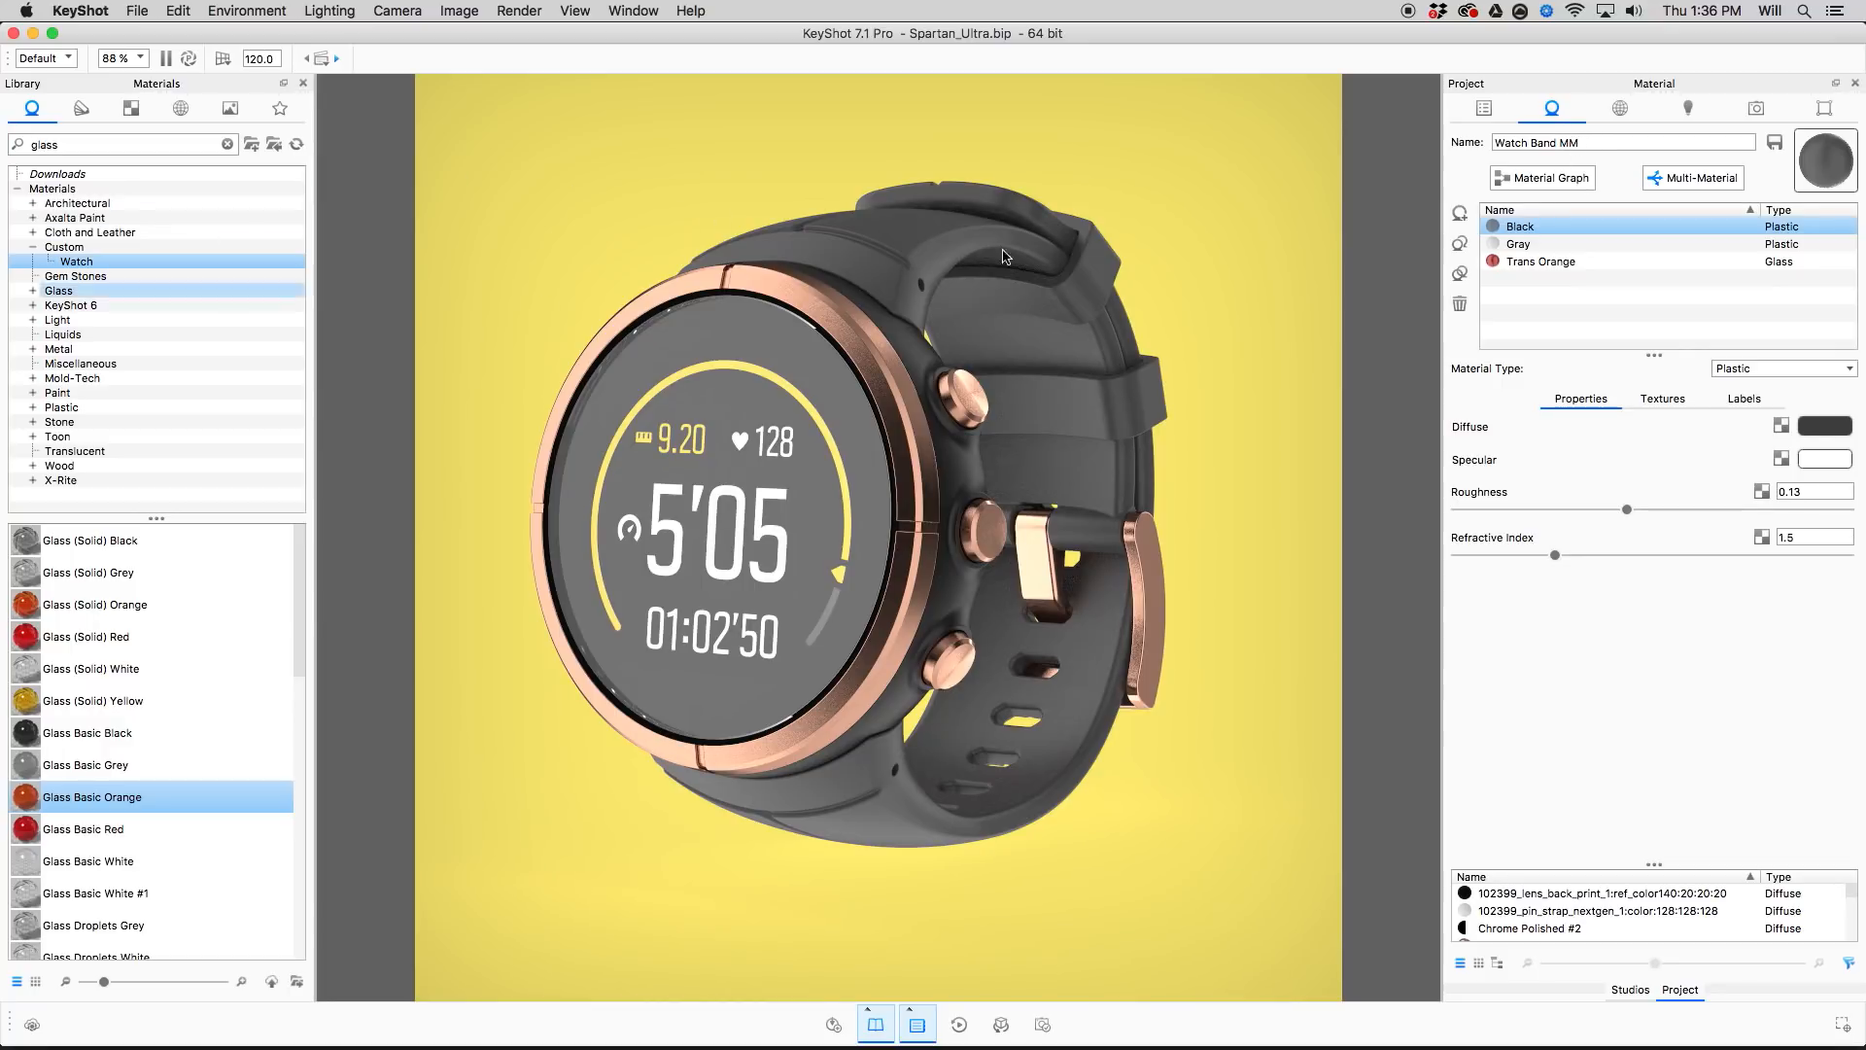
# Save the Watch Band MM material to the library's Watch folder inside Custom.
pyautogui.click(1776, 144)
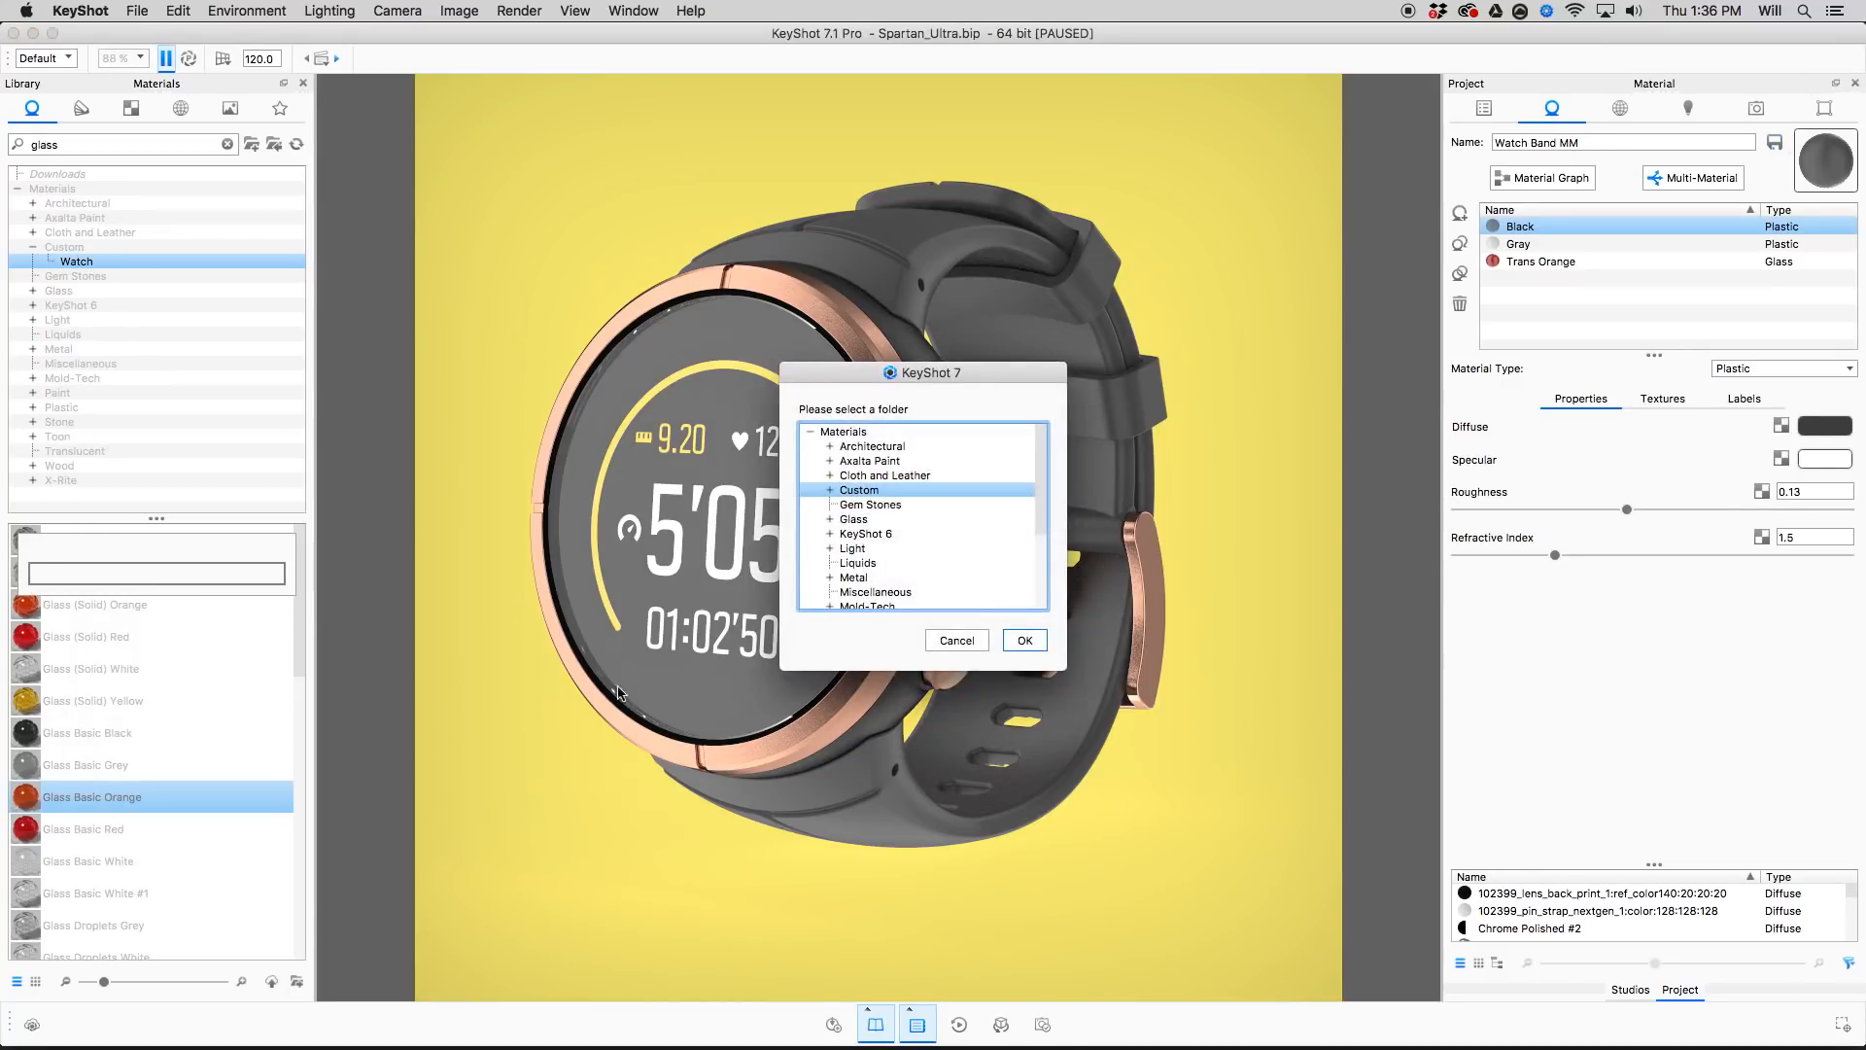
pyautogui.click(831, 489)
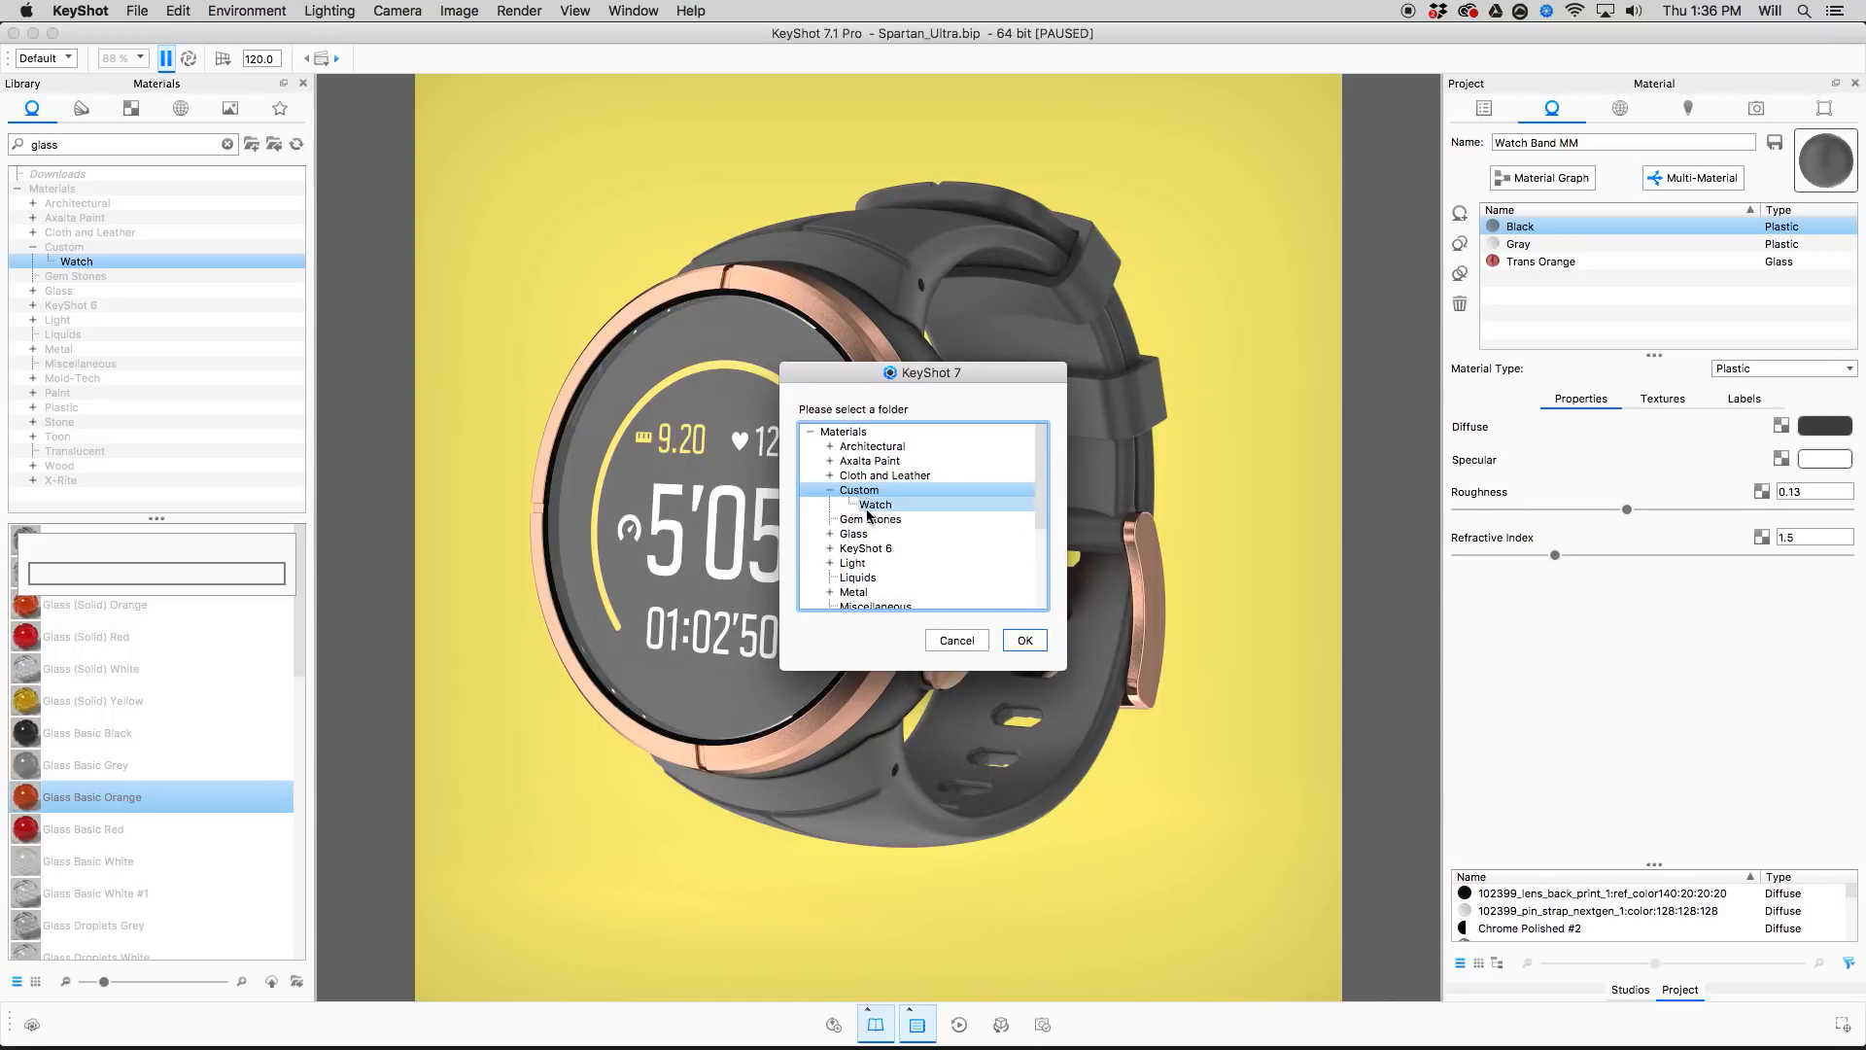
pyautogui.click(875, 504)
pyautogui.click(1024, 640)
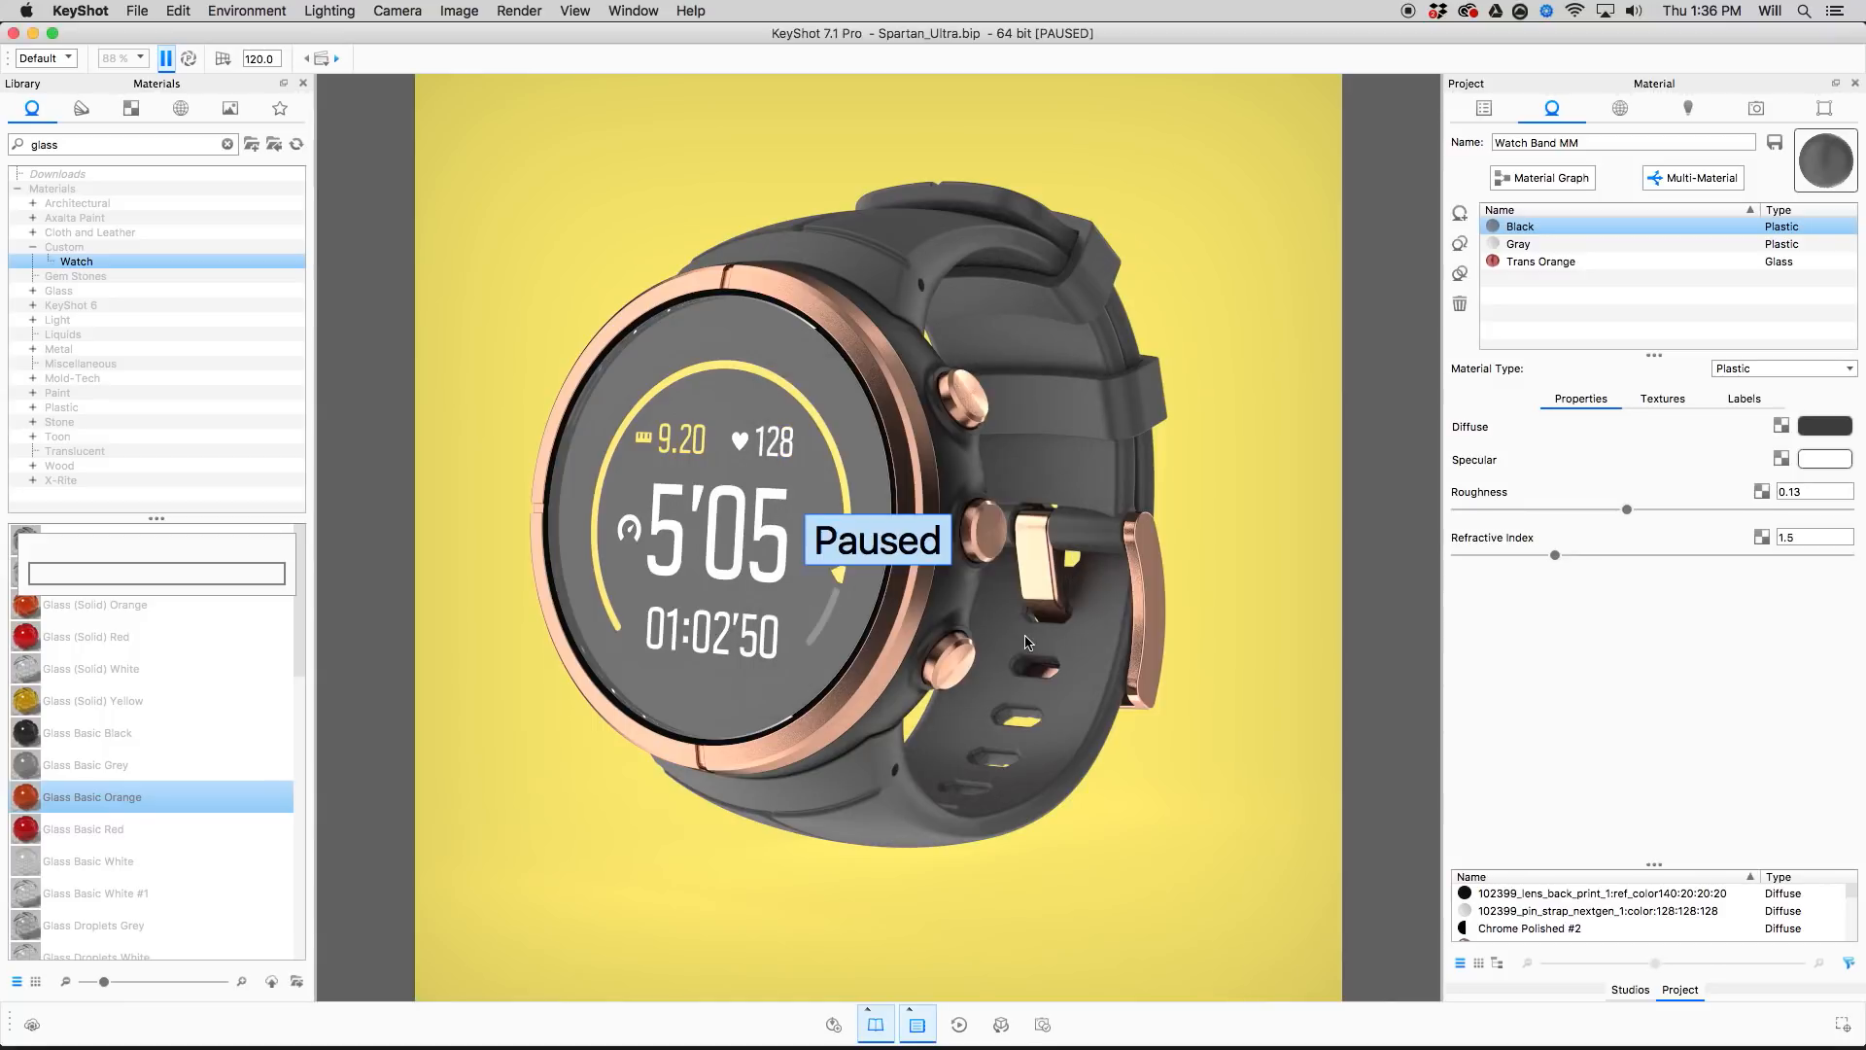
# Clear the library search and apply the saved Watch Band MM material from the Watch folder to the strap buckle.
pyautogui.scroll(-5, 162, 651)
pyautogui.click(78, 262)
pyautogui.click(227, 144)
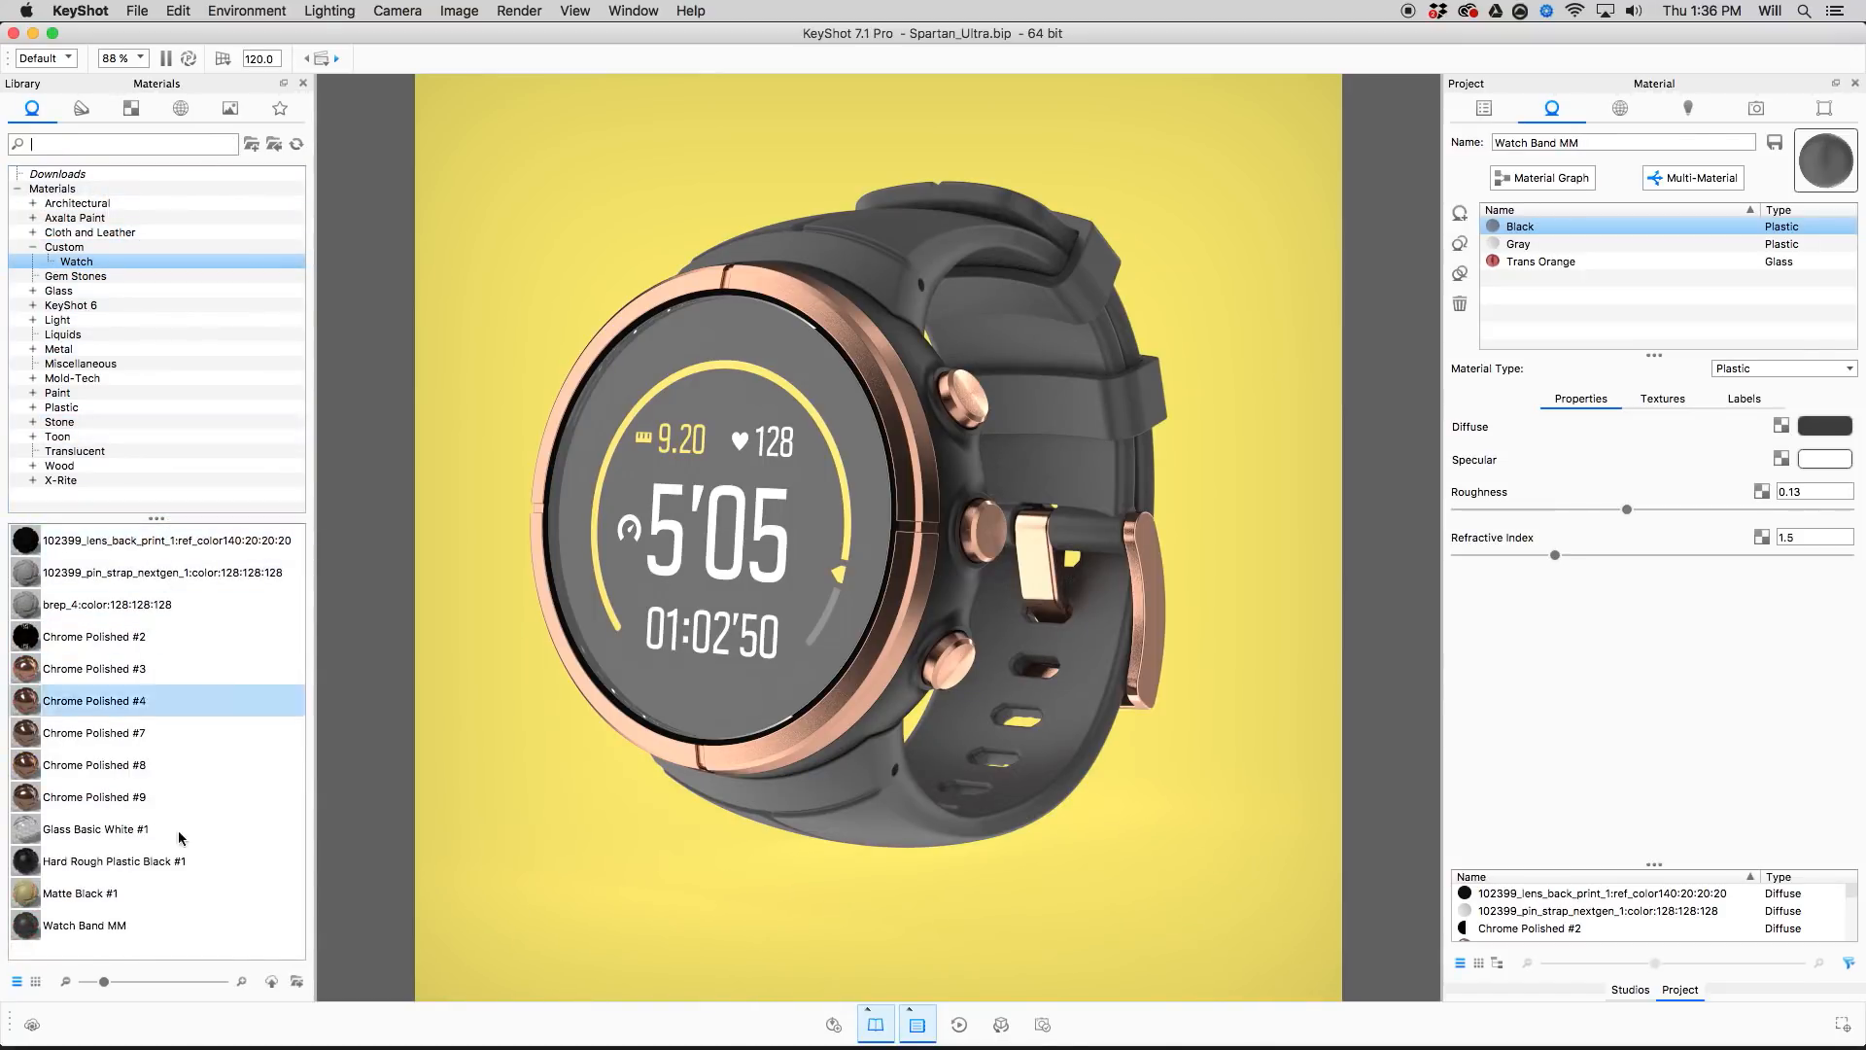
pyautogui.click(39, 927)
pyautogui.moveTo(36, 930); pyautogui.dragTo(1151, 683)
pyautogui.click(1051, 551)
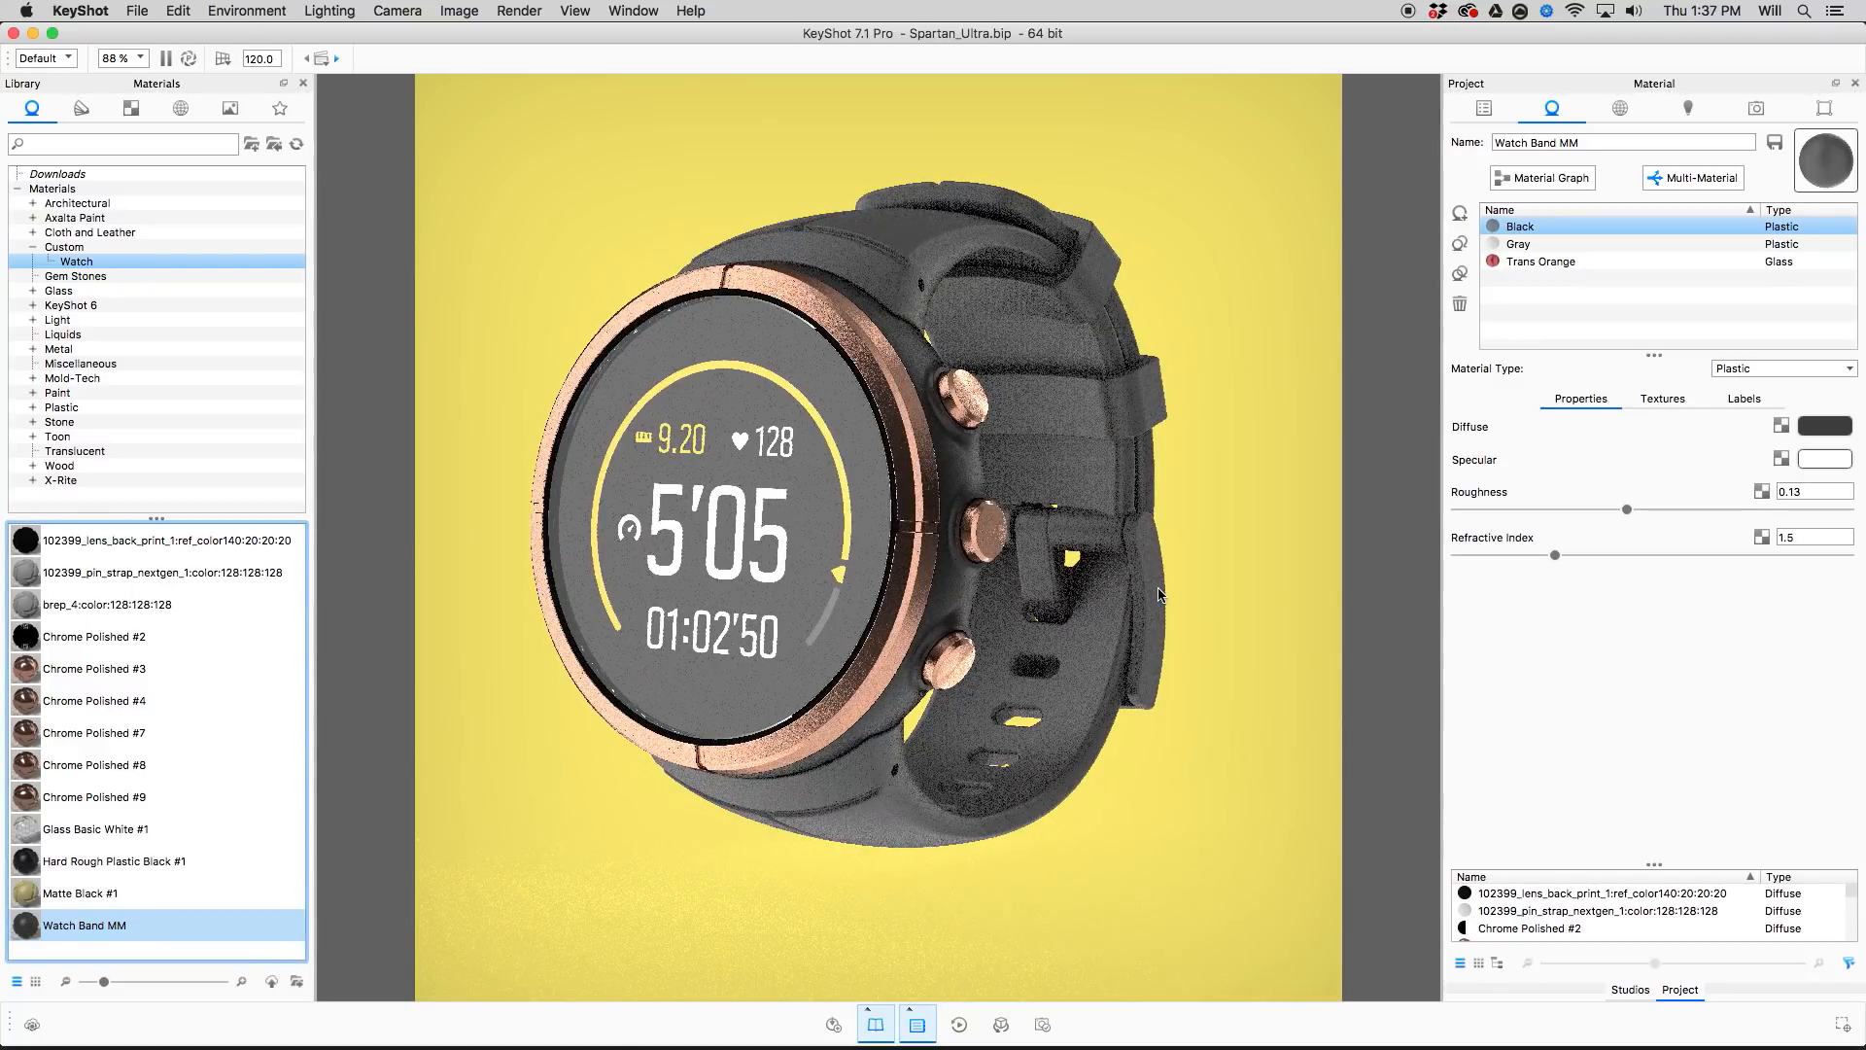
# Switch the strap to Trans Orange and cycle the buckle's multi-material through Gray and Trans Orange, ending on Black.
pyautogui.press('Down')
pyautogui.press('Down')
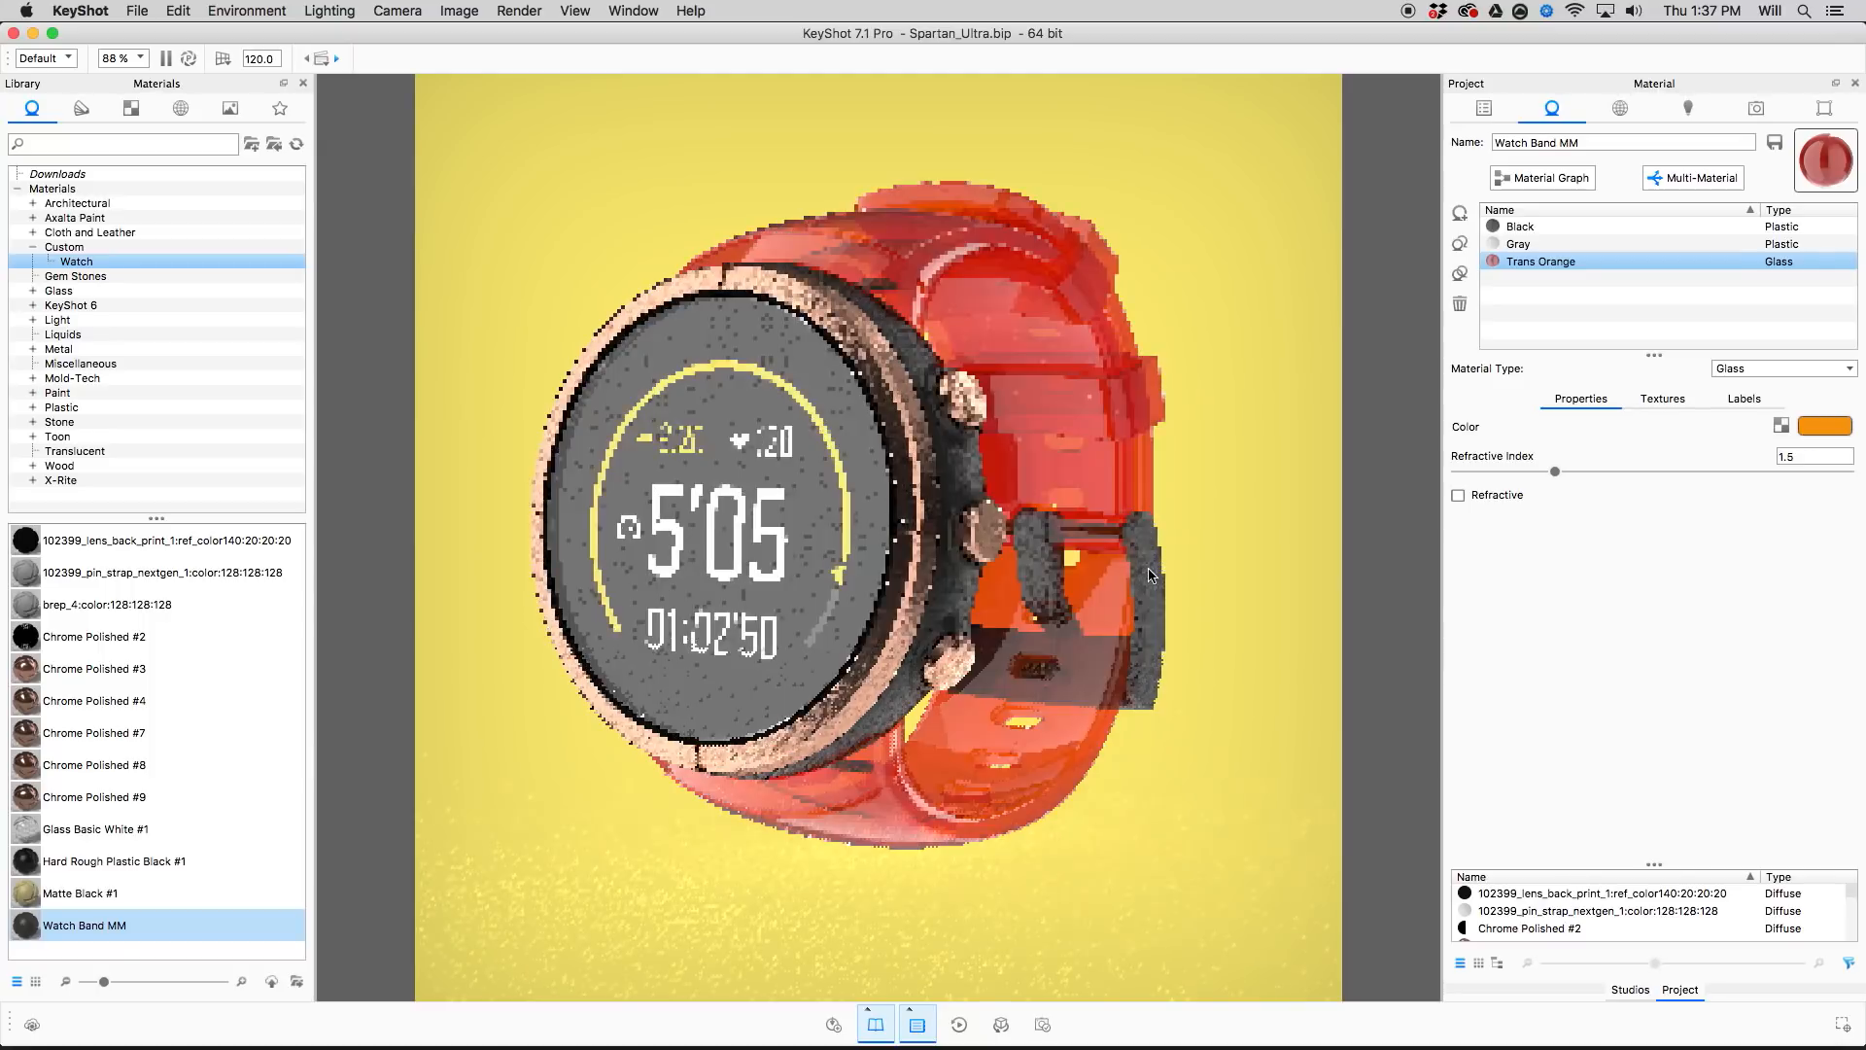
pyautogui.press('Up')
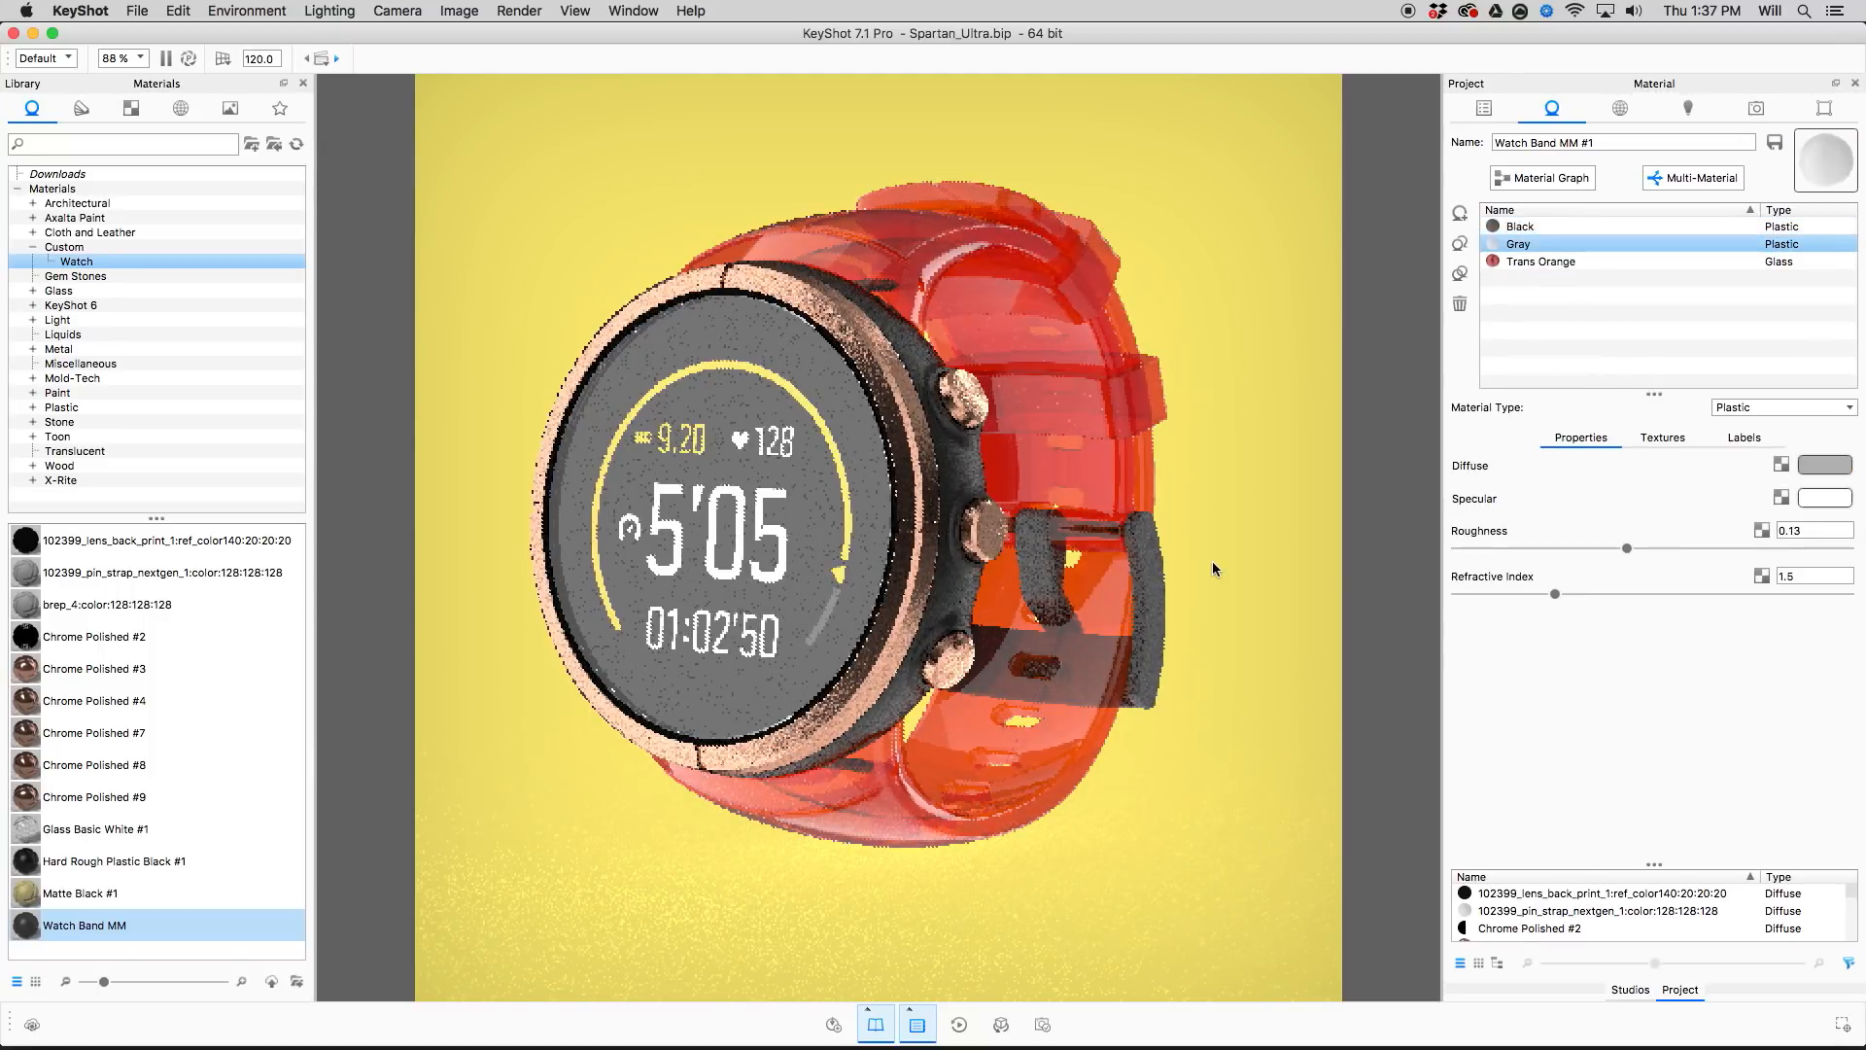
pyautogui.press('Down')
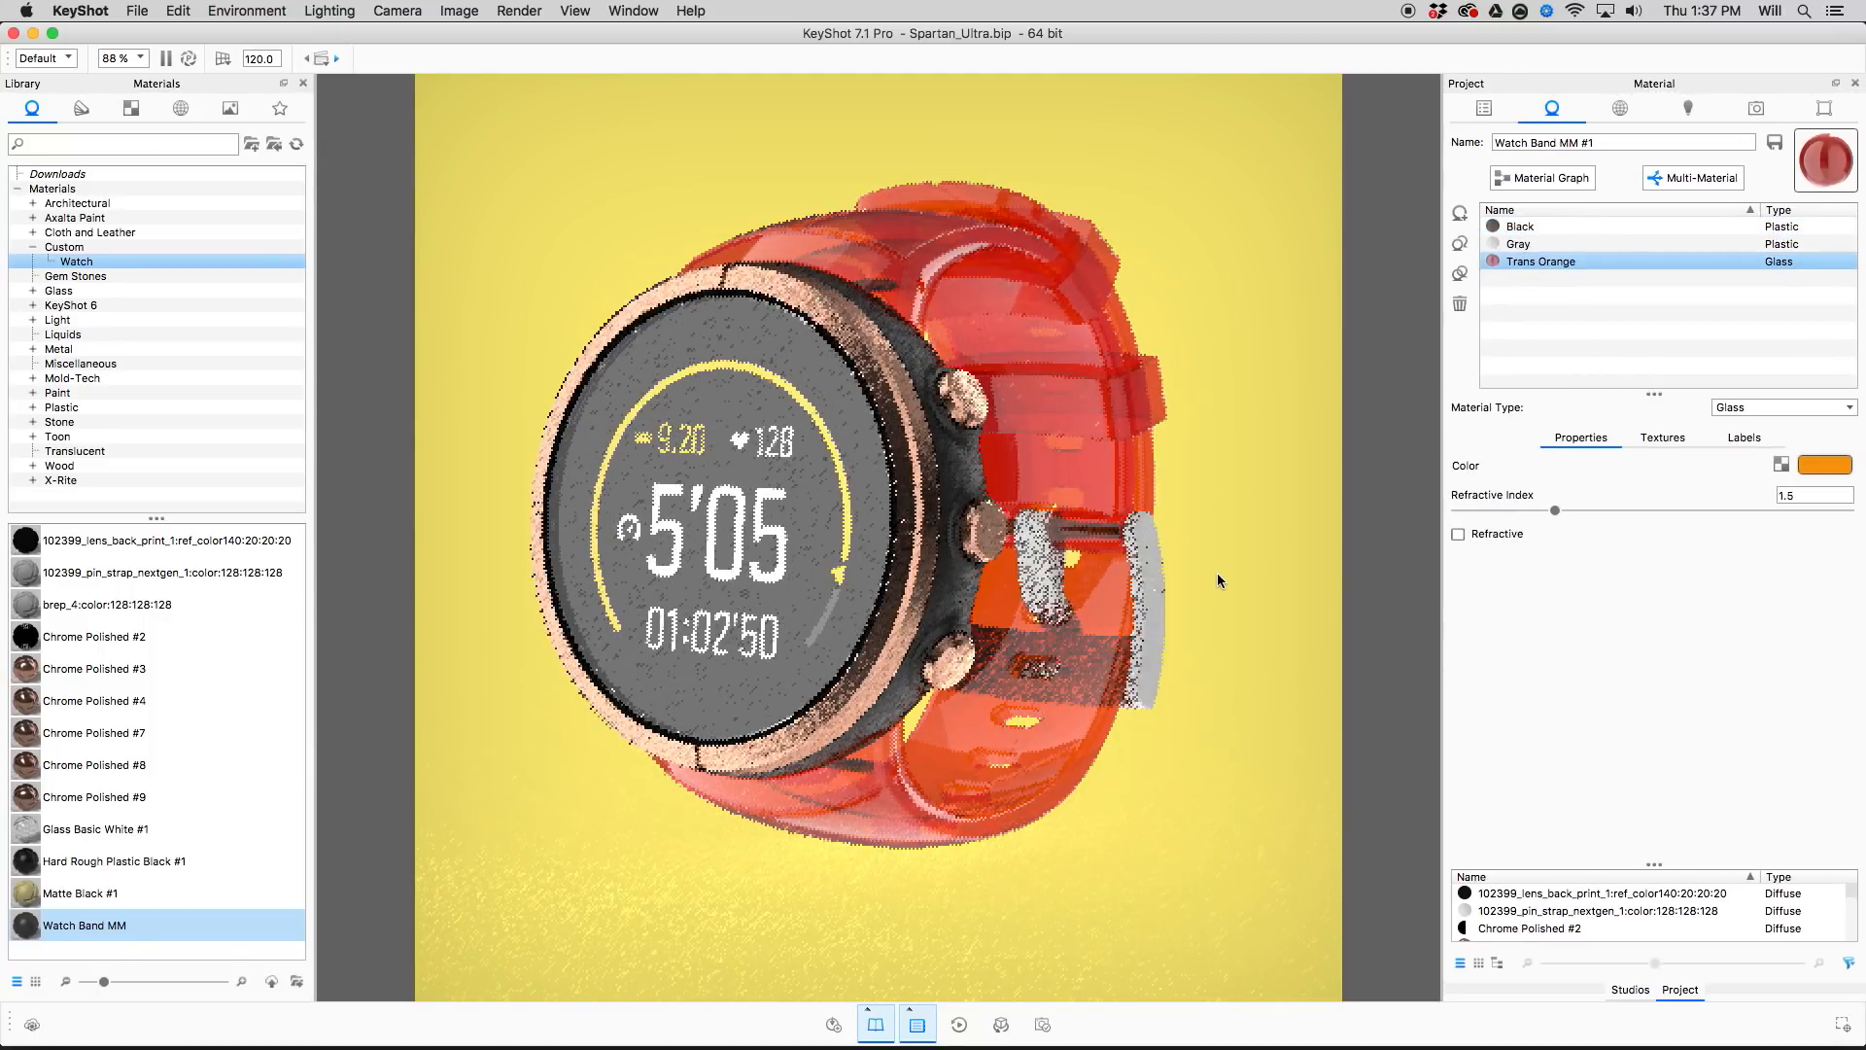
pyautogui.press('Up')
pyautogui.press('Up')
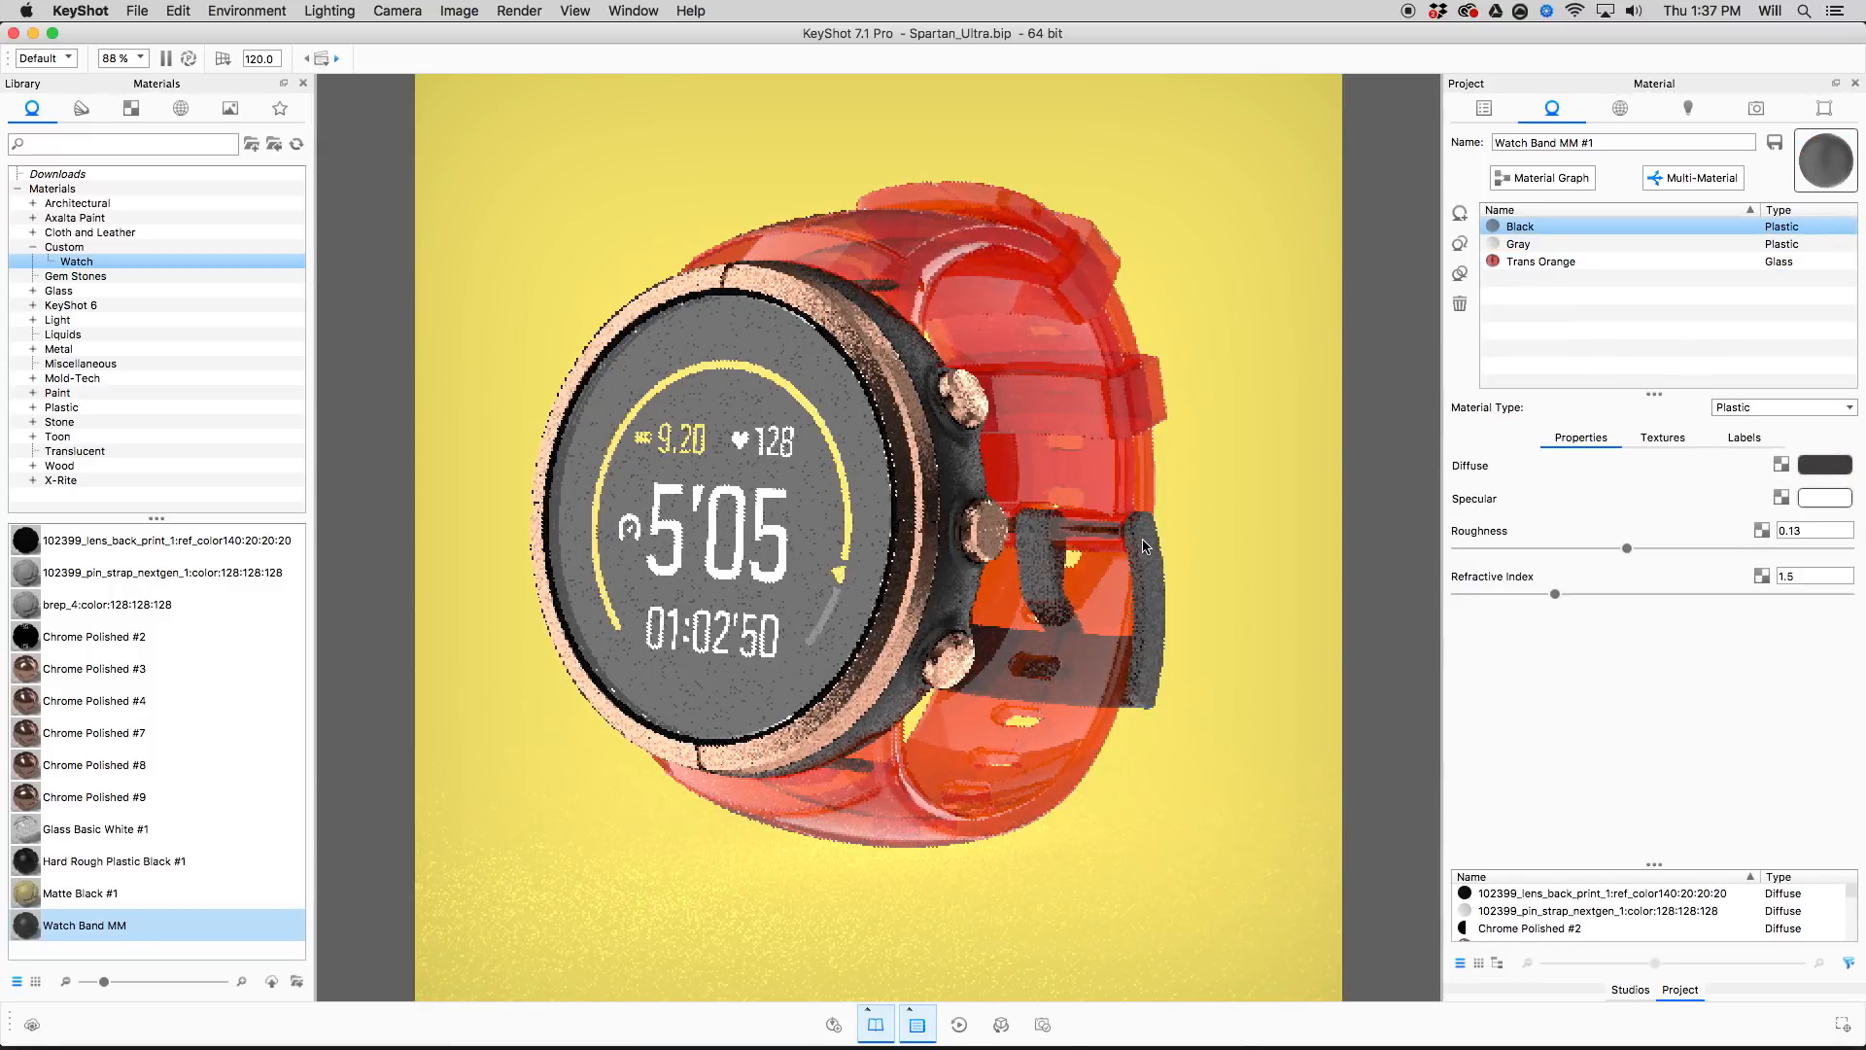
# Enlarge the in-project material list and link the Watch Band MM and Watch Band MM #1 materials.
pyautogui.moveTo(1653, 864); pyautogui.dragTo(1626, 614)
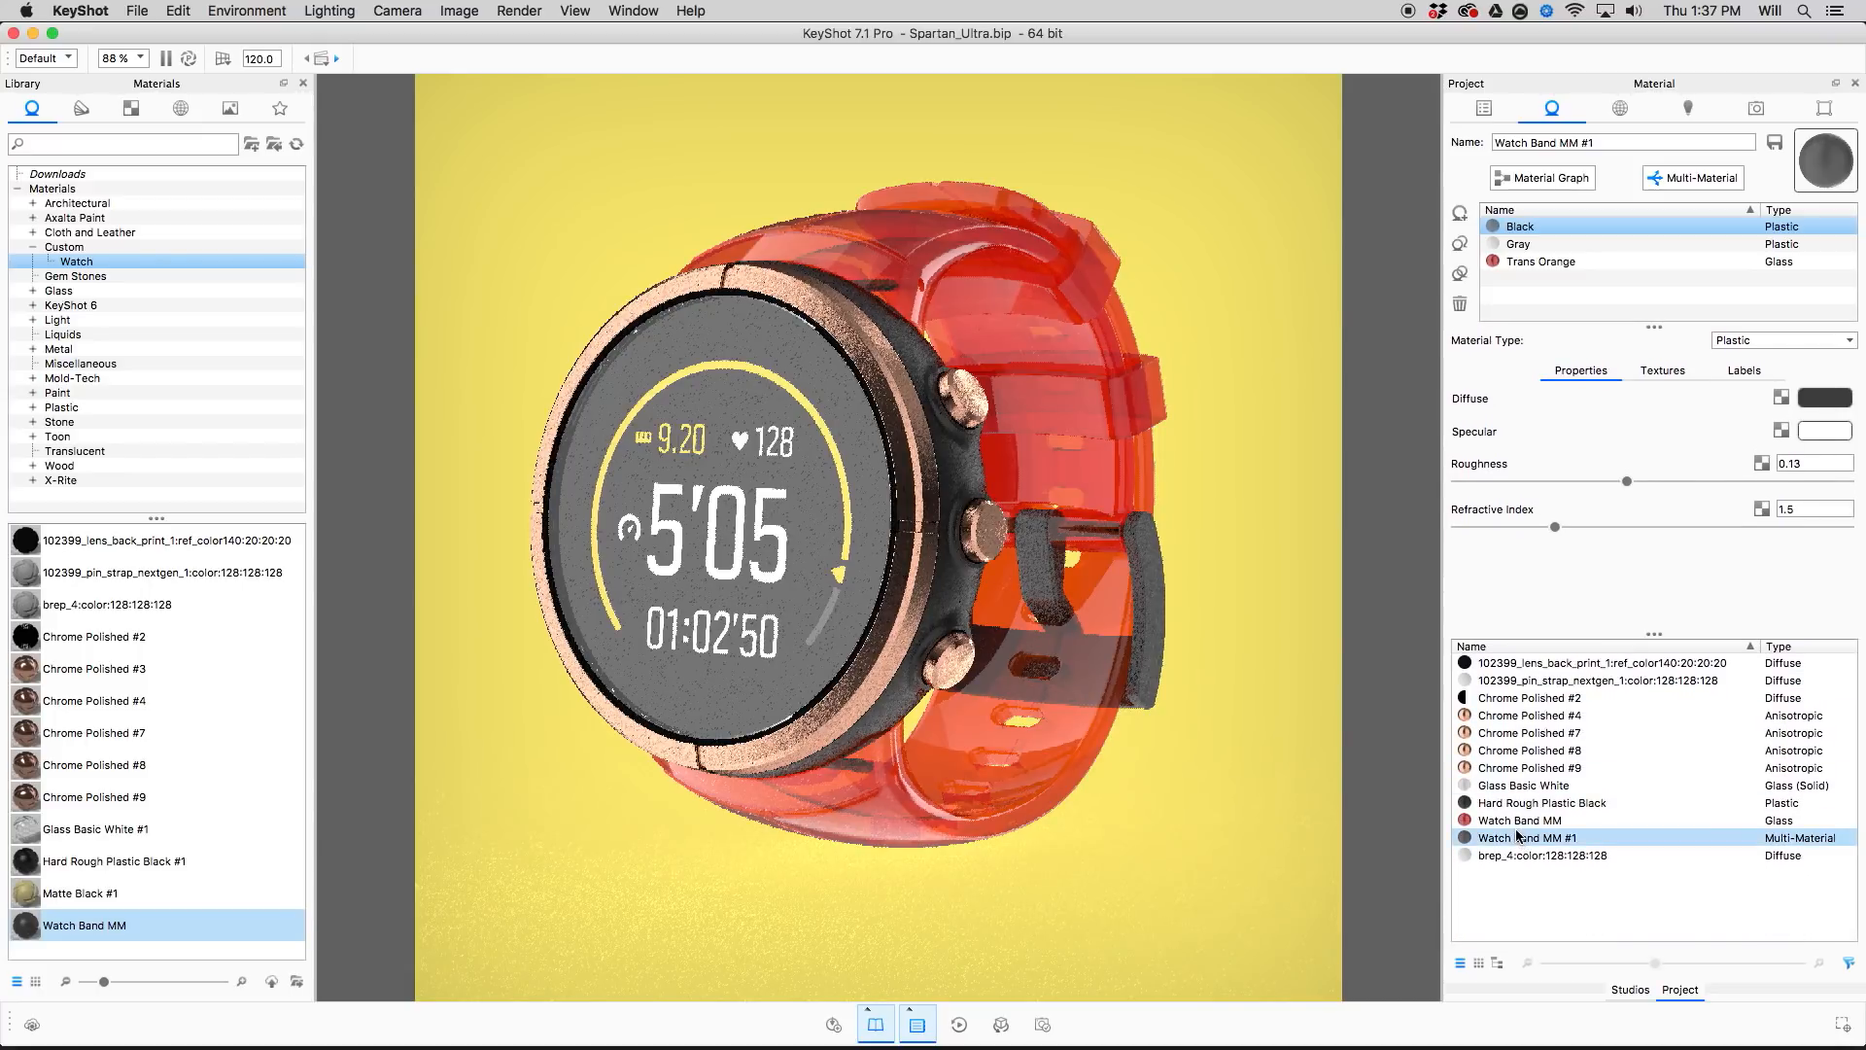
pyautogui.click(1519, 839)
pyautogui.rightClick(1519, 840)
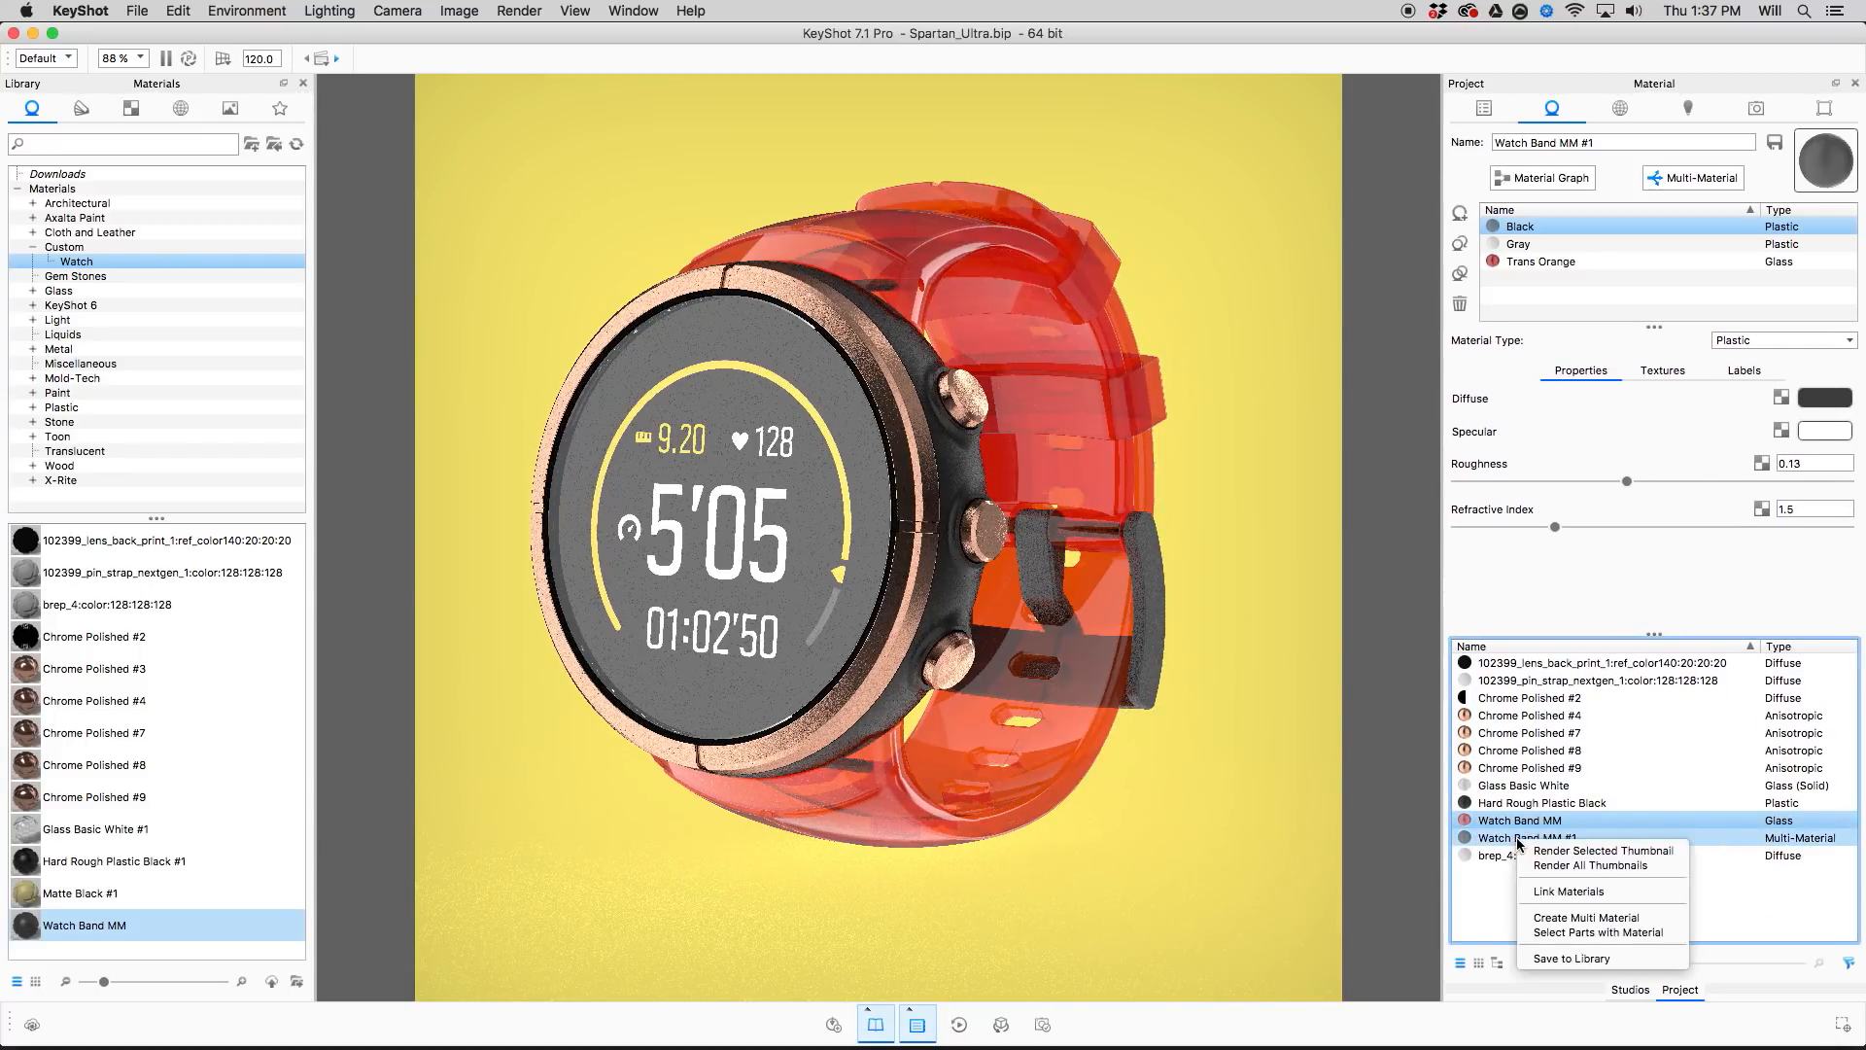
pyautogui.click(1547, 893)
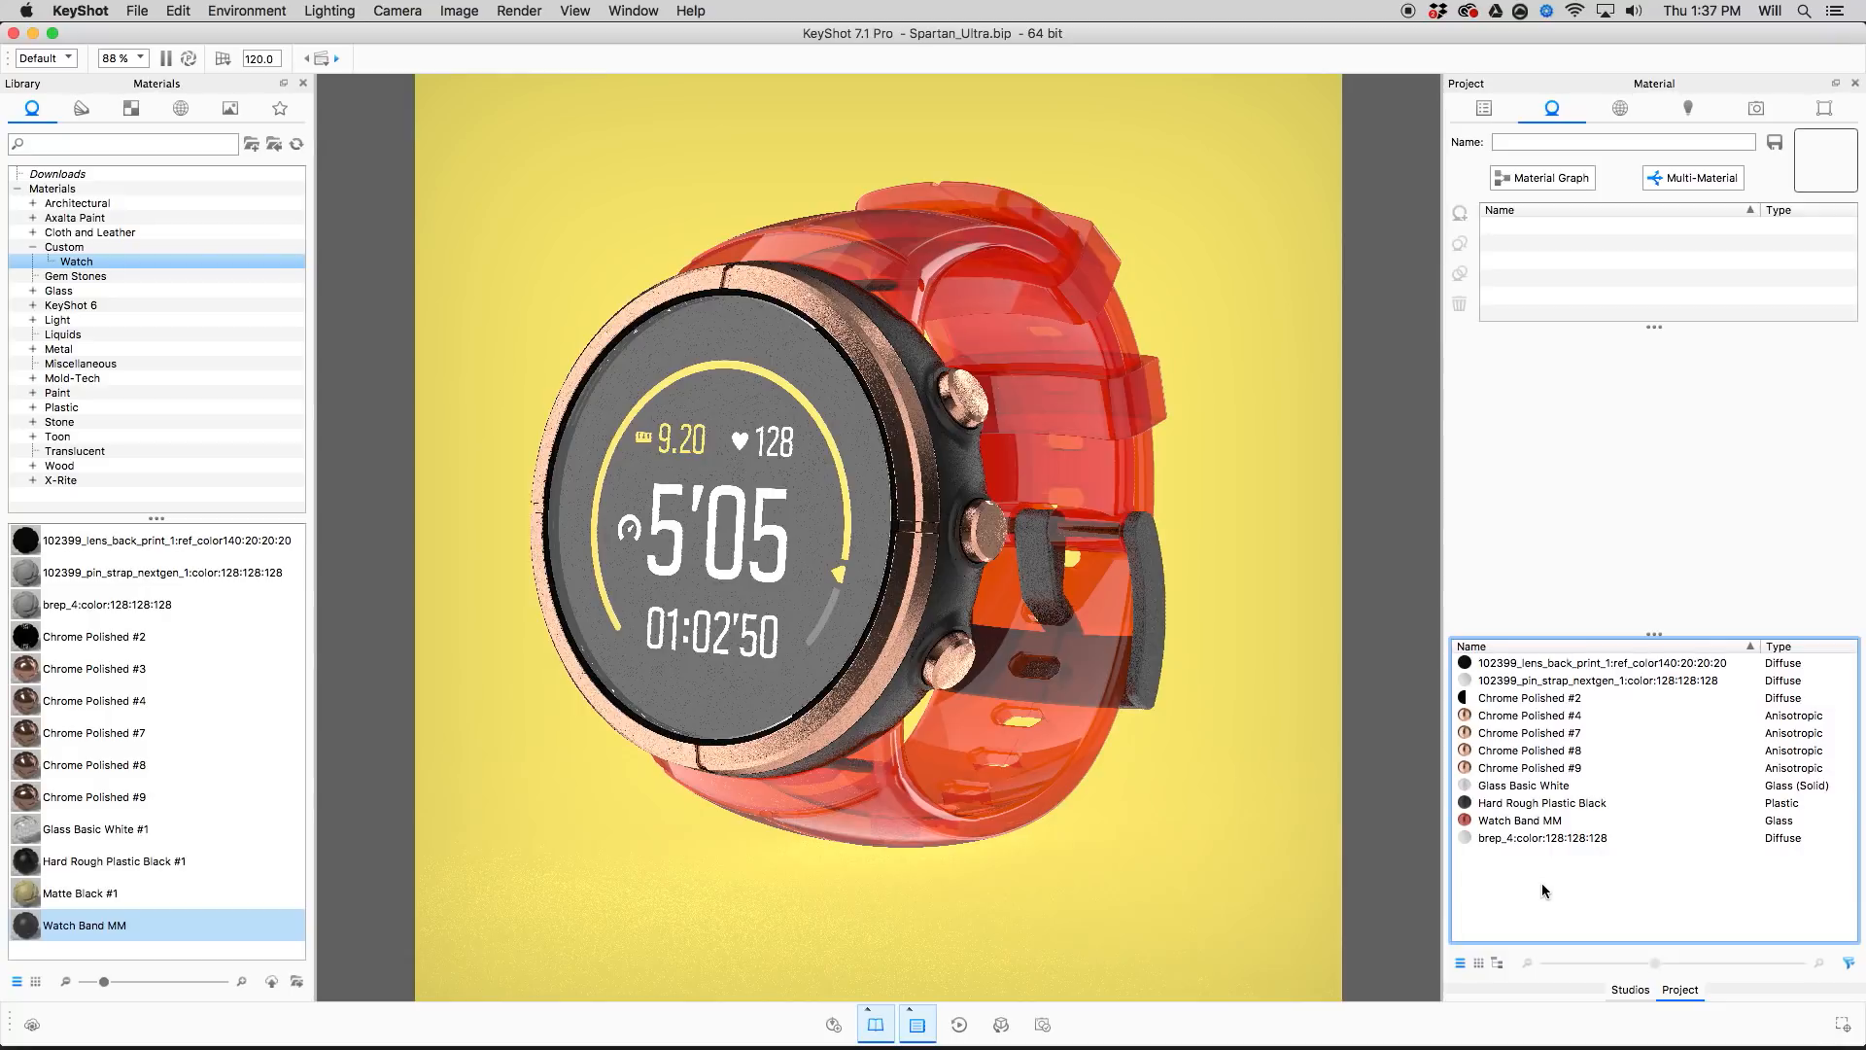
pyautogui.click(1521, 822)
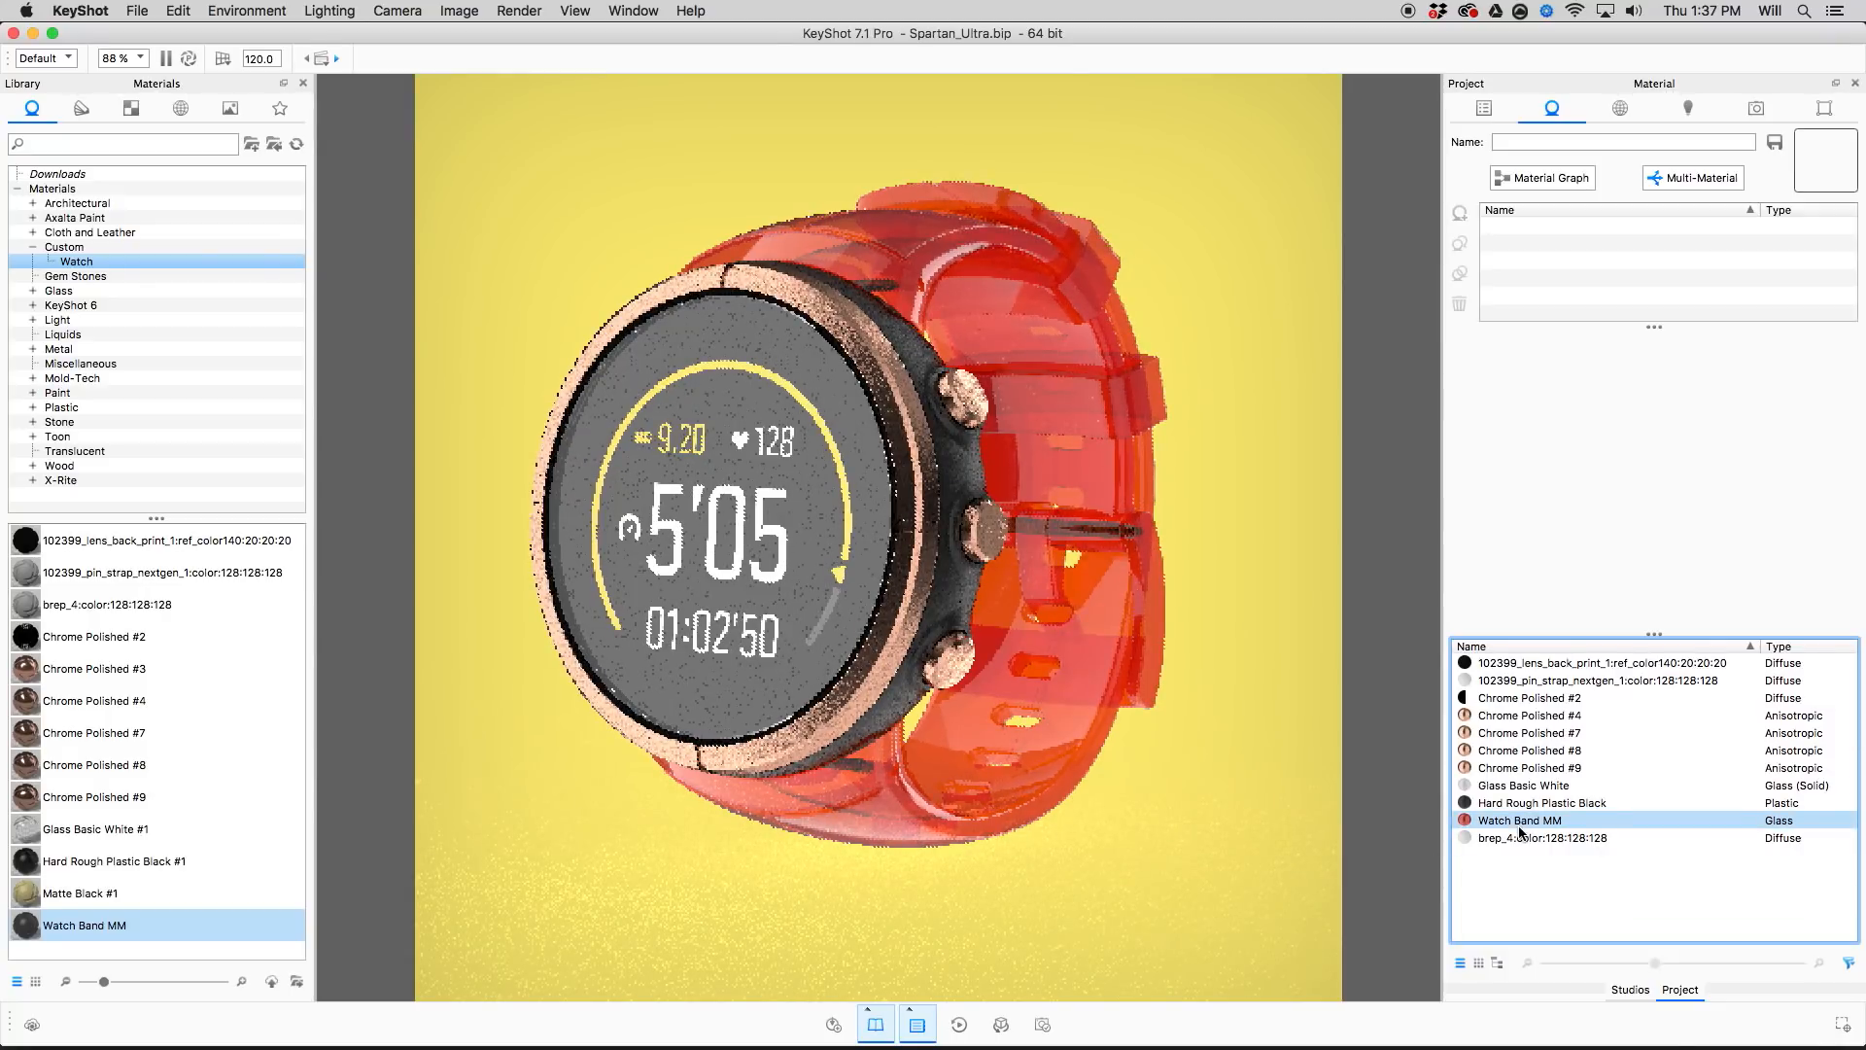
pyautogui.moveTo(1521, 831)
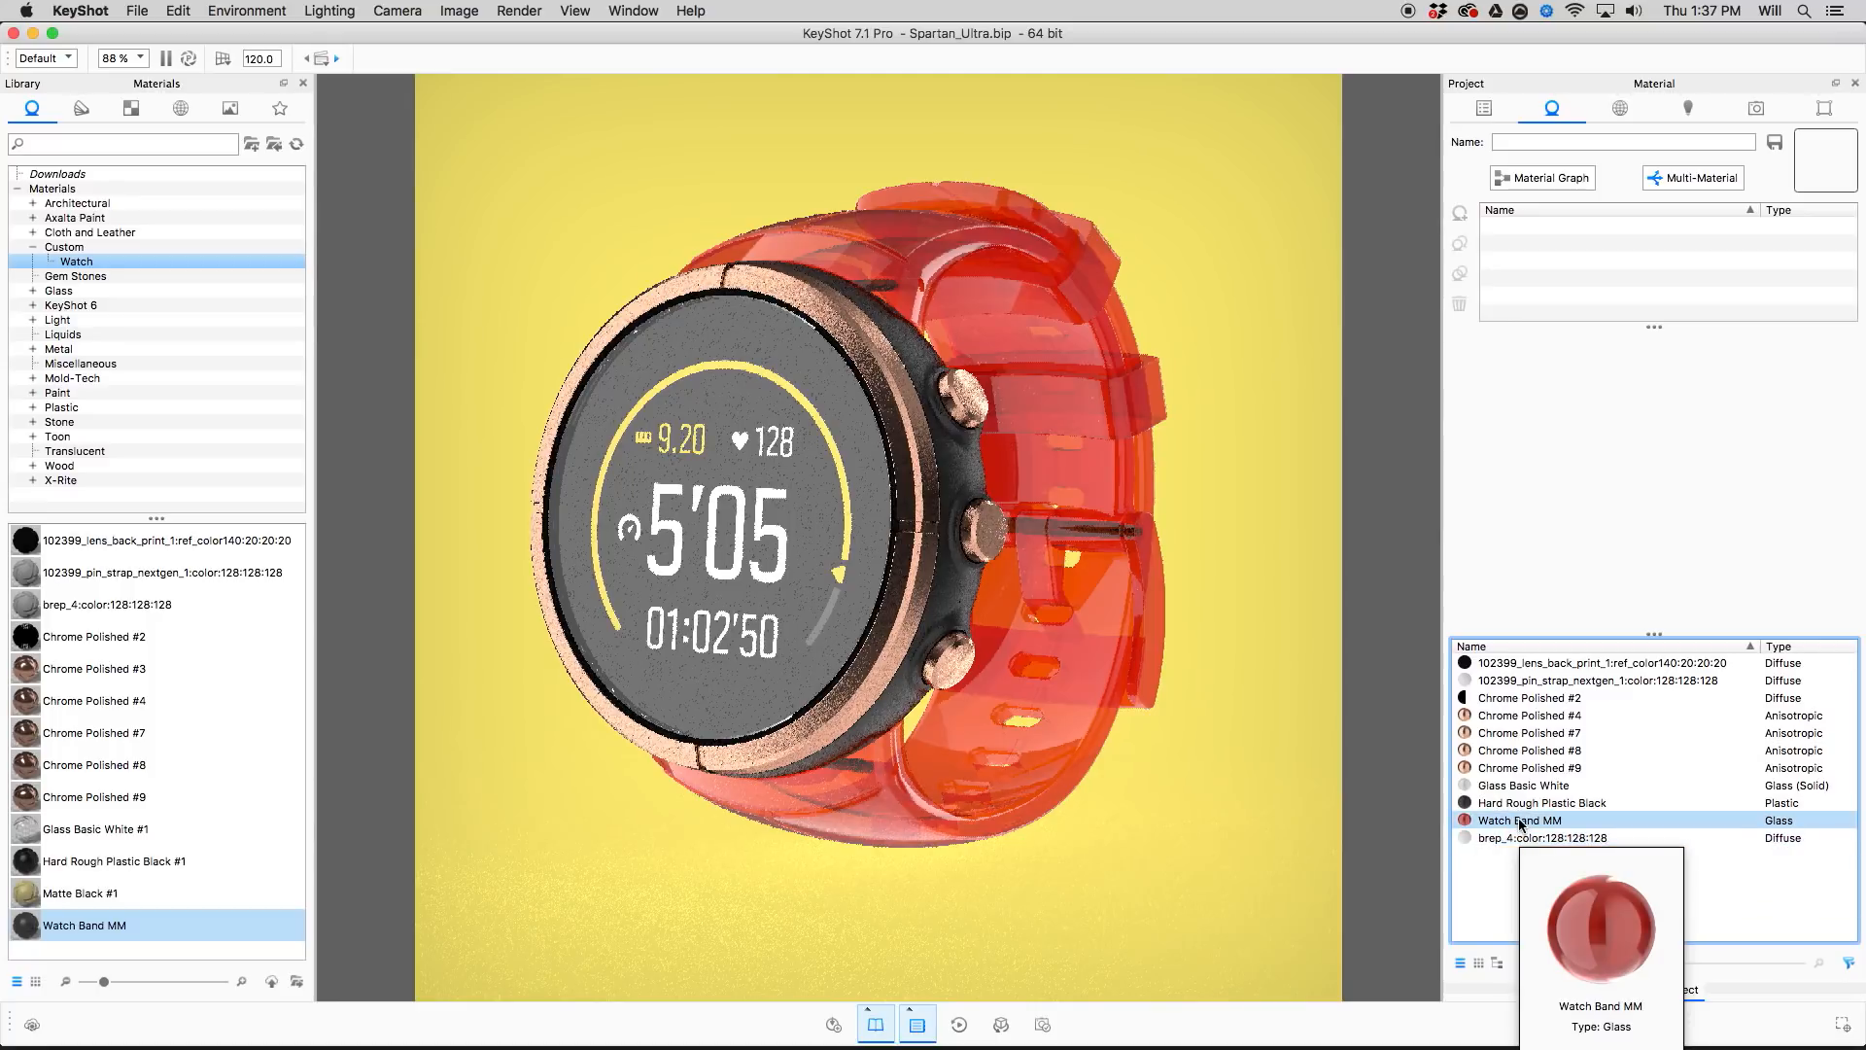
pyautogui.moveTo(1521, 824); pyautogui.dragTo(1529, 825)
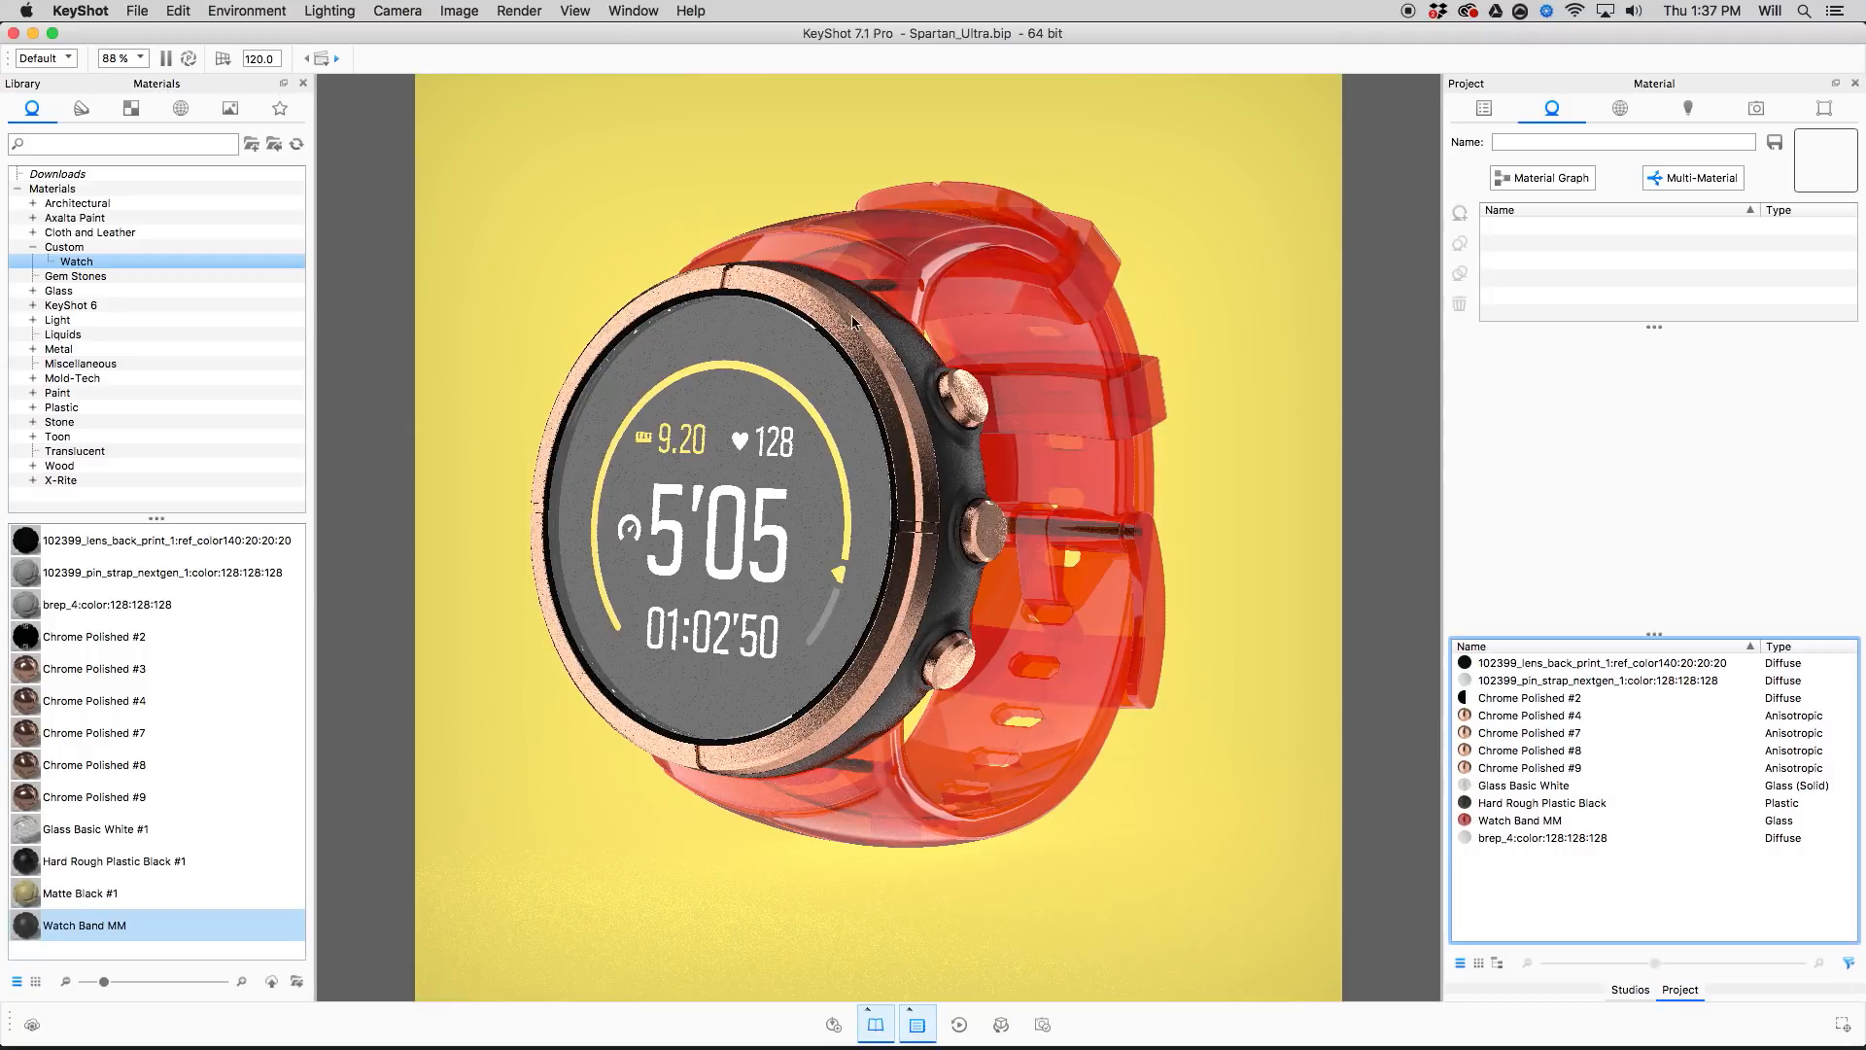
# Select the parts that use the Chrome Polished #9 material from the in-project material list.
pyautogui.click(855, 342)
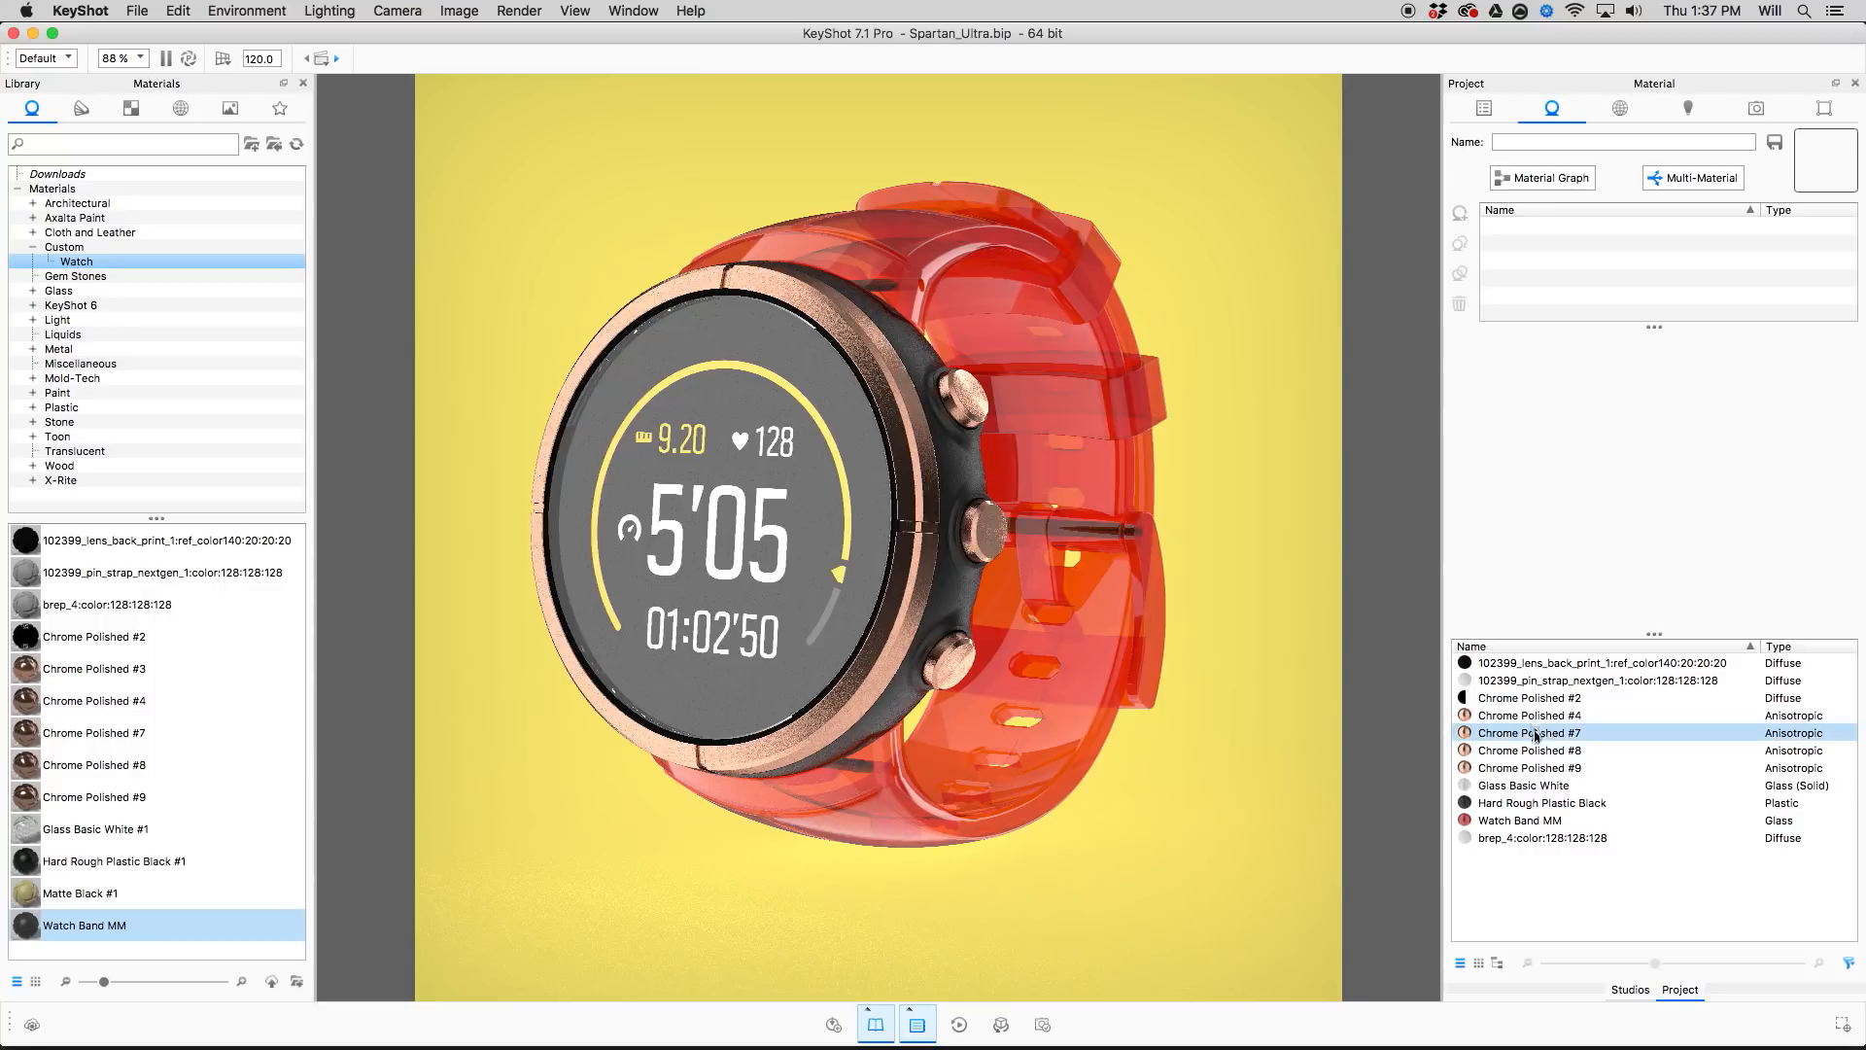
pyautogui.click(1532, 768)
pyautogui.rightClick(1530, 716)
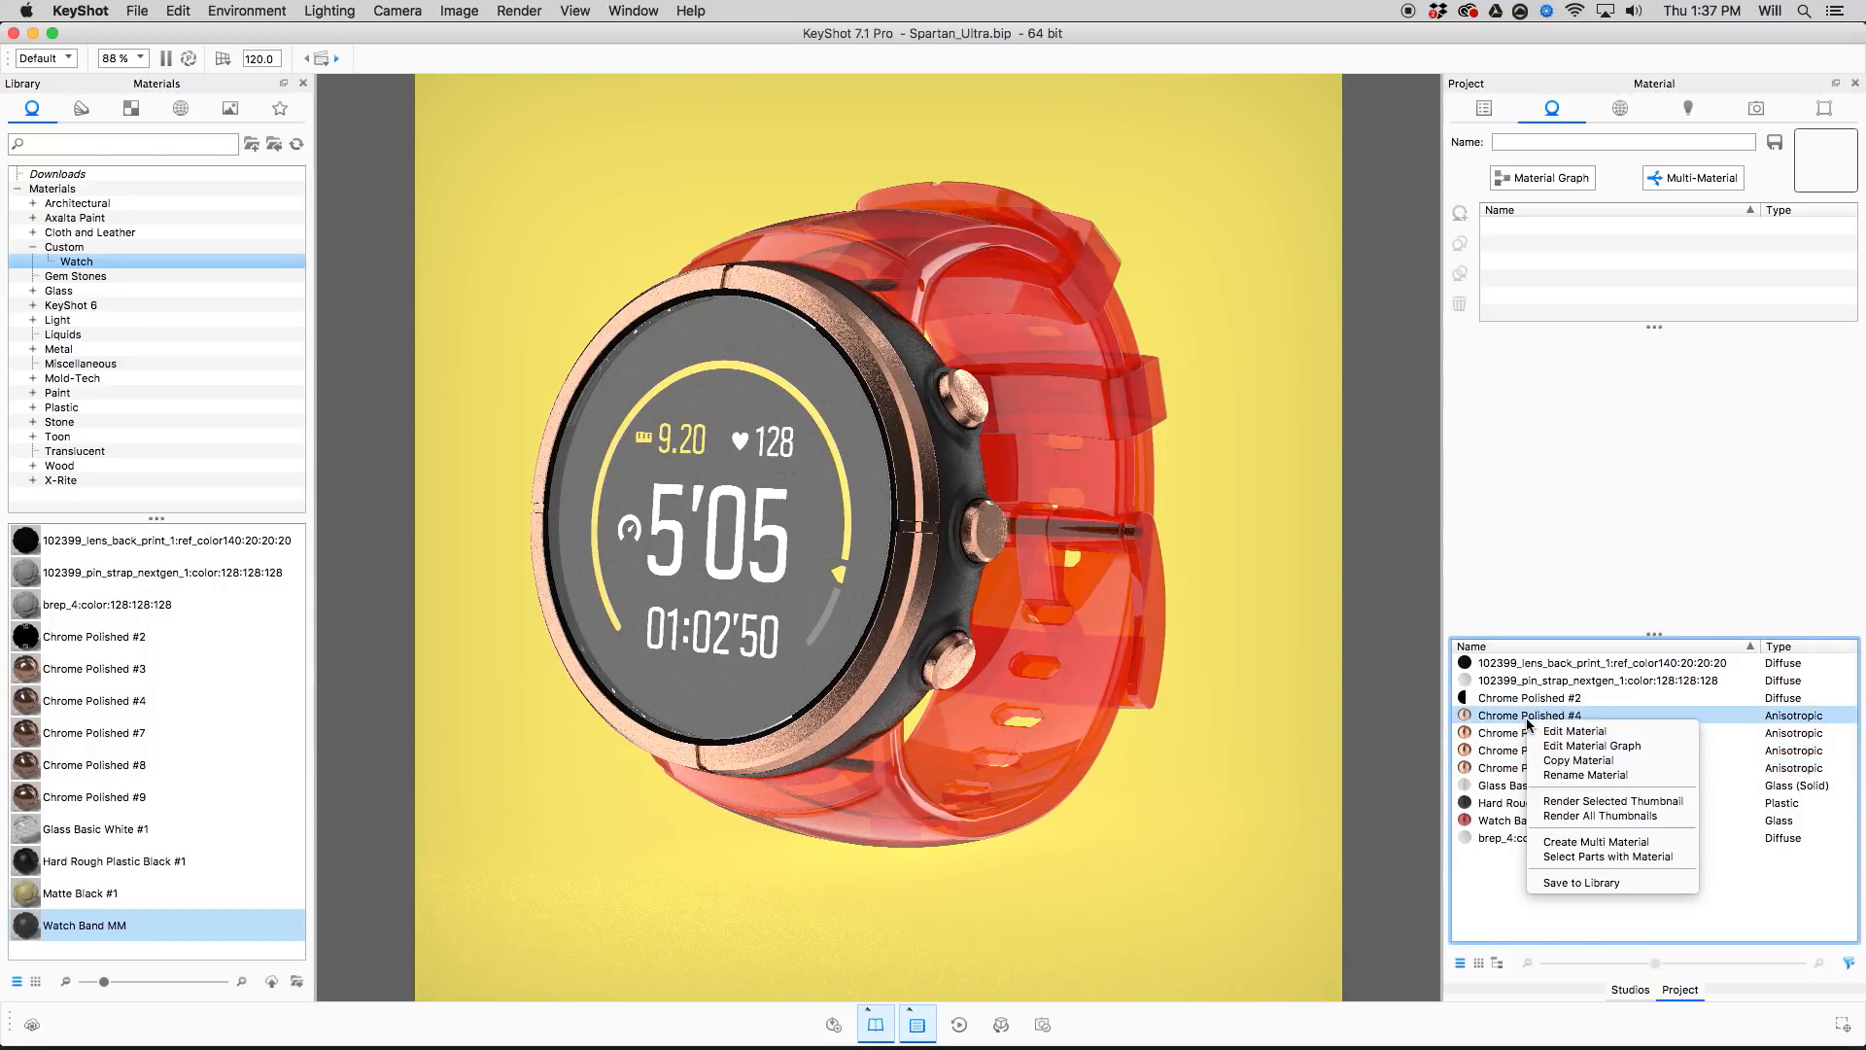
pyautogui.click(1505, 767)
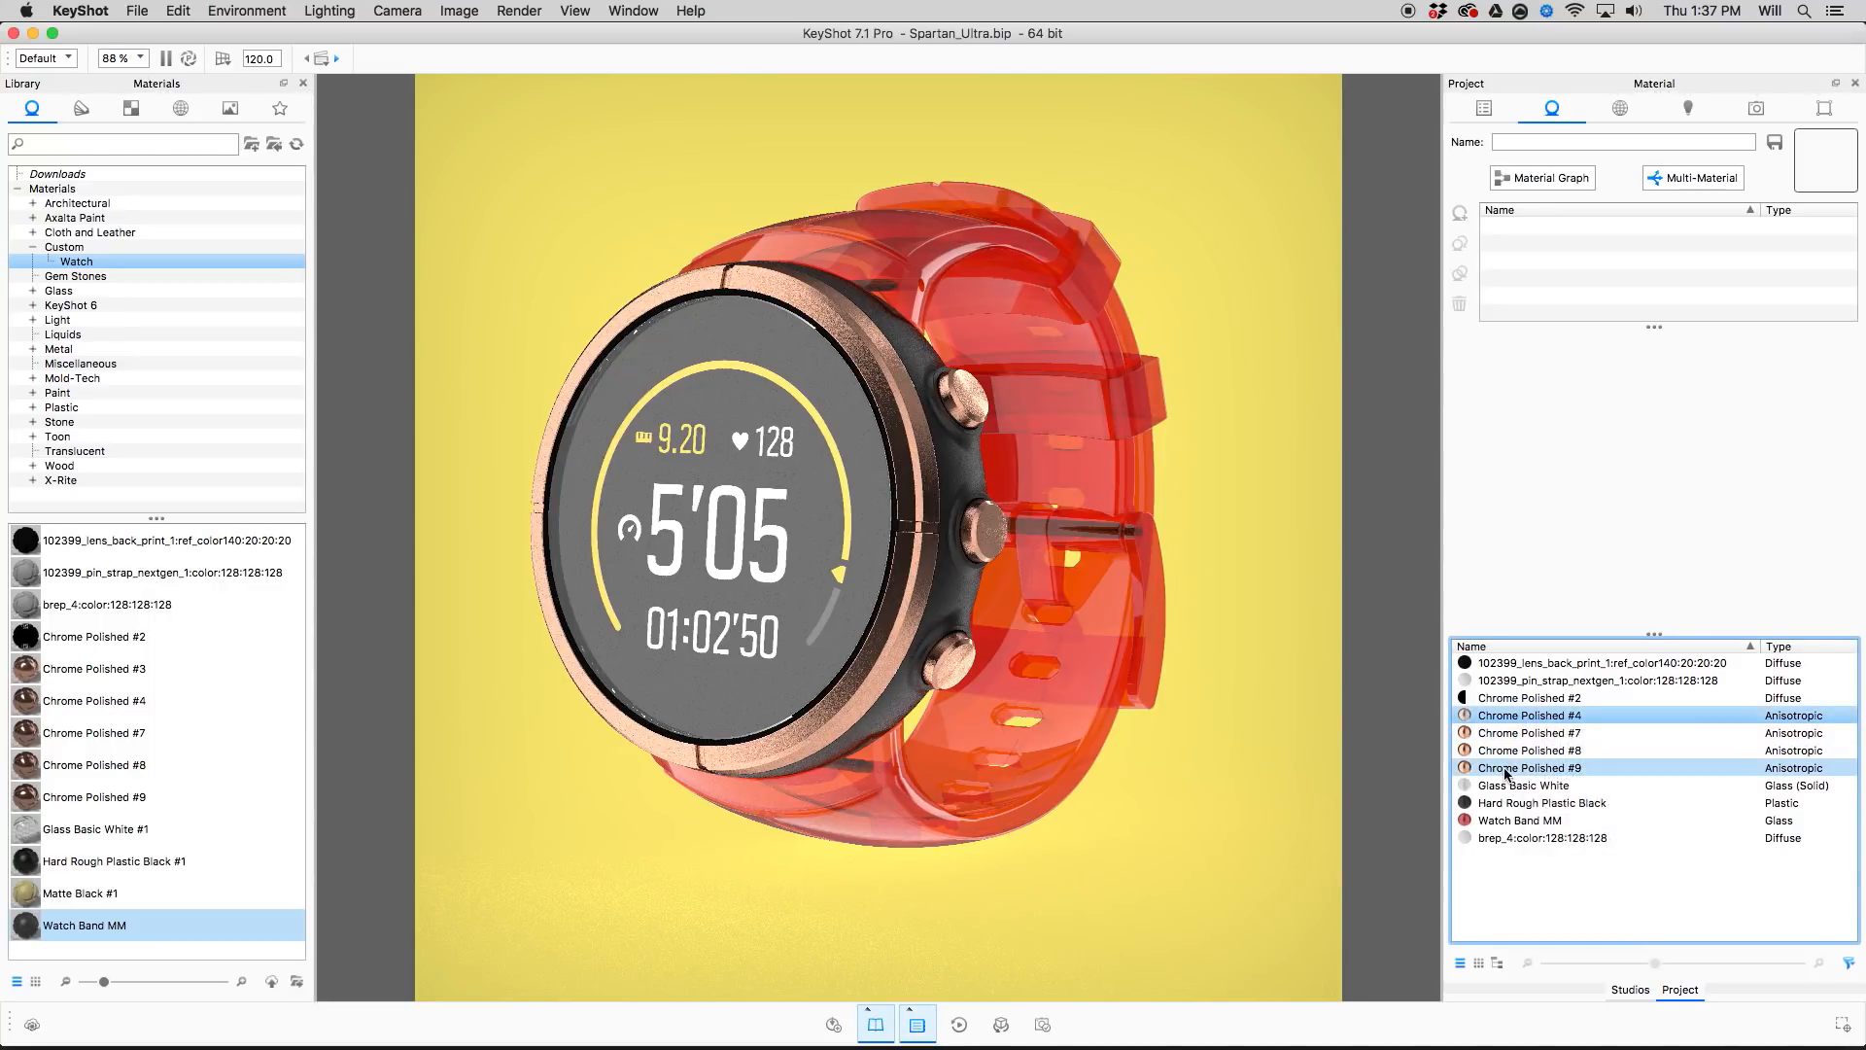
pyautogui.rightClick(1518, 770)
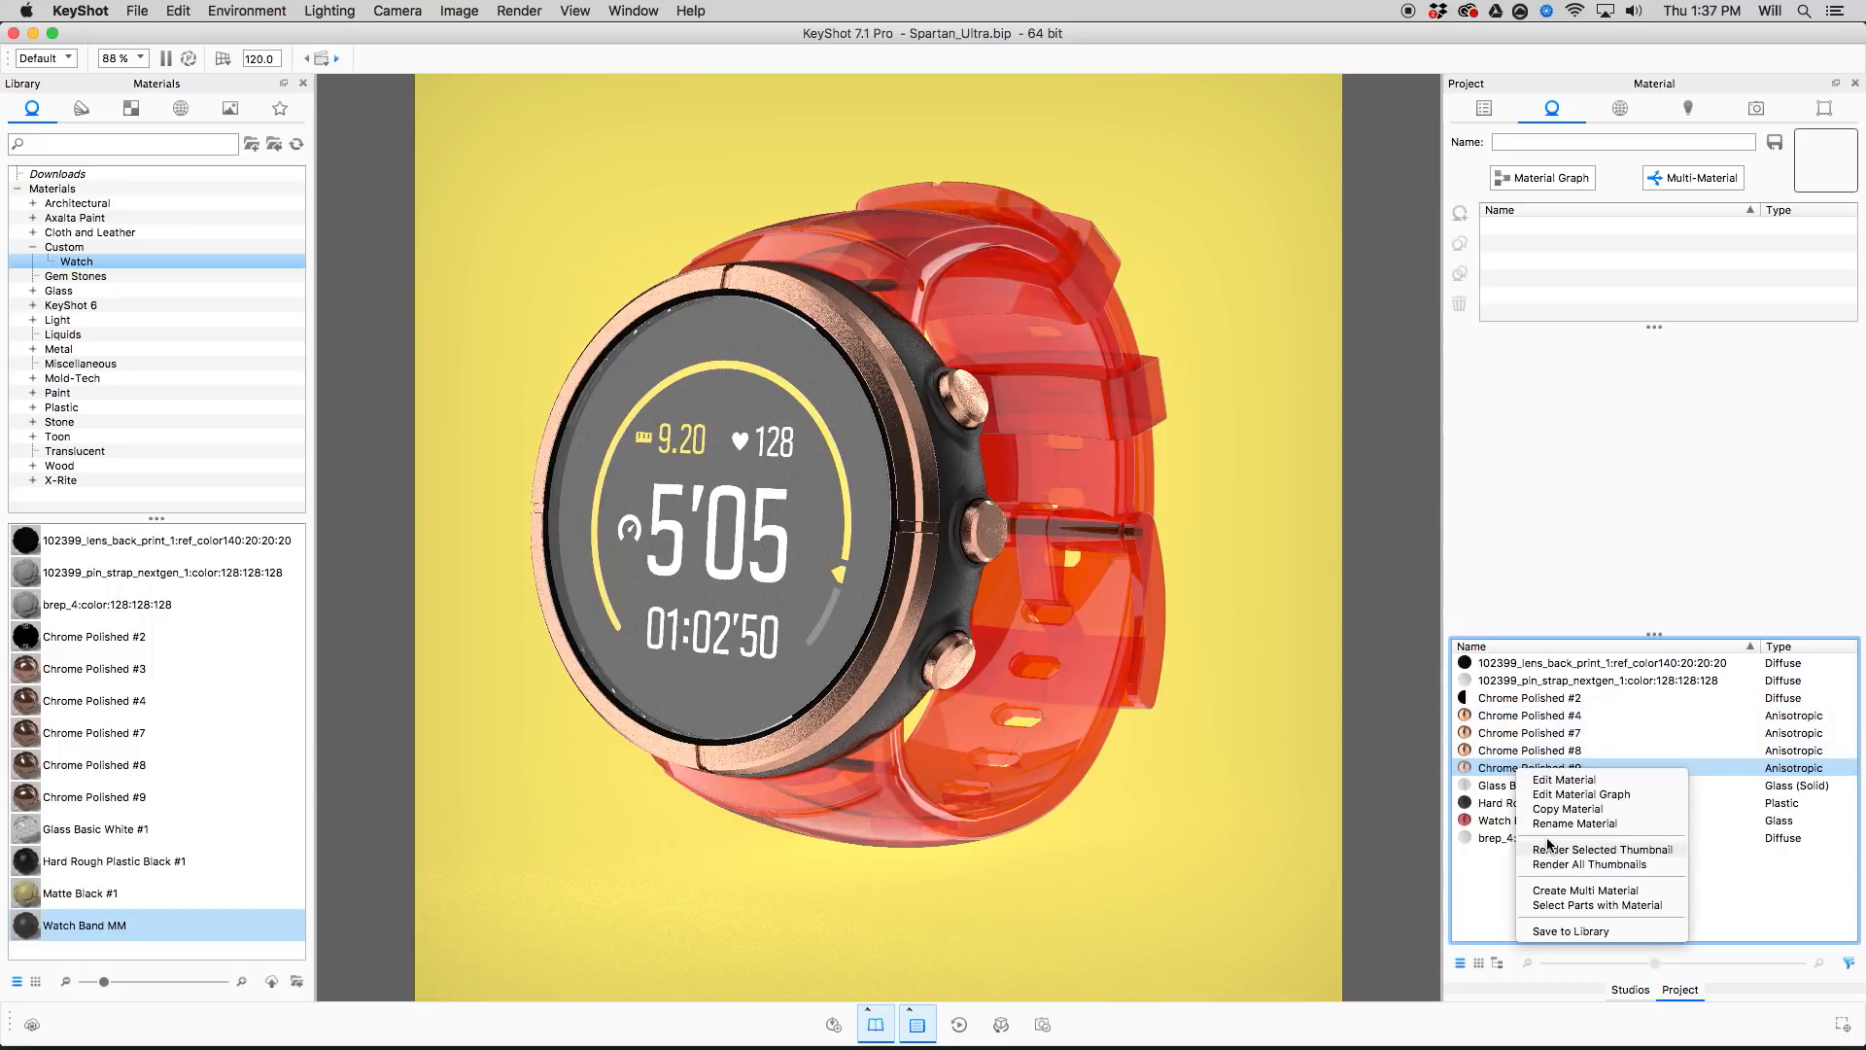
pyautogui.click(1553, 904)
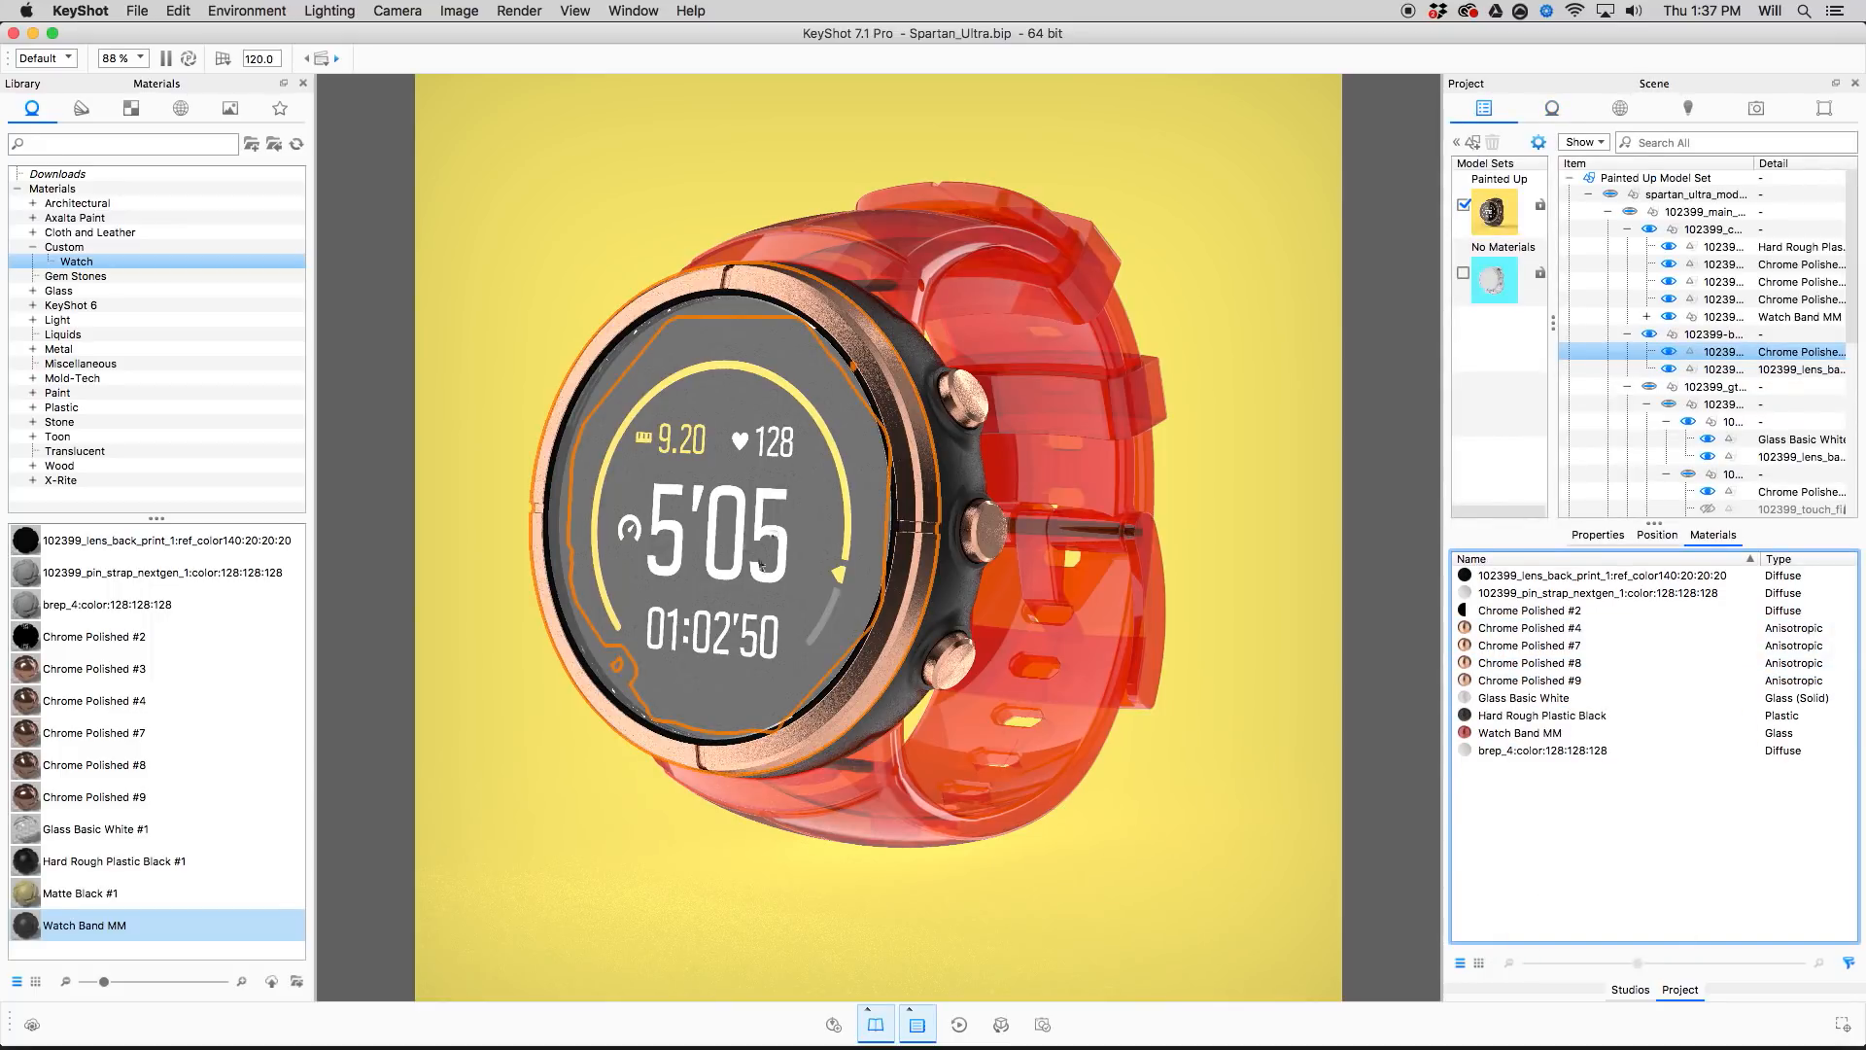
# Link Hard Rough Plastic Black to Chrome Polished #9, using the chrome as the source material, and undo the link.
pyautogui.click(1503, 681)
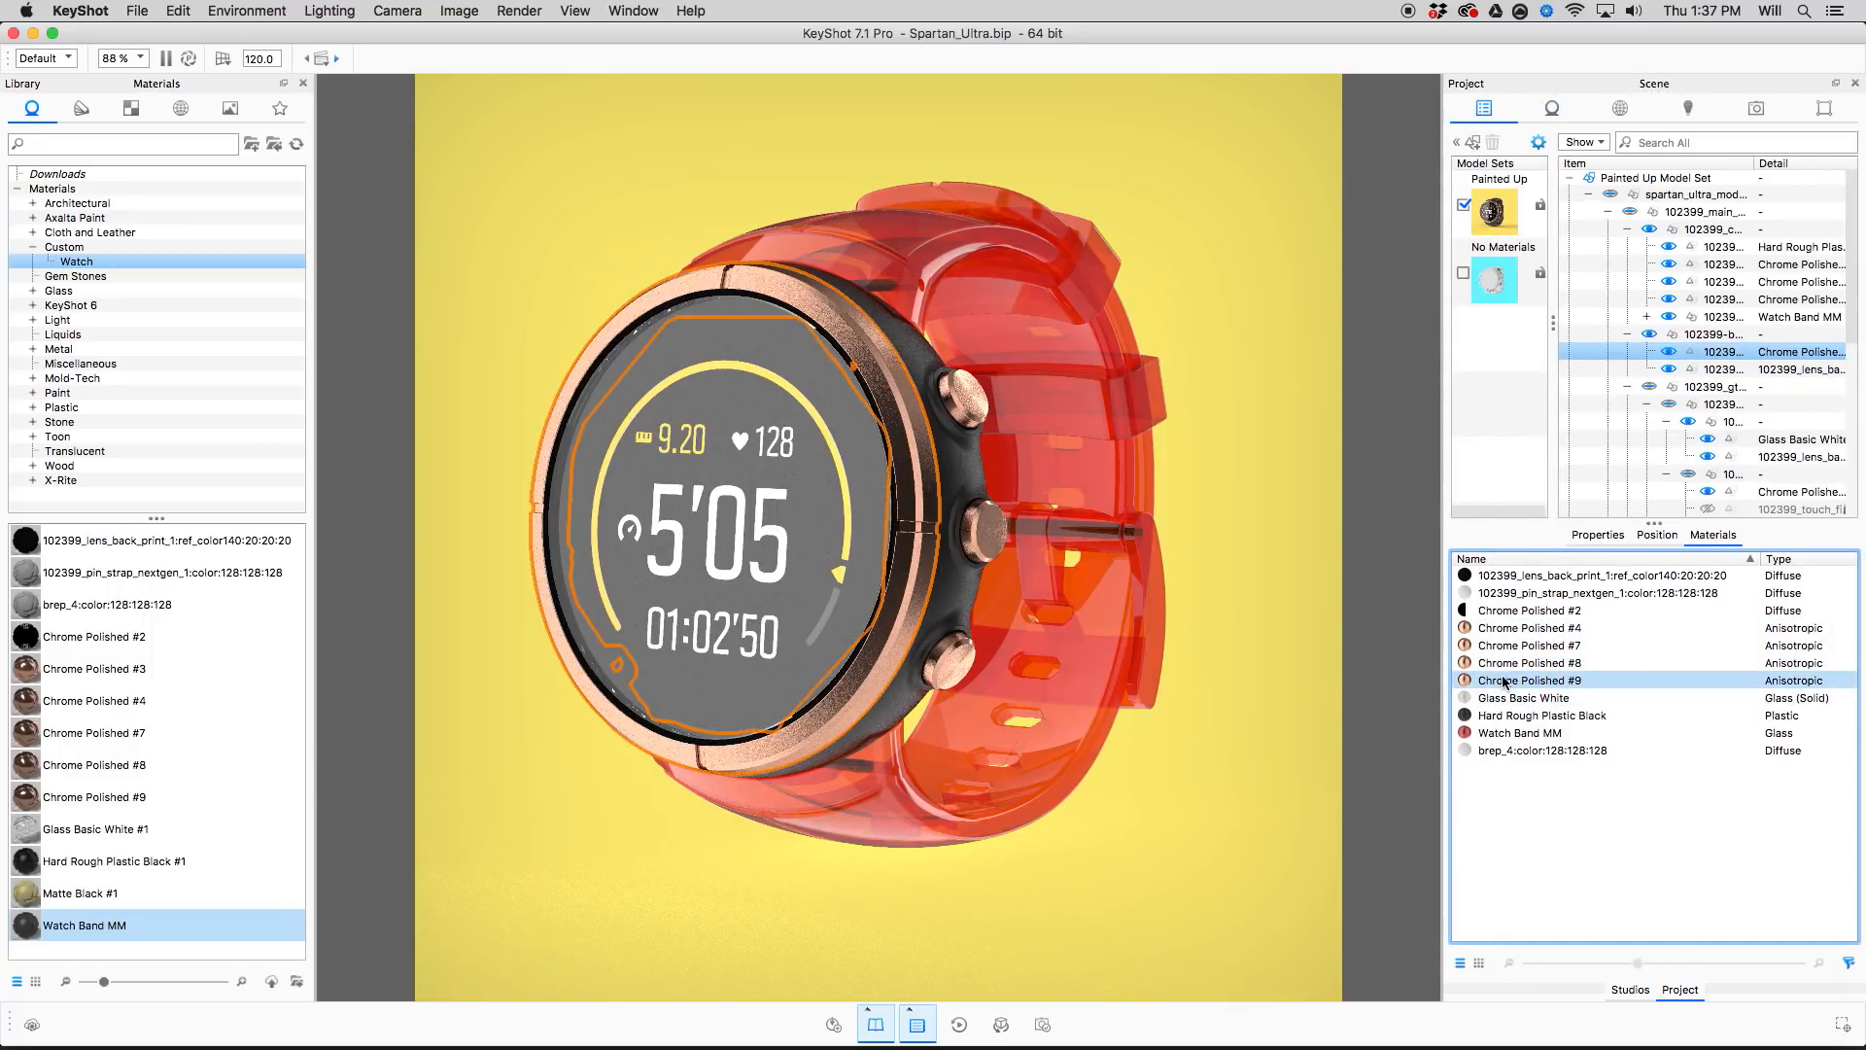
pyautogui.click(1522, 717)
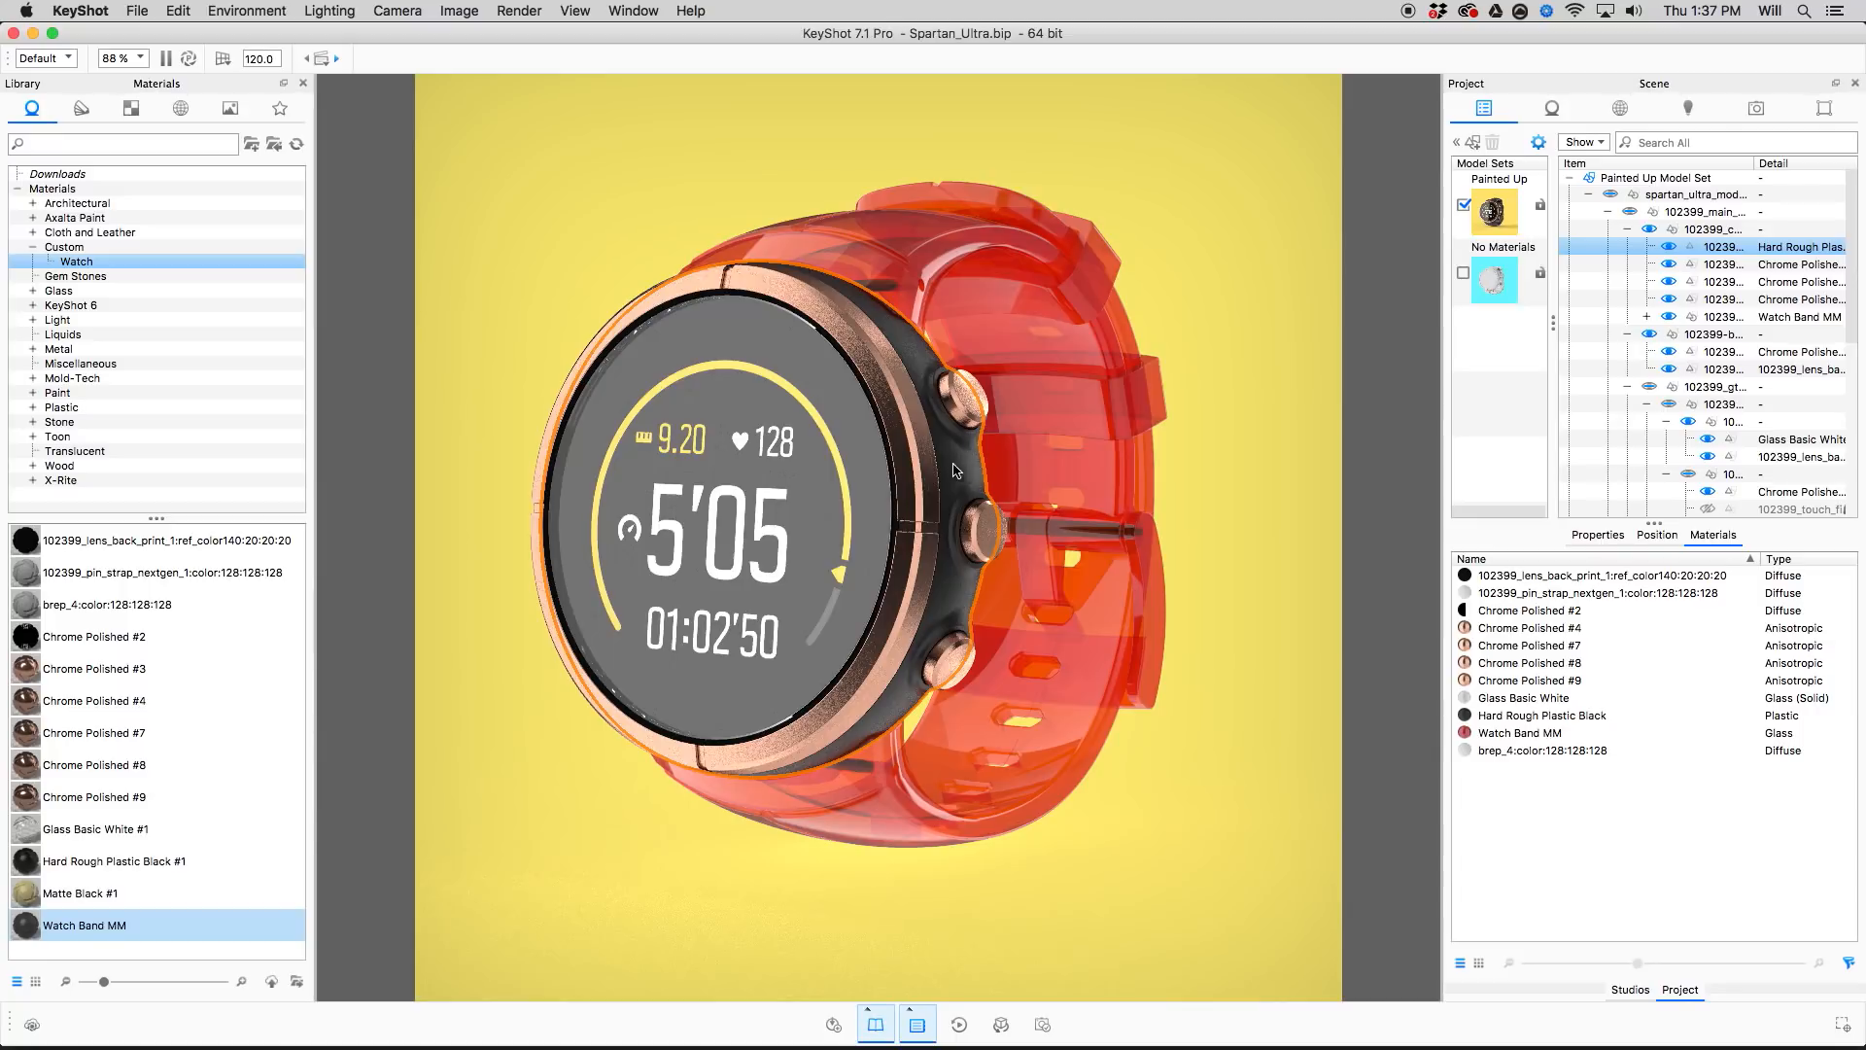
pyautogui.click(1523, 682)
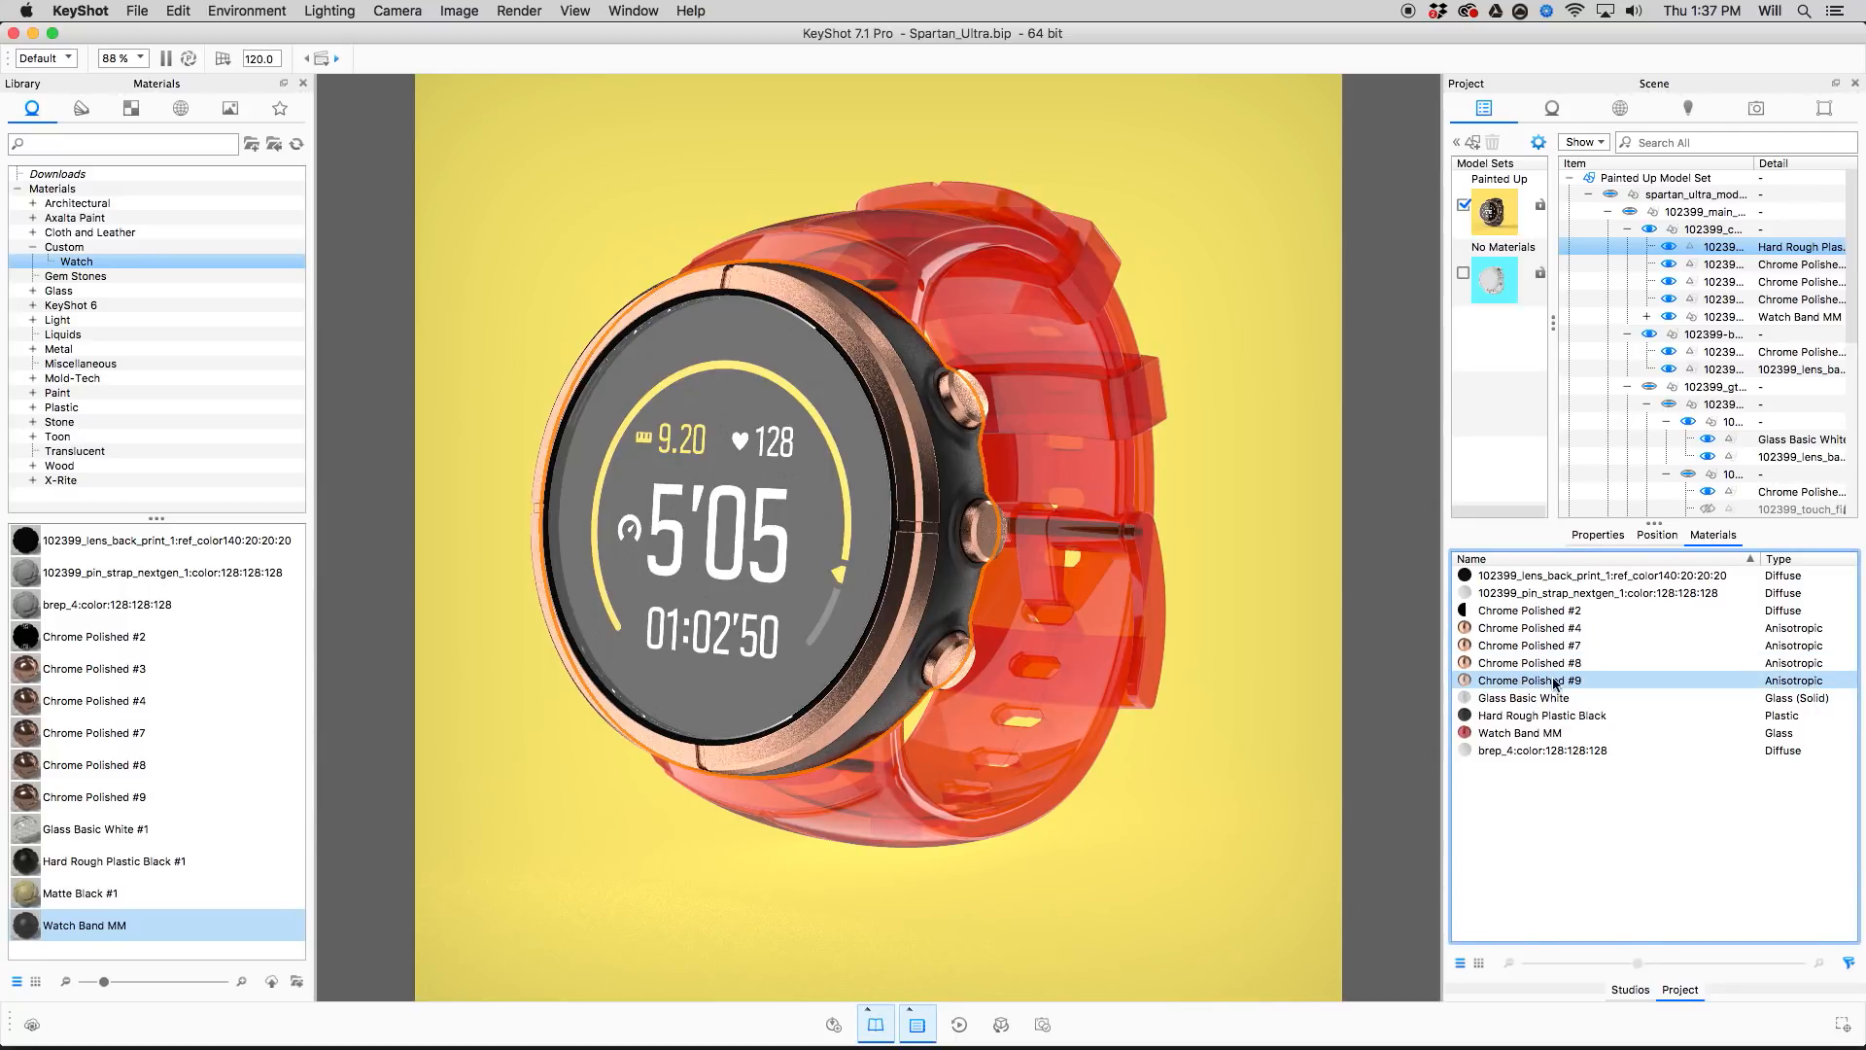
pyautogui.rightClick(1529, 723)
pyautogui.click(1562, 771)
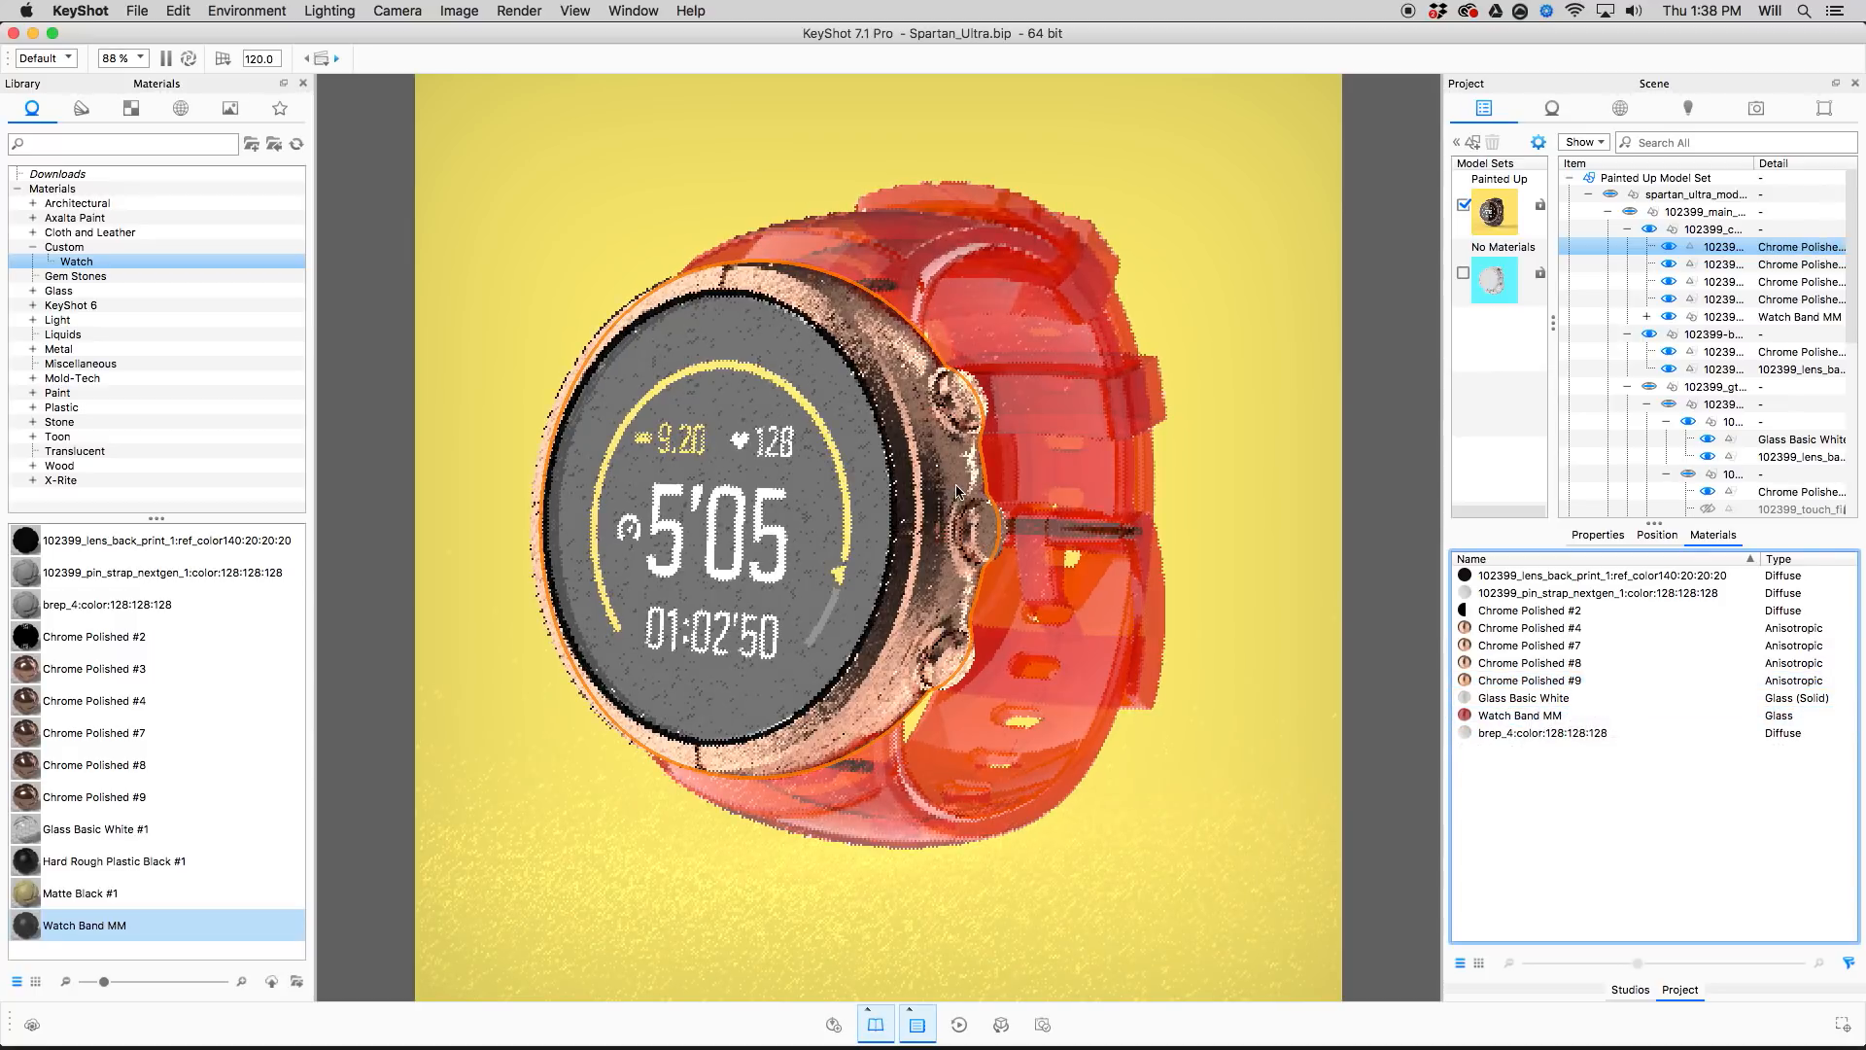
pyautogui.press('super+z')
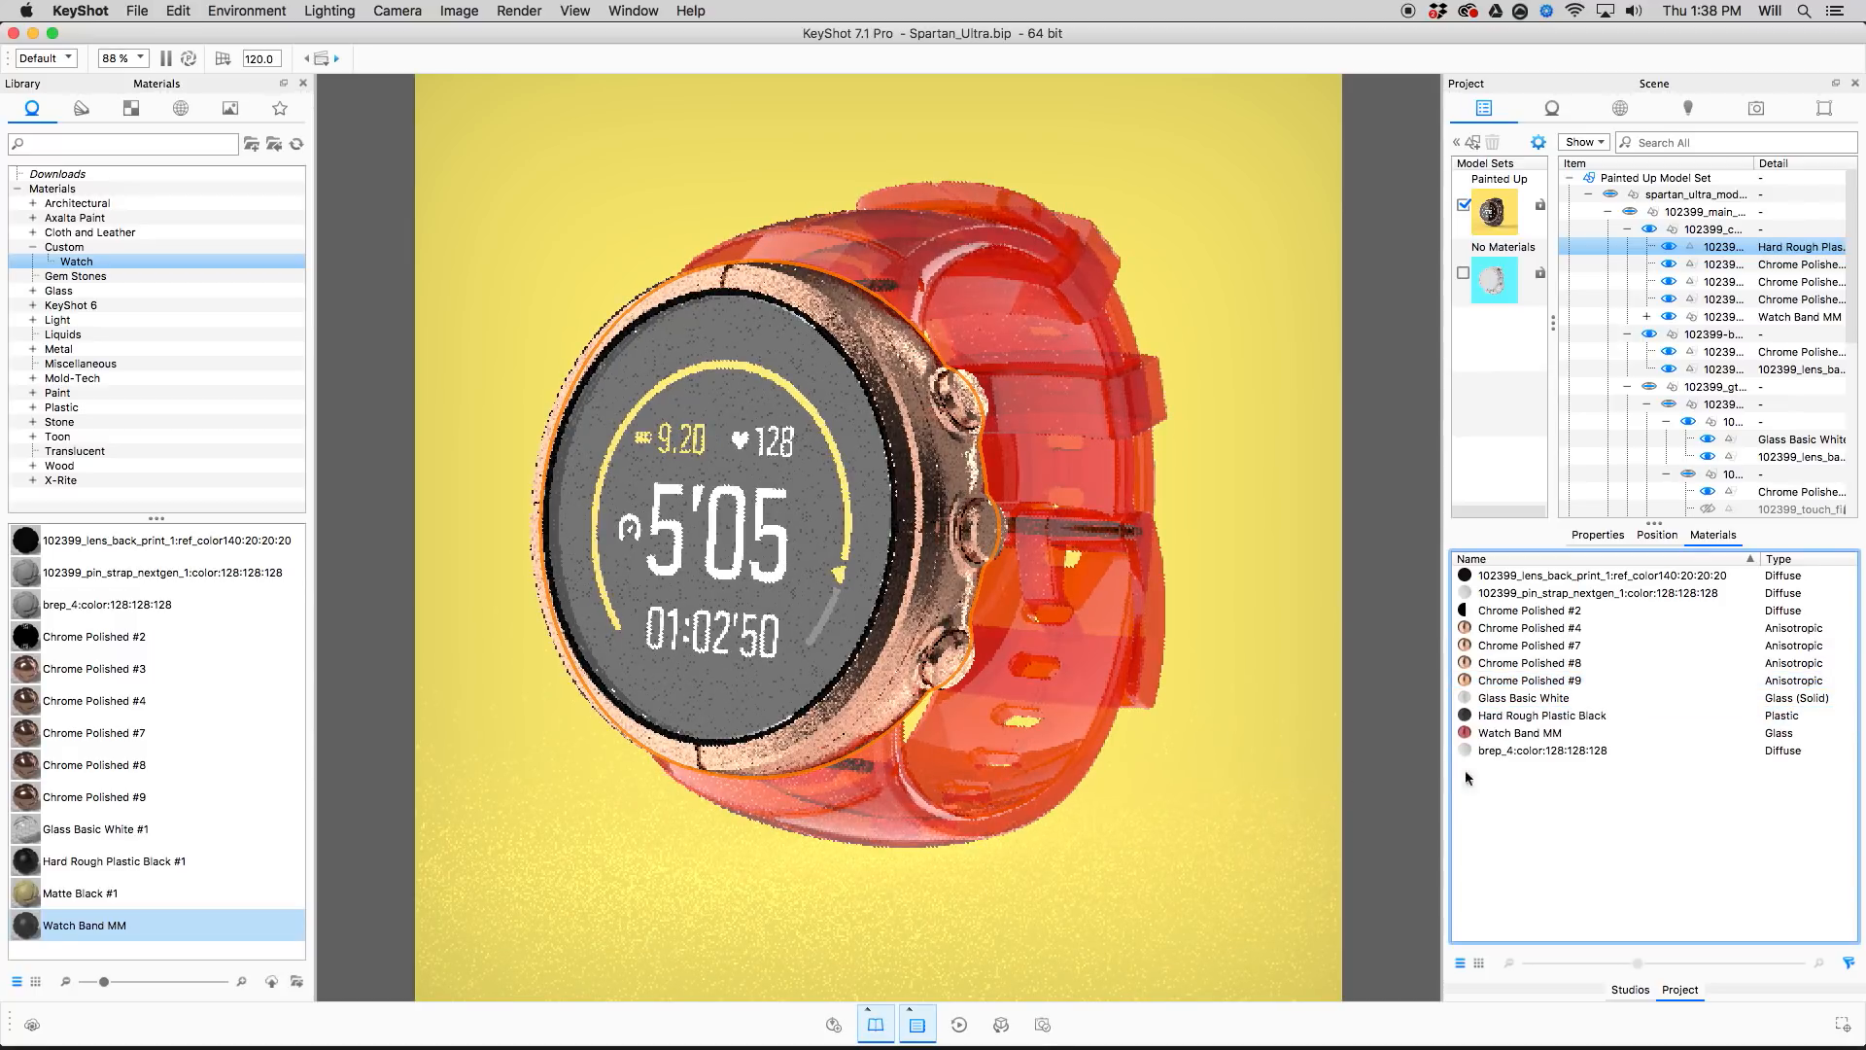
# Link Chrome Polished #9 to Hard Rough Plastic Black, using the black plastic as the source material, and undo the link.
pyautogui.click(1535, 747)
pyautogui.click(1502, 717)
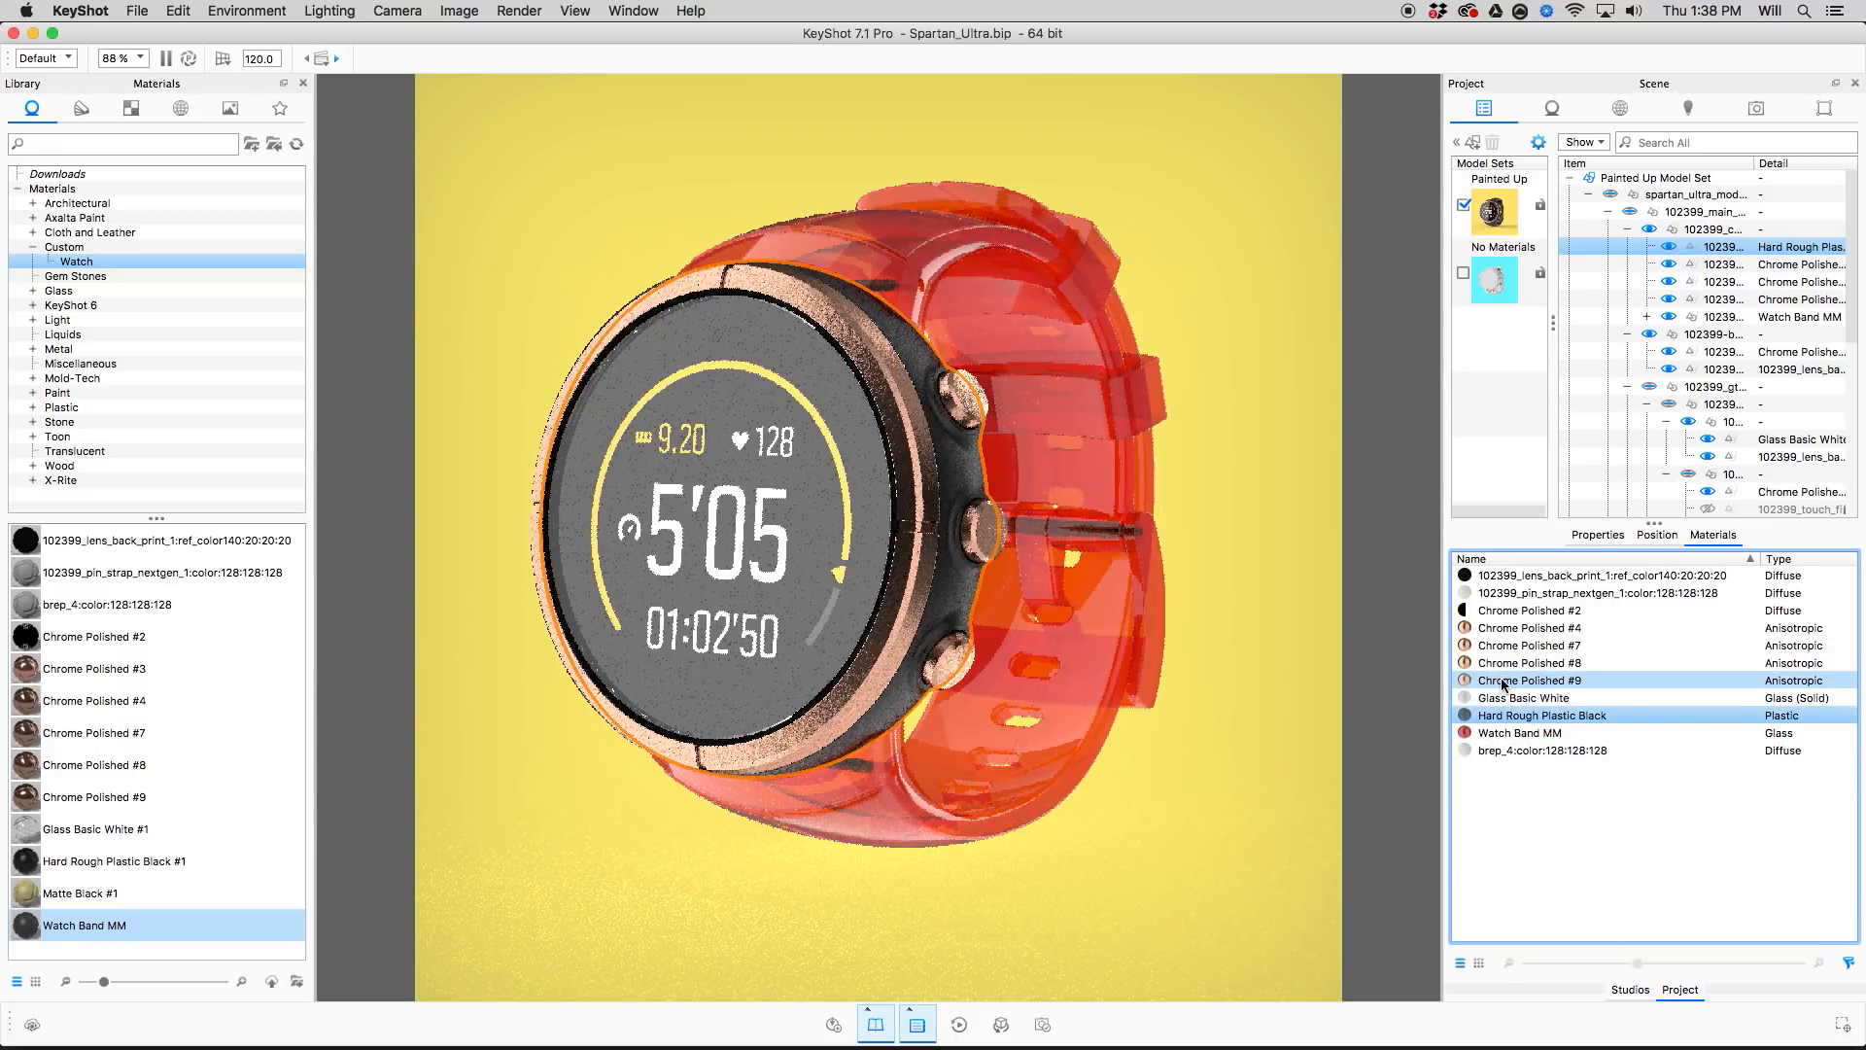
pyautogui.rightClick(1503, 685)
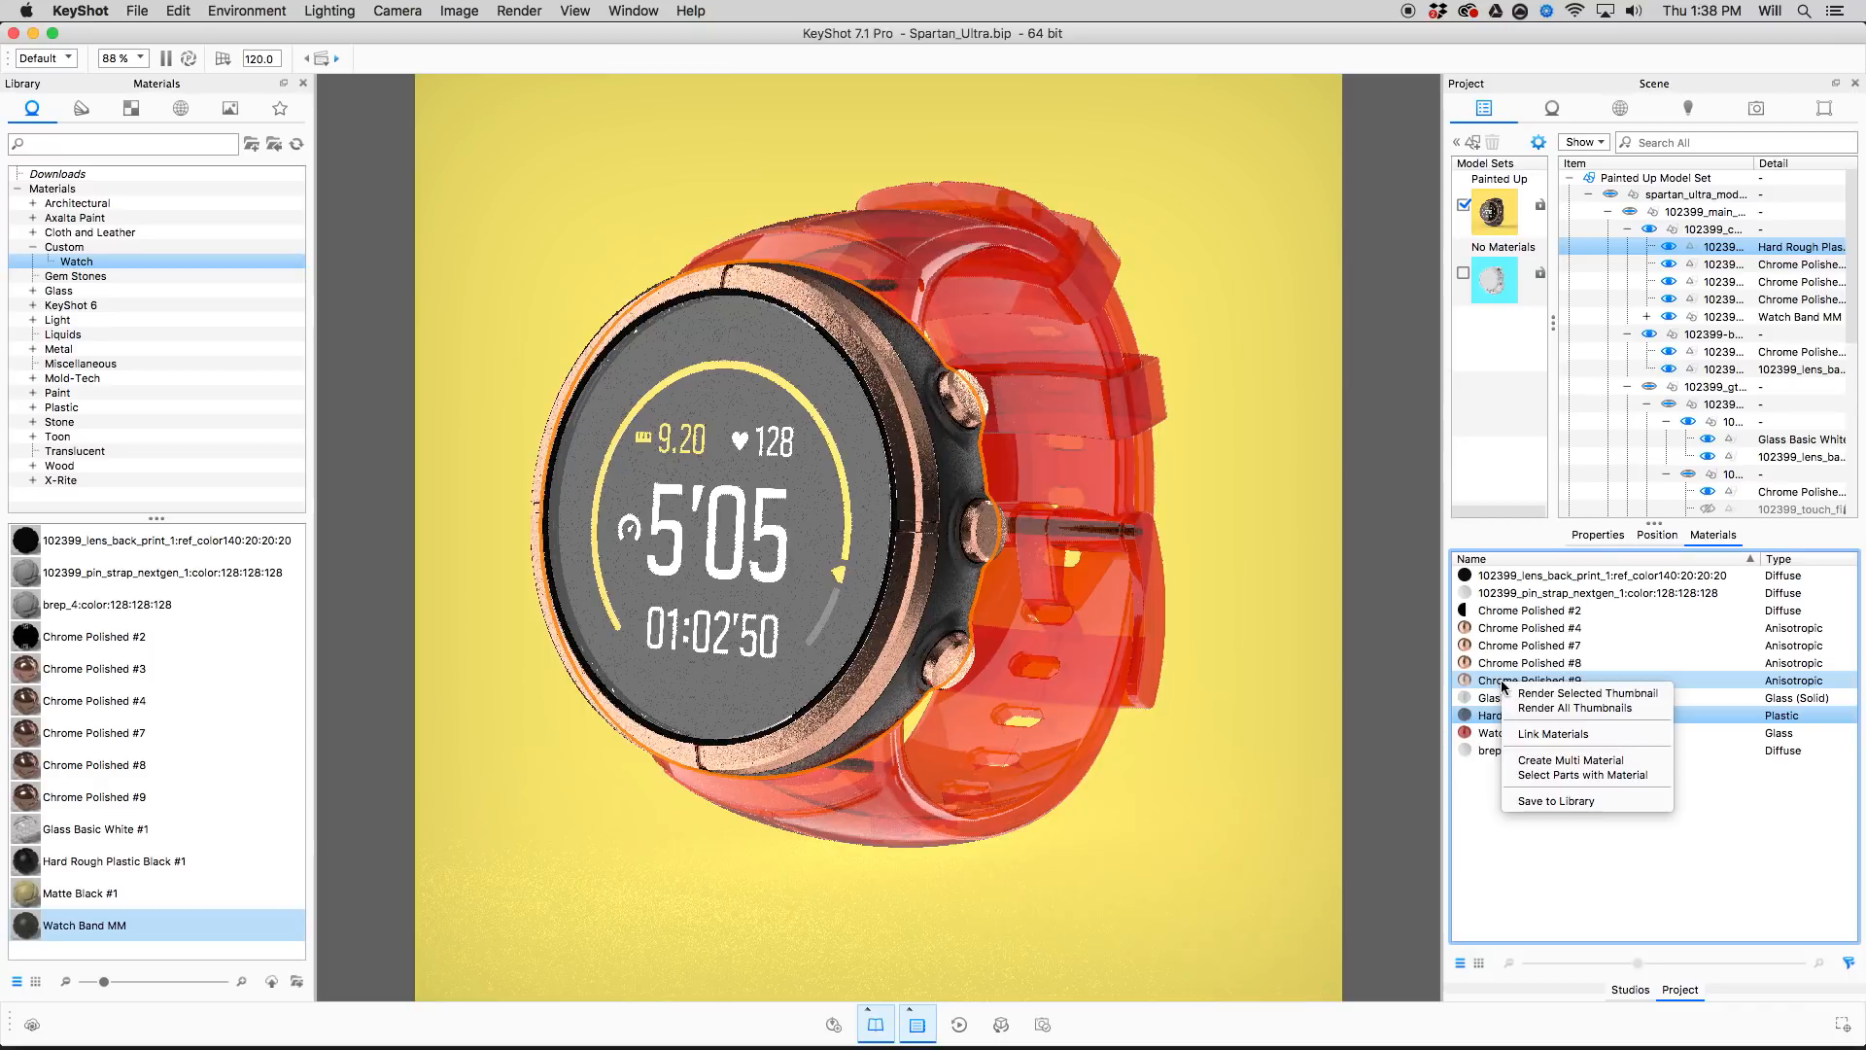
pyautogui.click(1542, 733)
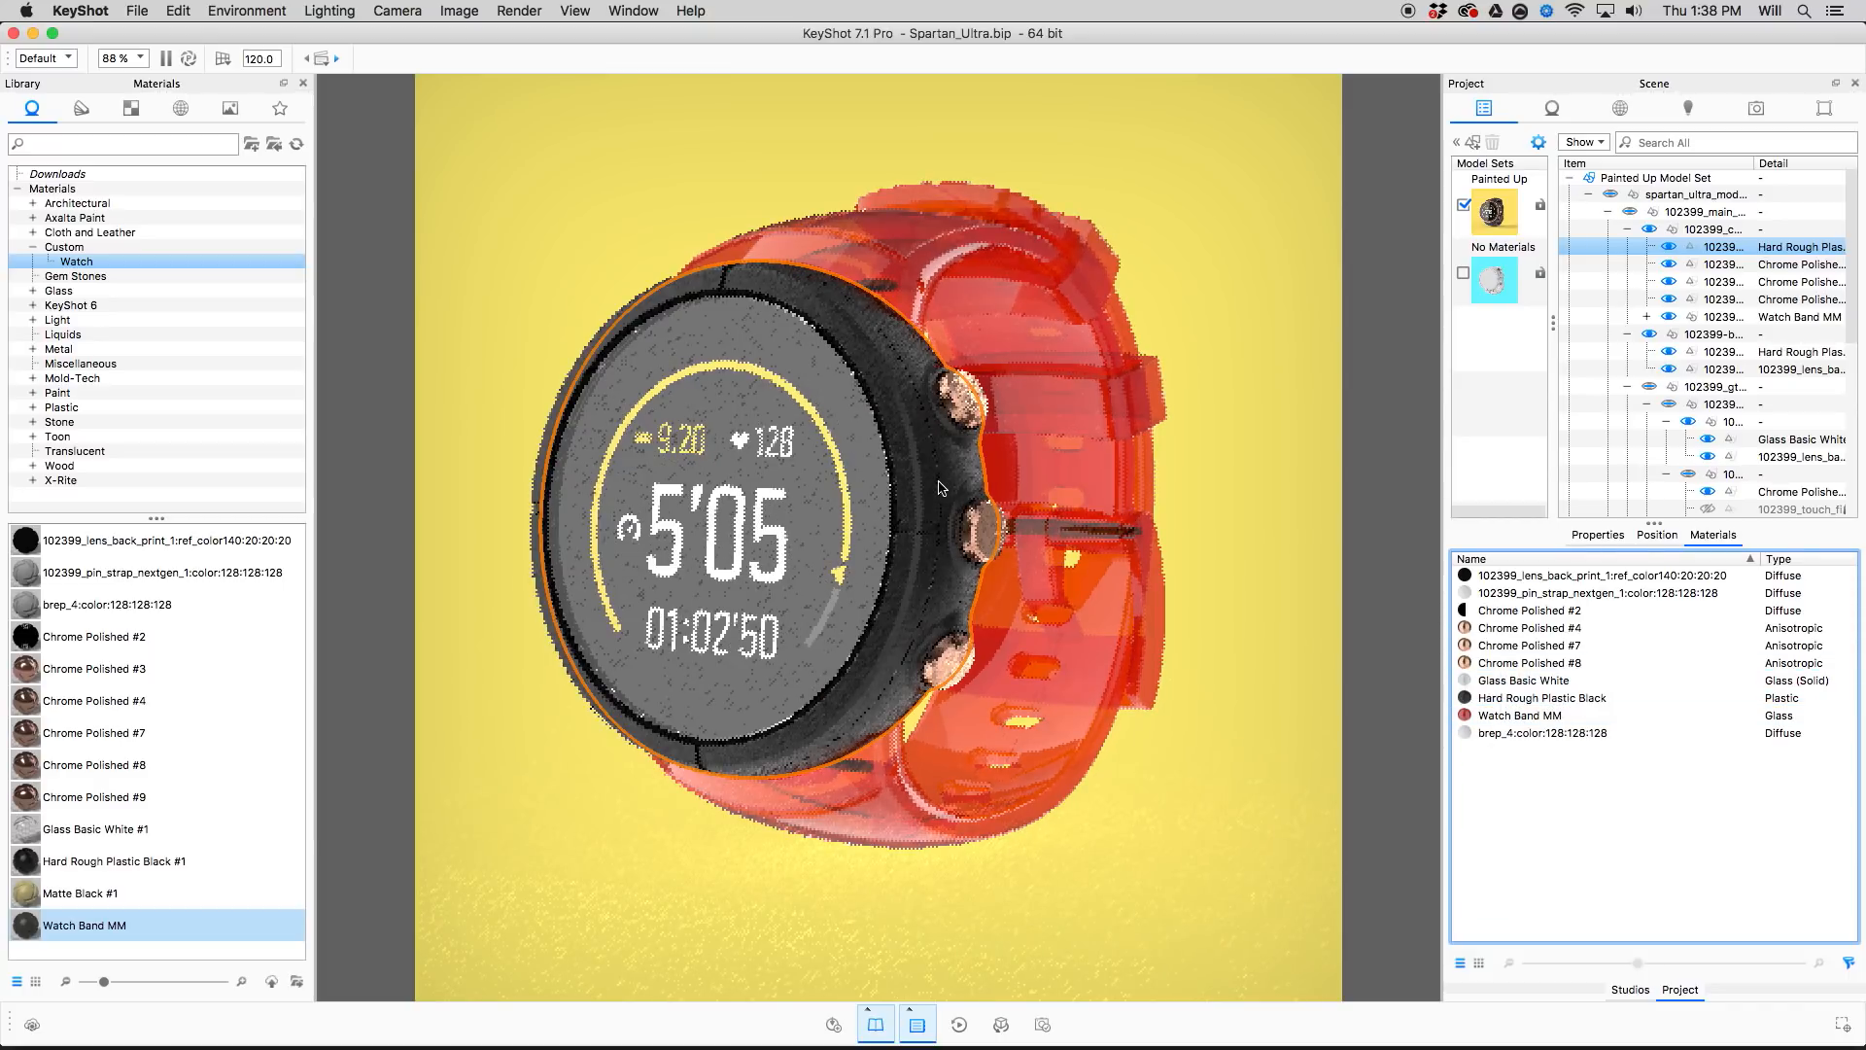
pyautogui.press('super+z')
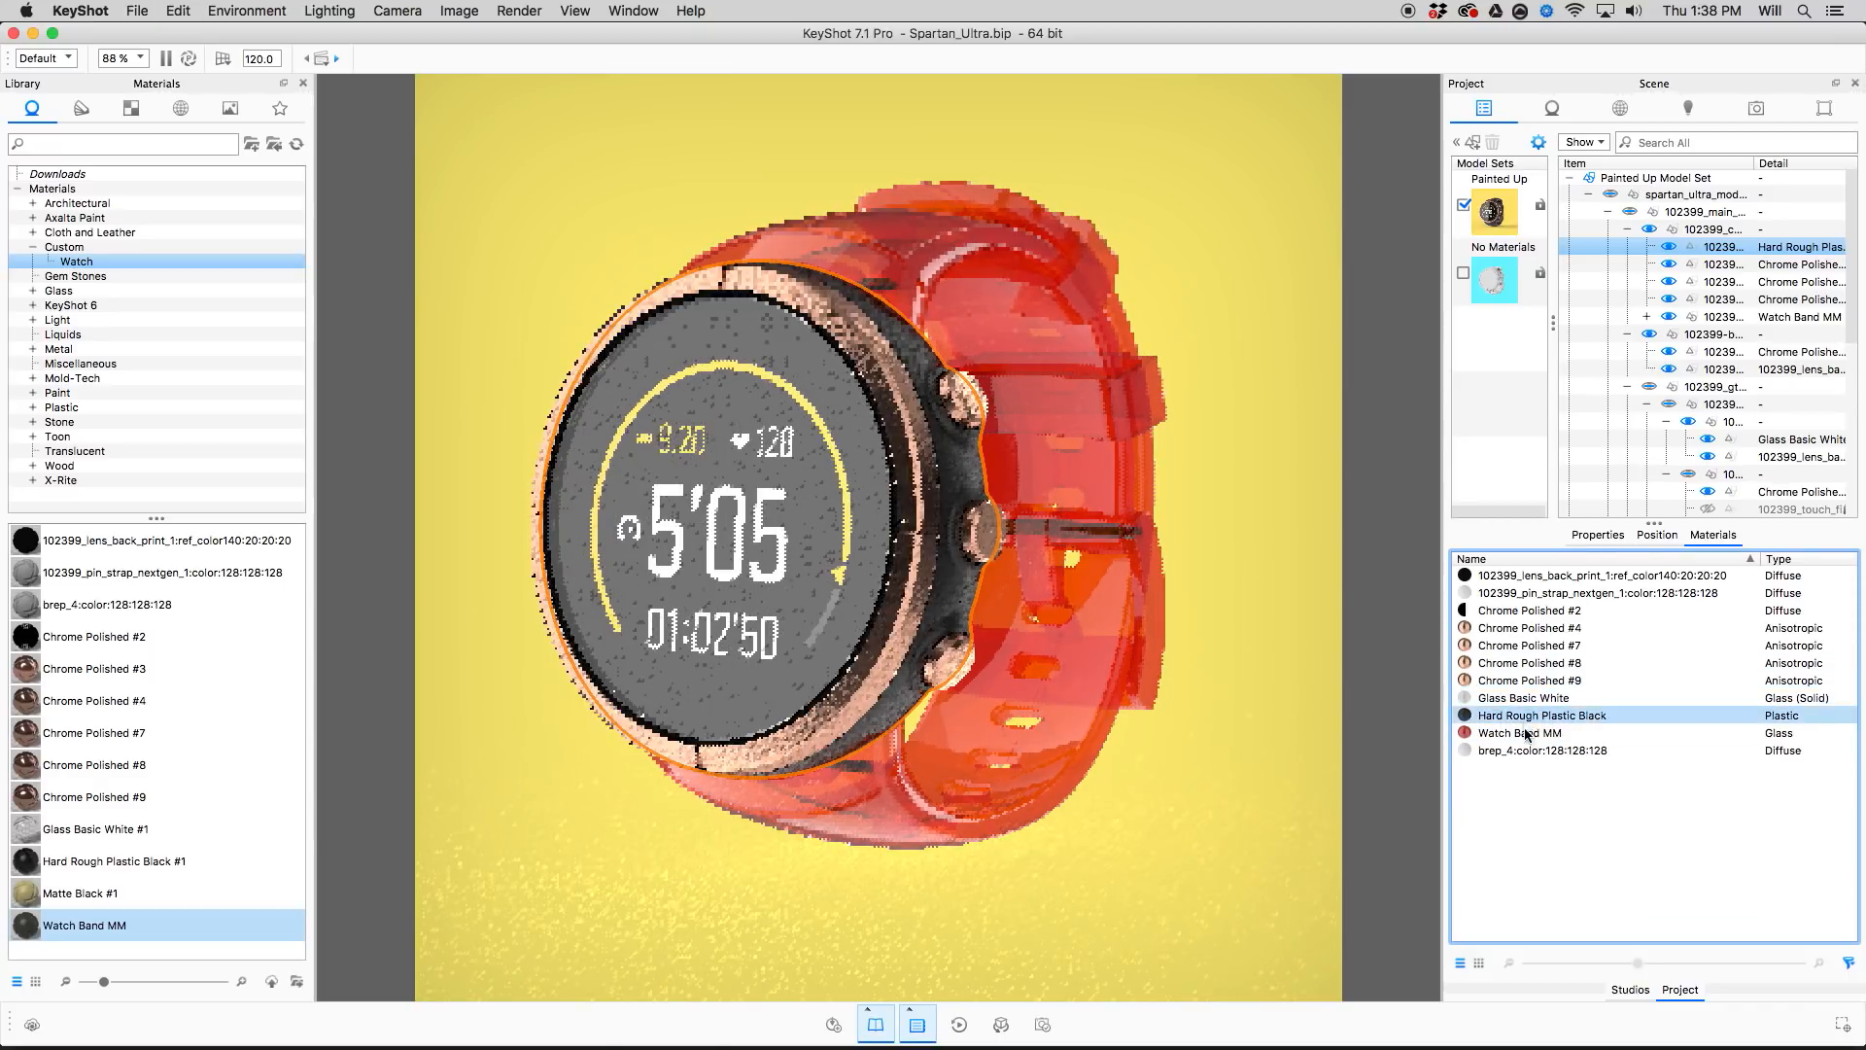
# Check the options offered for Chrome Polished #7 through Hard Rough Plastic Black selected together, and clear the selection.
pyautogui.click(1508, 719)
pyautogui.keyDown('super'); pyautogui.click(1545, 752); pyautogui.keyUp('super')
pyautogui.keyDown('super'); pyautogui.click(1515, 666); pyautogui.keyUp('super')
pyautogui.click(1511, 646)
pyautogui.keyDown('shift'); pyautogui.click(1511, 715); pyautogui.keyUp('shift')
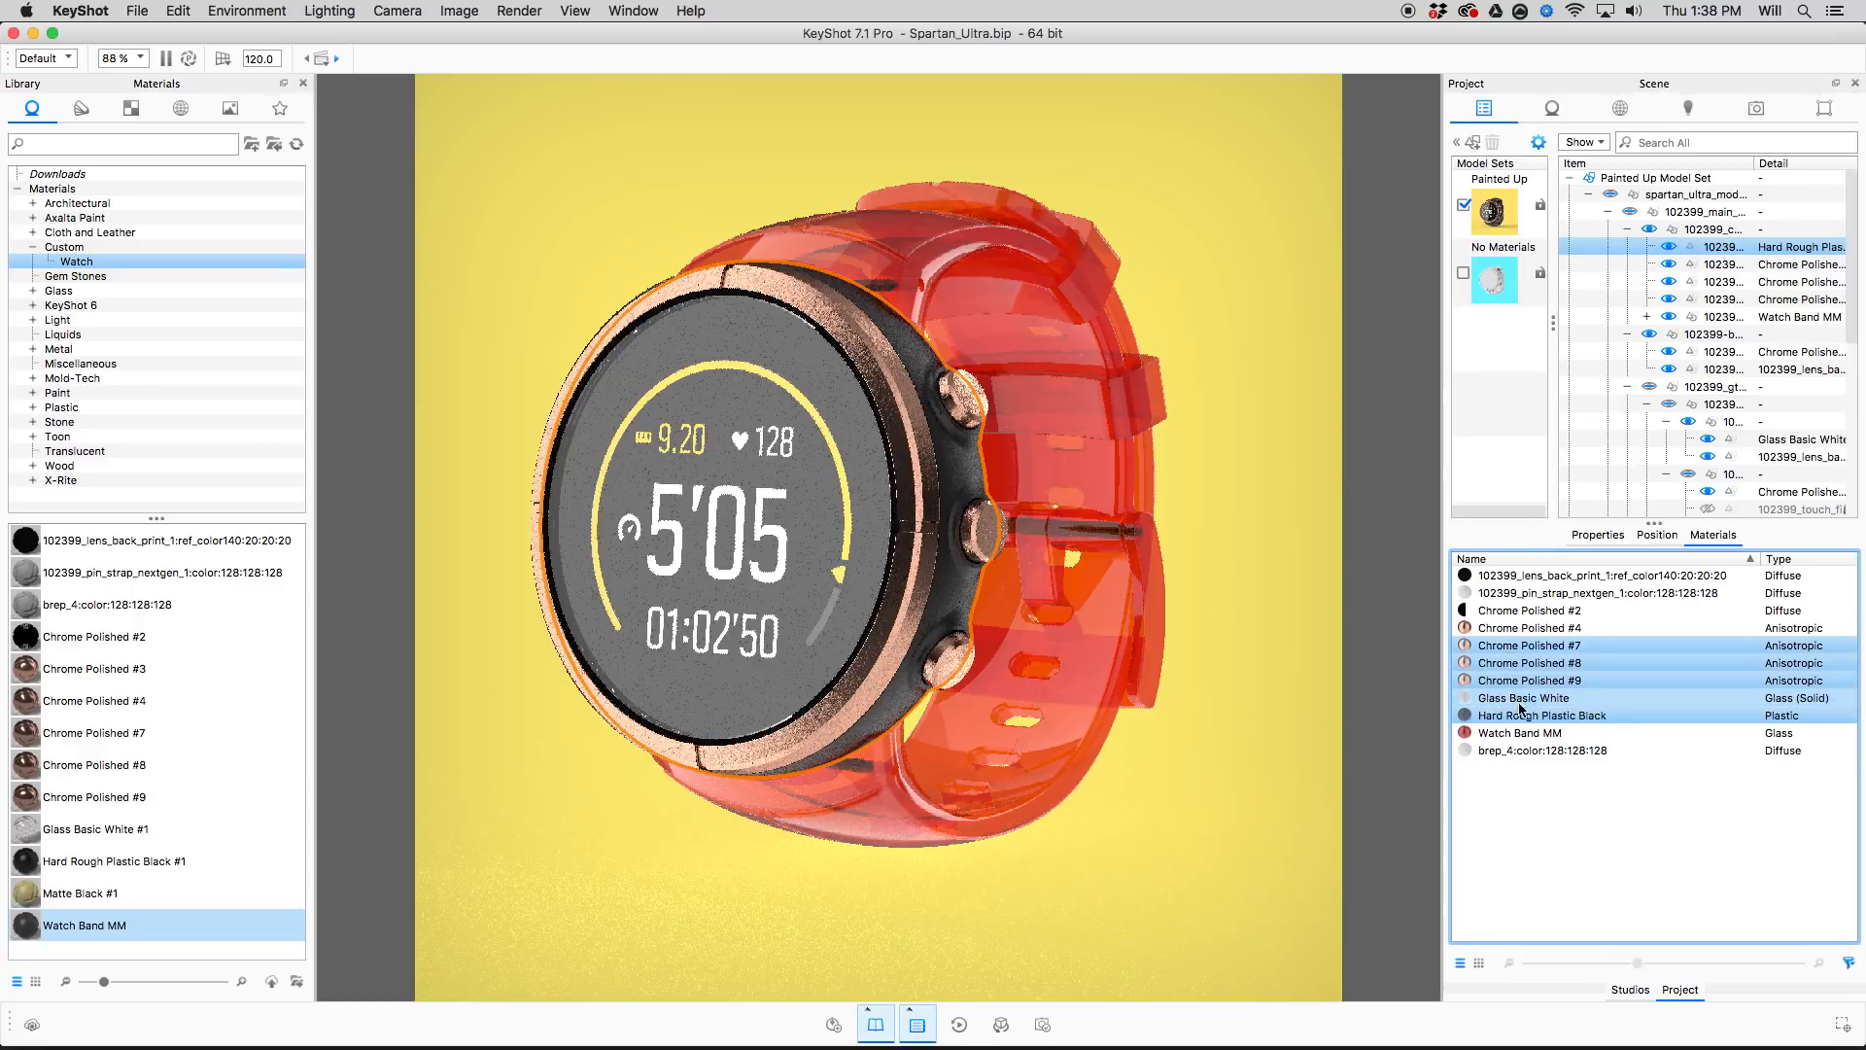
pyautogui.rightClick(1518, 673)
pyautogui.click(1530, 819)
pyautogui.click(1479, 778)
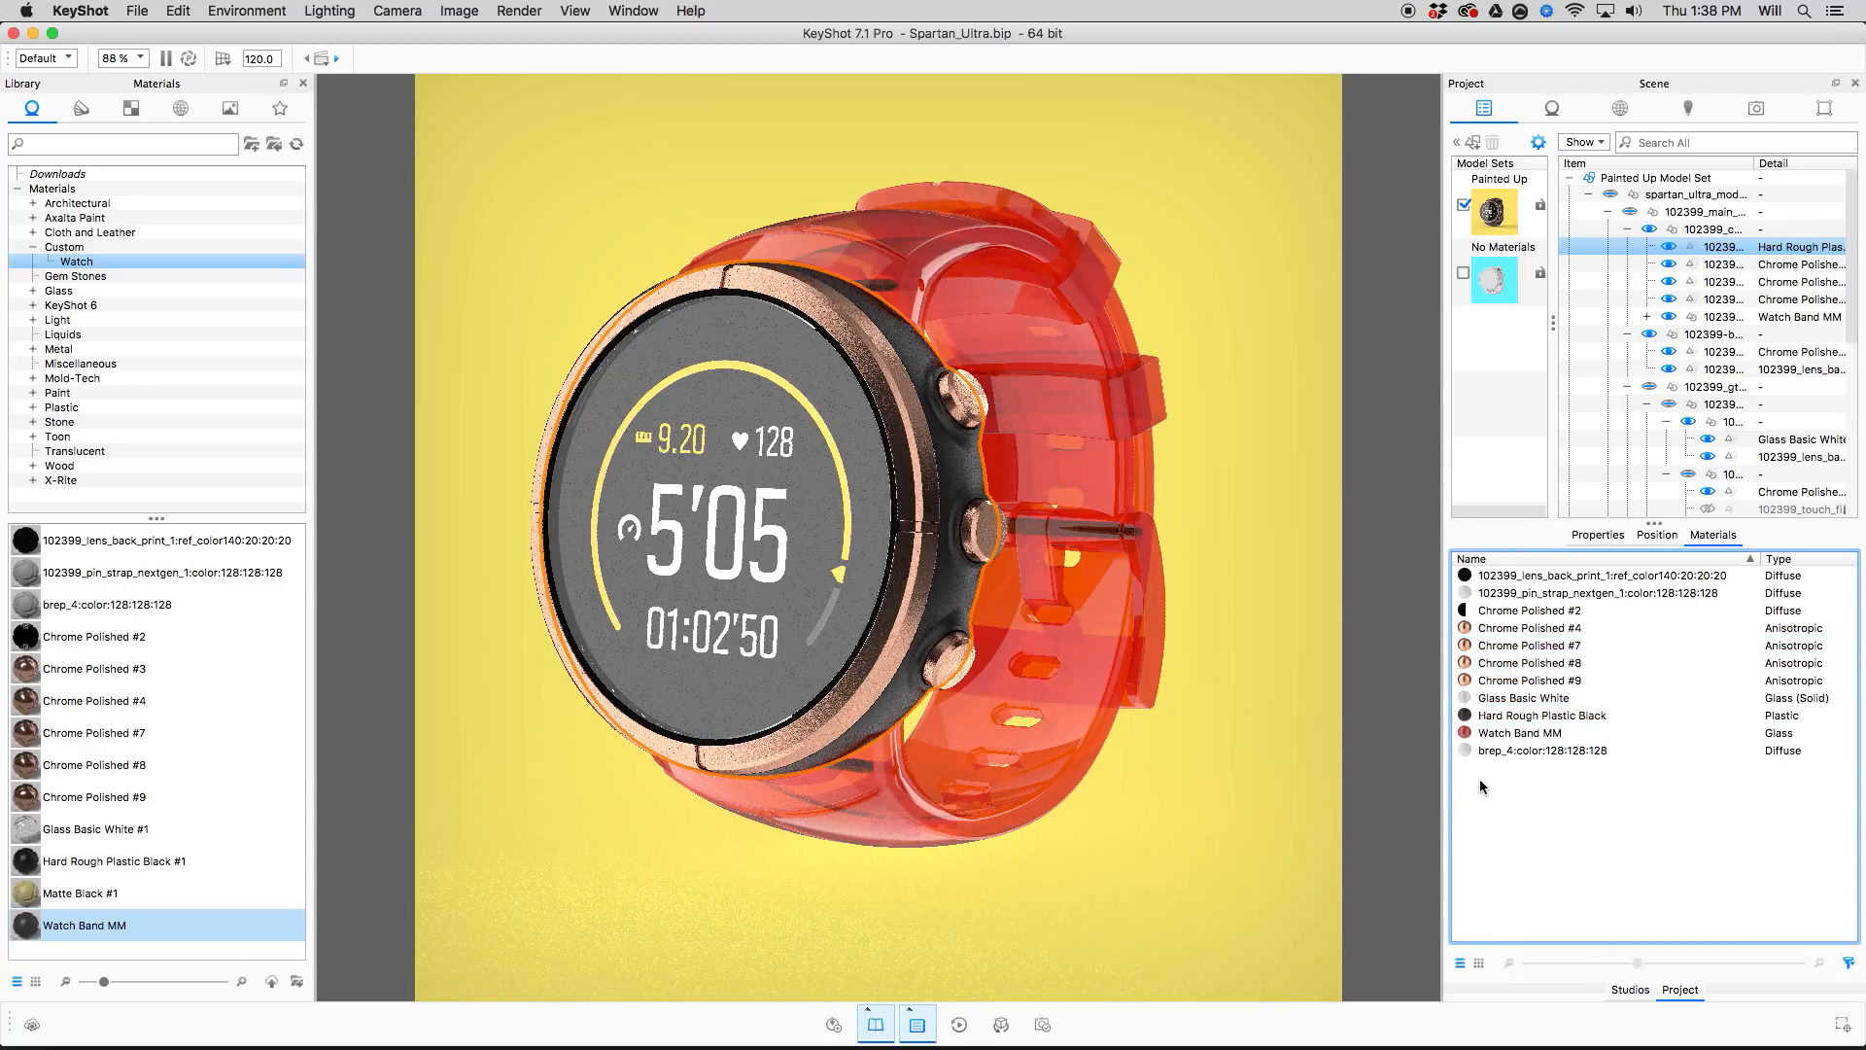
pyautogui.click(1232, 695)
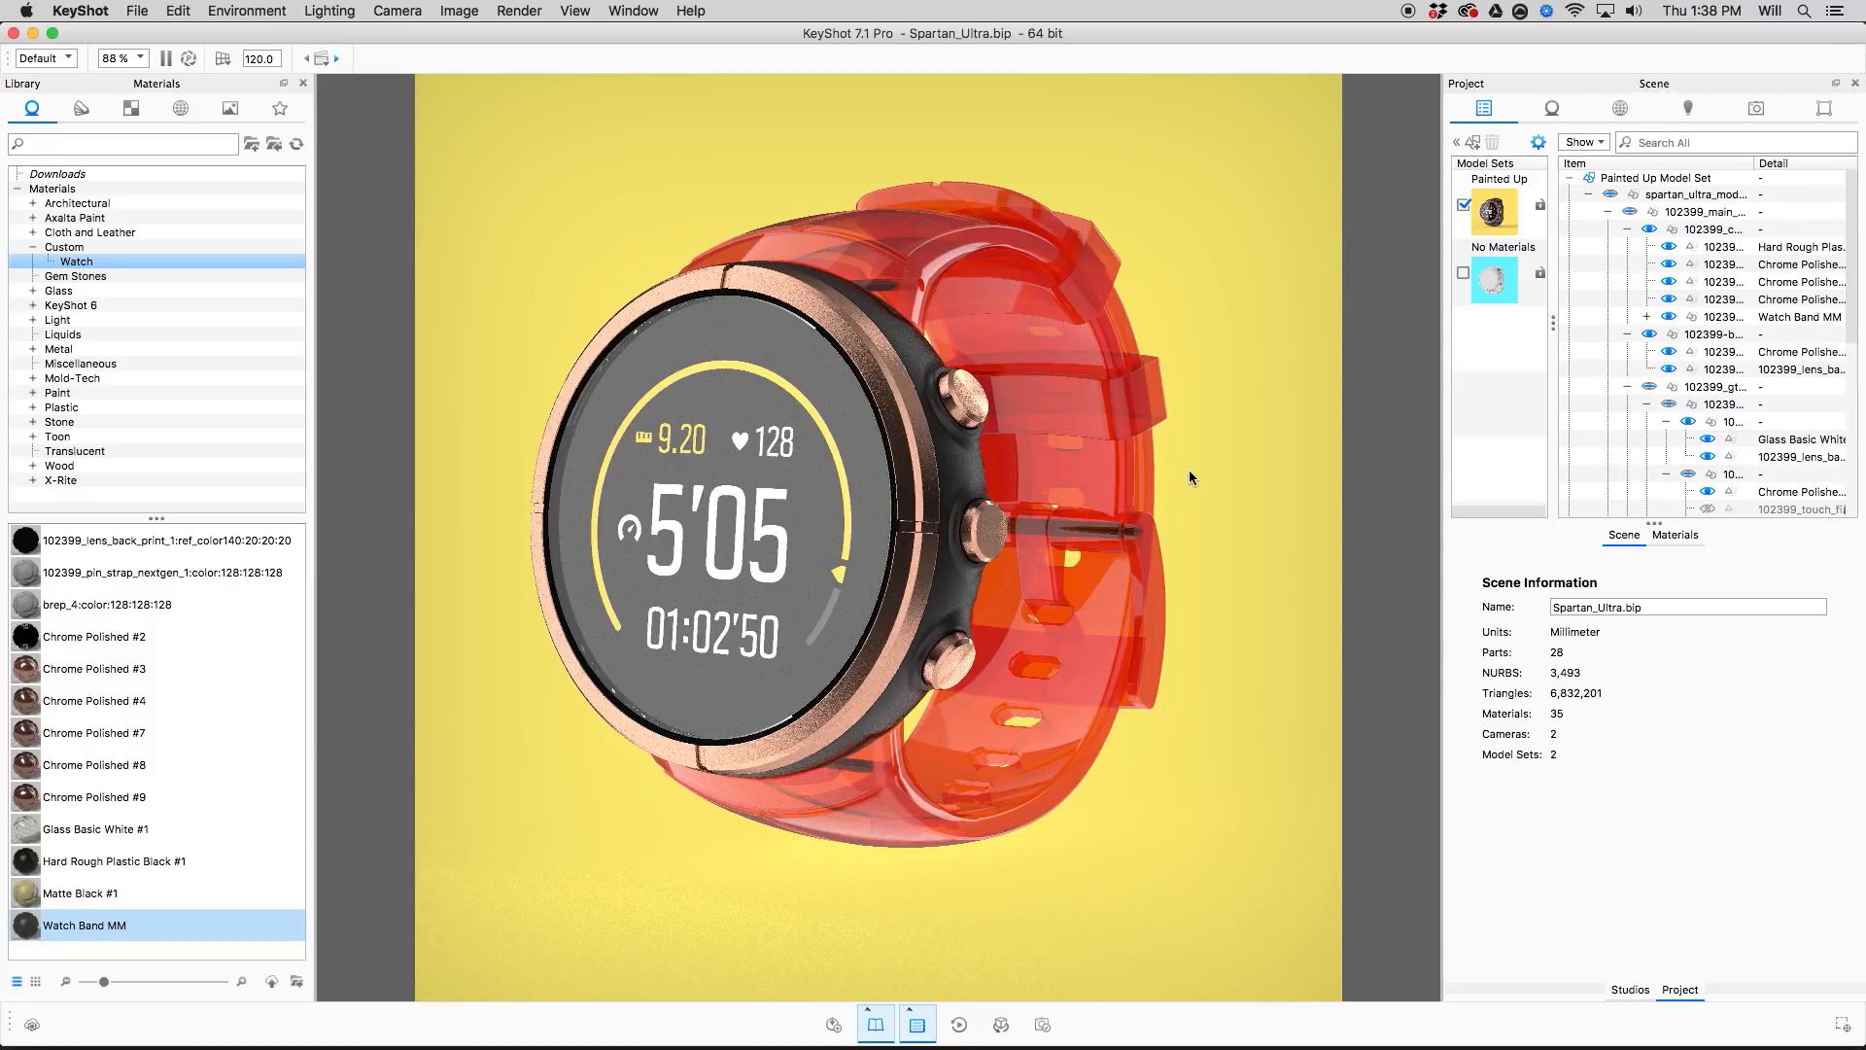
pyautogui.hotkey('ctrl', 'Right')
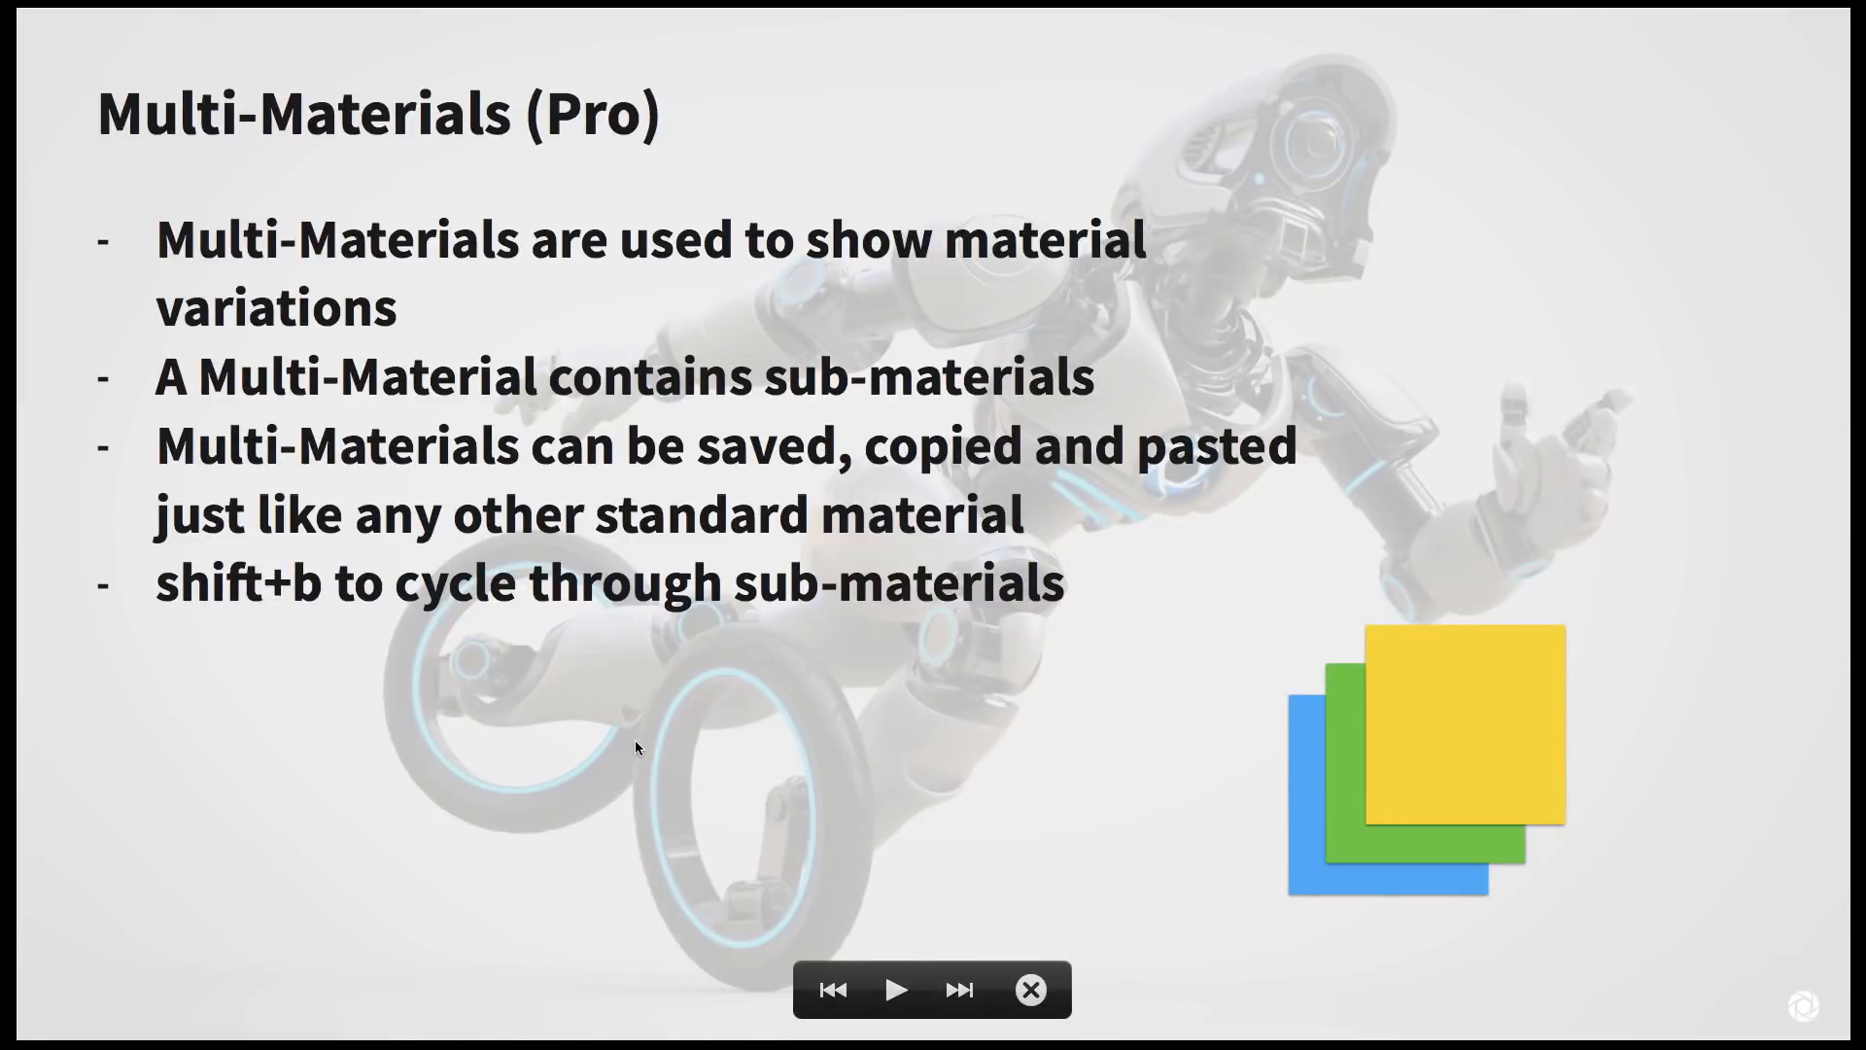
pyautogui.press('Right')
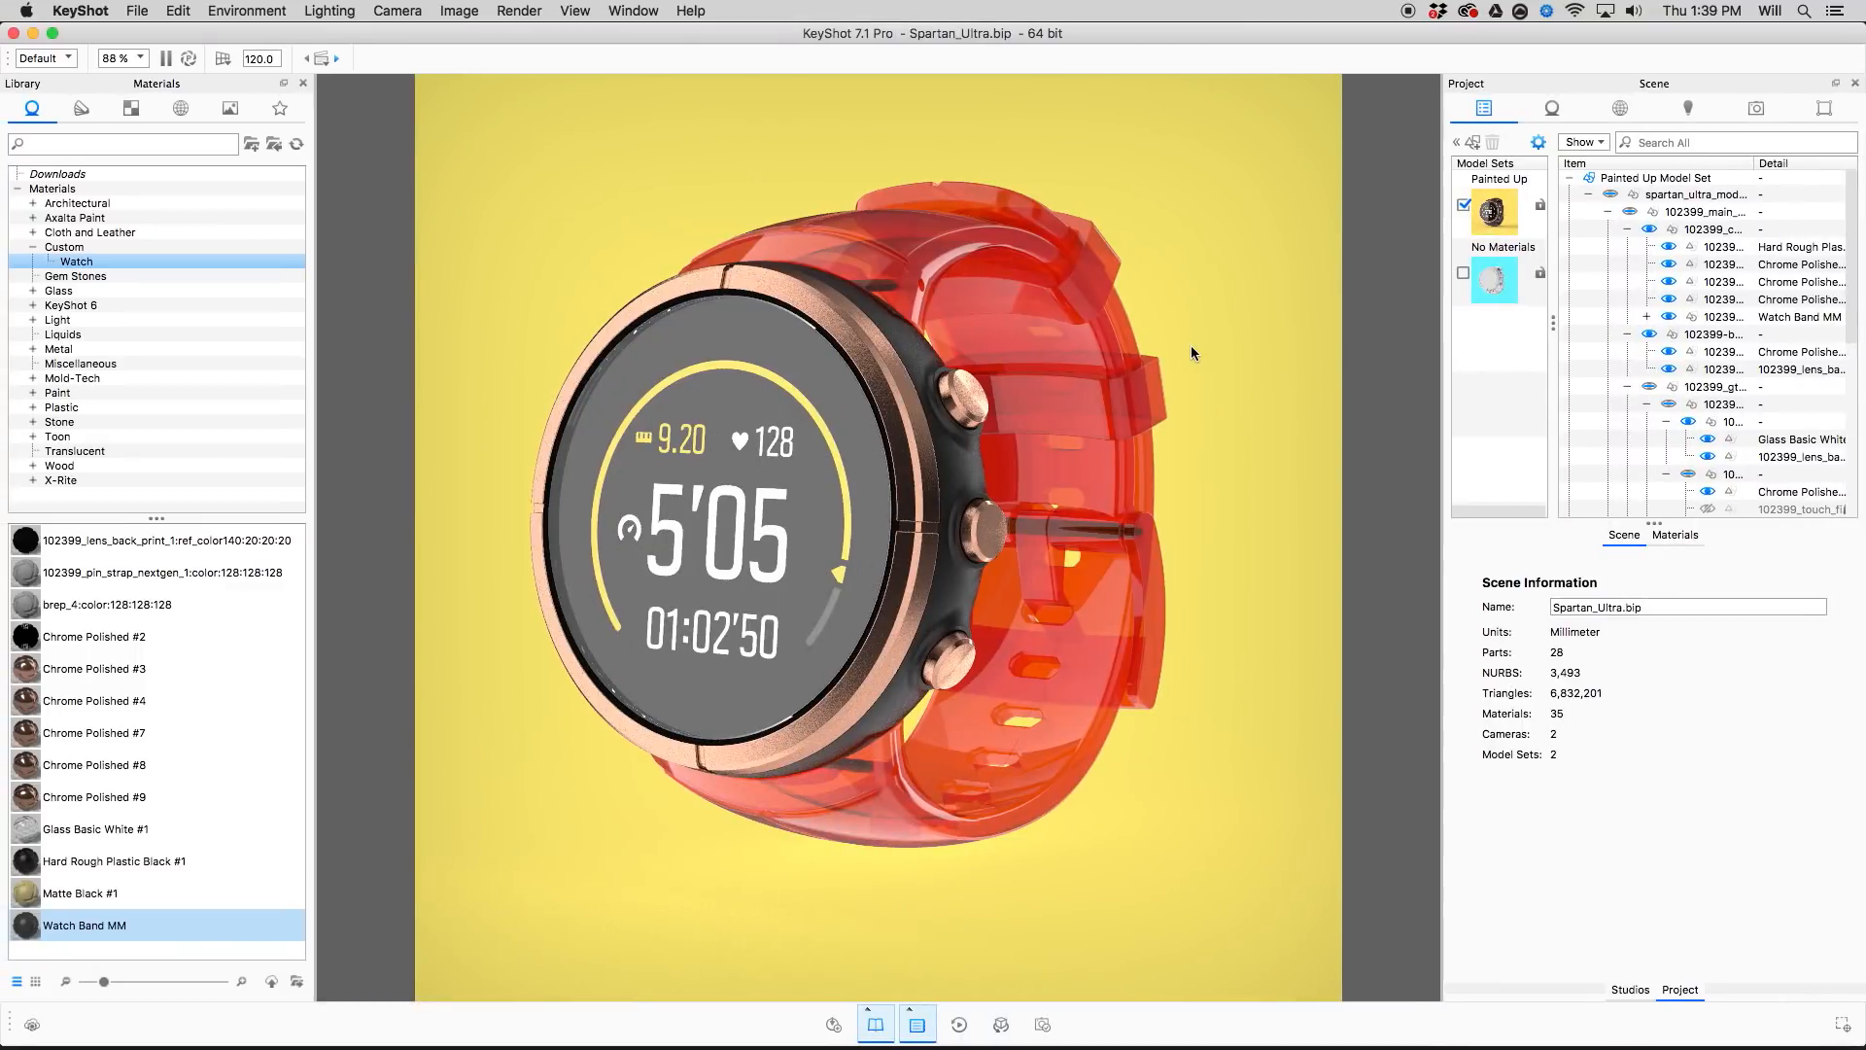
# Start a new model set from Painted Up that includes only the 102399-bezel-assy-multisport_as assembly.
pyautogui.click(1489, 239)
pyautogui.click(1487, 212)
pyautogui.click(1488, 192)
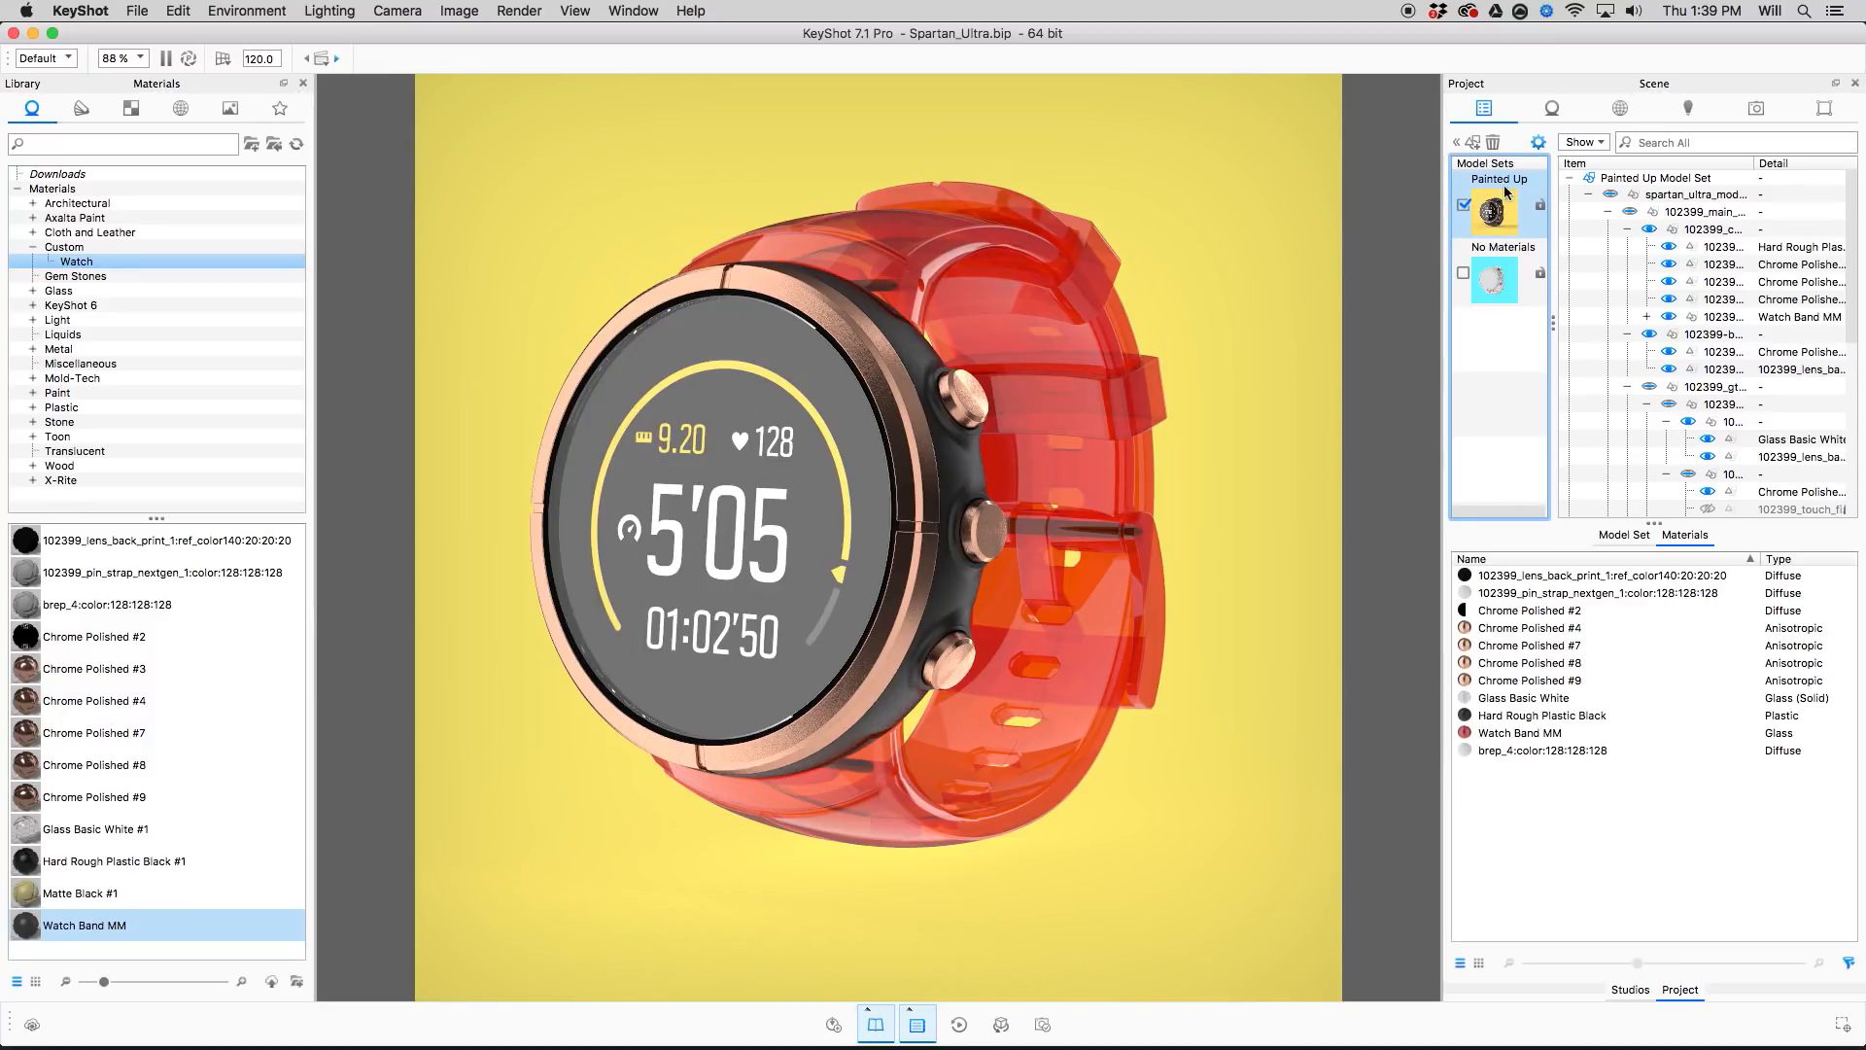
pyautogui.click(1472, 142)
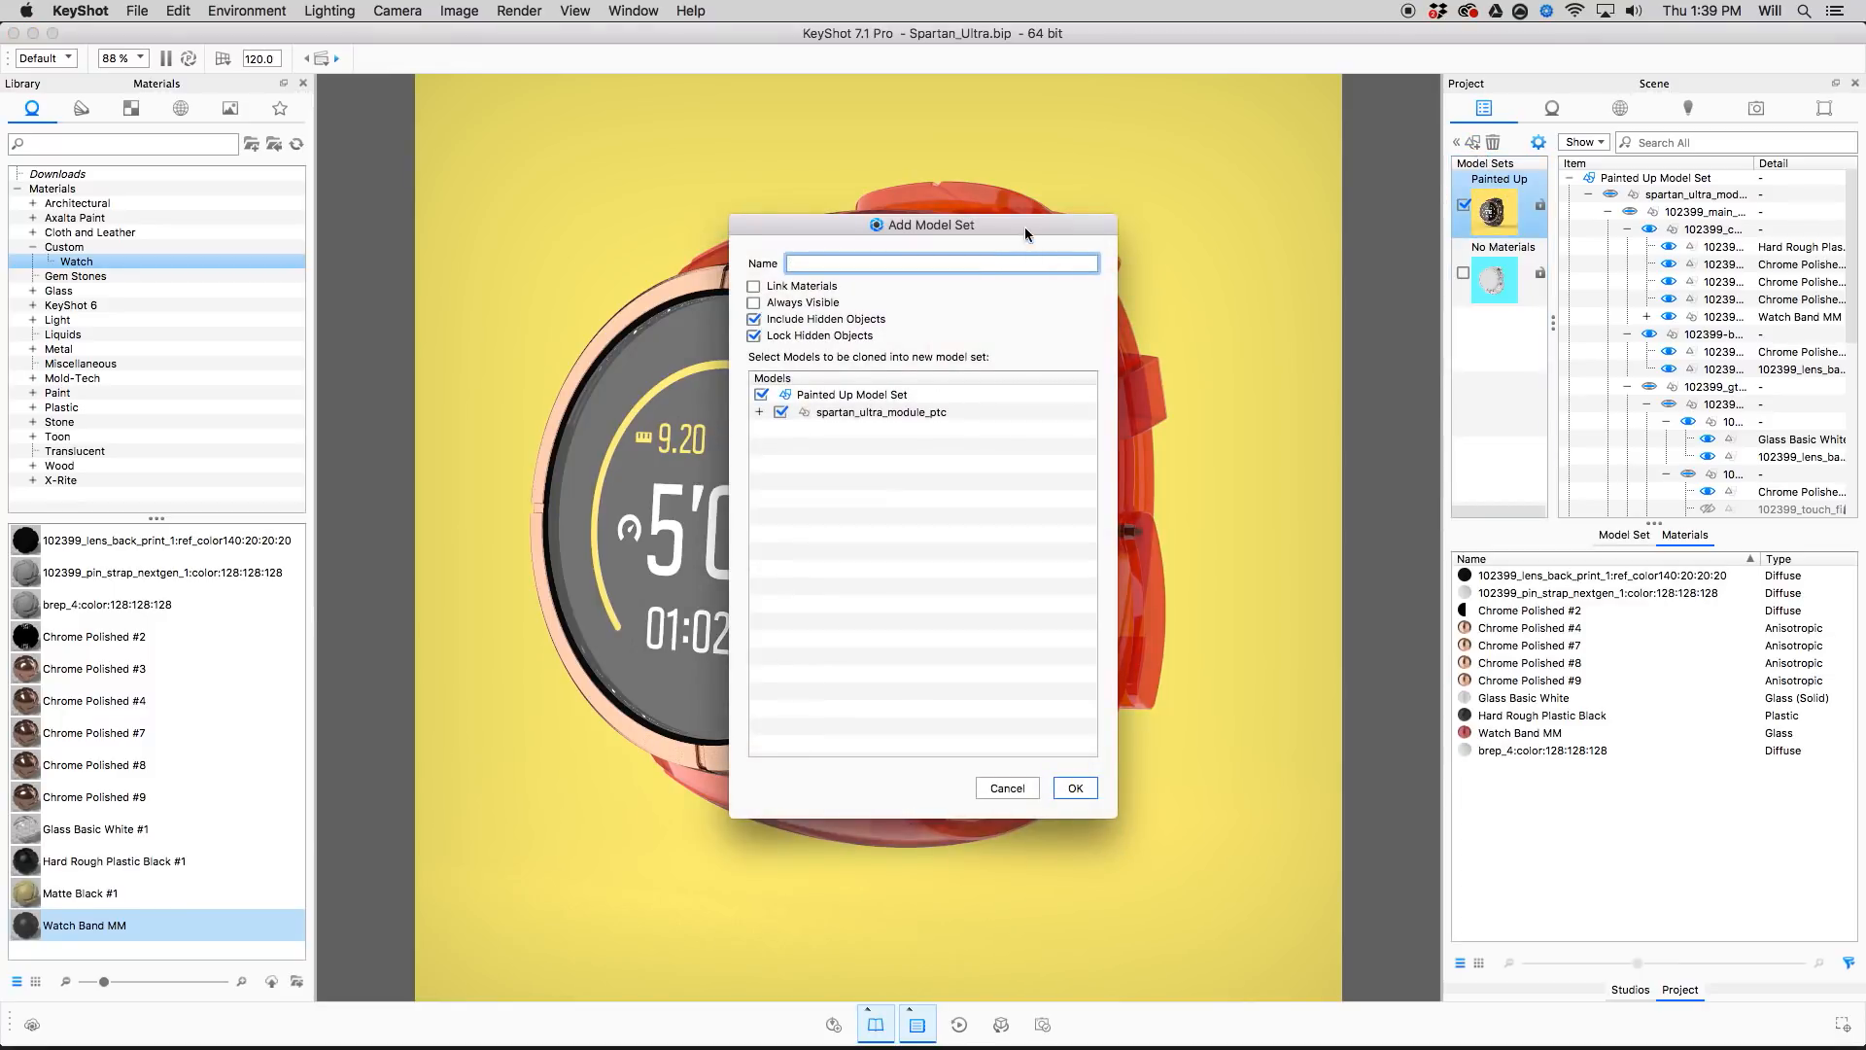
pyautogui.moveTo(1023, 227); pyautogui.dragTo(1365, 262)
pyautogui.click(1102, 449)
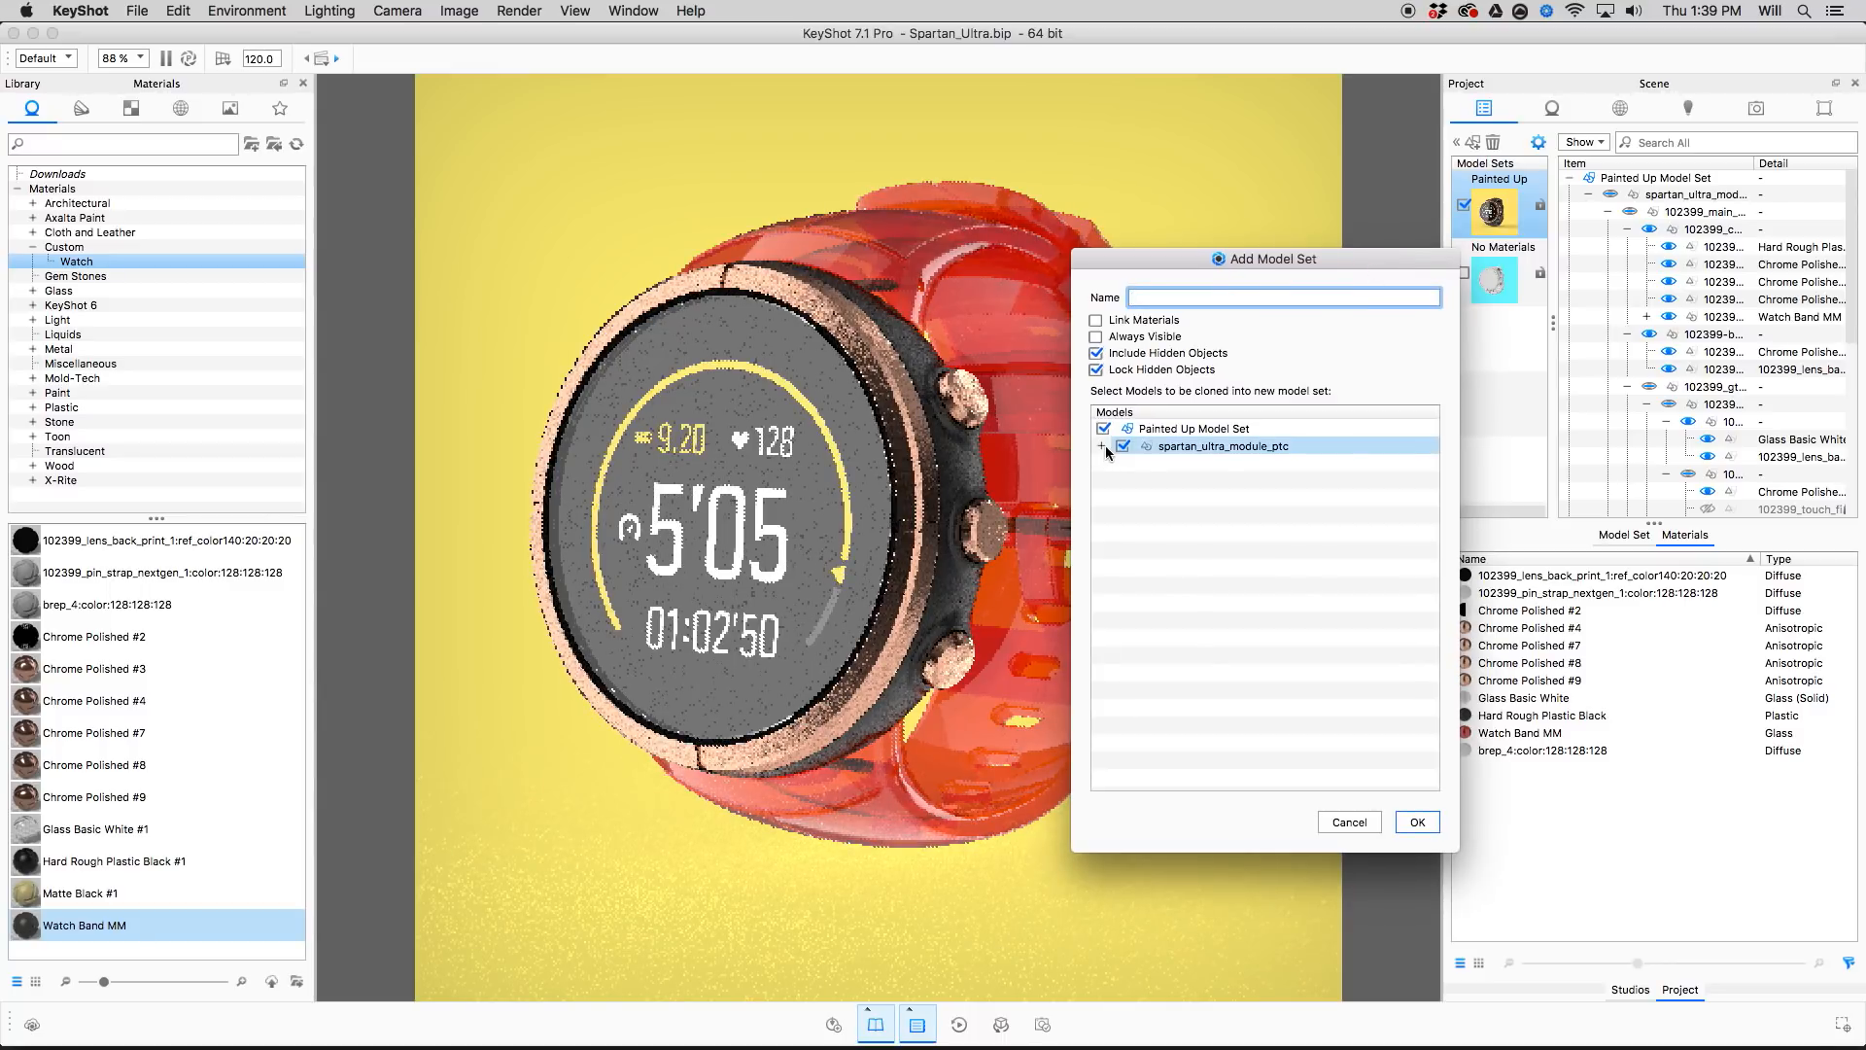
pyautogui.click(1102, 447)
pyautogui.click(1125, 482)
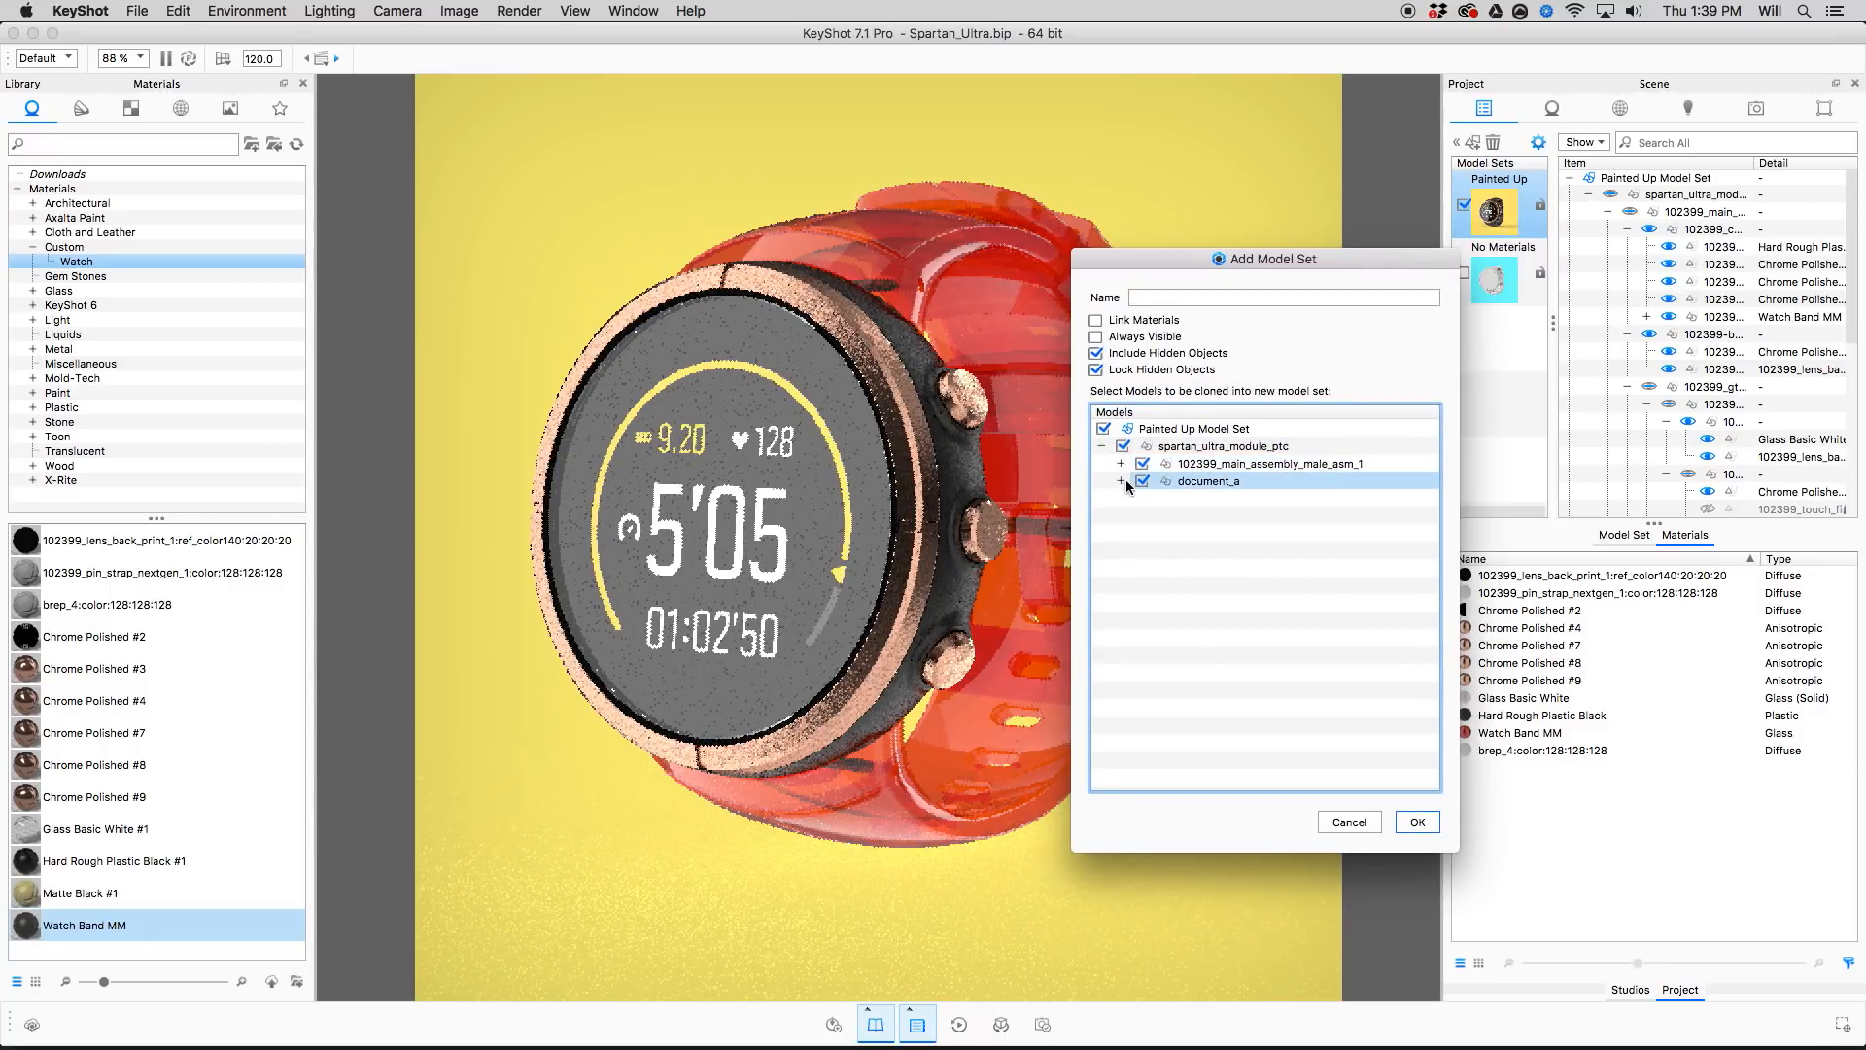
pyautogui.keyDown('shift'); pyautogui.click(1152, 465); pyautogui.keyUp('shift')
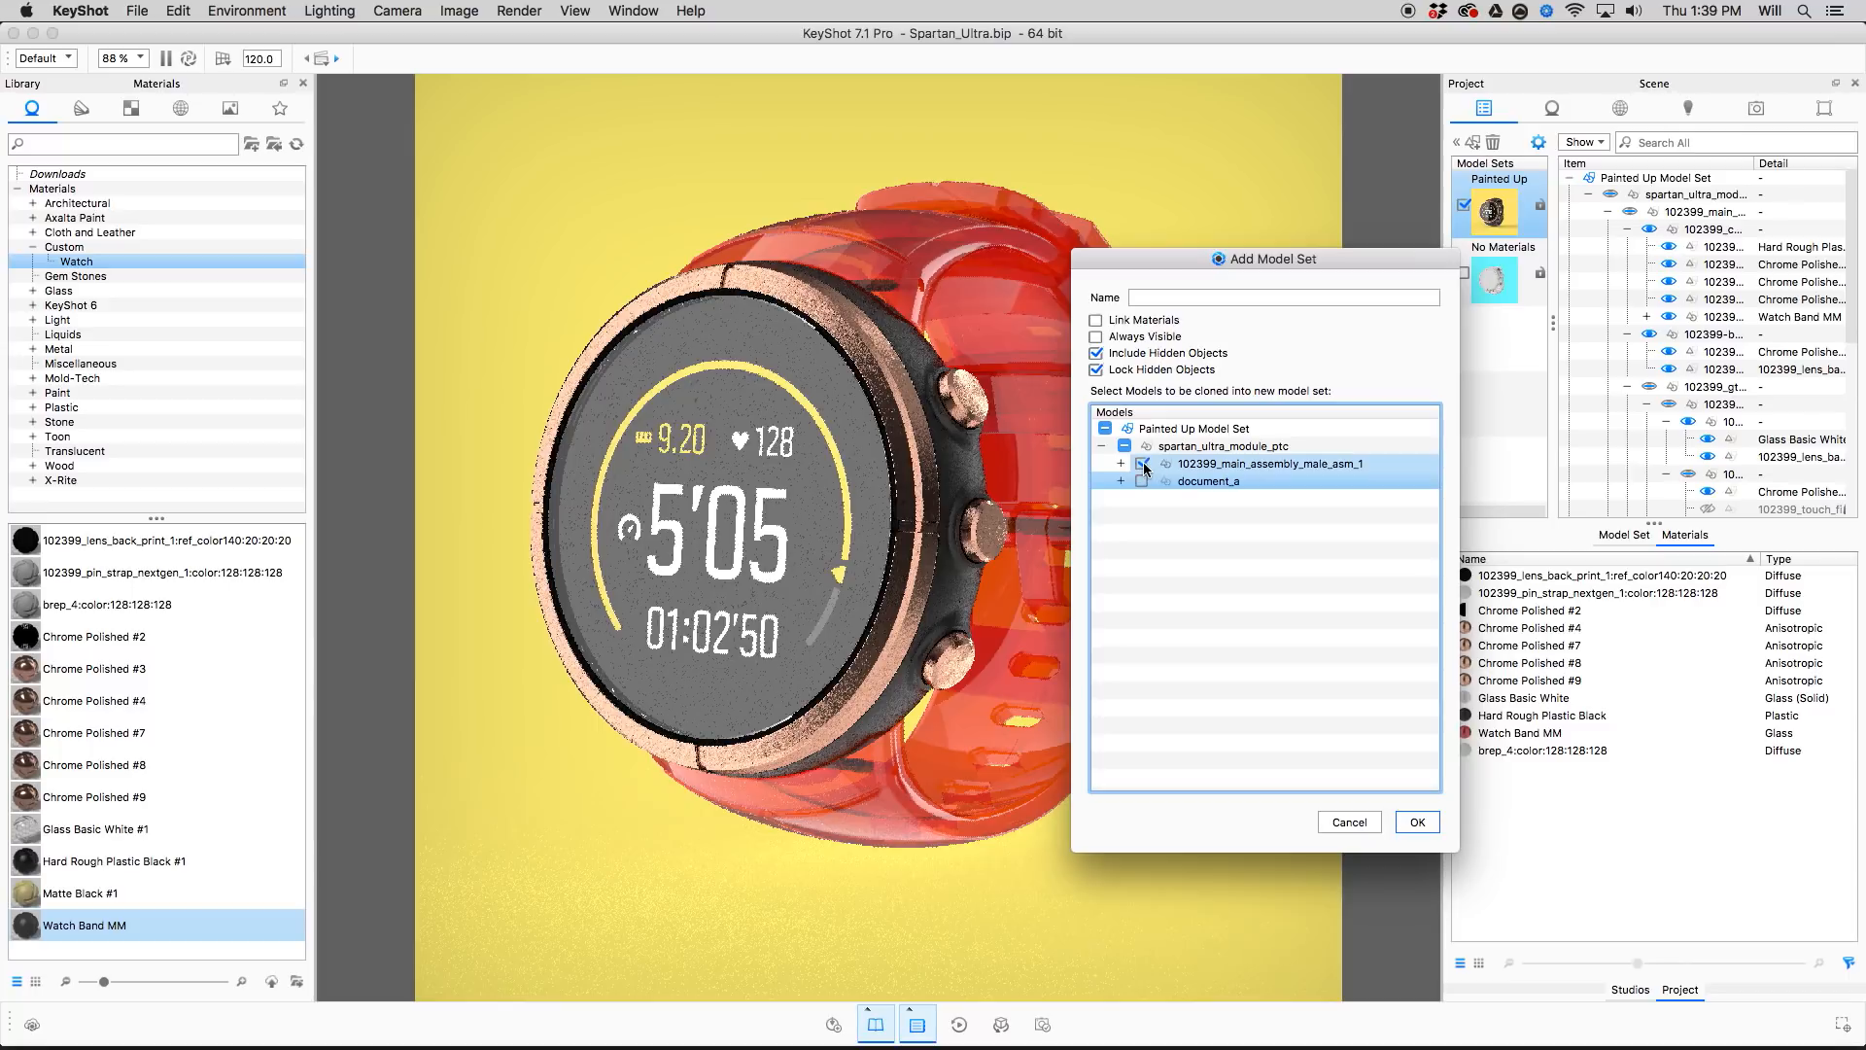
pyautogui.click(1143, 465)
pyautogui.click(1120, 430)
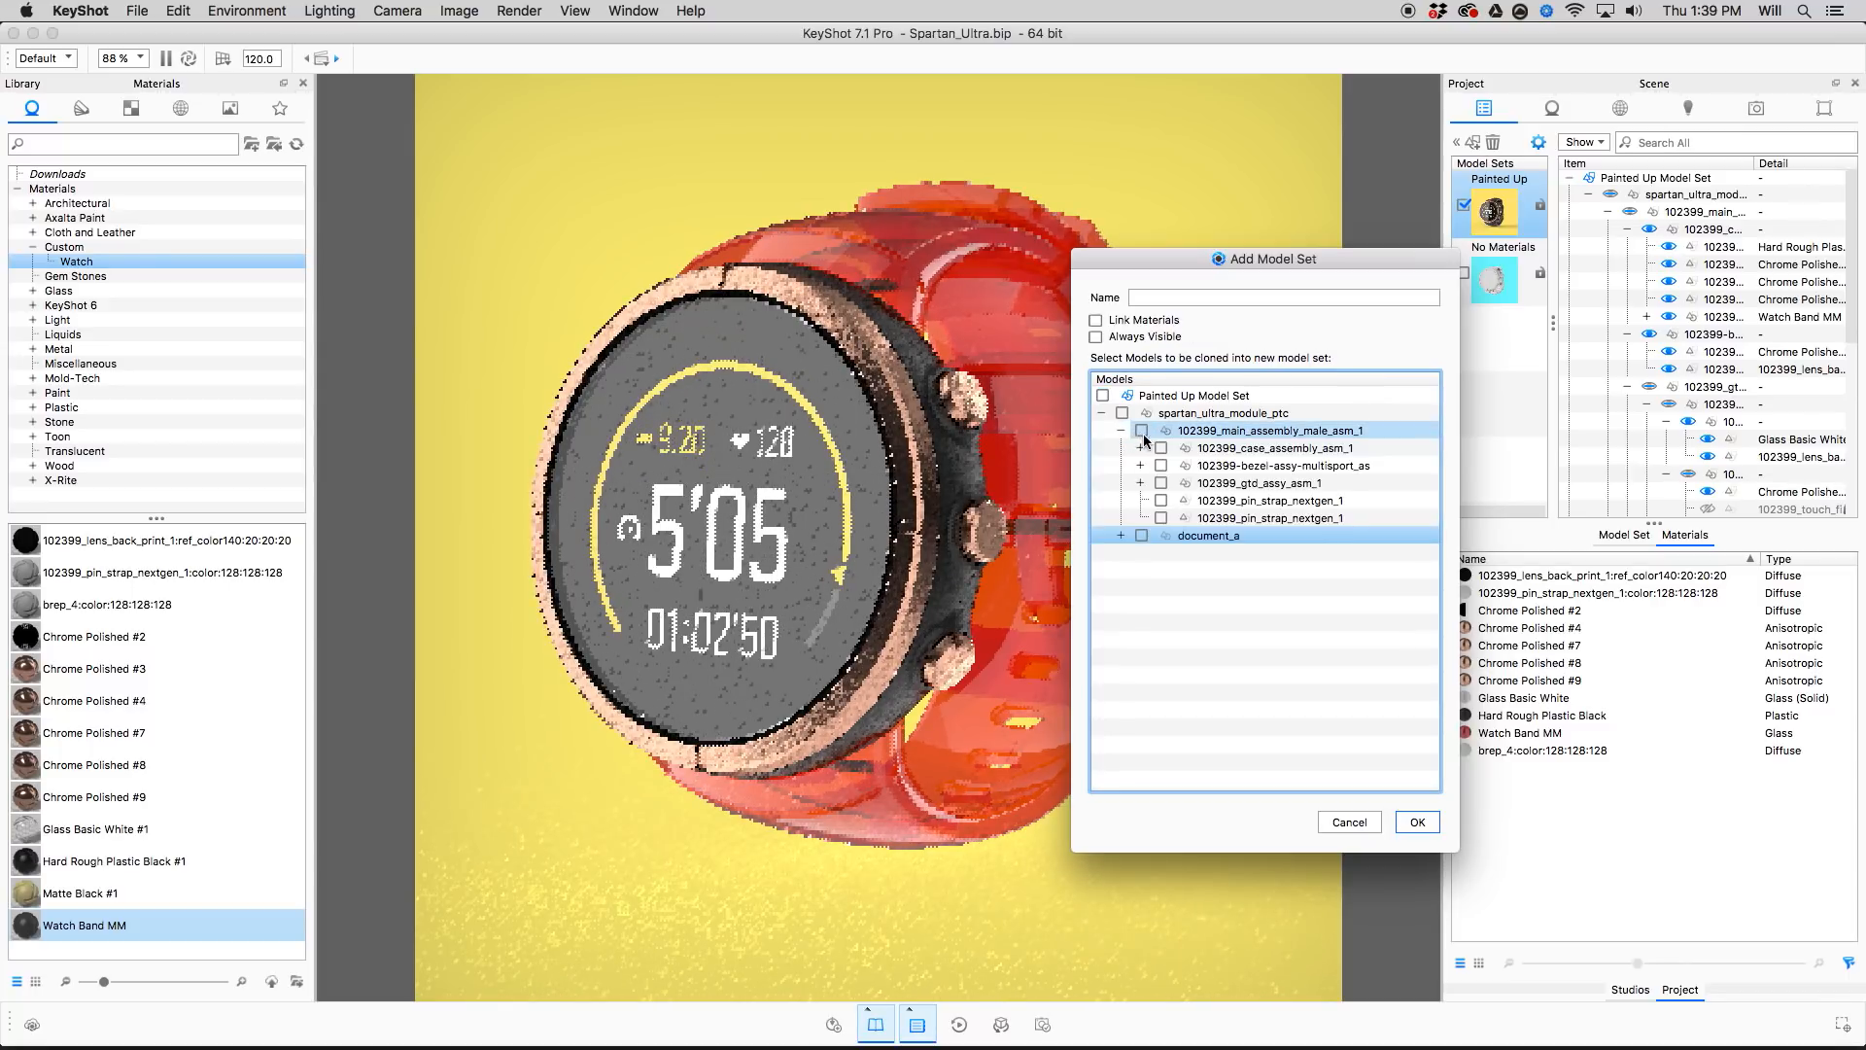
pyautogui.click(1162, 465)
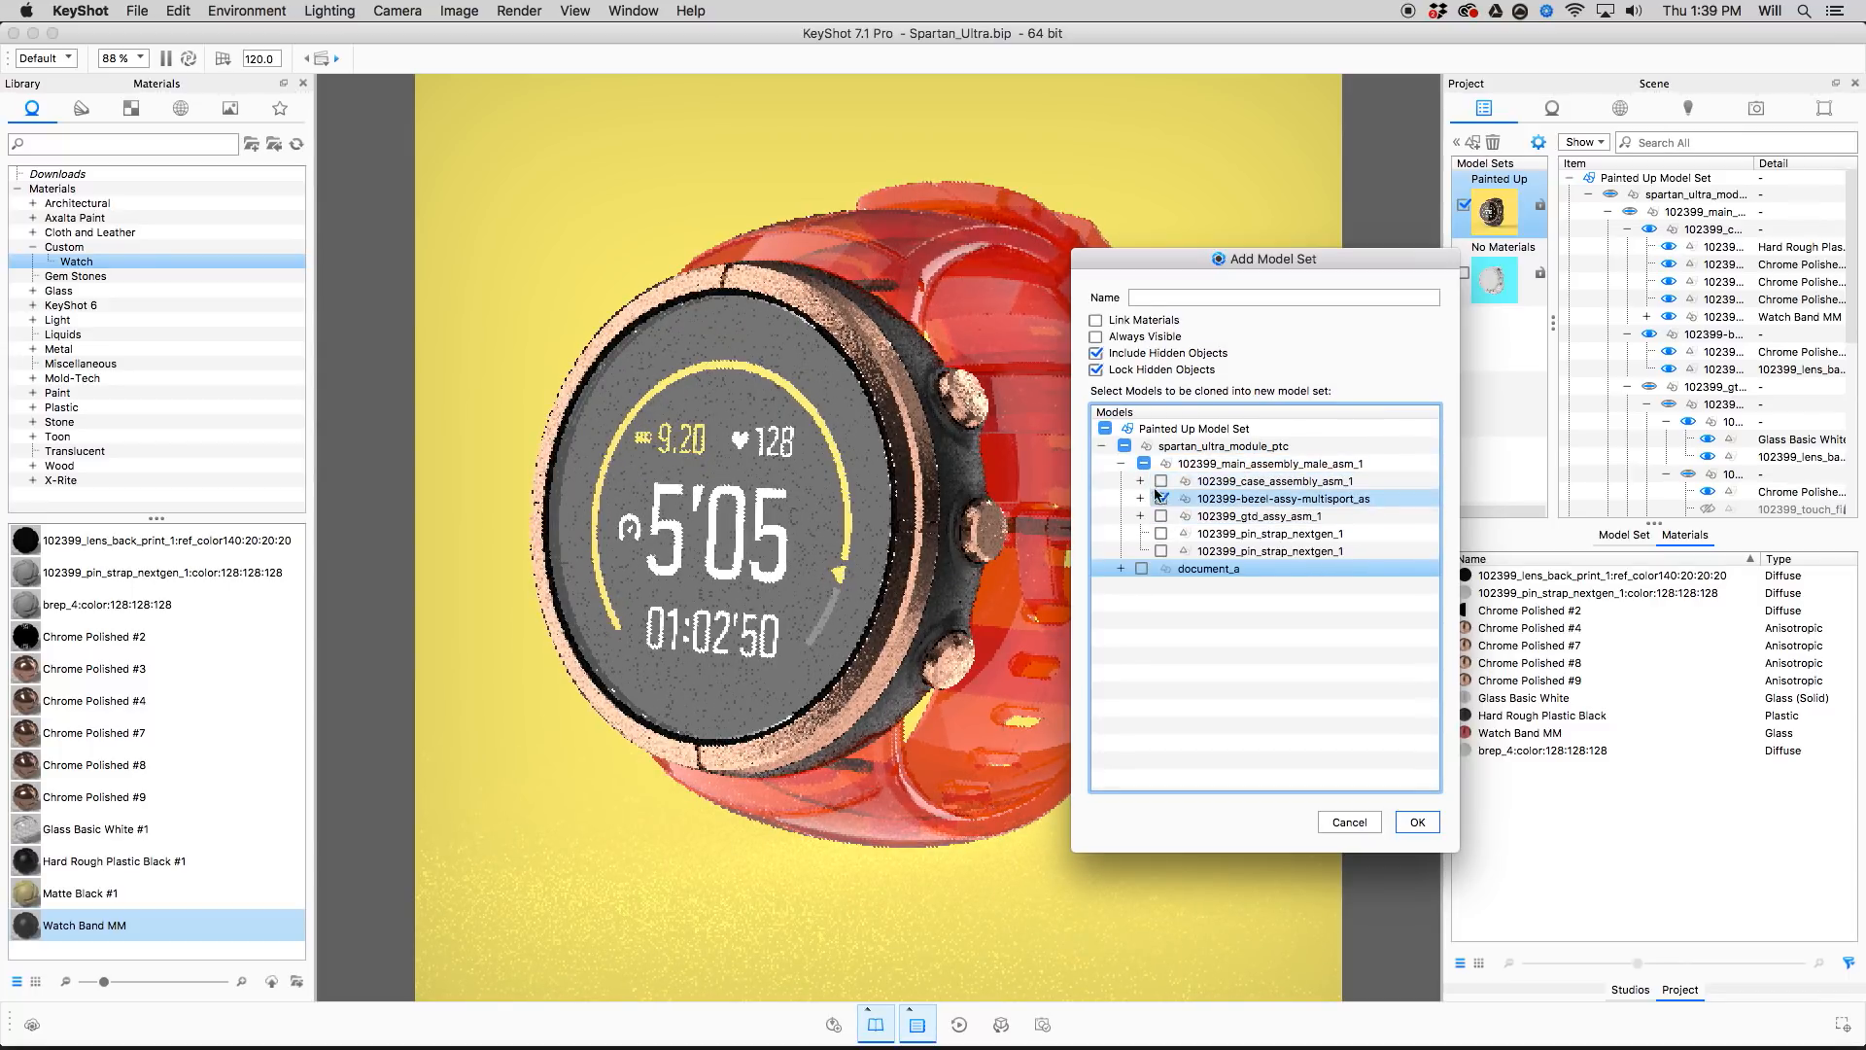
# Name the new model set Bezel and create it with Link Materials enabled.
pyautogui.click(1162, 298)
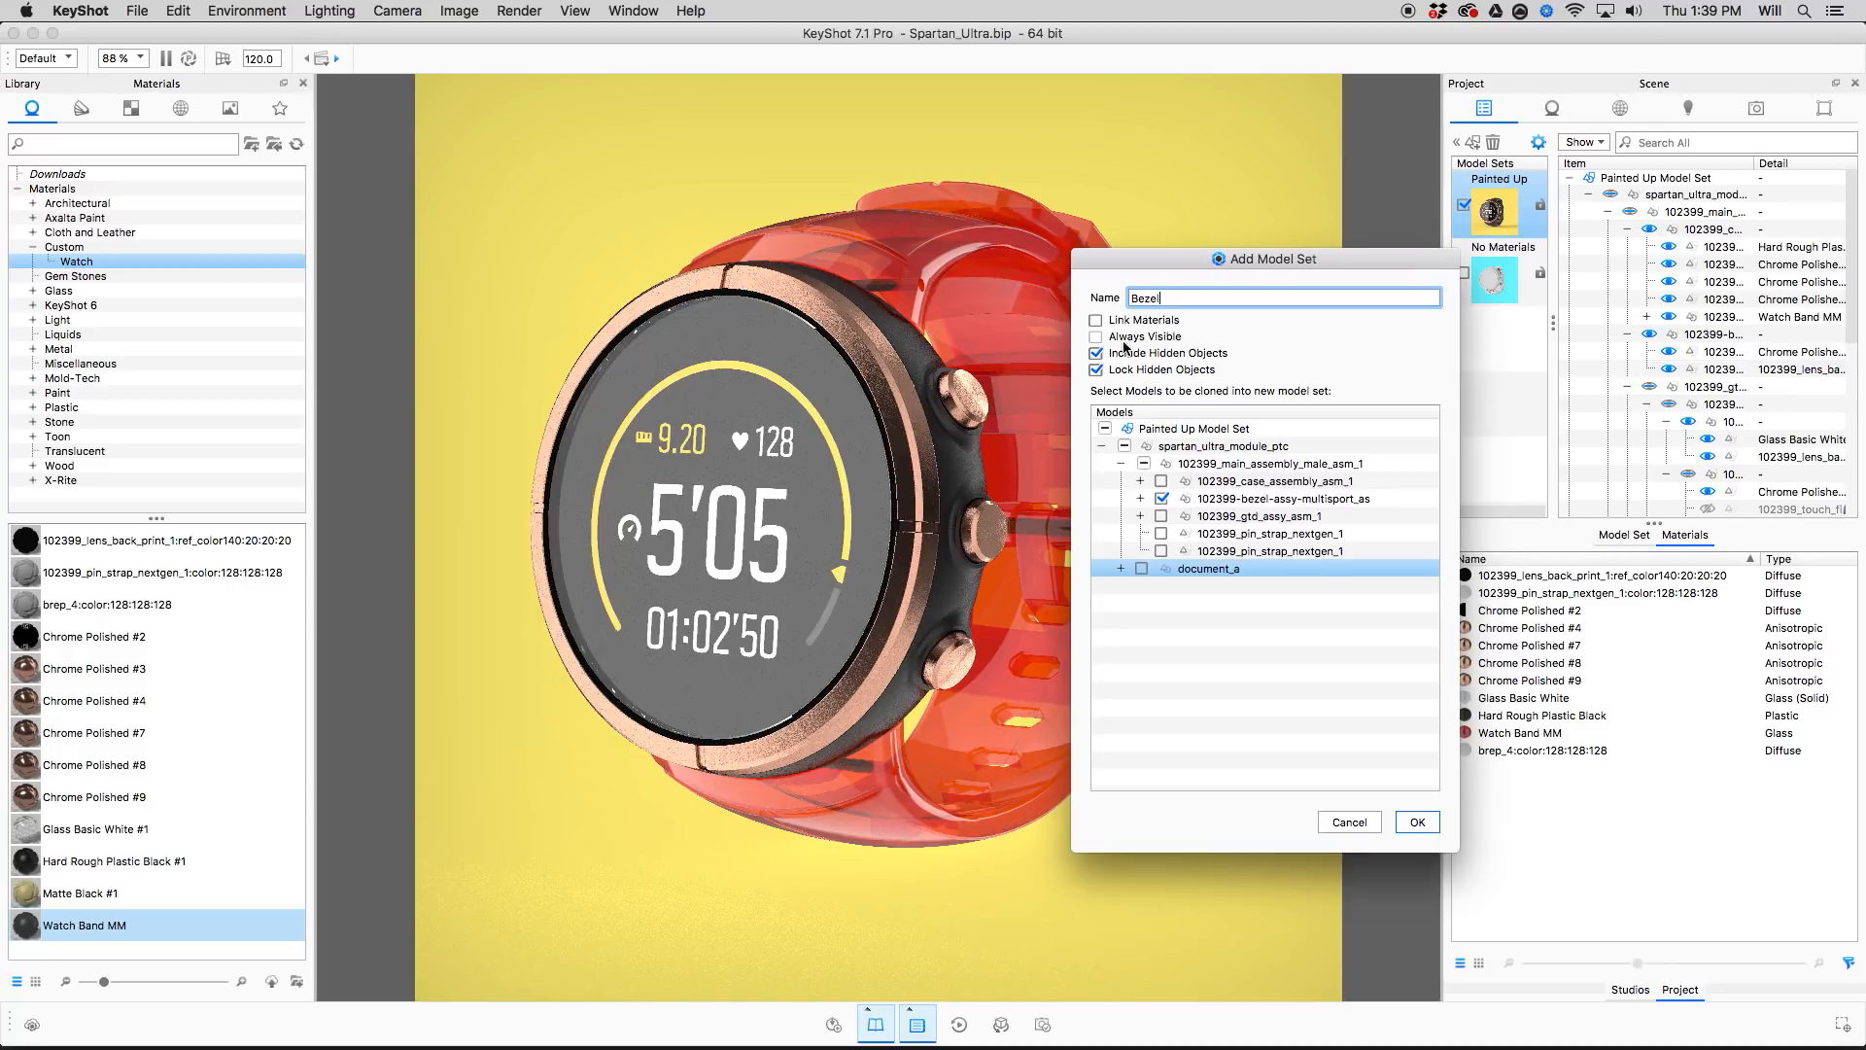
pyautogui.click(1135, 322)
pyautogui.click(1415, 821)
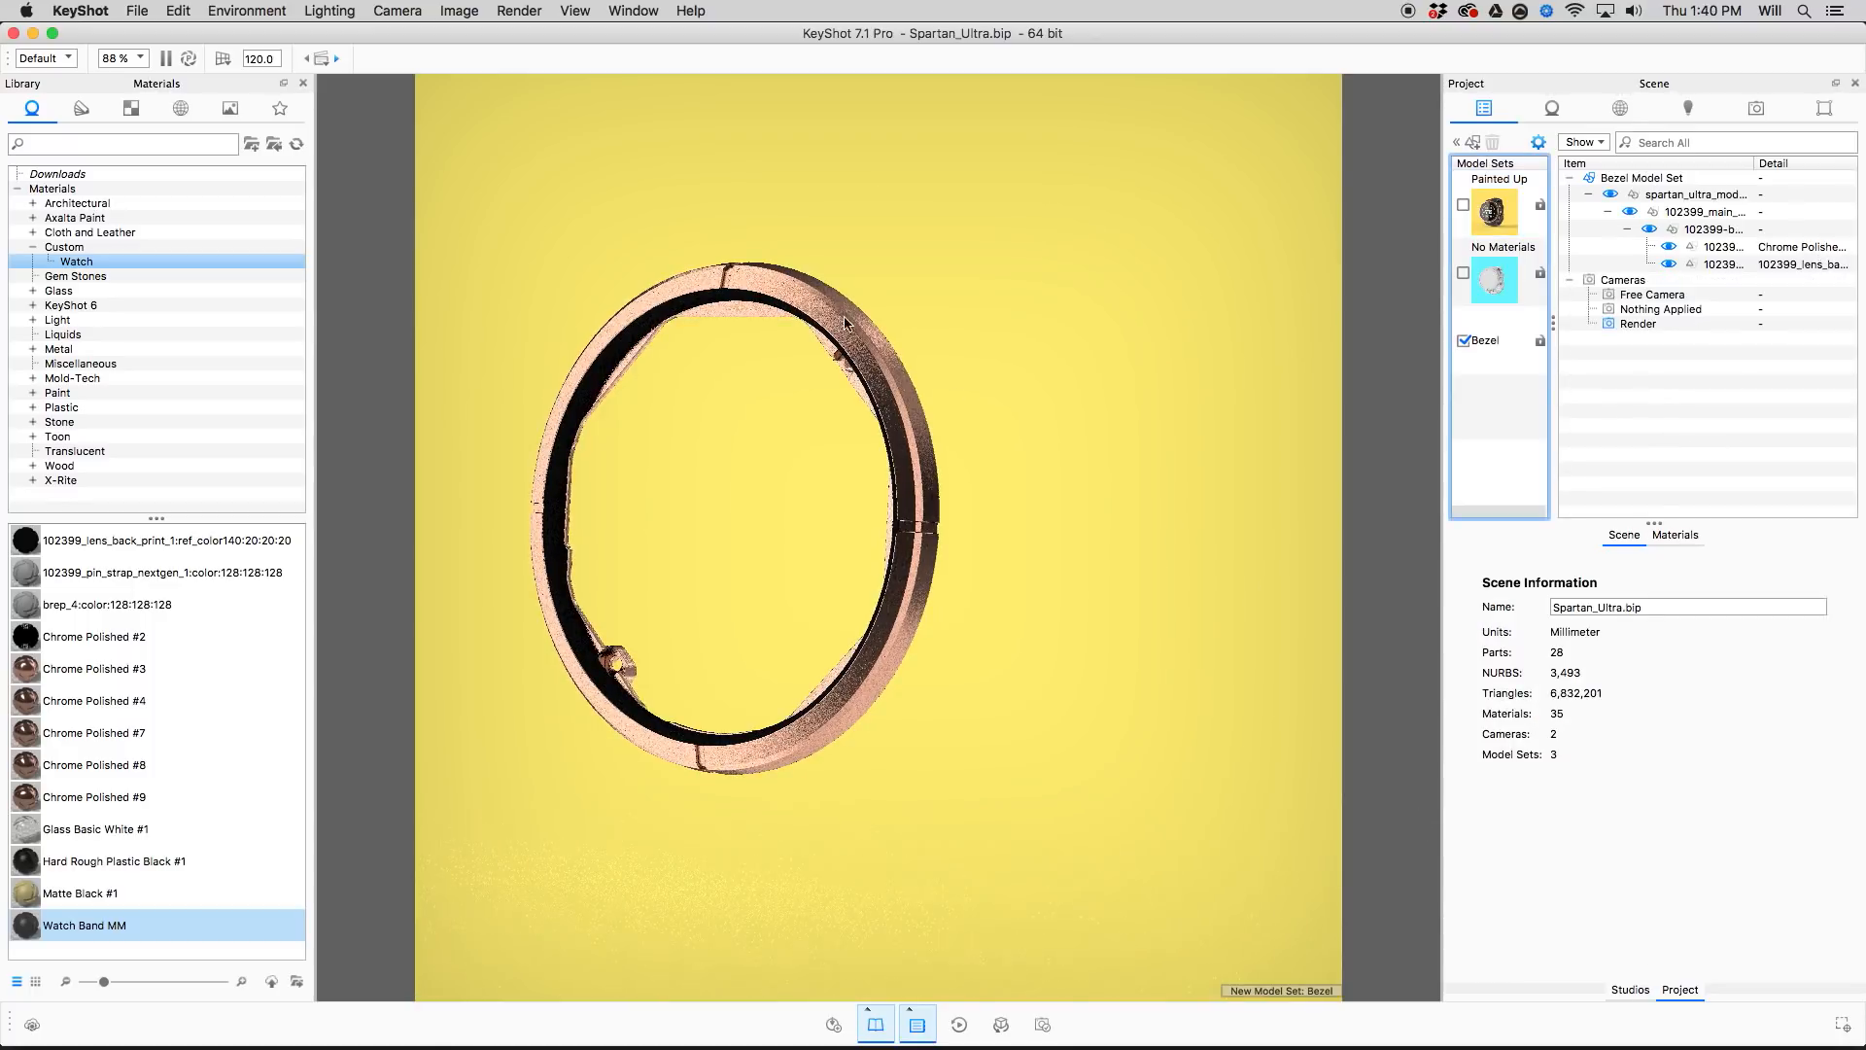
# Set Color 1 of the bezel material's specular brushed texture to blue with hue 238°, saturation 65% and value 92%.
pyautogui.doubleClick(895, 397)
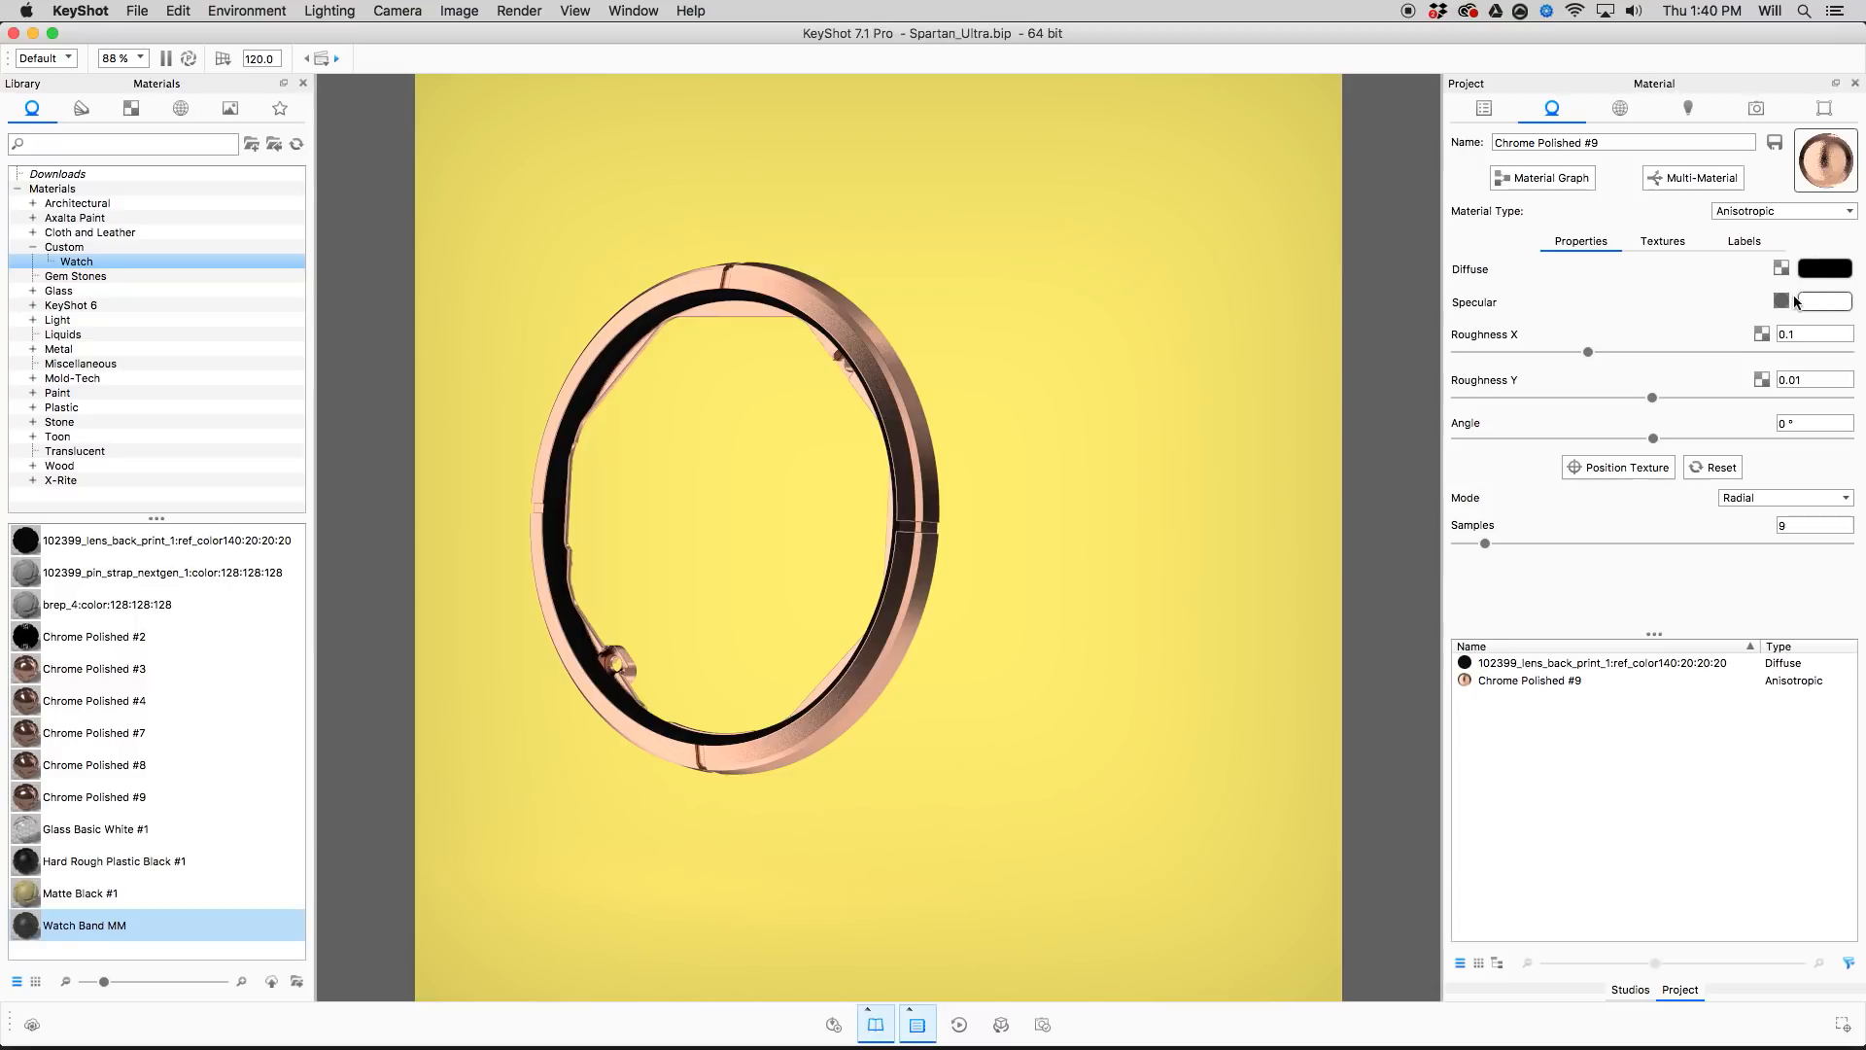
pyautogui.click(1663, 242)
pyautogui.click(1823, 566)
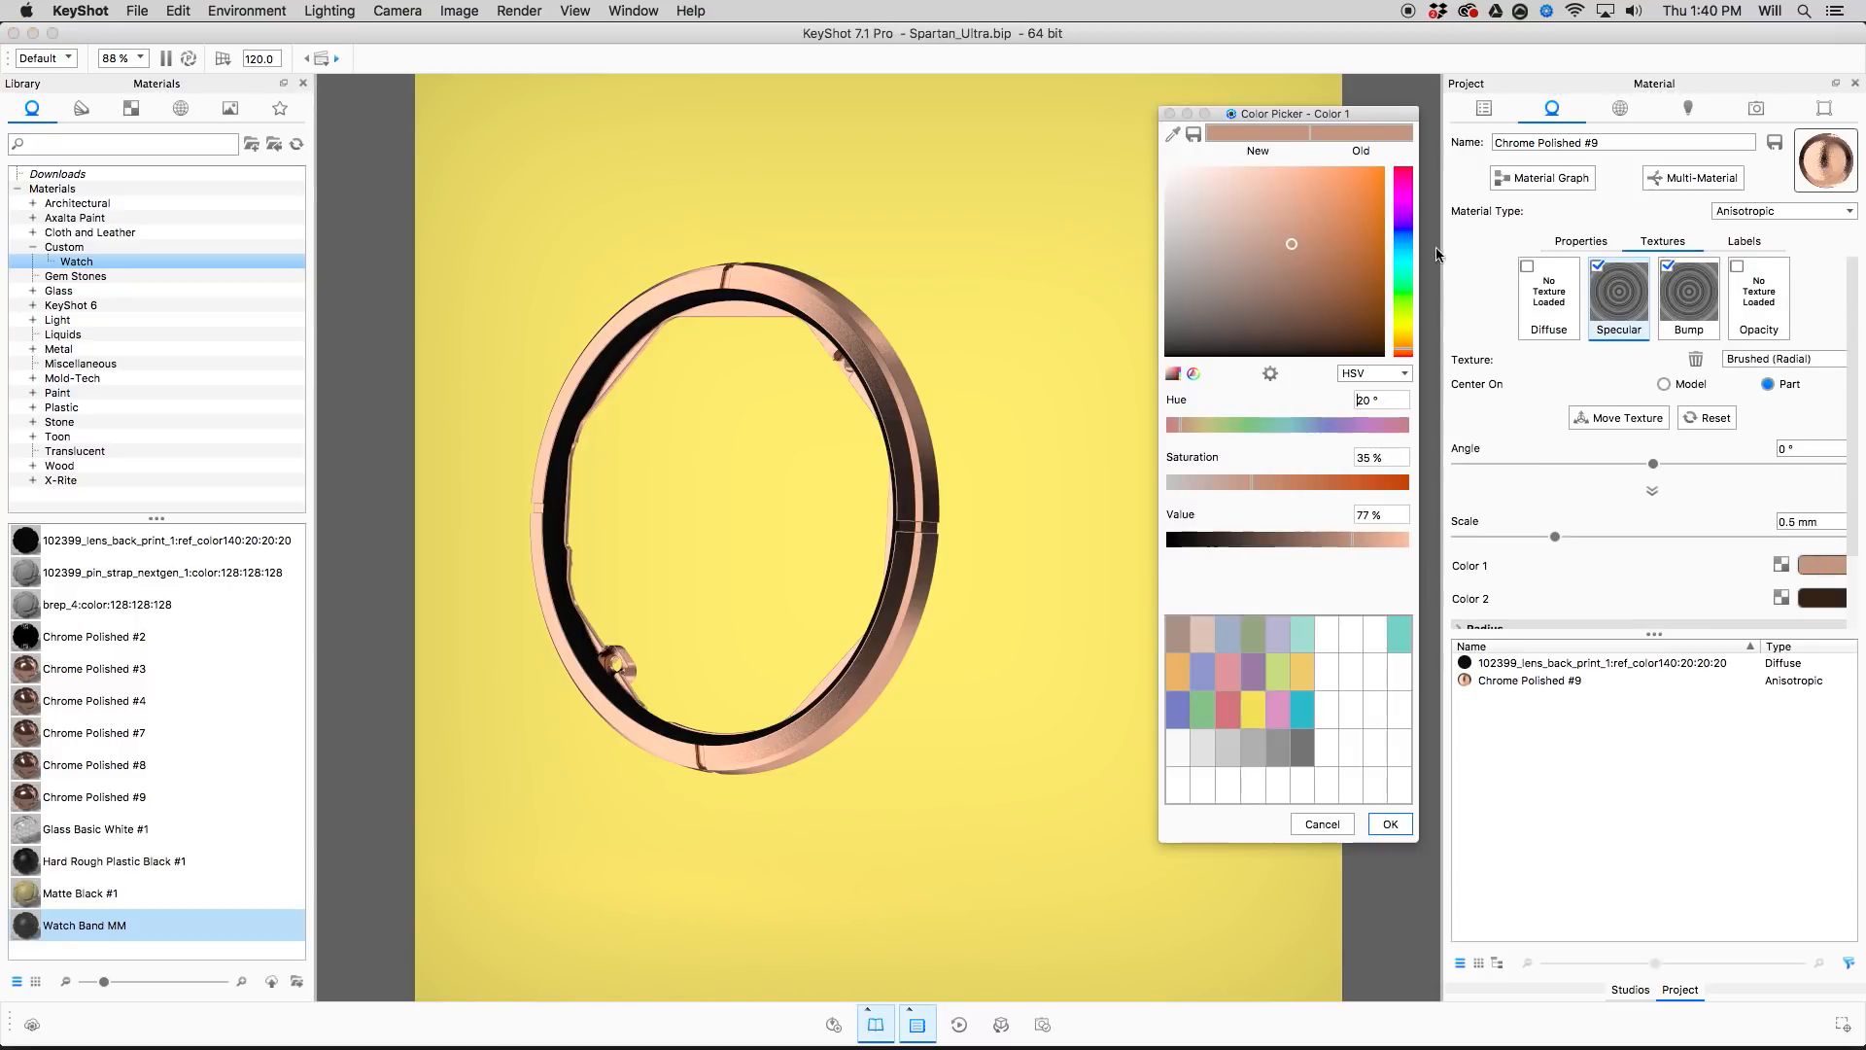
pyautogui.click(1403, 231)
pyautogui.click(1359, 196)
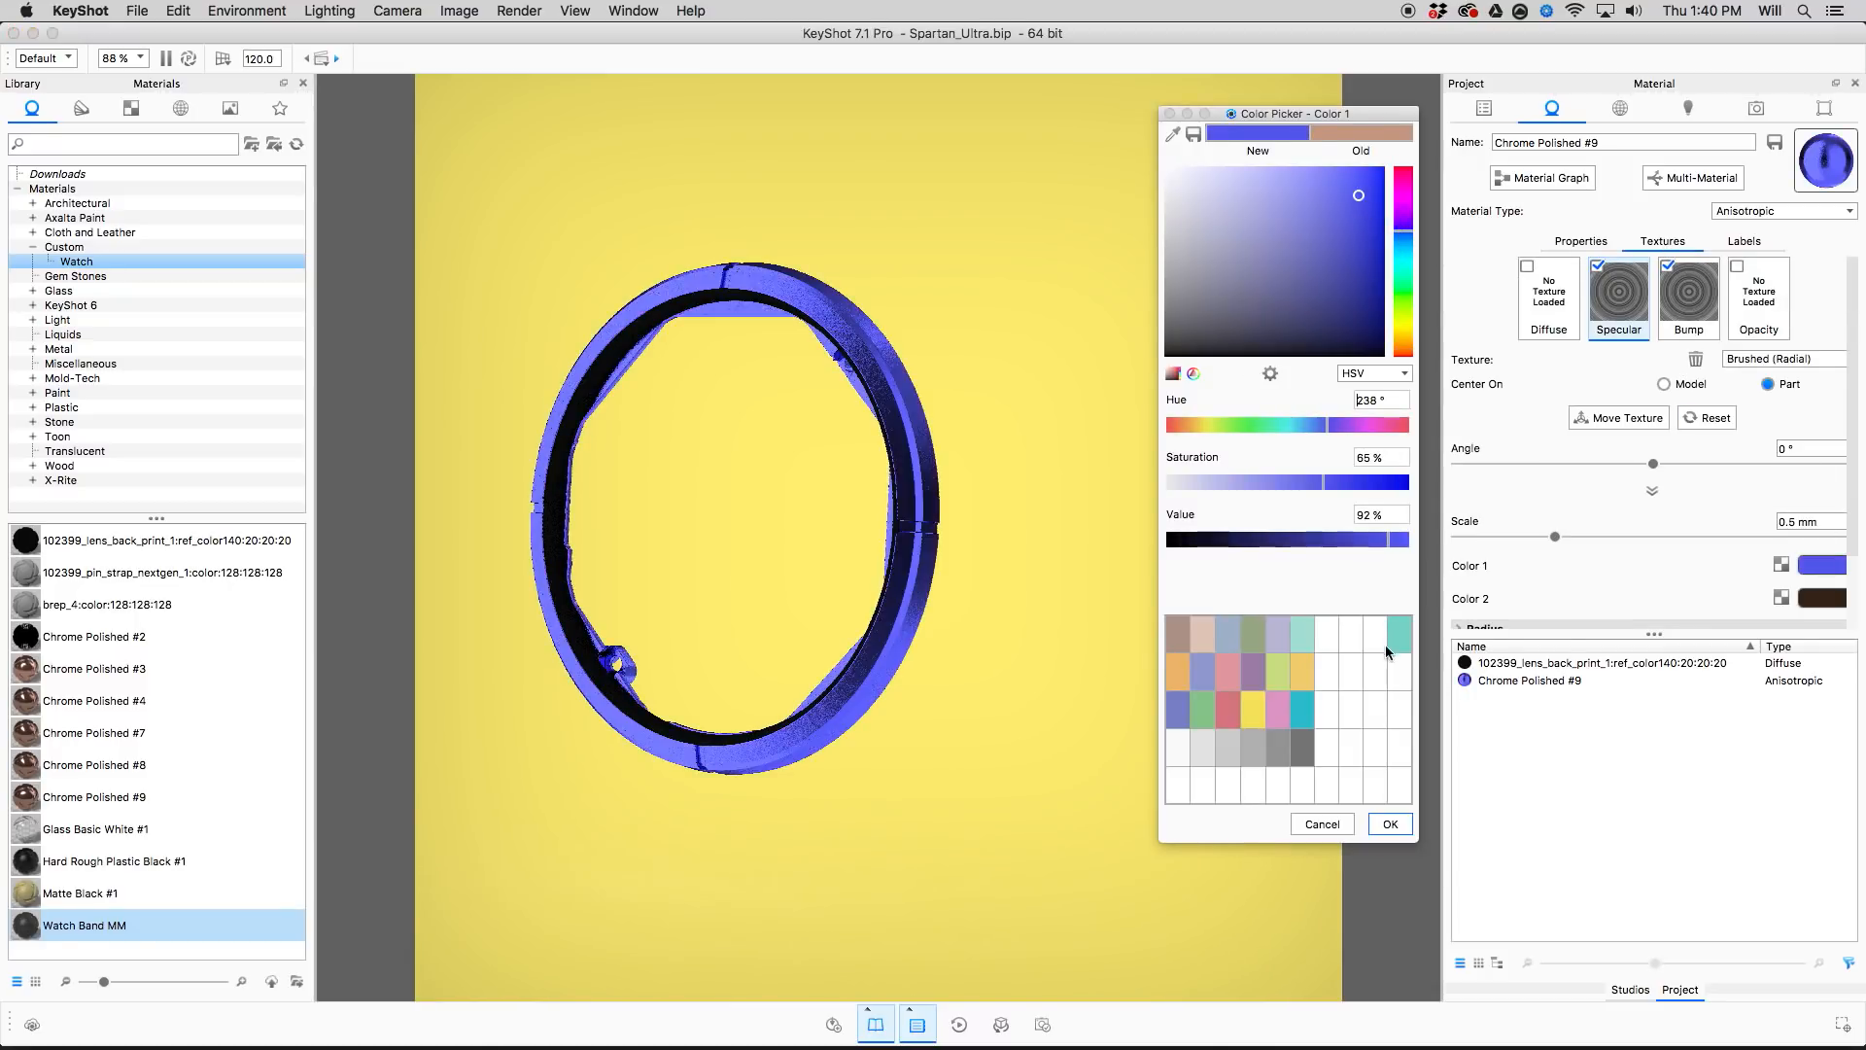
pyautogui.click(1387, 828)
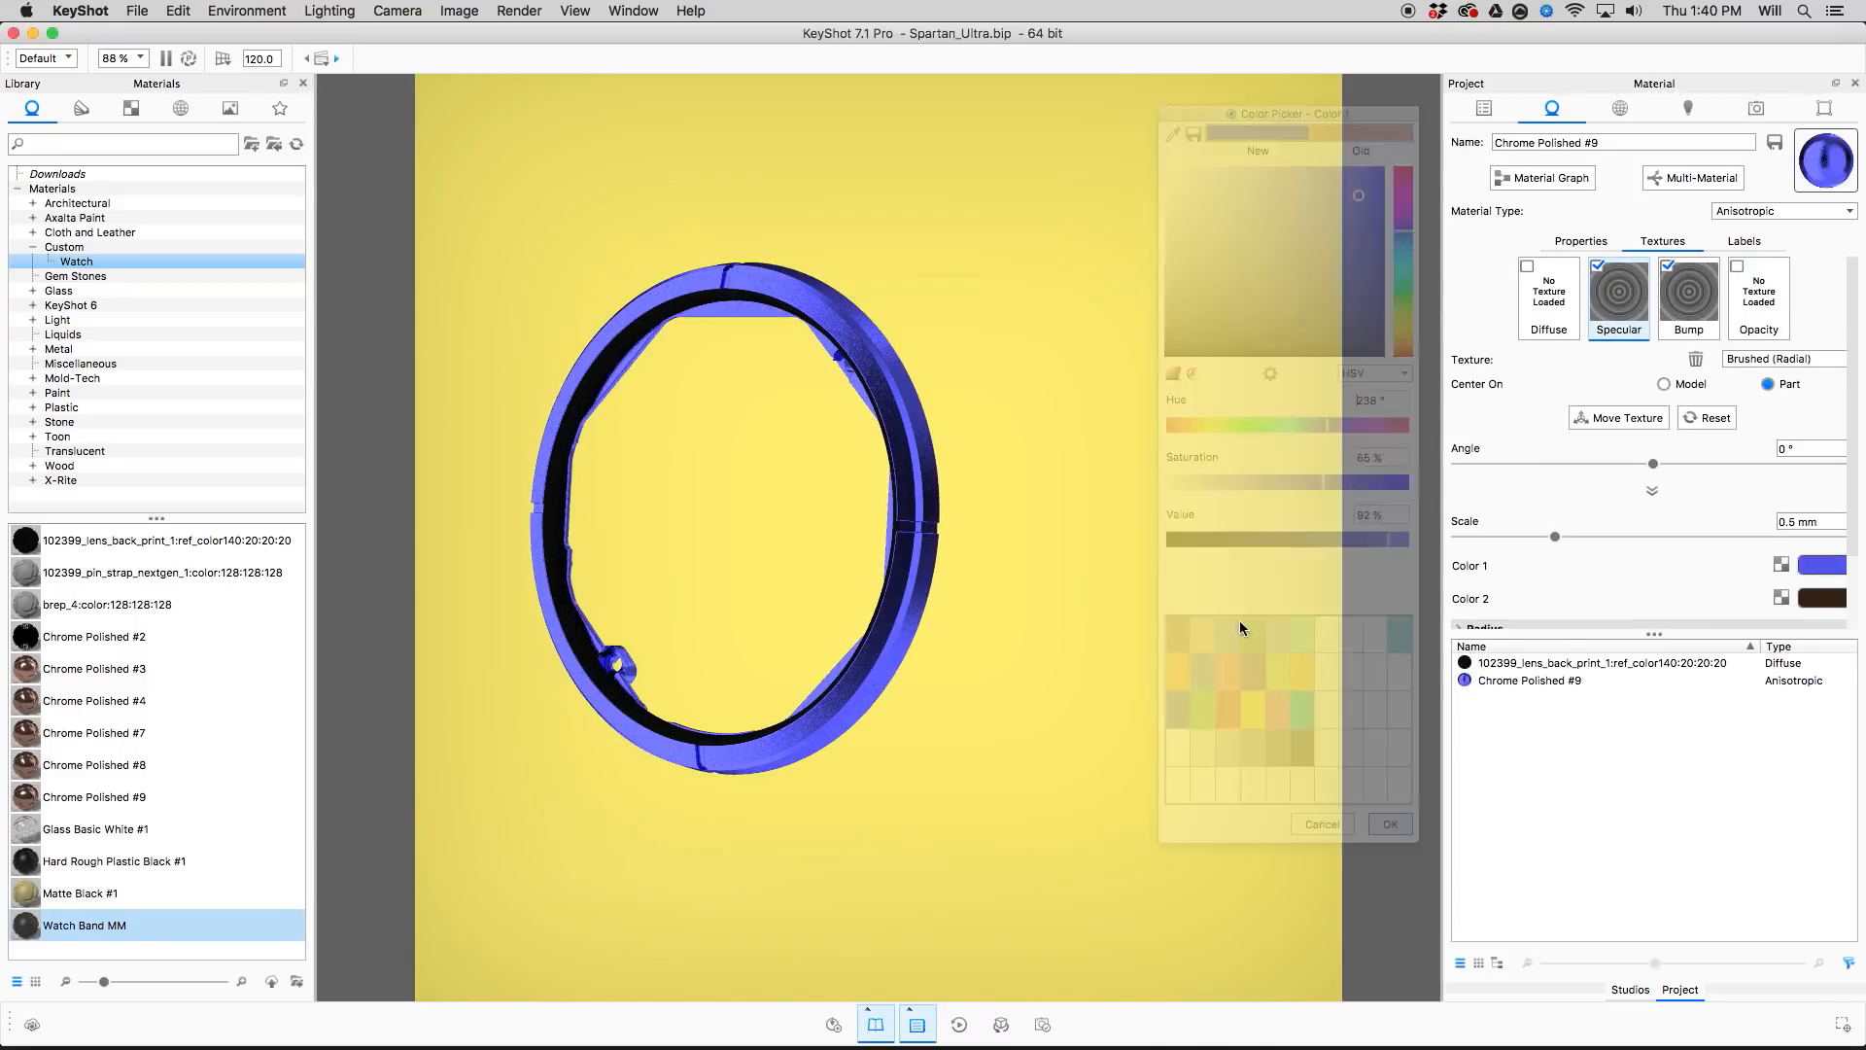
# Switch back to the Painted Up model set and unlink the blue material on the watch bezel.
pyautogui.click(1484, 108)
pyautogui.click(1497, 214)
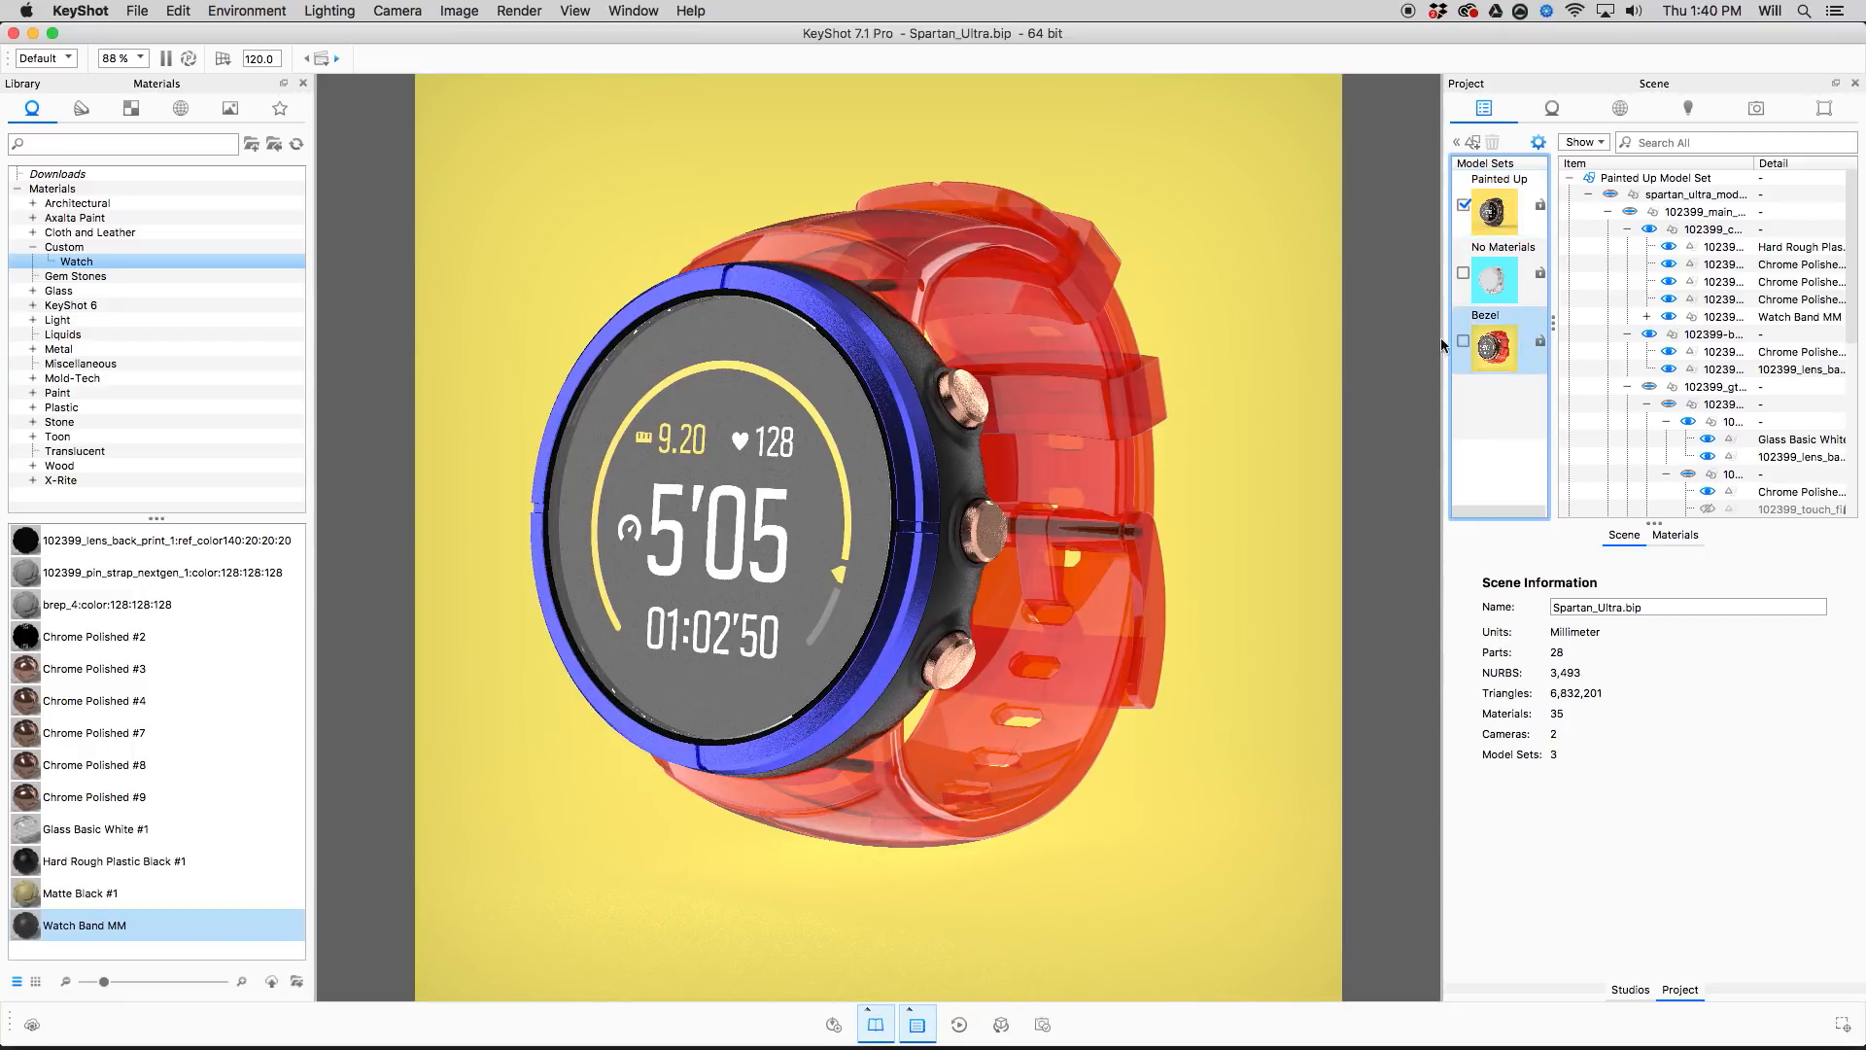
pyautogui.click(866, 360)
pyautogui.rightClick(866, 360)
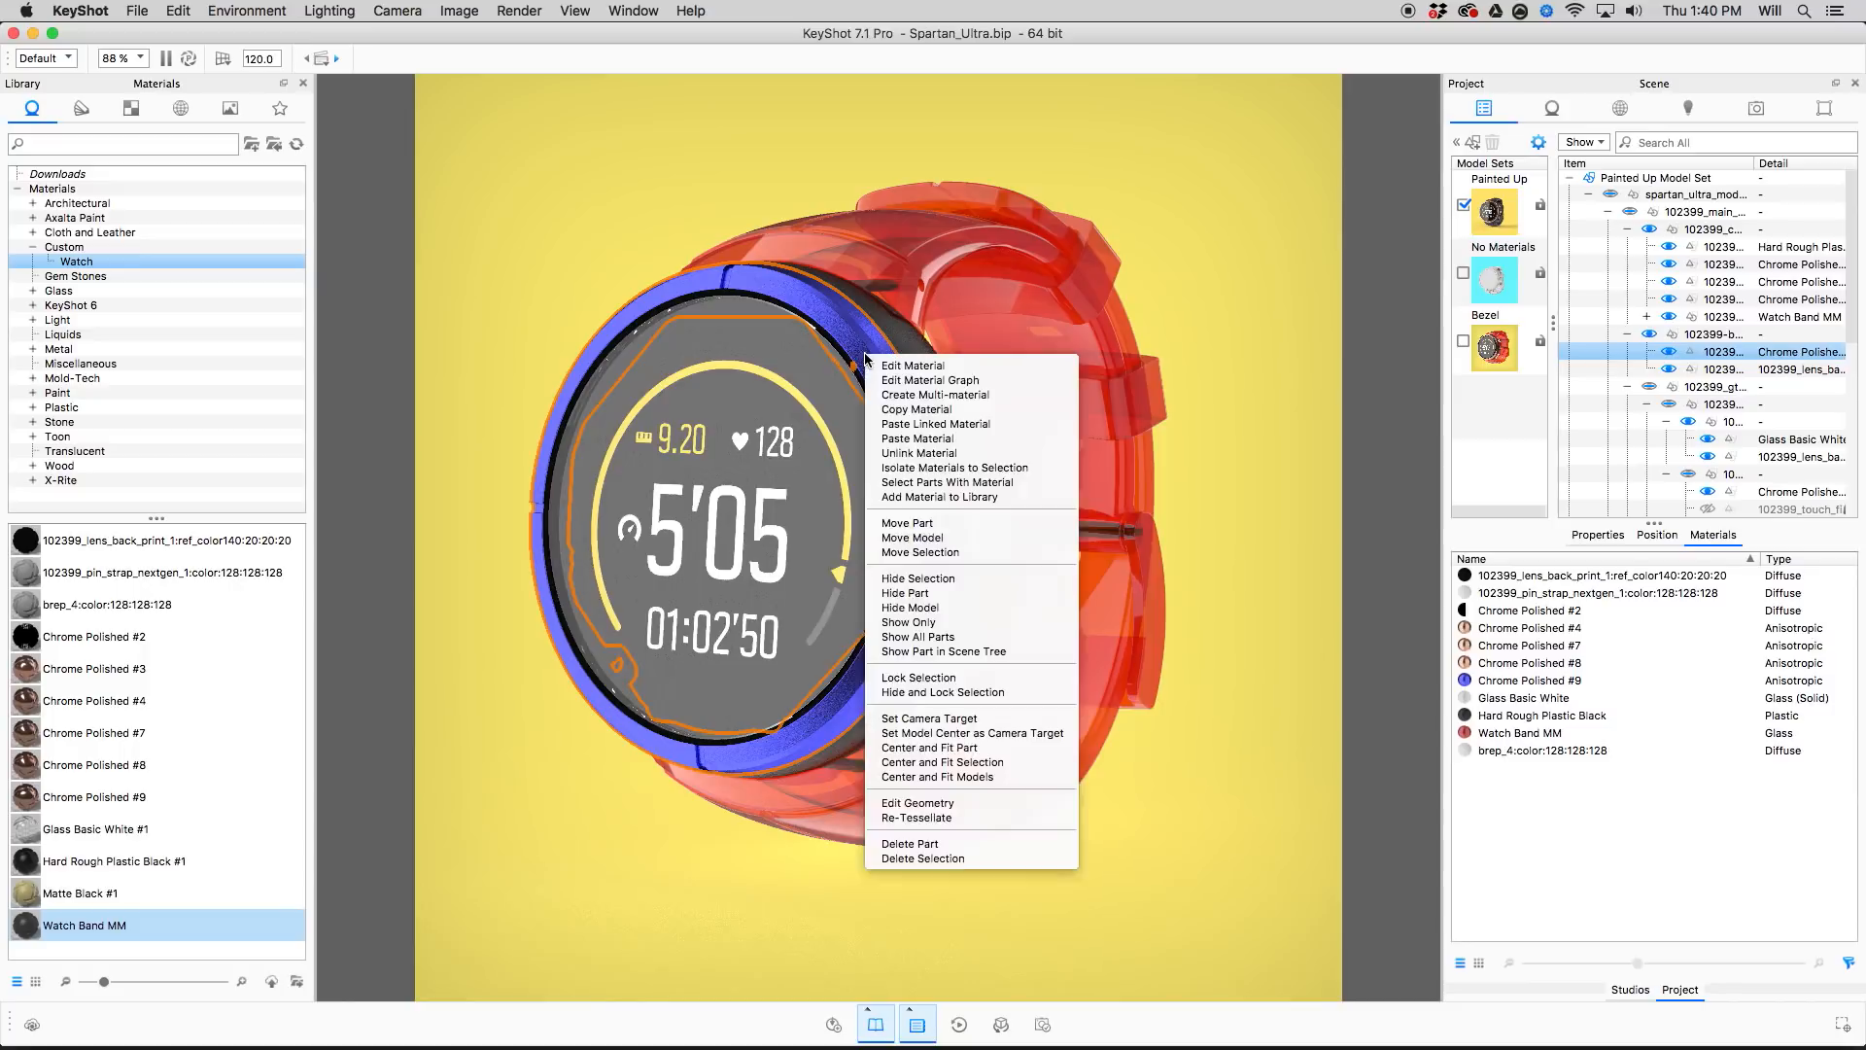
pyautogui.click(894, 453)
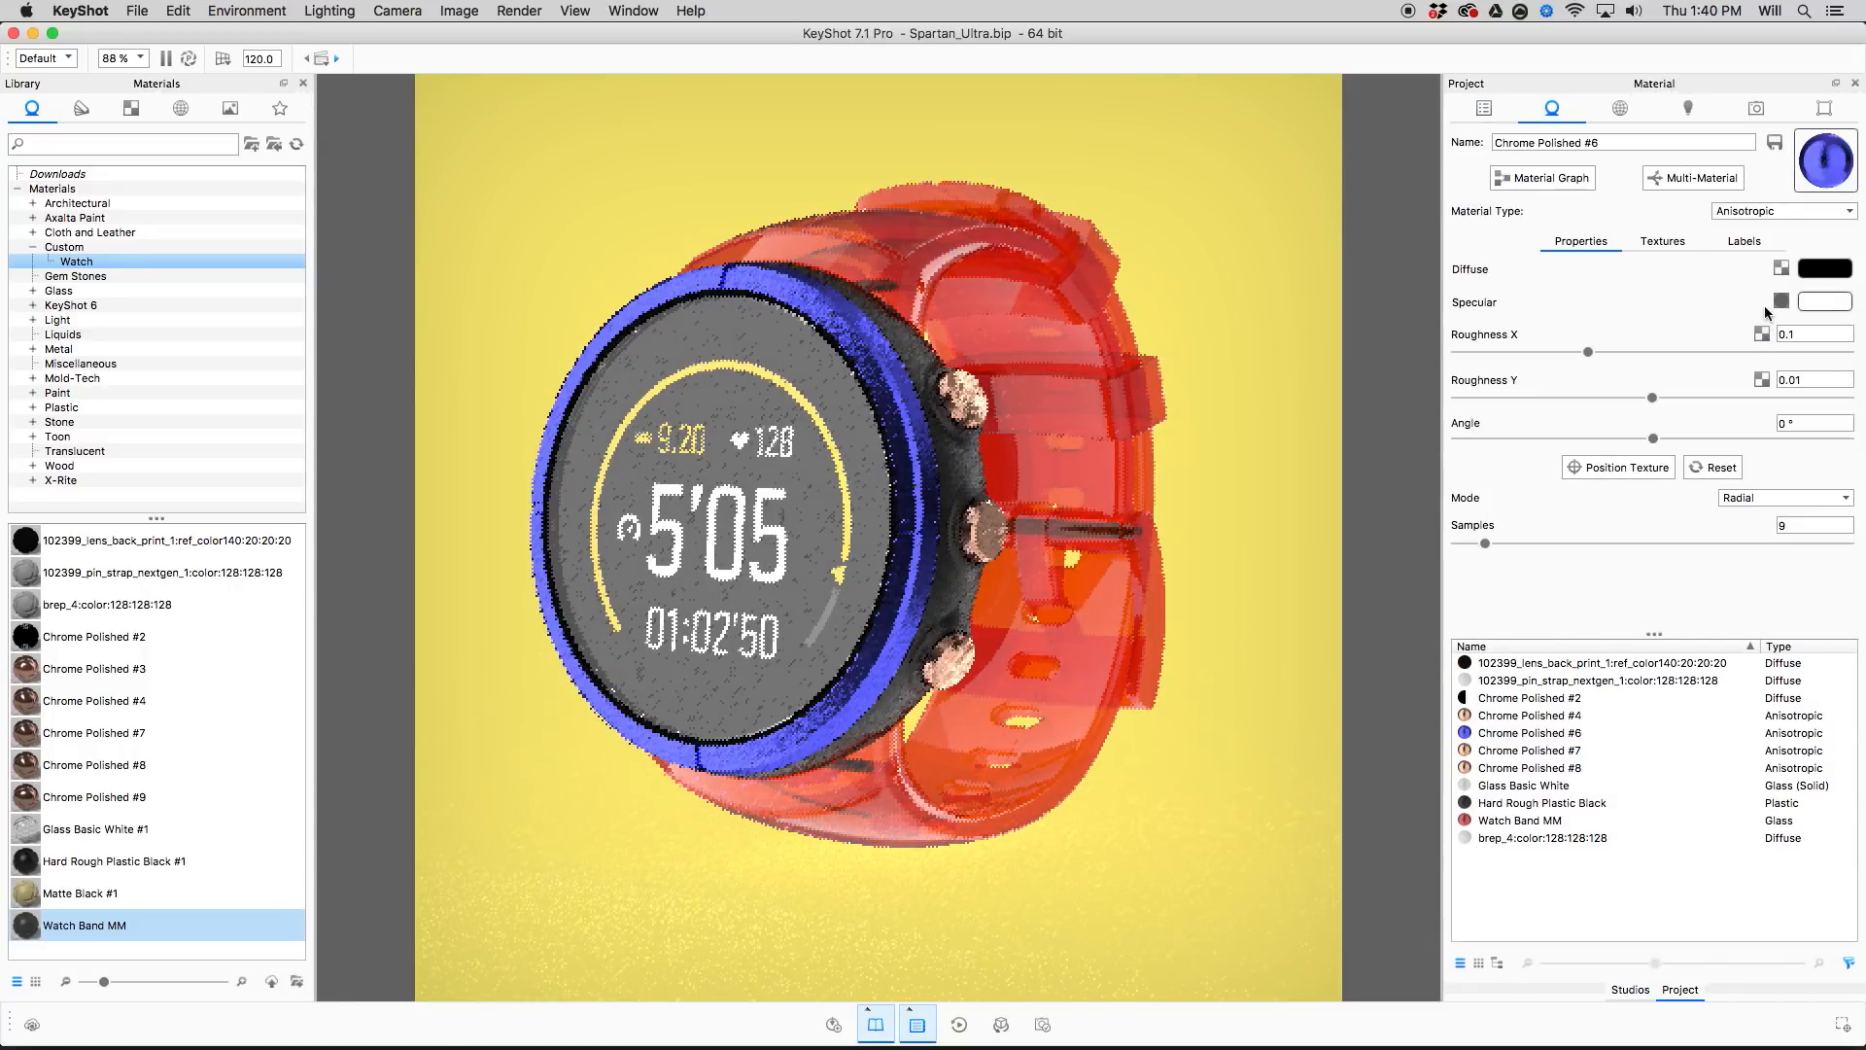
# Set Color 1 of the Chrome Polished #6 specular brushed texture to green with hue 80°, saturation 33% and value 67%.
pyautogui.click(1681, 247)
pyautogui.click(1827, 564)
pyautogui.moveTo(1318, 251); pyautogui.dragTo(1287, 271)
pyautogui.moveTo(1401, 329); pyautogui.dragTo(1406, 318)
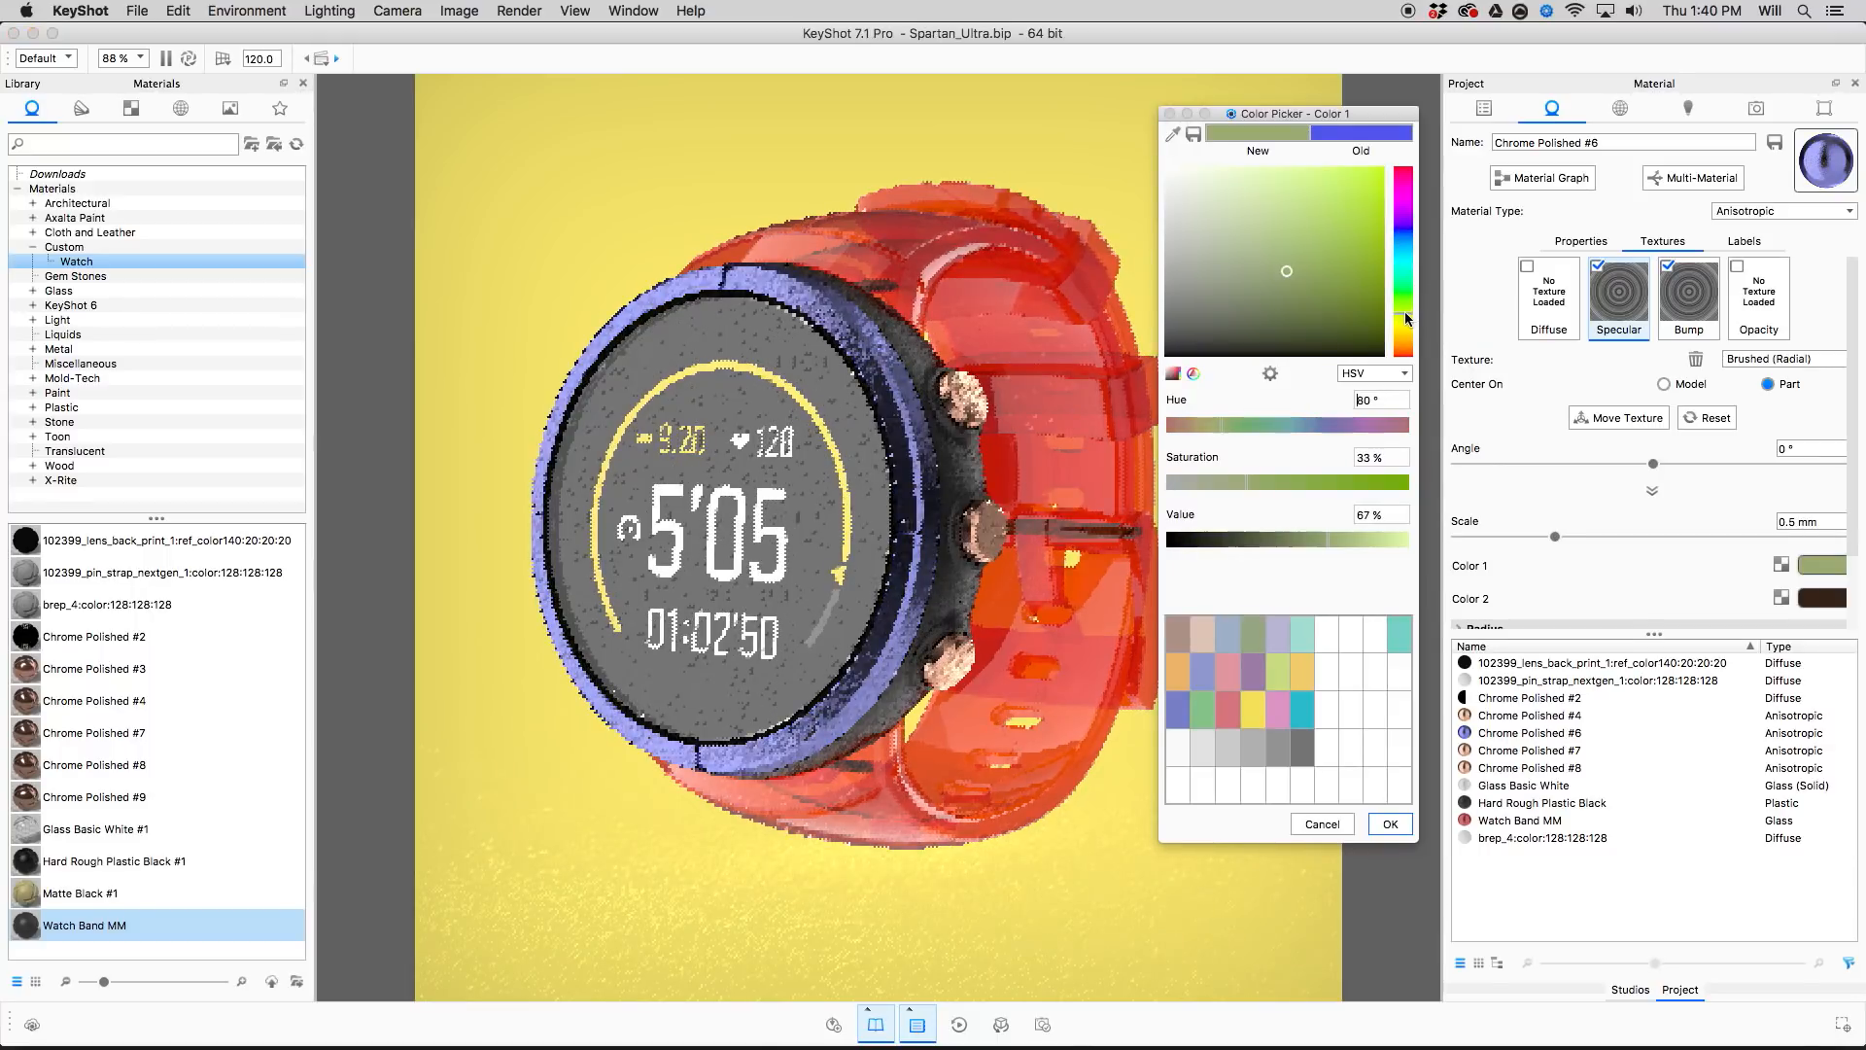
pyautogui.click(1391, 825)
# Activate the Bezel model set to render its new thumbnail, and return to the Painted Up model set.
pyautogui.click(1484, 108)
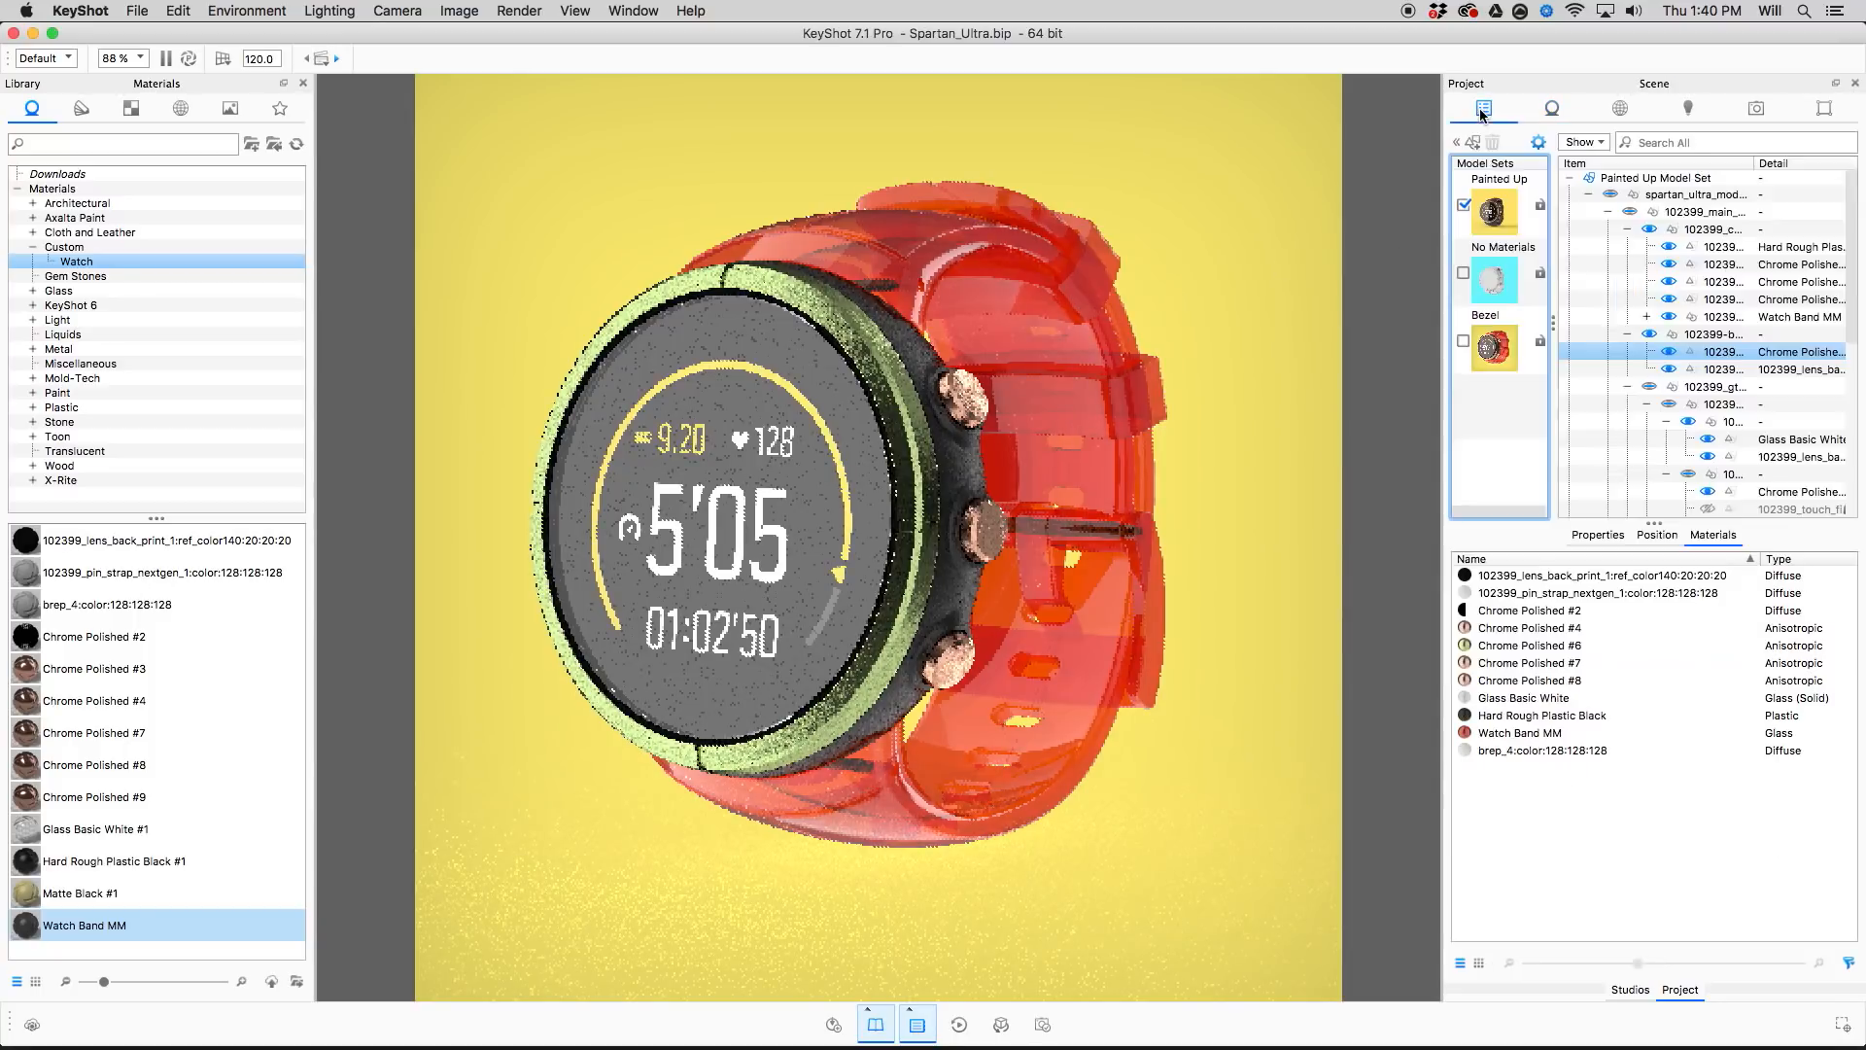
pyautogui.click(1498, 345)
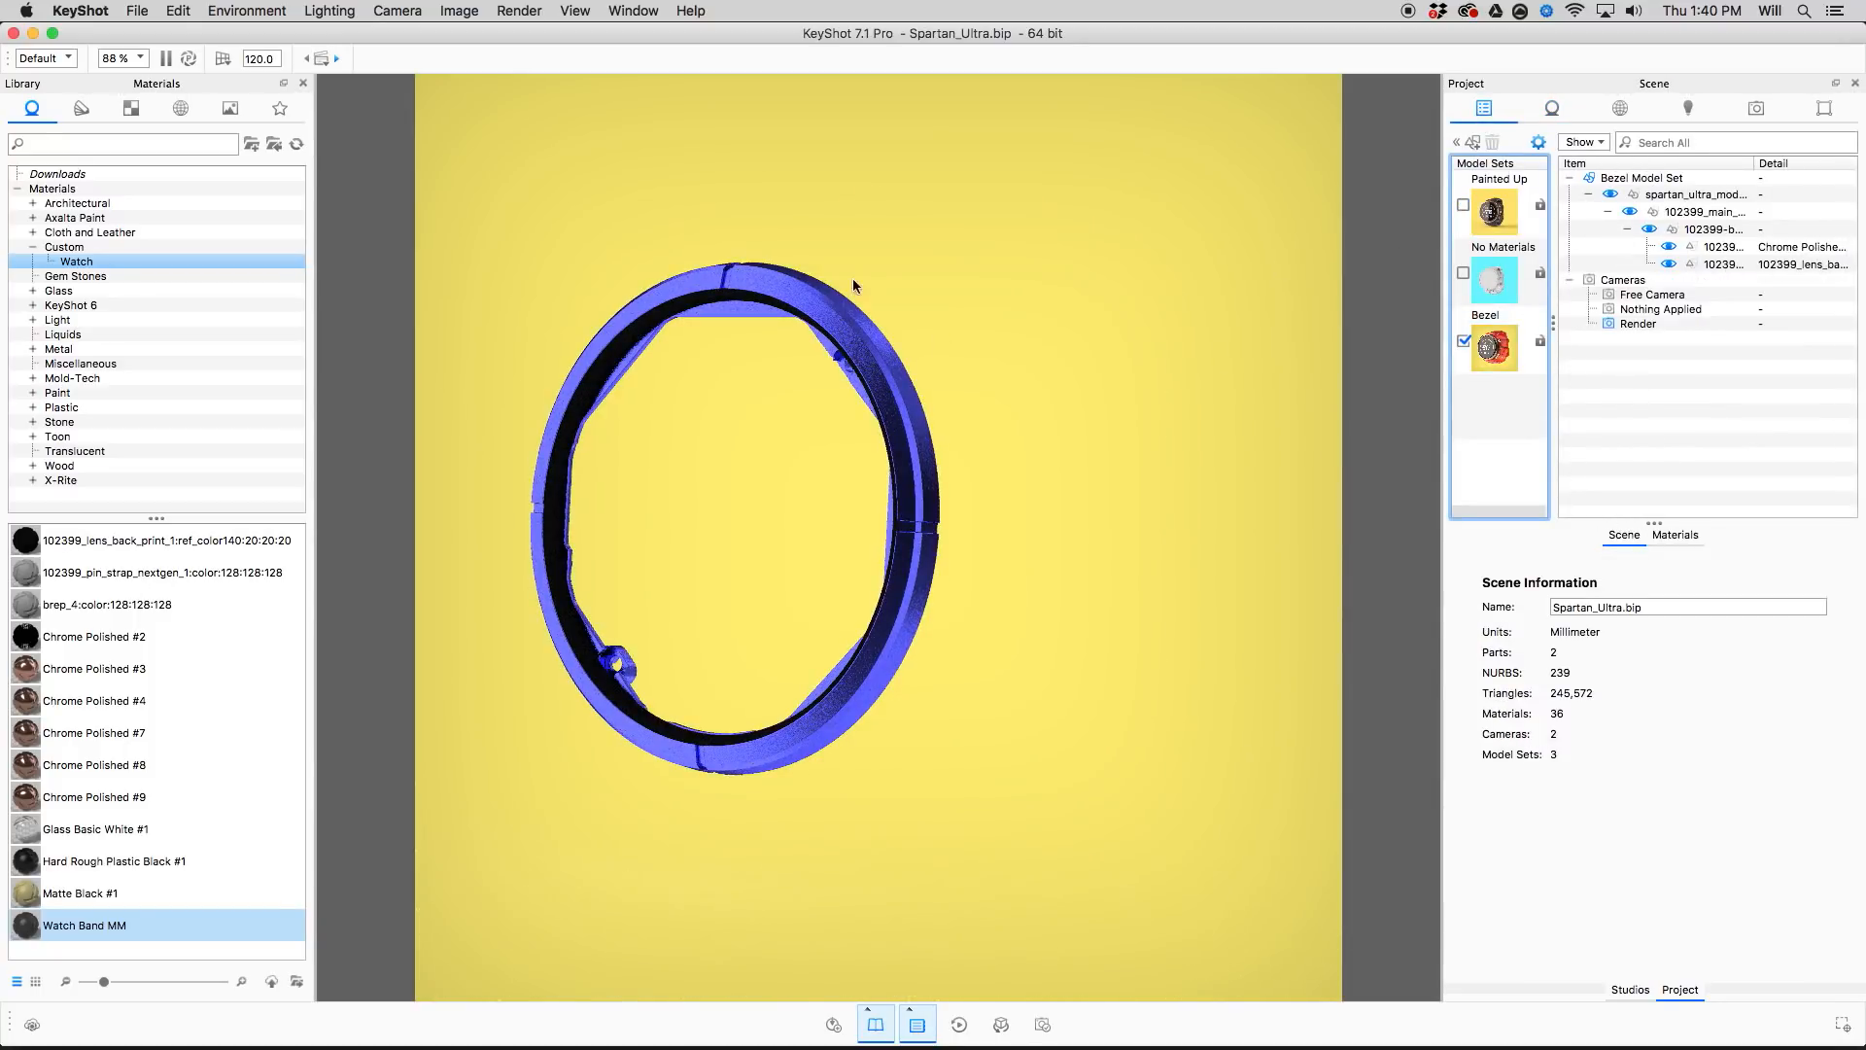
pyautogui.click(1509, 339)
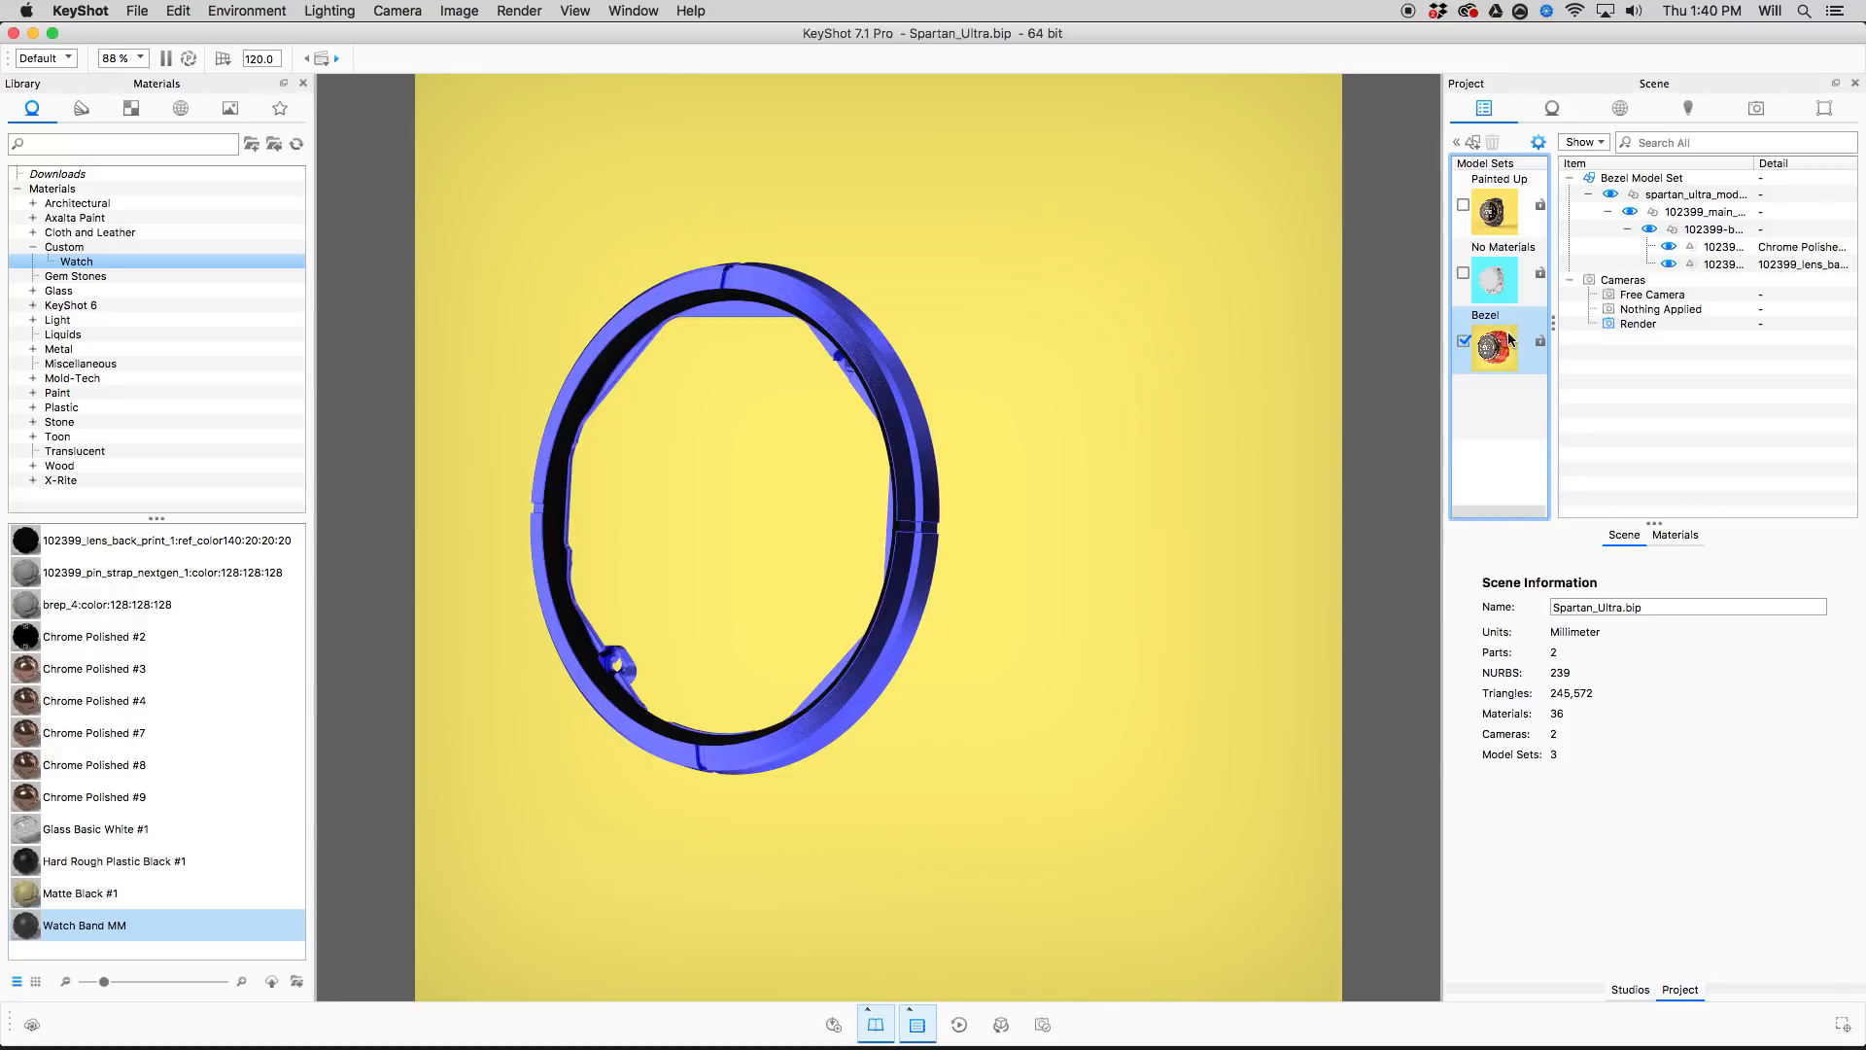
pyautogui.click(1537, 142)
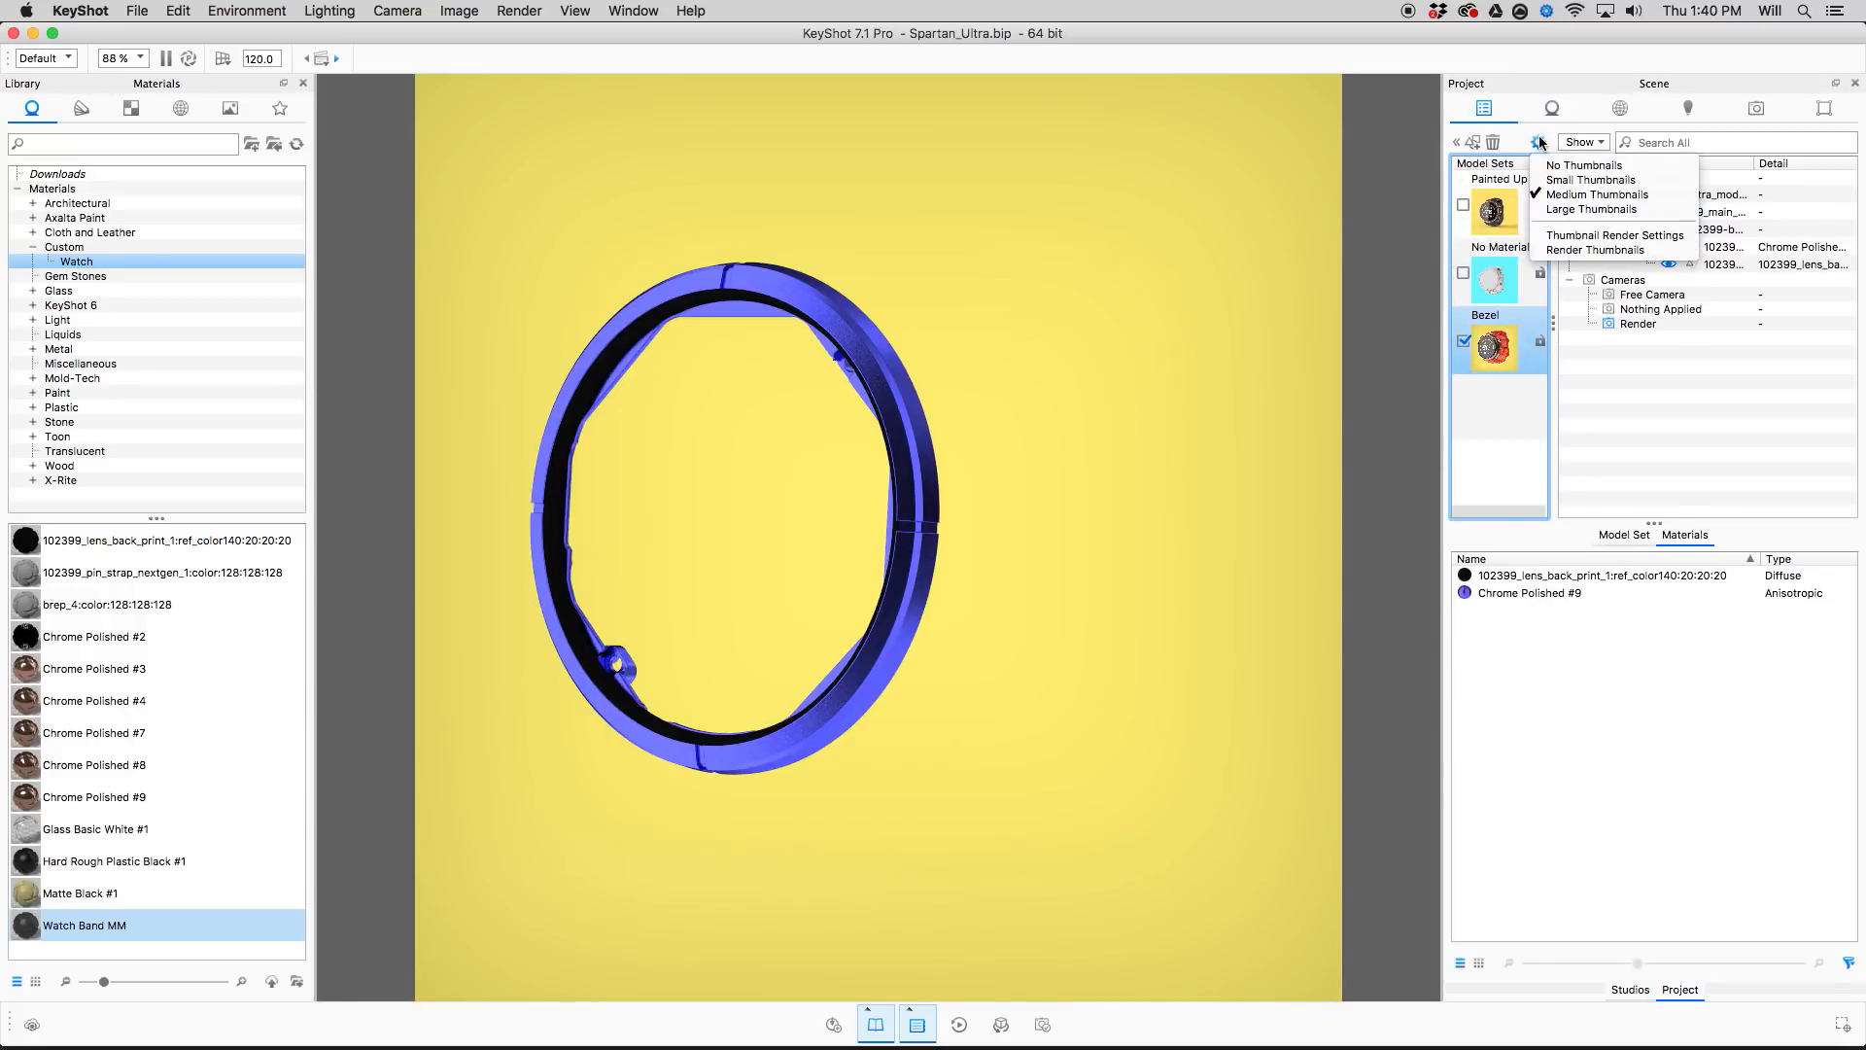
pyautogui.click(1594, 250)
pyautogui.doubleClick(1503, 221)
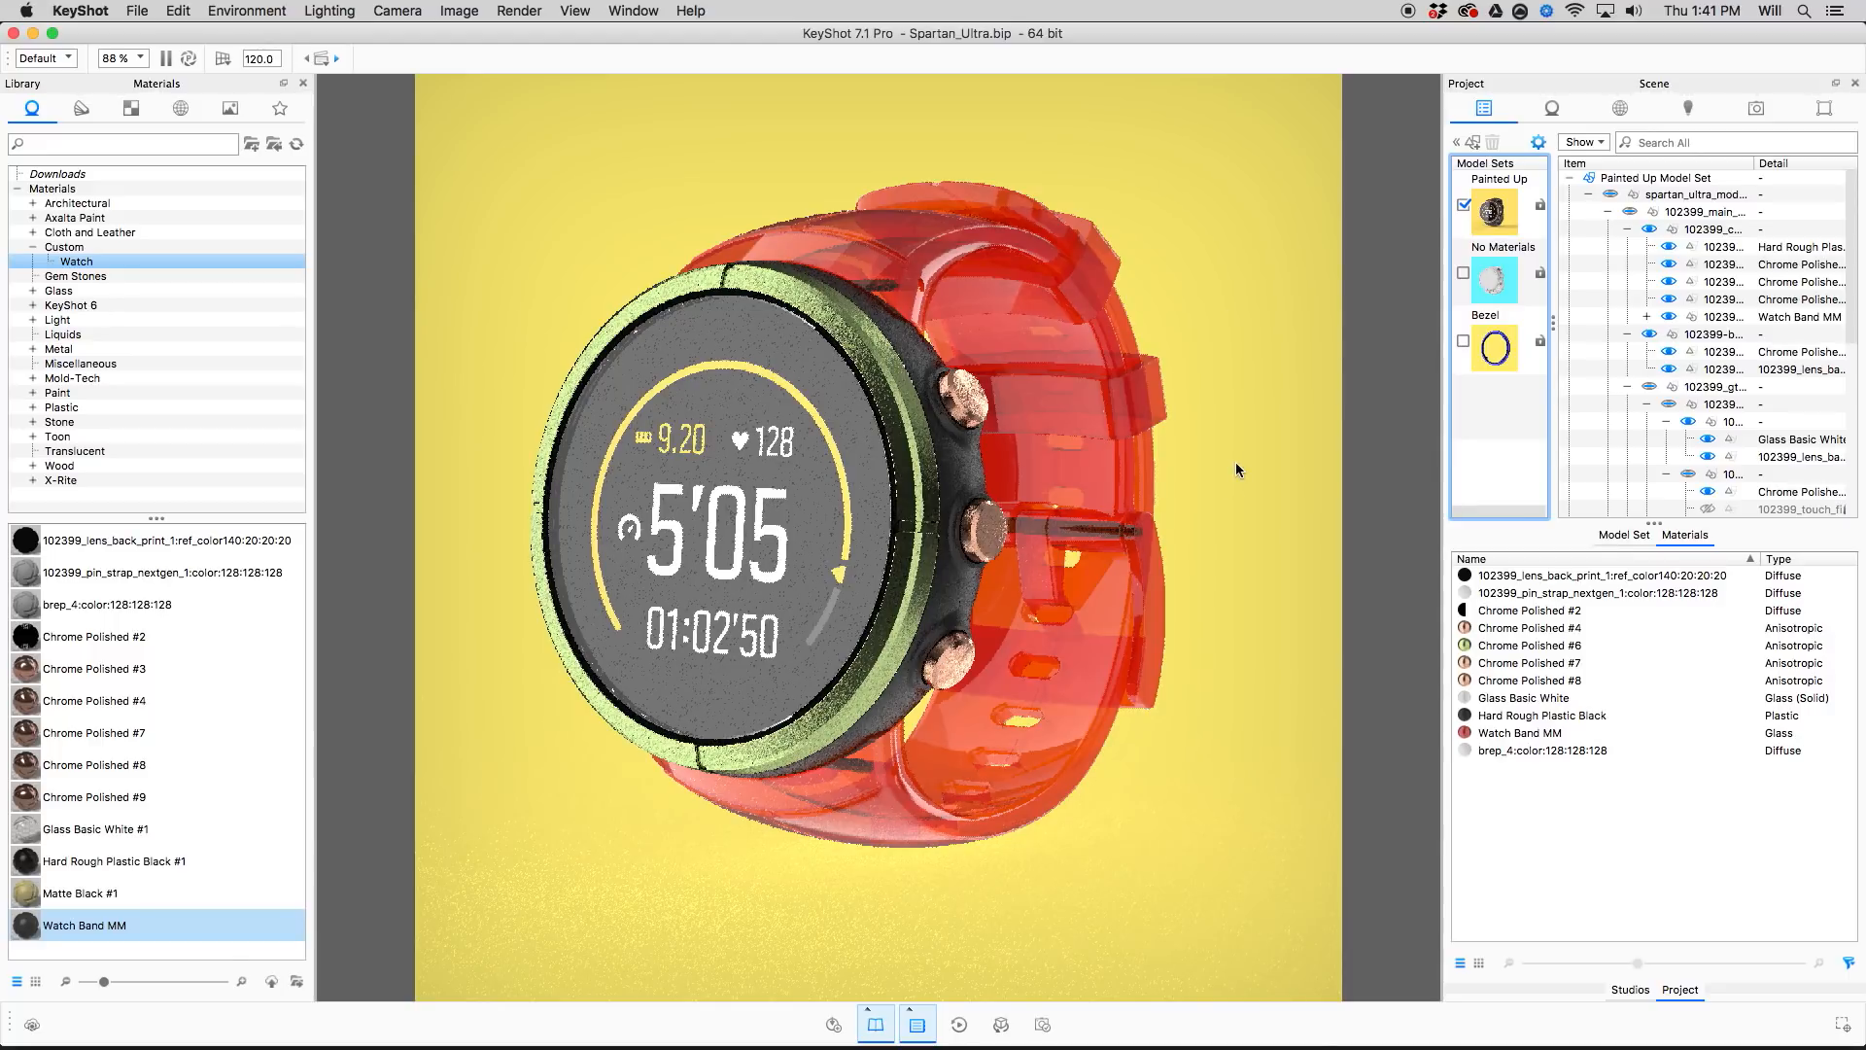
# Switch to the presentation to review the Linked Materials & Model Sets (Pro) slide, and return to KeyShot.
pyautogui.press('super+Tab')
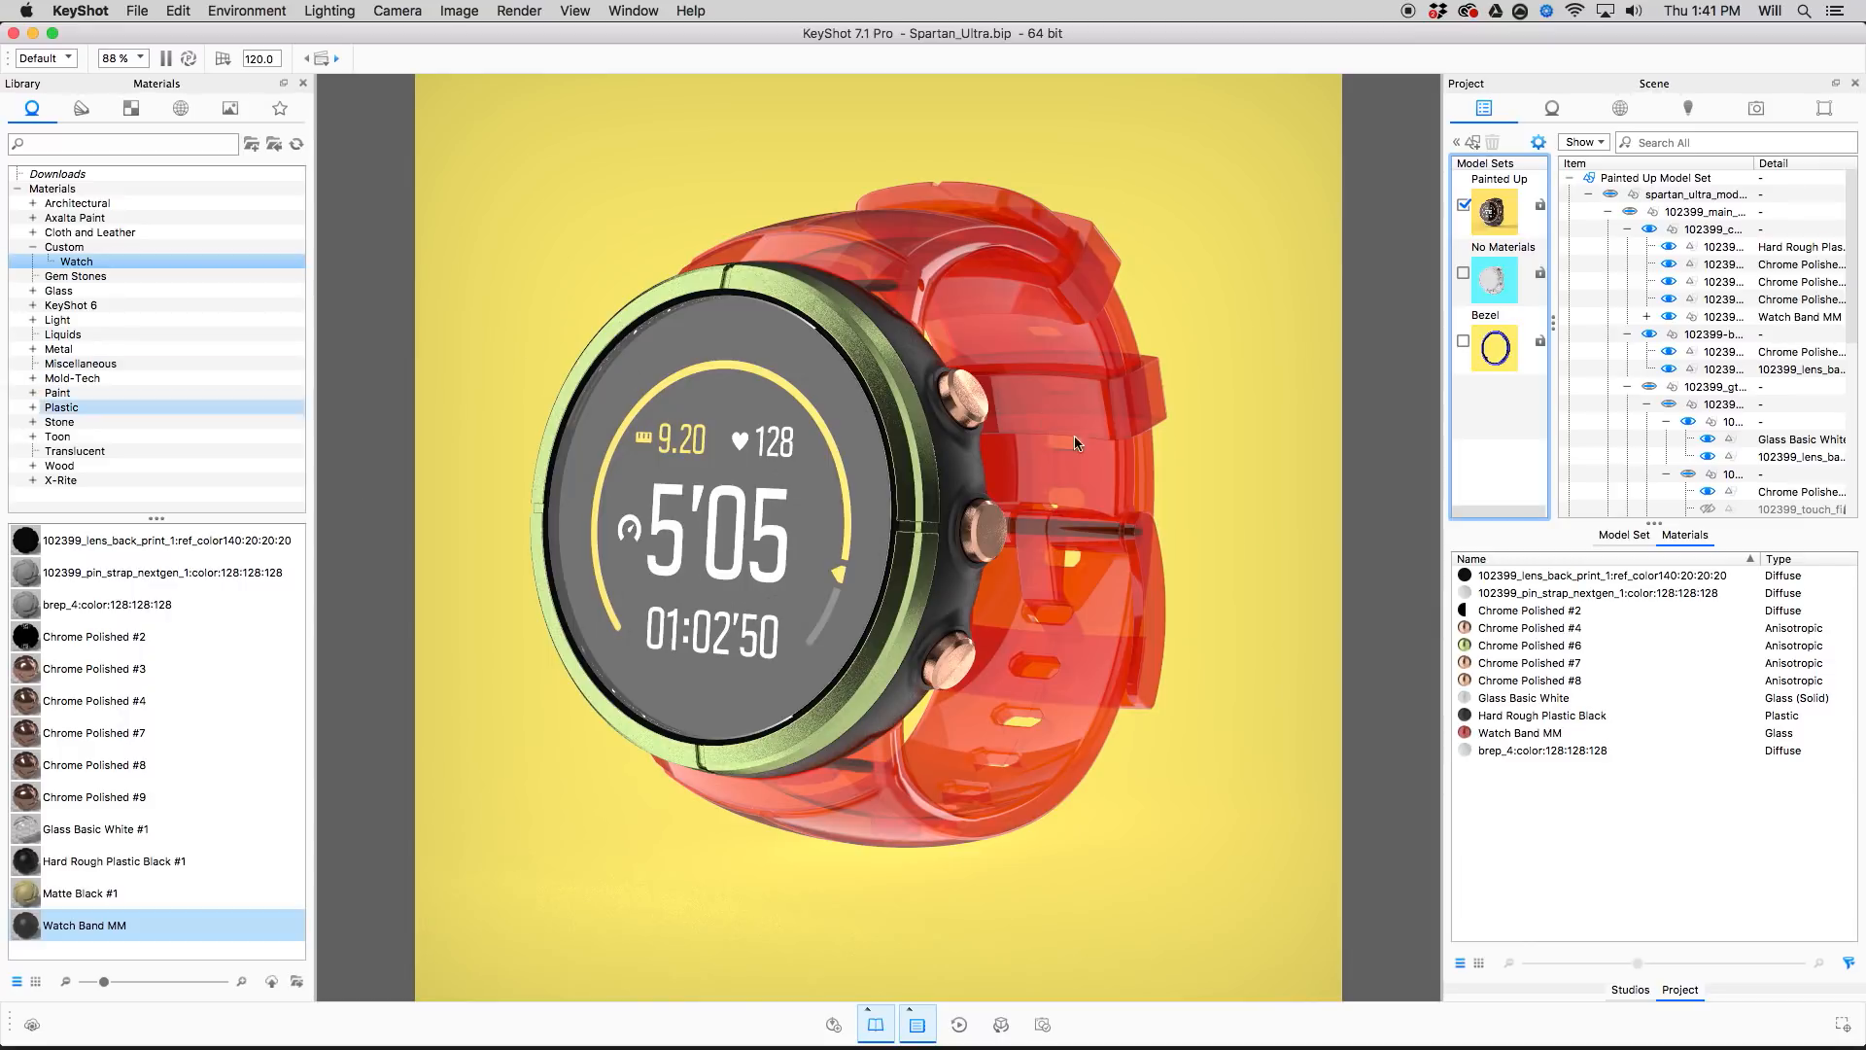
pyautogui.press('super+Tab')
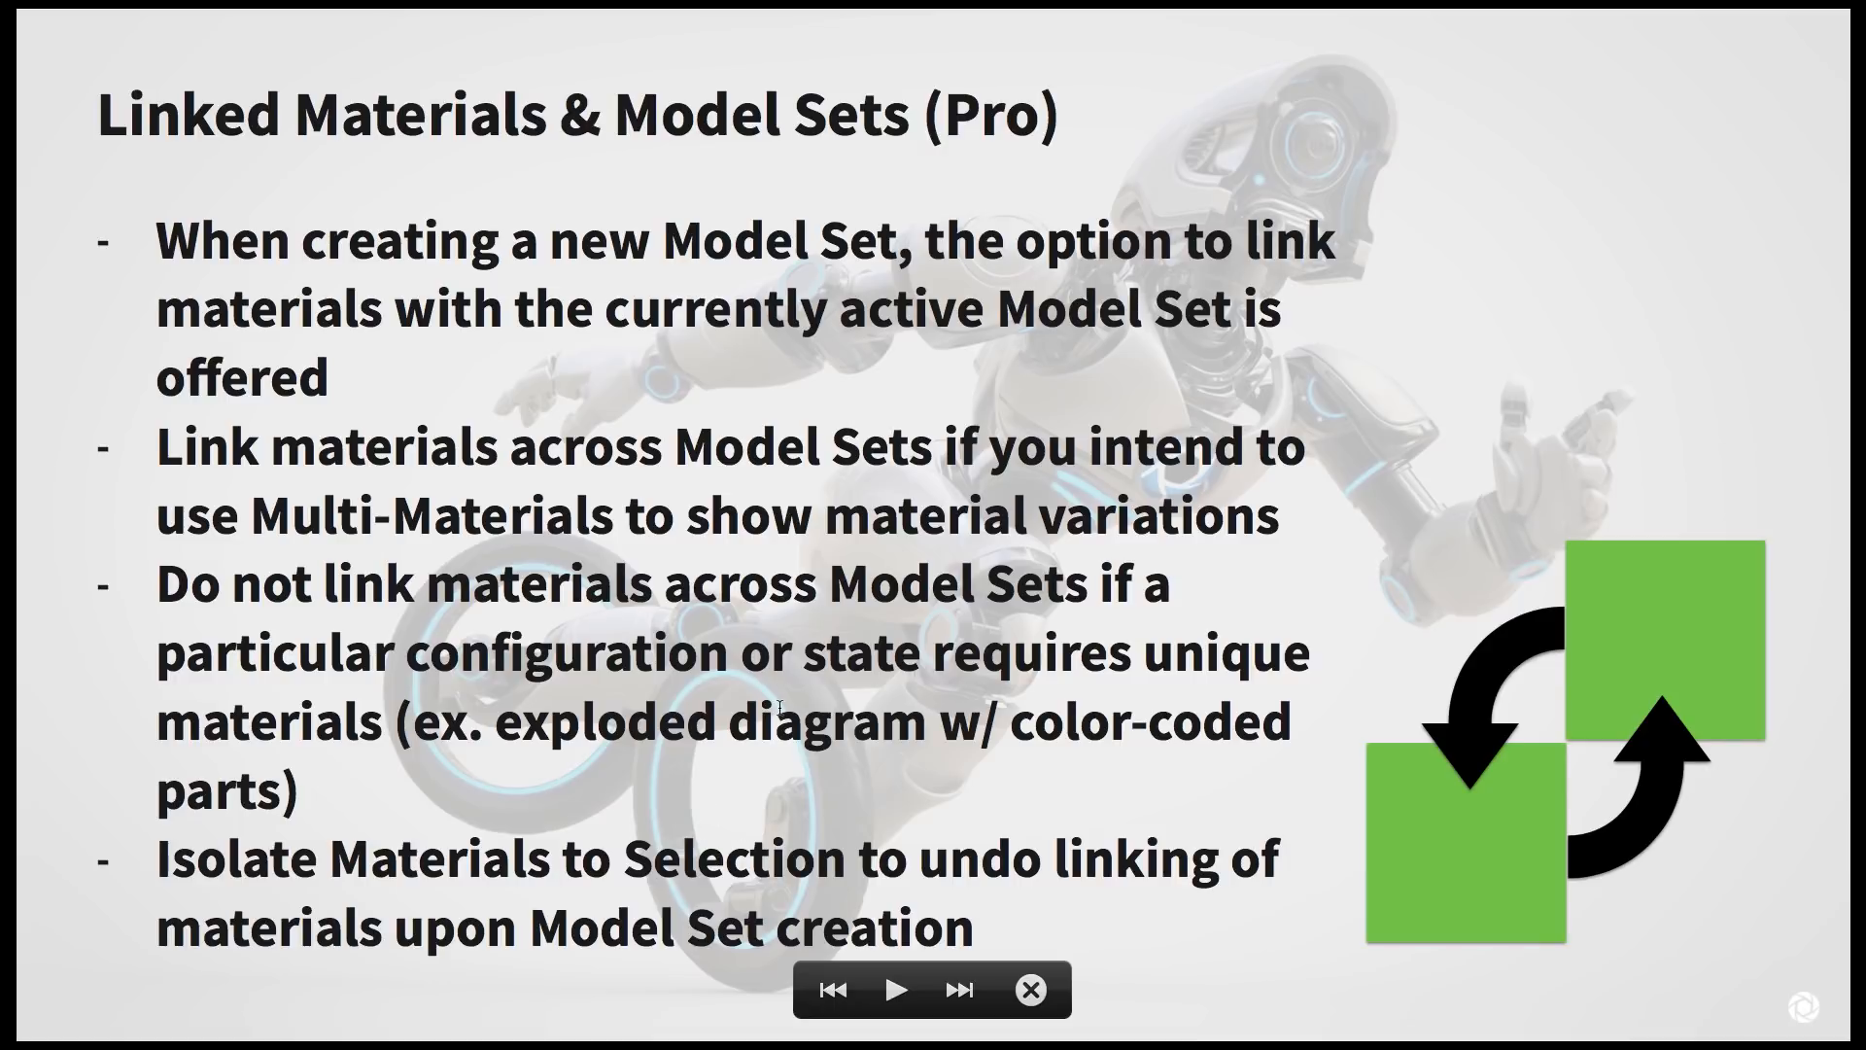
pyautogui.press('super+Tab')
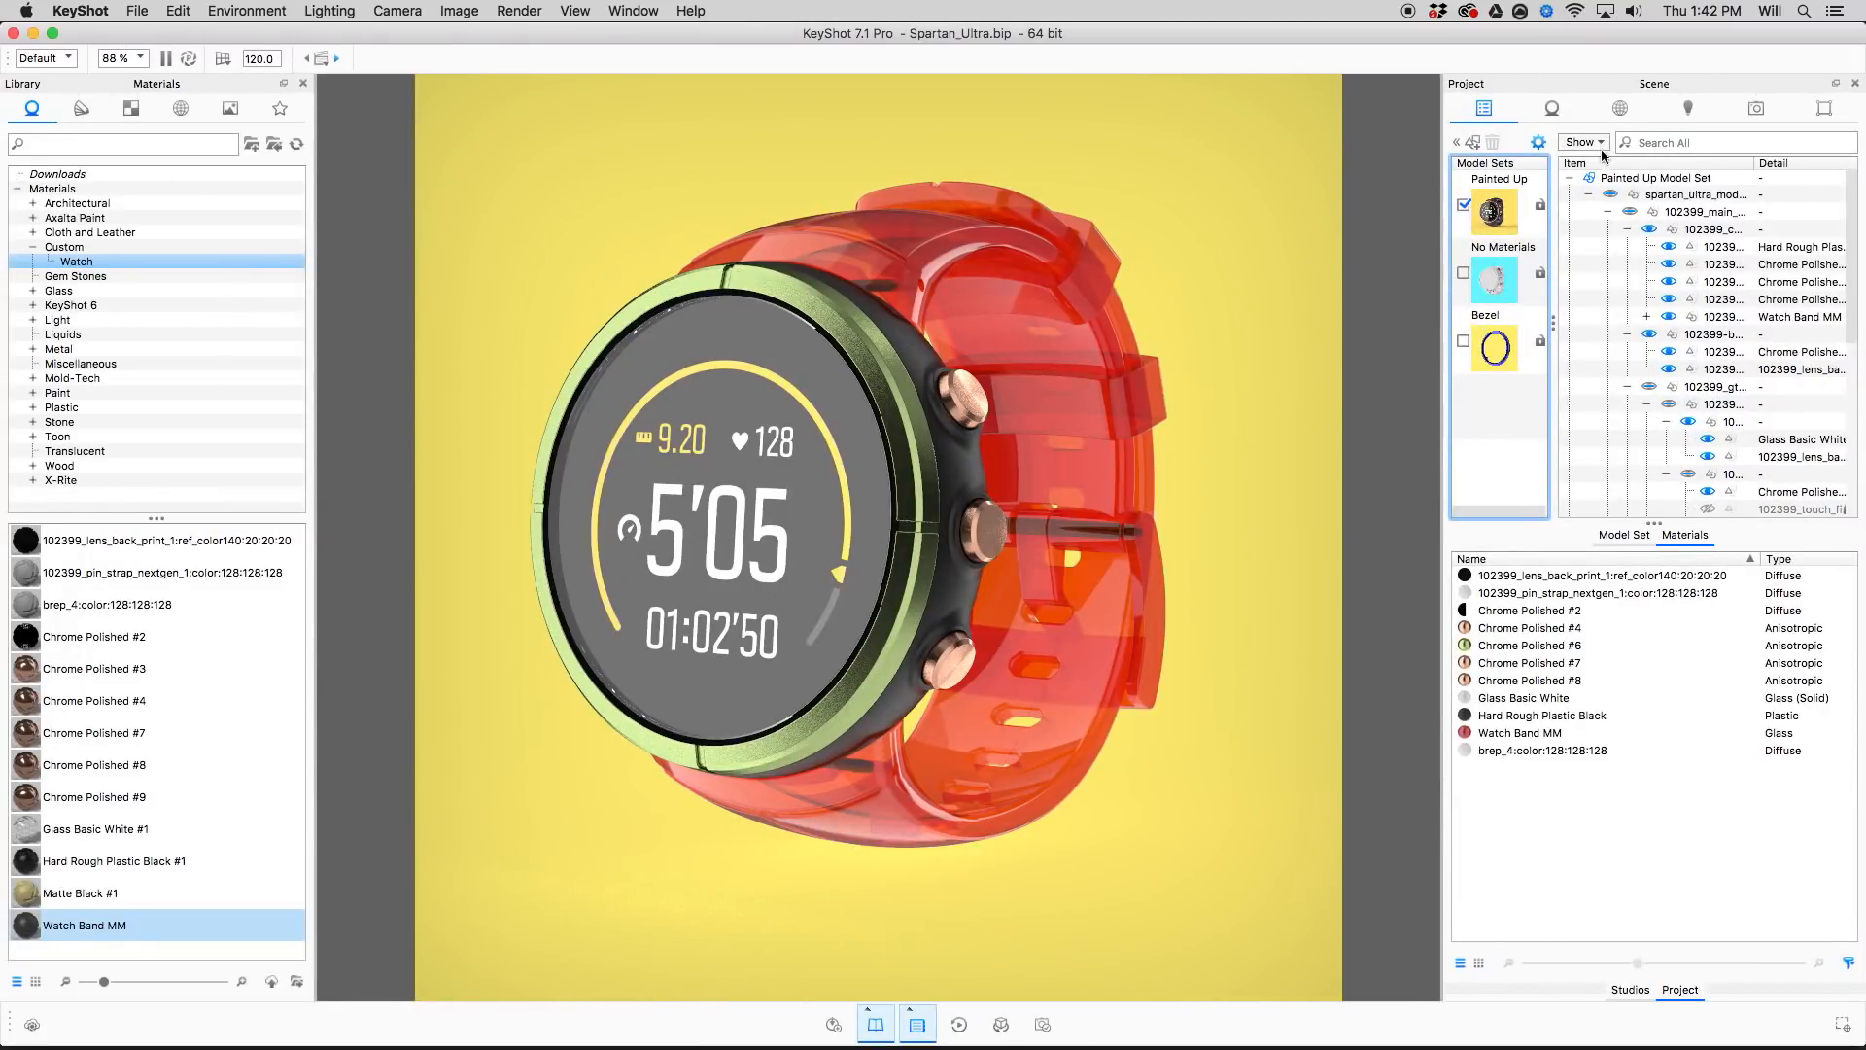
pyautogui.click(1519, 202)
pyautogui.press('super+Tab')
pyautogui.press('Right')
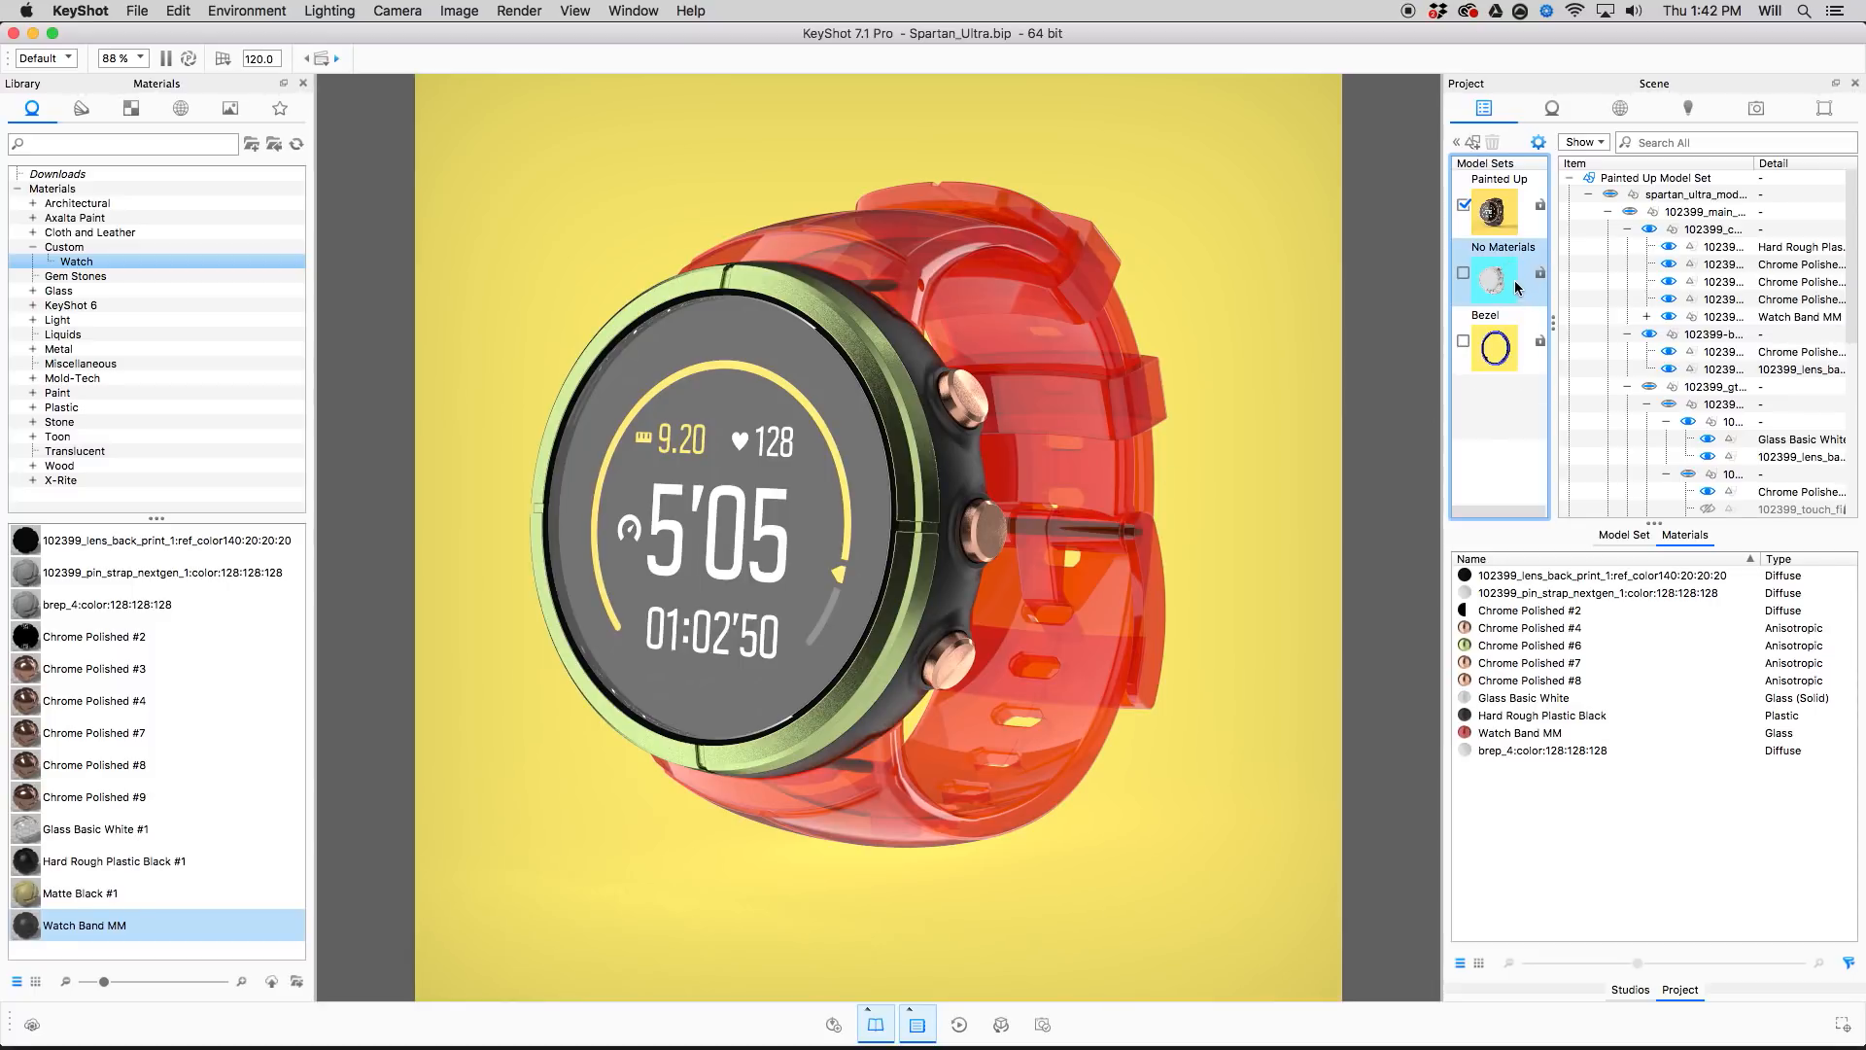
# Open the Material Templates window and place it over the edge of the materials library, clear of most of the watch.
pyautogui.moveTo(1183, 418); pyautogui.dragTo(1170, 403)
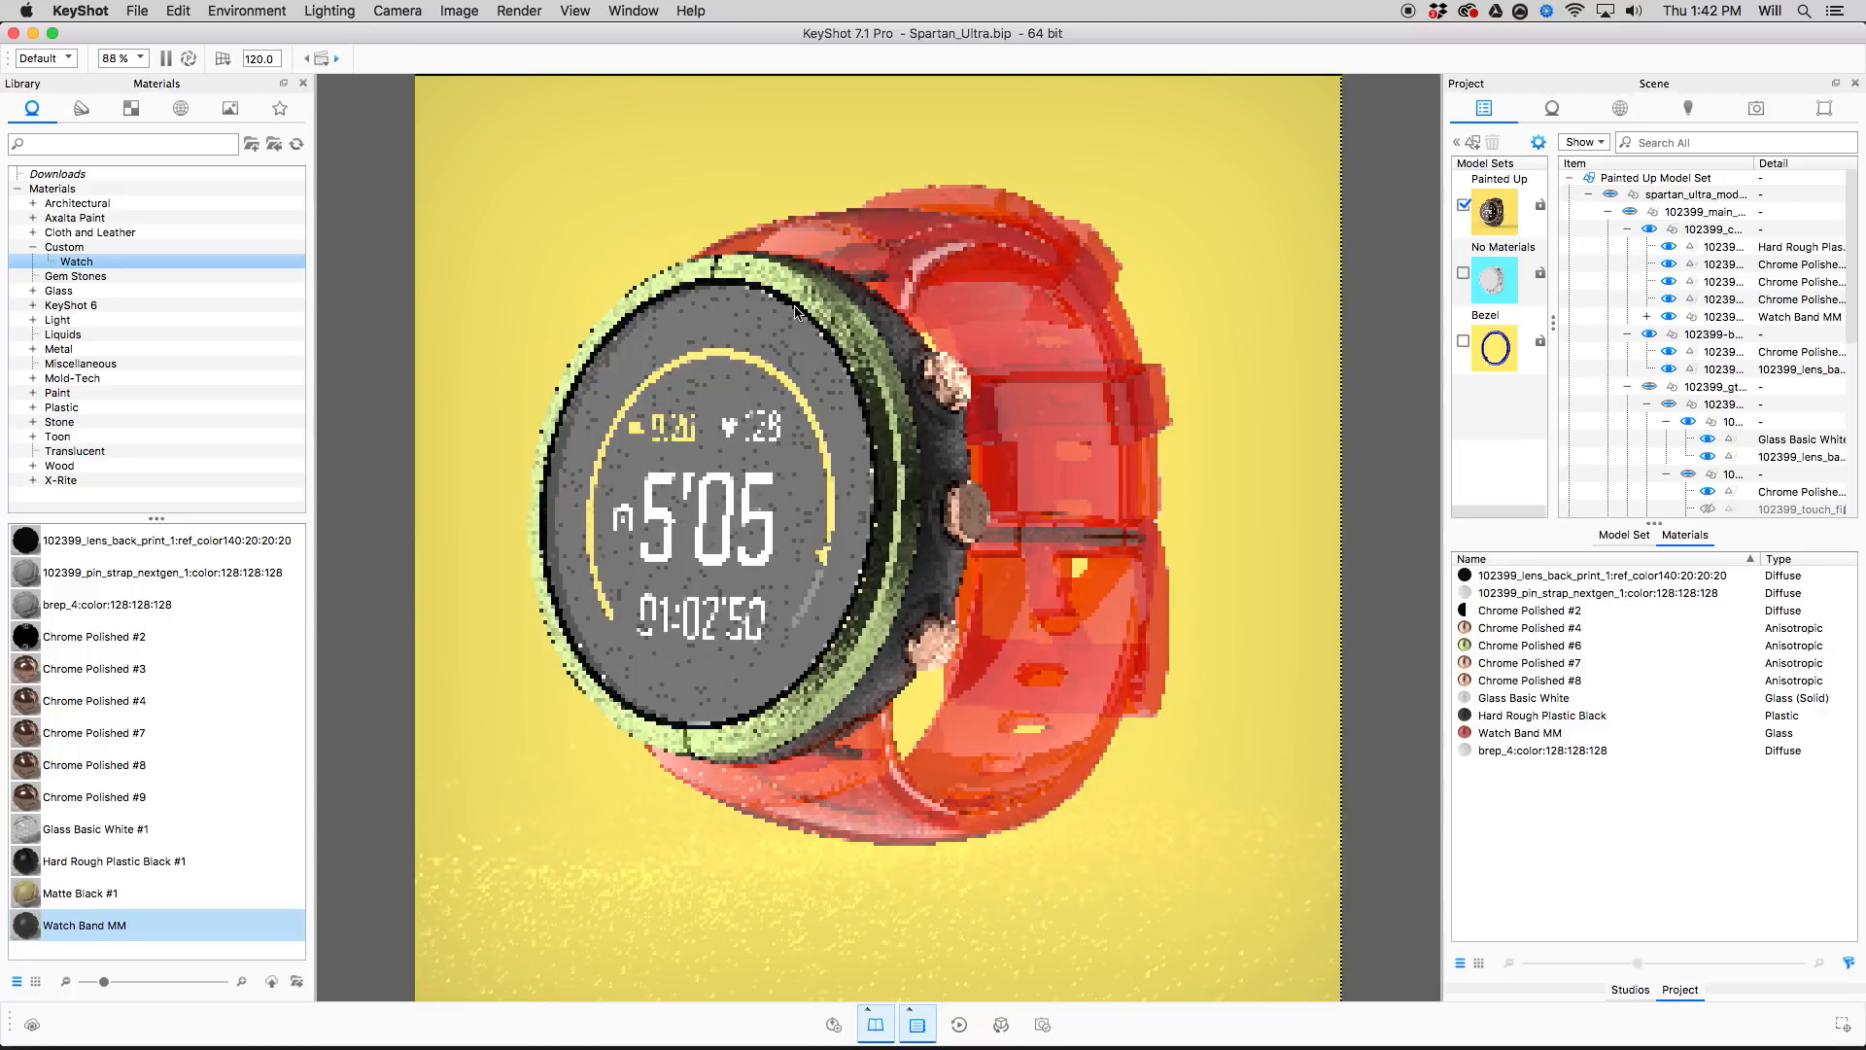
pyautogui.moveTo(1127, 435); pyautogui.dragTo(1060, 436)
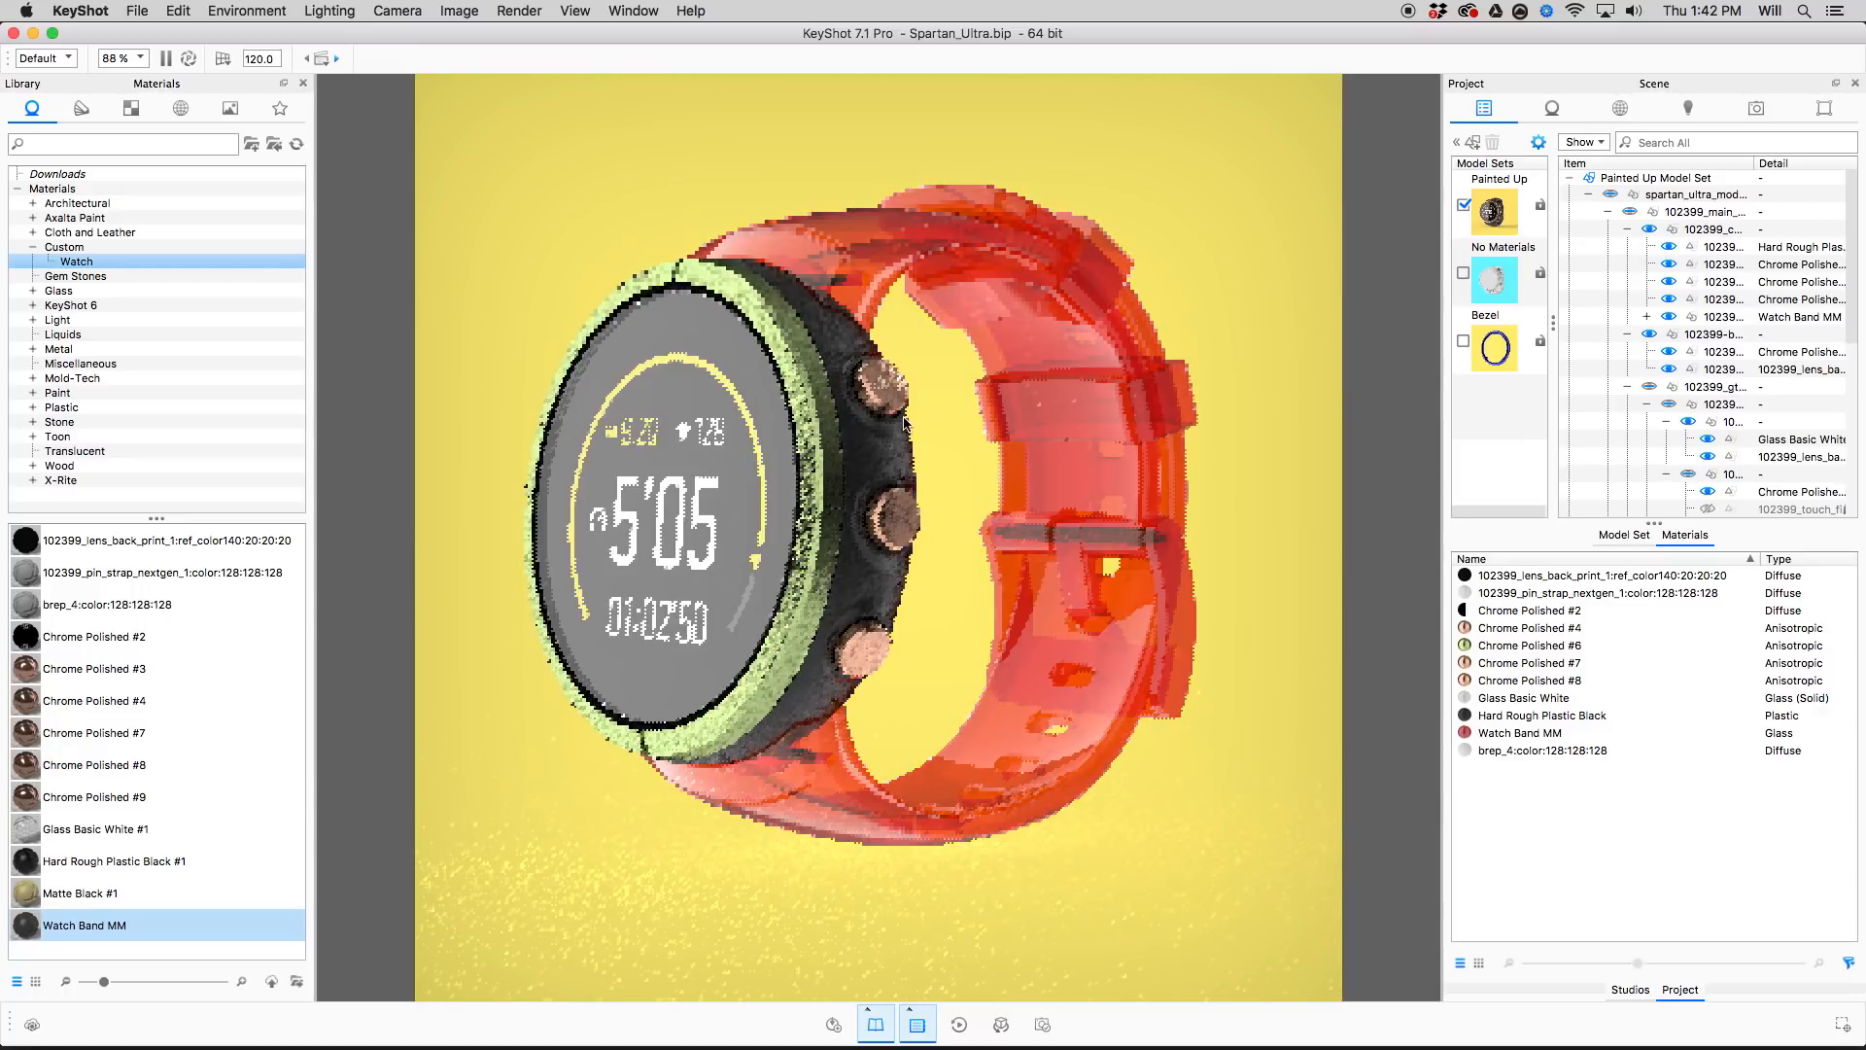
pyautogui.moveTo(918, 478); pyautogui.dragTo(1040, 498)
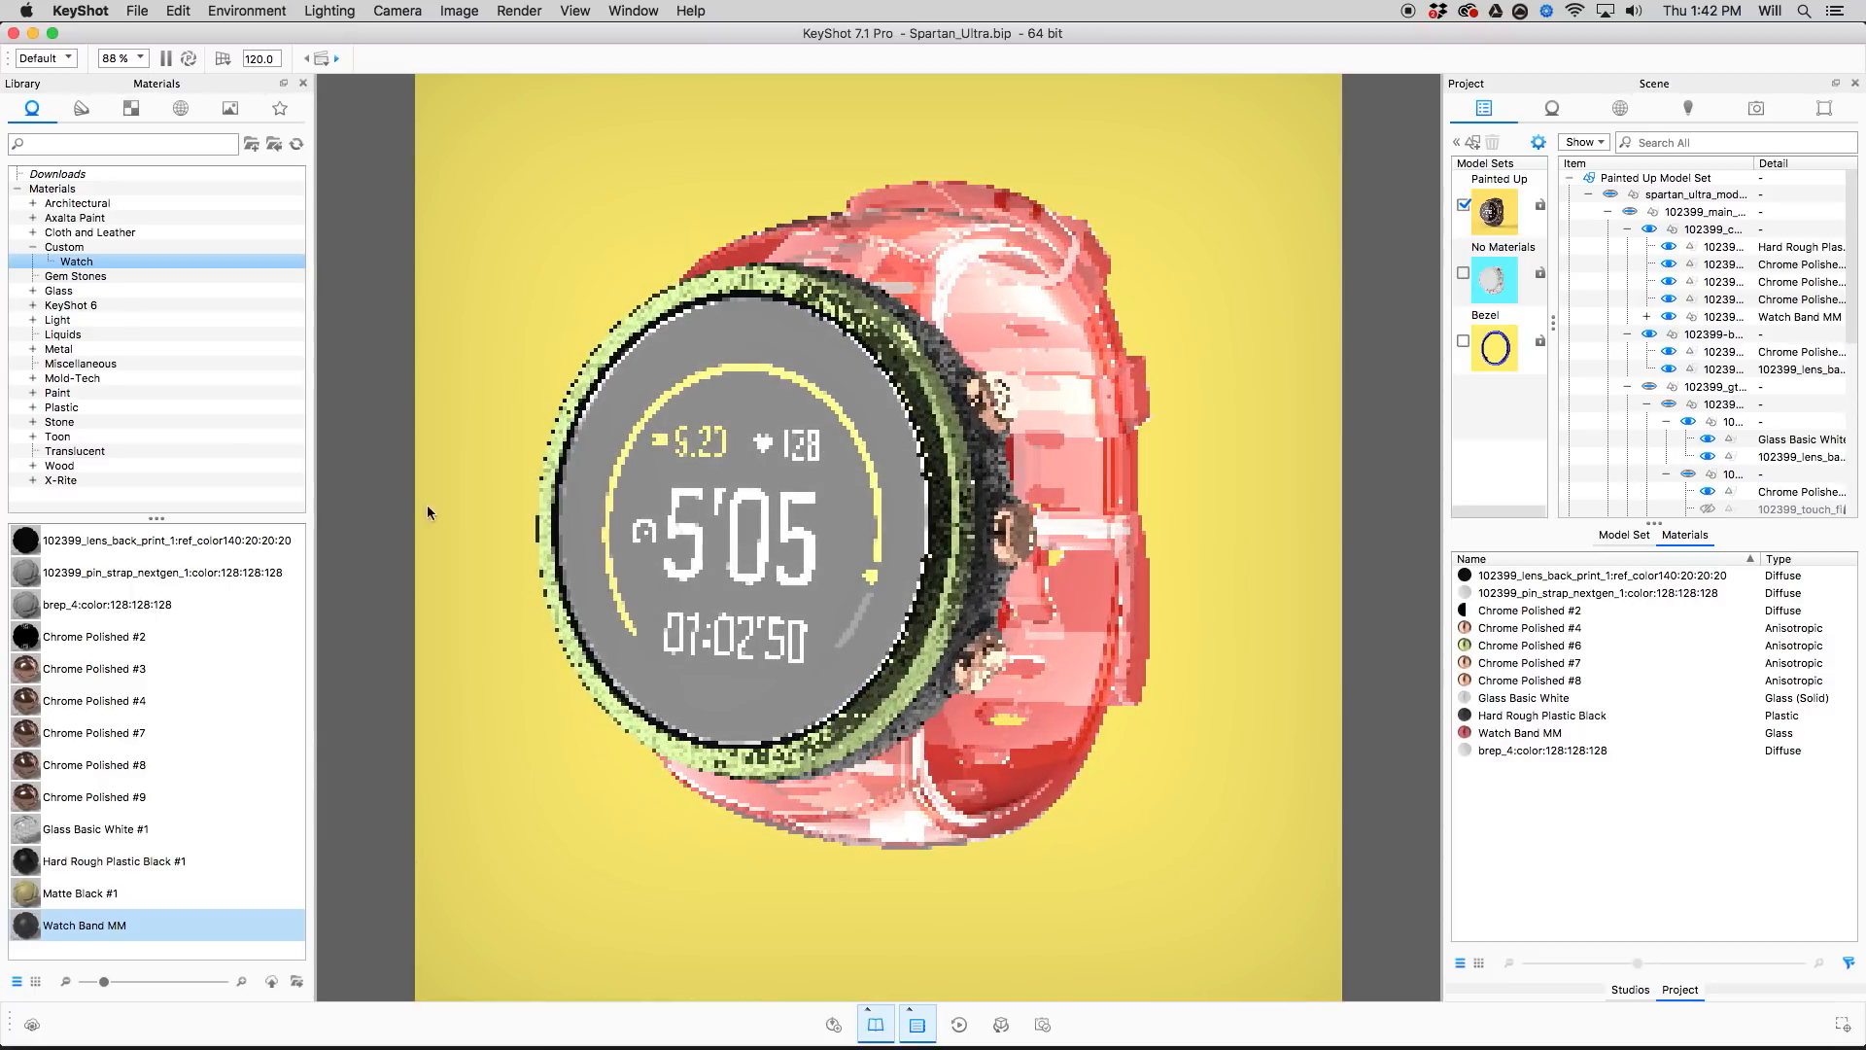
pyautogui.click(530, 12)
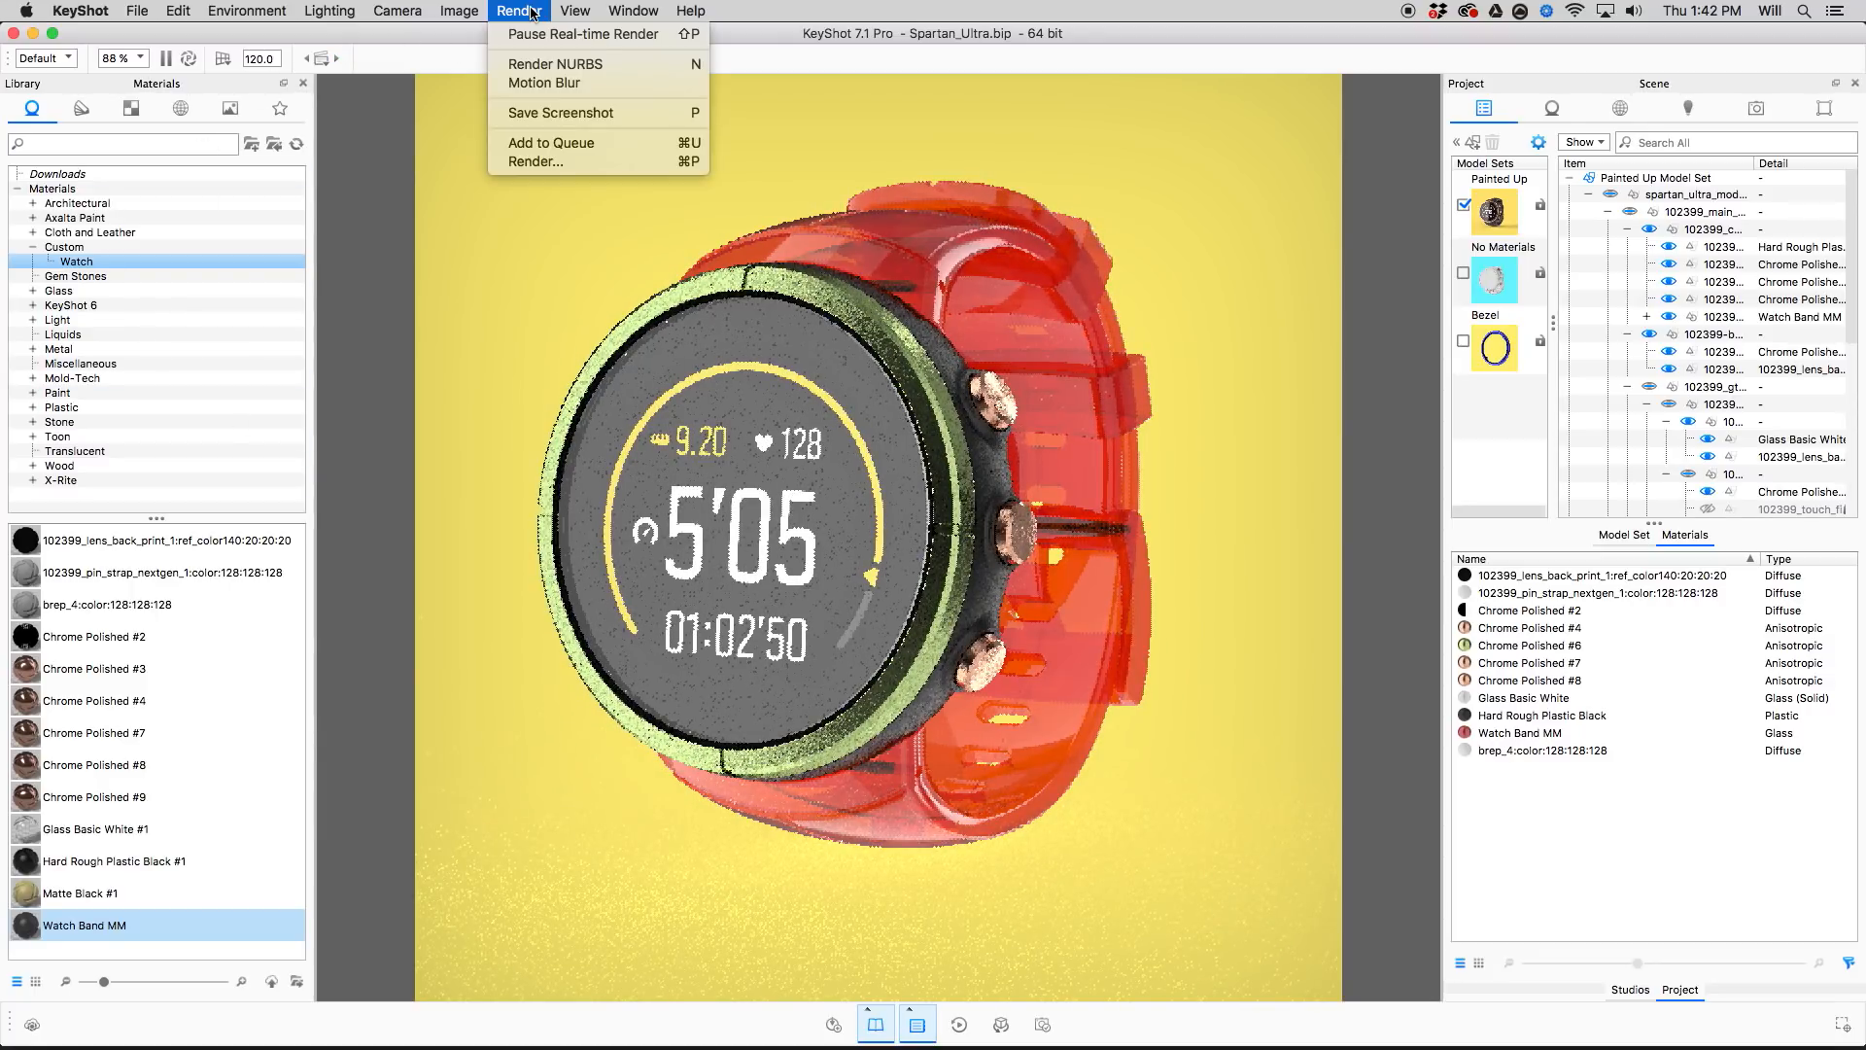
pyautogui.moveTo(647, 15)
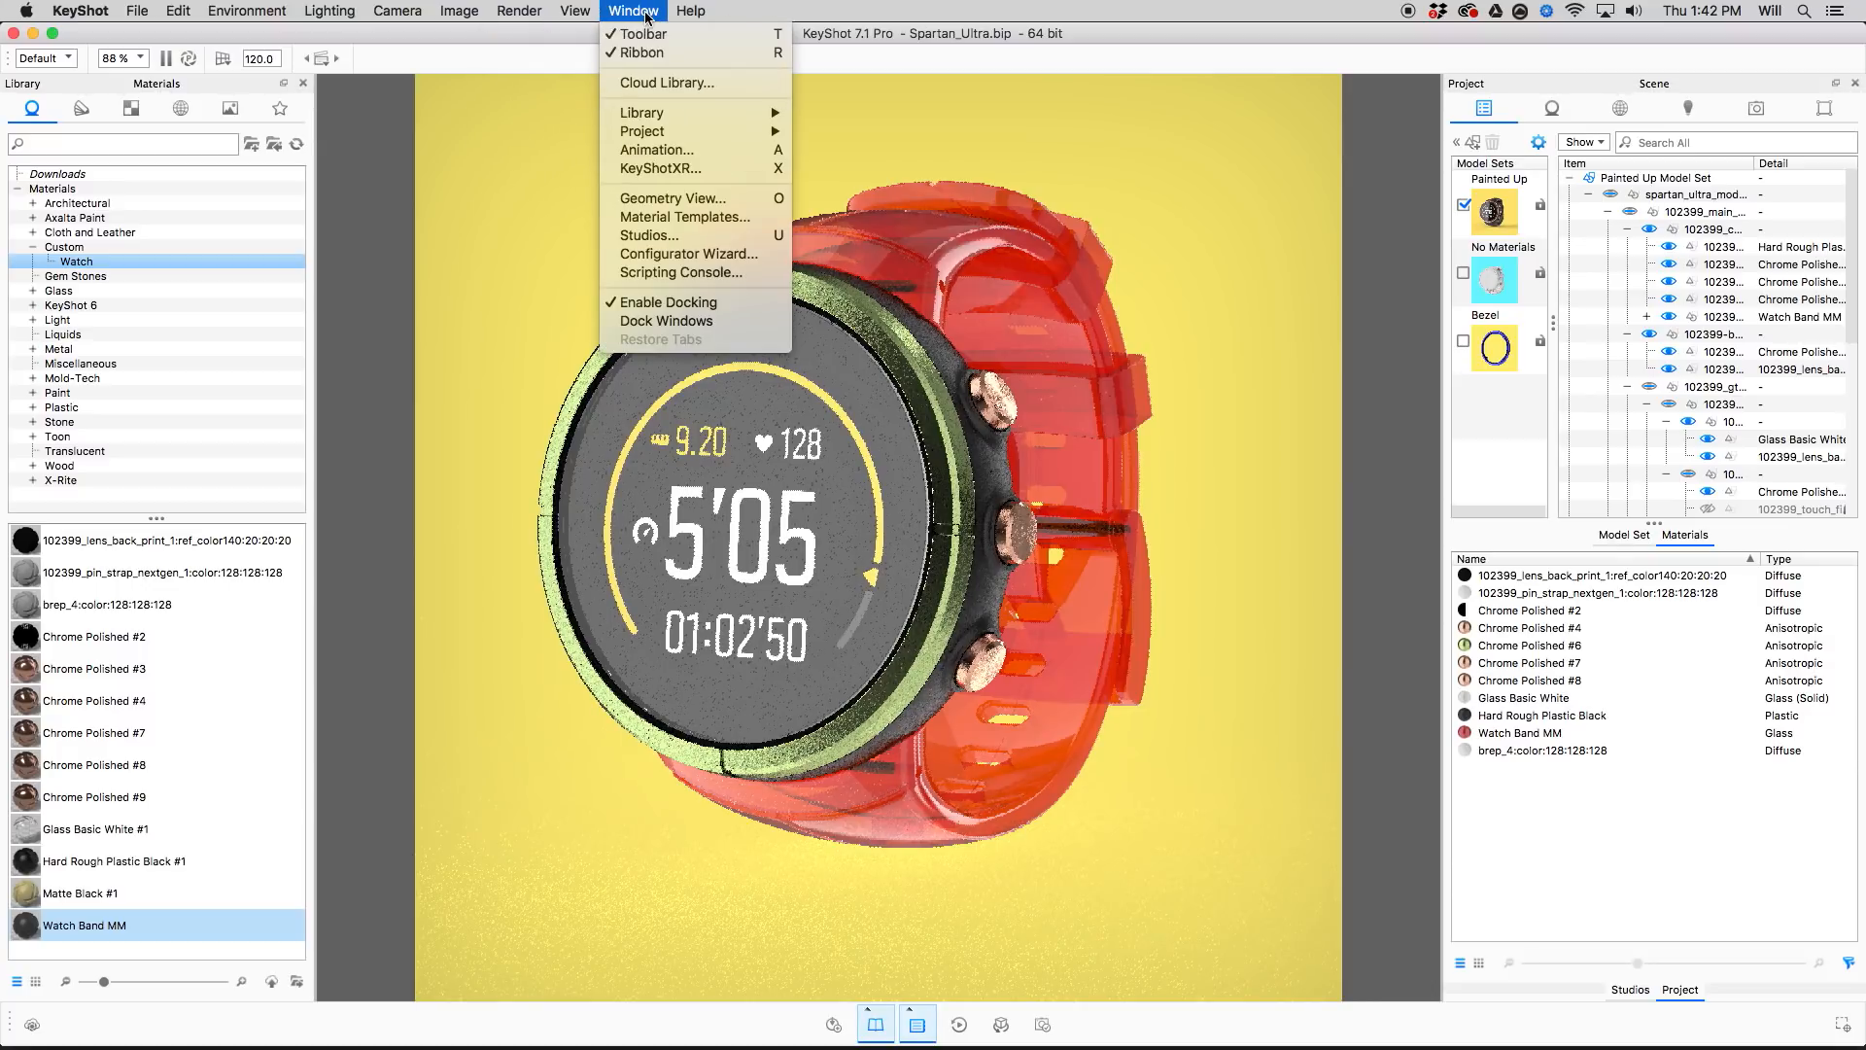
pyautogui.click(658, 230)
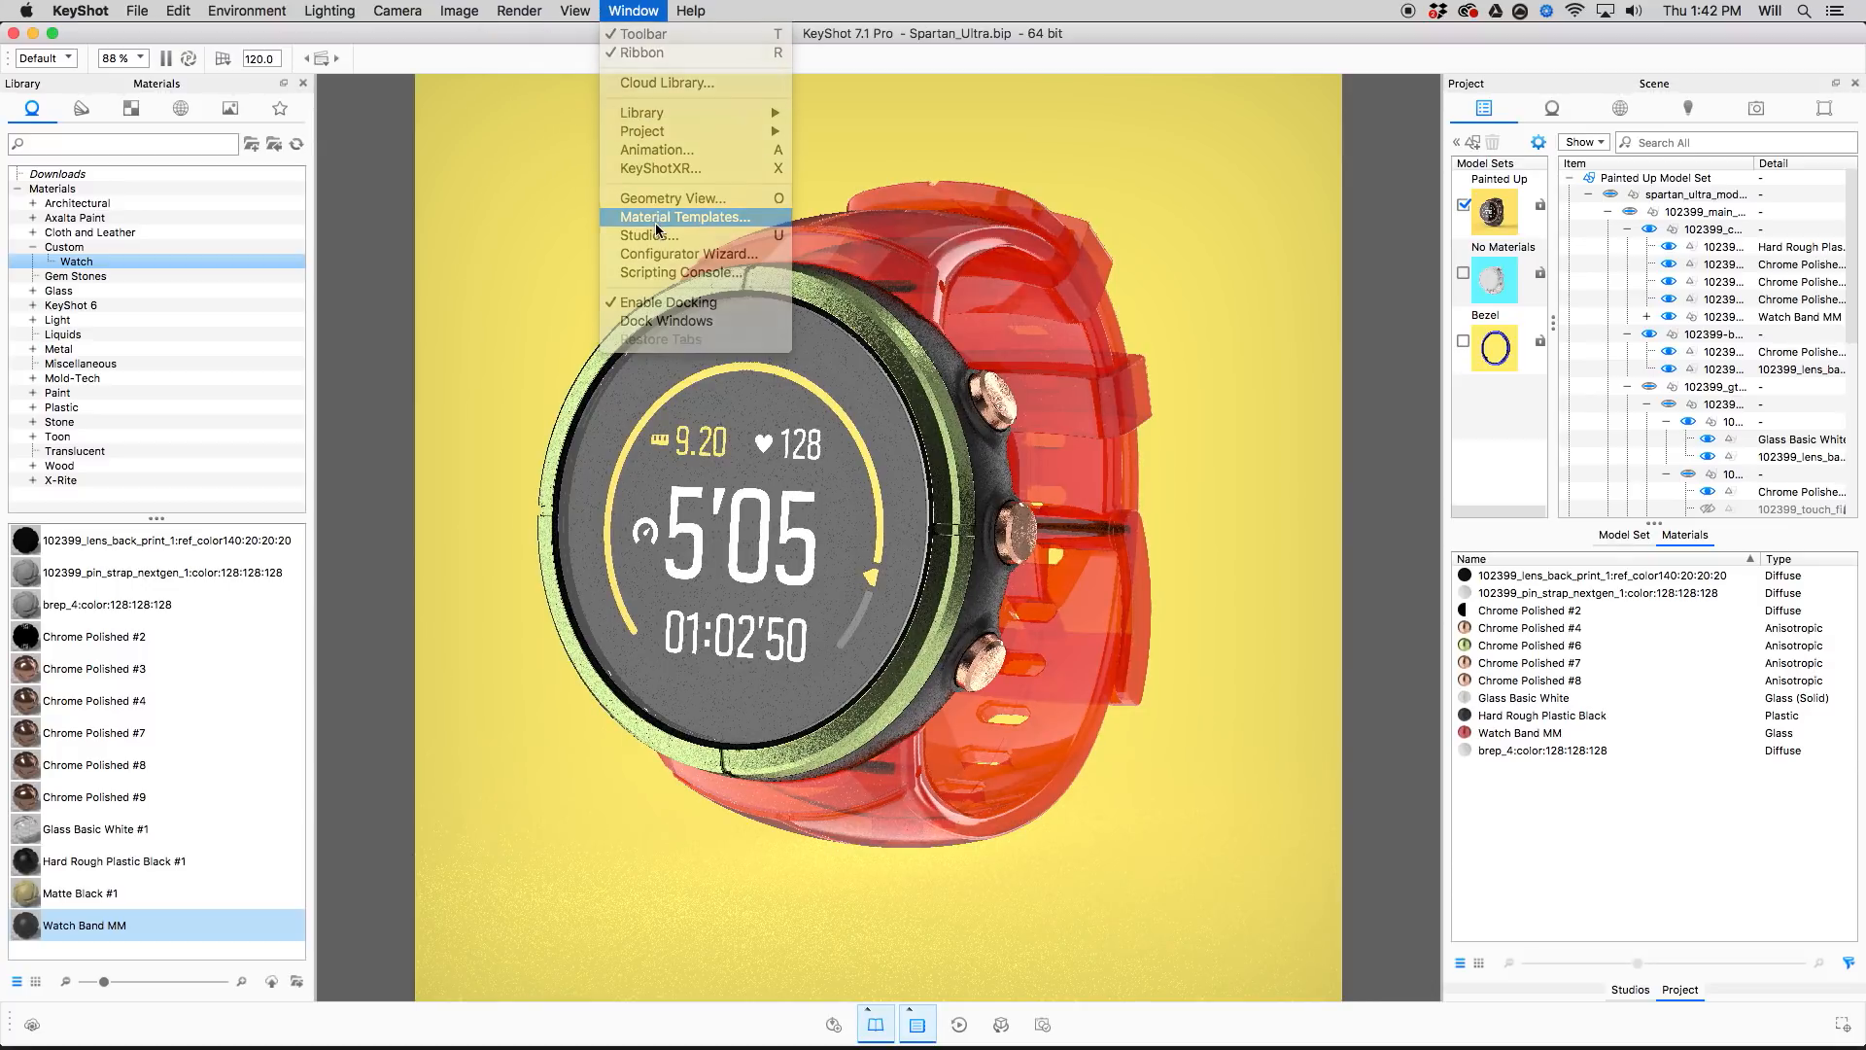
pyautogui.moveTo(768, 277); pyautogui.dragTo(344, 89)
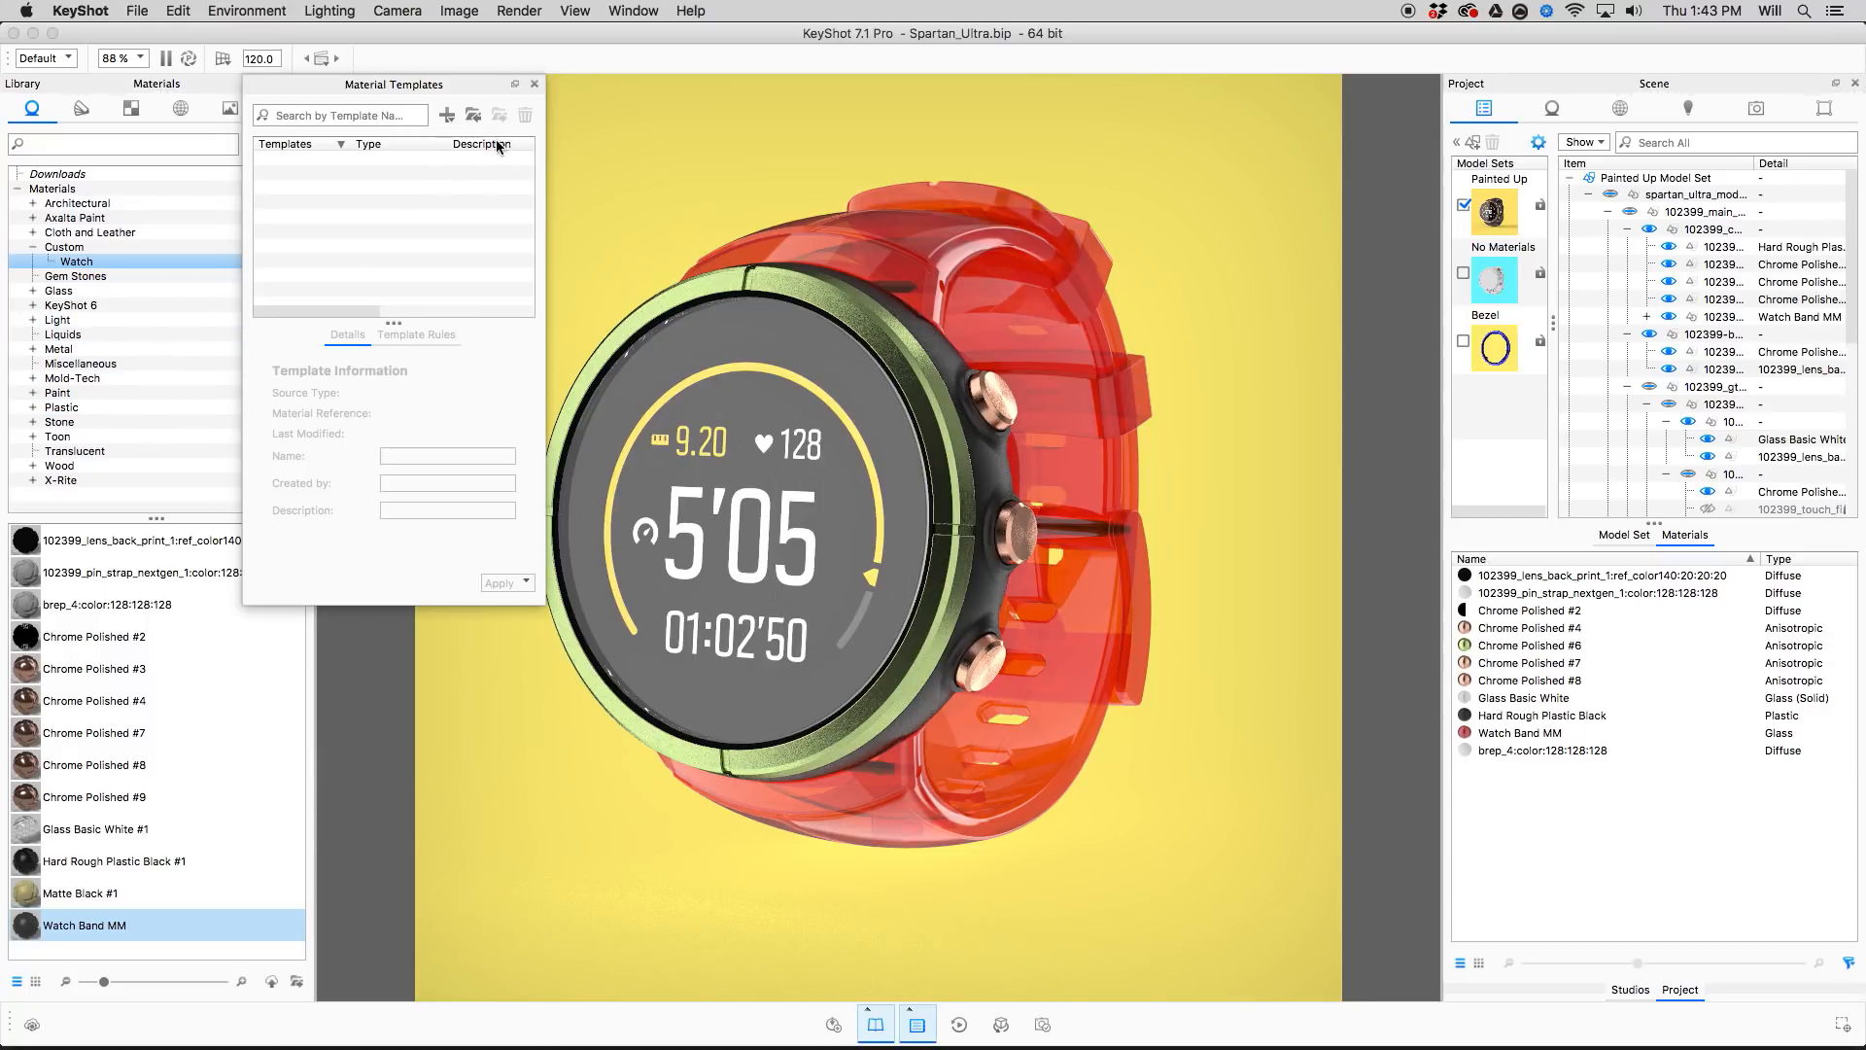
pyautogui.moveTo(428, 87); pyautogui.dragTo(467, 86)
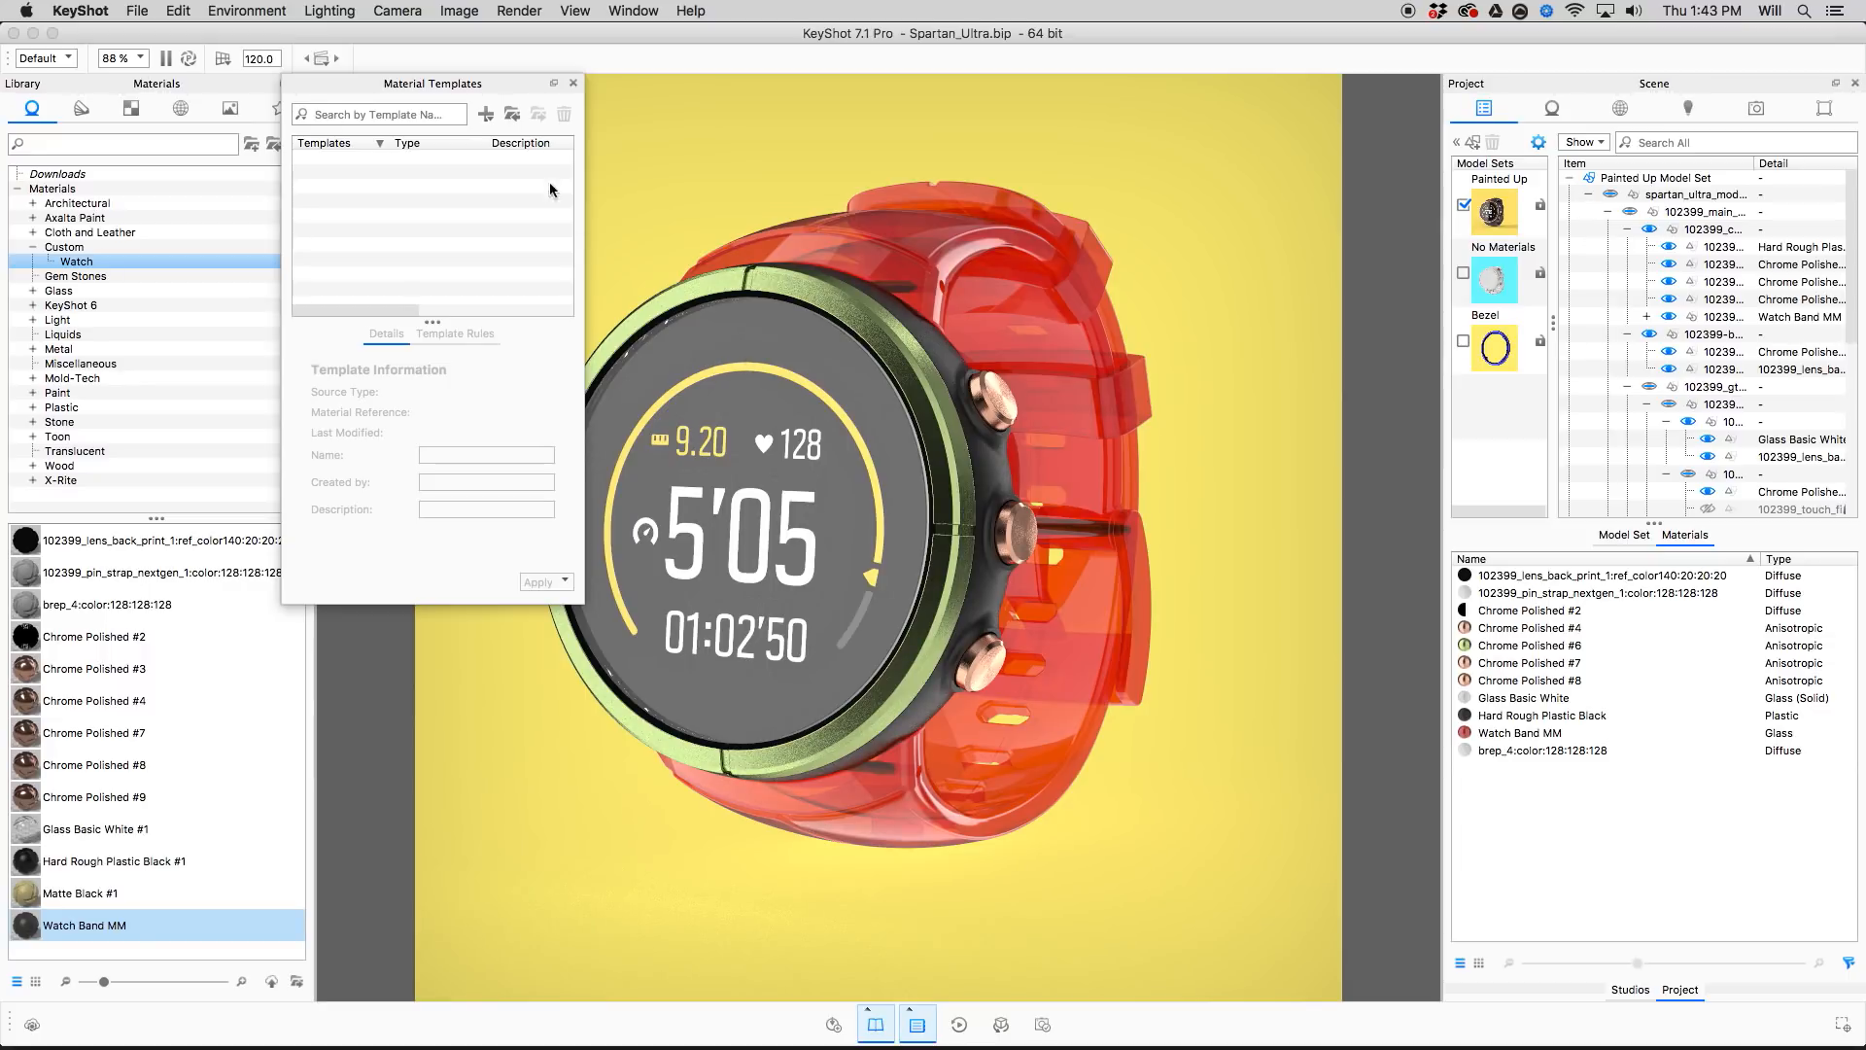
# Collapse the model sets list and widen the Item column of the scene tree so the part names are easier to read.
pyautogui.click(486, 116)
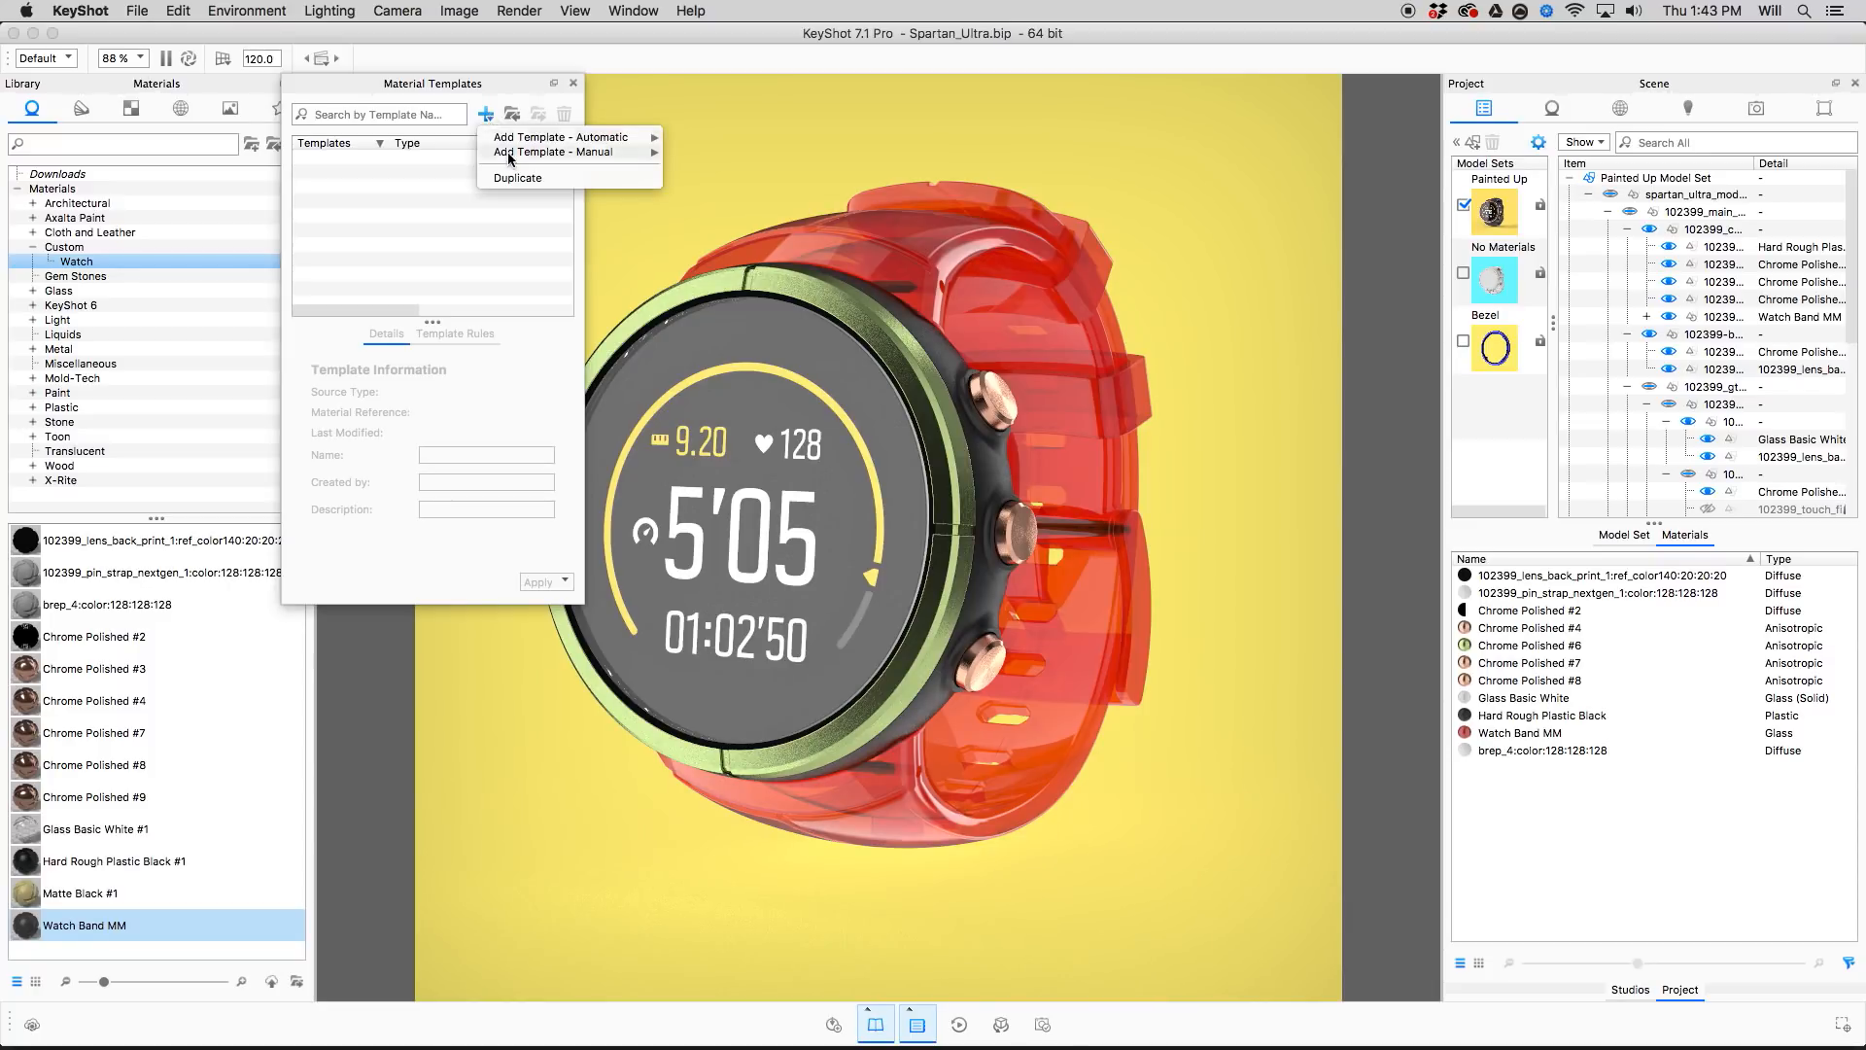
pyautogui.moveTo(510, 155)
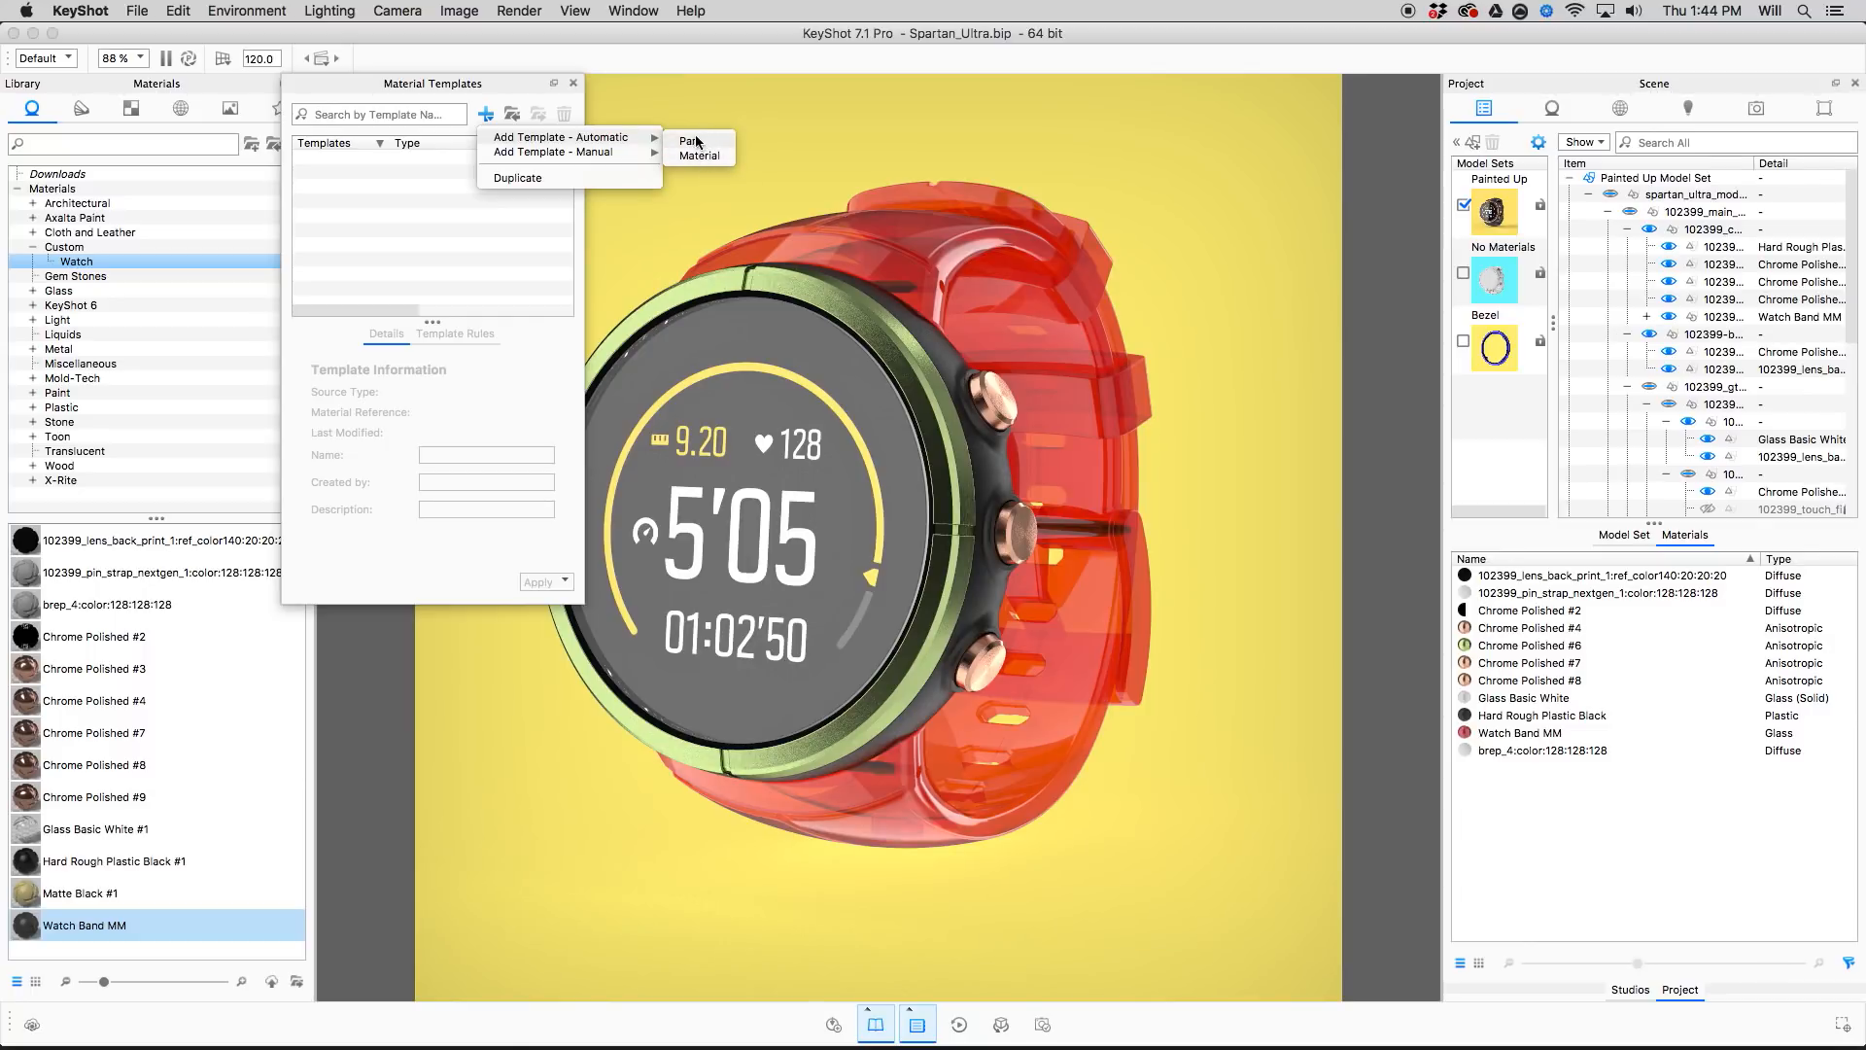
pyautogui.click(1781, 160)
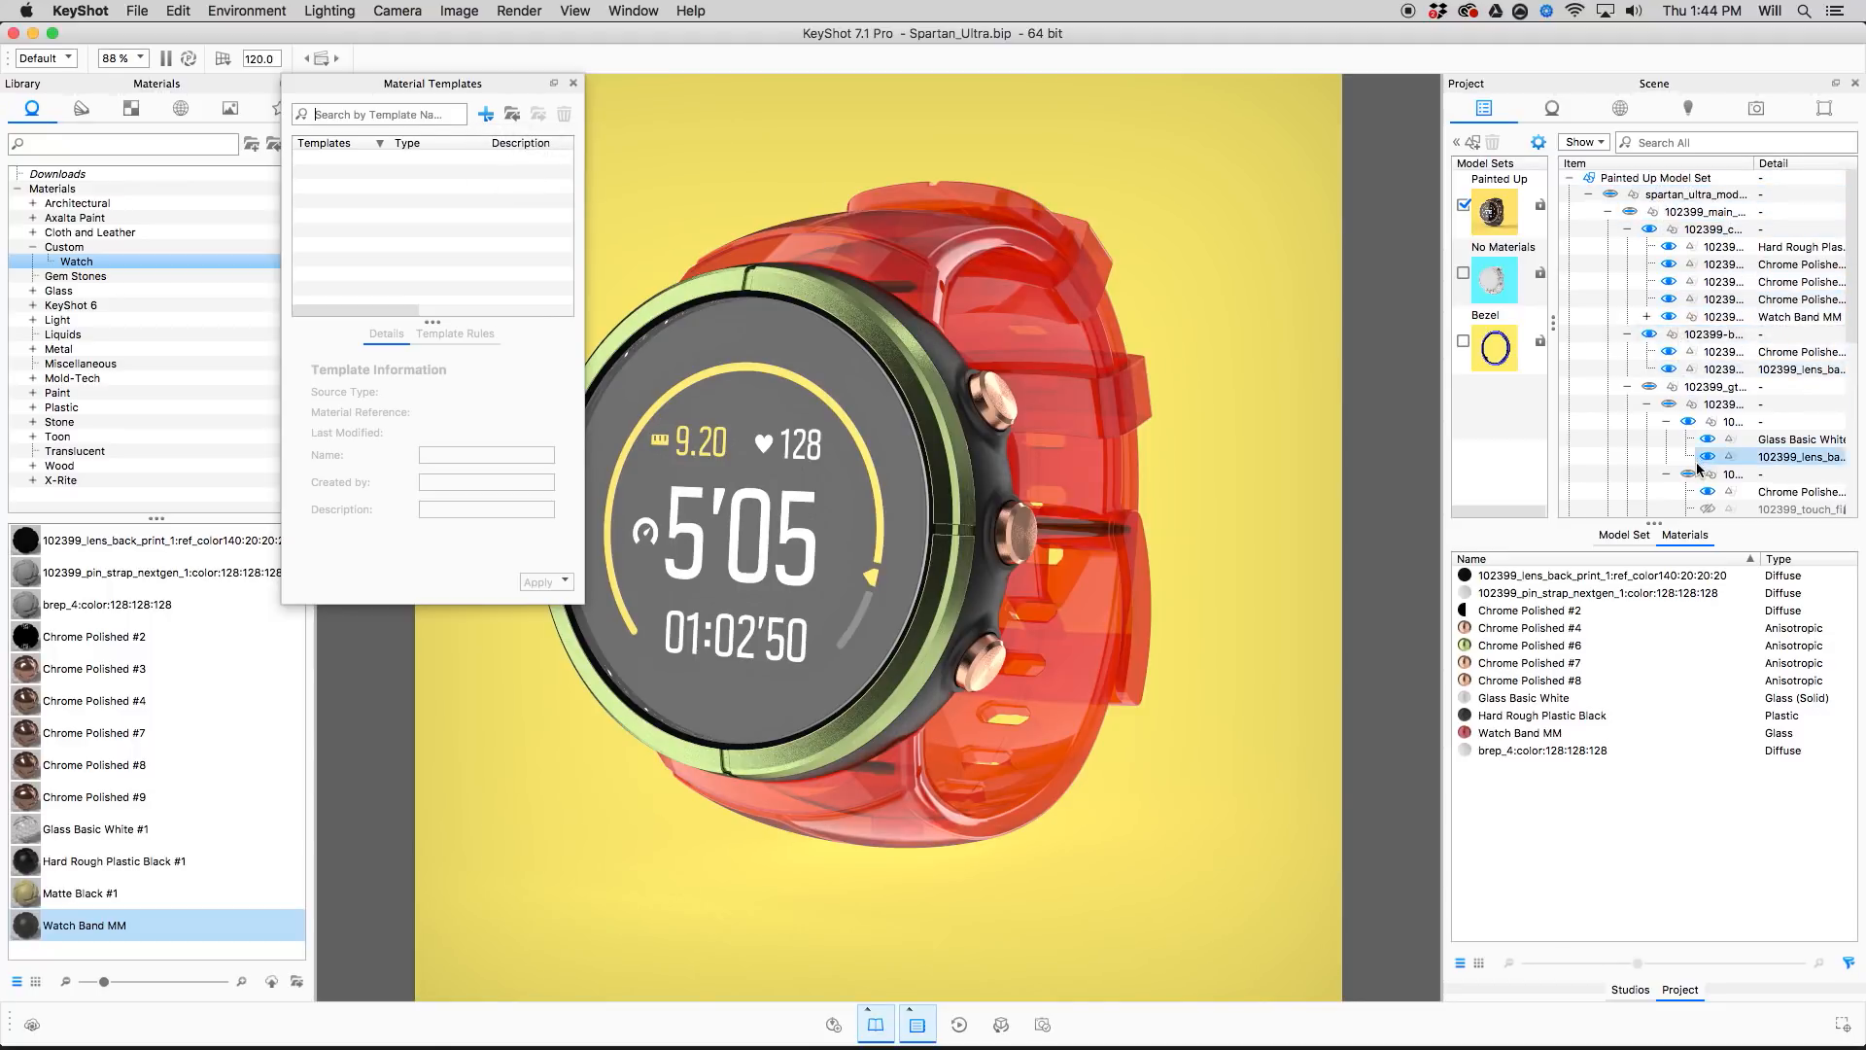
pyautogui.click(1553, 322)
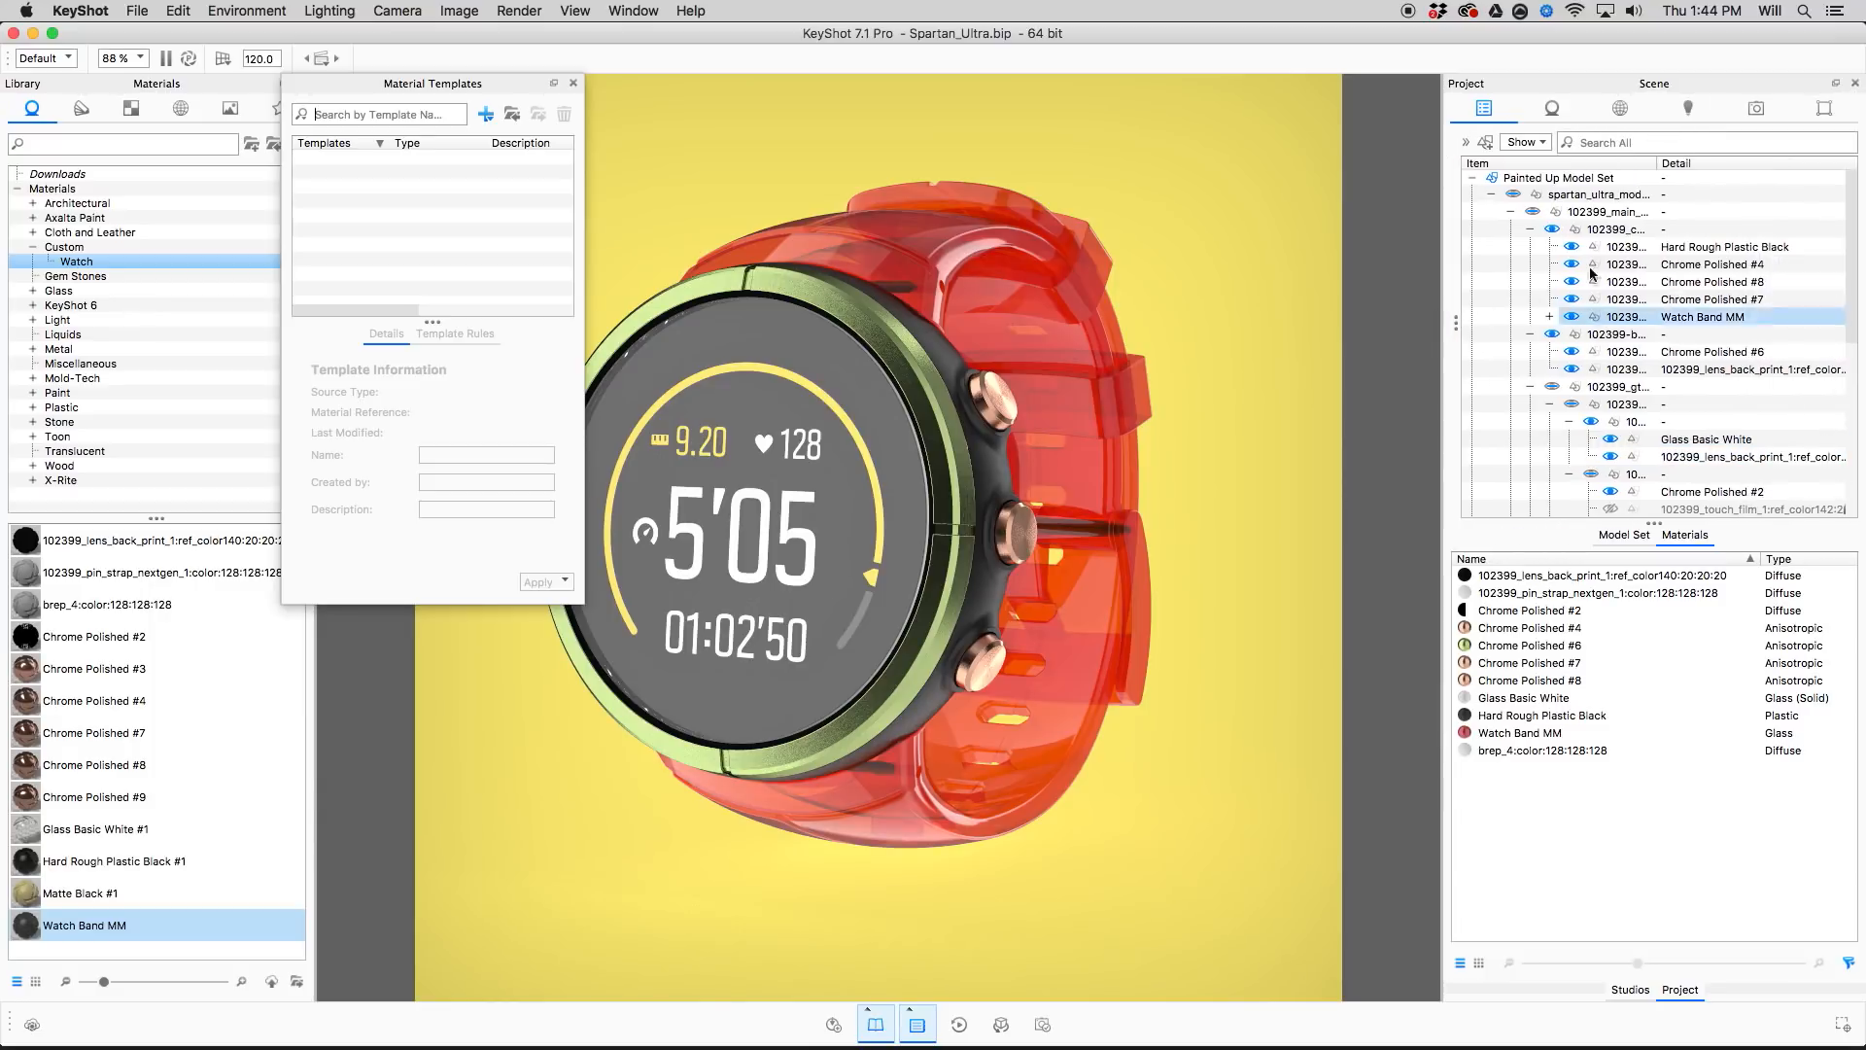
pyautogui.moveTo(1658, 163); pyautogui.dragTo(1713, 163)
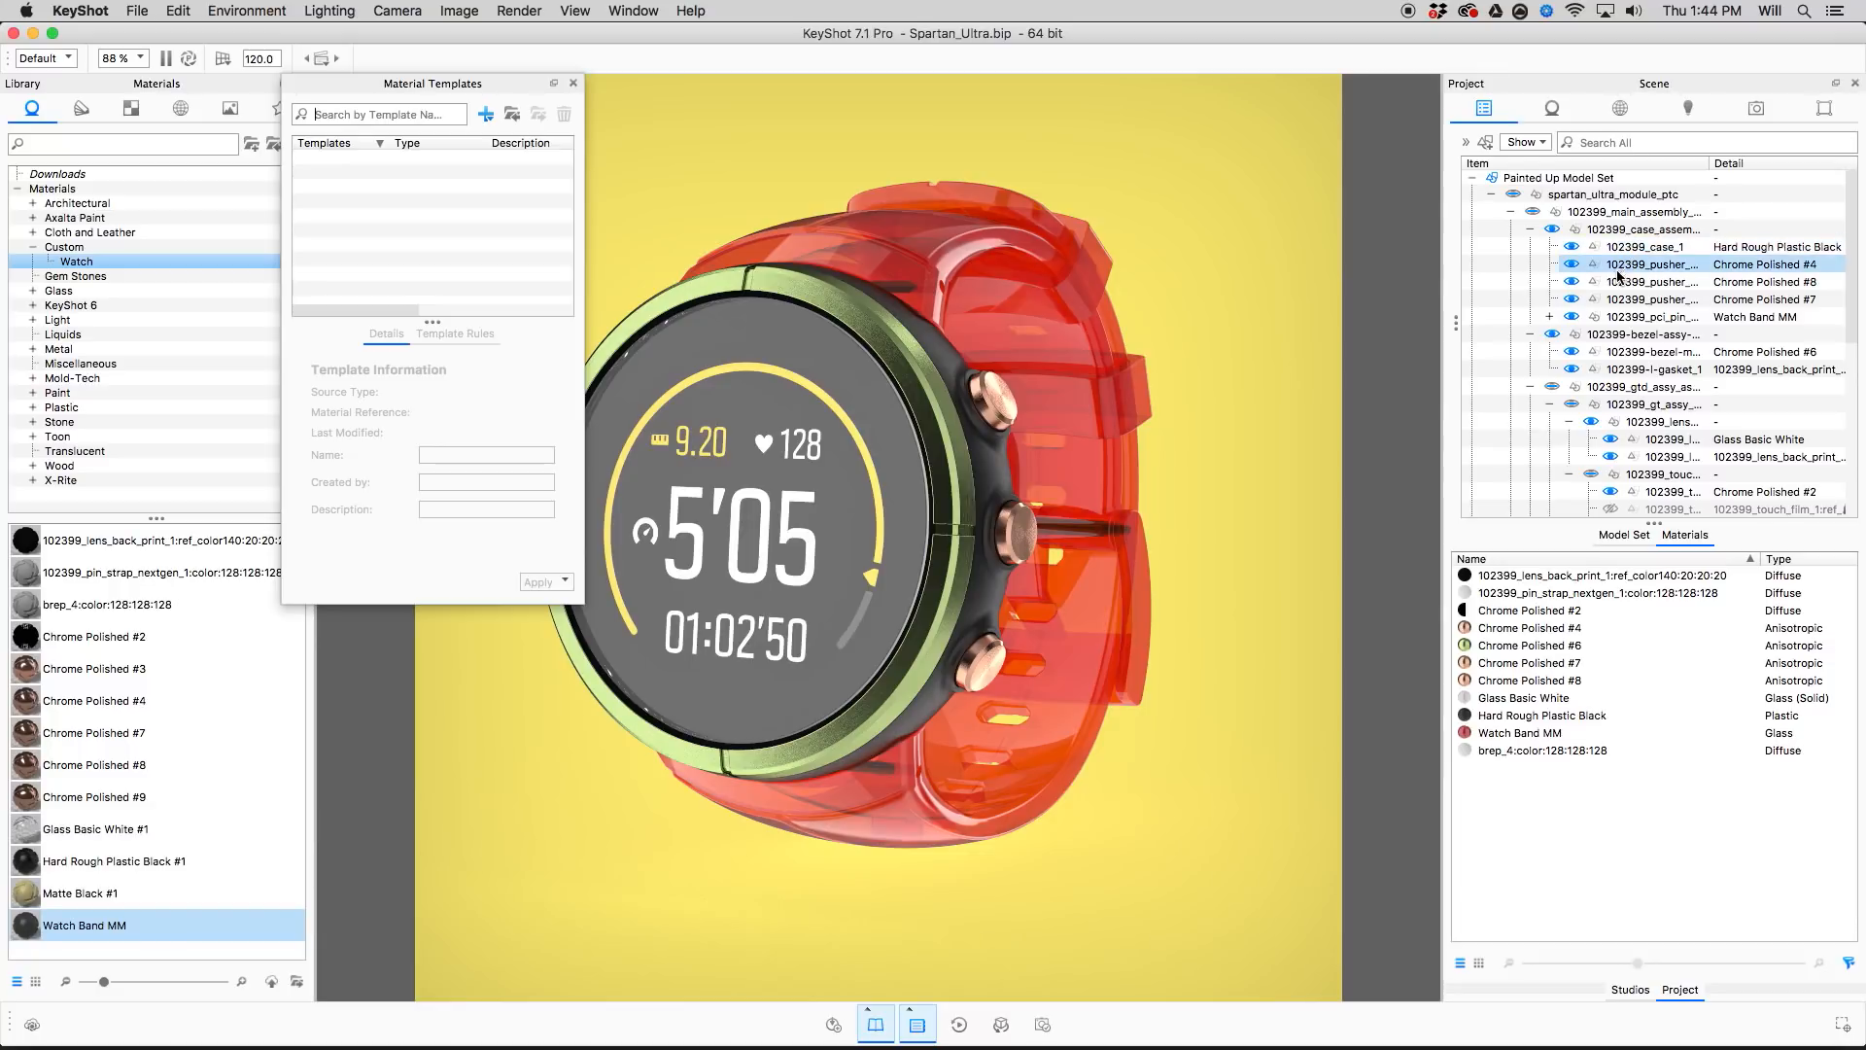
pyautogui.click(486, 114)
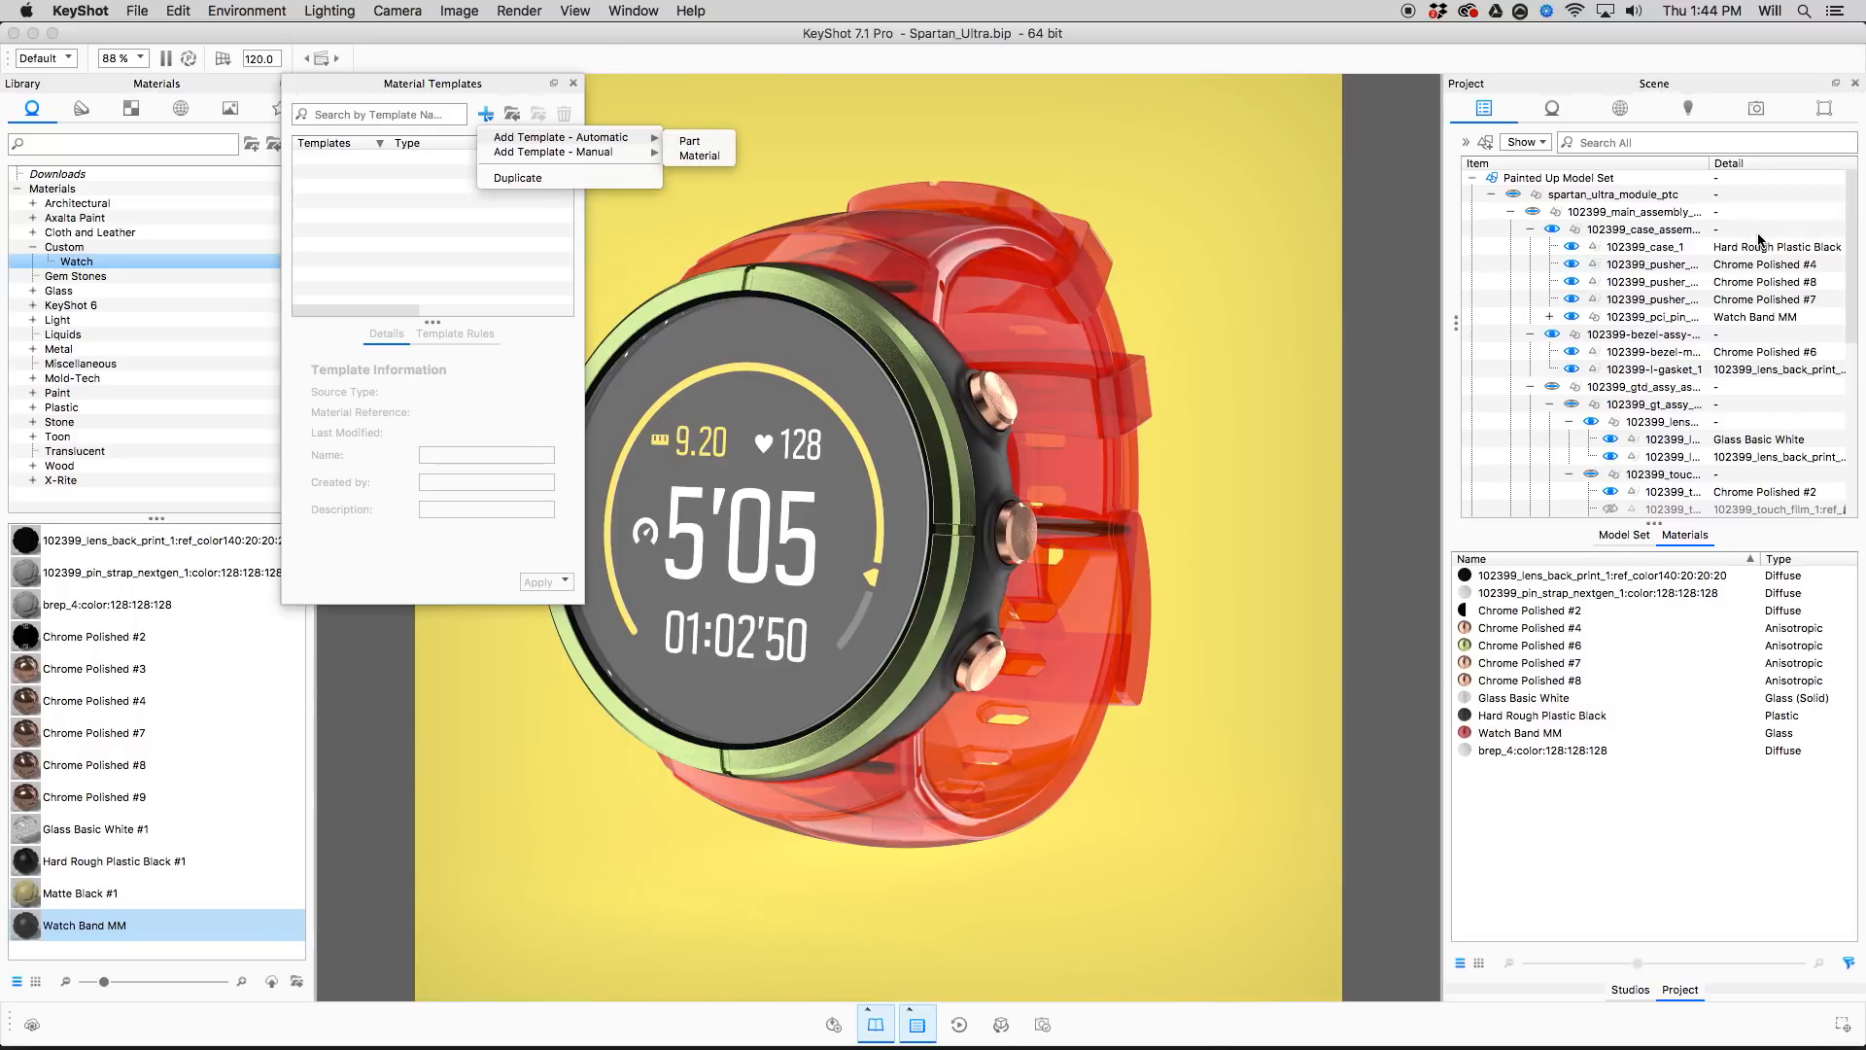
pyautogui.click(1755, 172)
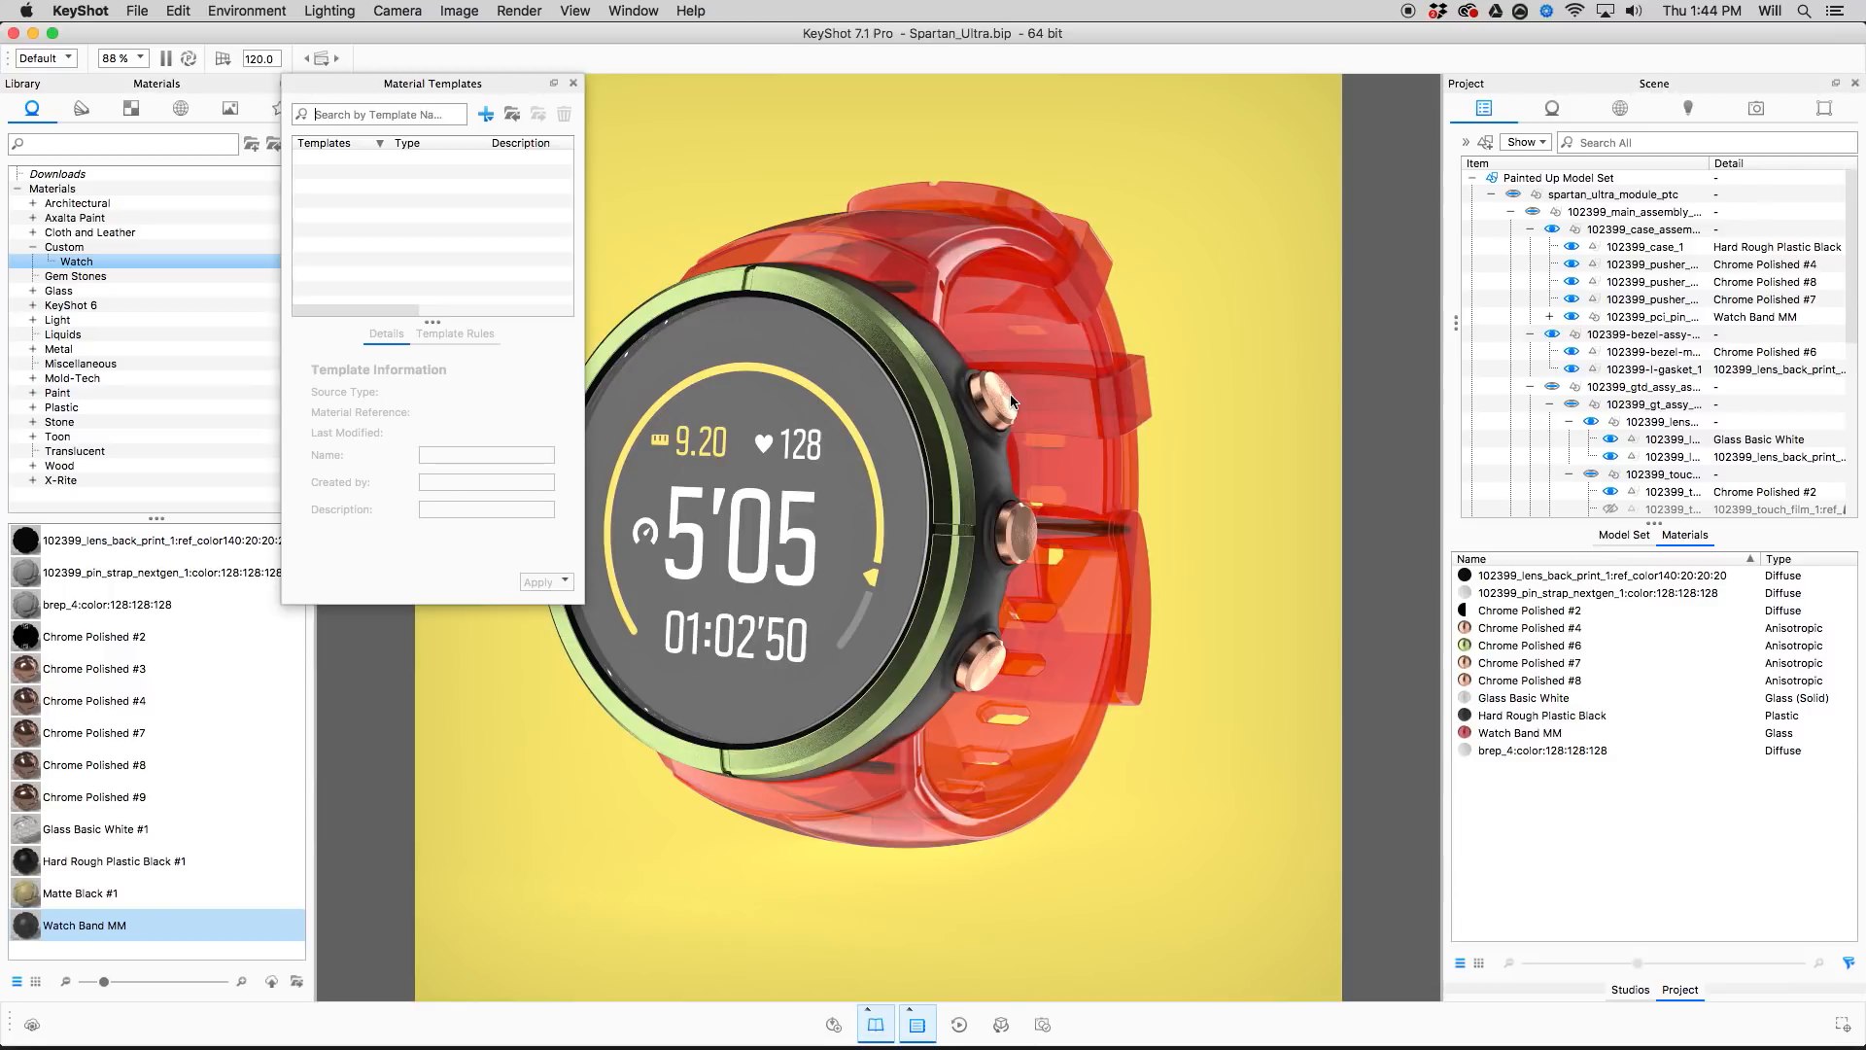
# Add an automatic material template based on Material and name it Sport Watch.
pyautogui.click(491, 117)
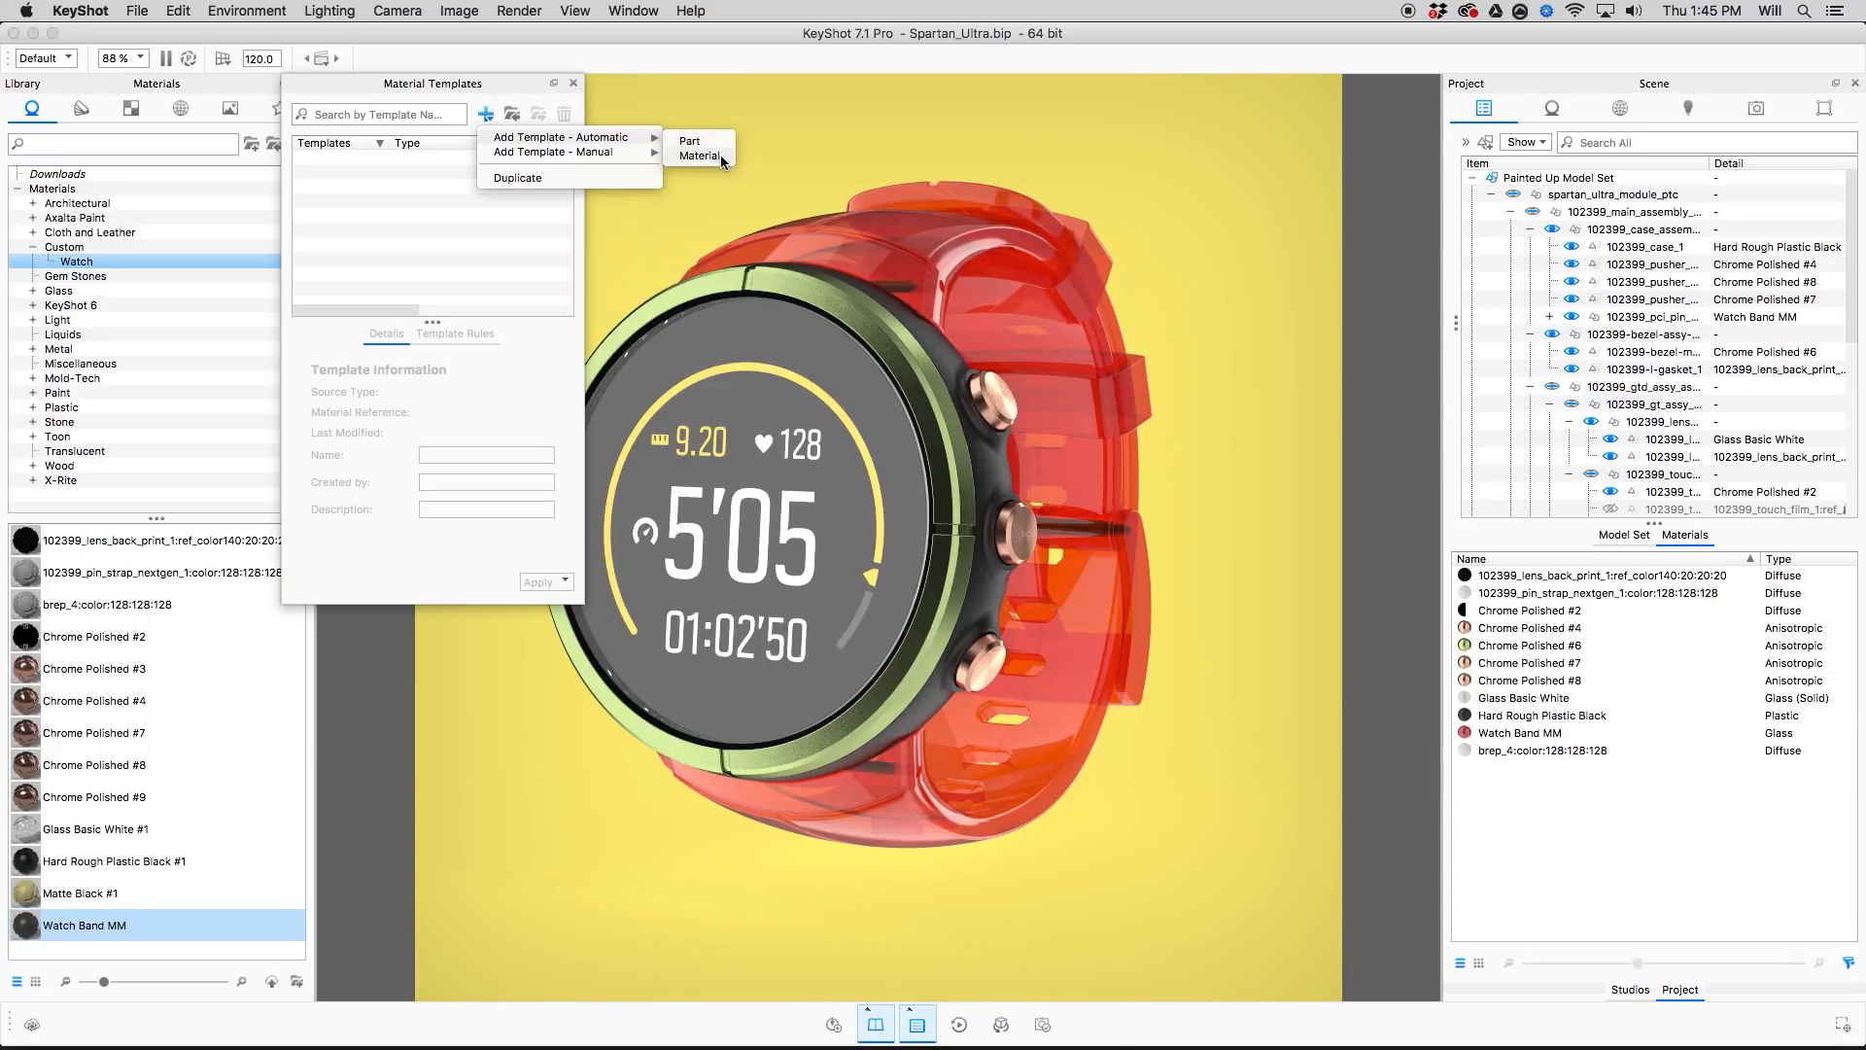
pyautogui.click(720, 155)
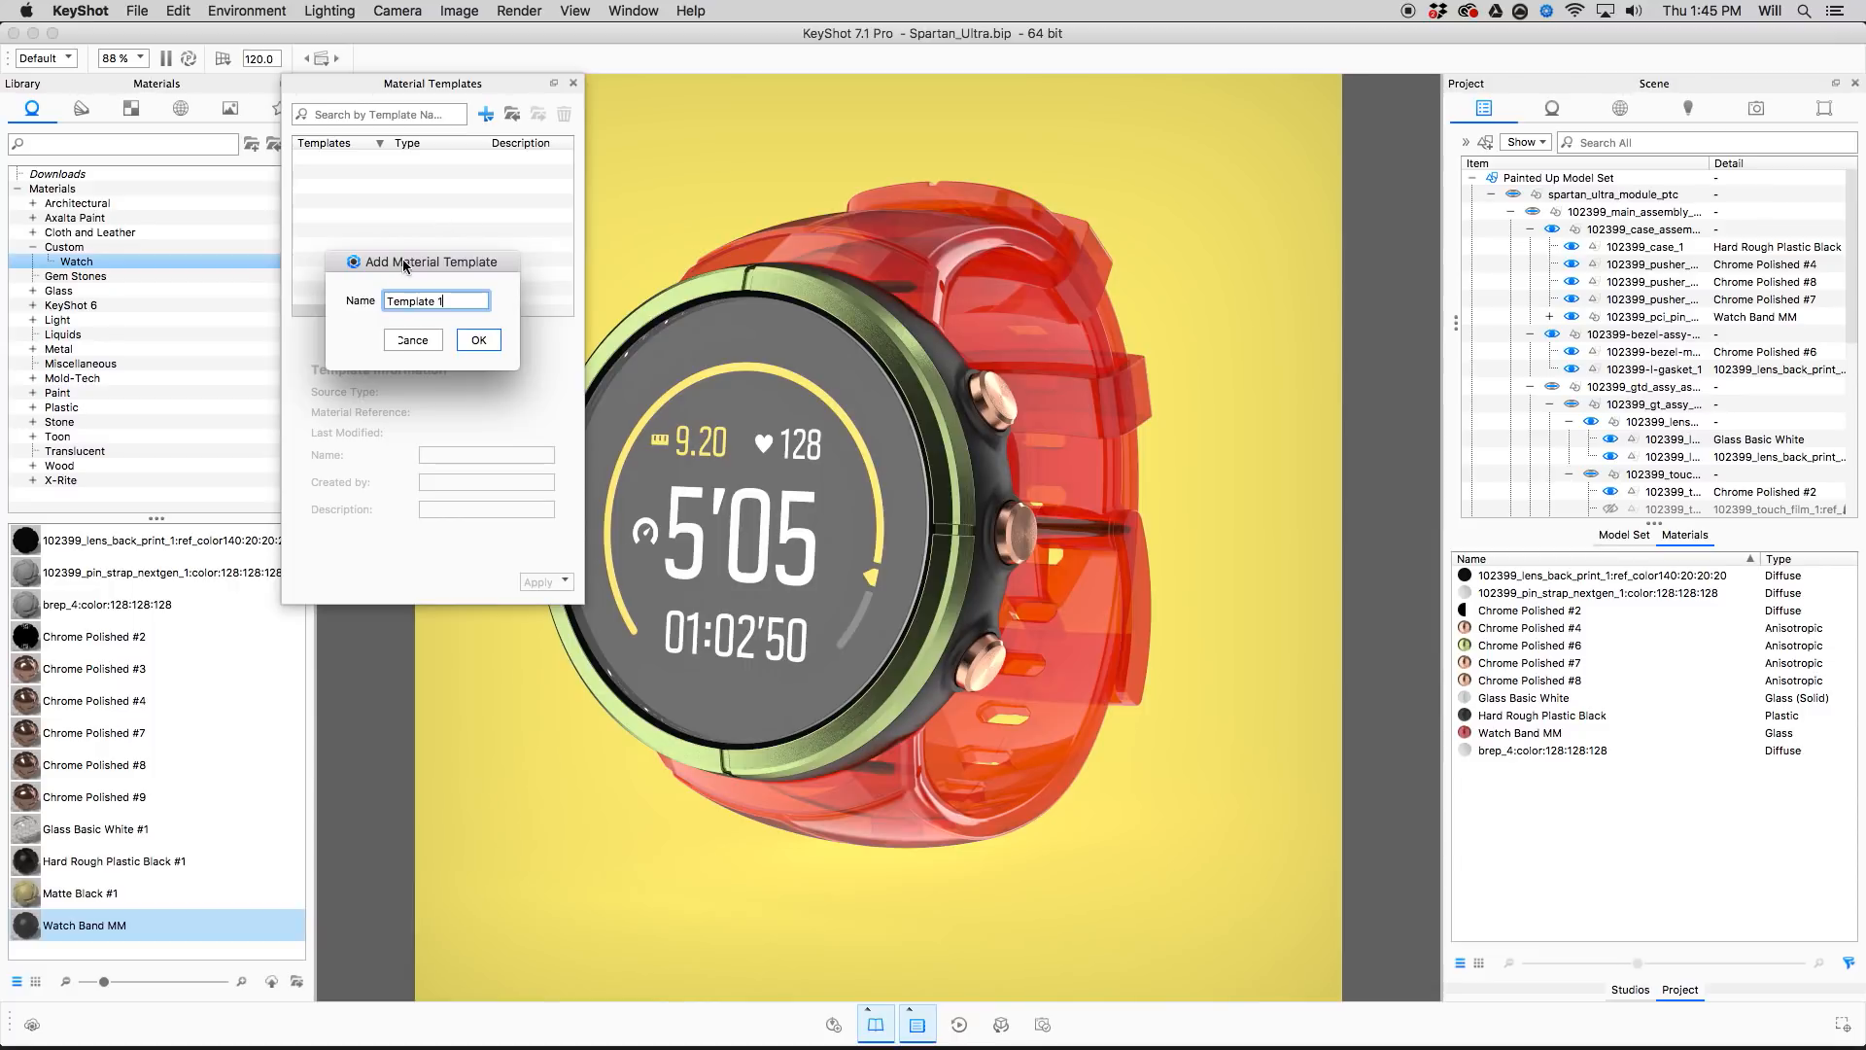
pyautogui.tripleClick(449, 297)
pyautogui.write('Watch')
pyautogui.press('BackSpace')
pyautogui.press('BackSpace')
pyautogui.press('BackSpace')
pyautogui.press('BackSpace')
pyautogui.write('Sport W')
pyautogui.click(480, 341)
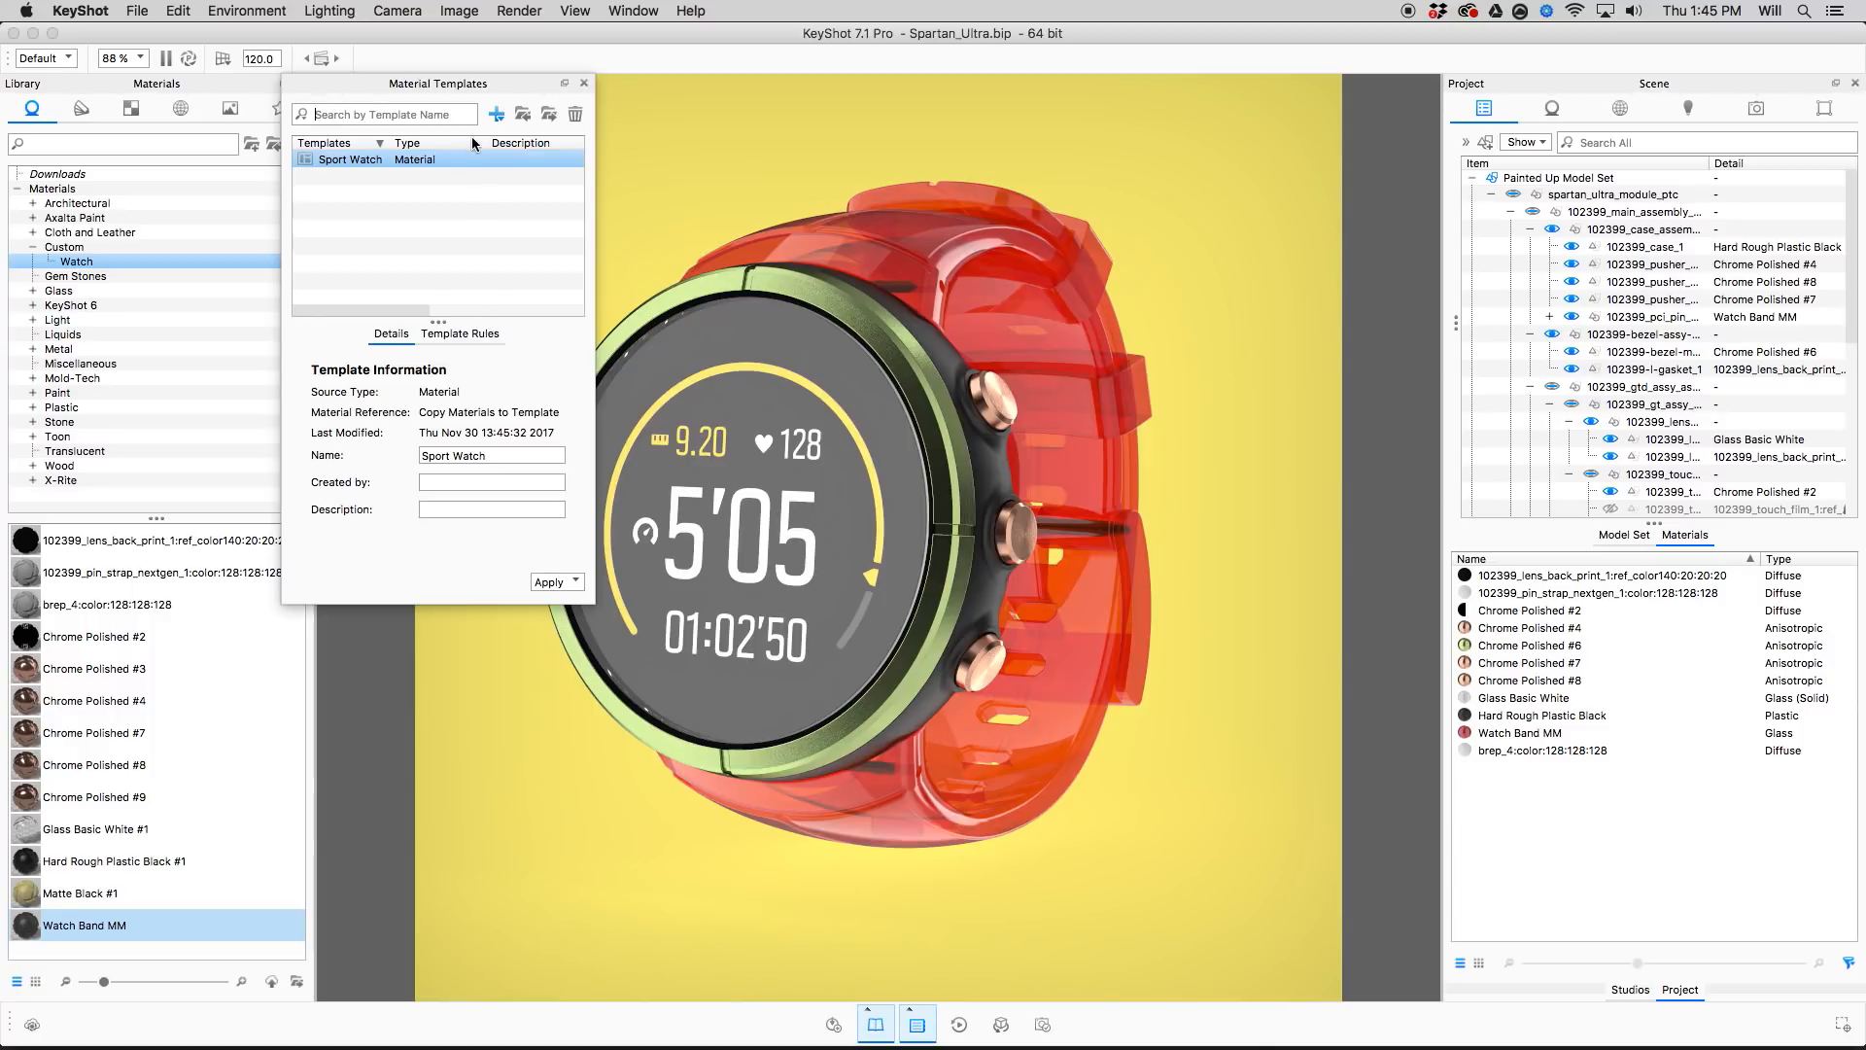
# Show the Sport Watch template rules in a taller window and examine which source maps to which new material.
pyautogui.click(468, 333)
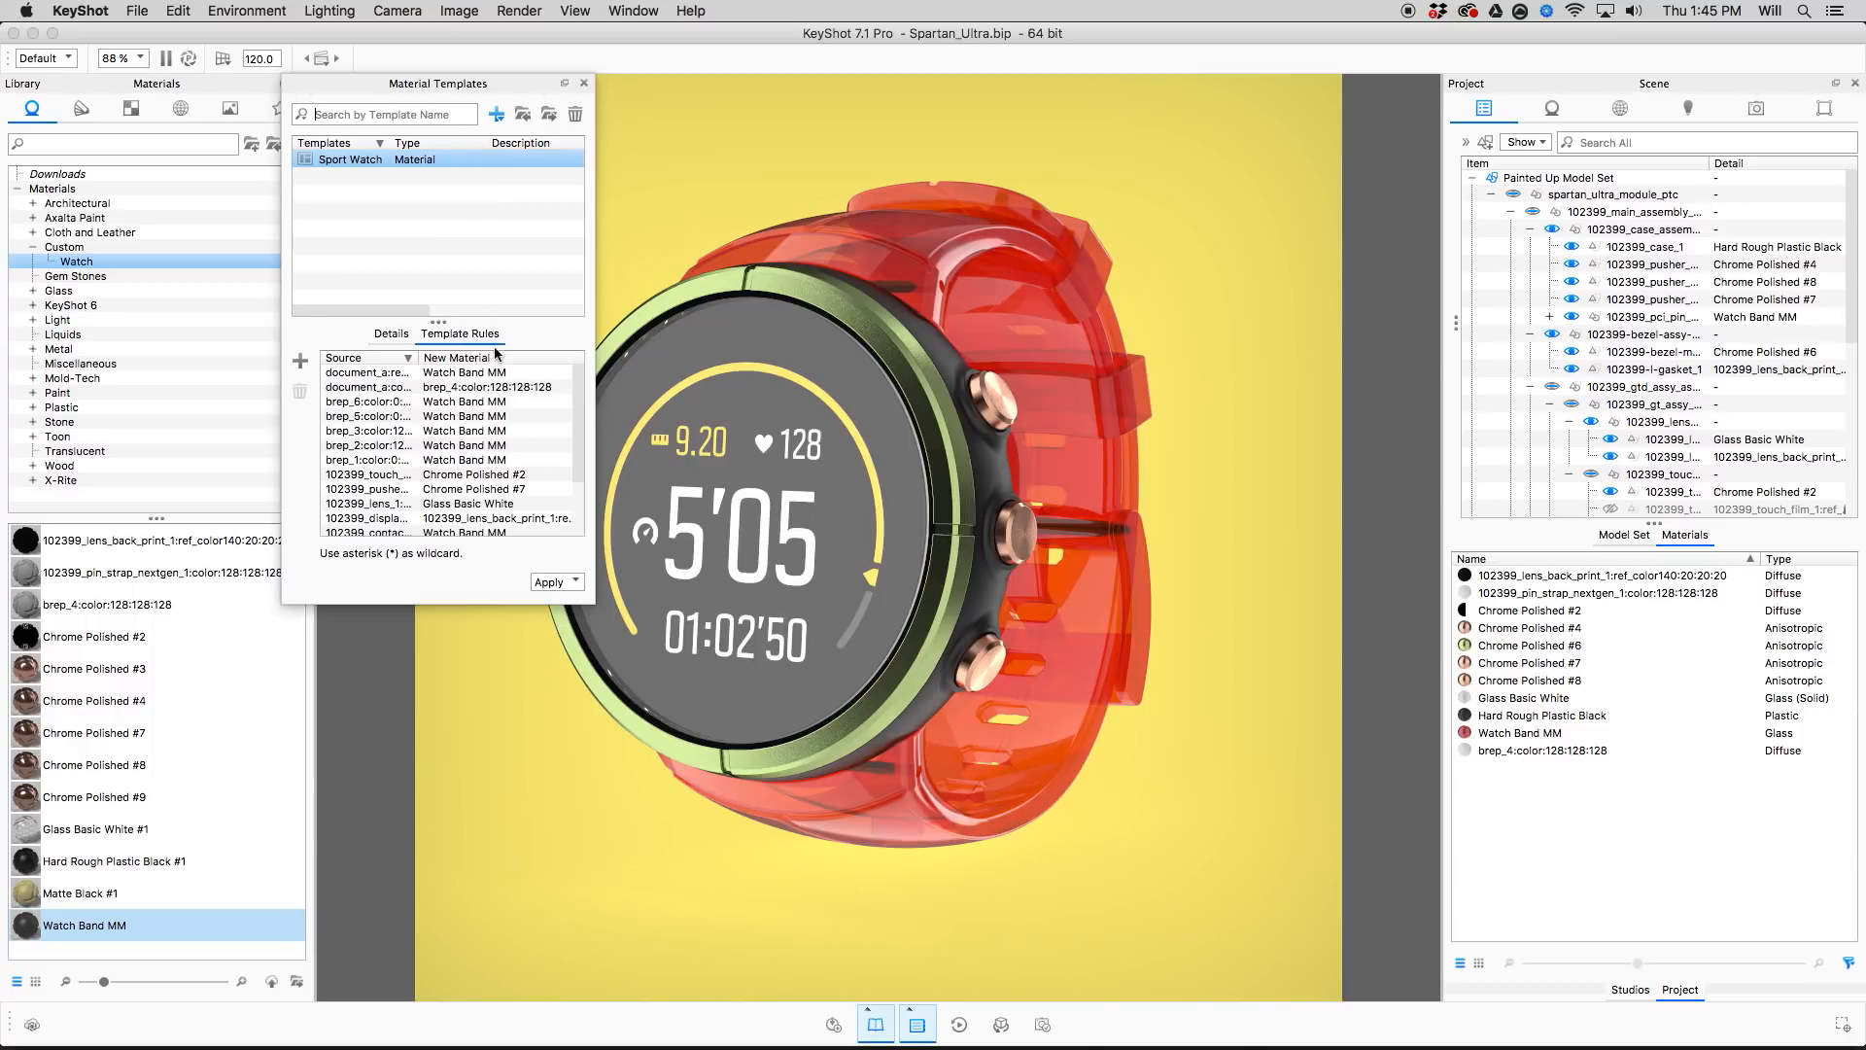
pyautogui.moveTo(498, 609); pyautogui.dragTo(498, 749)
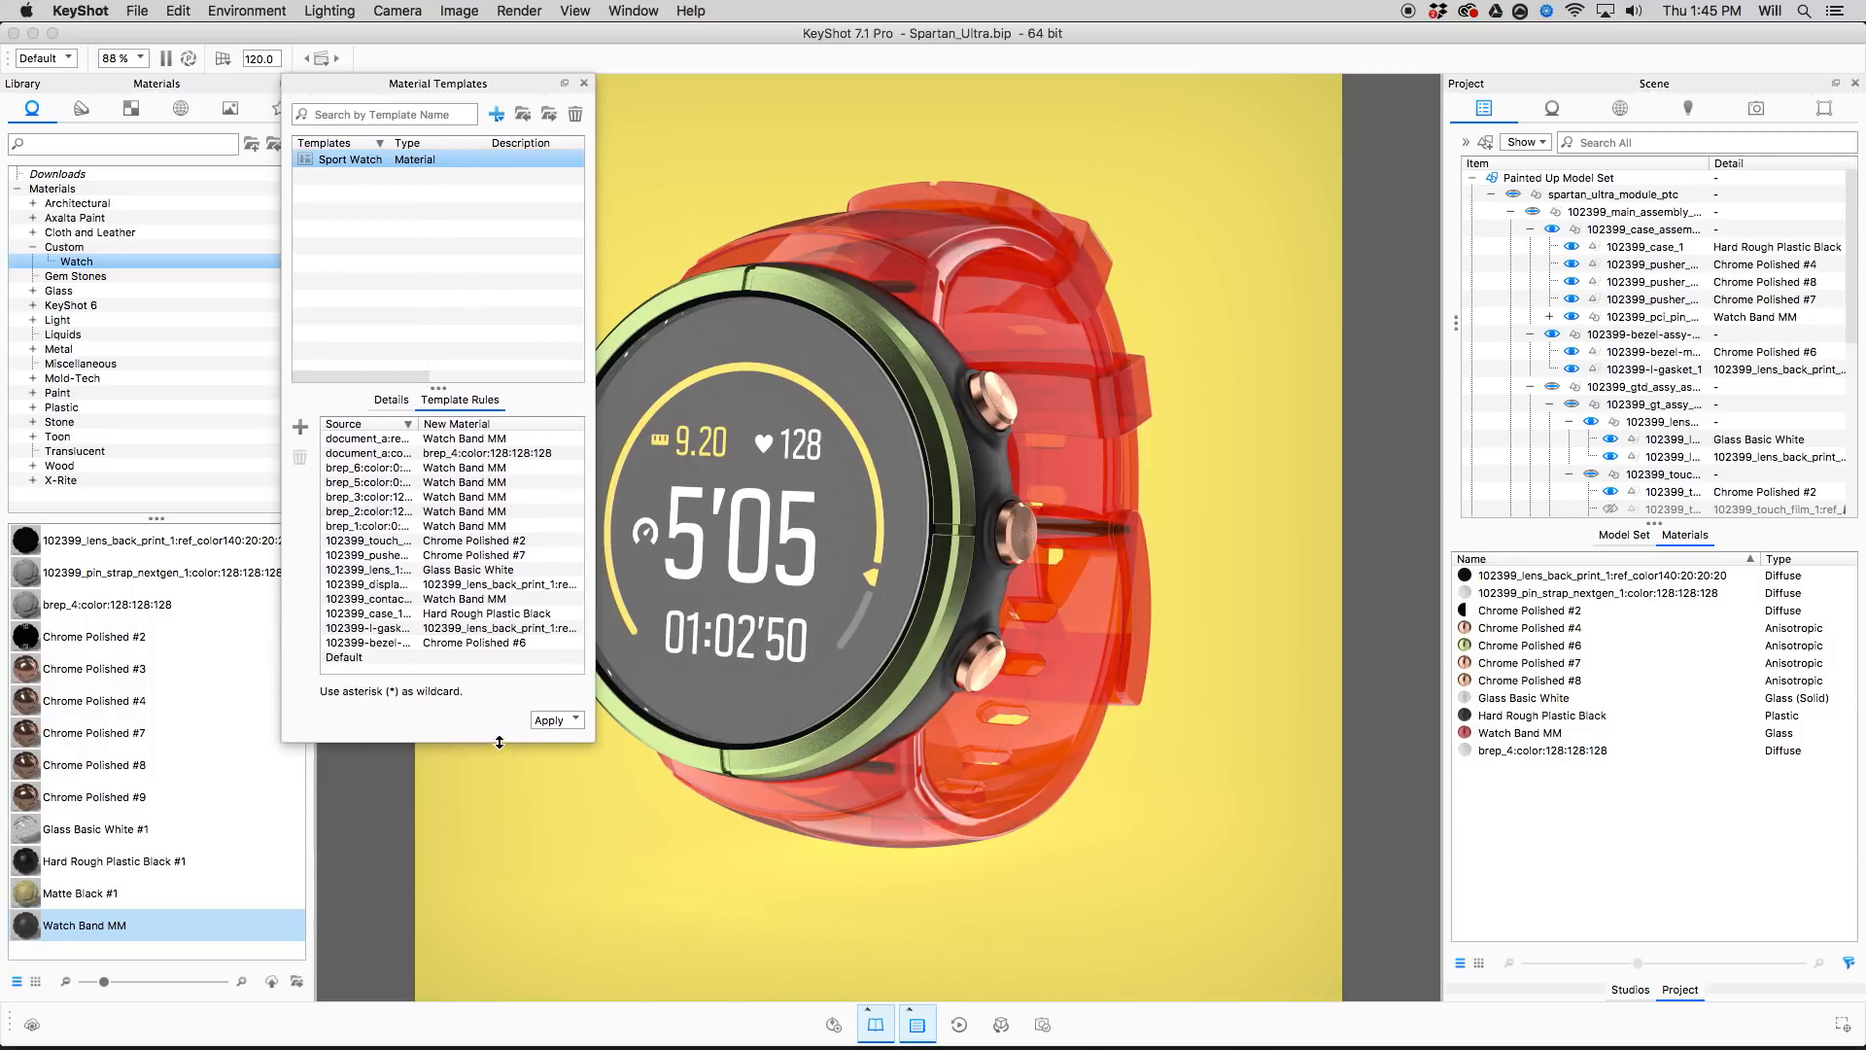
pyautogui.click(374, 438)
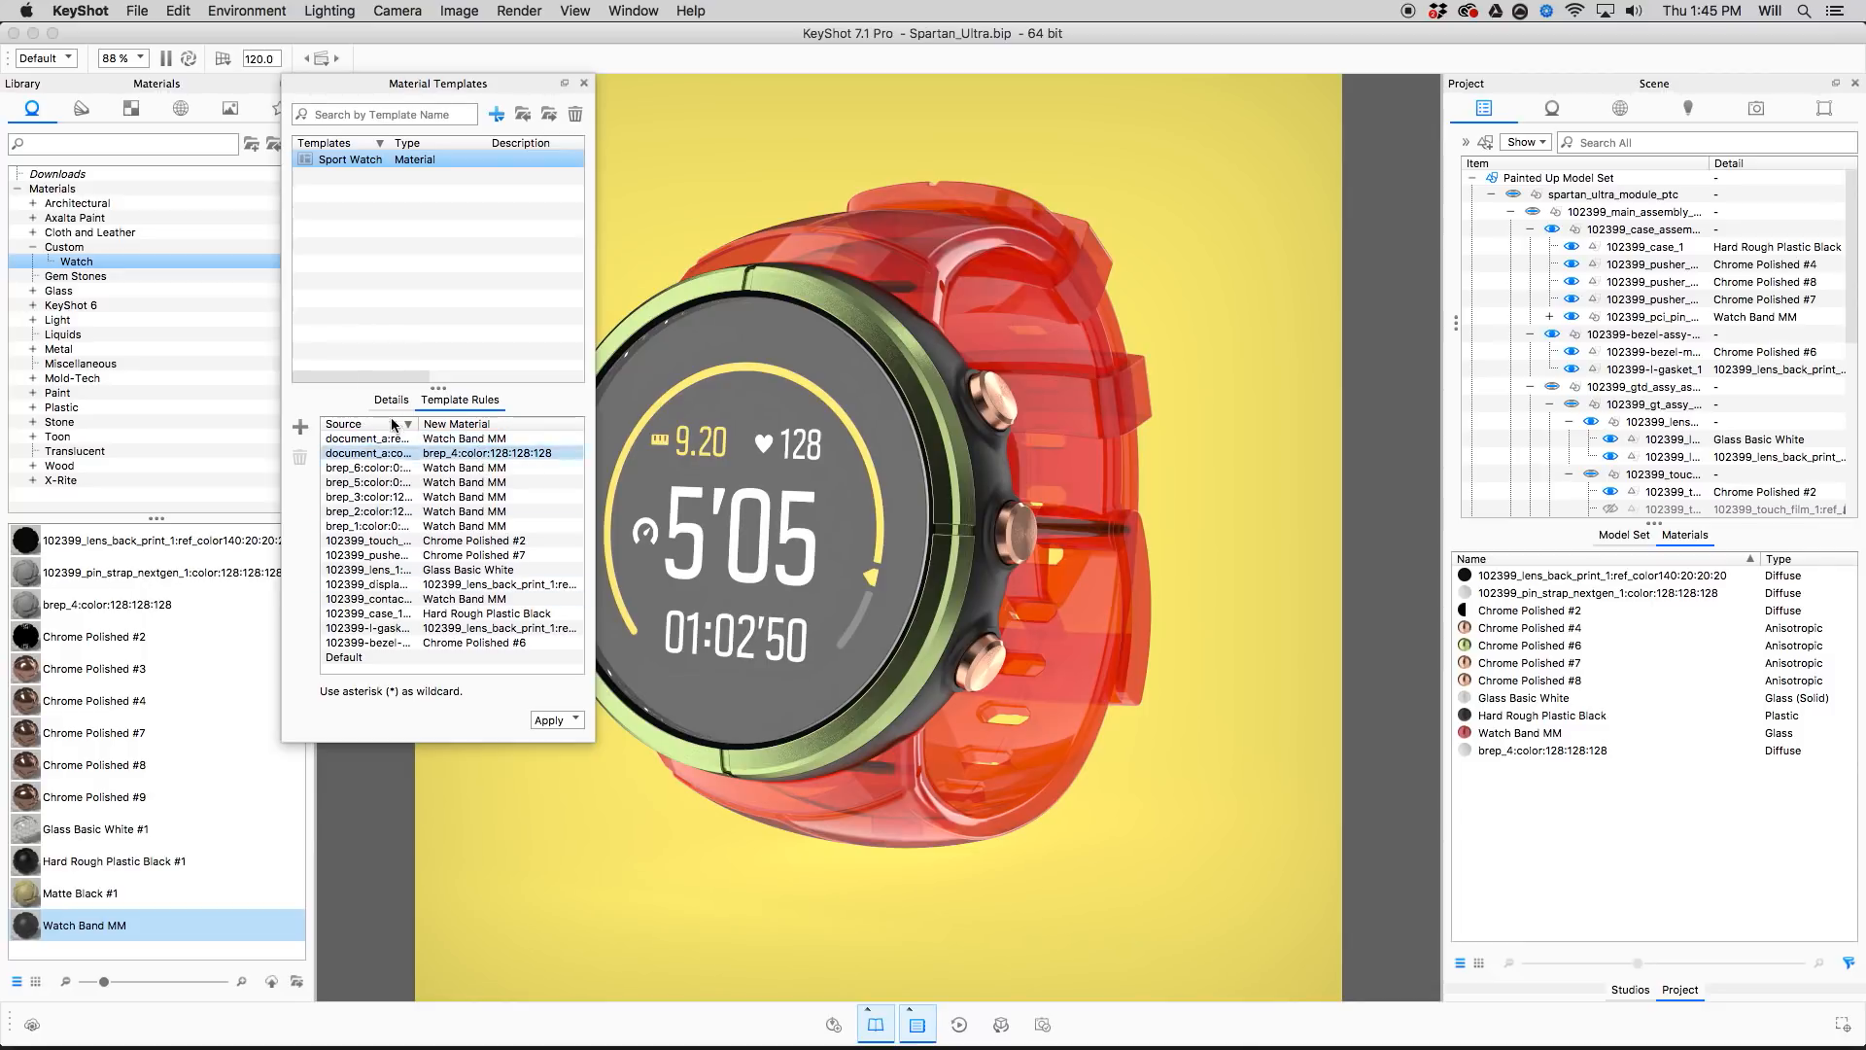
pyautogui.click(435, 422)
pyautogui.moveTo(435, 422); pyautogui.dragTo(462, 424)
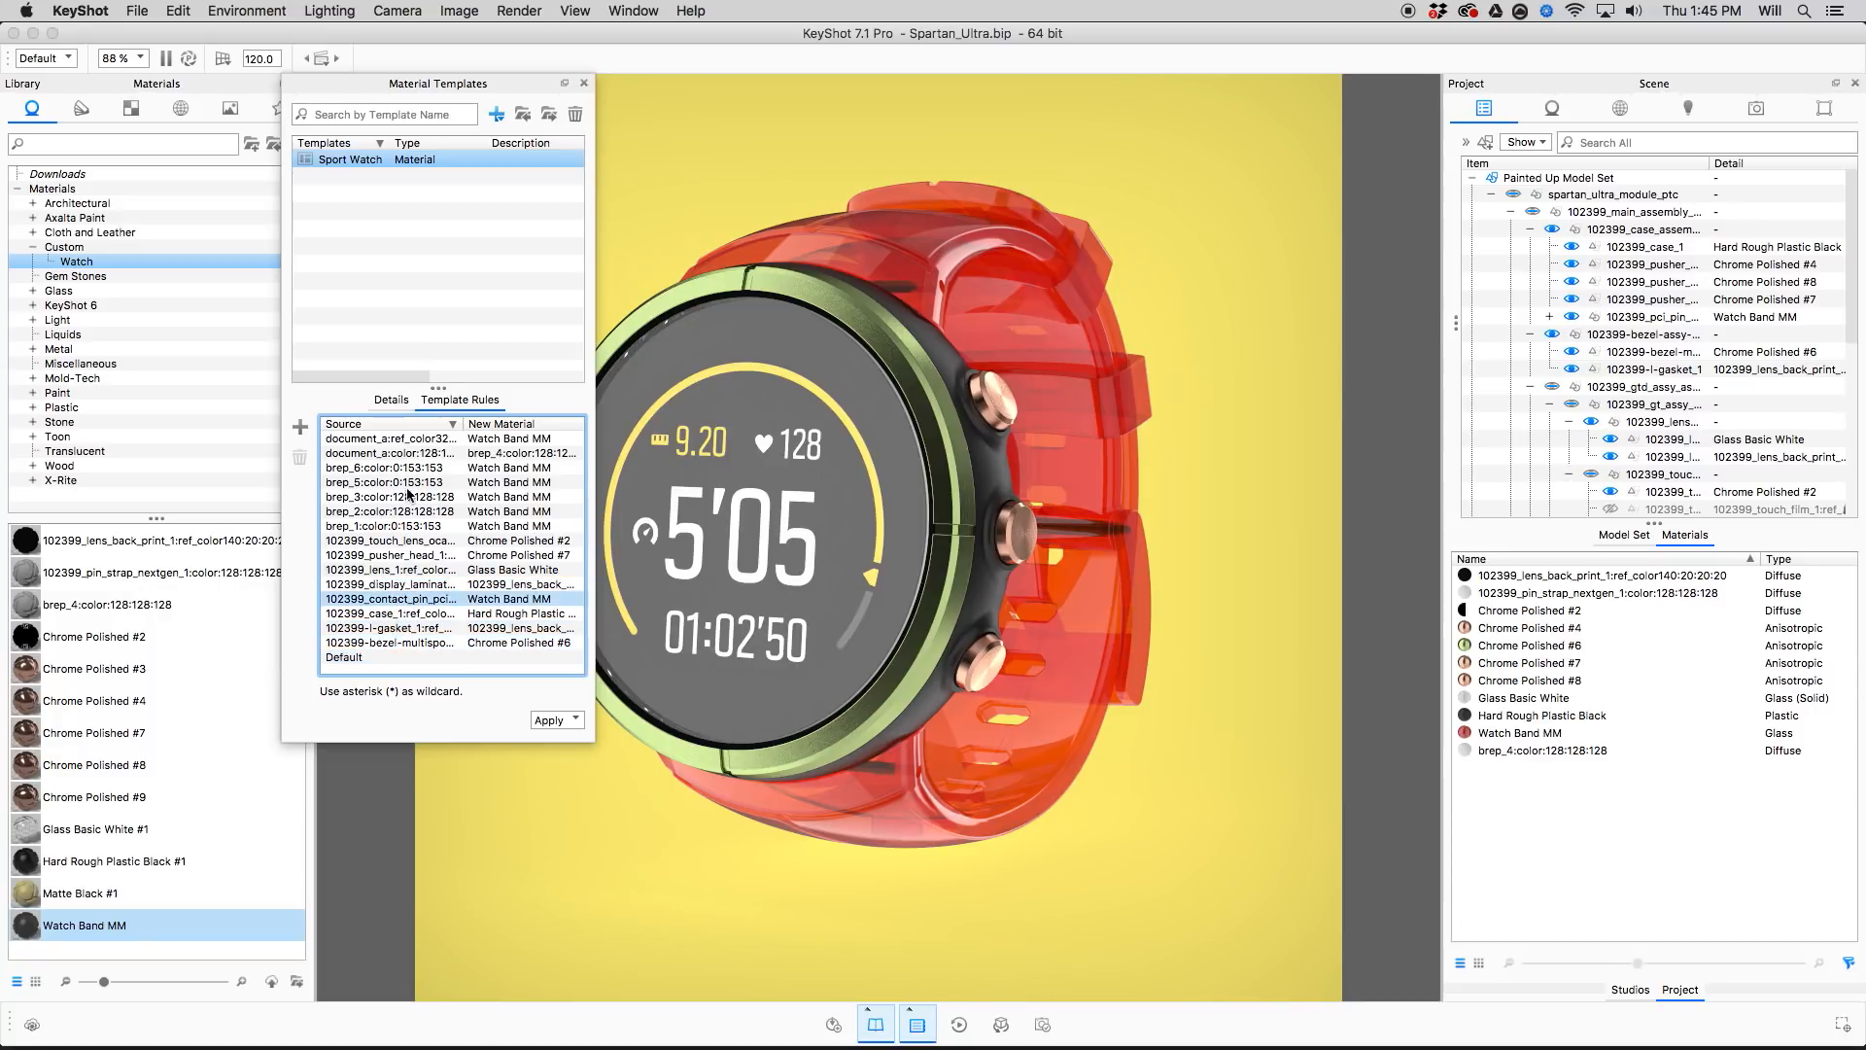
pyautogui.moveTo(463, 424); pyautogui.dragTo(419, 433)
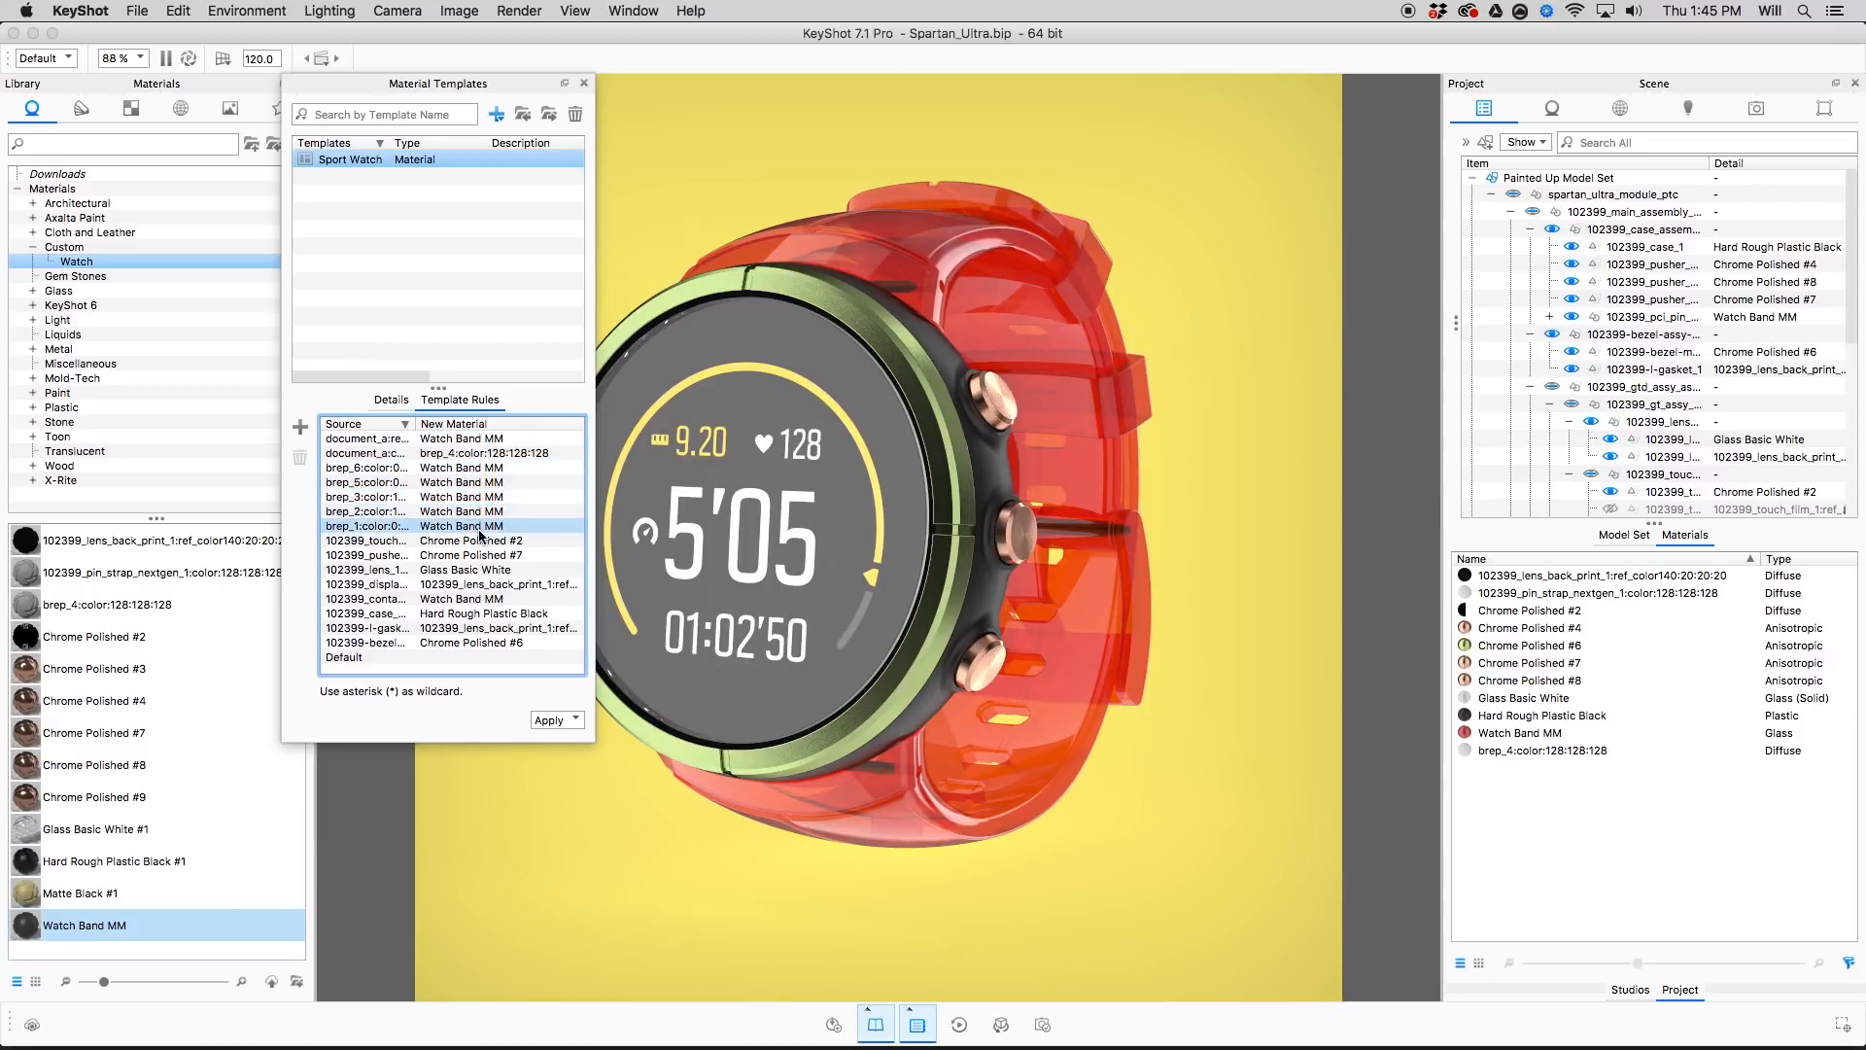
pyautogui.moveTo(415, 428); pyautogui.dragTo(447, 428)
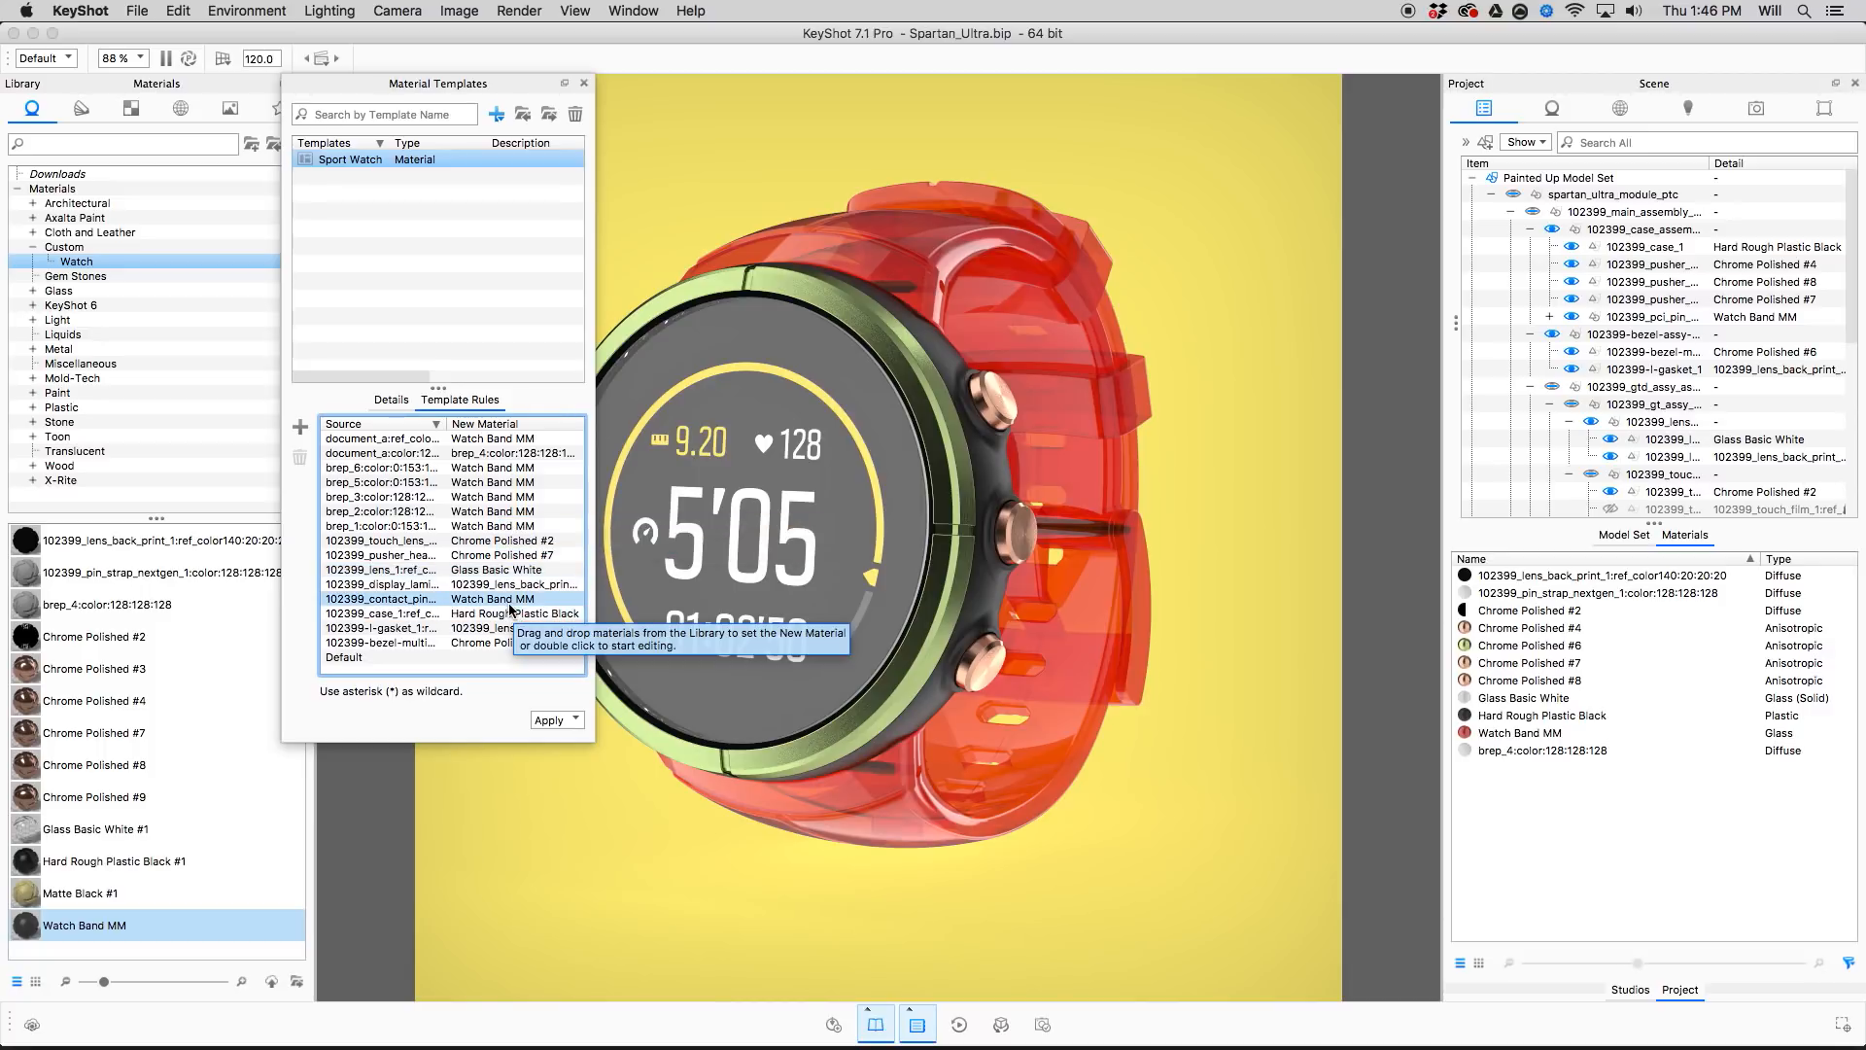
pyautogui.click(388, 627)
pyautogui.click(389, 584)
pyautogui.click(350, 159)
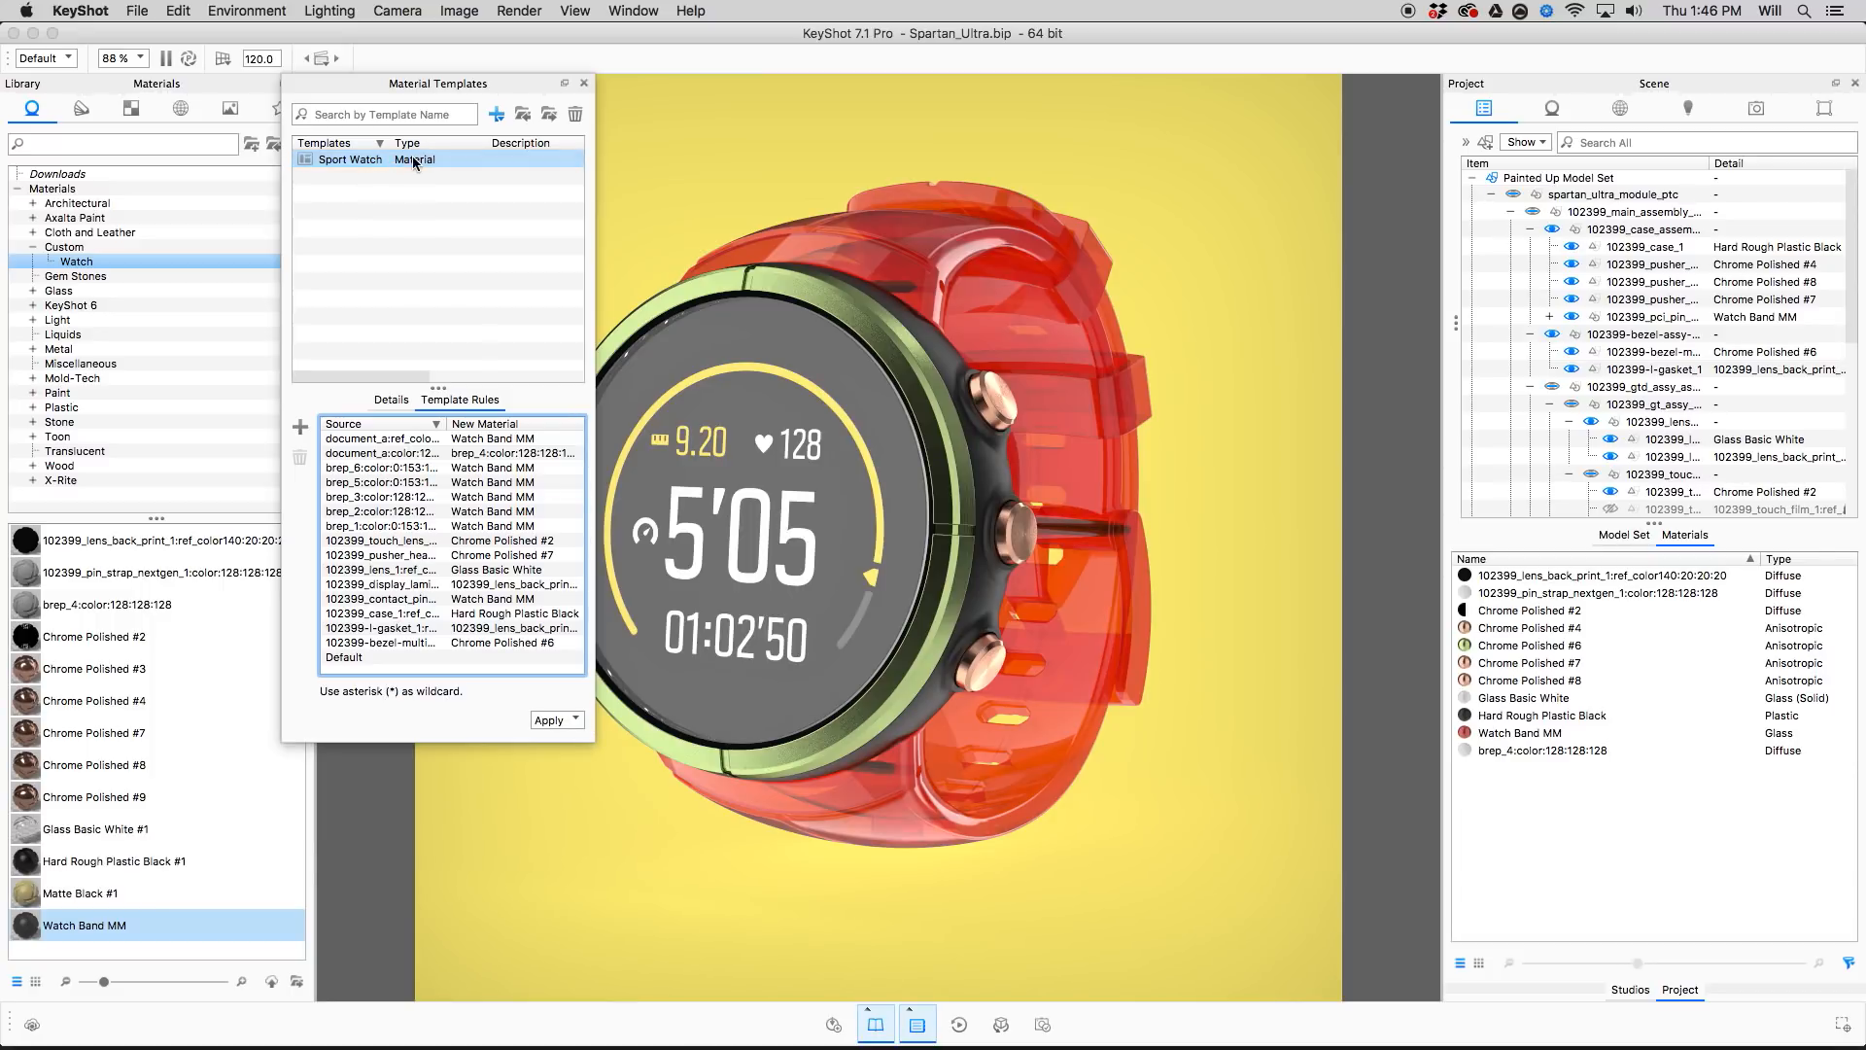
# Compare the Sport Watch template's source names and new materials with the library materials, and close the Material Templates window.
pyautogui.click(379, 526)
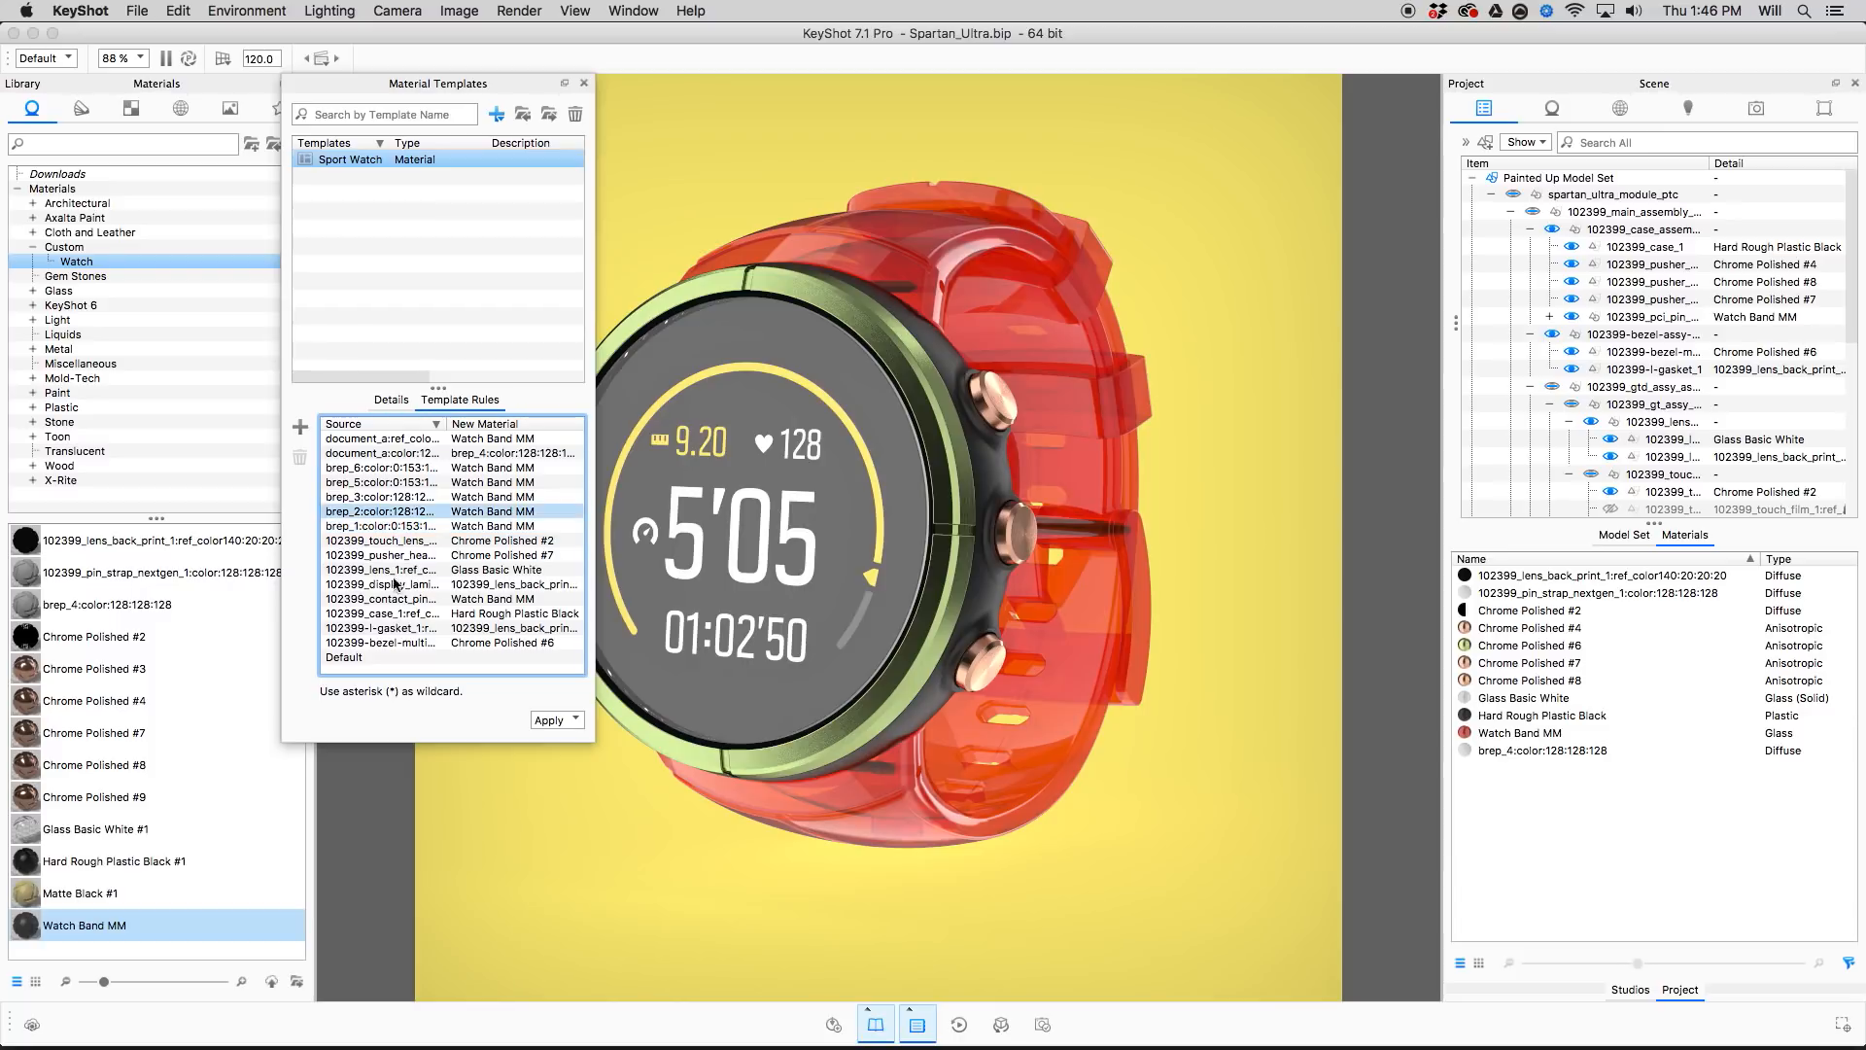
pyautogui.click(463, 526)
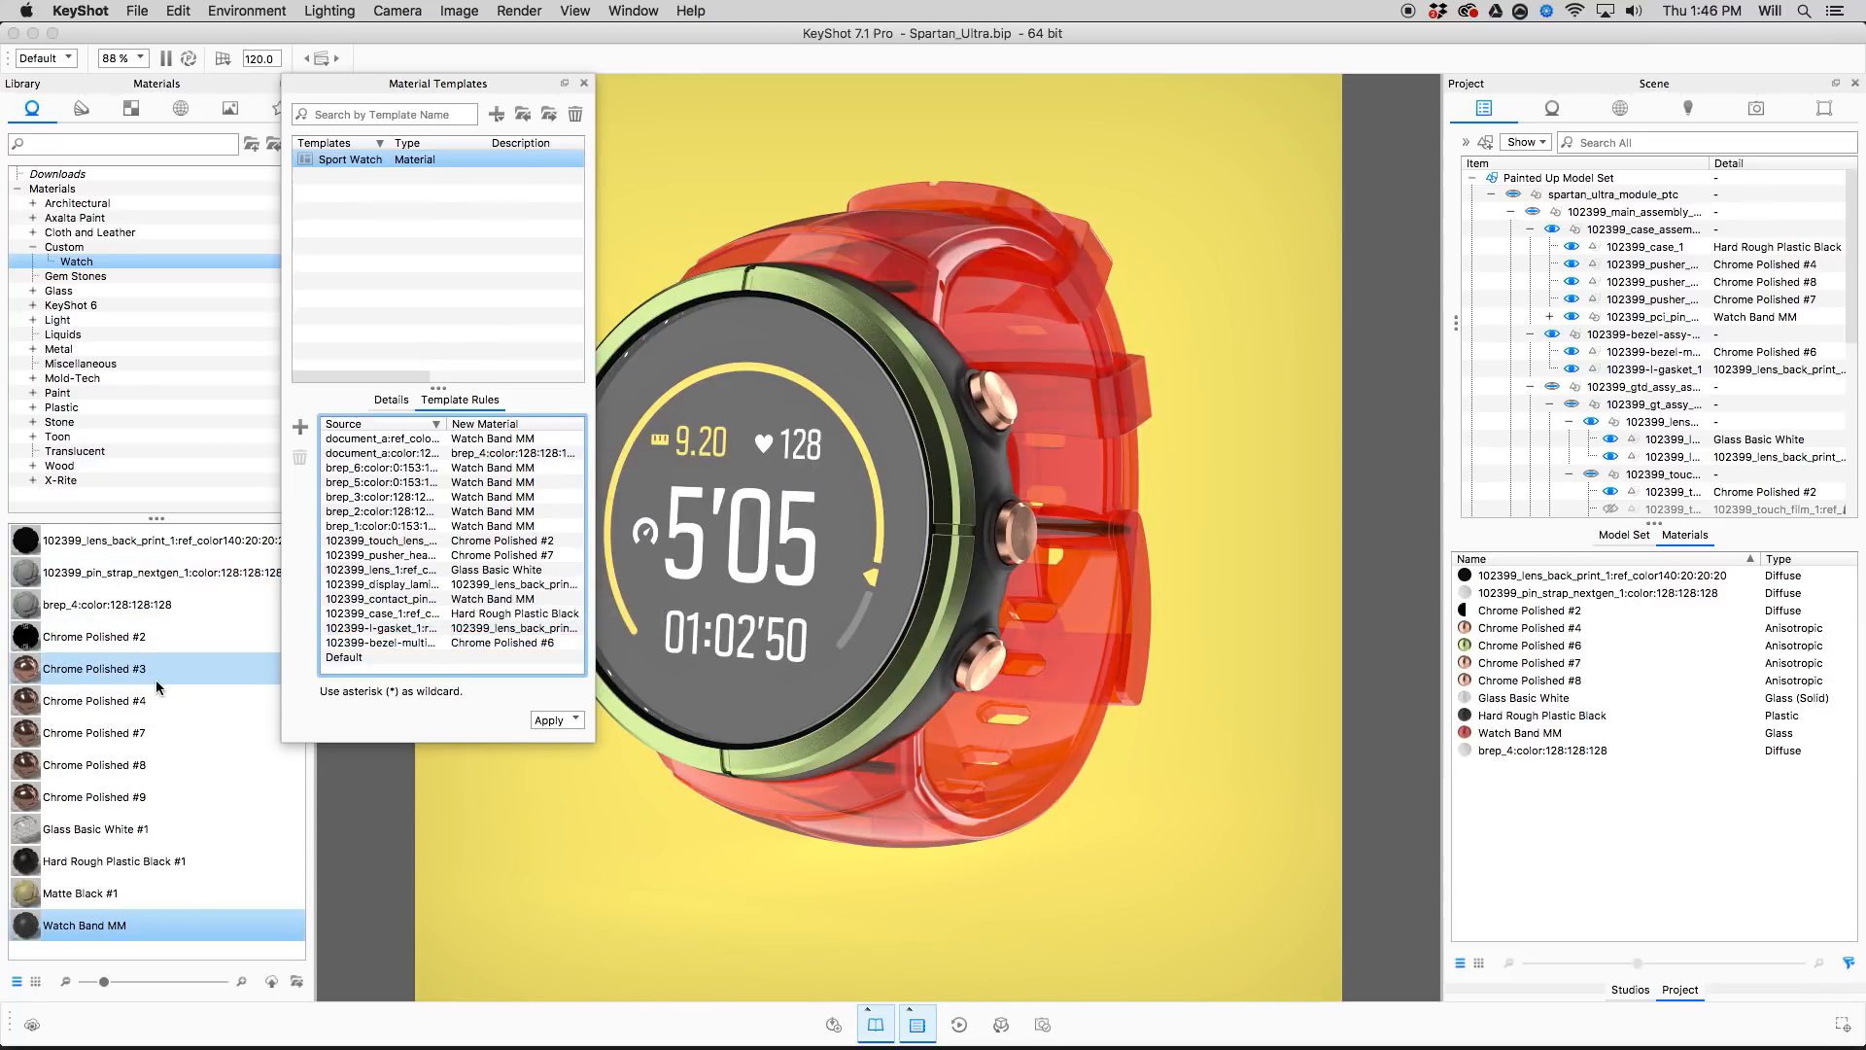
pyautogui.moveTo(496, 84); pyautogui.dragTo(540, 83)
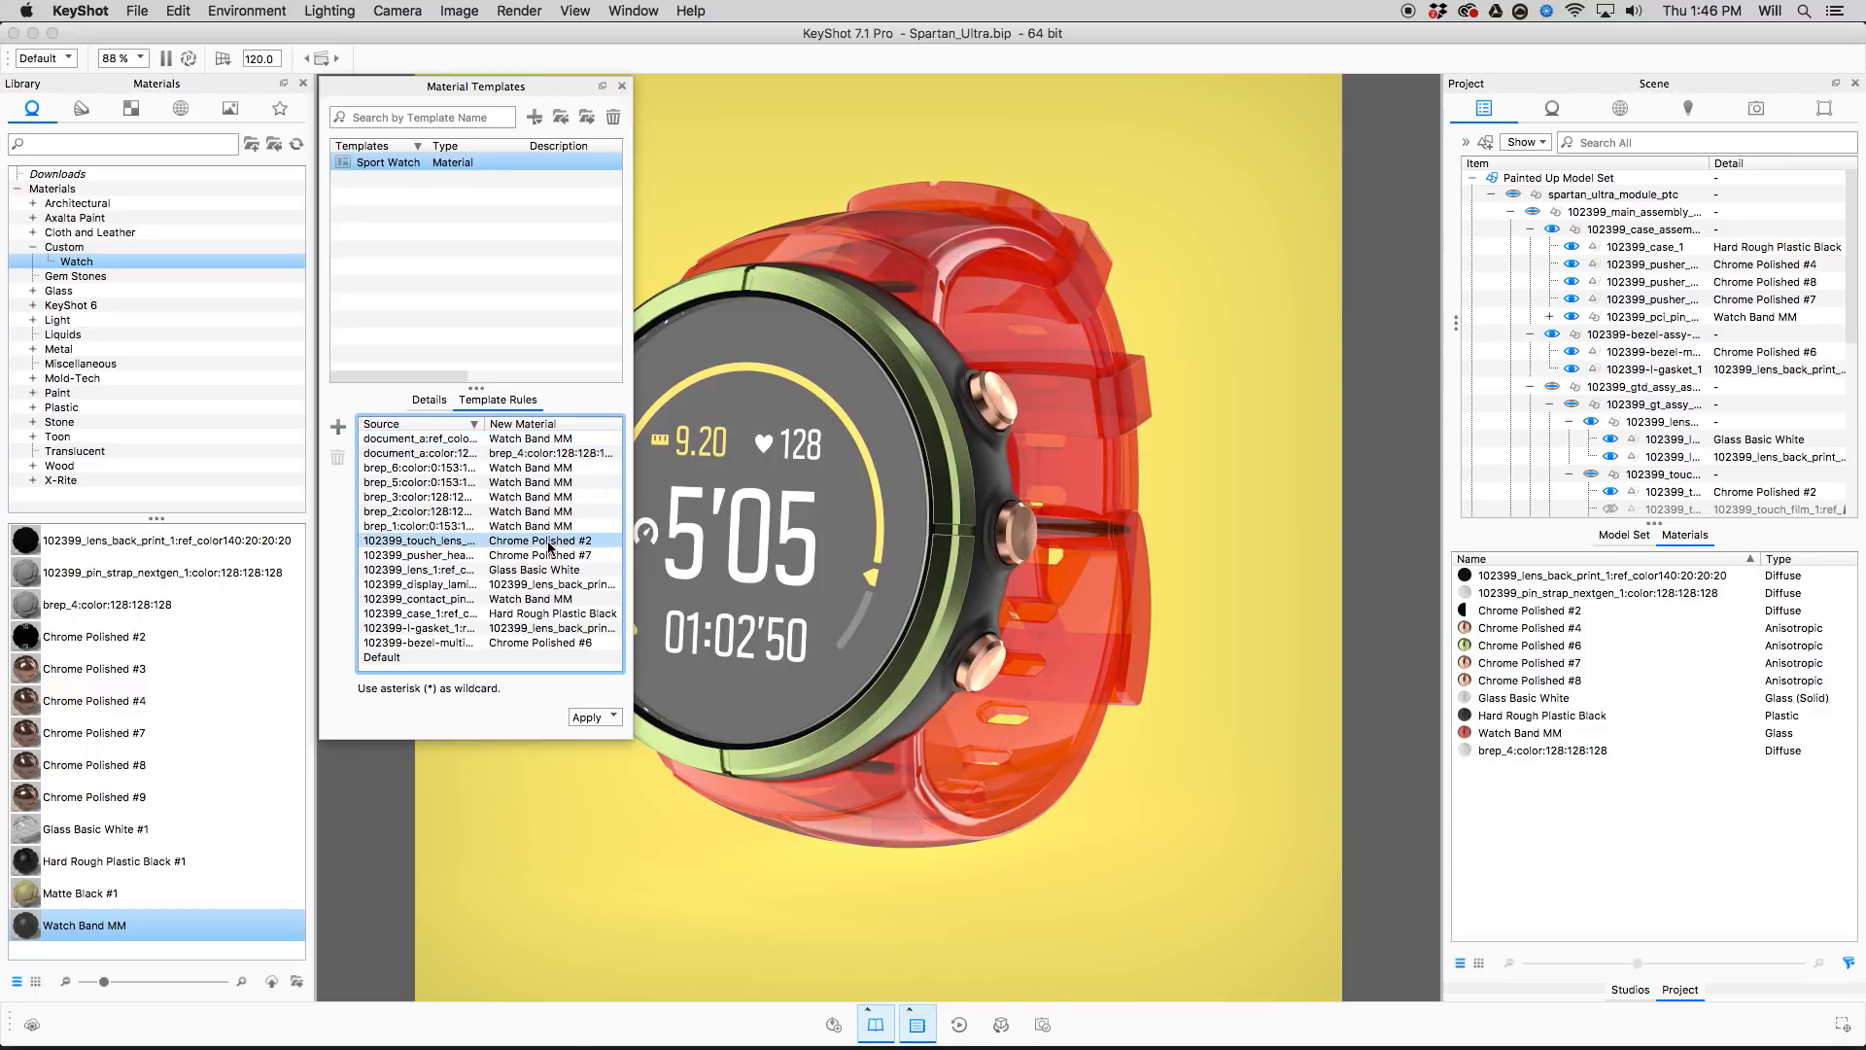
pyautogui.click(624, 85)
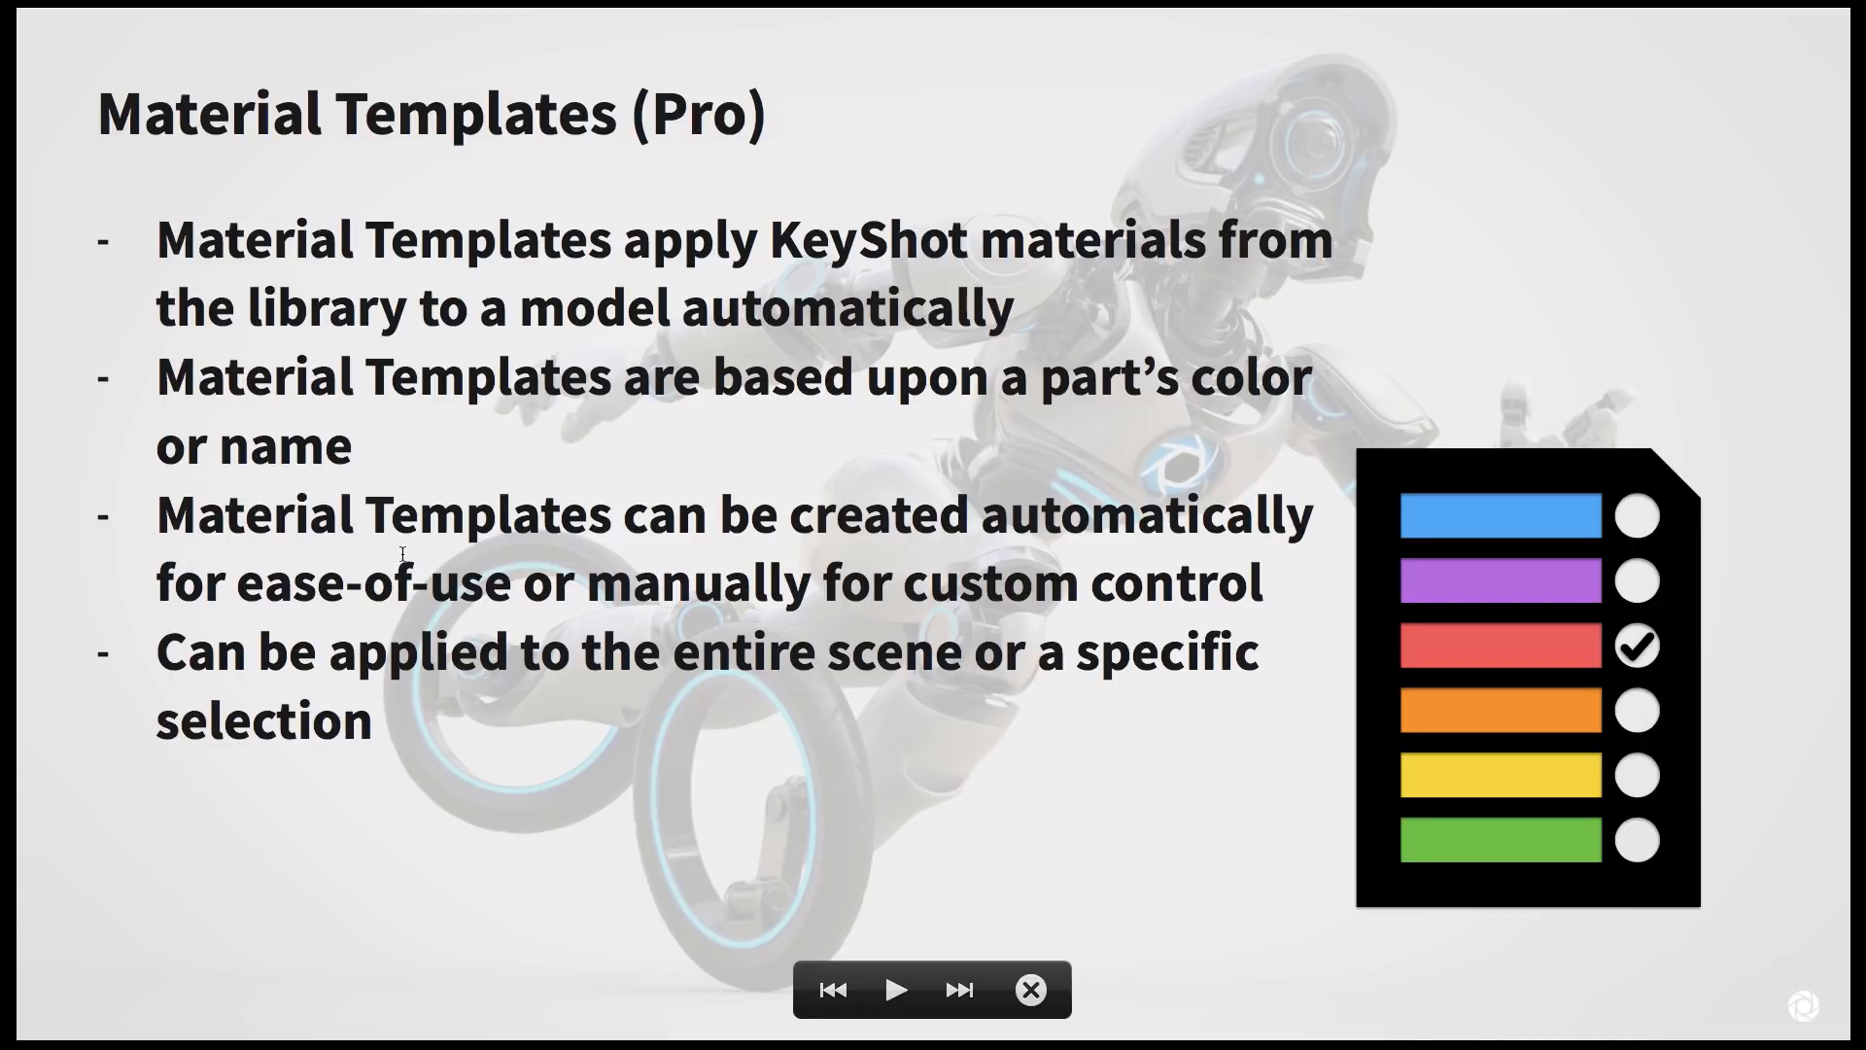
pyautogui.press('Right')
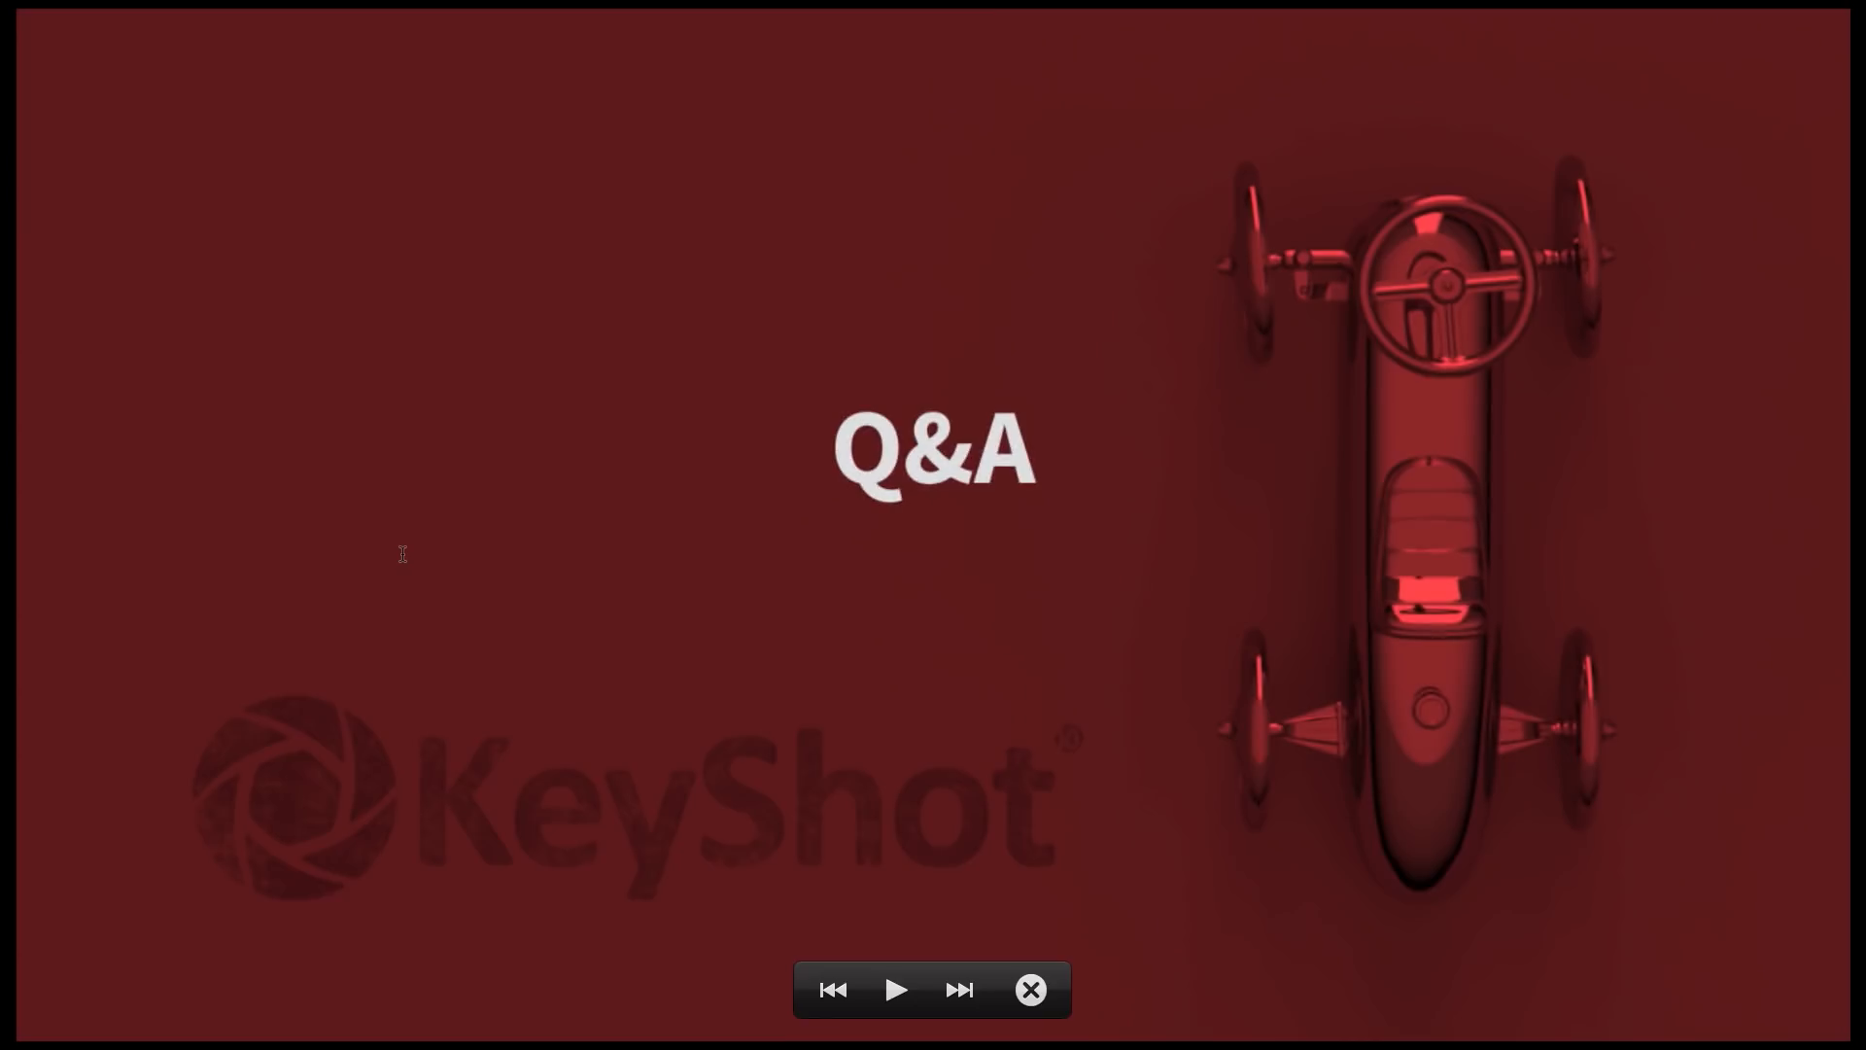
pyautogui.press('Left')
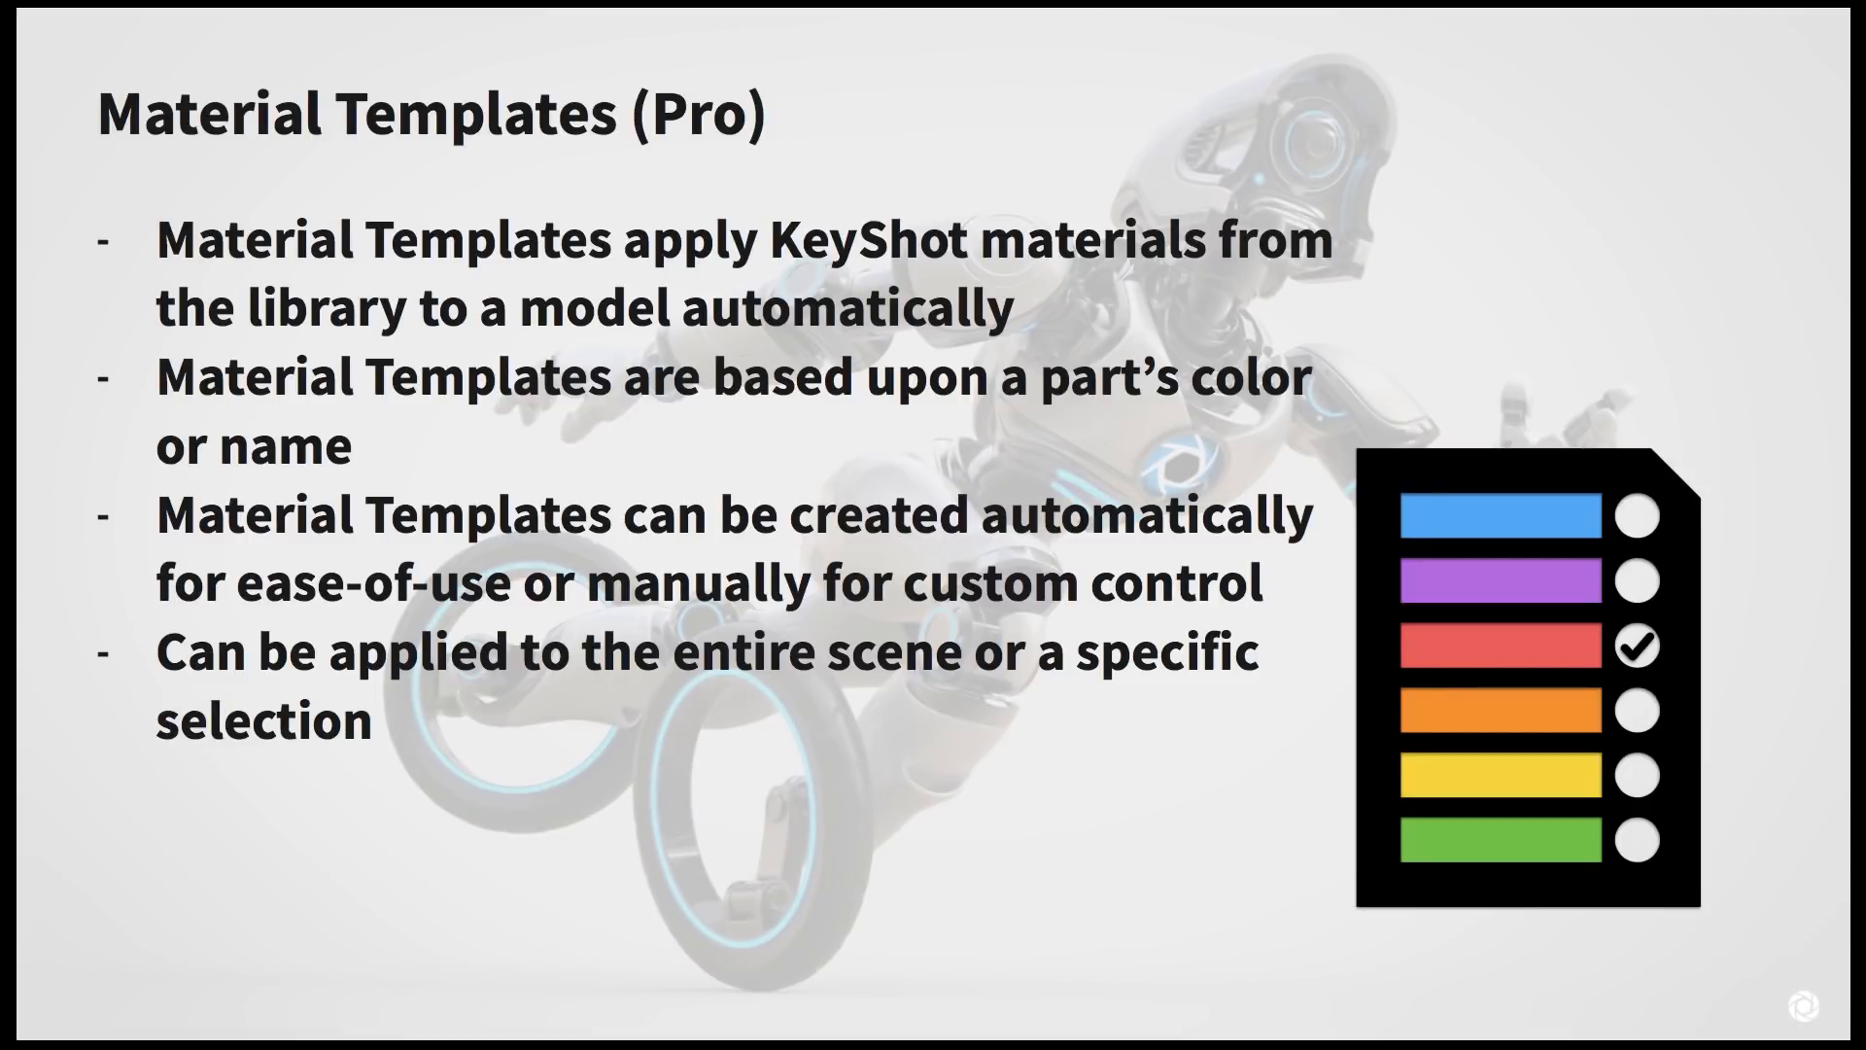
pyautogui.press('Right')
# Switch to KeyShot and close the Spartan_Ultra.bip scene without saving the changes.
pyautogui.press('super+Tab')
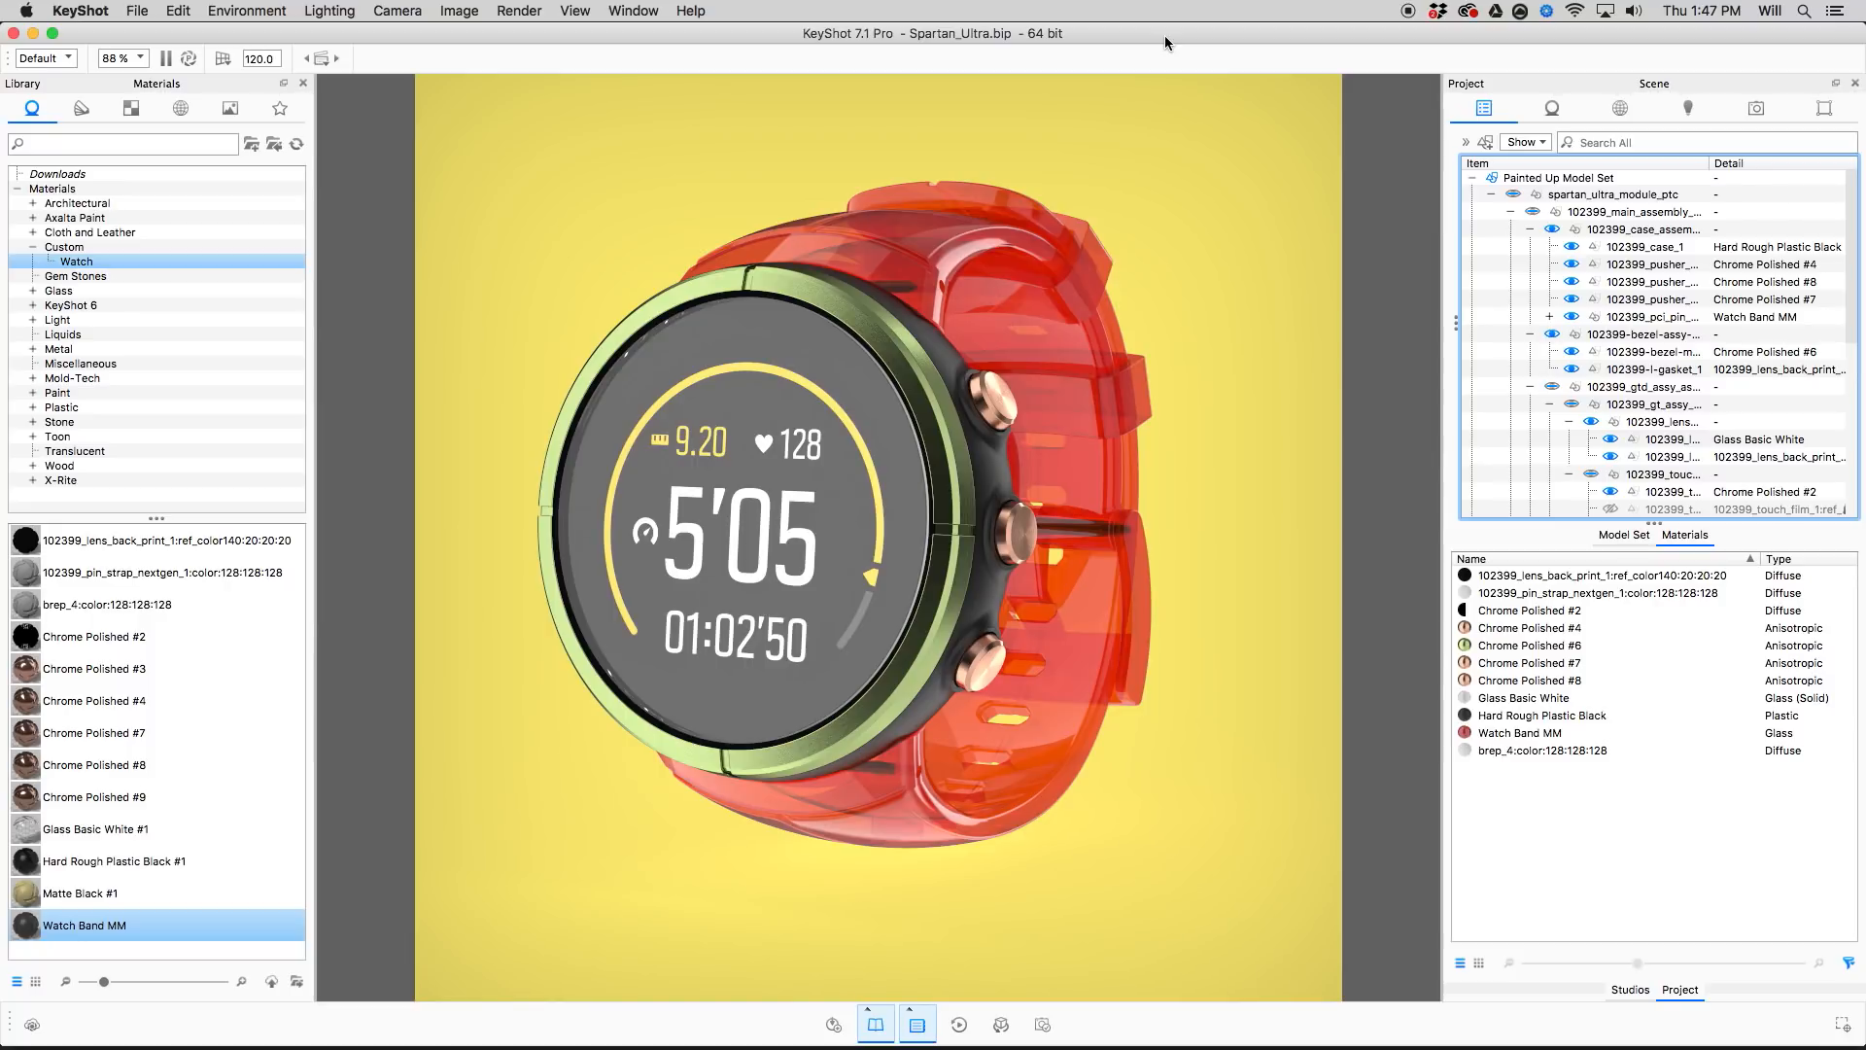
pyautogui.click(14, 34)
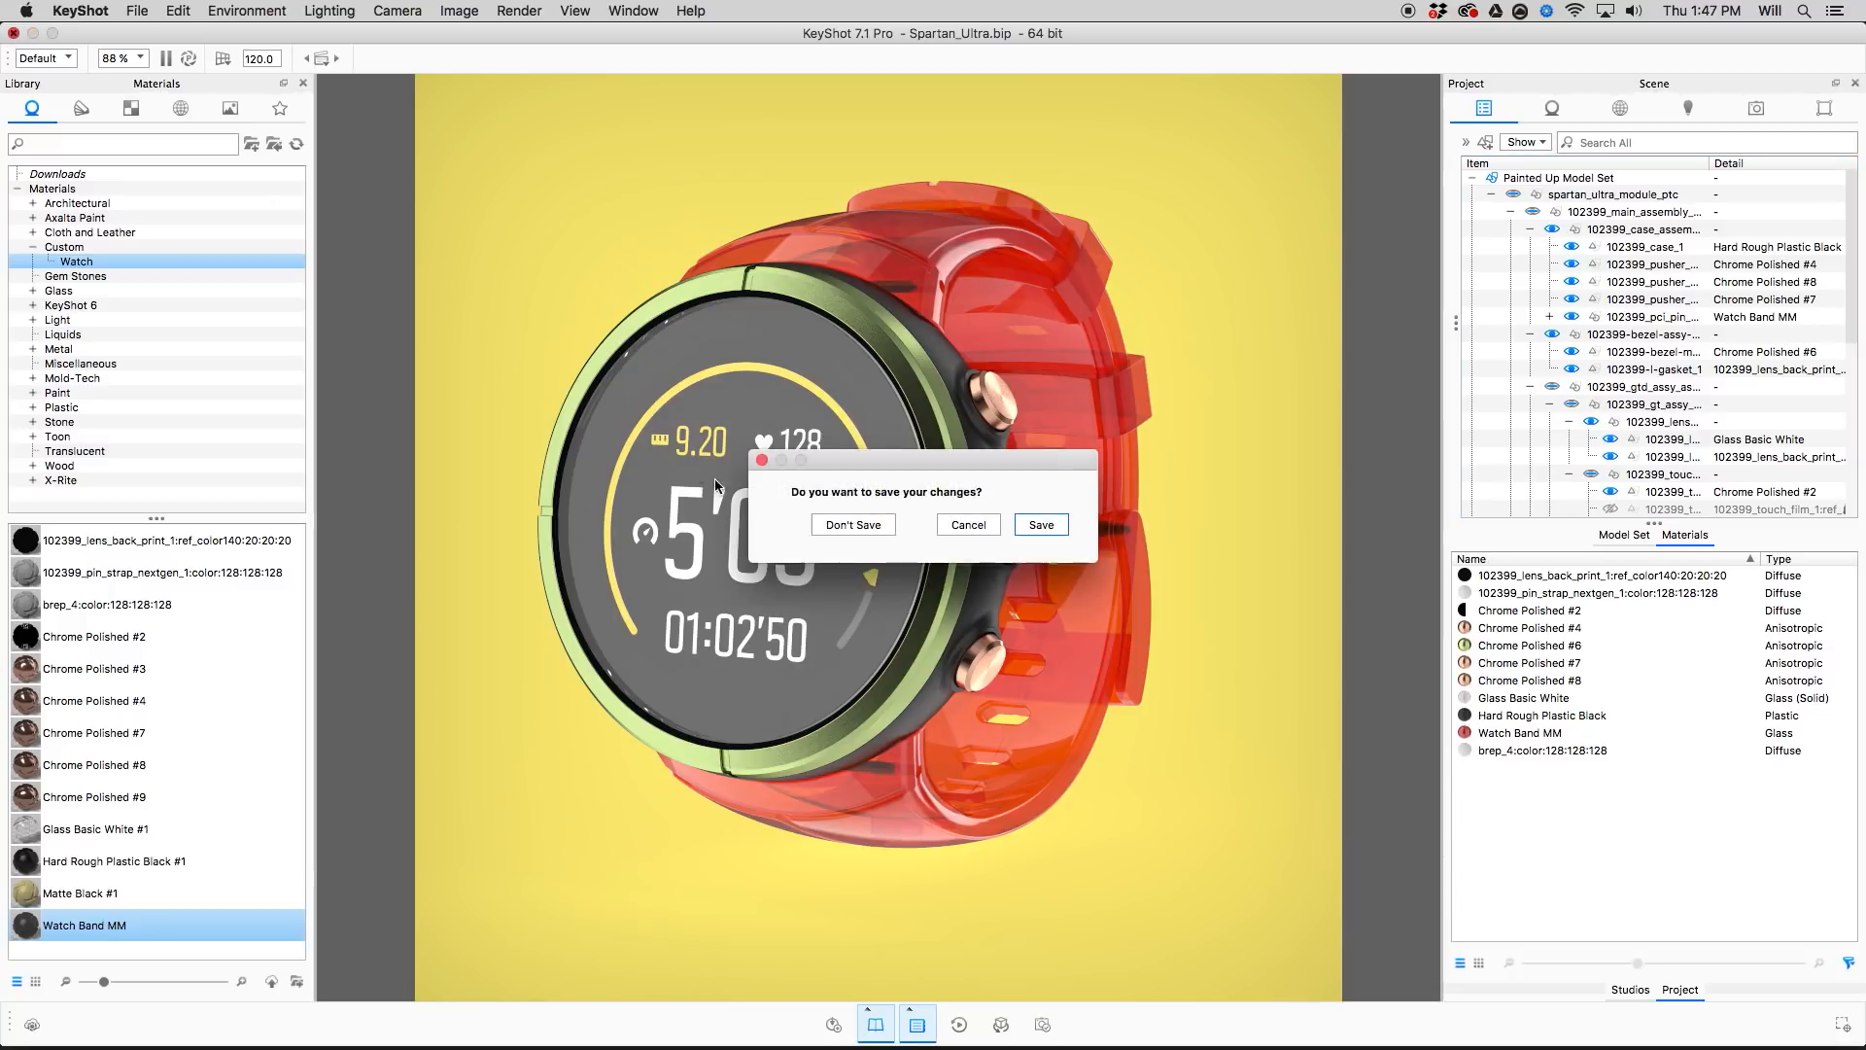
pyautogui.click(880, 531)
# Launch KeyShot 7 again and dismiss its welcome window to reach the empty untitled scene.
pyautogui.moveTo(924, 1045)
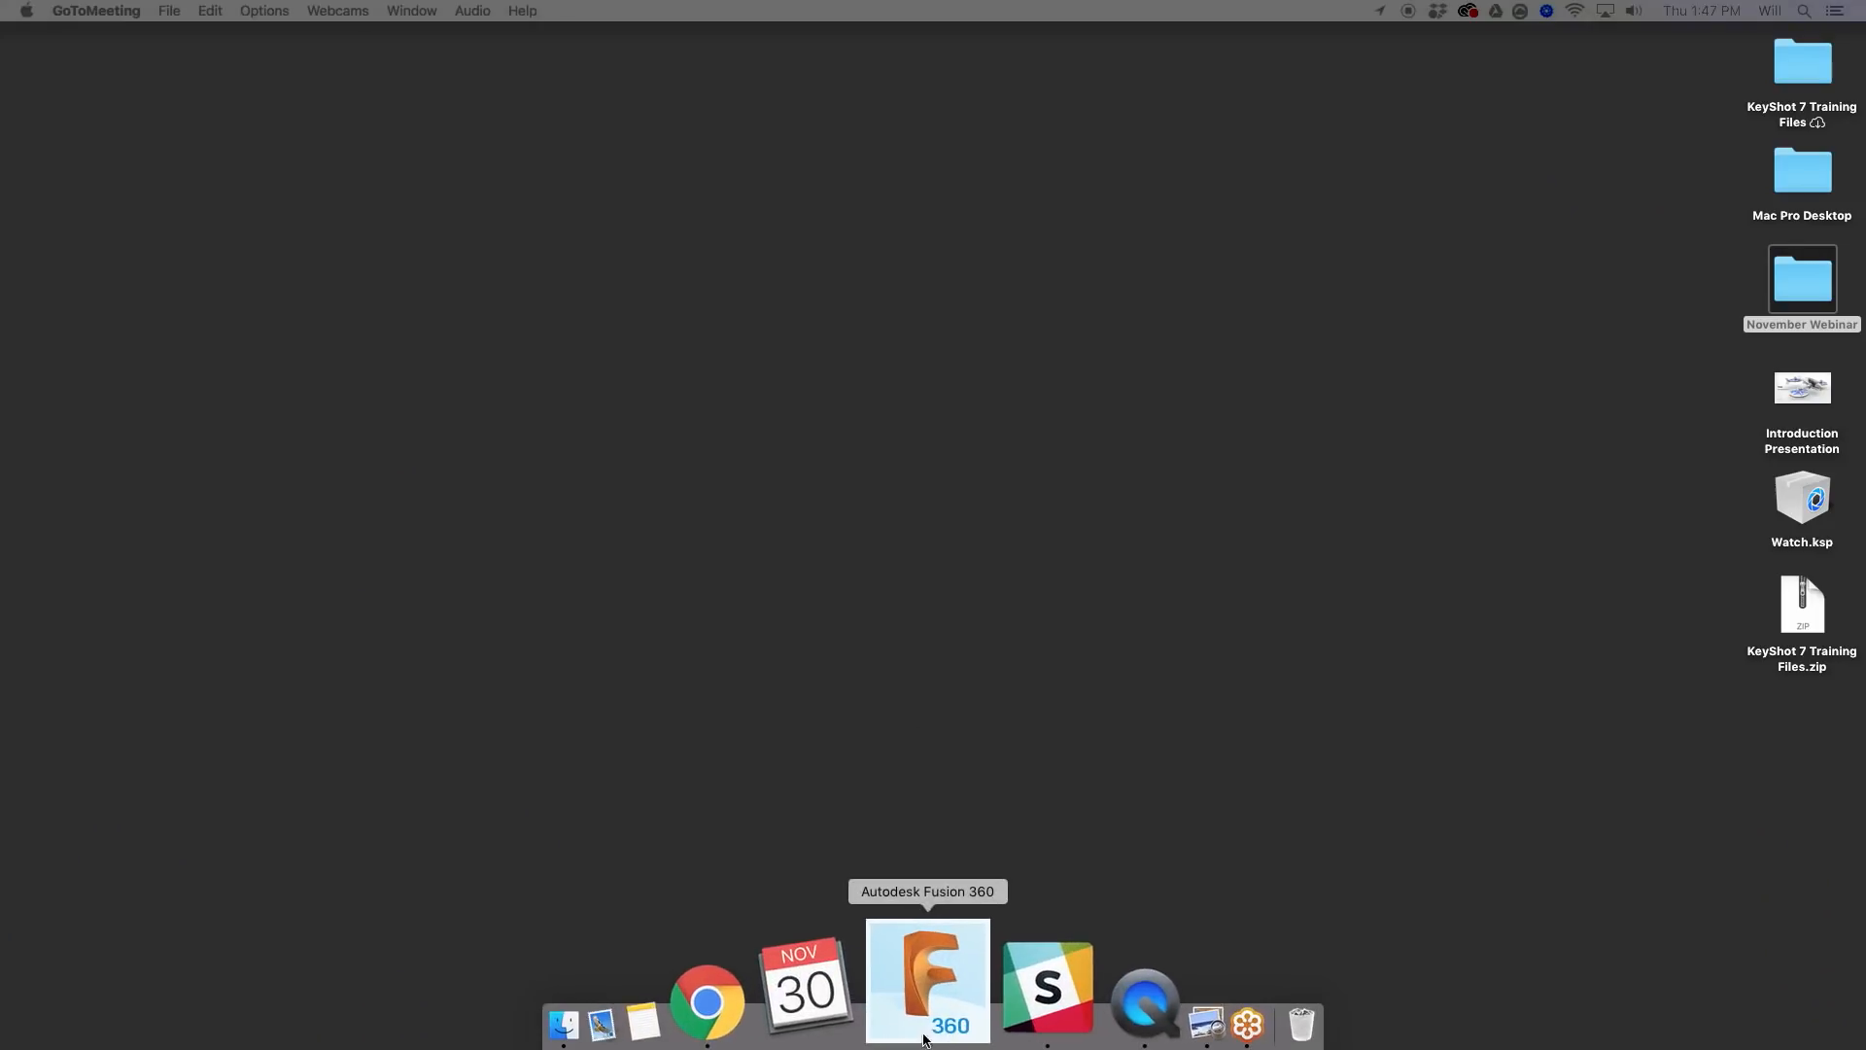
pyautogui.press('super+space')
pyautogui.write('key')
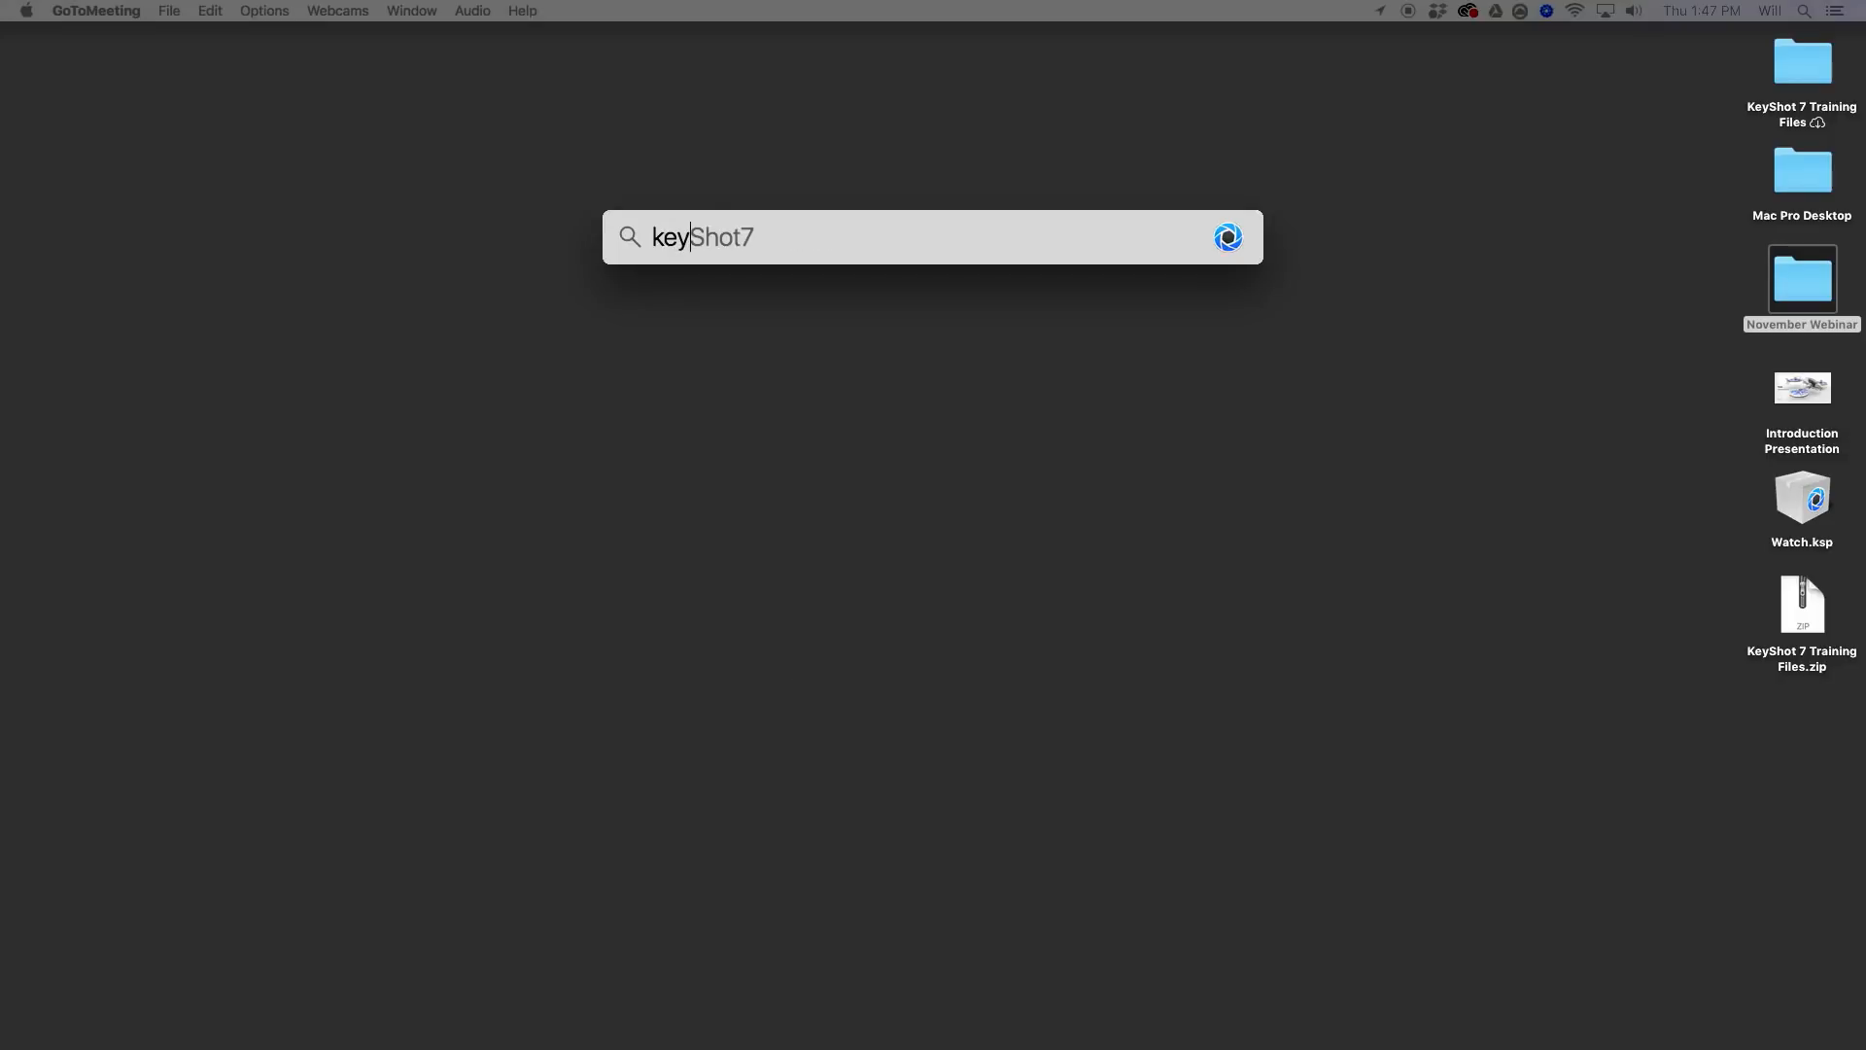
pyautogui.press('Return')
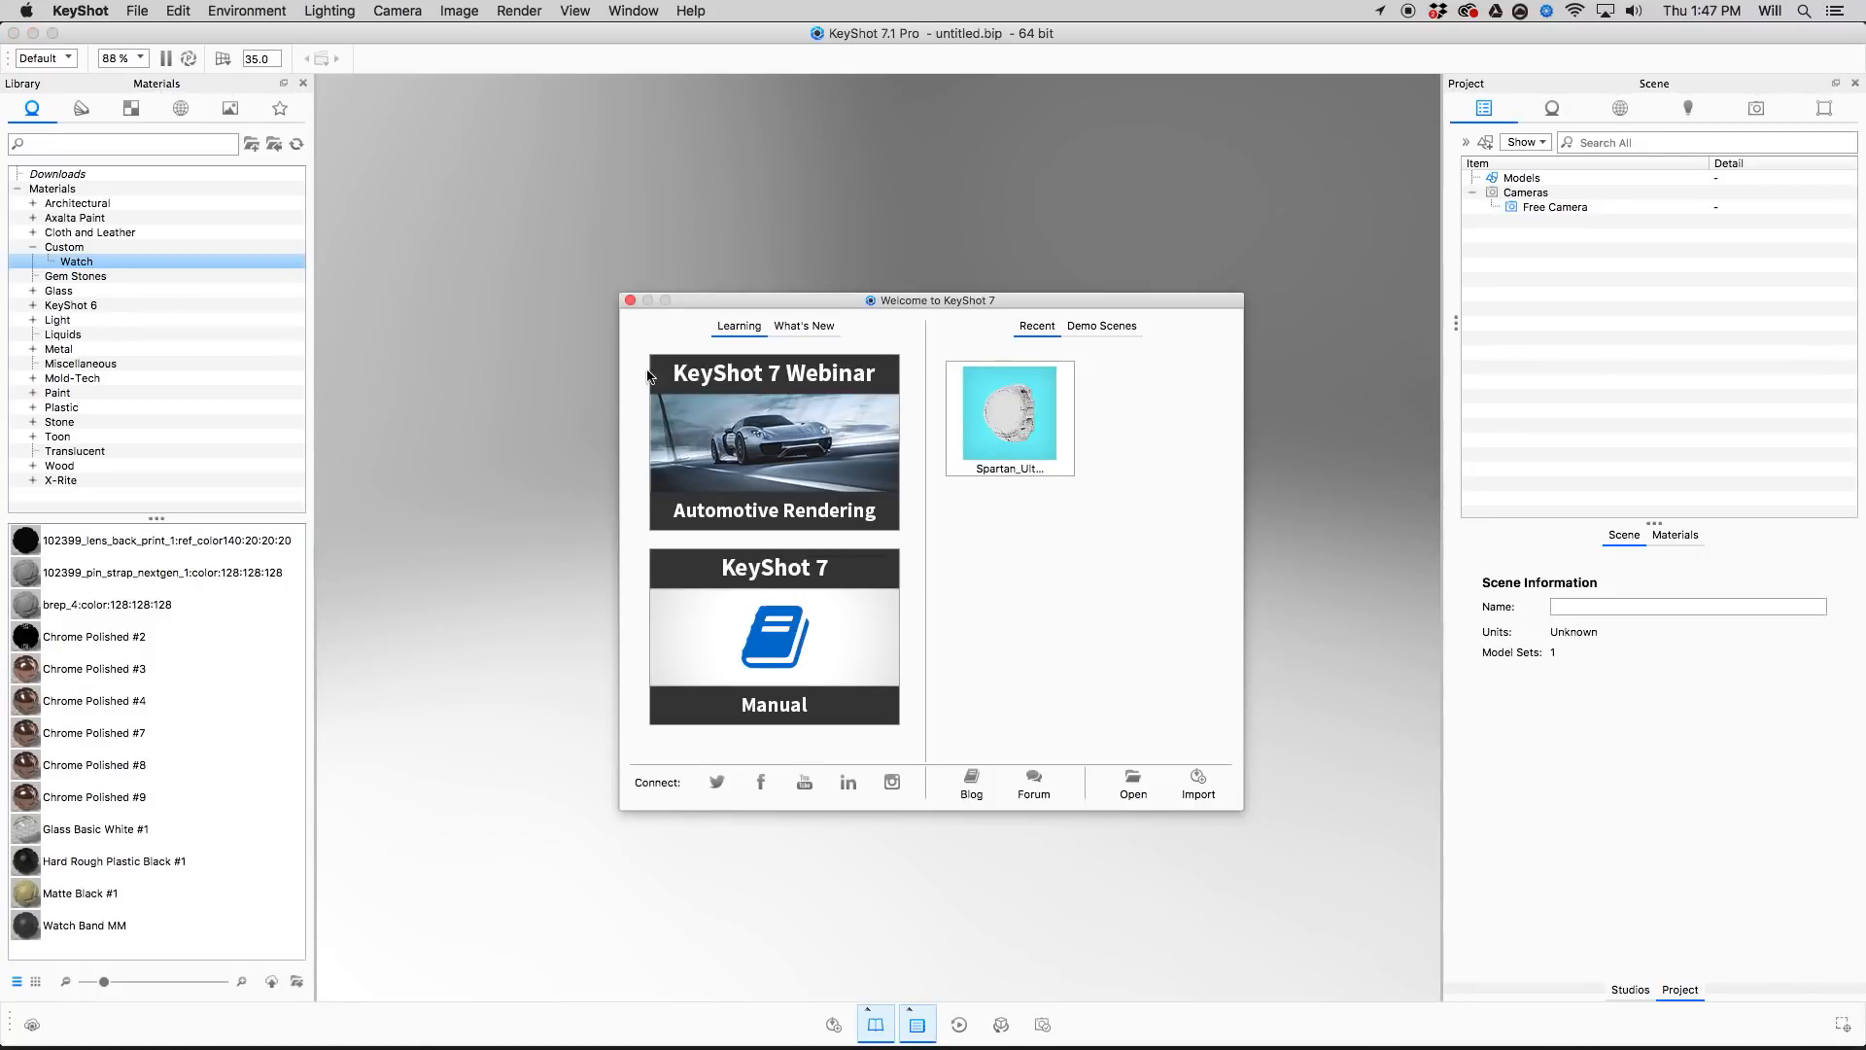
pyautogui.click(630, 301)
# Start importing ring vert.3dm from the November Webinar folder and expand all sections of the import options.
pyautogui.press('super+Tab')
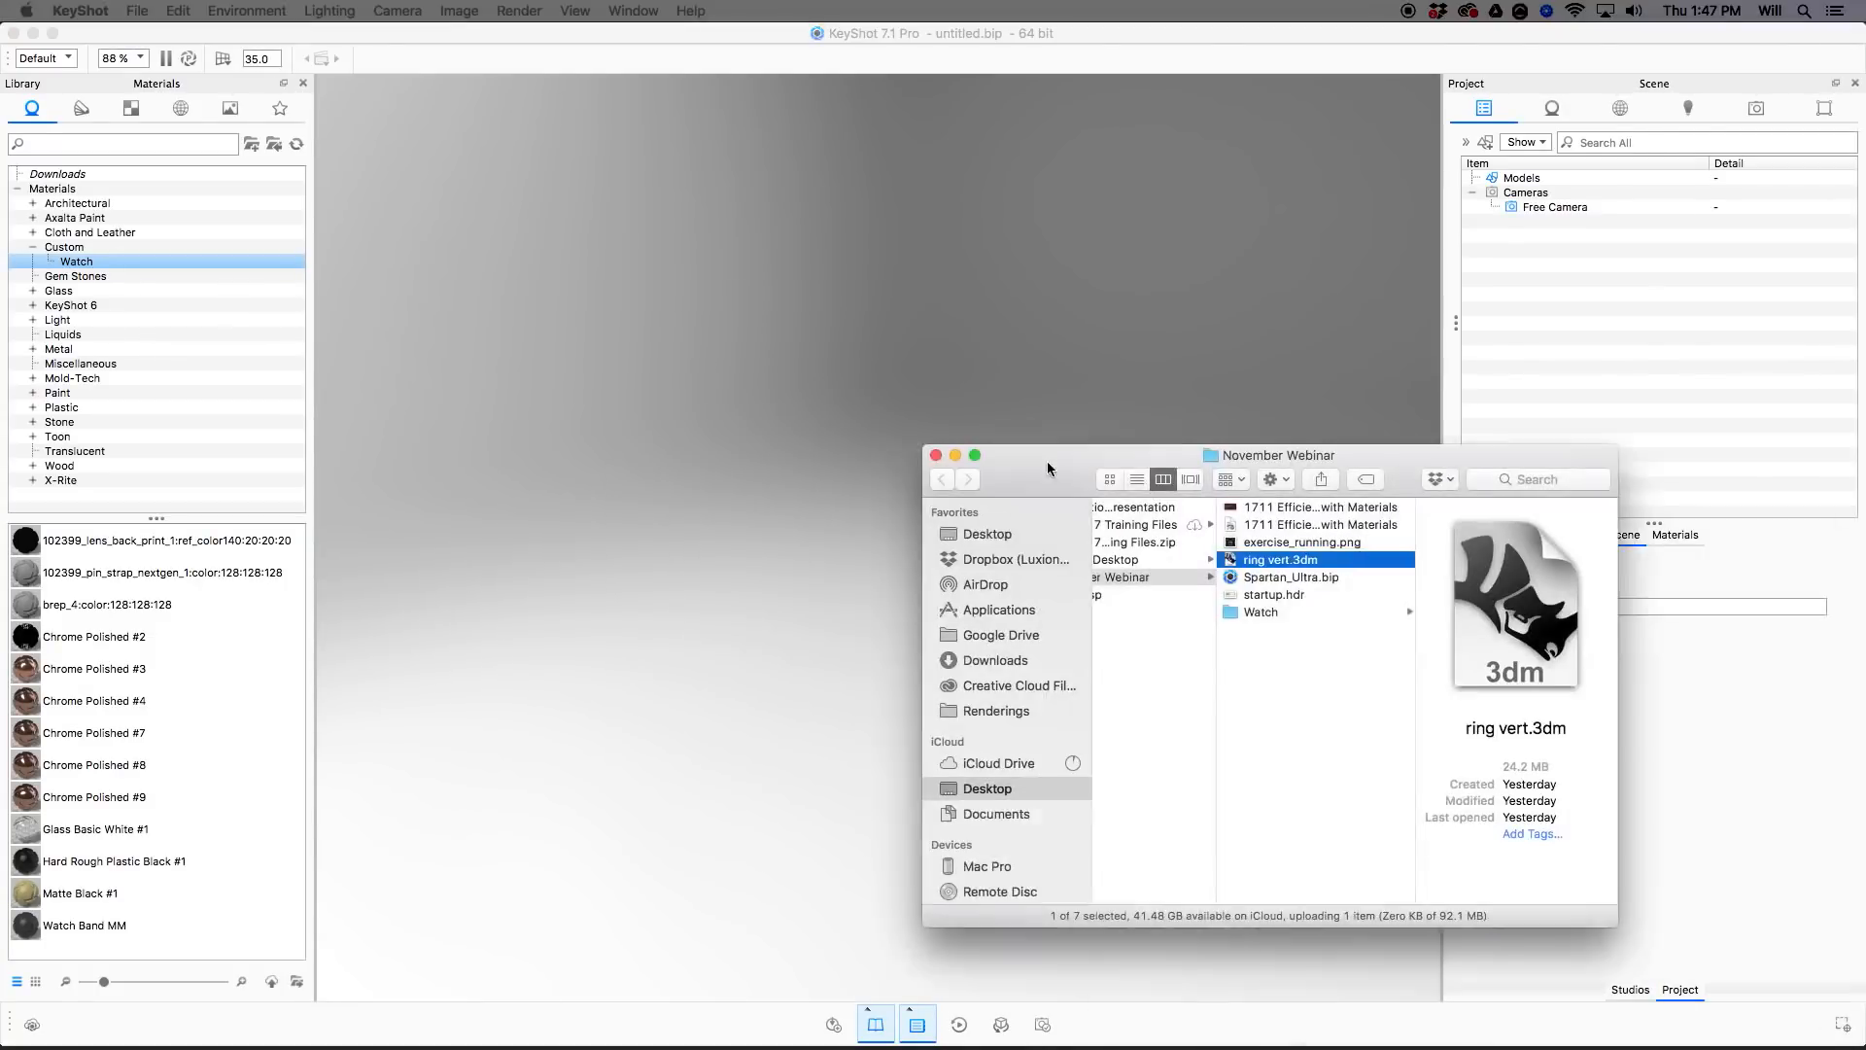
pyautogui.moveTo(1122, 590); pyautogui.dragTo(1063, 333)
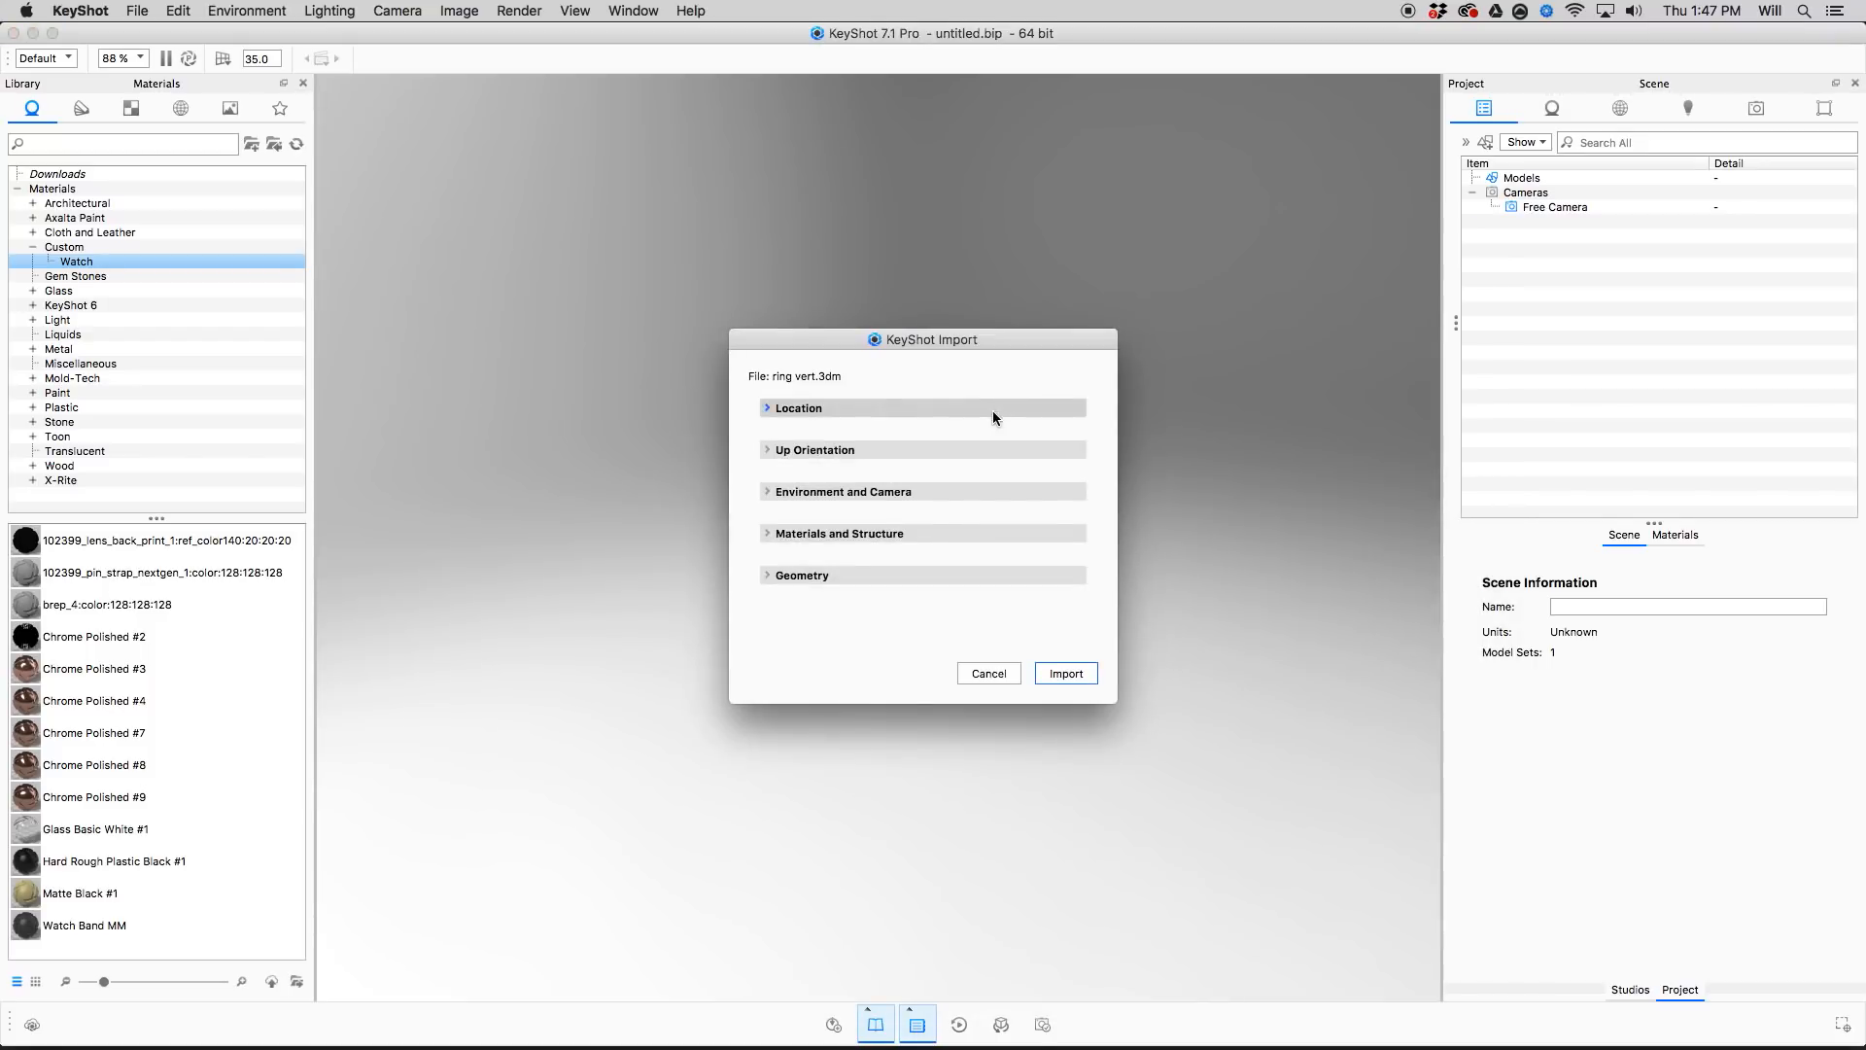
pyautogui.click(764, 406)
pyautogui.click(771, 519)
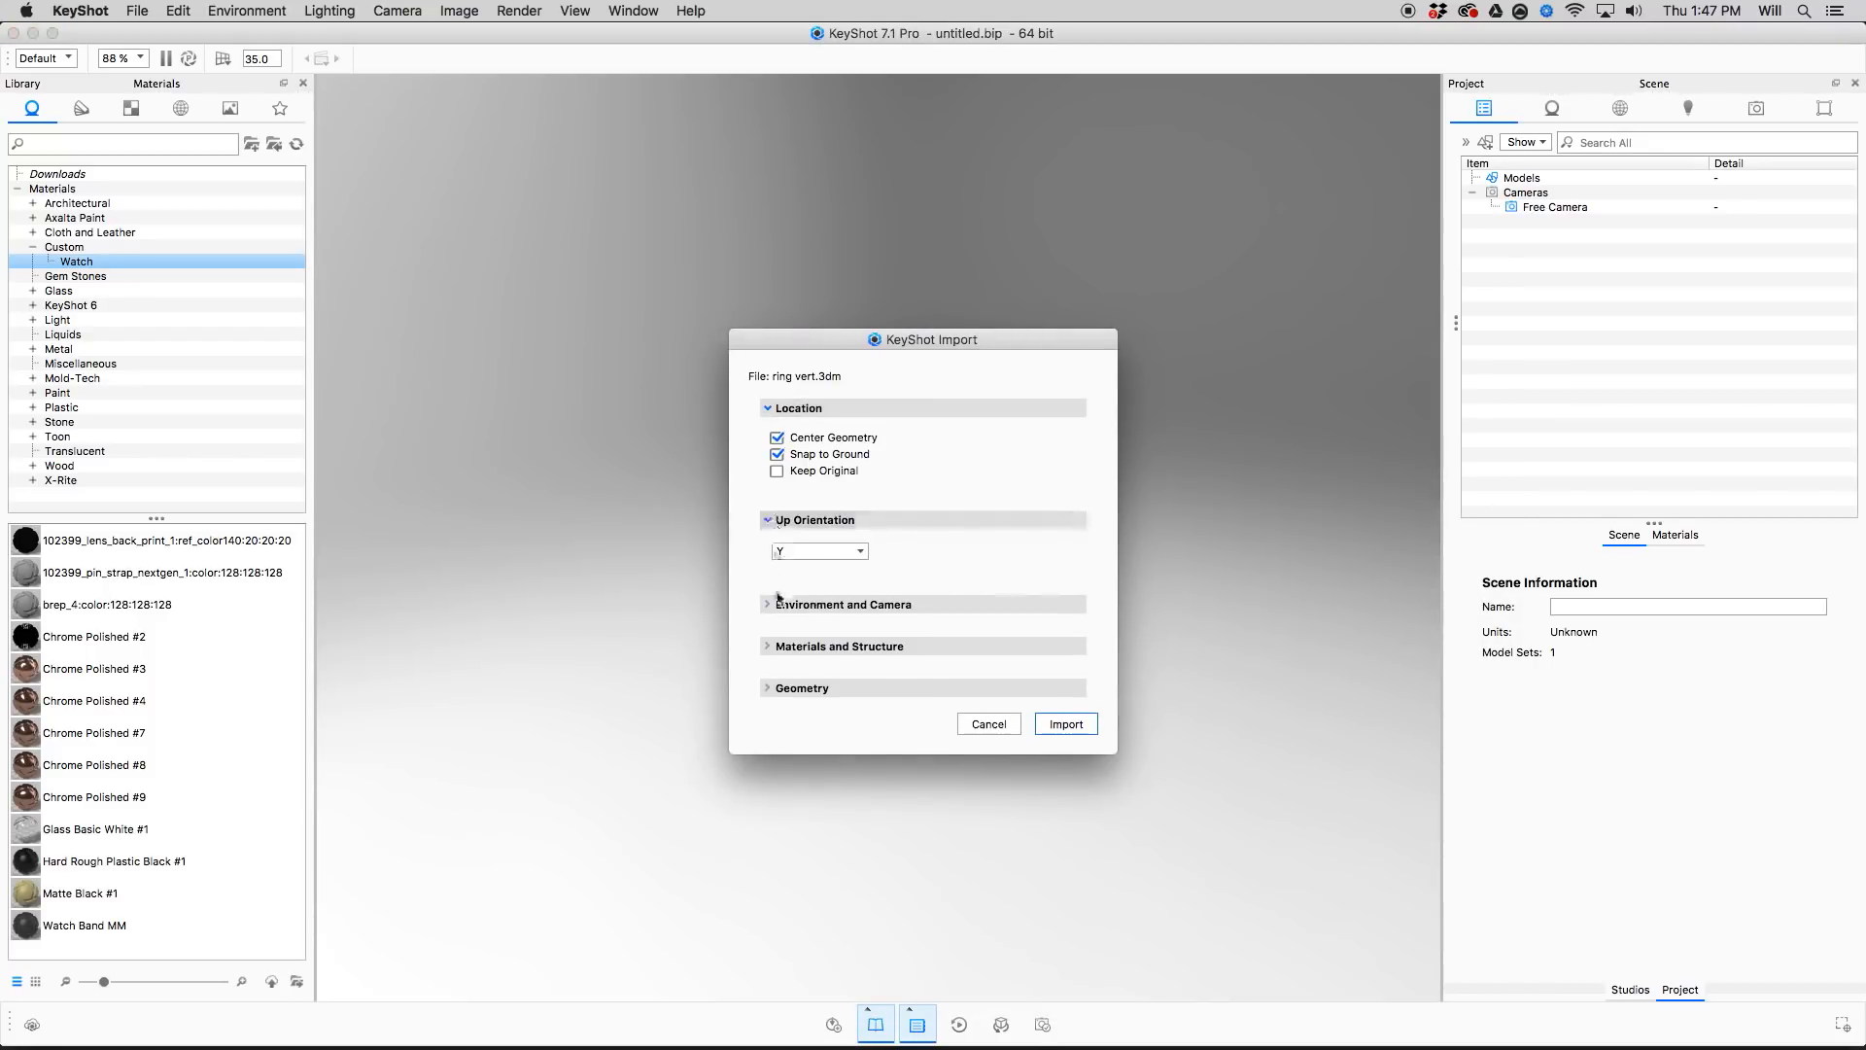
pyautogui.click(770, 603)
pyautogui.click(770, 700)
pyautogui.click(769, 812)
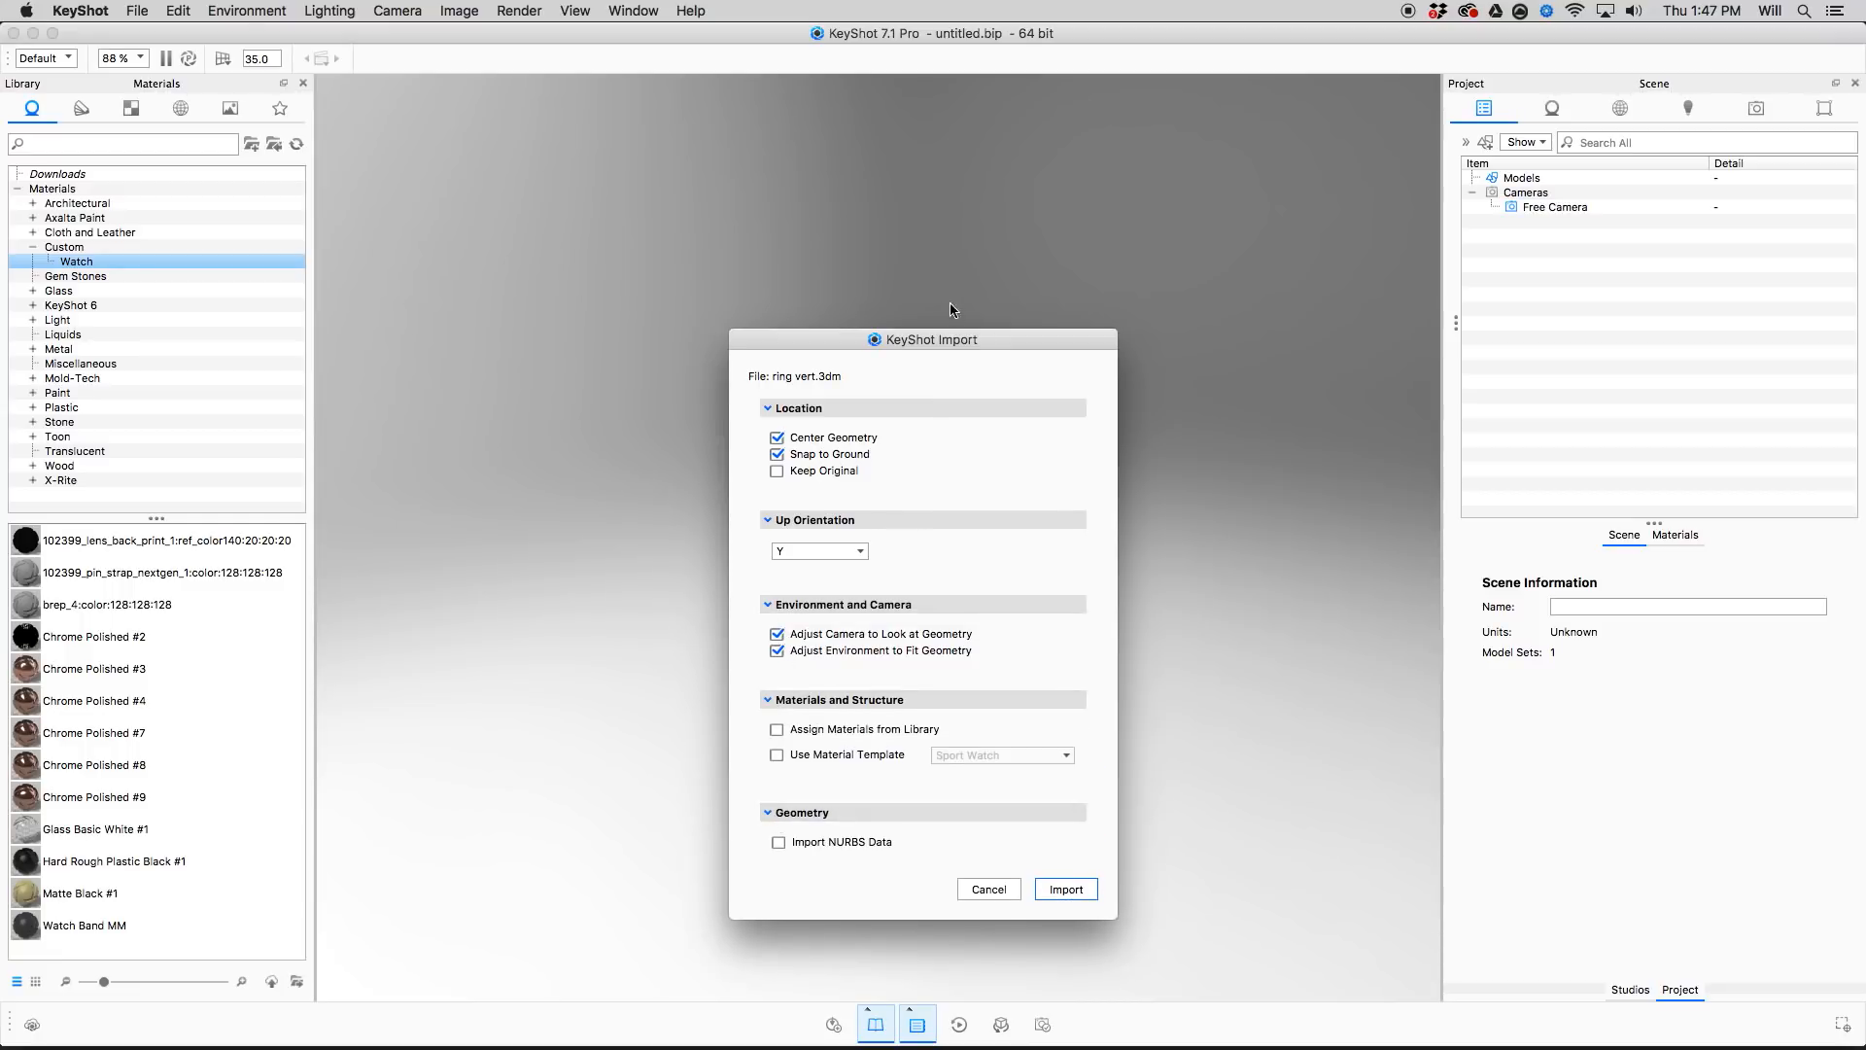
# Enable Assign Materials from Library and import the ring model.
pyautogui.moveTo(956, 339); pyautogui.dragTo(970, 133)
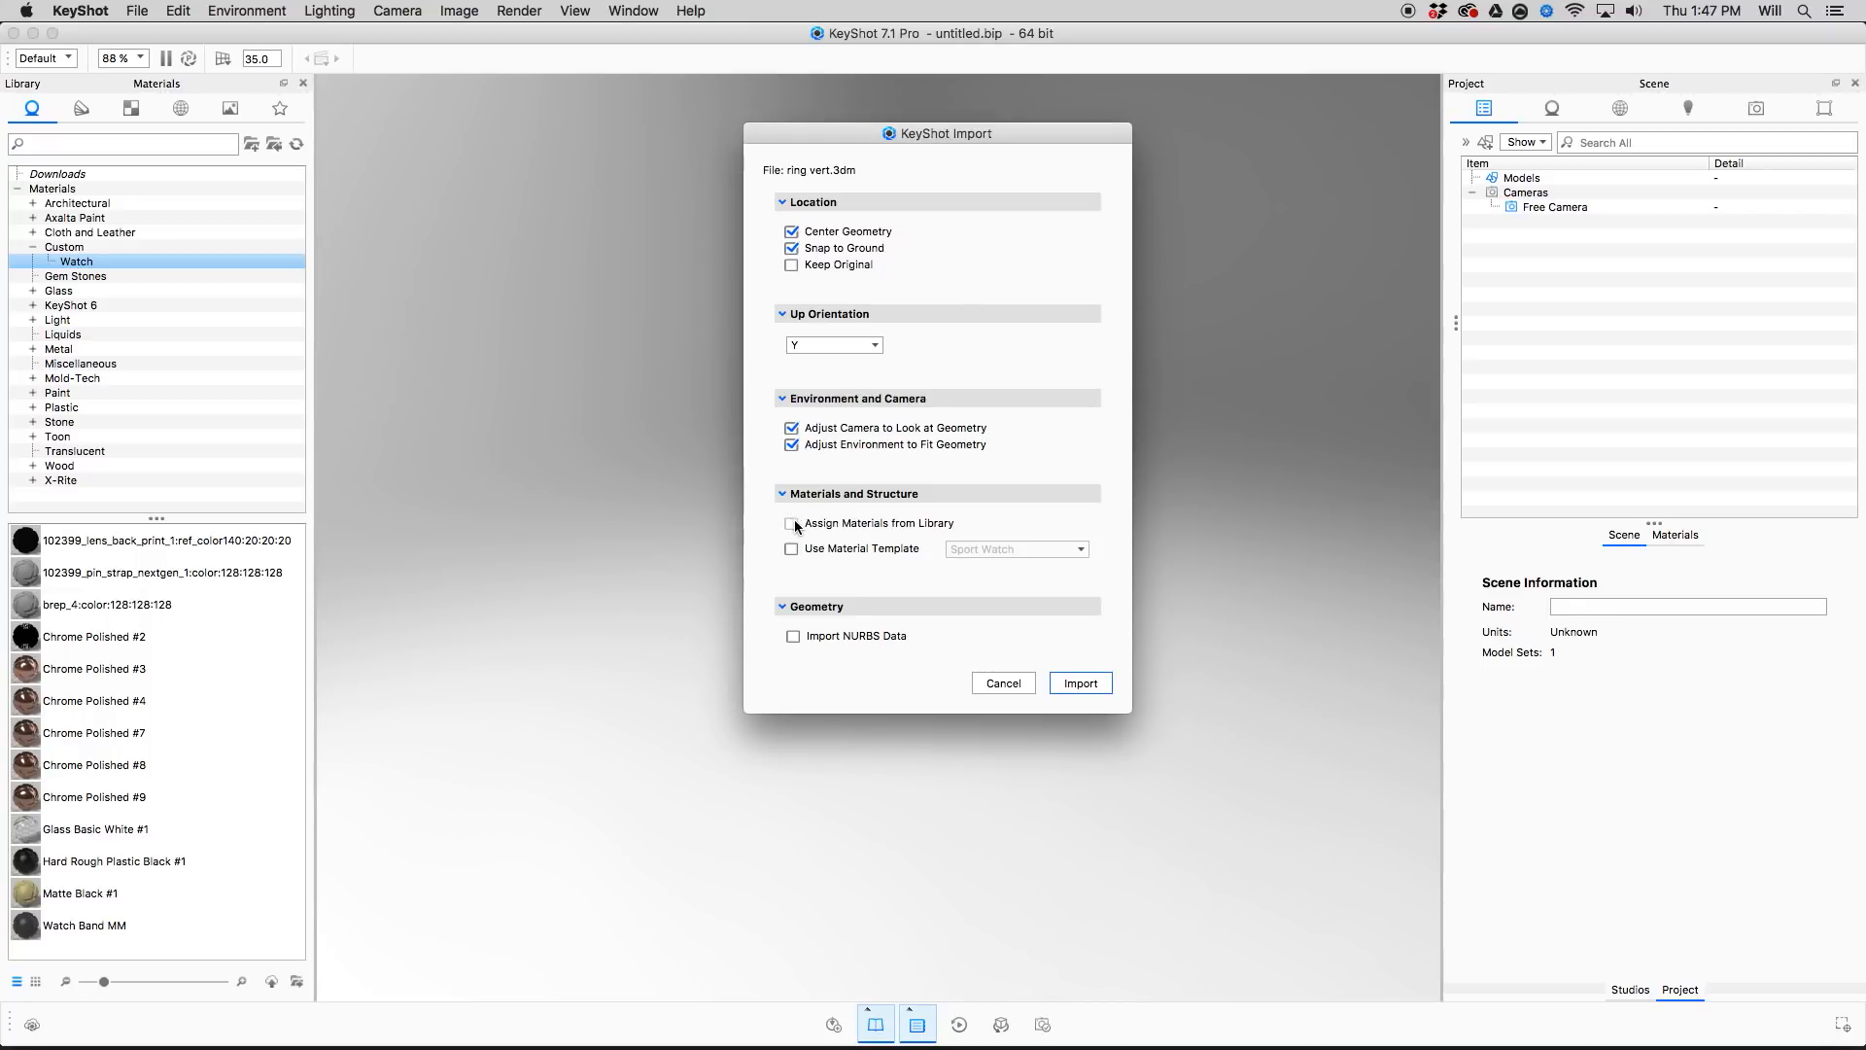
pyautogui.moveTo(990, 135); pyautogui.dragTo(982, 125)
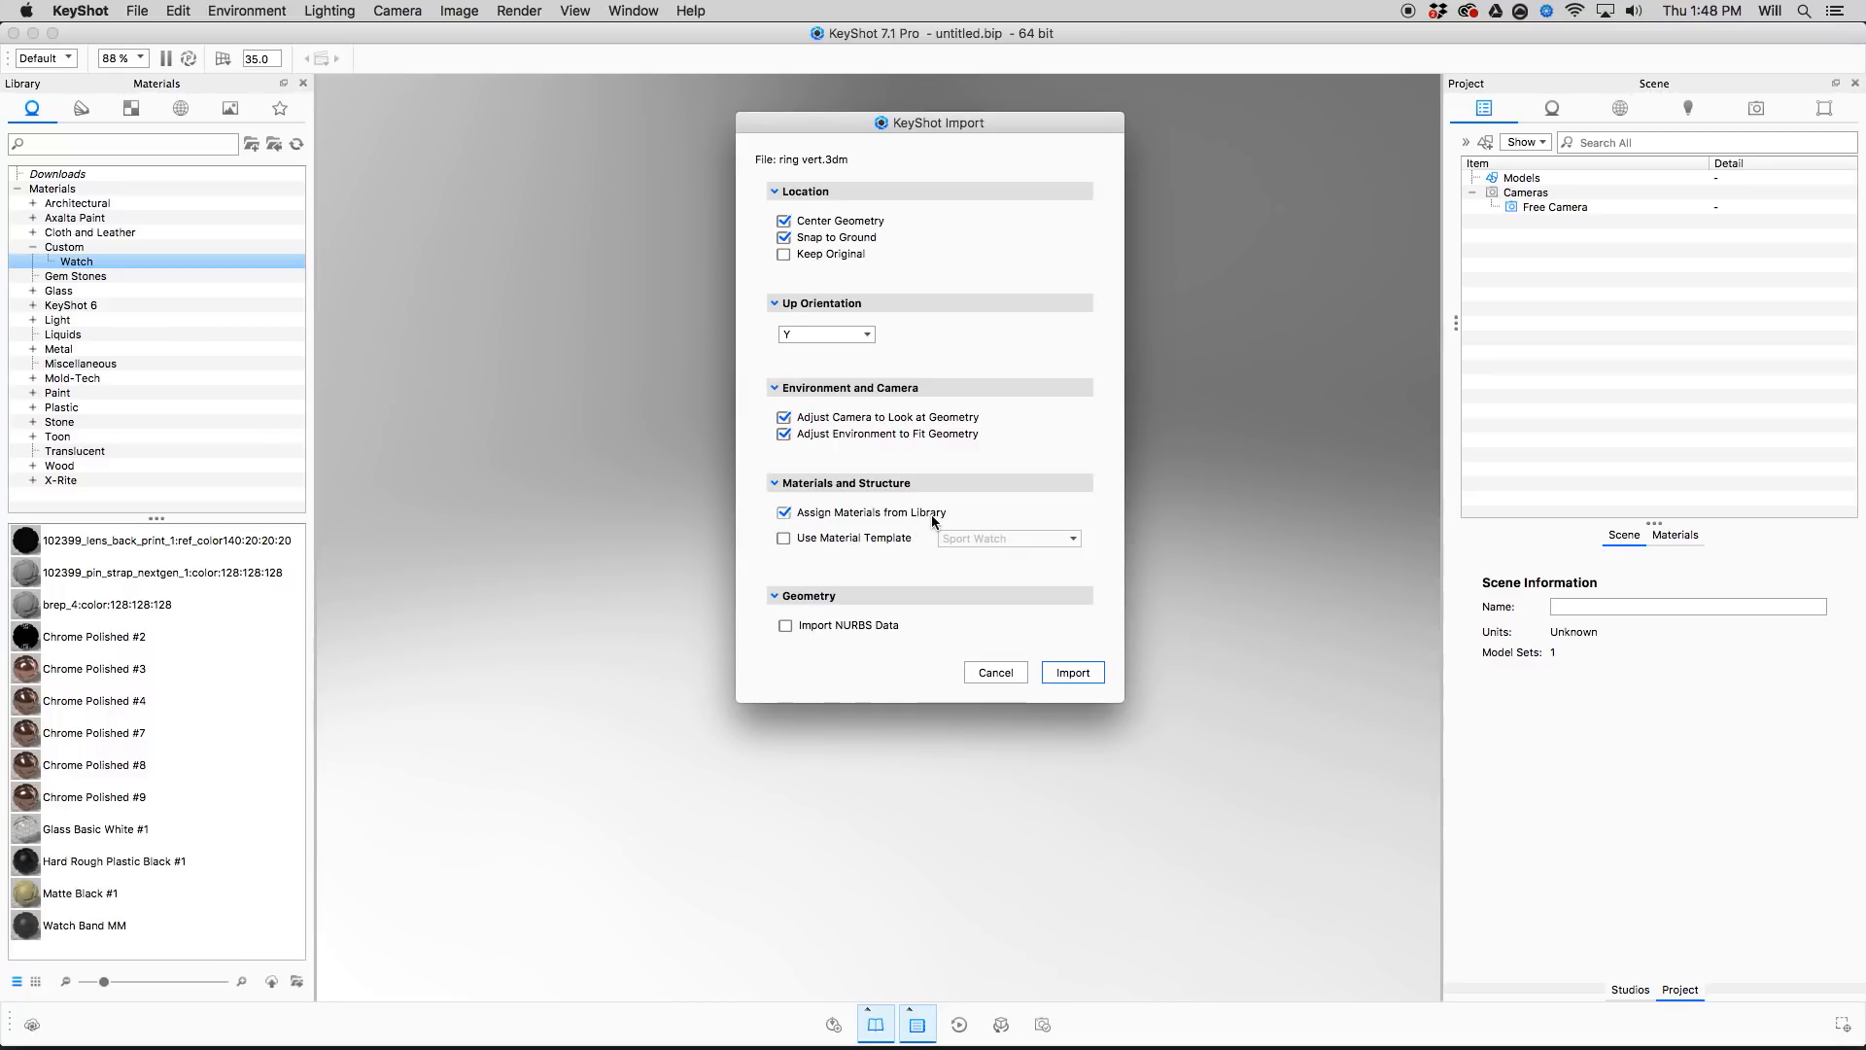
pyautogui.click(1082, 672)
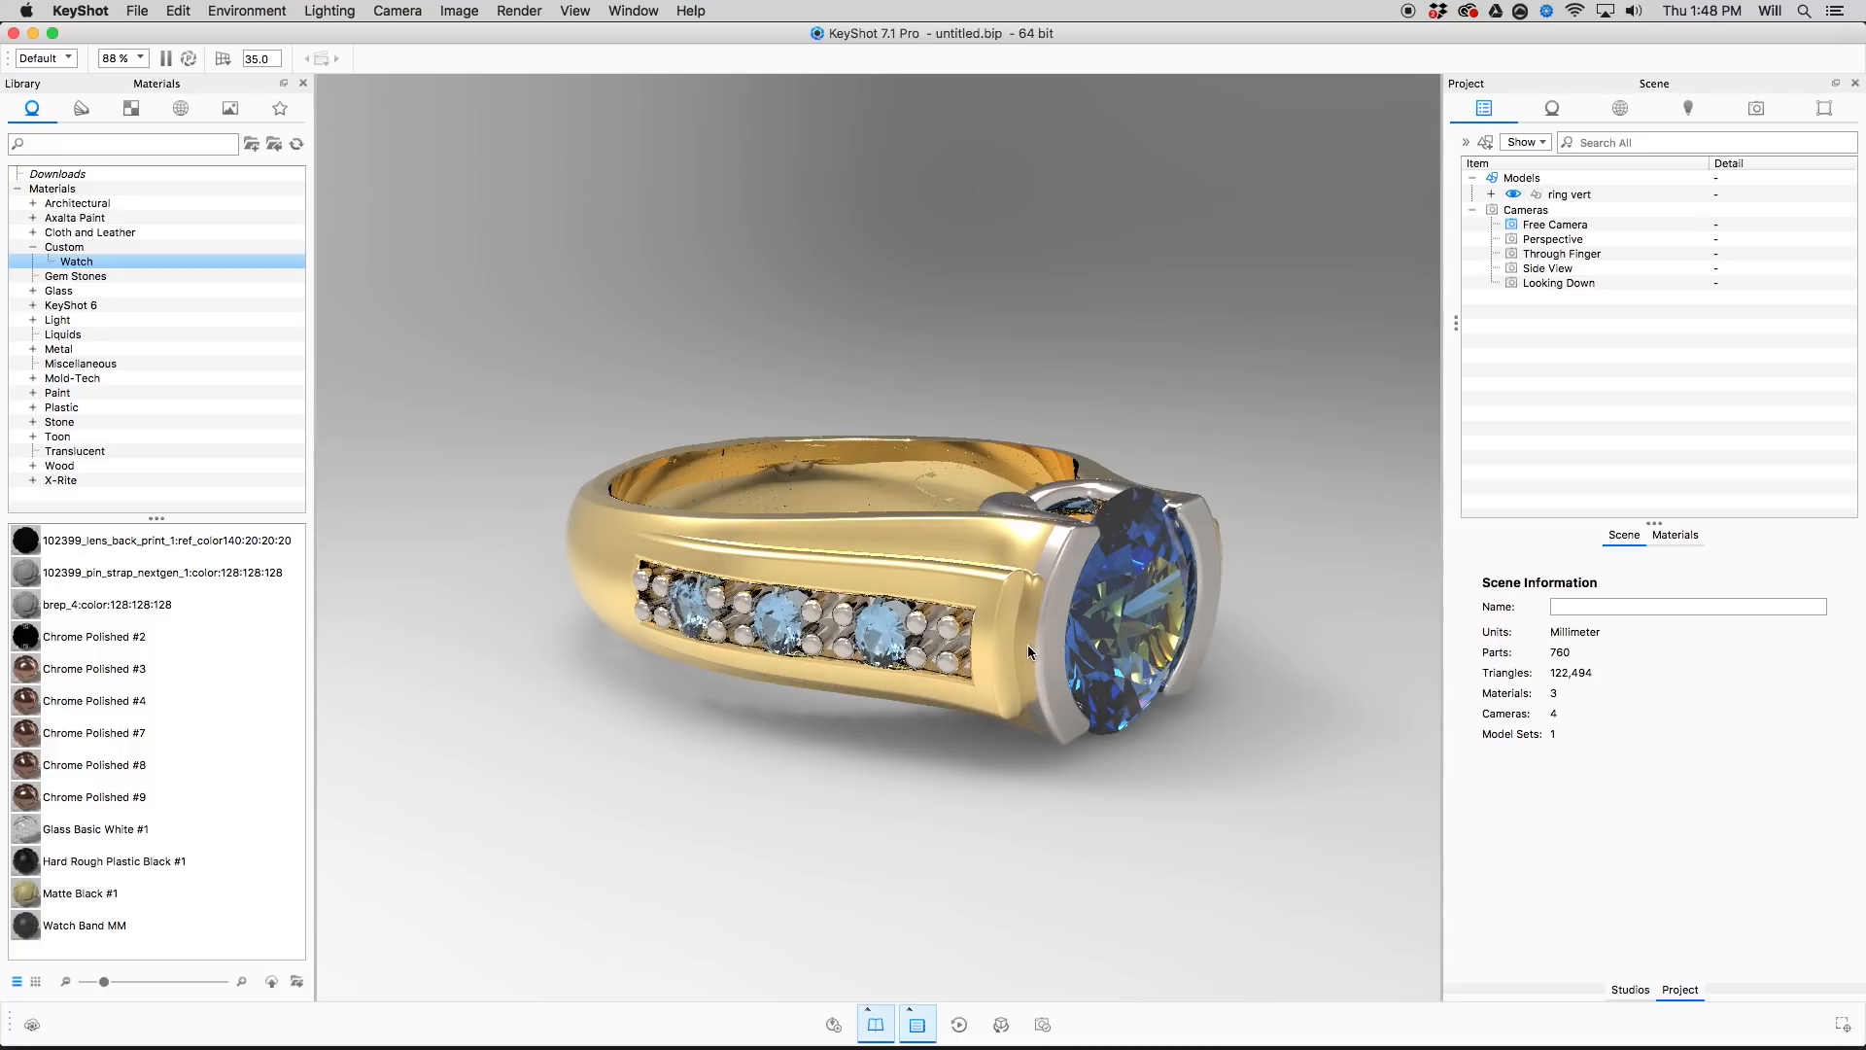
# Show the ring scene's material list and check Gem Stone Sapphire, Gold 24k Polished and Platinum Polished.
pyautogui.moveTo(1047, 603)
pyautogui.mouseDown()
pyautogui.moveTo(924, 597)
pyautogui.moveTo(1052, 611)
pyautogui.mouseUp()
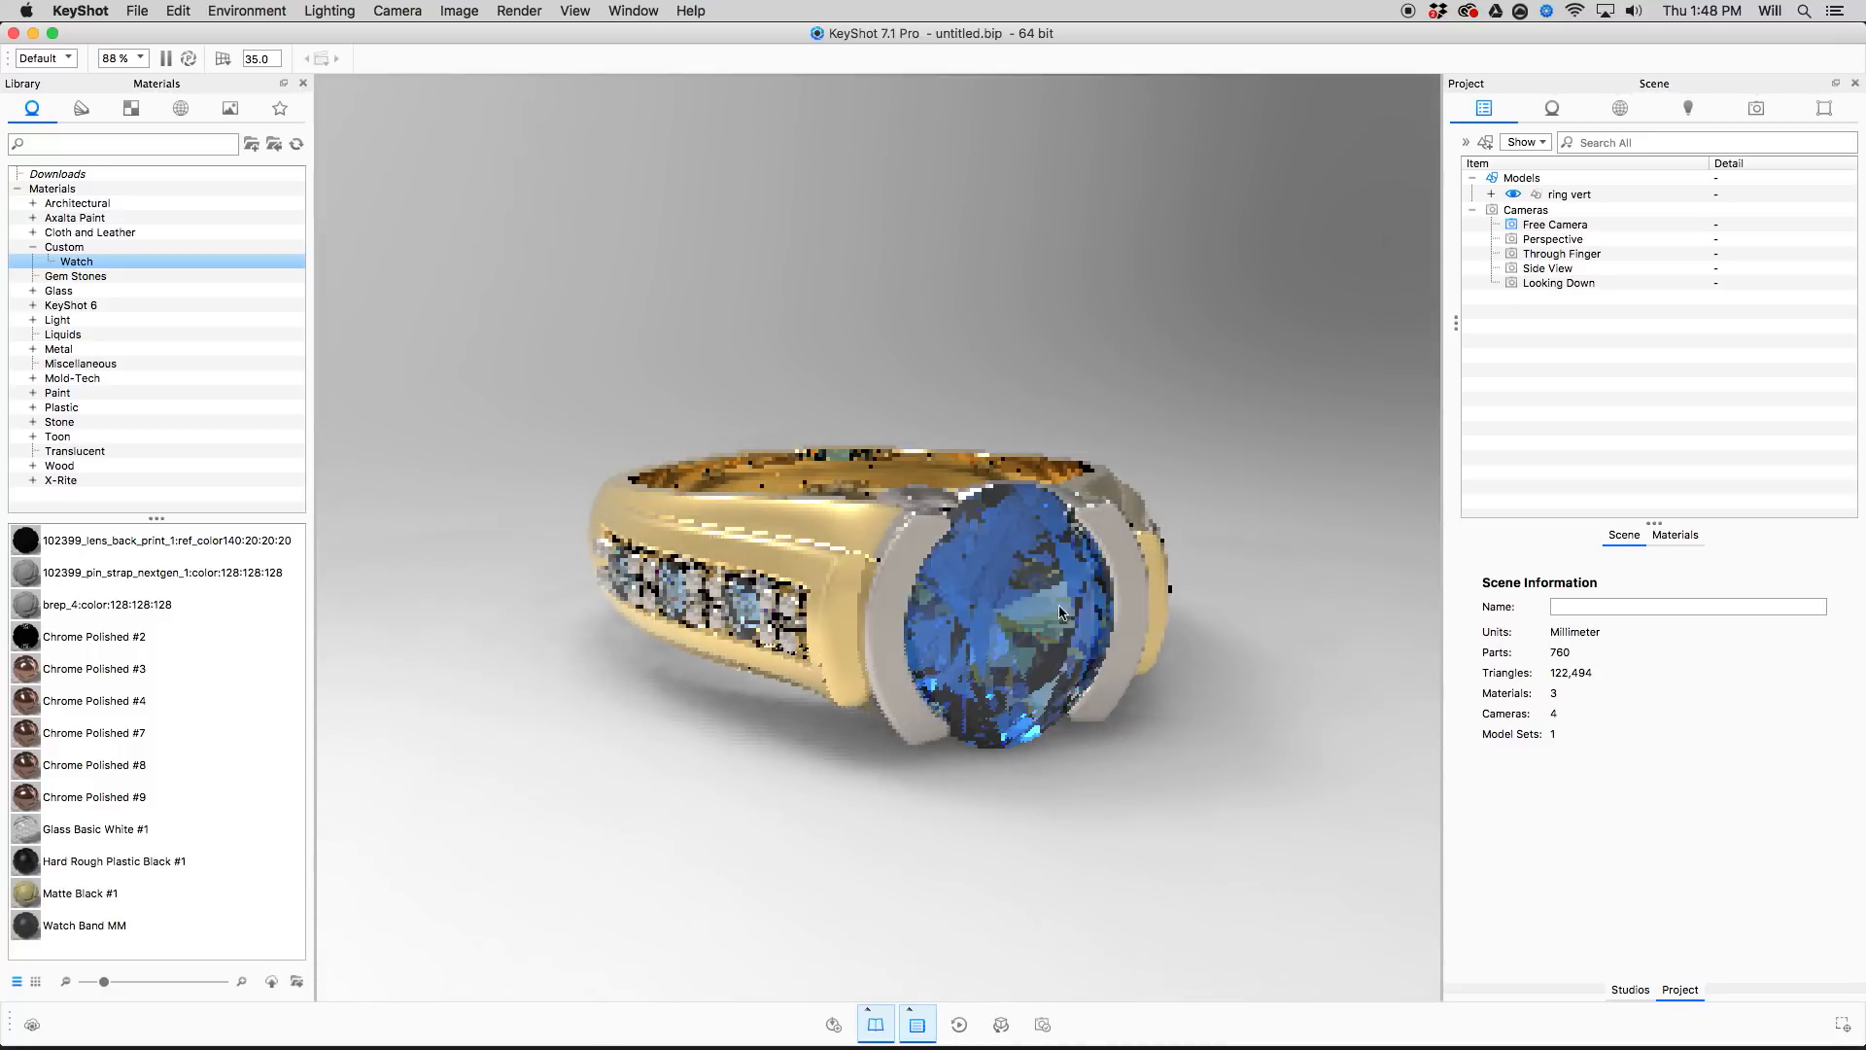
pyautogui.click(1676, 535)
pyautogui.click(1545, 593)
pyautogui.click(1719, 577)
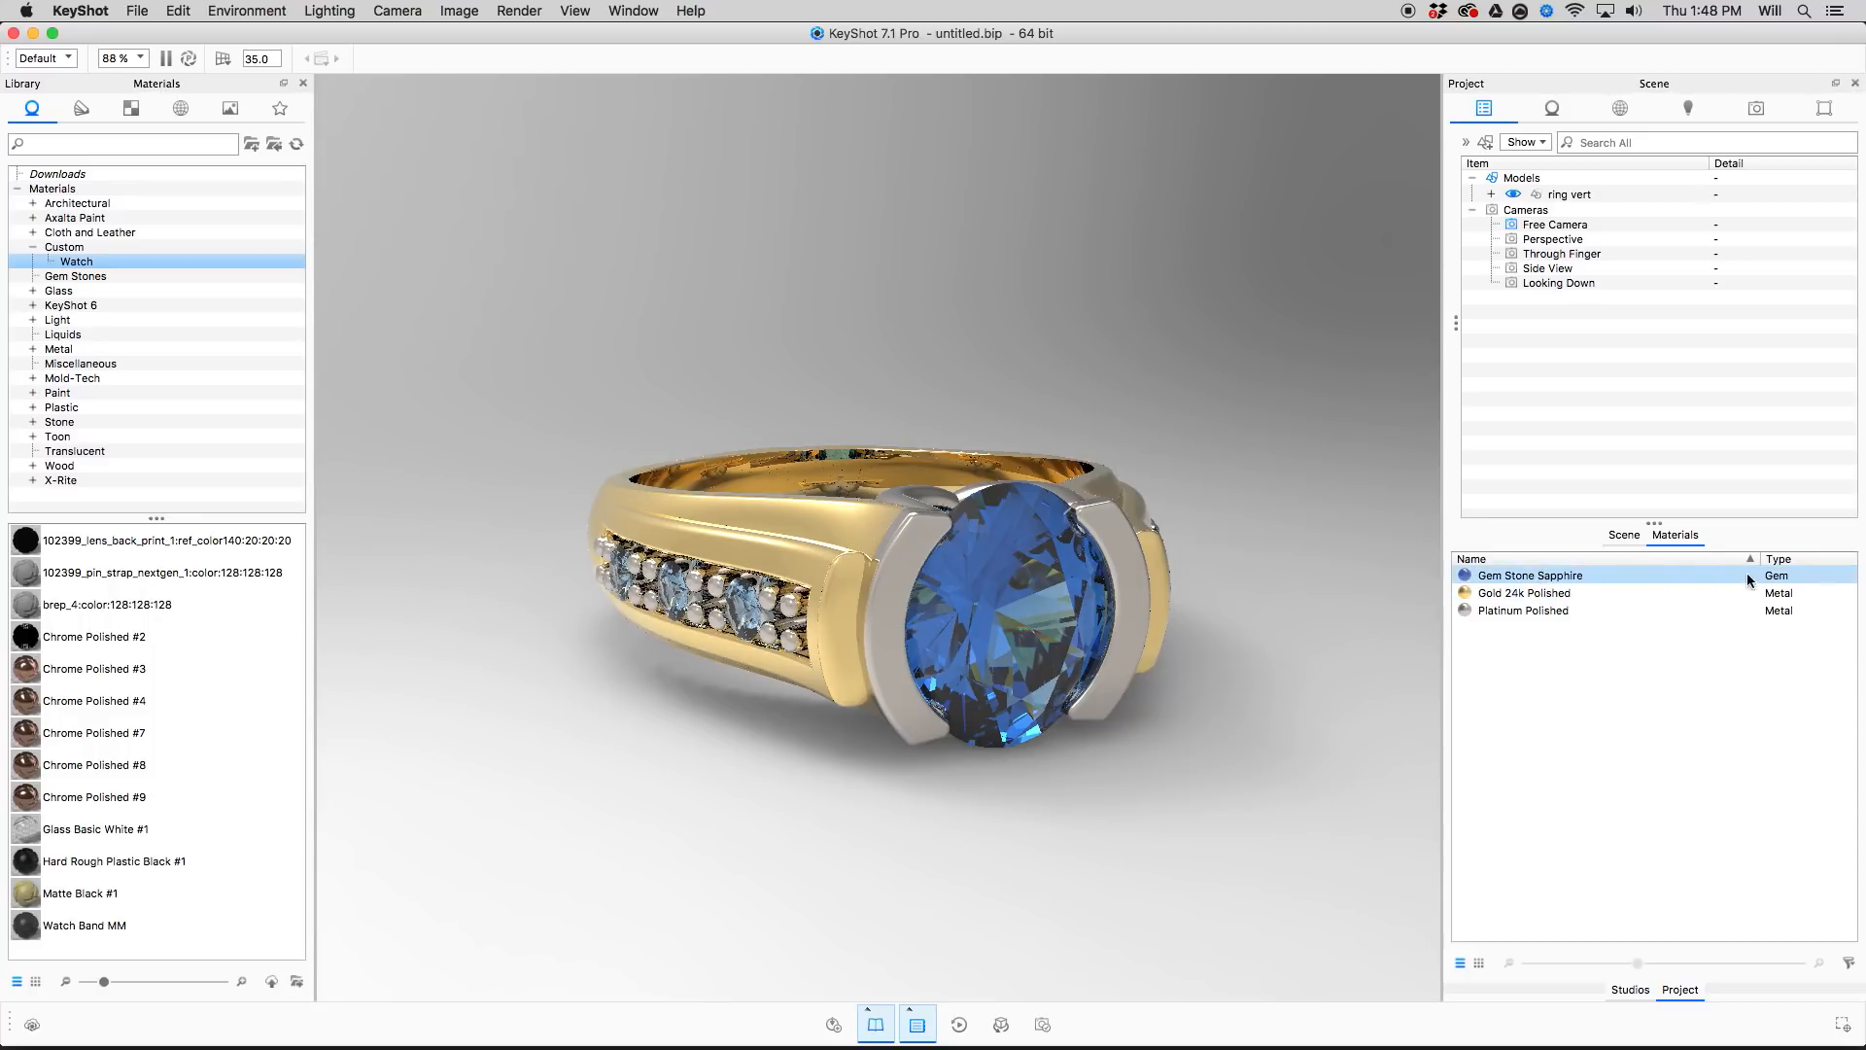
pyautogui.click(1565, 590)
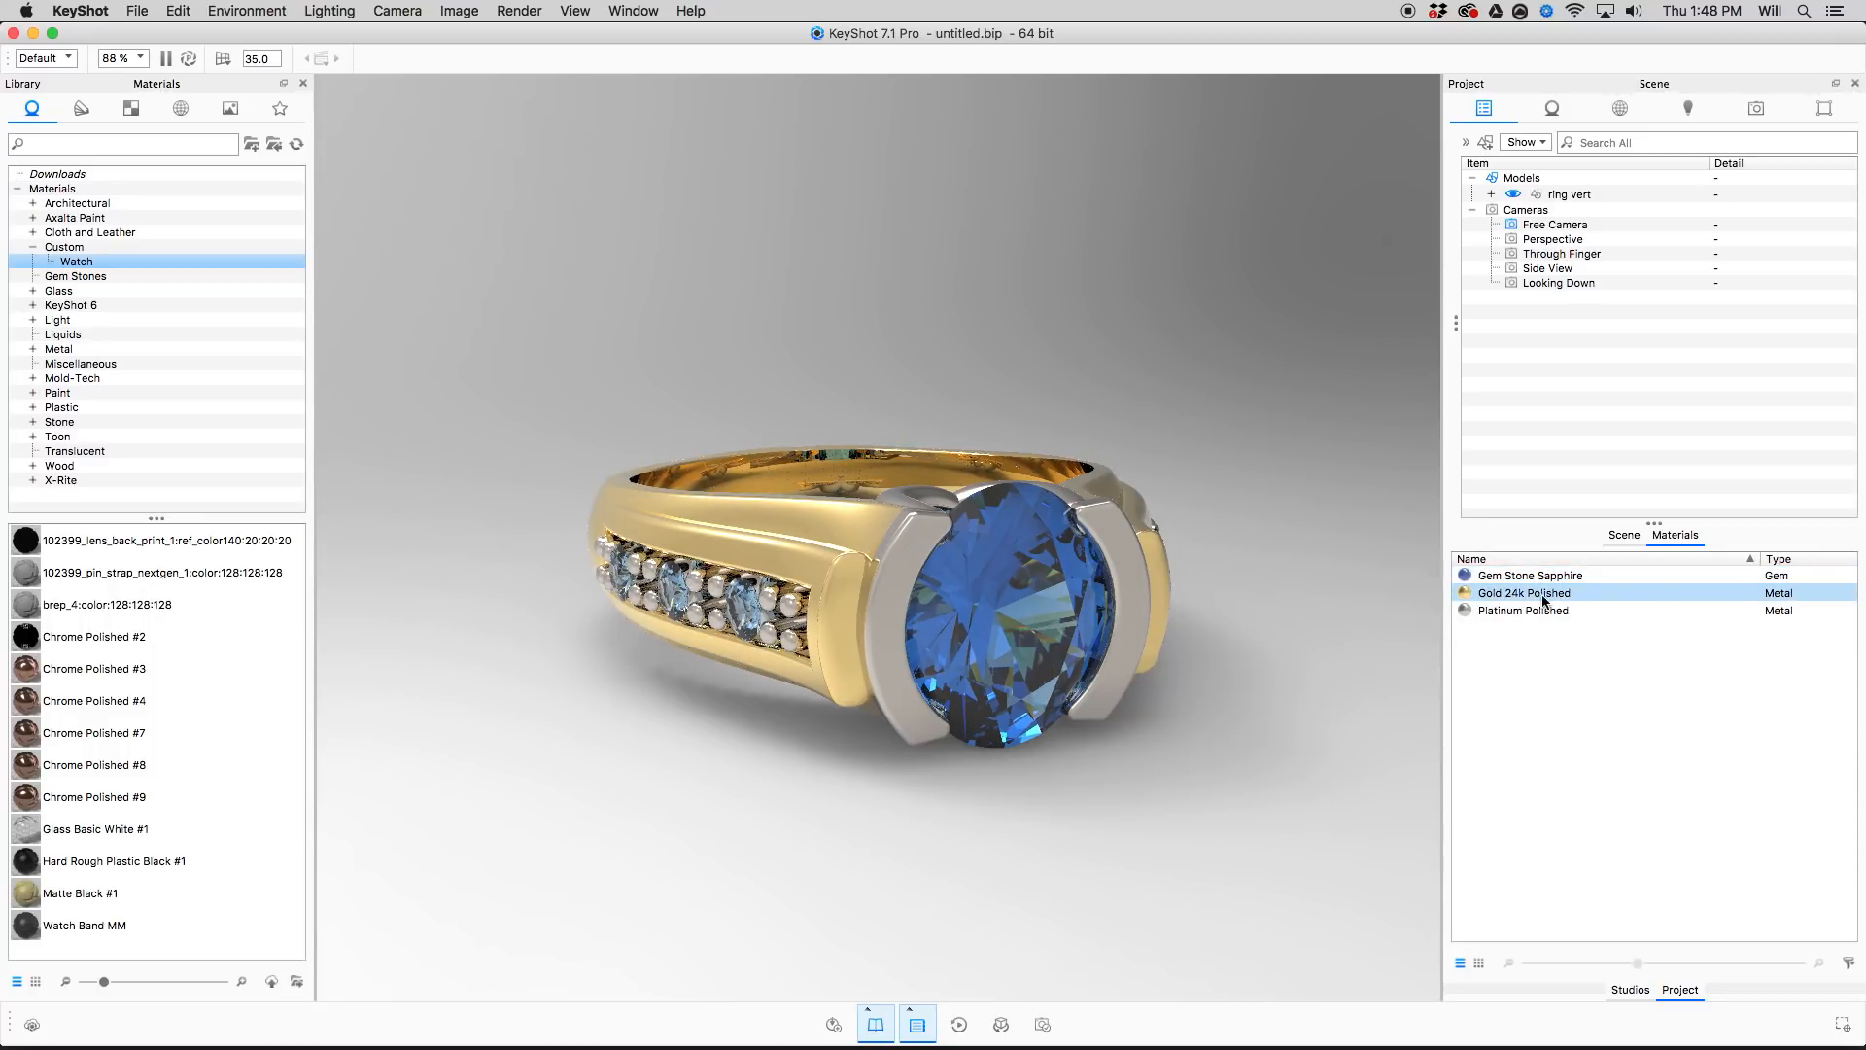
pyautogui.click(1527, 607)
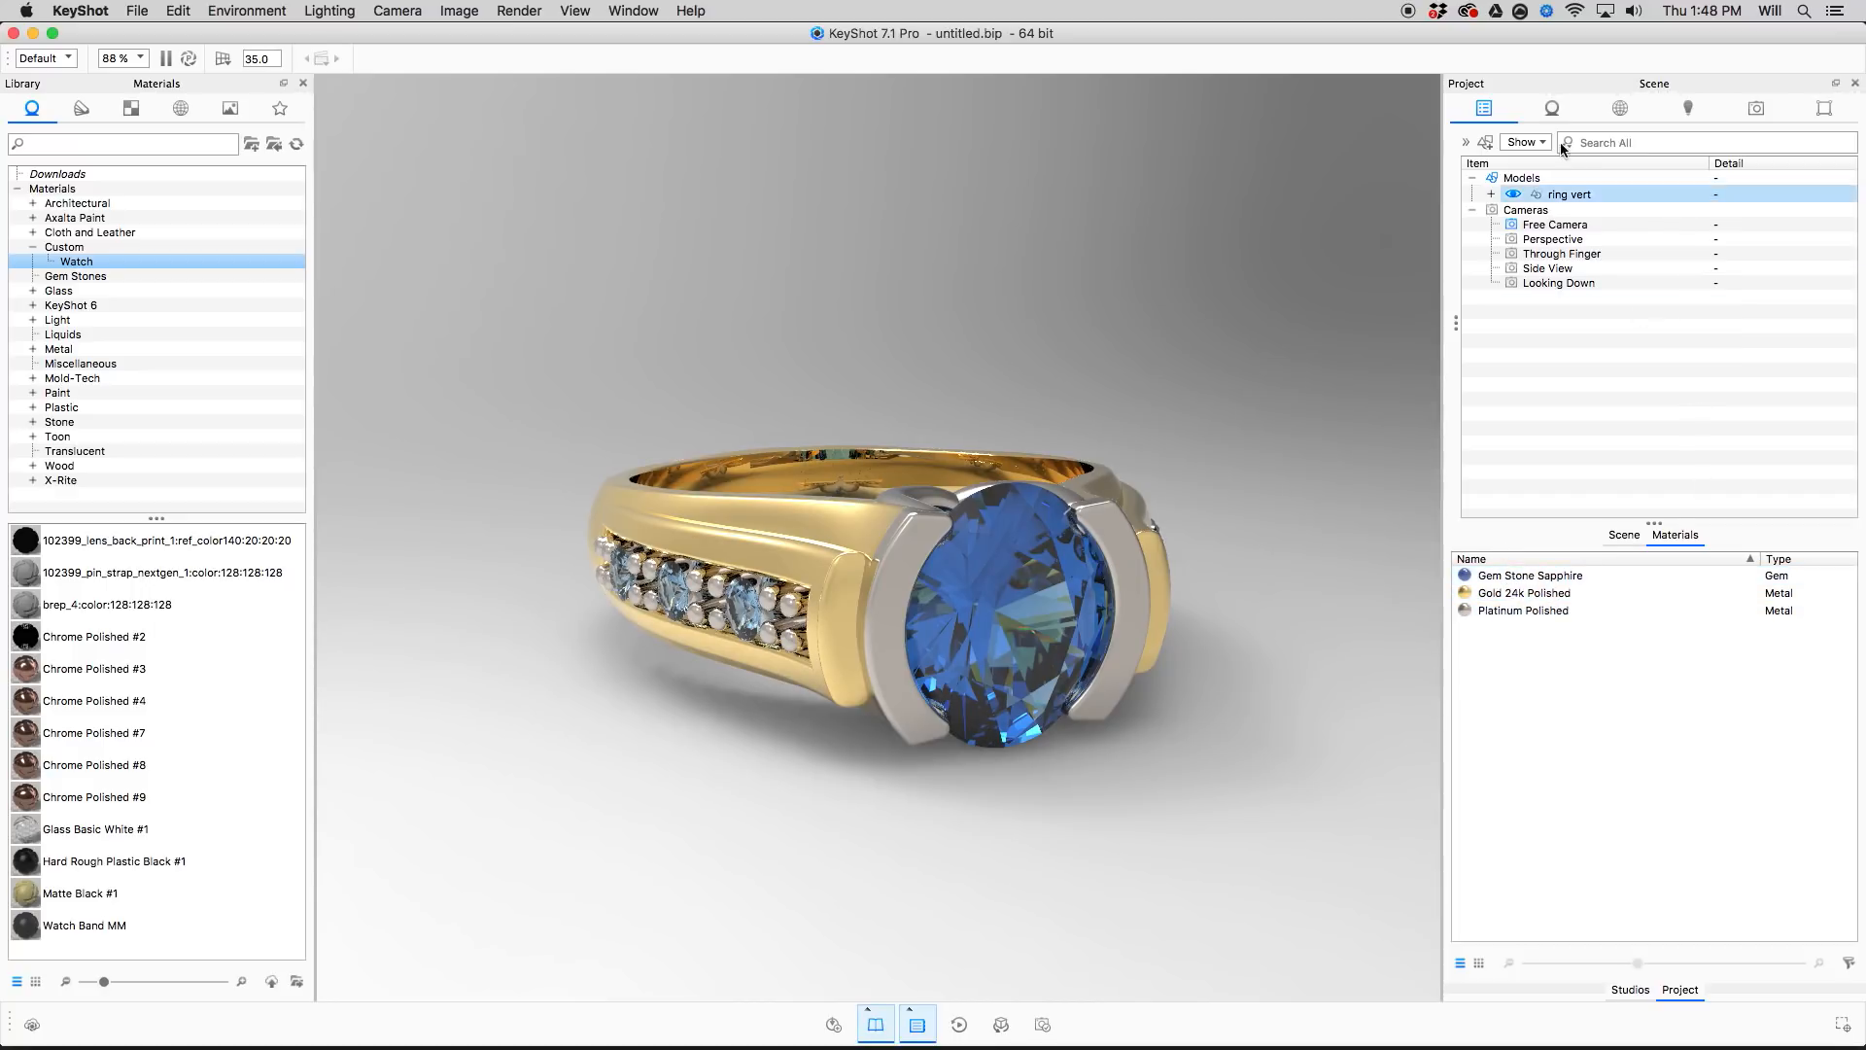
# Expand ring vert in the scene tree to compare its layers with their assigned materials, and inspect the ring from several angles.
pyautogui.click(1491, 194)
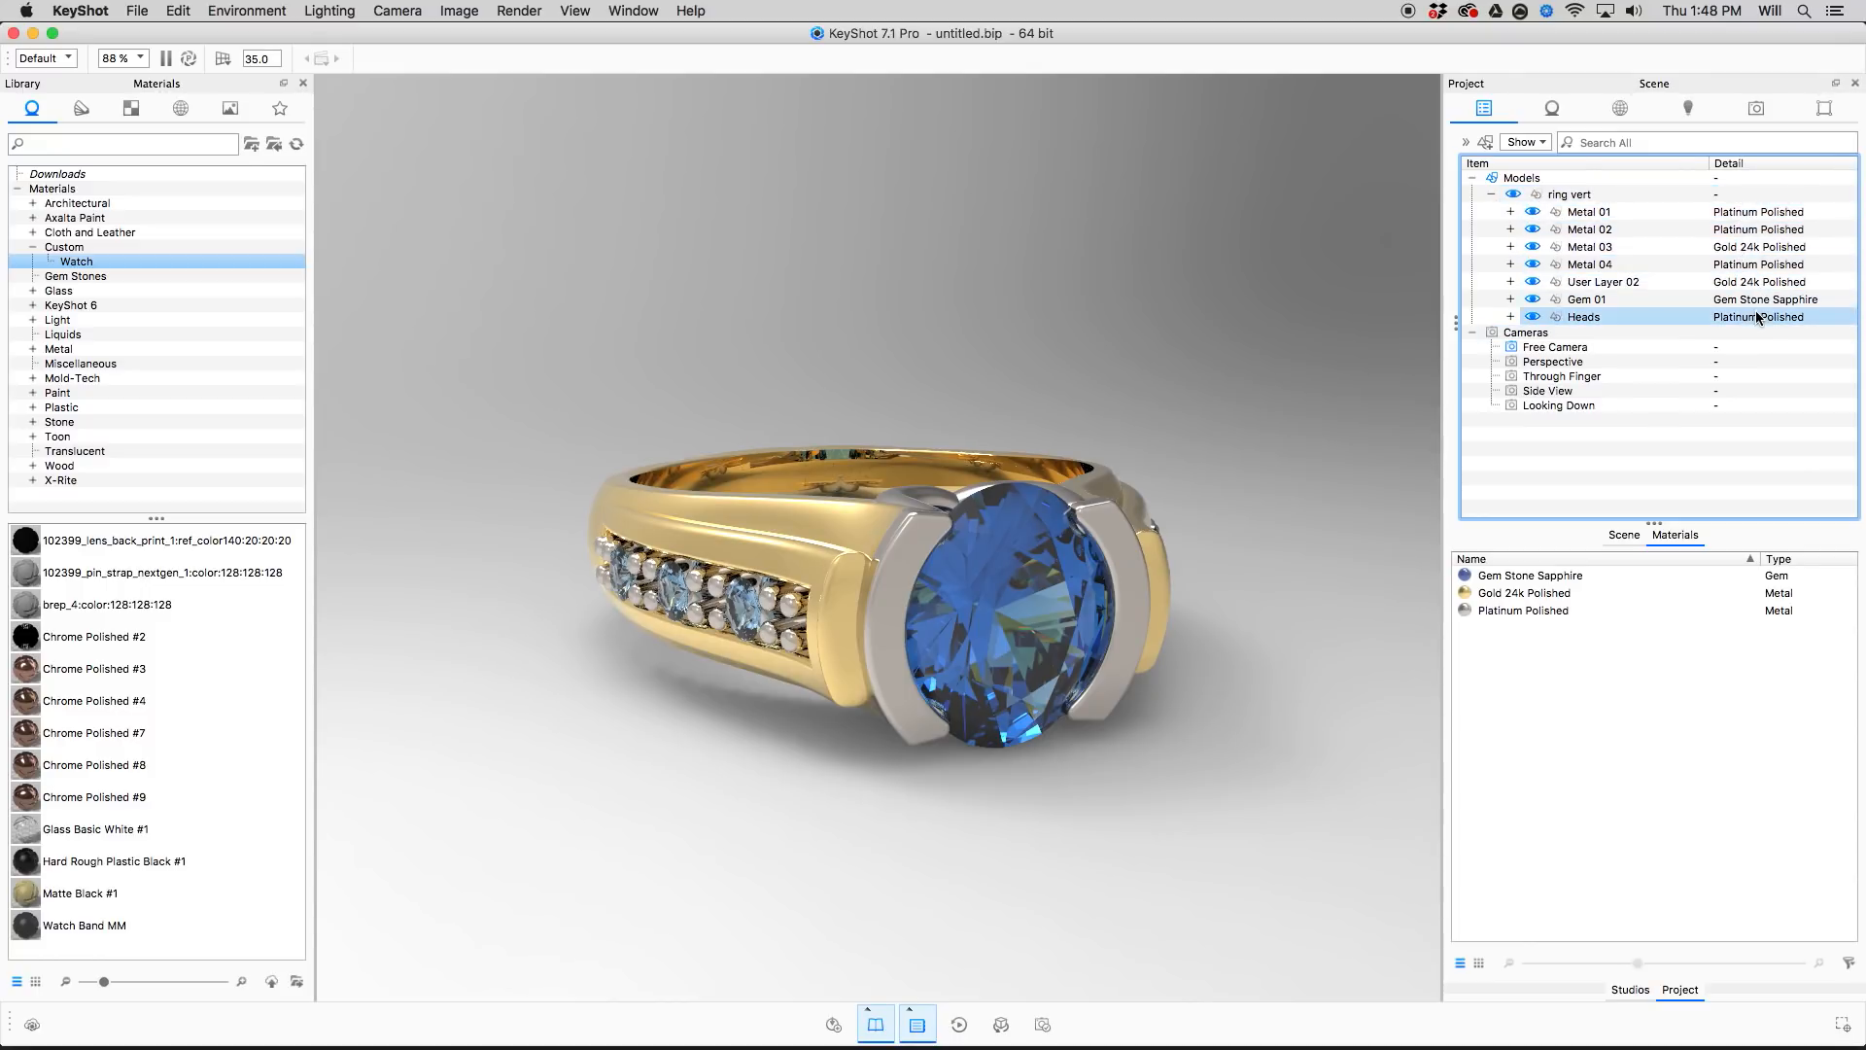
pyautogui.moveTo(1250, 755); pyautogui.dragTo(1238, 583)
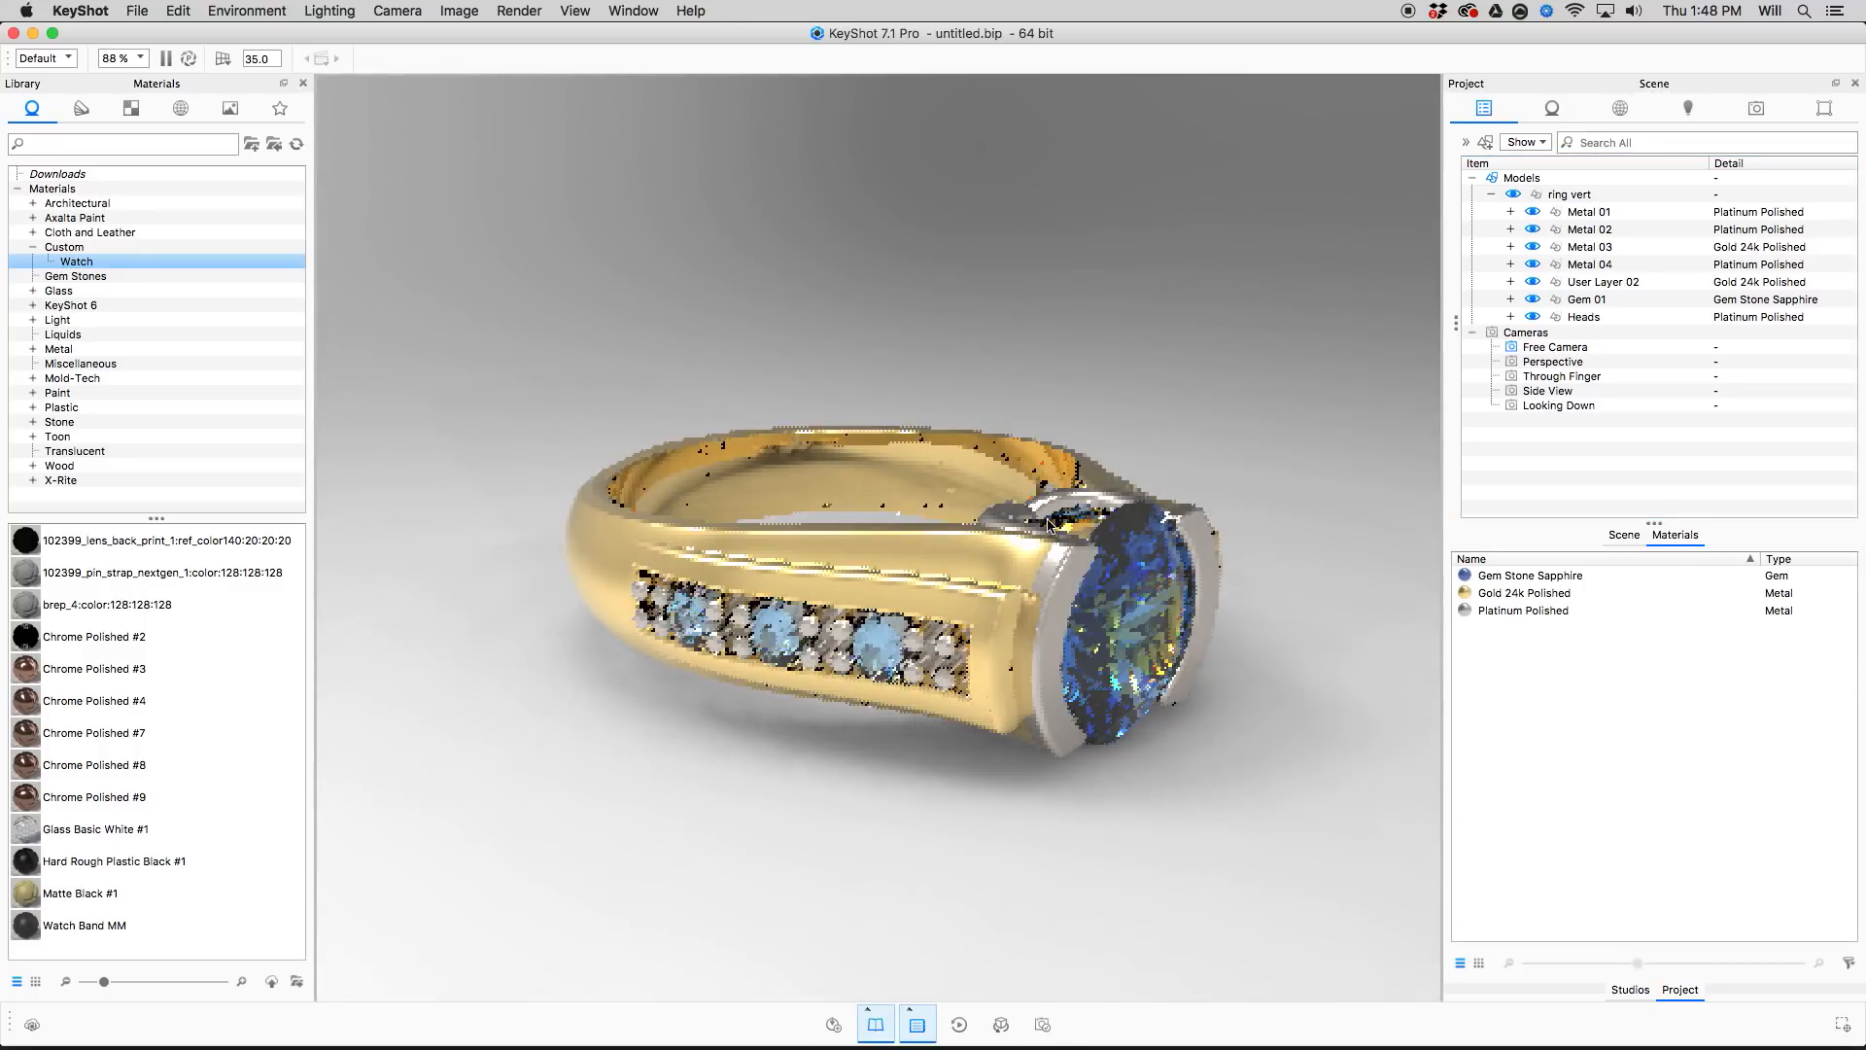
pyautogui.moveTo(1048, 525); pyautogui.dragTo(1113, 692)
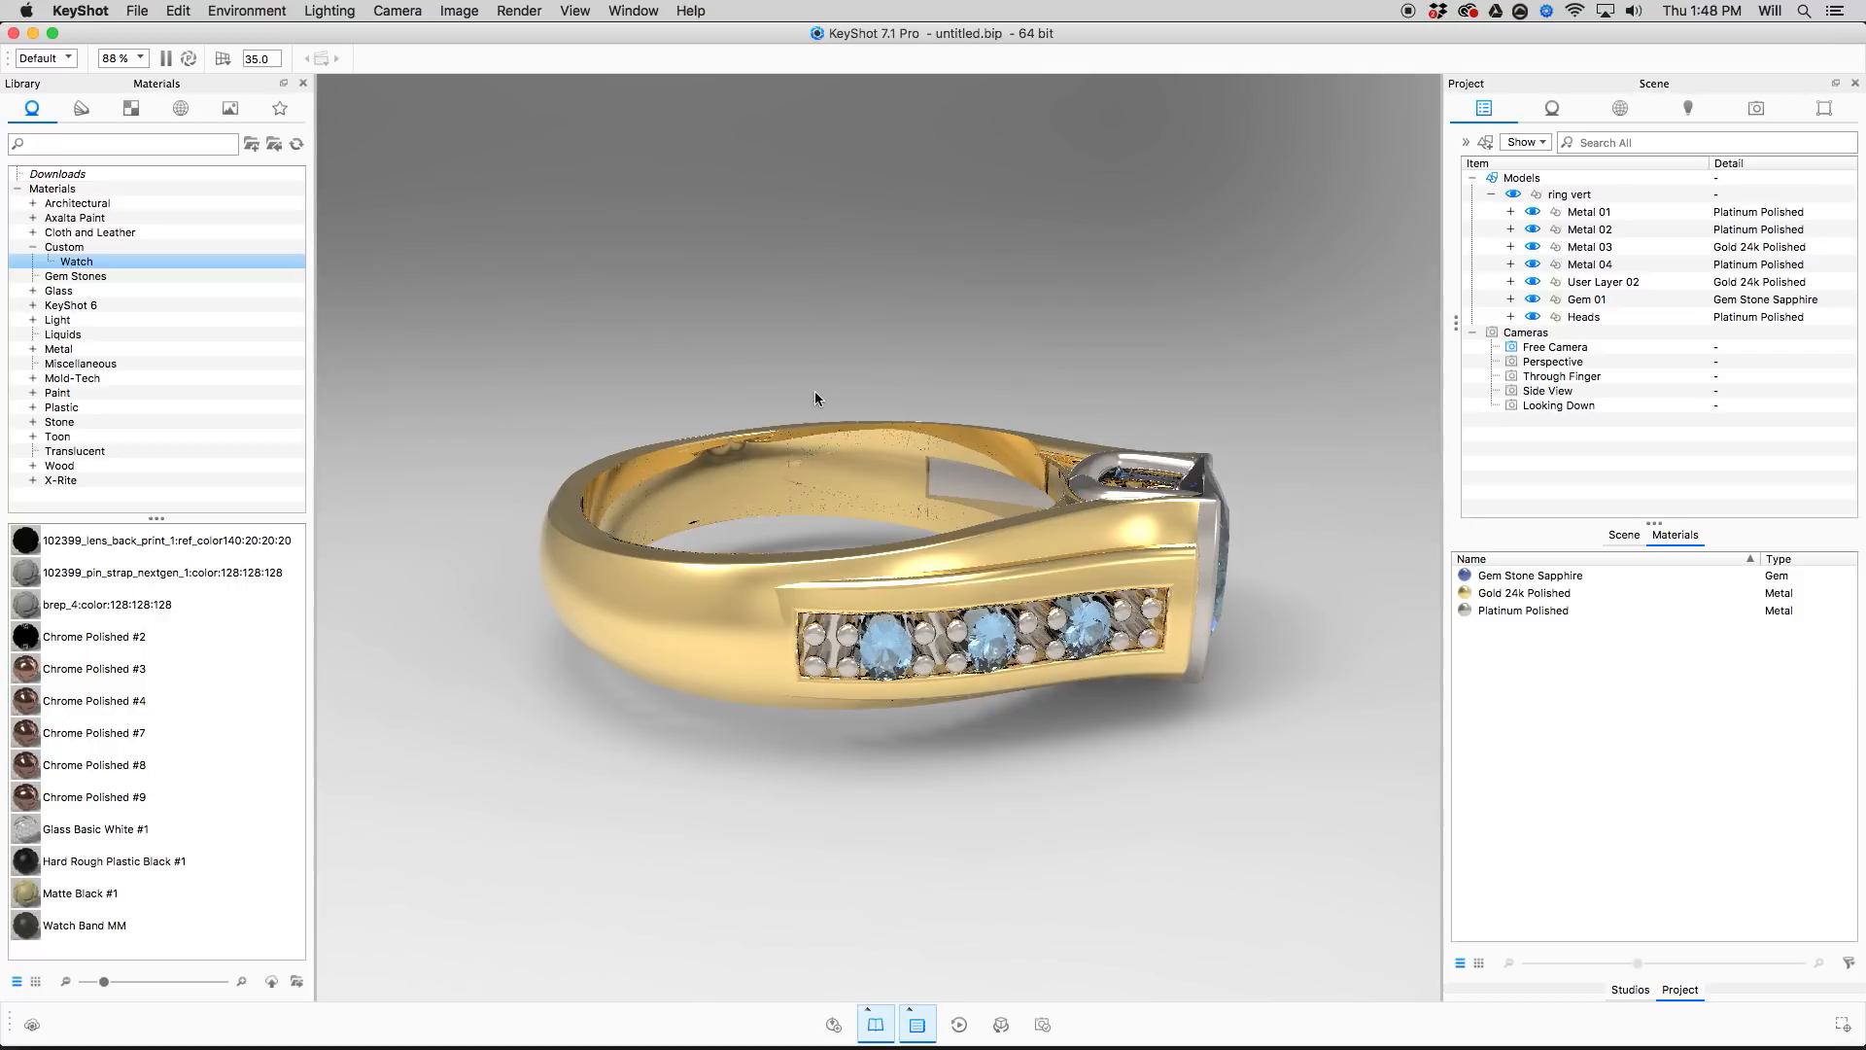
pyautogui.moveTo(861, 453); pyautogui.dragTo(1114, 552)
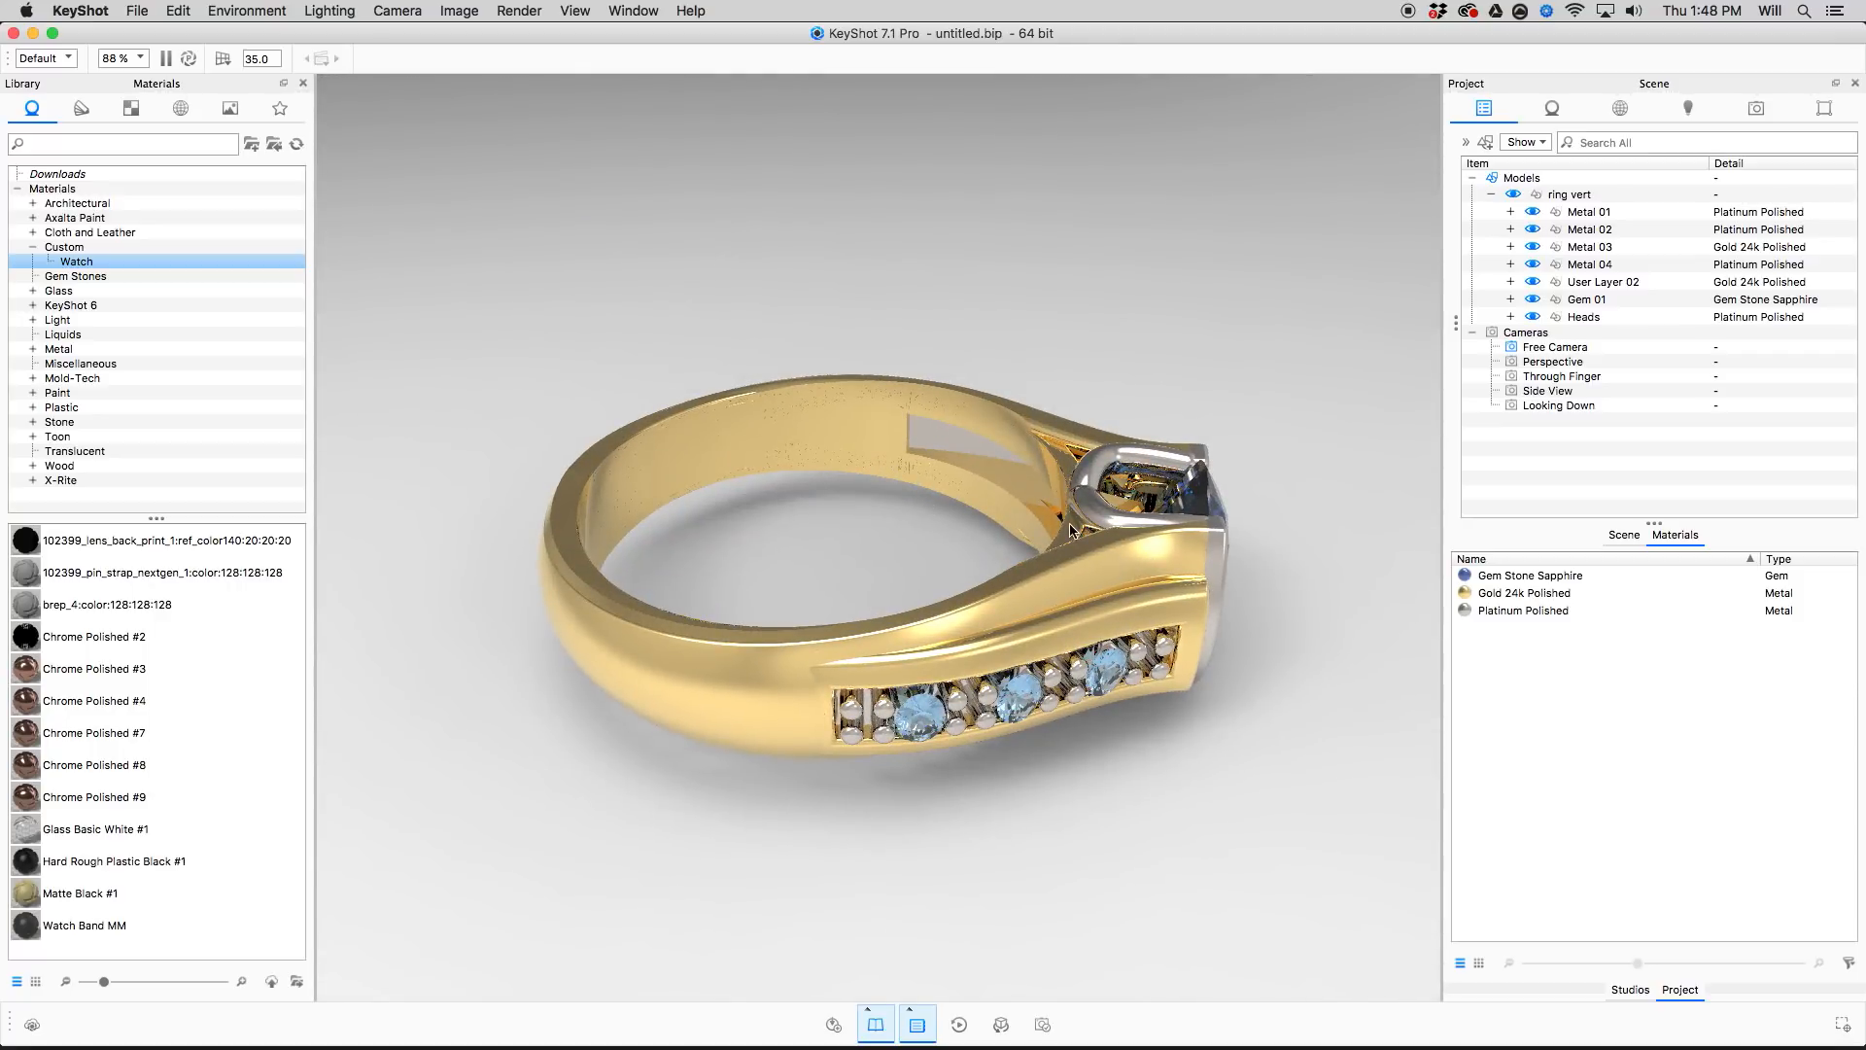
pyautogui.moveTo(1094, 594); pyautogui.dragTo(1091, 605)
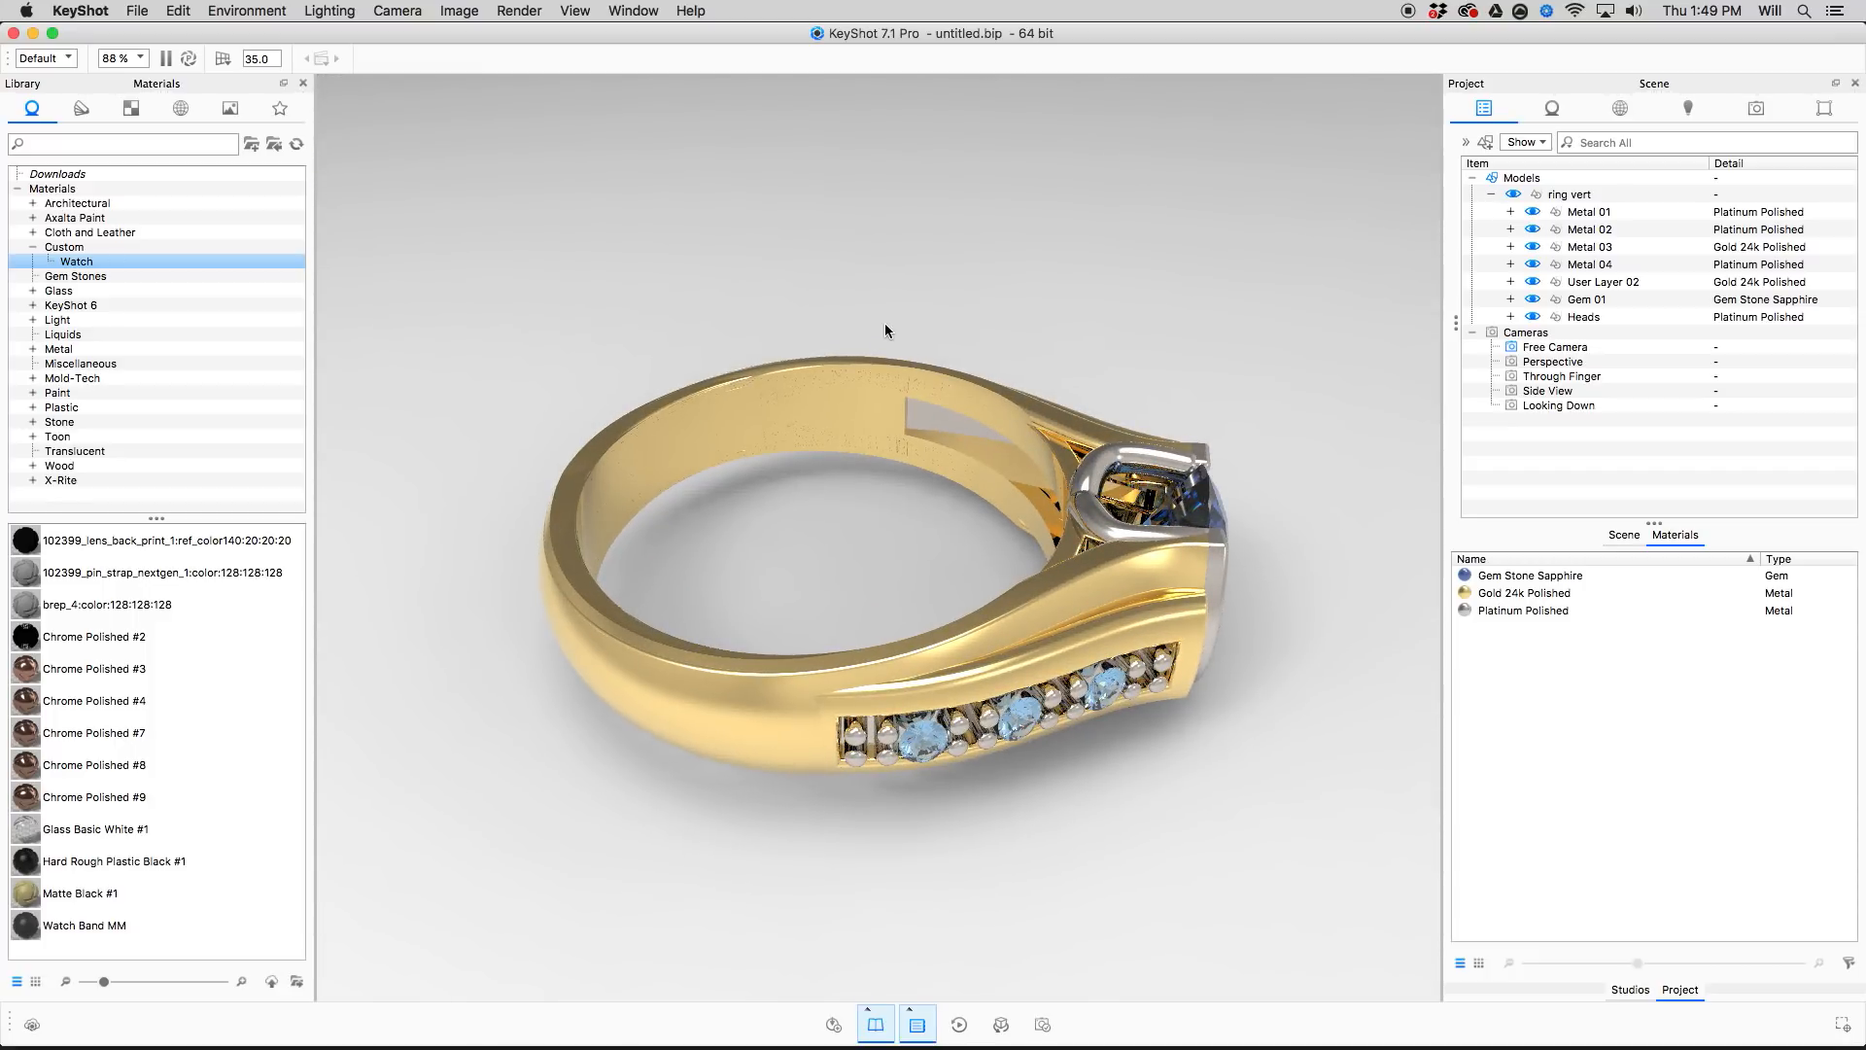
# Switch from KeyShot back to the presentation slideshow at the Q&A slide.
pyautogui.press('super+Tab')
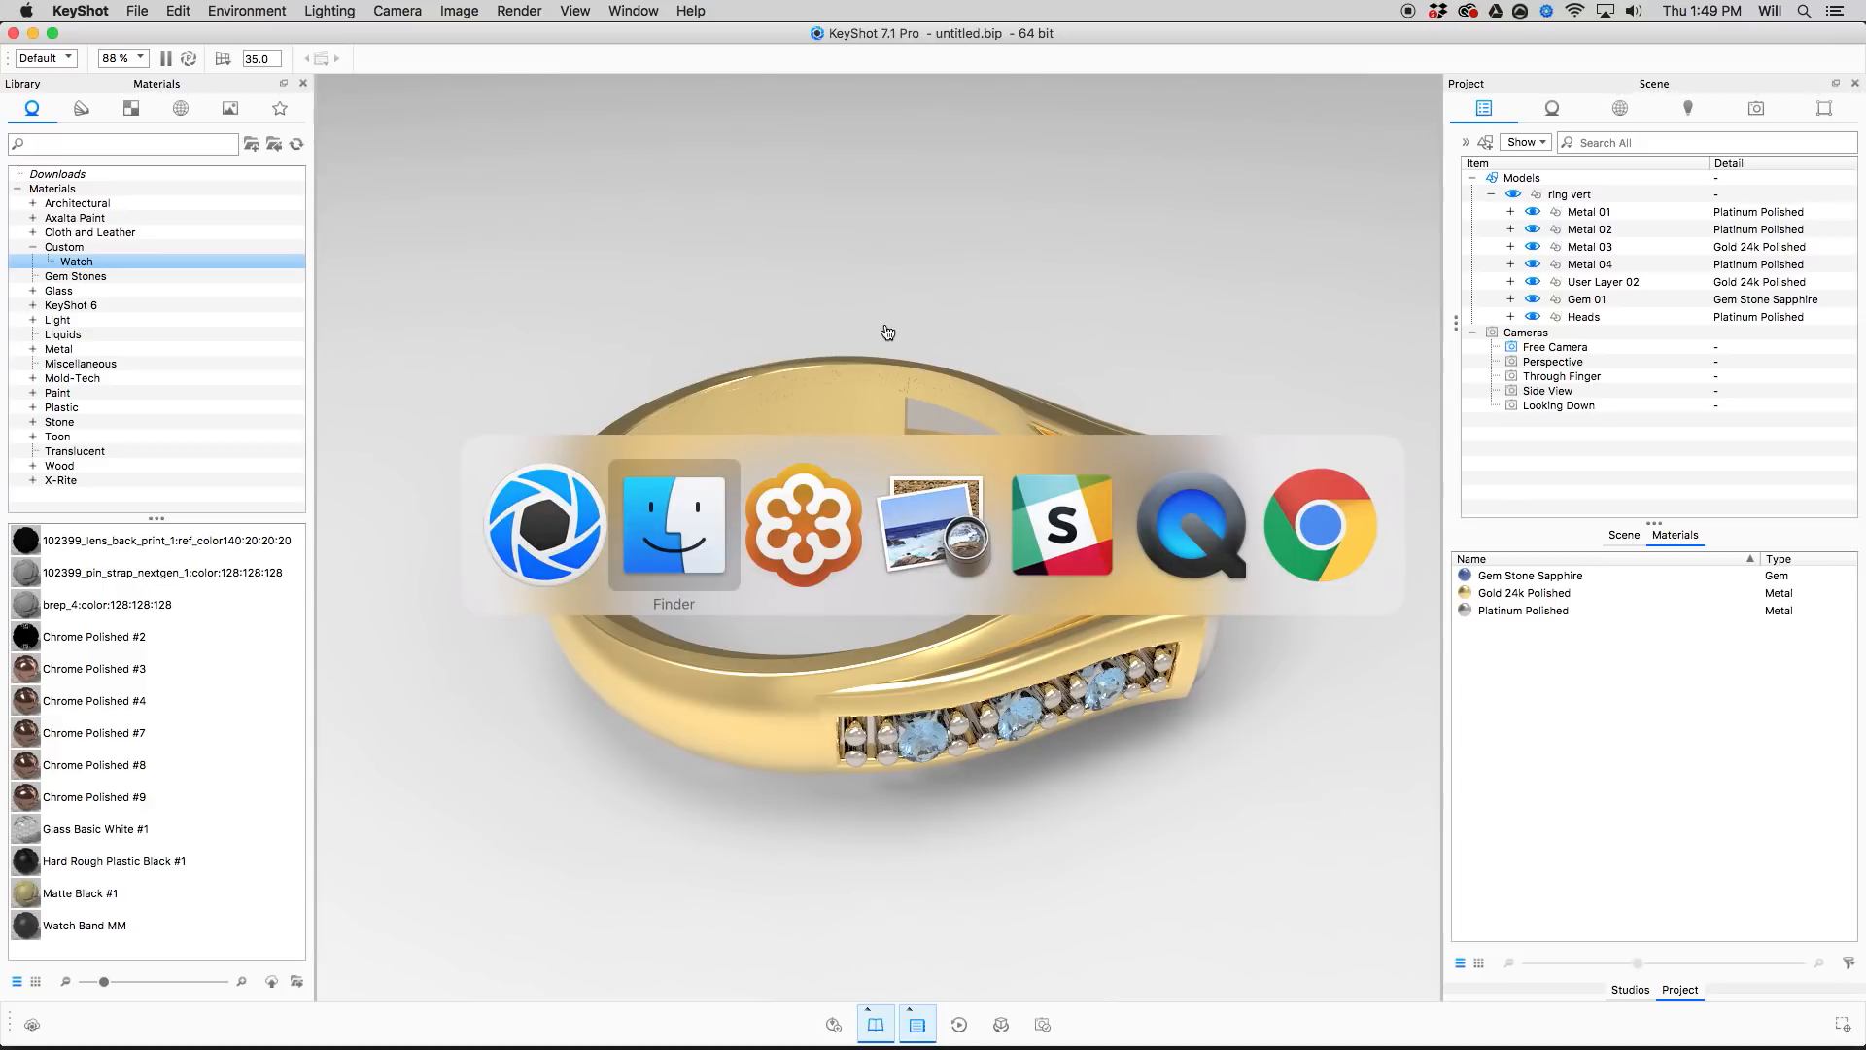
pyautogui.press('super+Tab')
pyautogui.press('super+Tab')
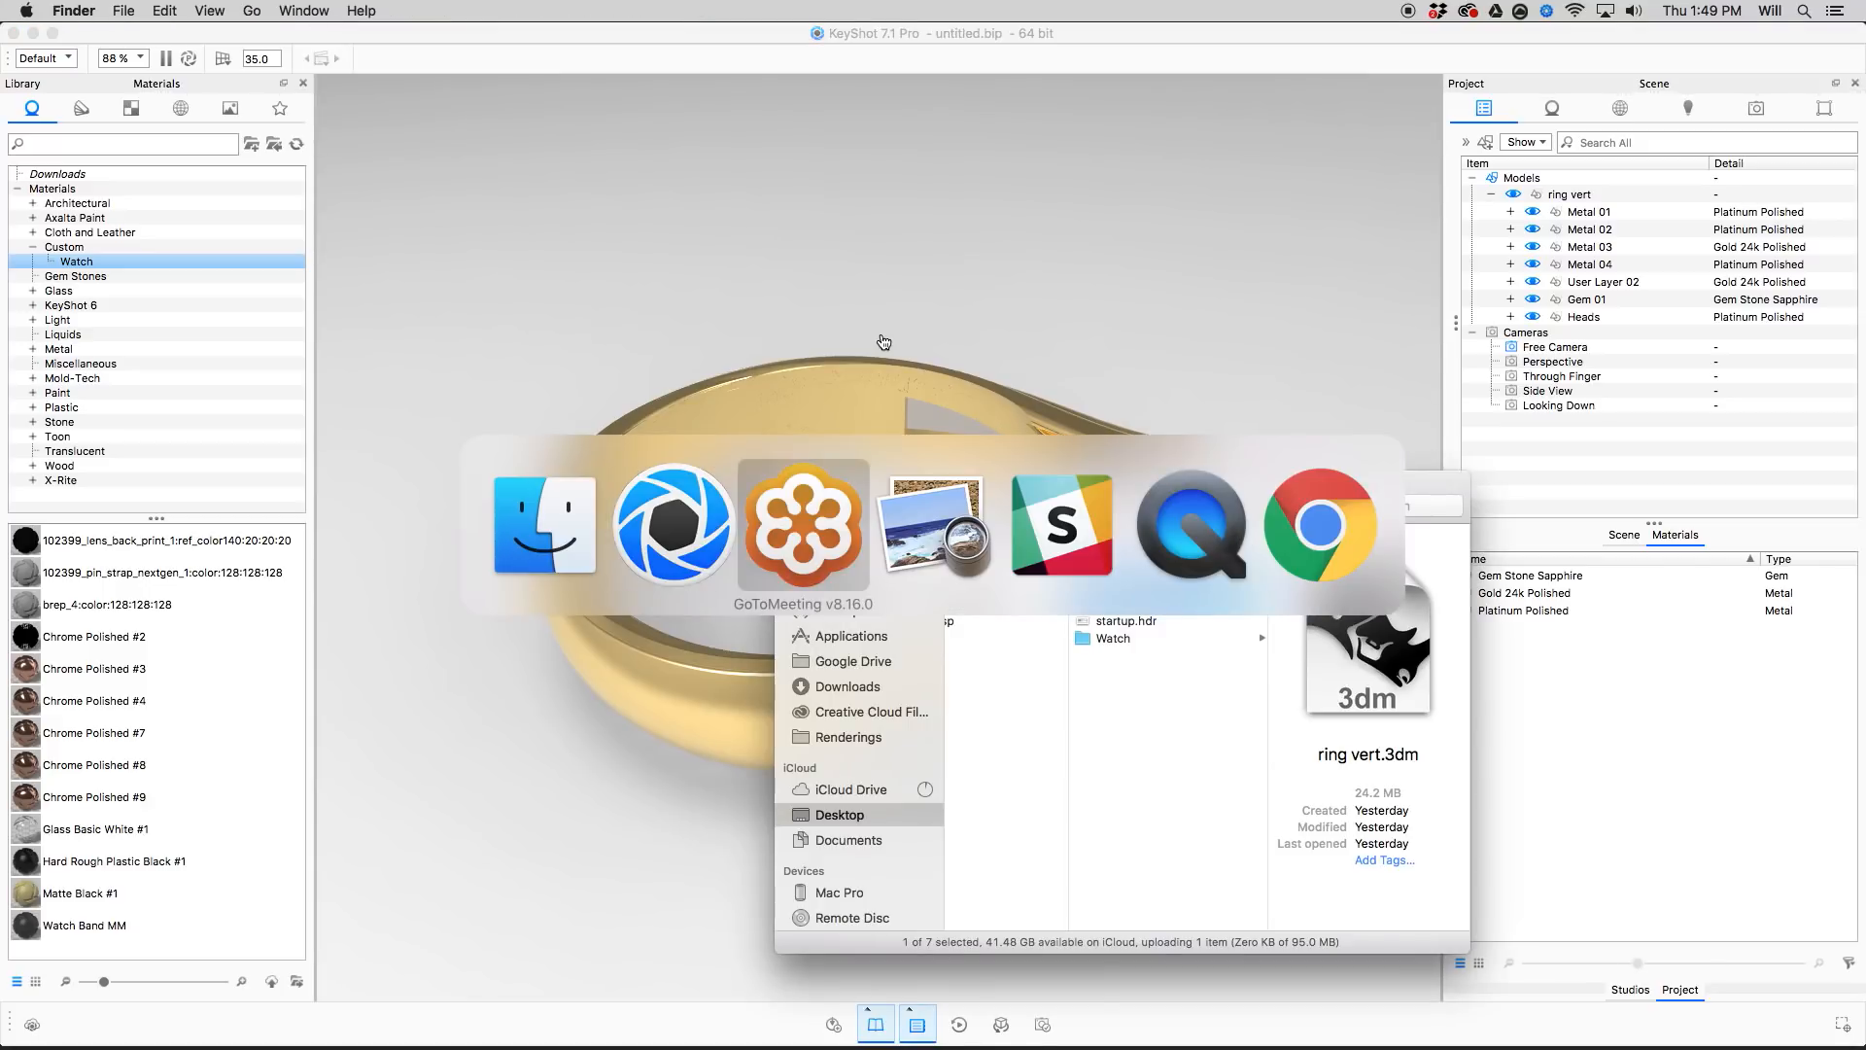
pyautogui.press('super+Tab')
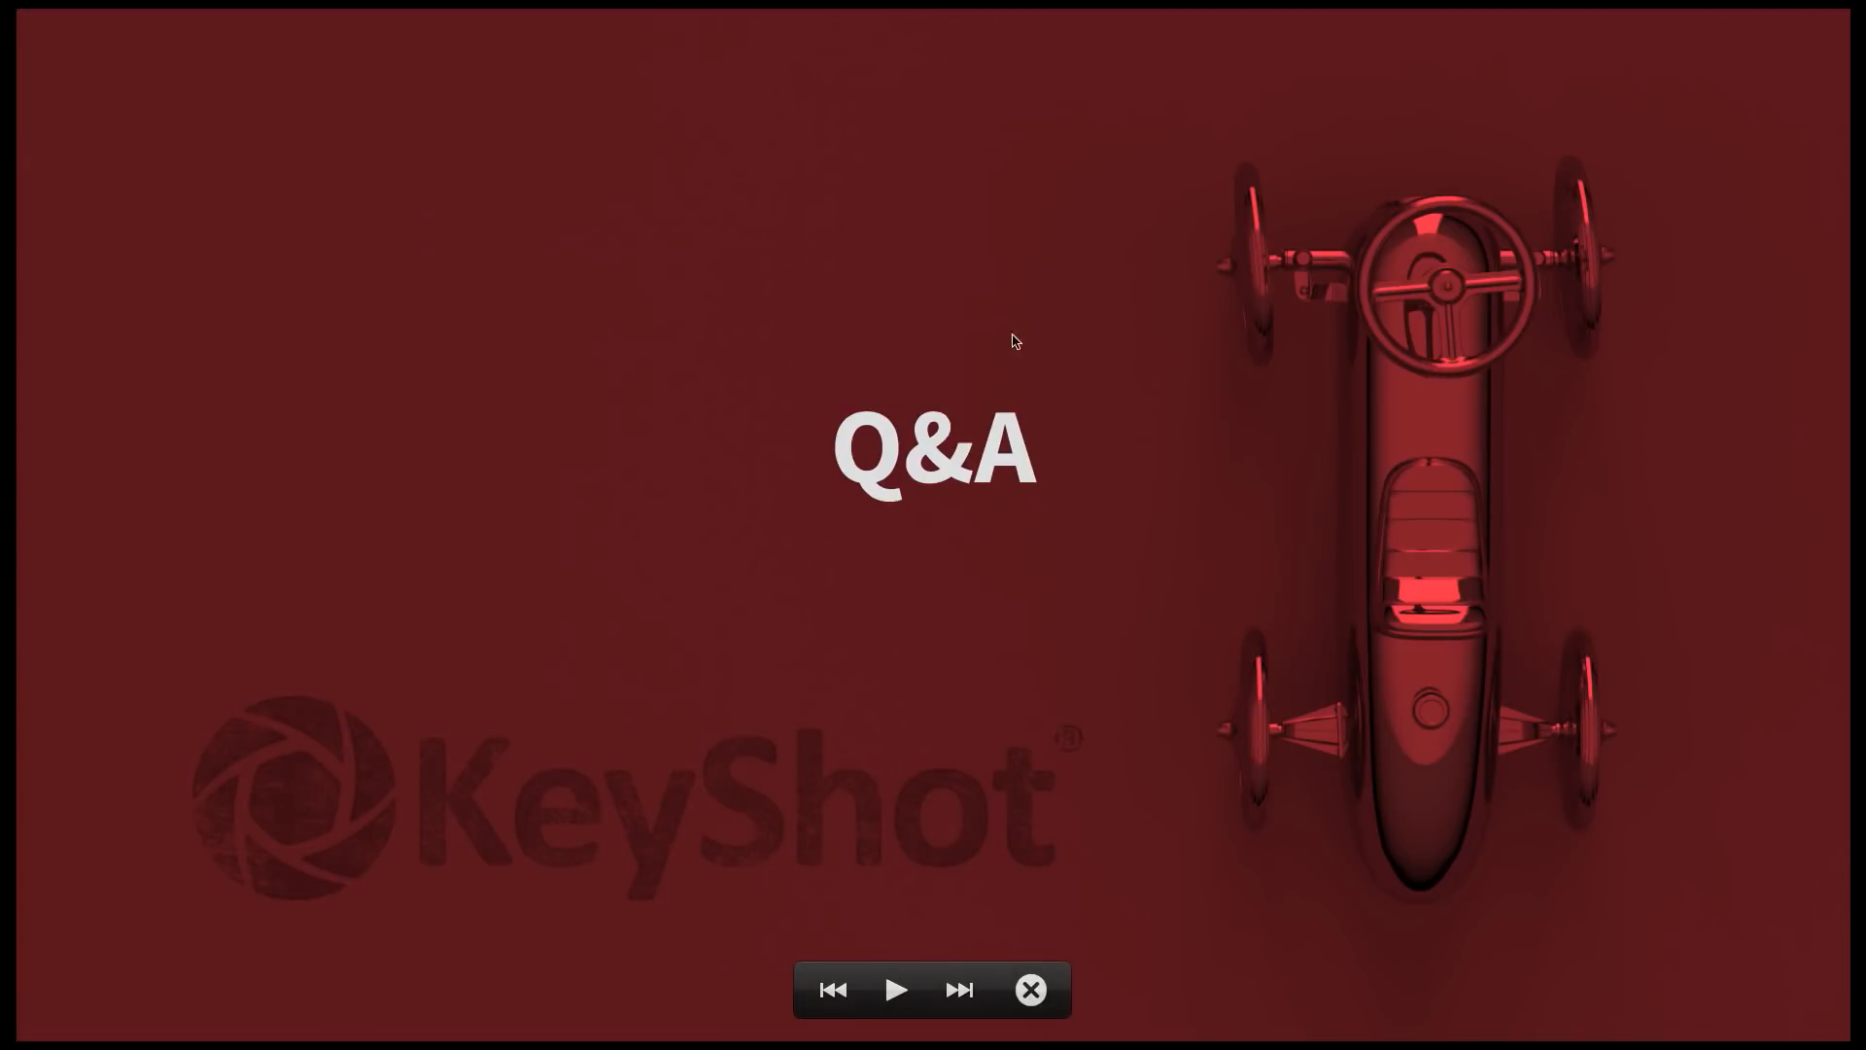
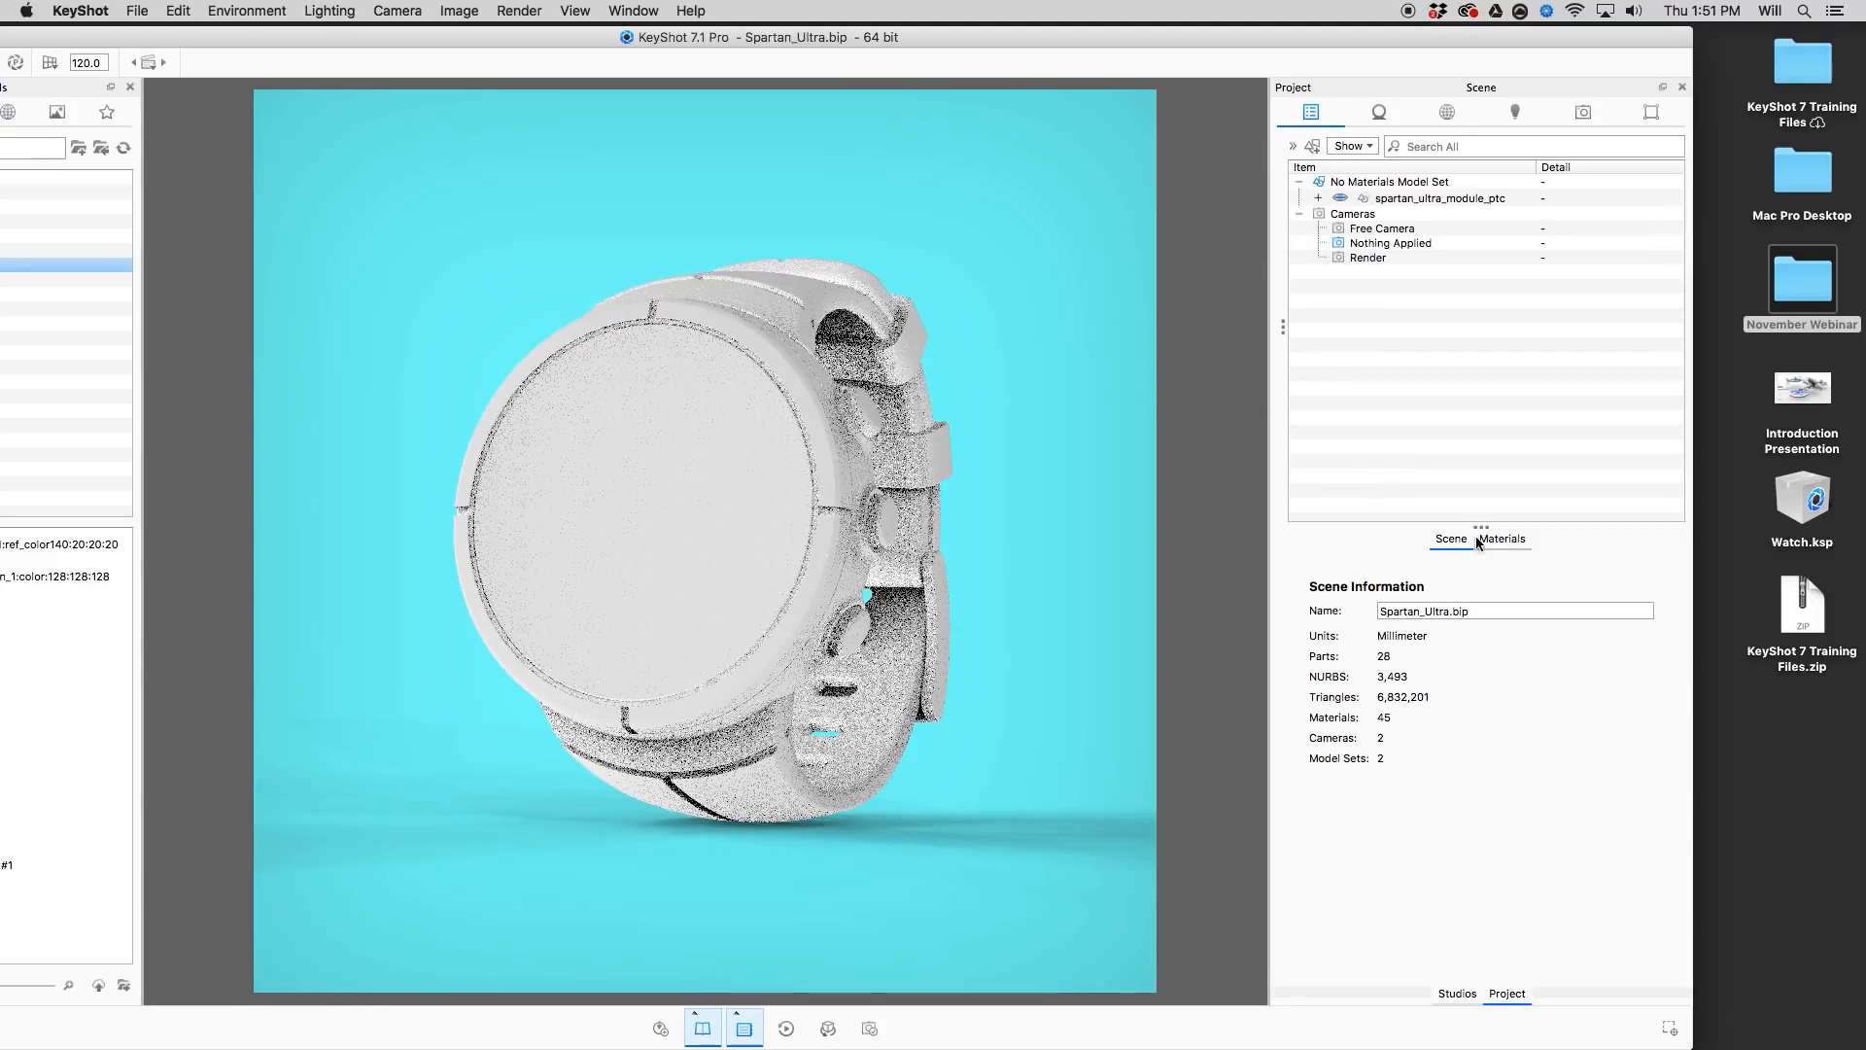
# Activate the Materials Applied studio for the watch scene and maximize the KeyShot window.
pyautogui.click(1457, 993)
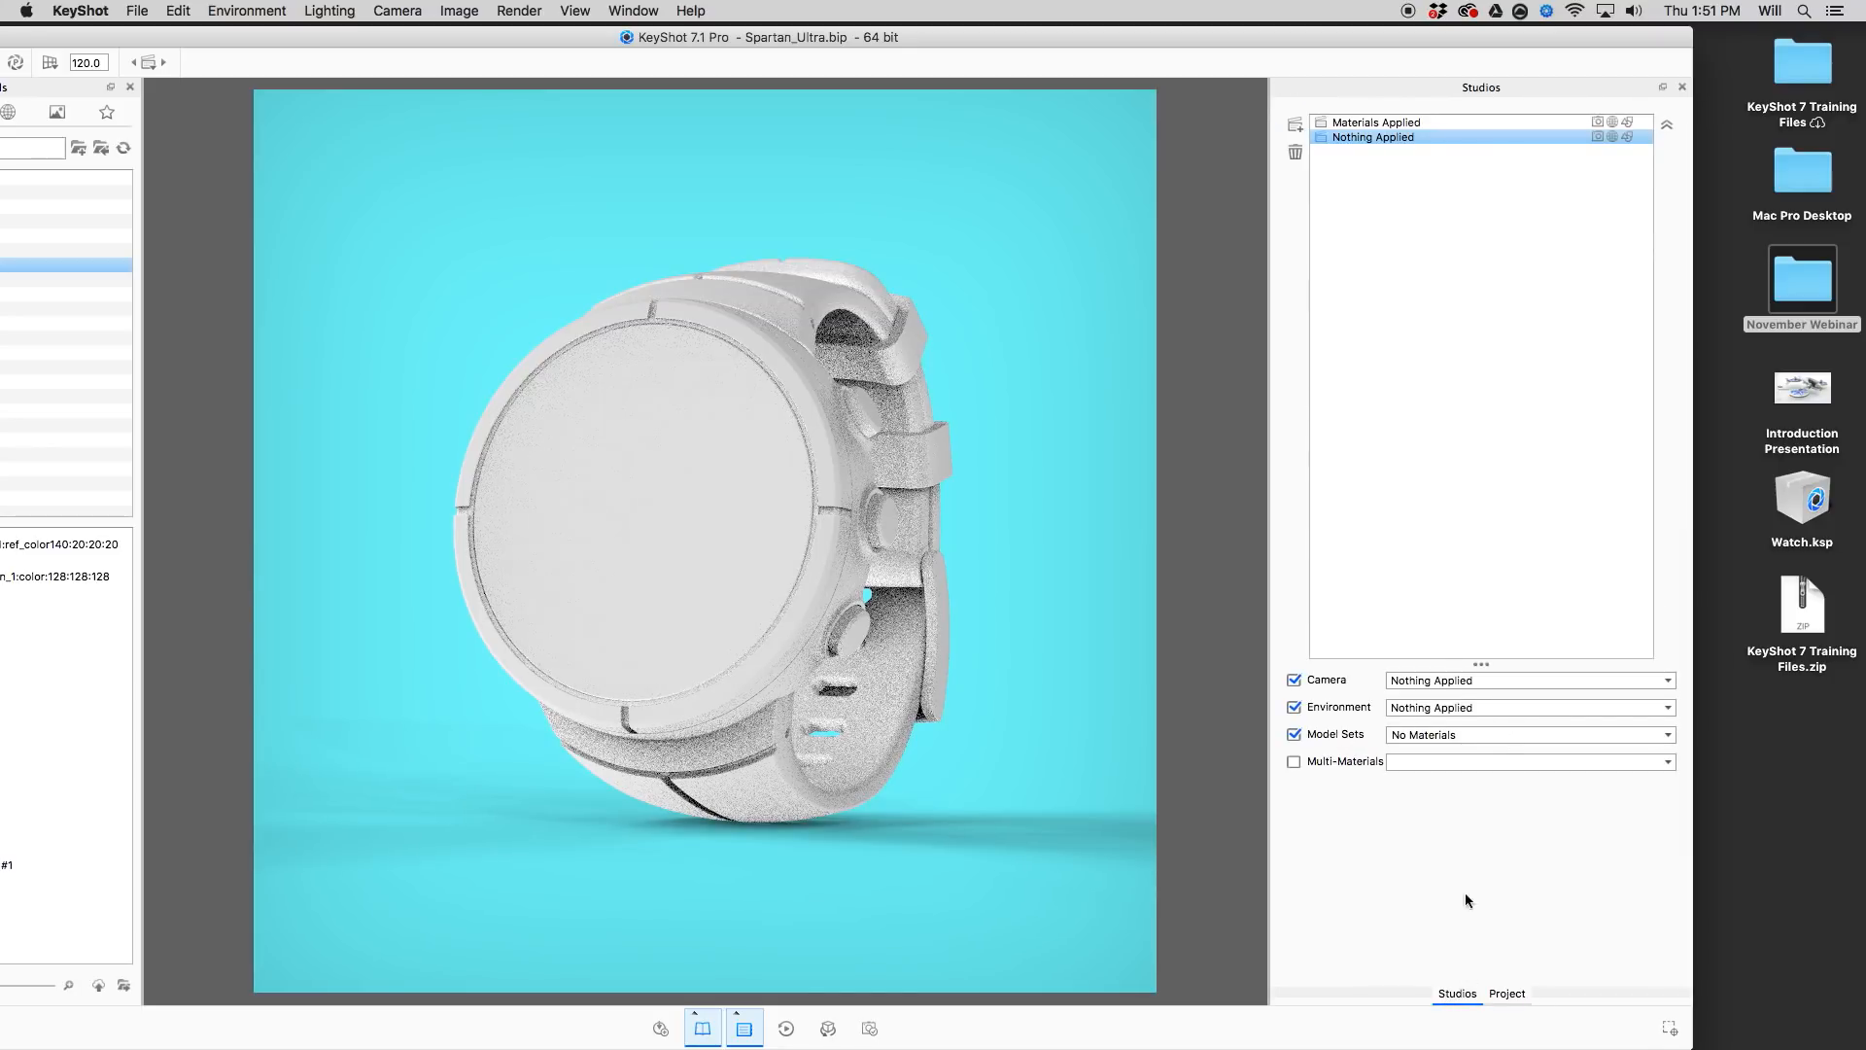
pyautogui.click(1372, 123)
pyautogui.doubleClick(1344, 43)
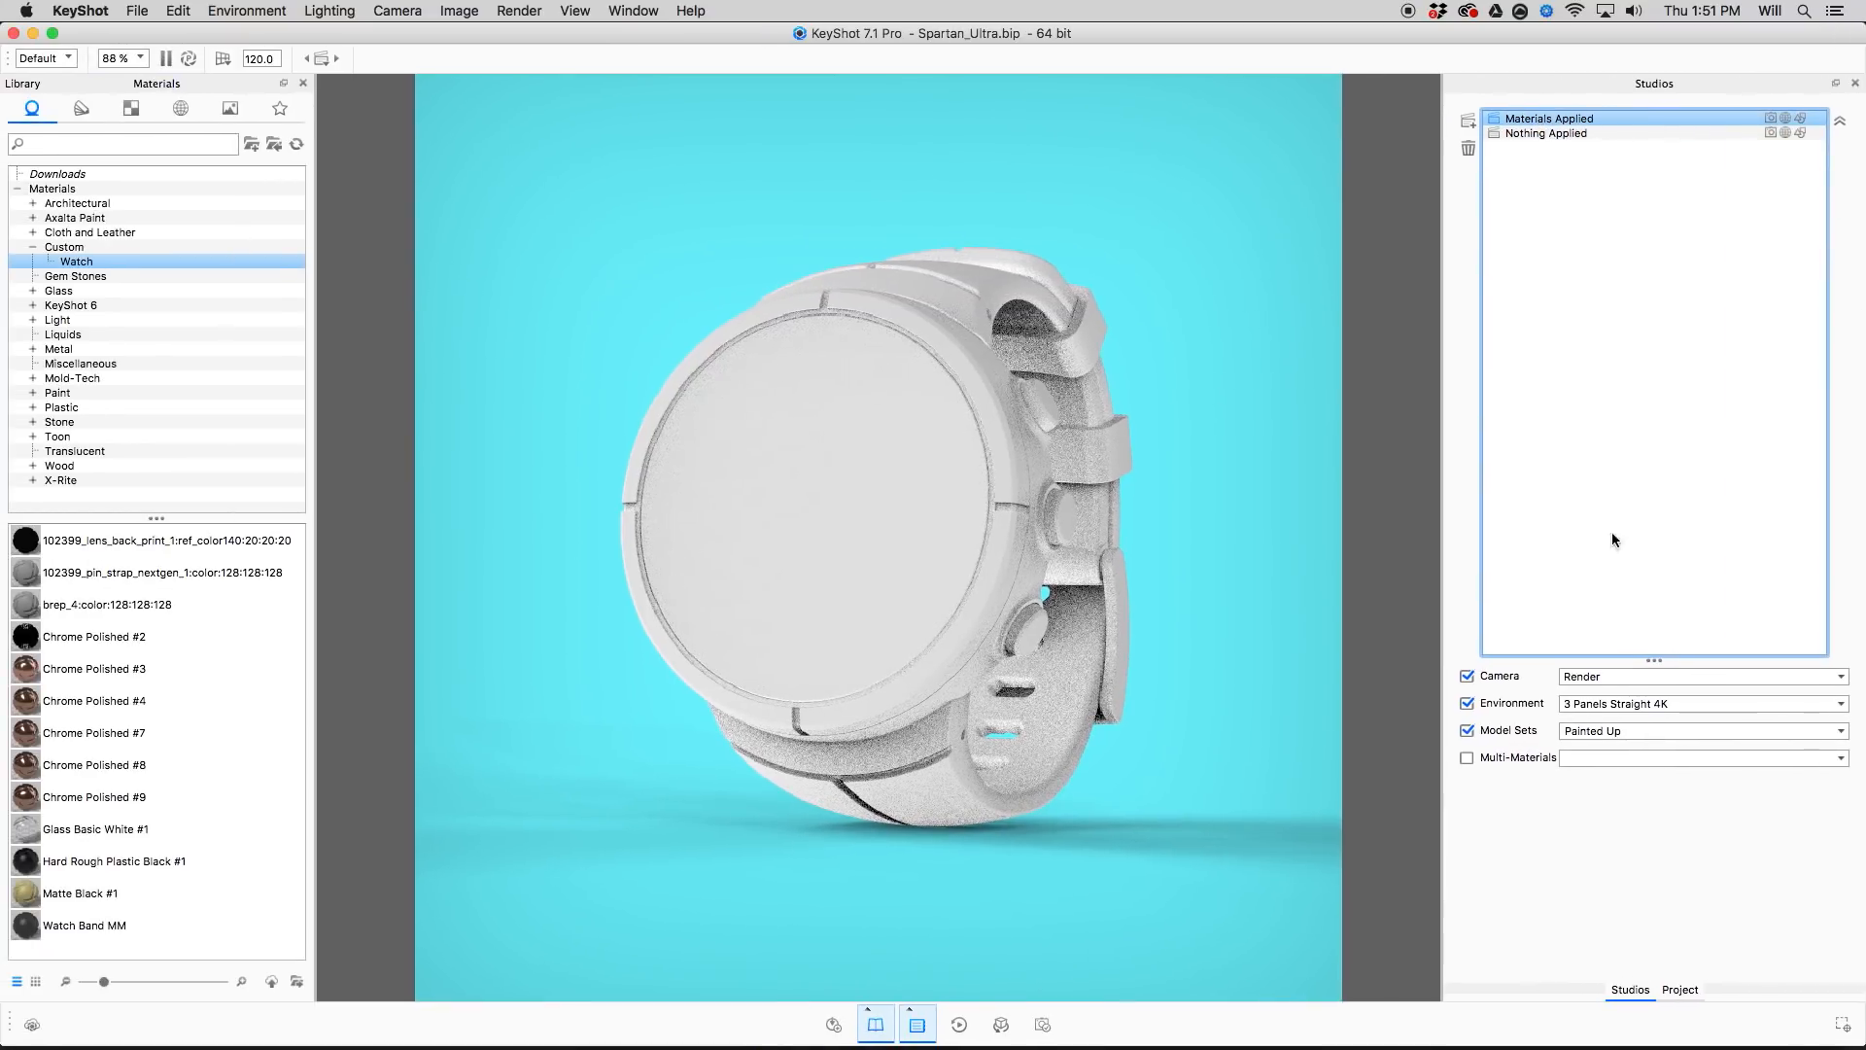
# Show the watch project's material list and examine its entries down to the end.
pyautogui.click(1679, 990)
pyautogui.click(1668, 537)
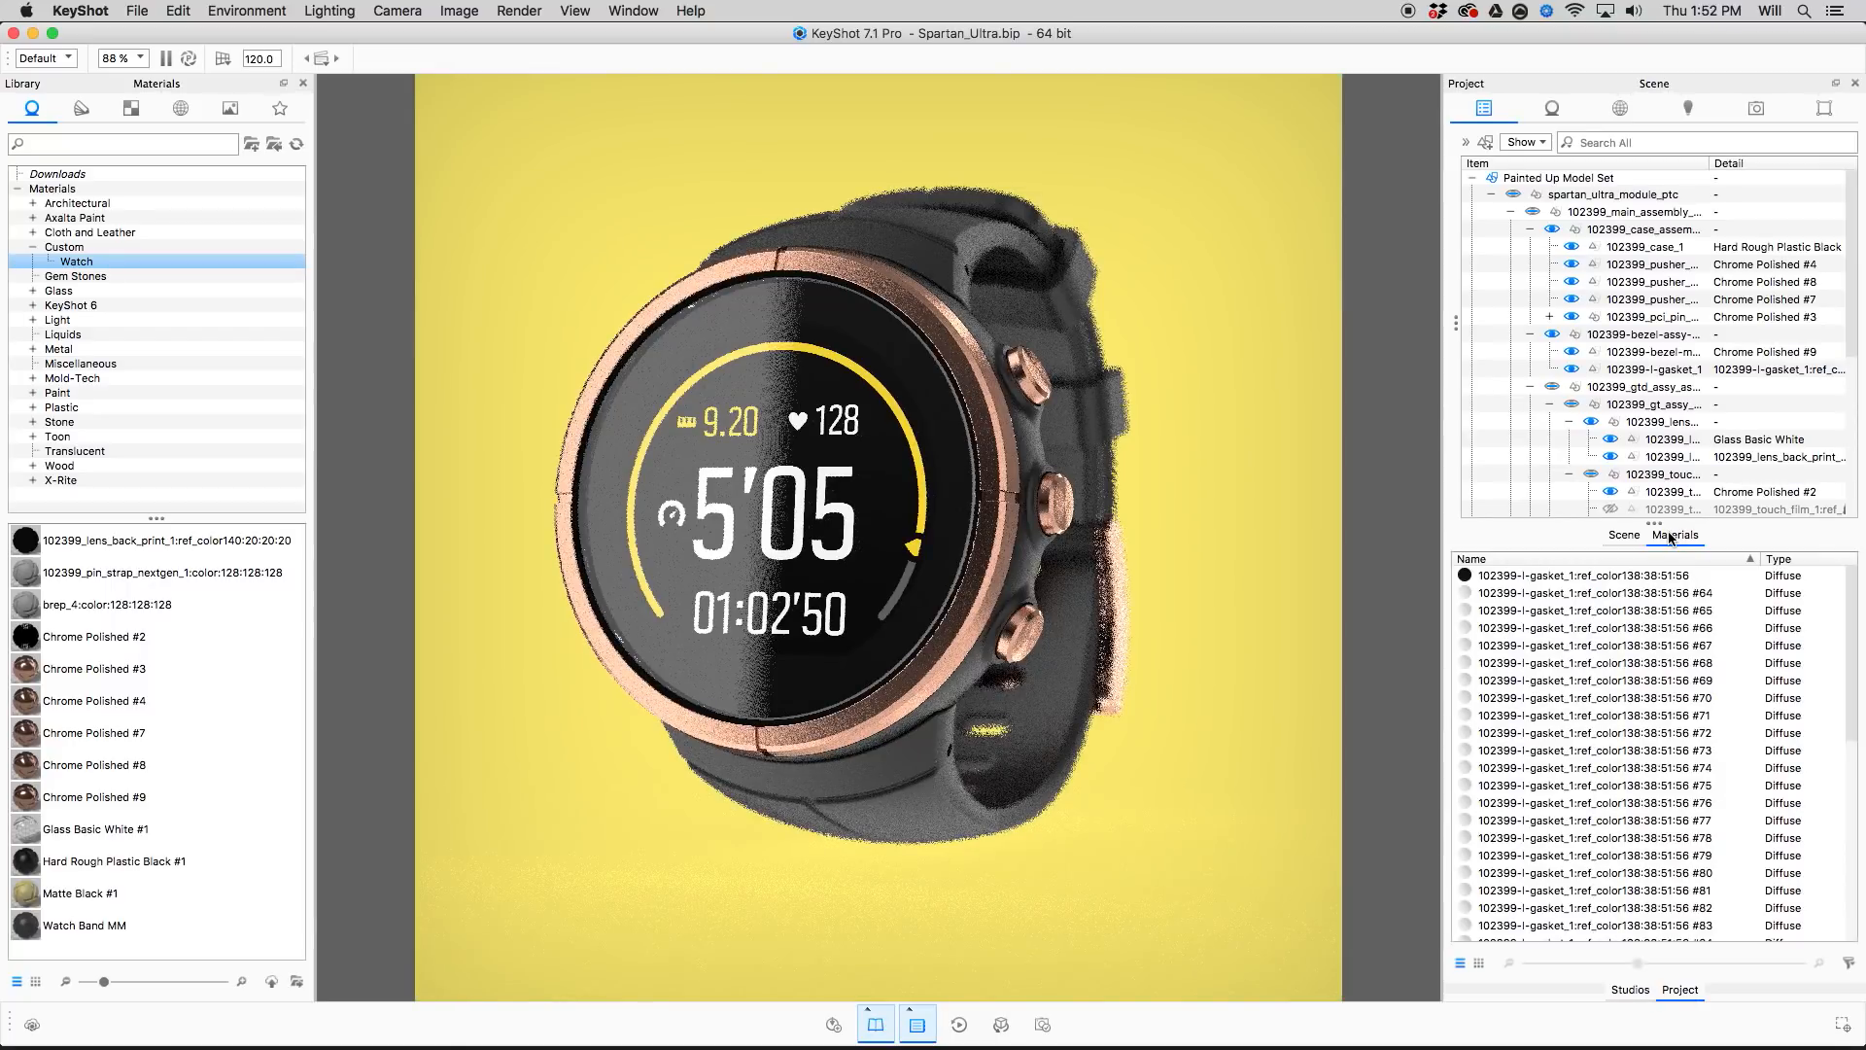
pyautogui.scroll(-5, 1662, 677)
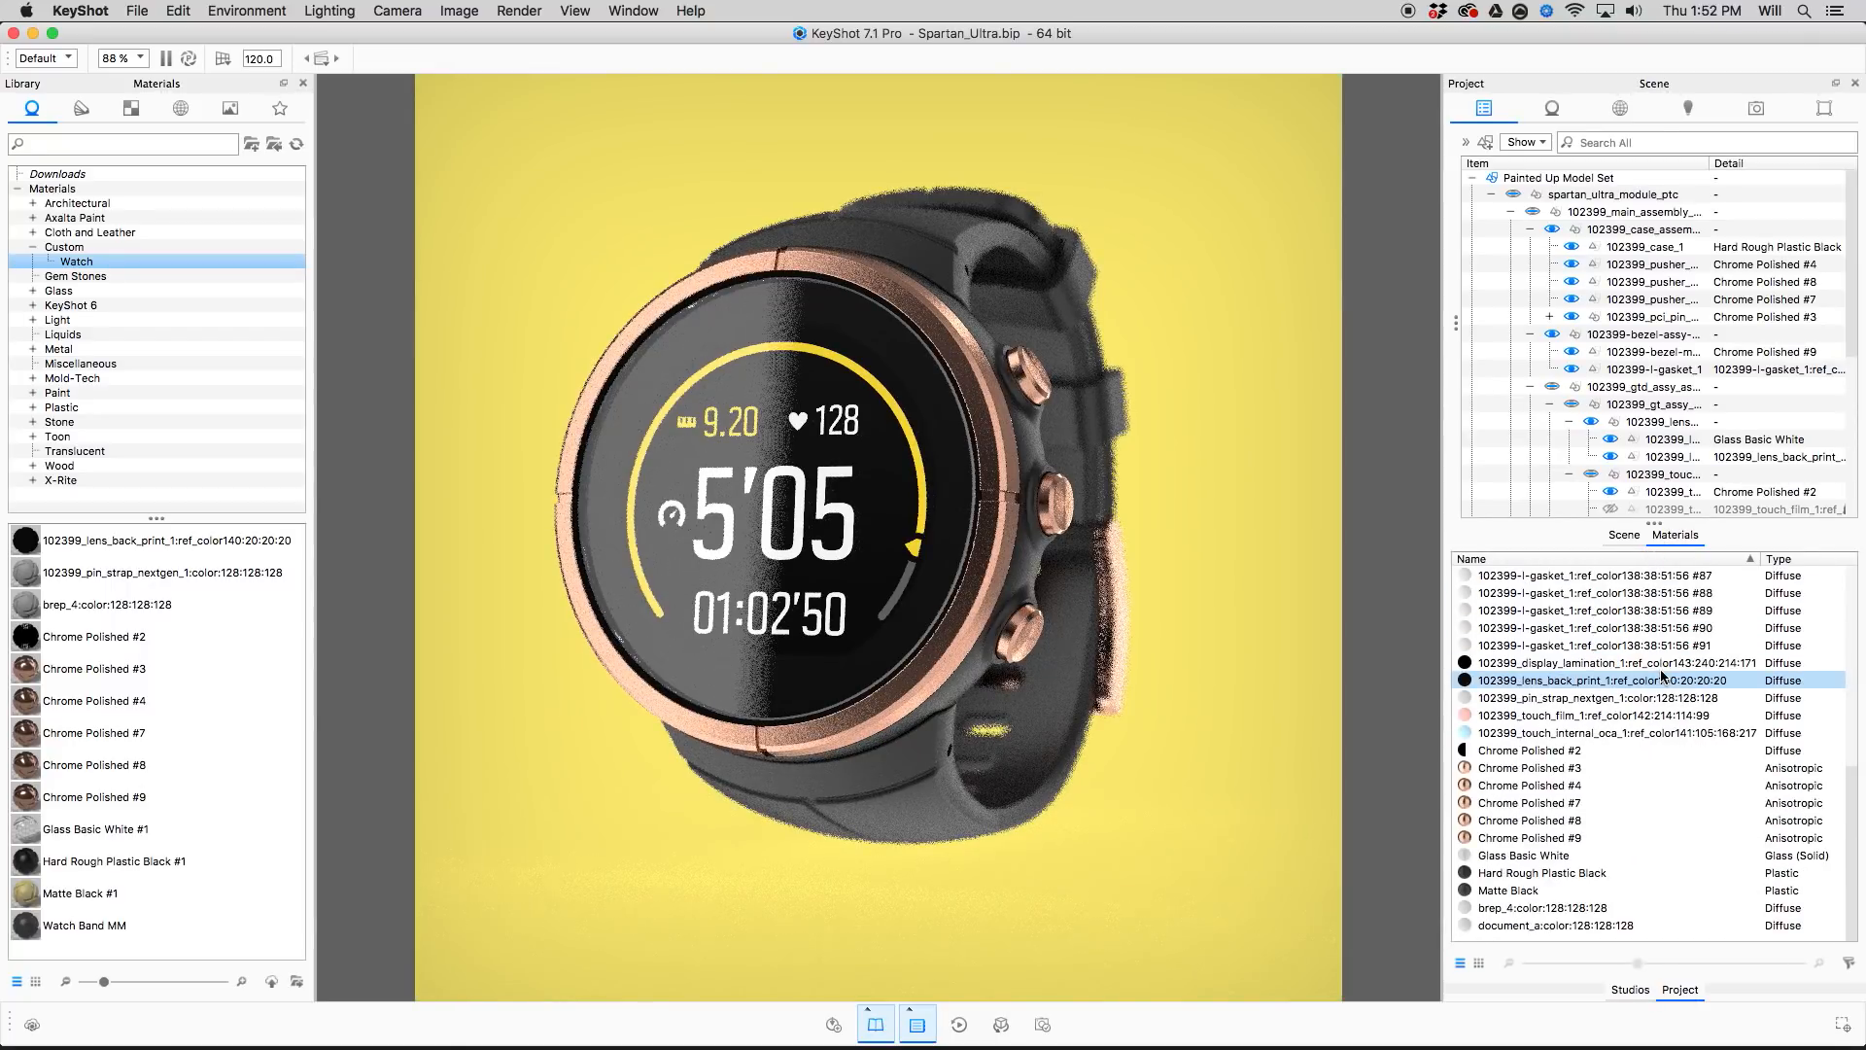
# Enlarge the project material list and reveal the model sets beside the scene tree, reviewing the list of gasket materials.
pyautogui.scroll(5, 1662, 677)
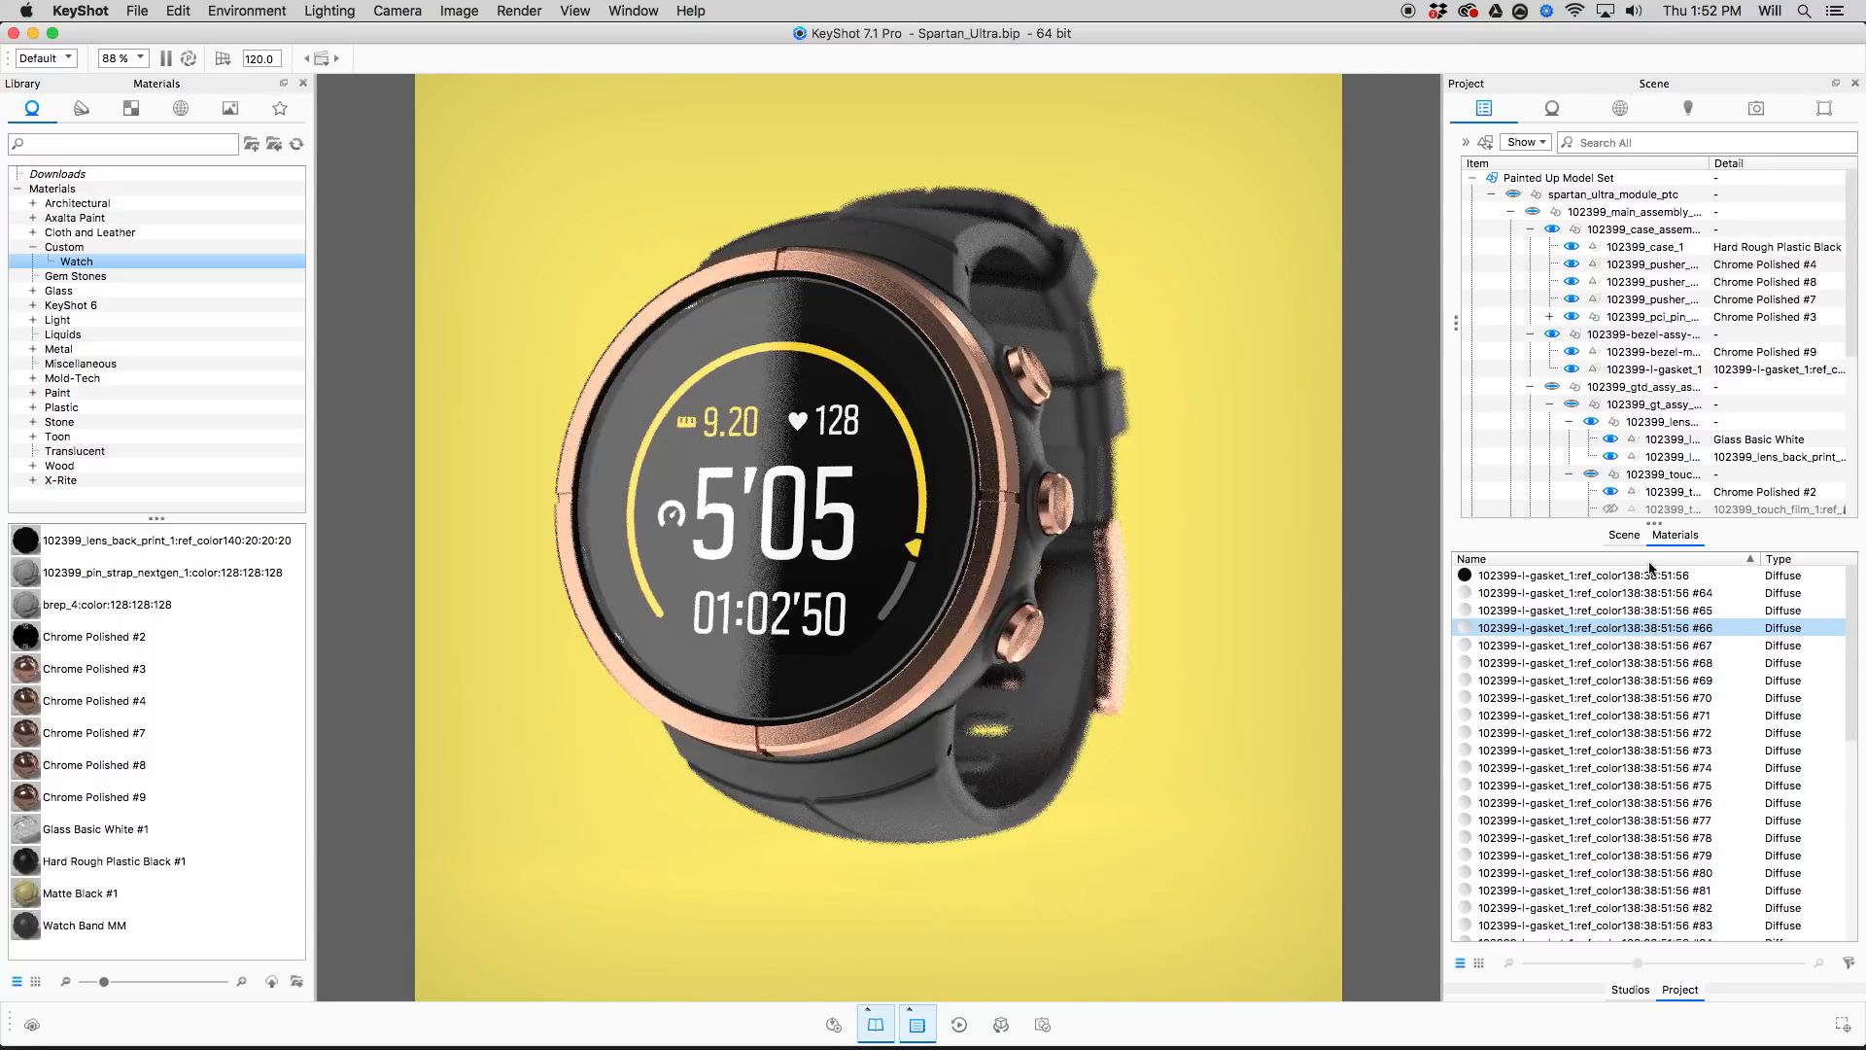
pyautogui.moveTo(1655, 523); pyautogui.dragTo(1655, 436)
pyautogui.moveTo(1457, 282); pyautogui.dragTo(1538, 294)
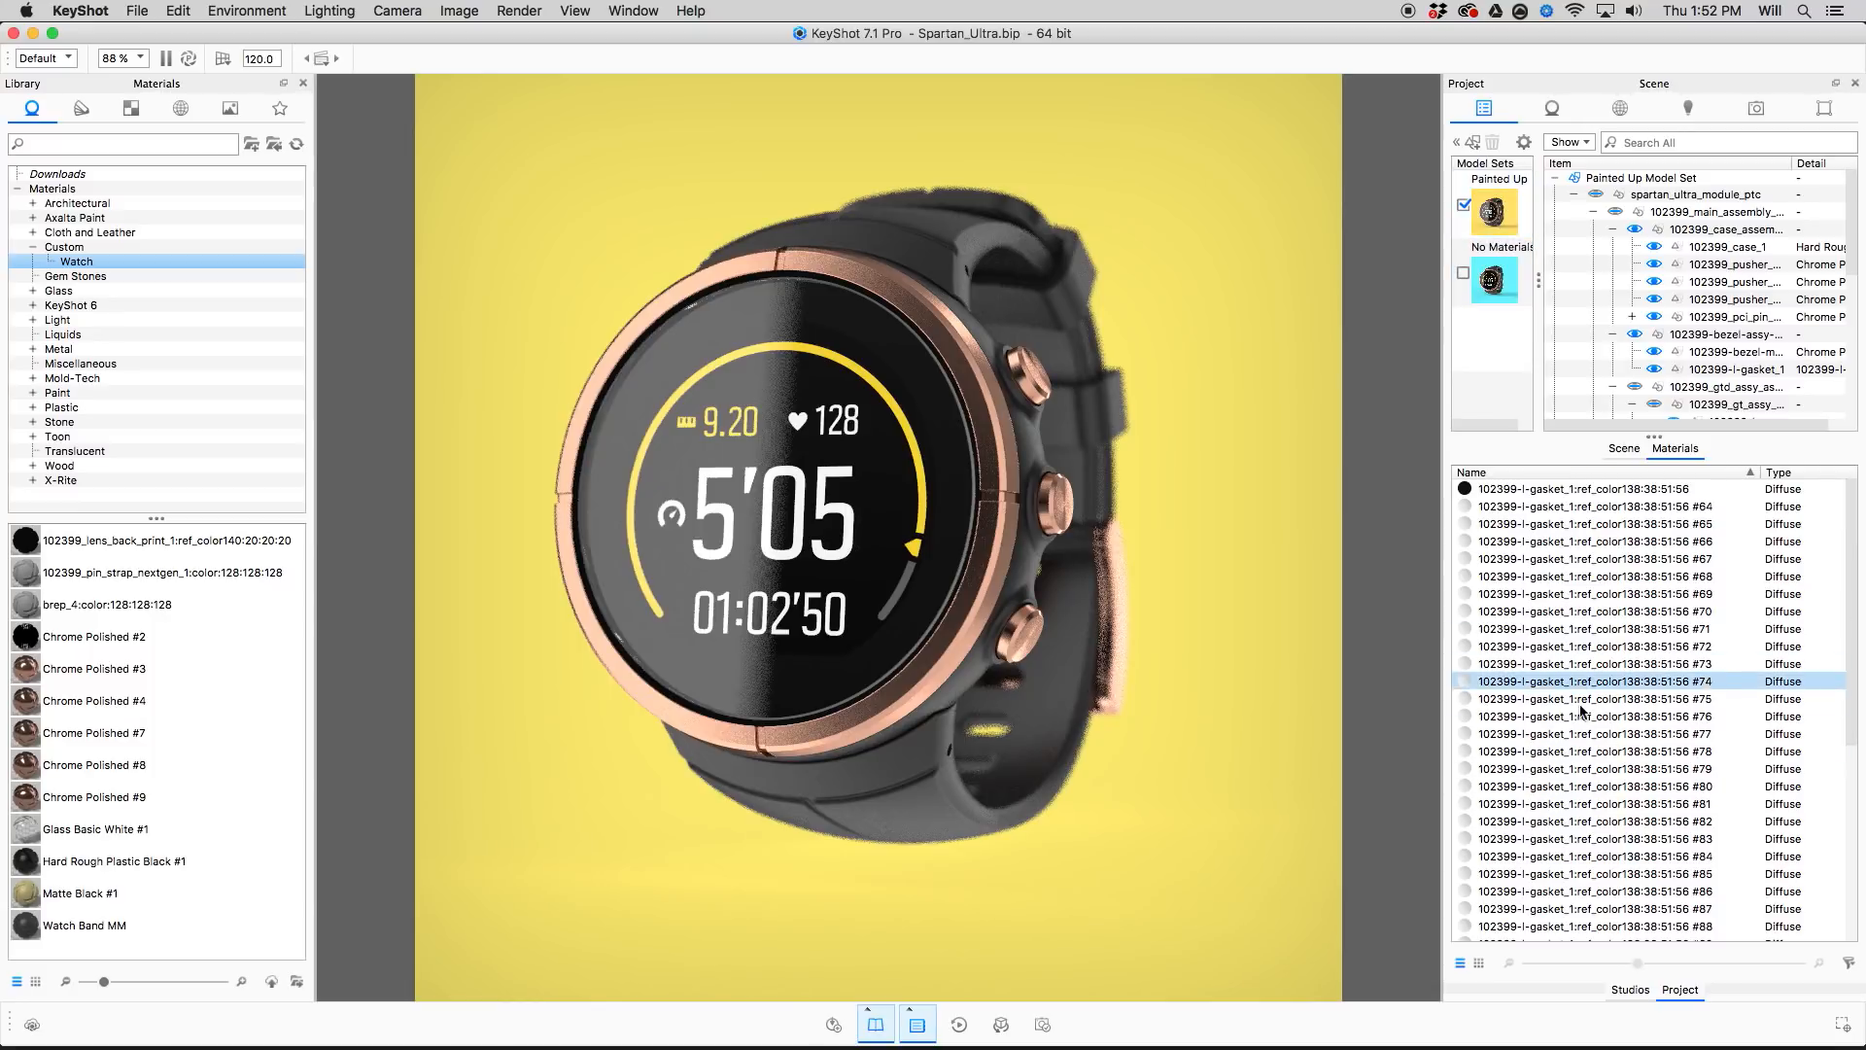
pyautogui.scroll(-6, 1582, 713)
pyautogui.scroll(6, 1582, 713)
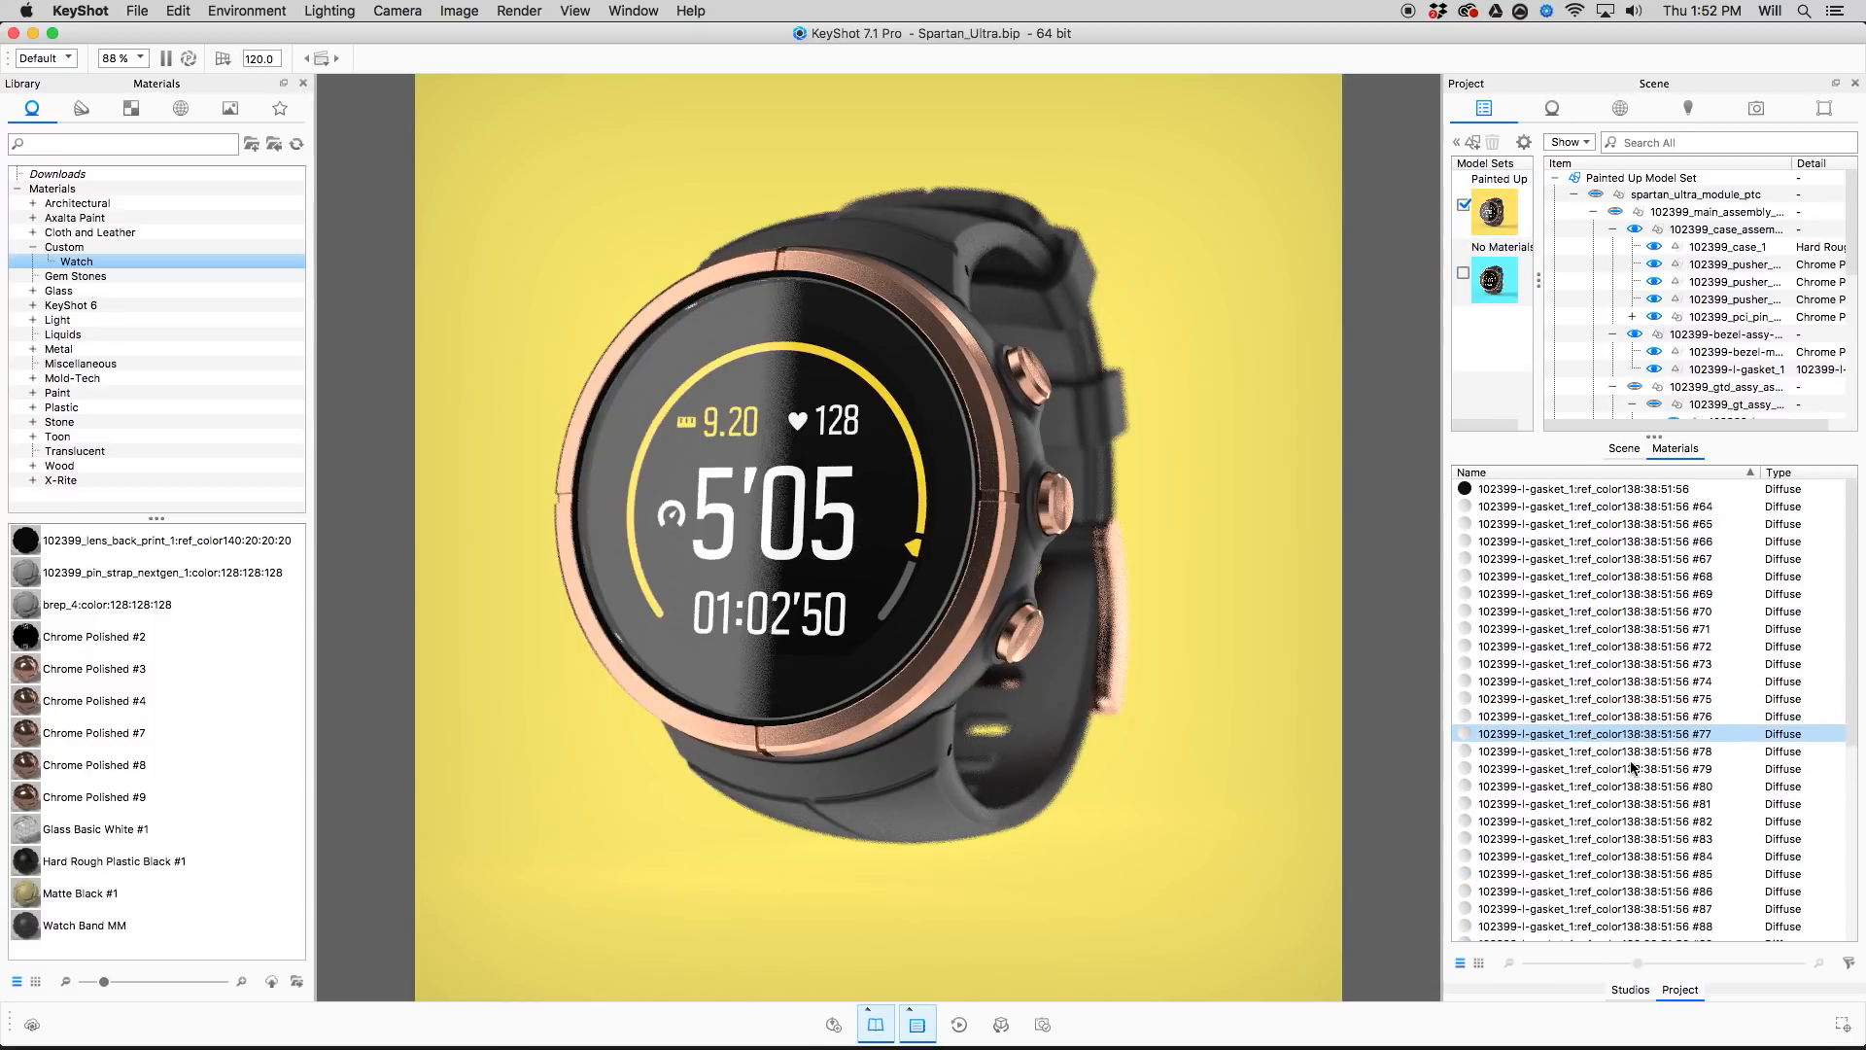
# Filter the project material list by model set, and switch the filter to visibility.
pyautogui.click(1850, 963)
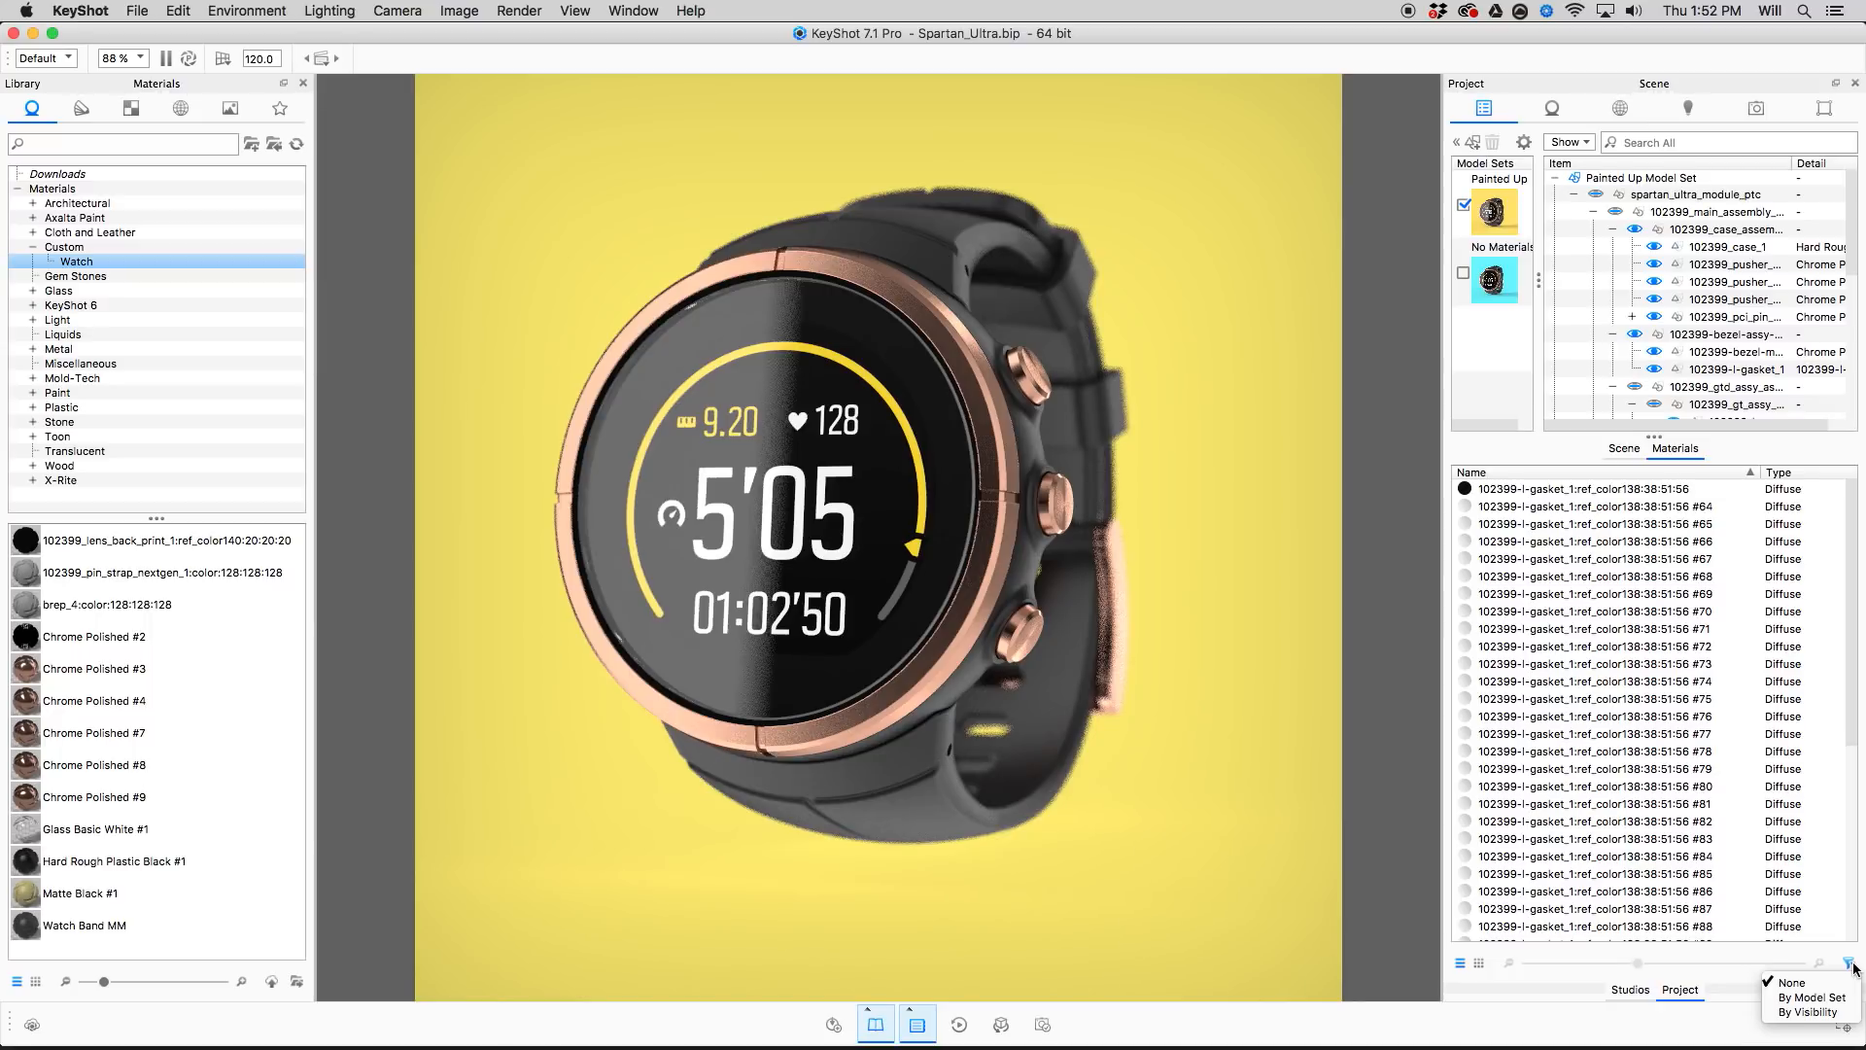
pyautogui.click(1791, 1007)
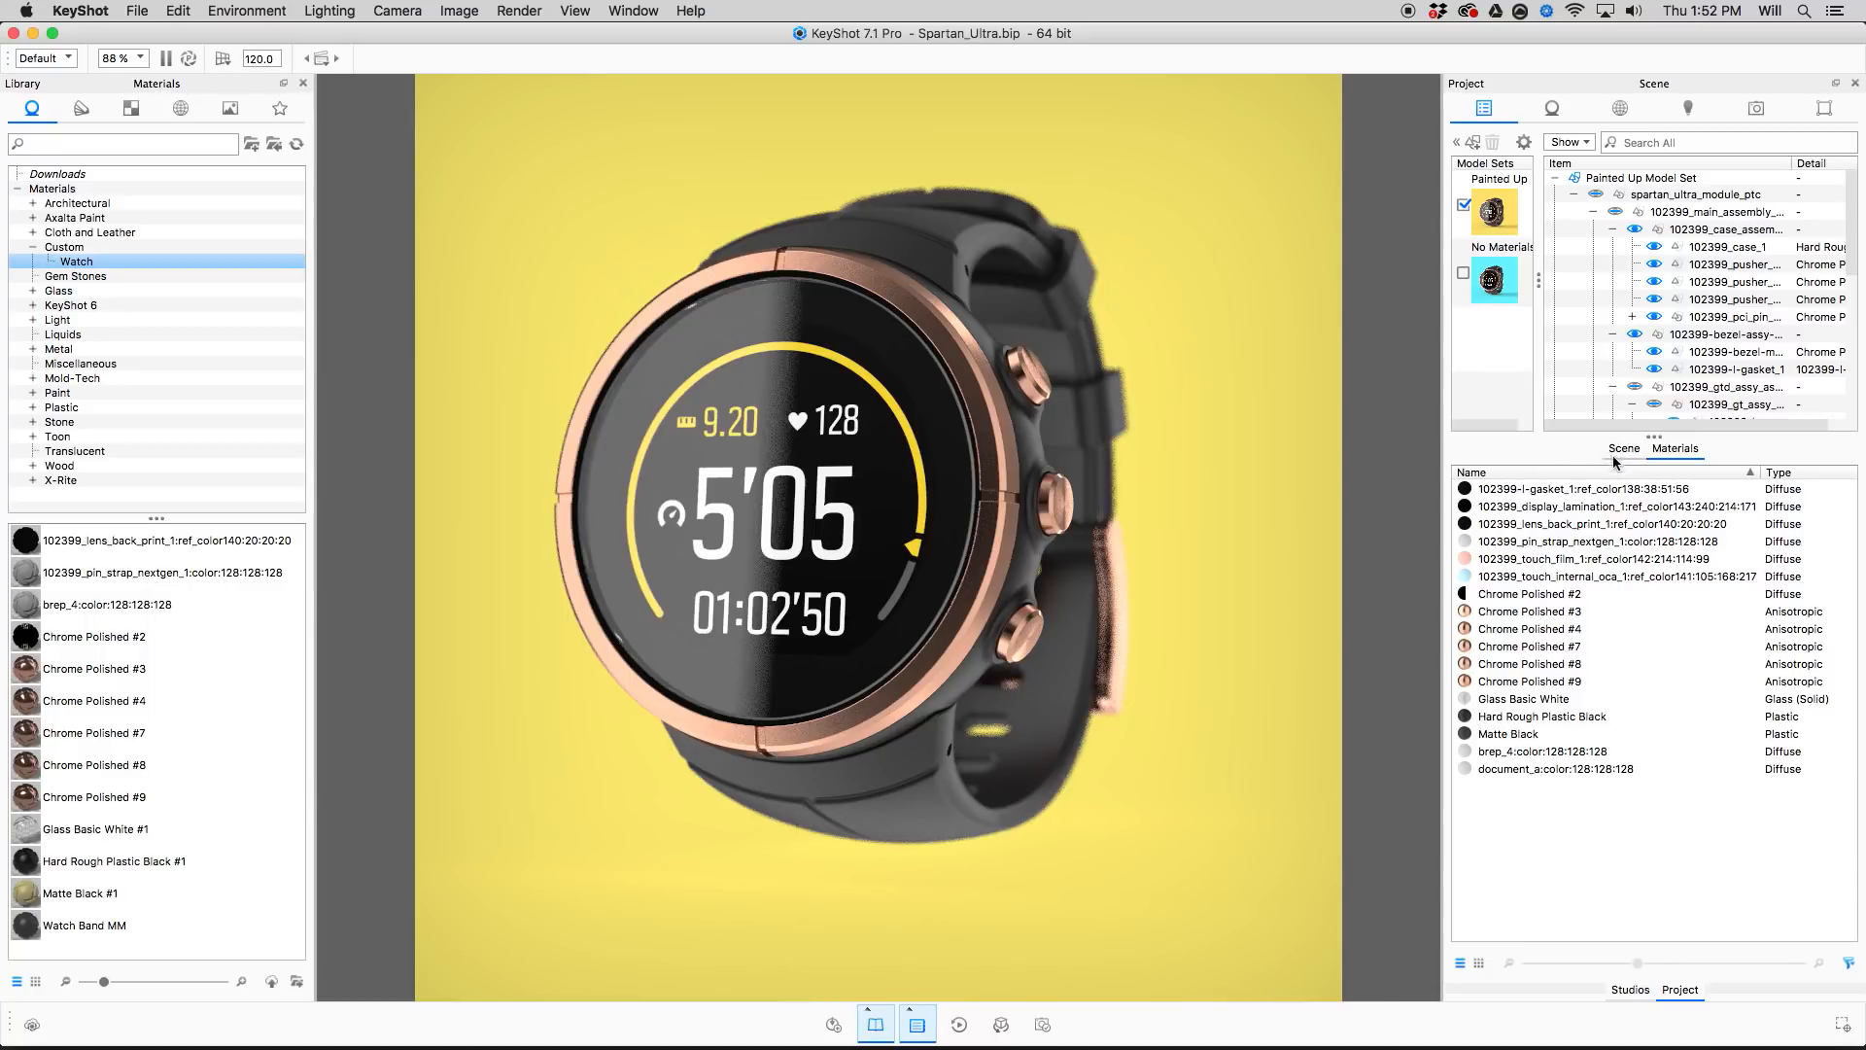
pyautogui.click(1497, 264)
pyautogui.click(1849, 962)
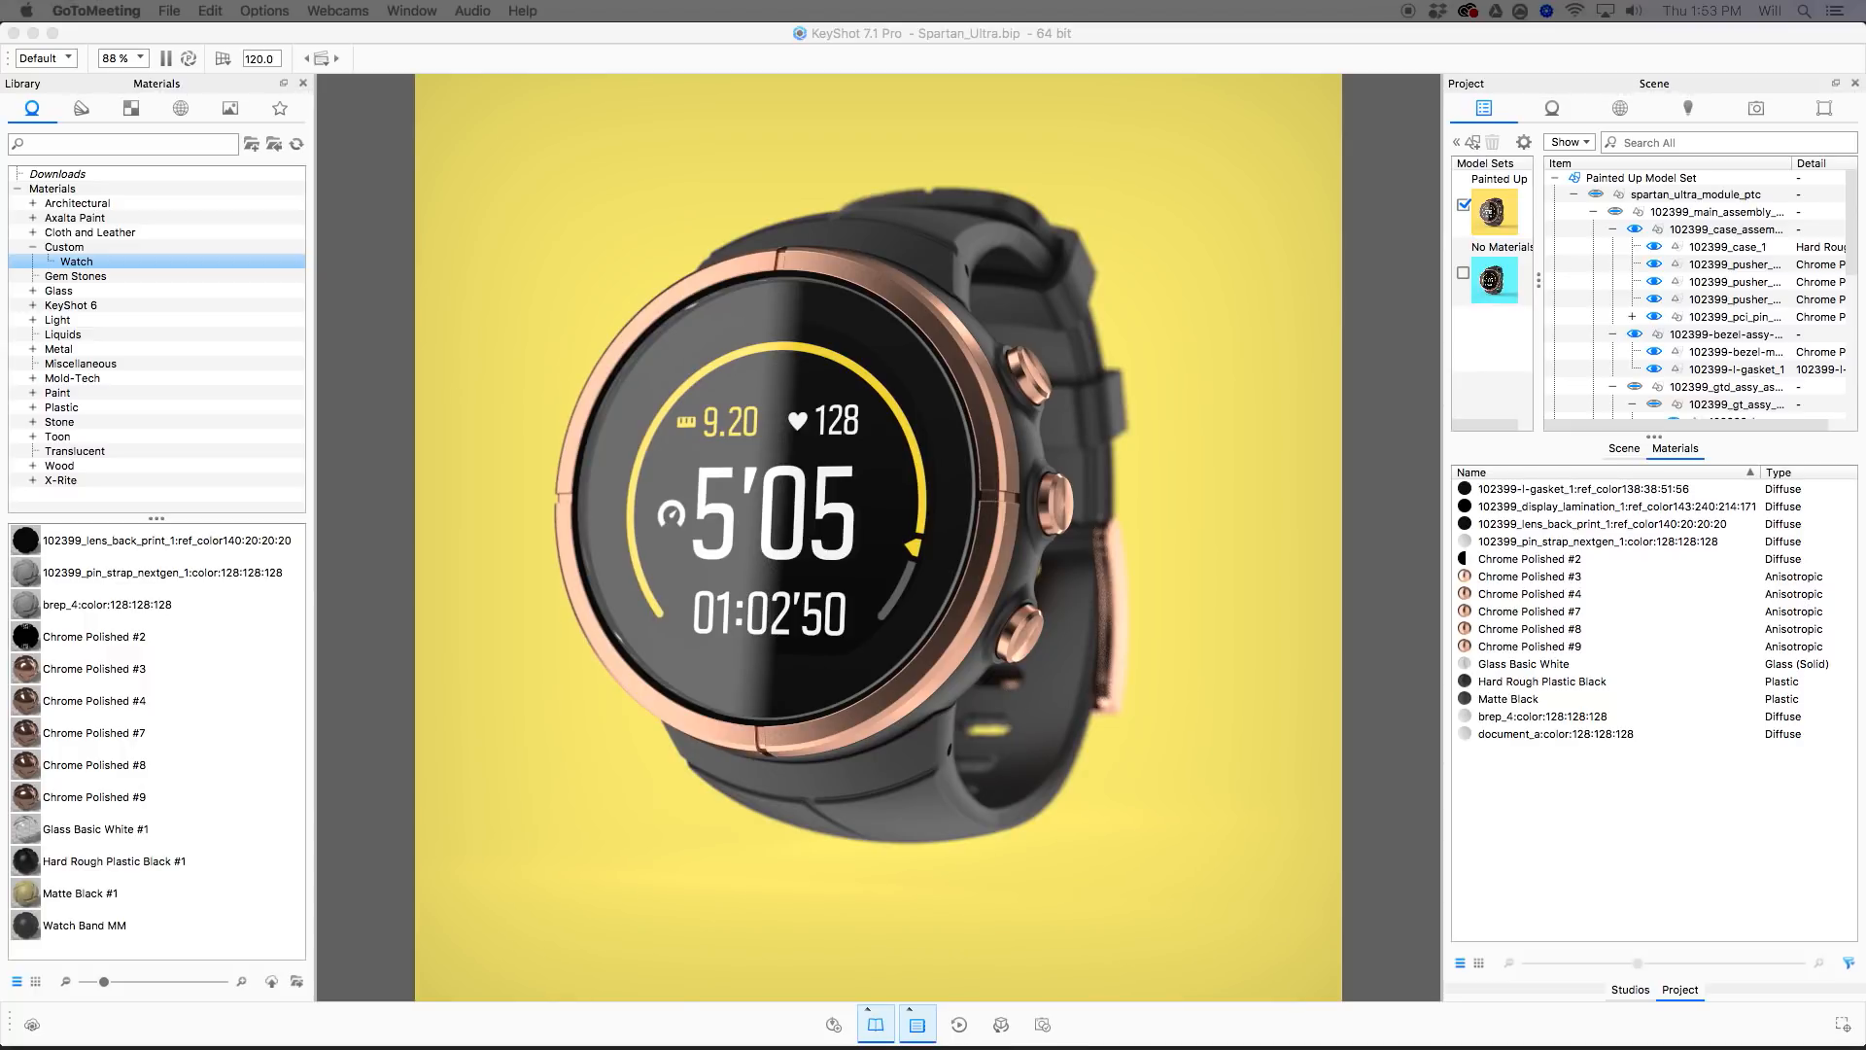
# Add Aversis_Village-lawn_3k from the environment library to the scene's environment list as a new entry.
pyautogui.click(1403, 36)
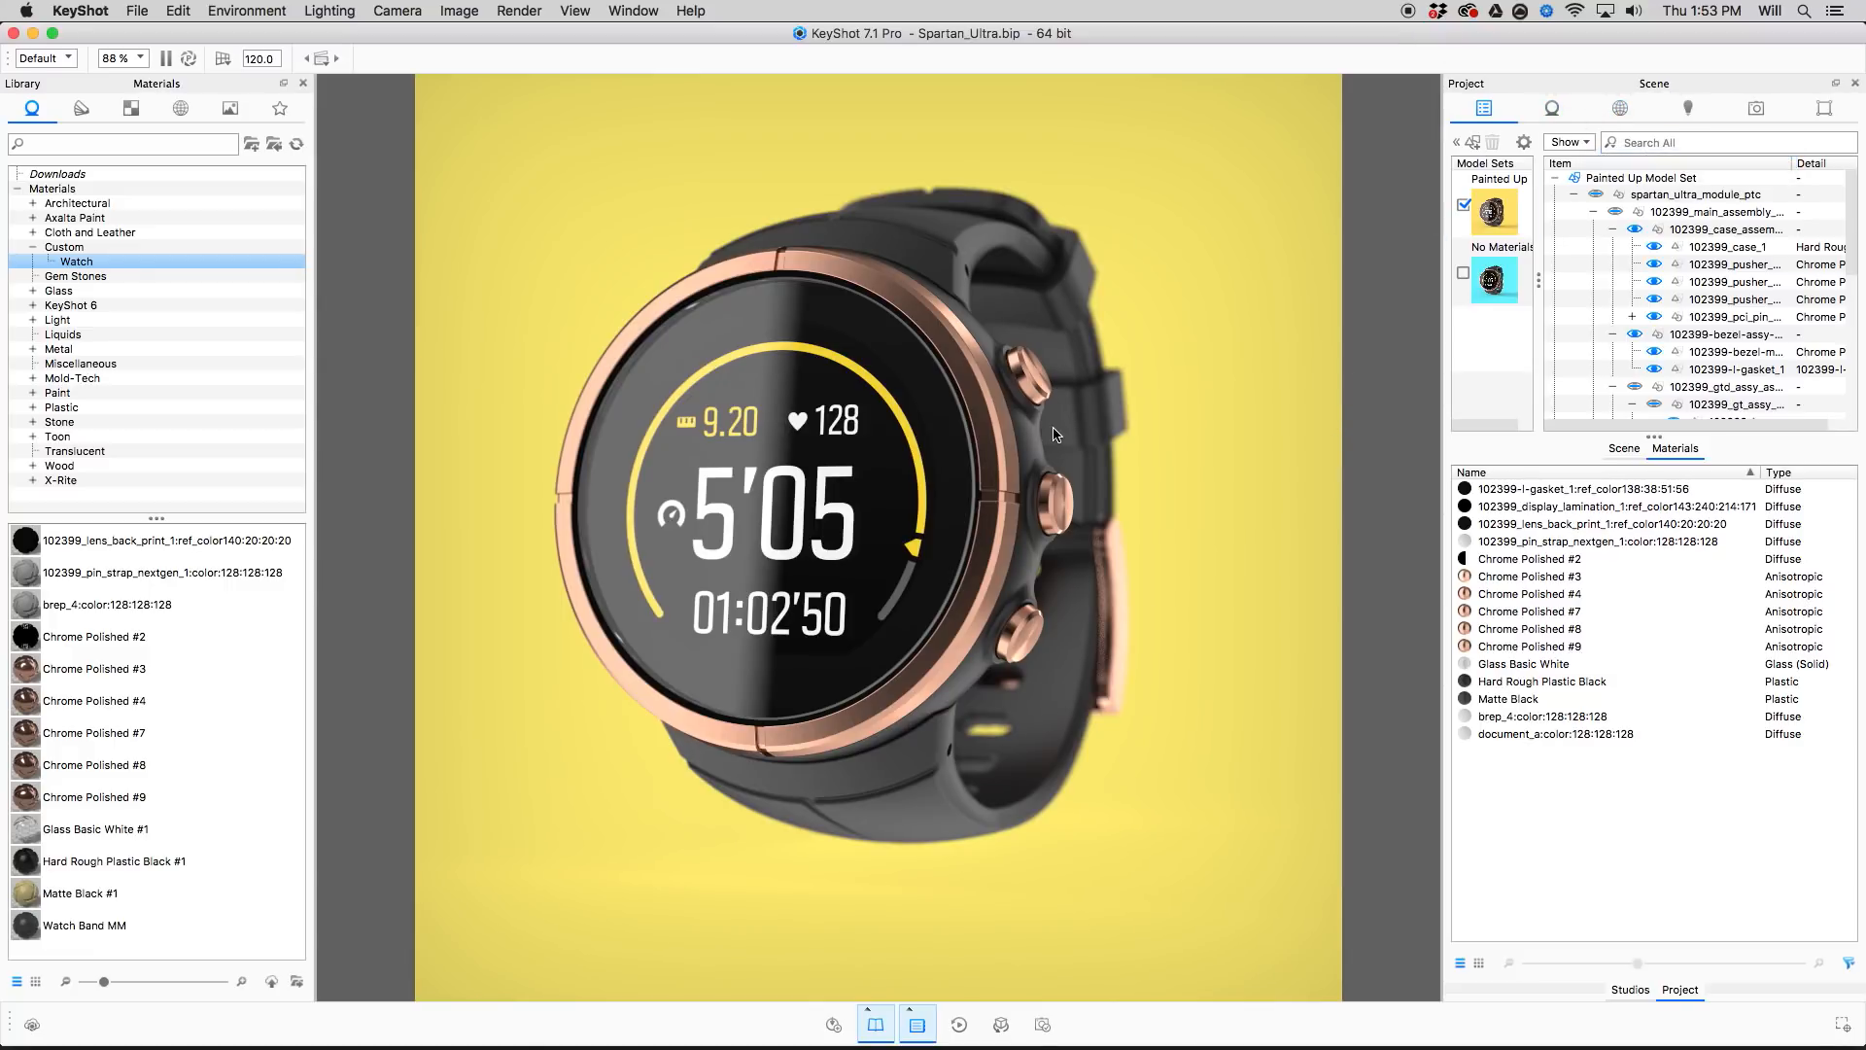
pyautogui.click(1625, 111)
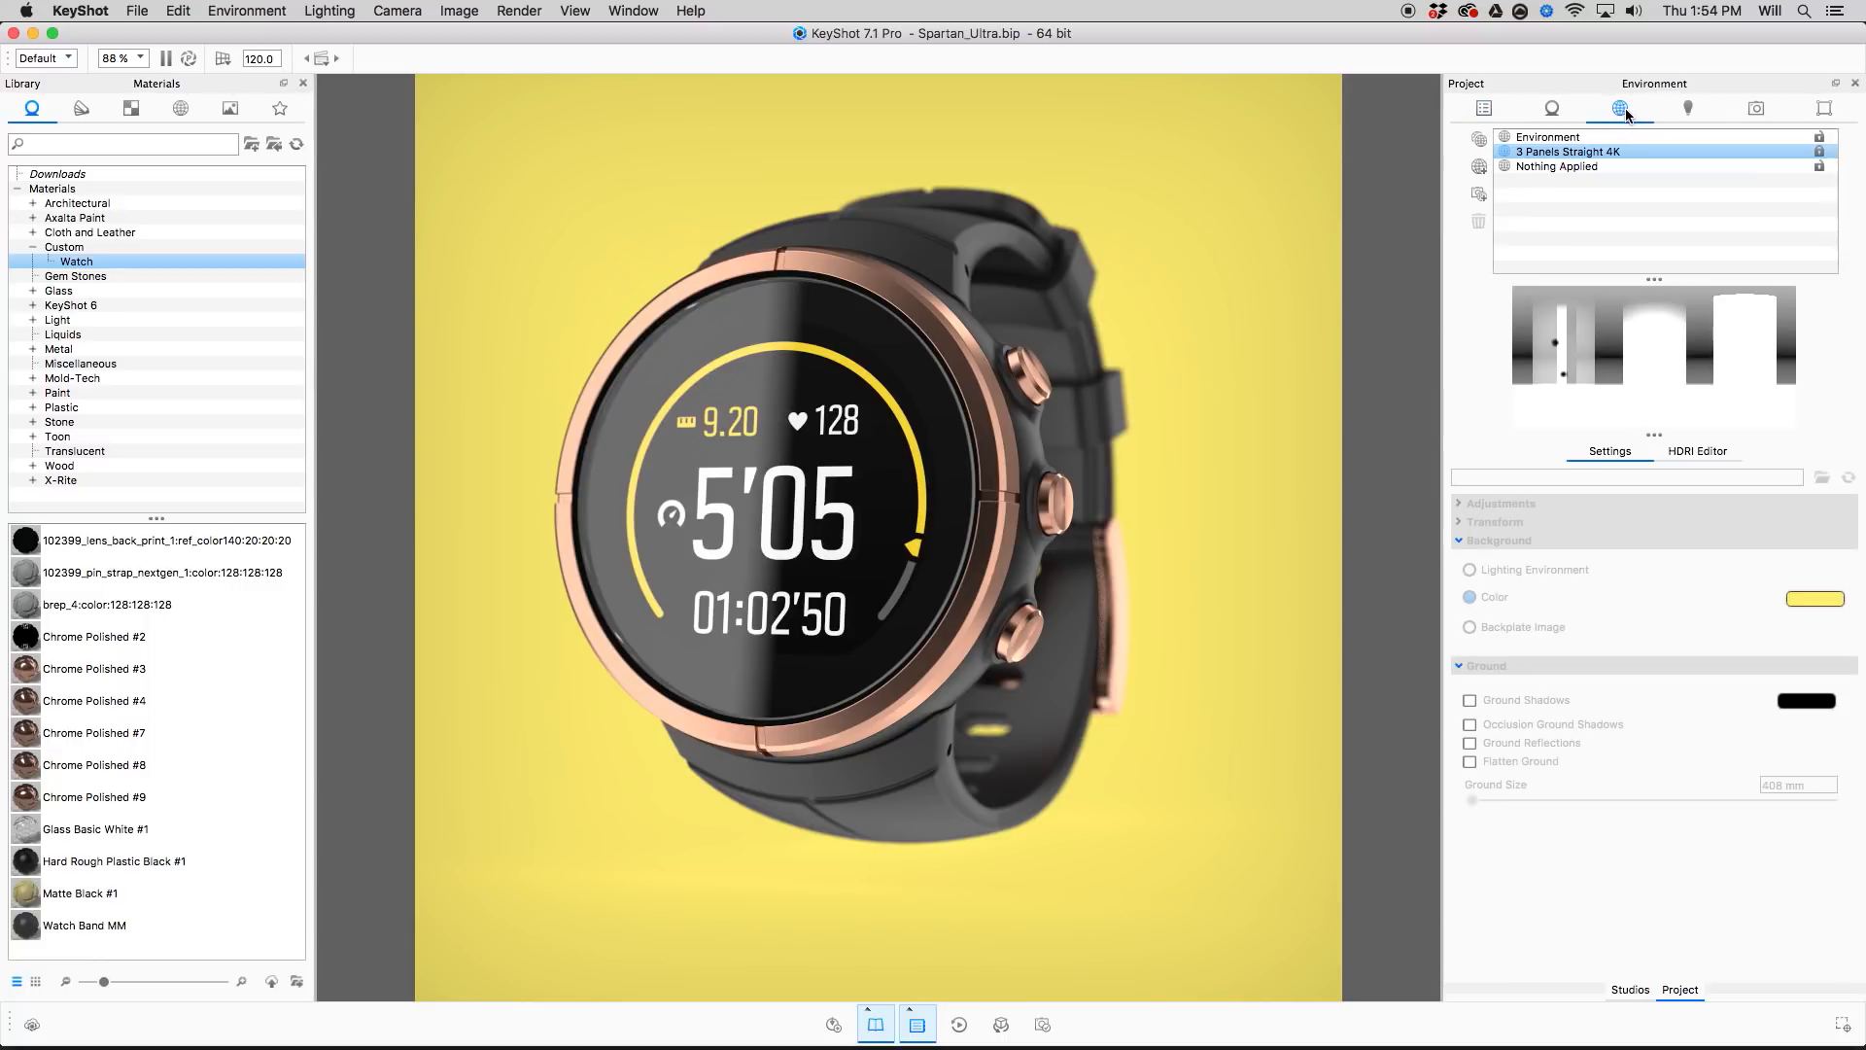
pyautogui.click(1591, 163)
pyautogui.click(1587, 148)
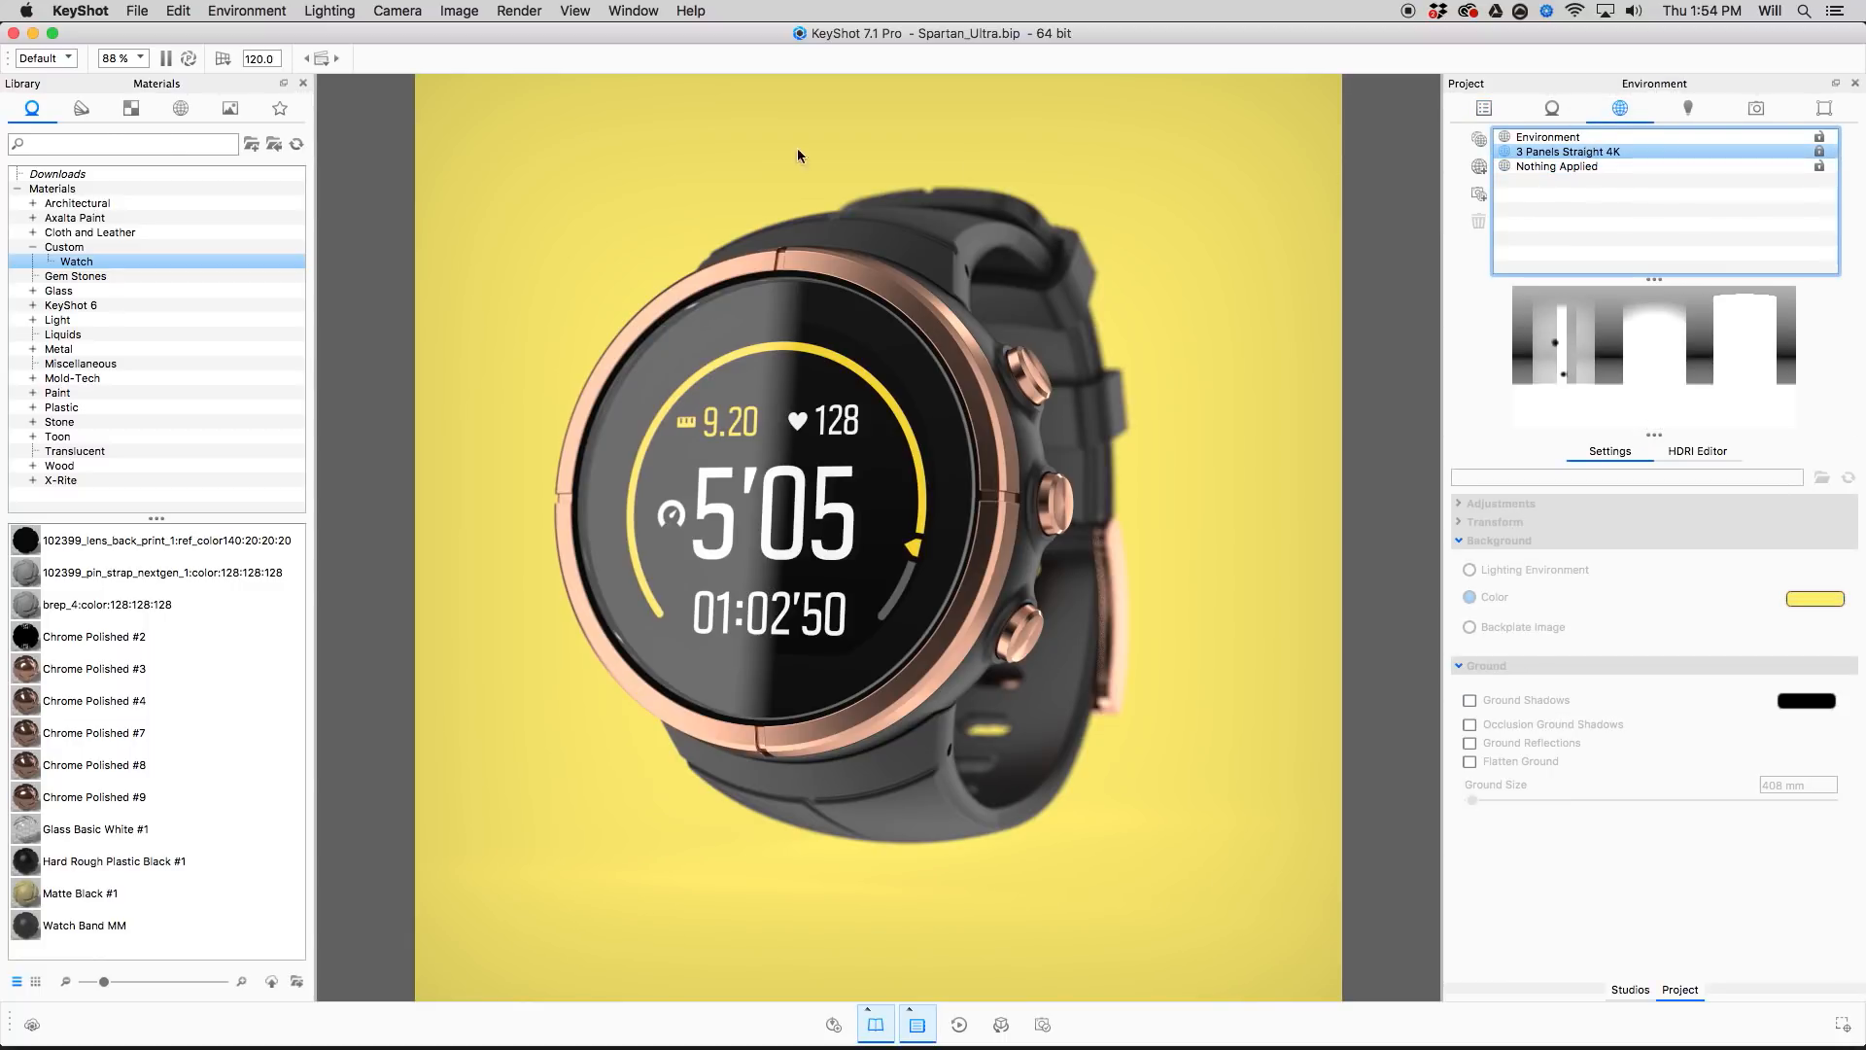
pyautogui.click(181, 111)
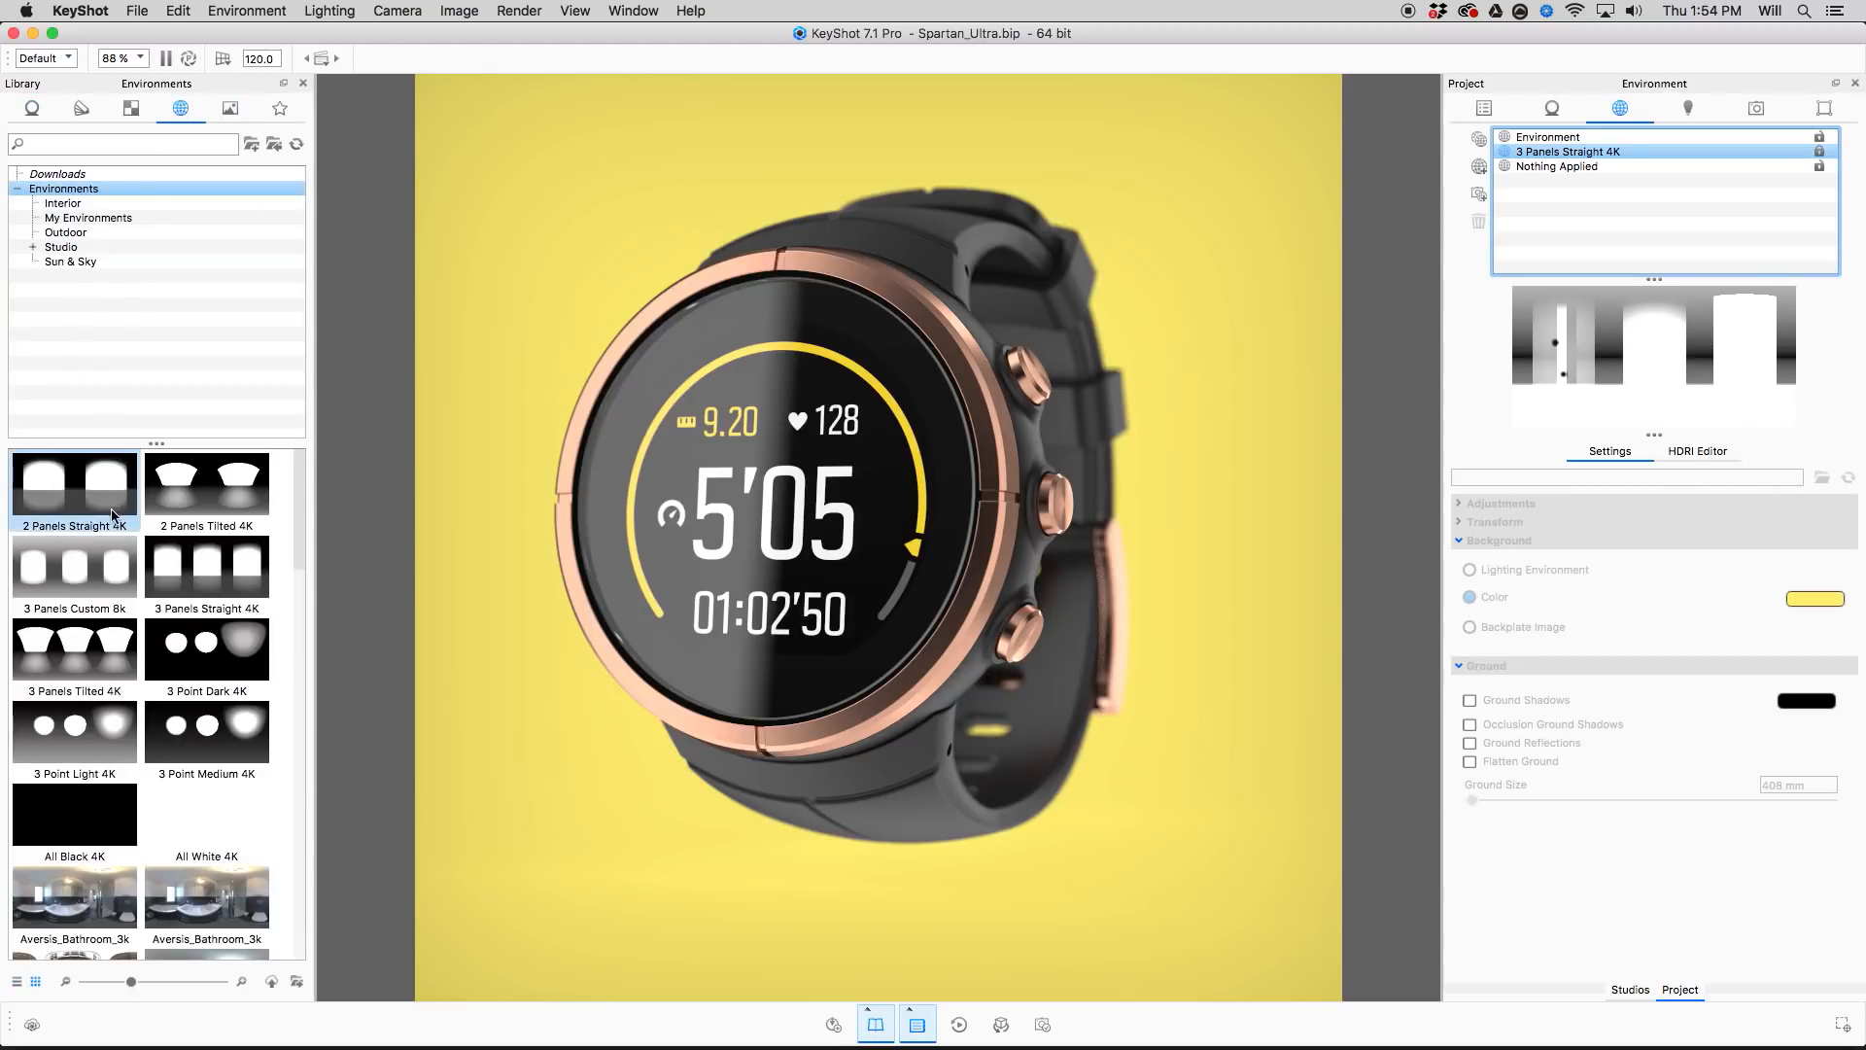
pyautogui.moveTo(75, 573); pyautogui.dragTo(1553, 183)
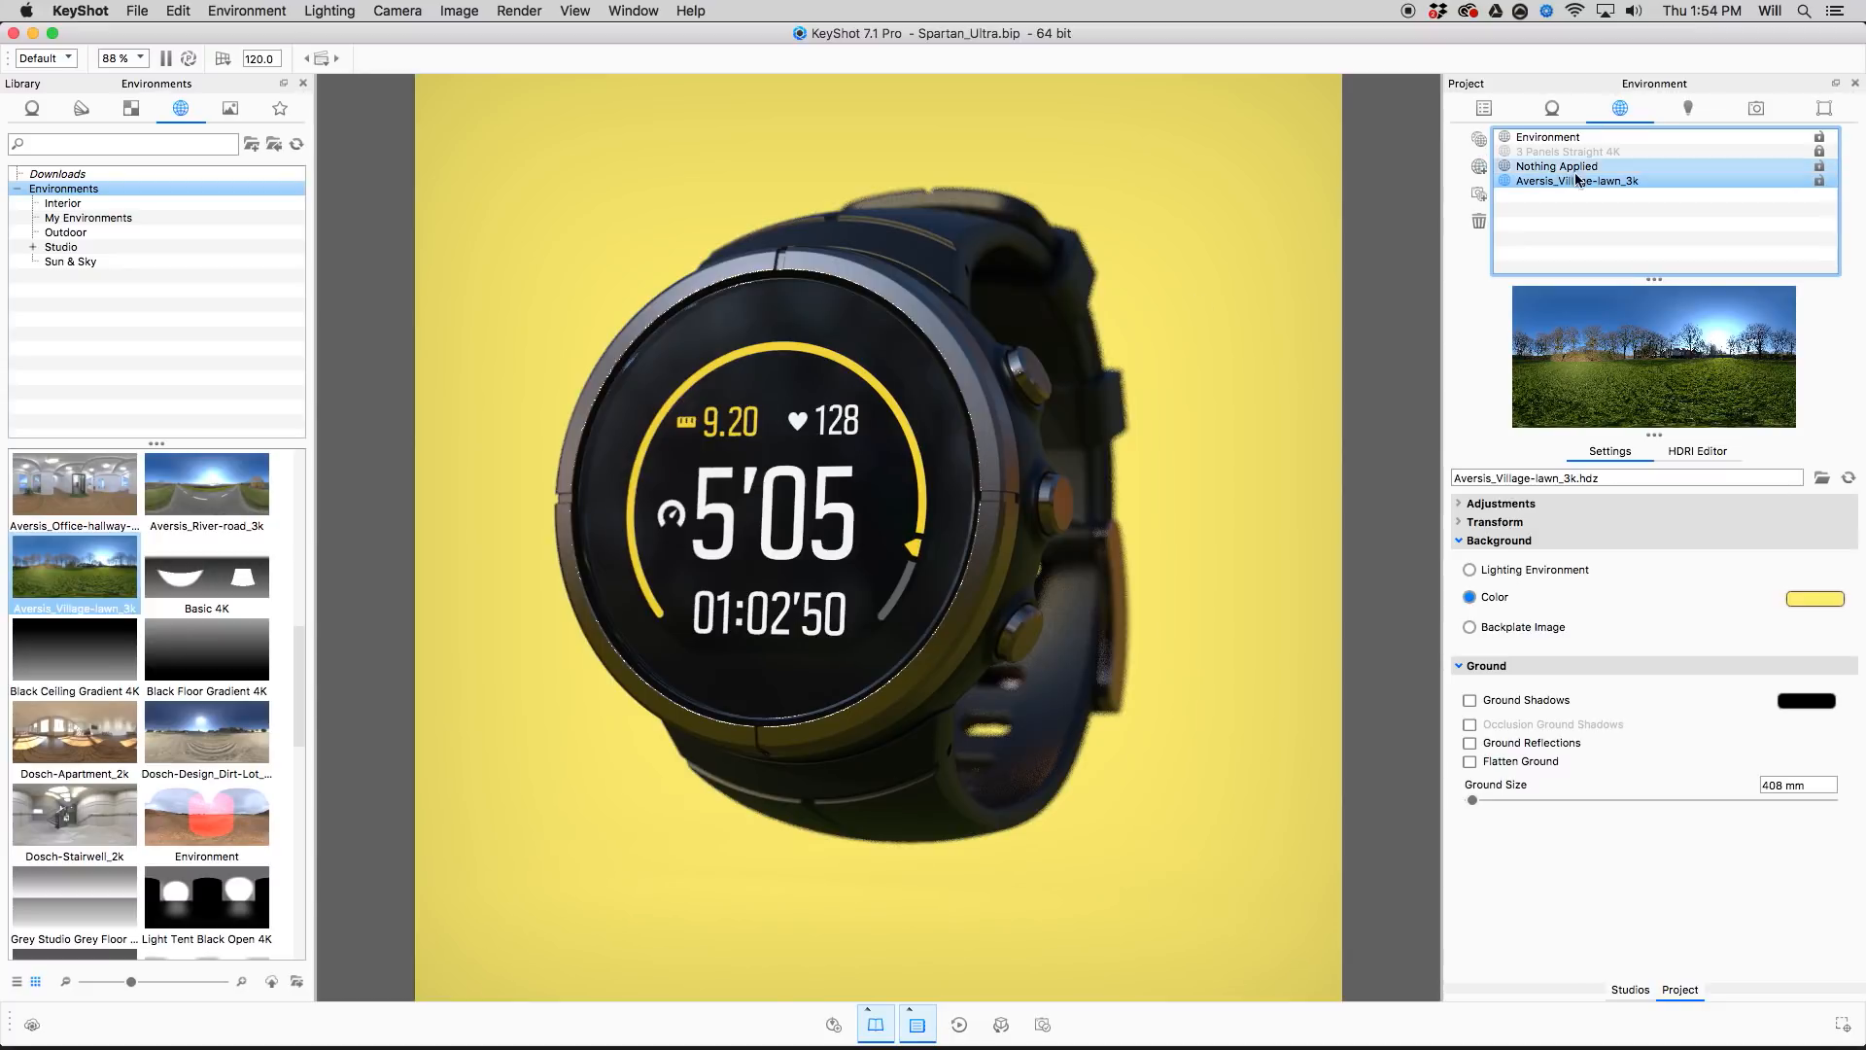
# Apply the 3 Panels Straight 4K library environment to the watch scene, replacing the active environment's lighting.
pyautogui.scroll(5, 110, 539)
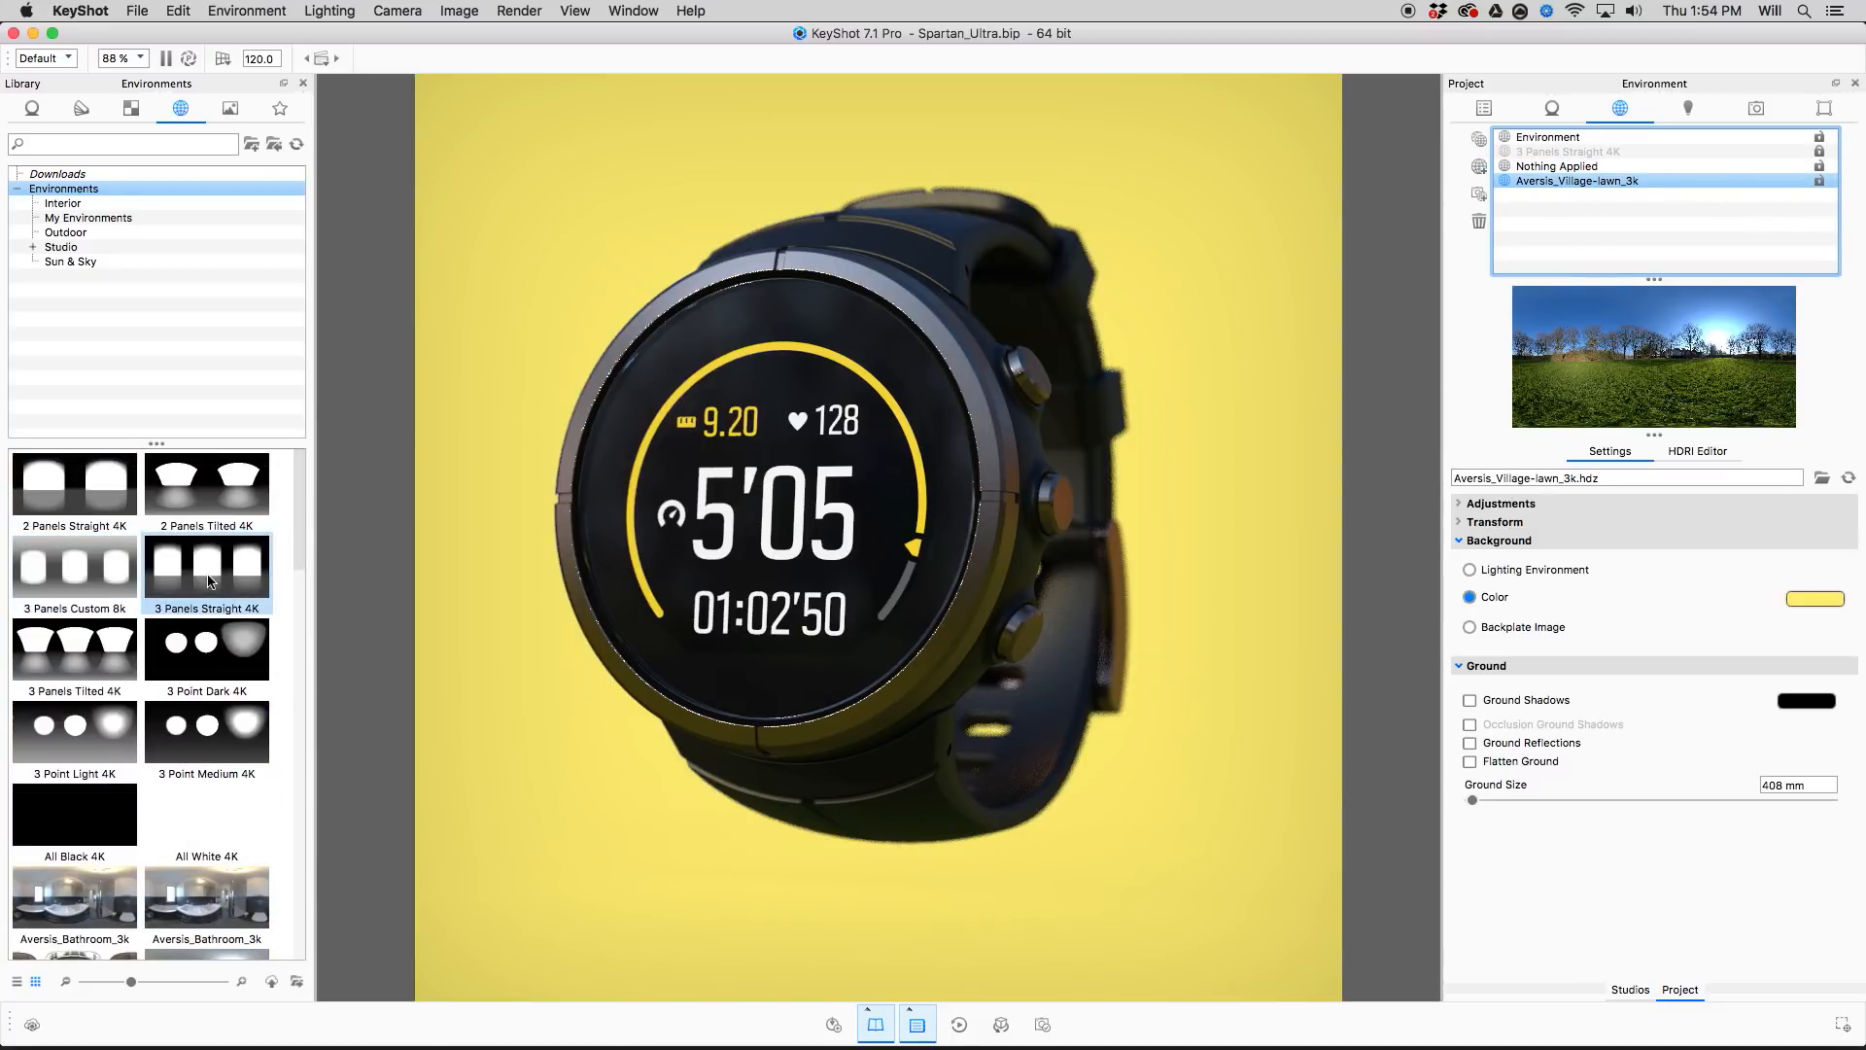
pyautogui.moveTo(209, 578)
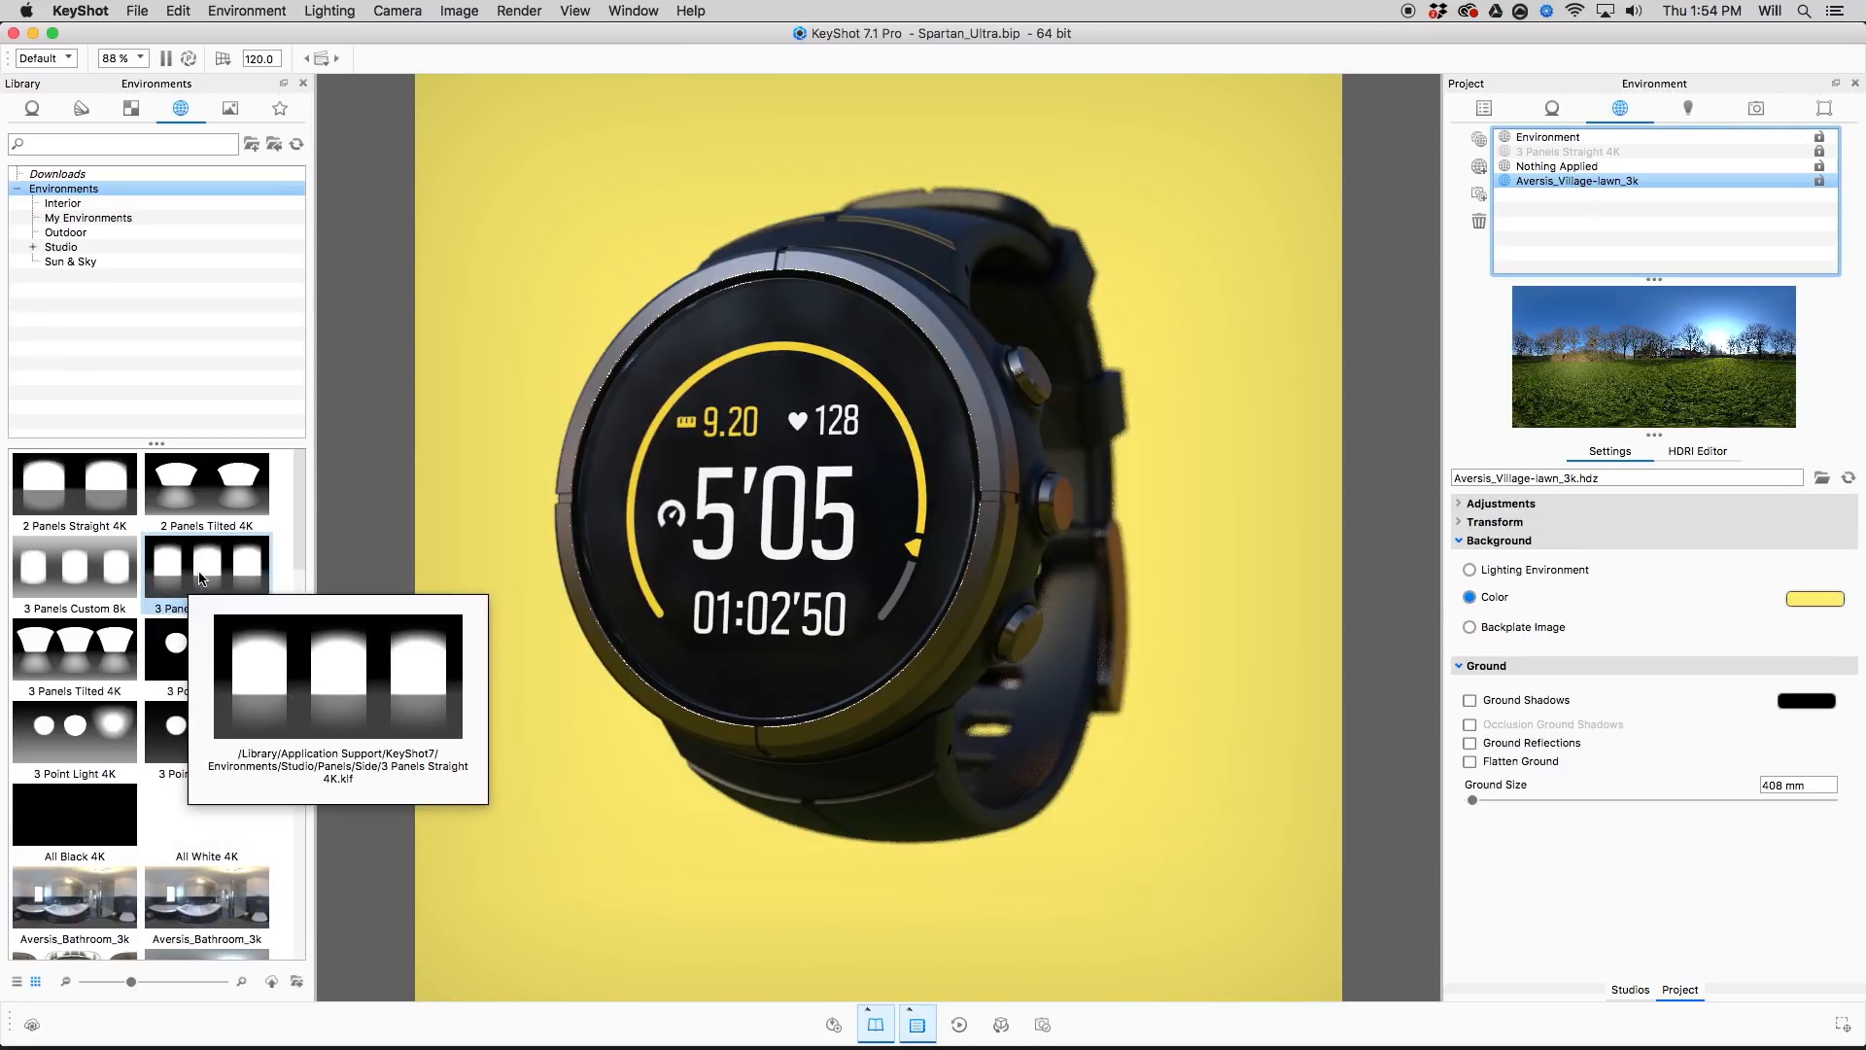
pyautogui.moveTo(200, 579); pyautogui.dragTo(1177, 396)
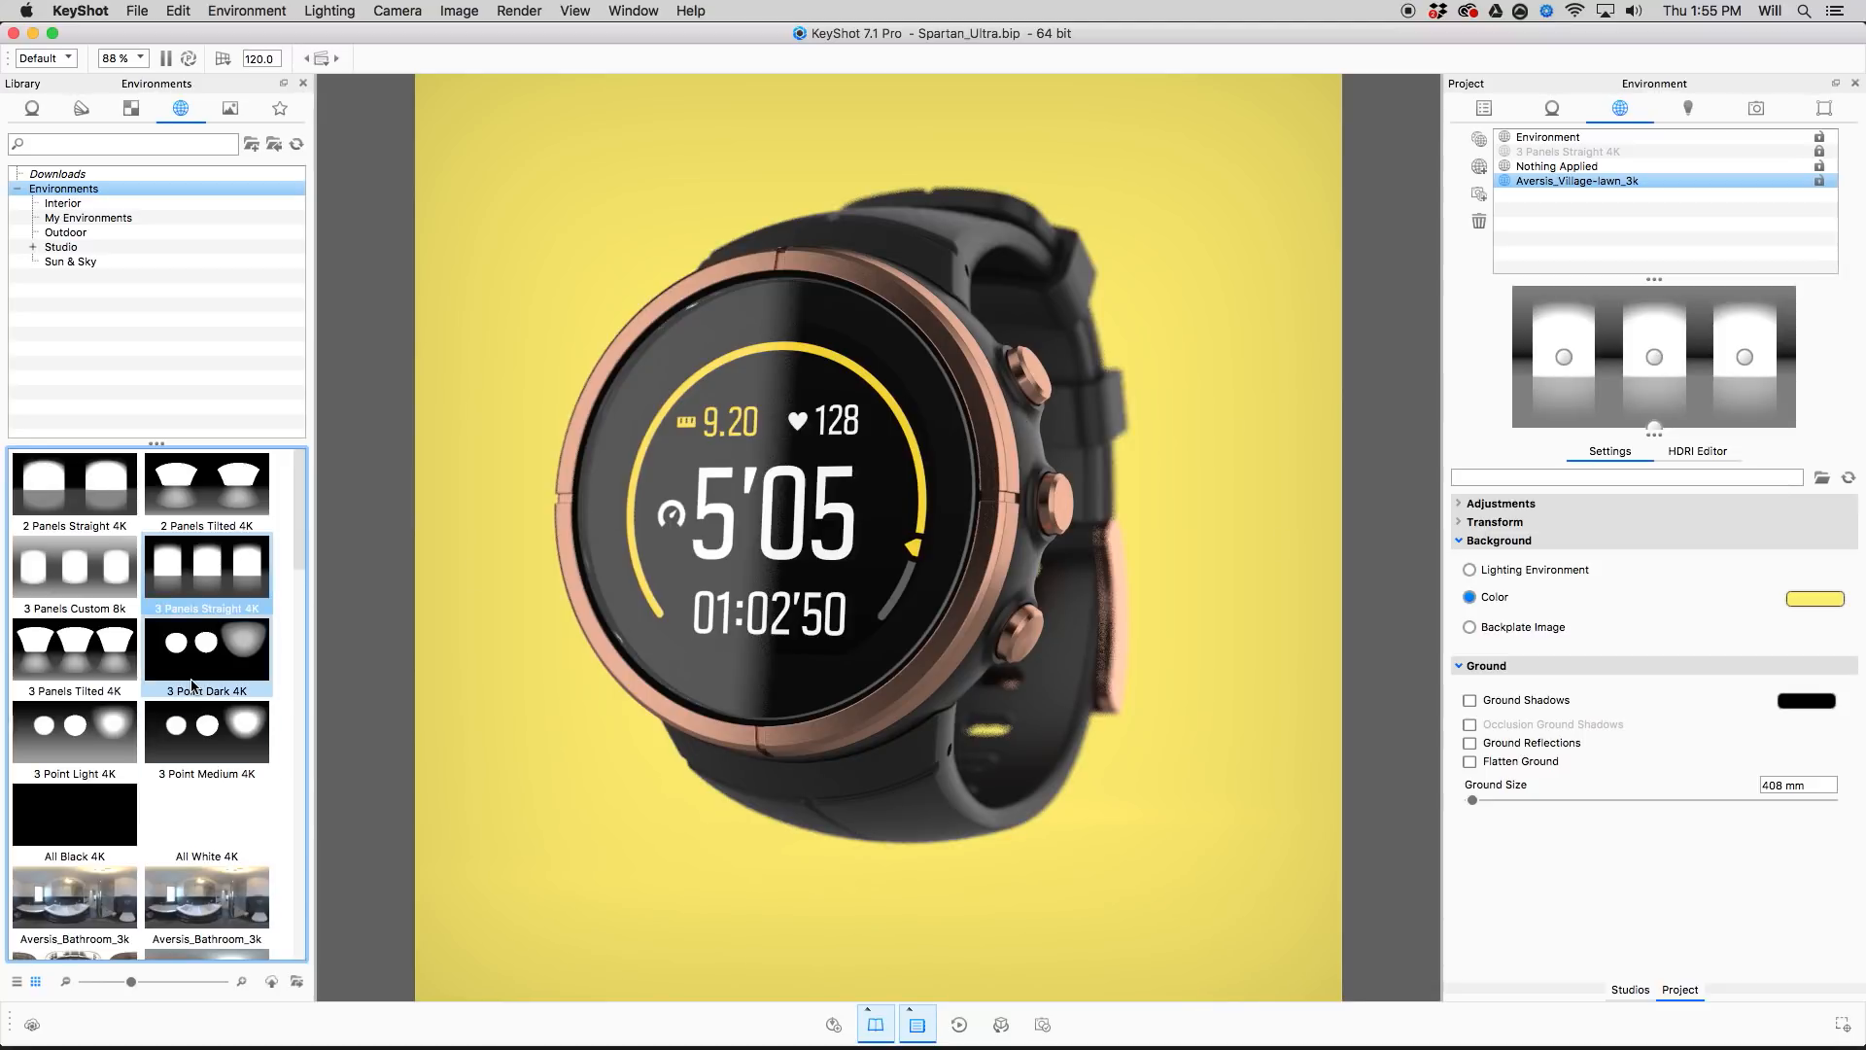
# Add a second Aversis_Village-lawn_3k entry to the scene's environment list and make it active.
pyautogui.moveTo(191, 685)
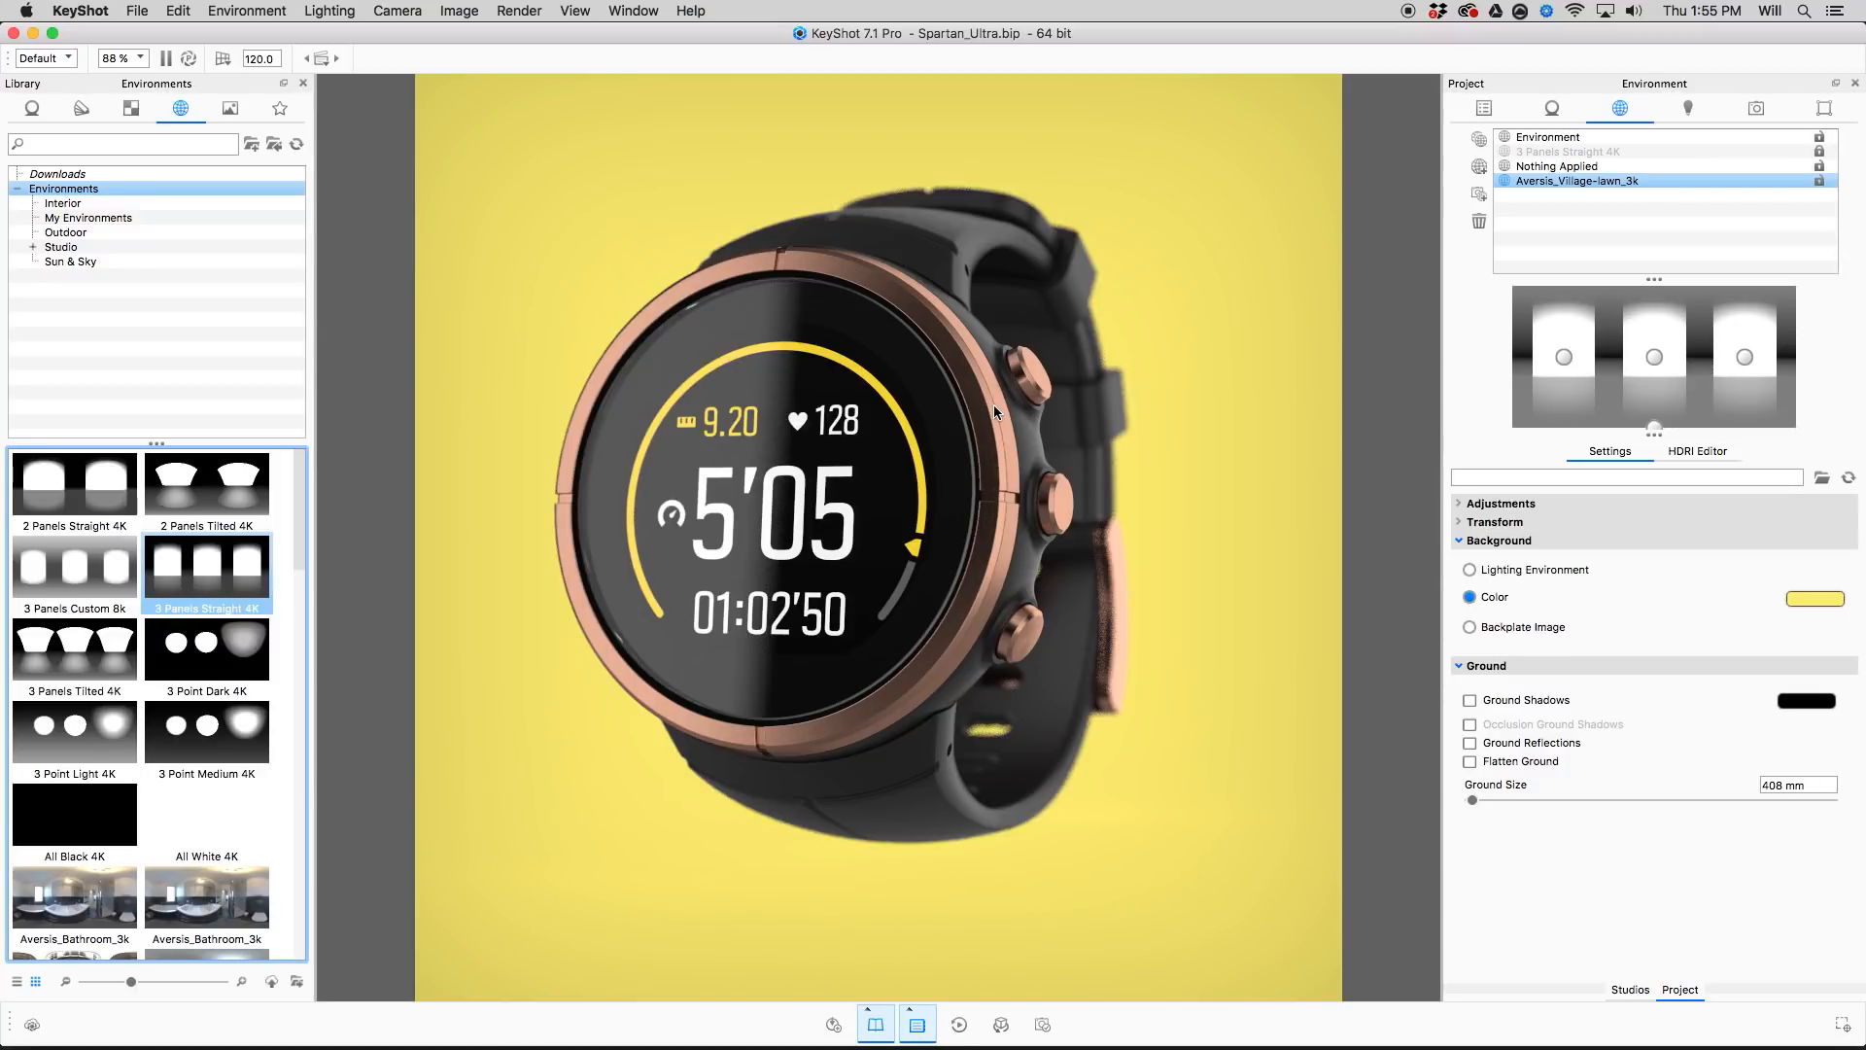
pyautogui.keyDown('shift'); pyautogui.click(1553, 166); pyautogui.keyUp('shift')
pyautogui.click(1521, 181)
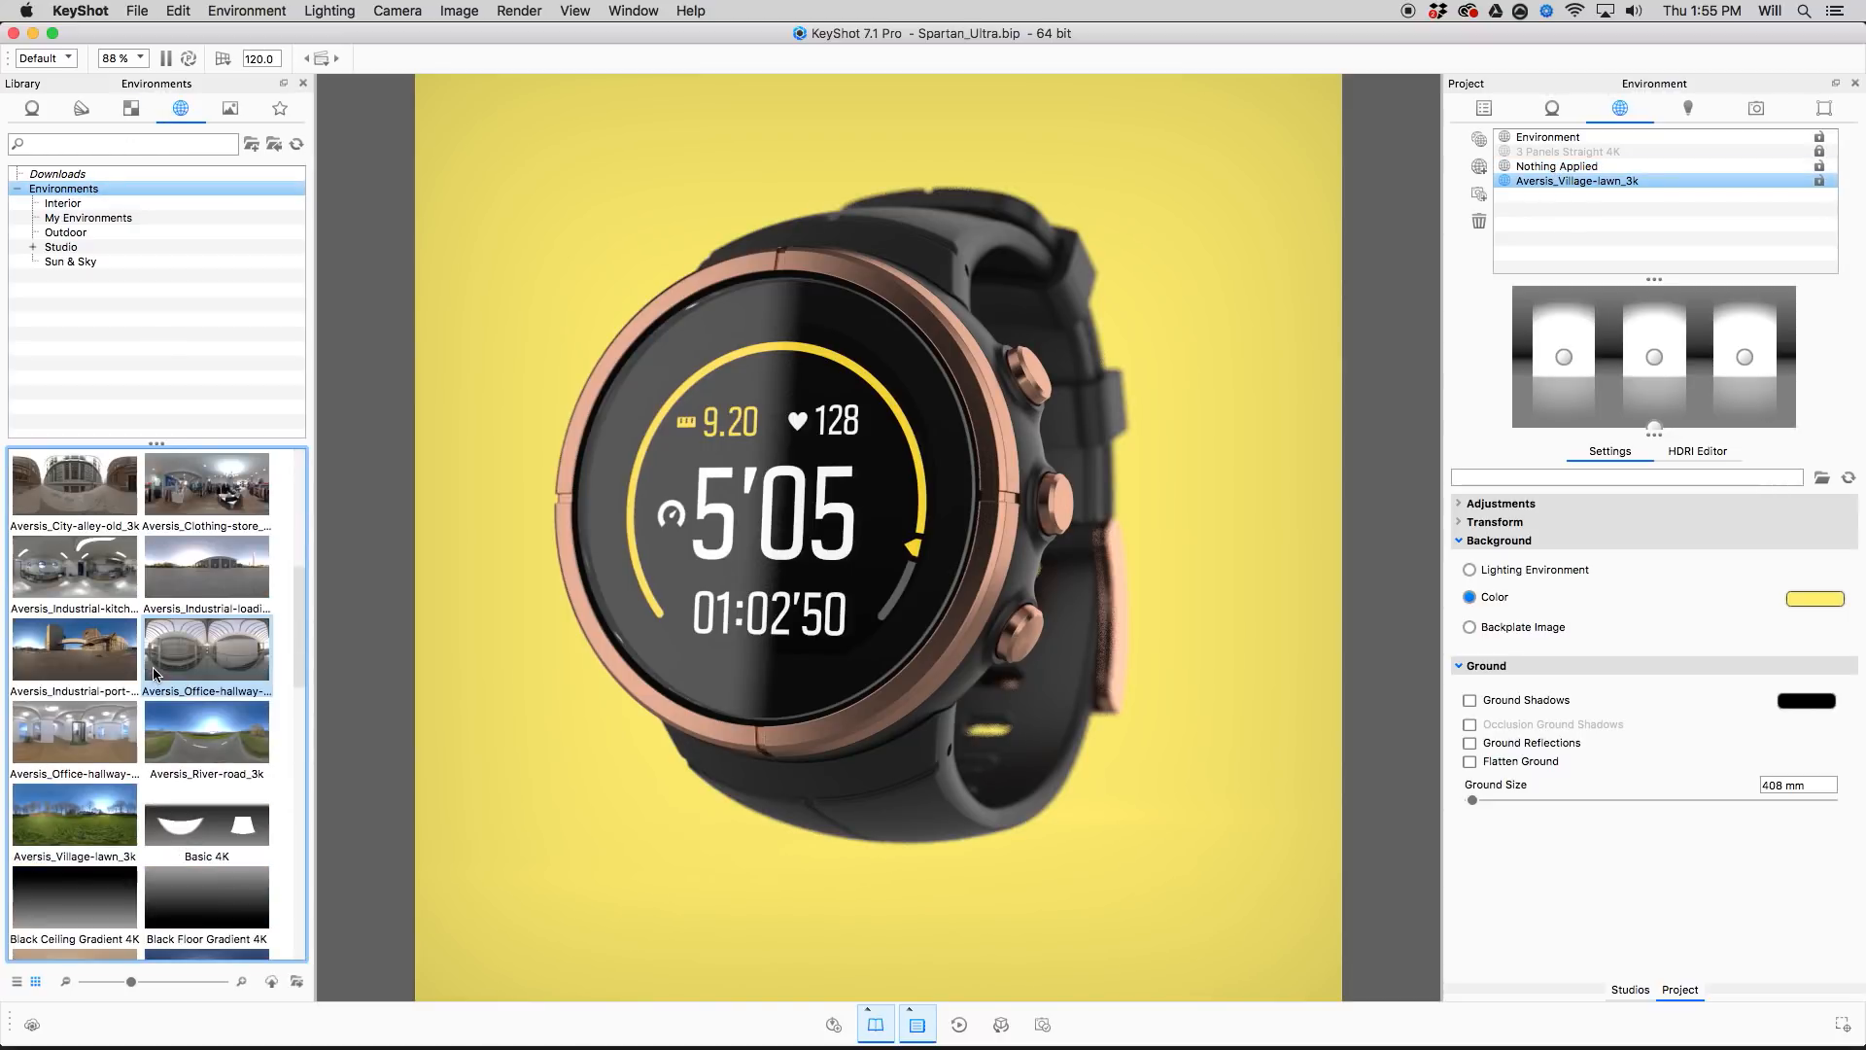
pyautogui.moveTo(104, 819); pyautogui.dragTo(1507, 231)
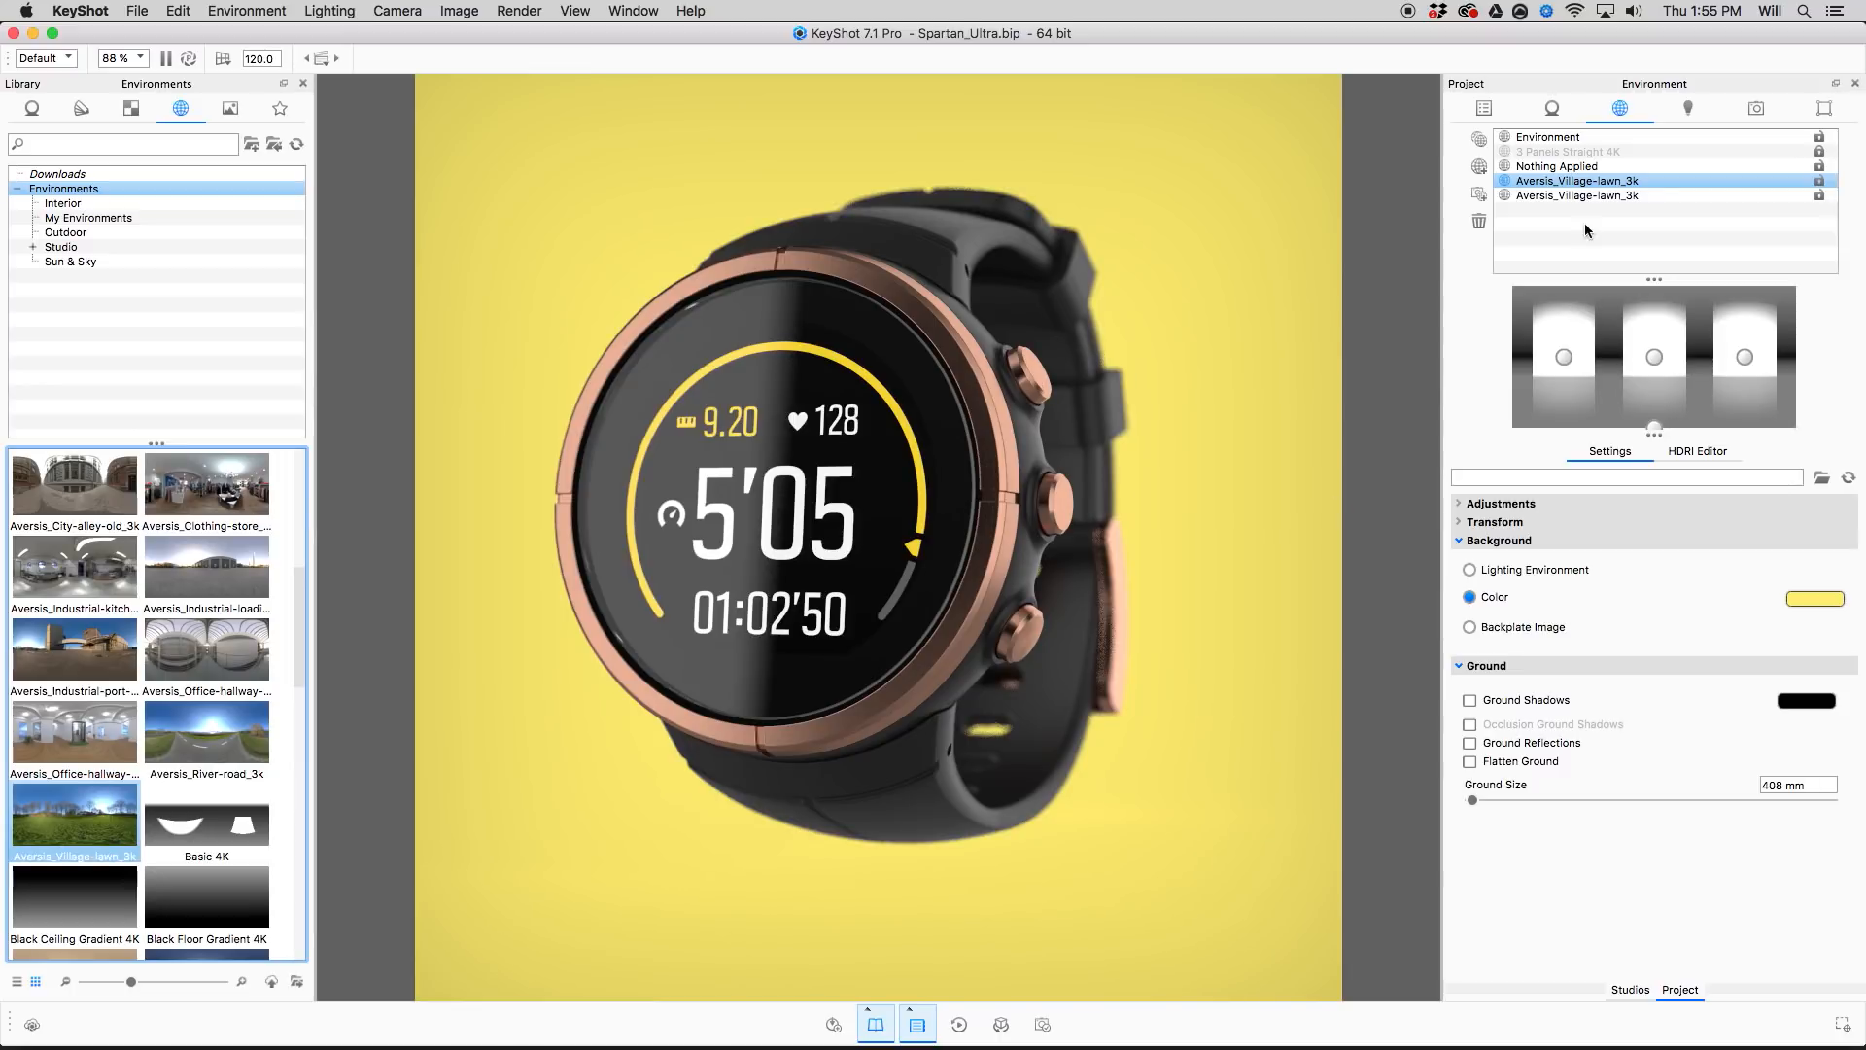
pyautogui.click(1577, 195)
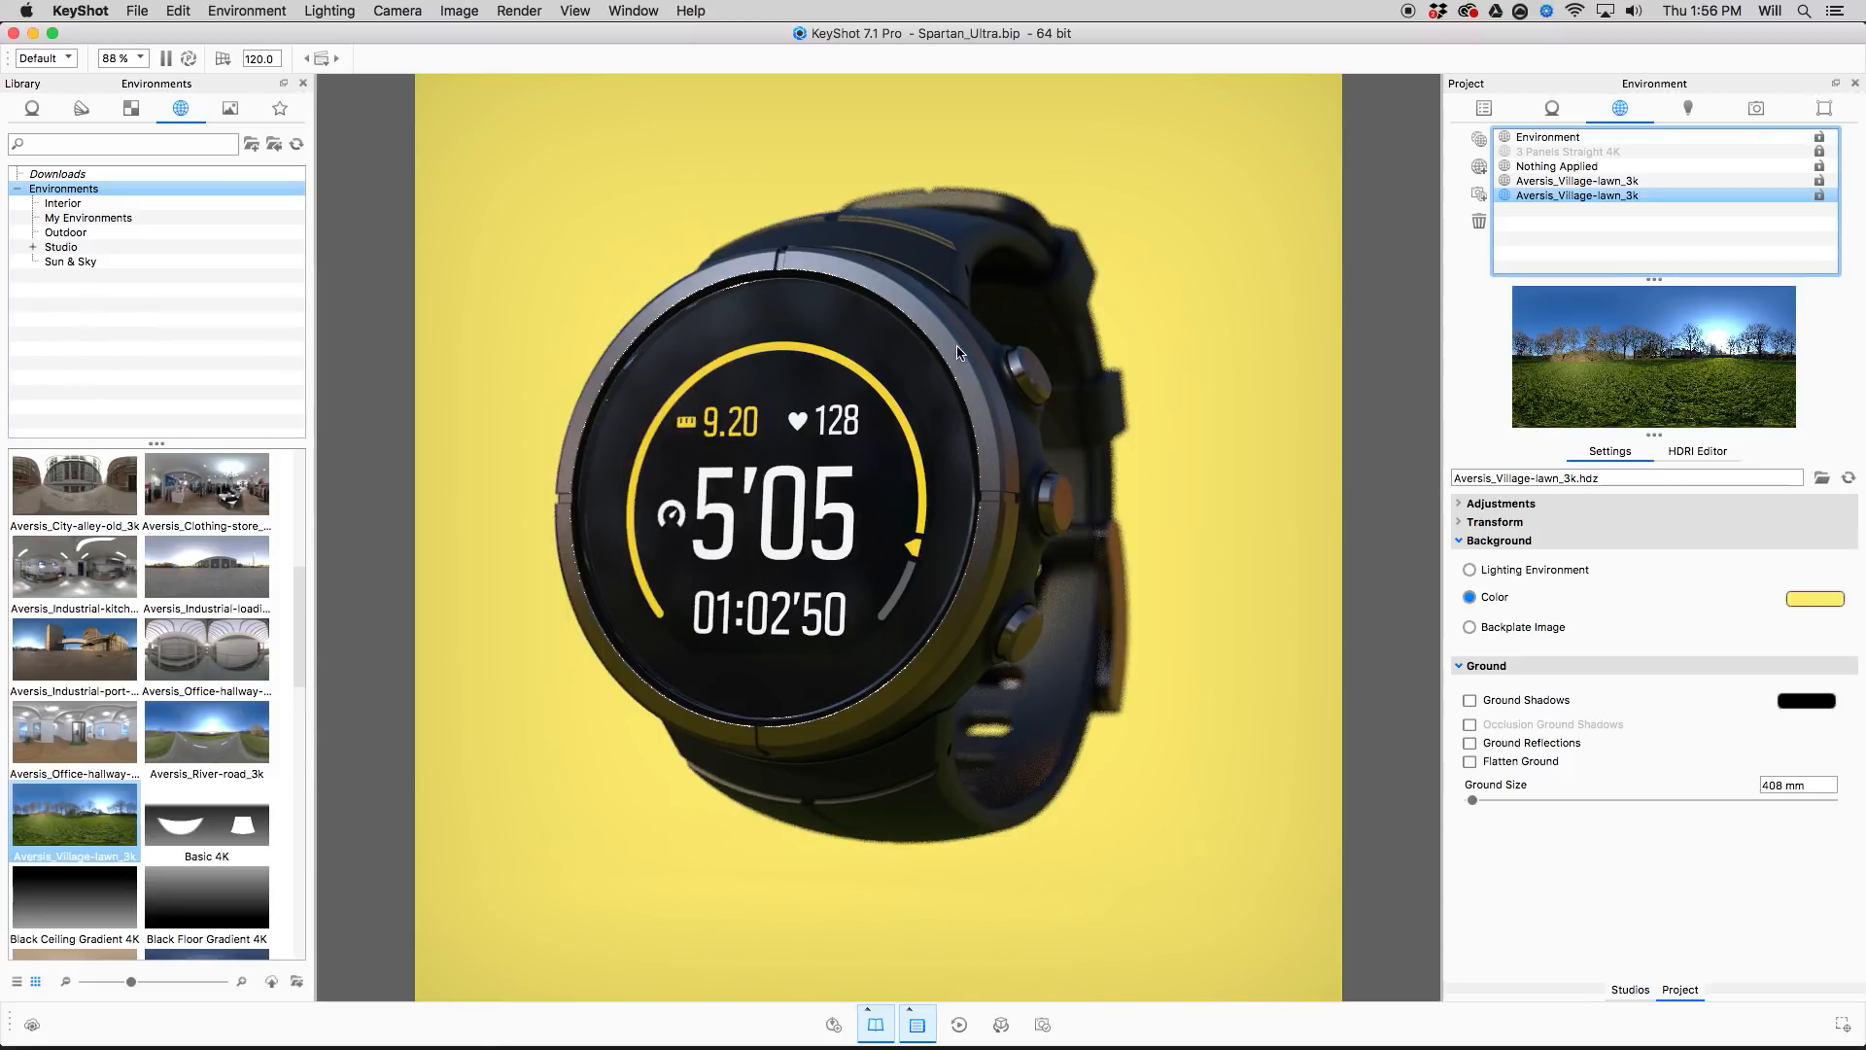
# Show the custom Watch materials in the library and preview their entries.
pyautogui.click(32, 108)
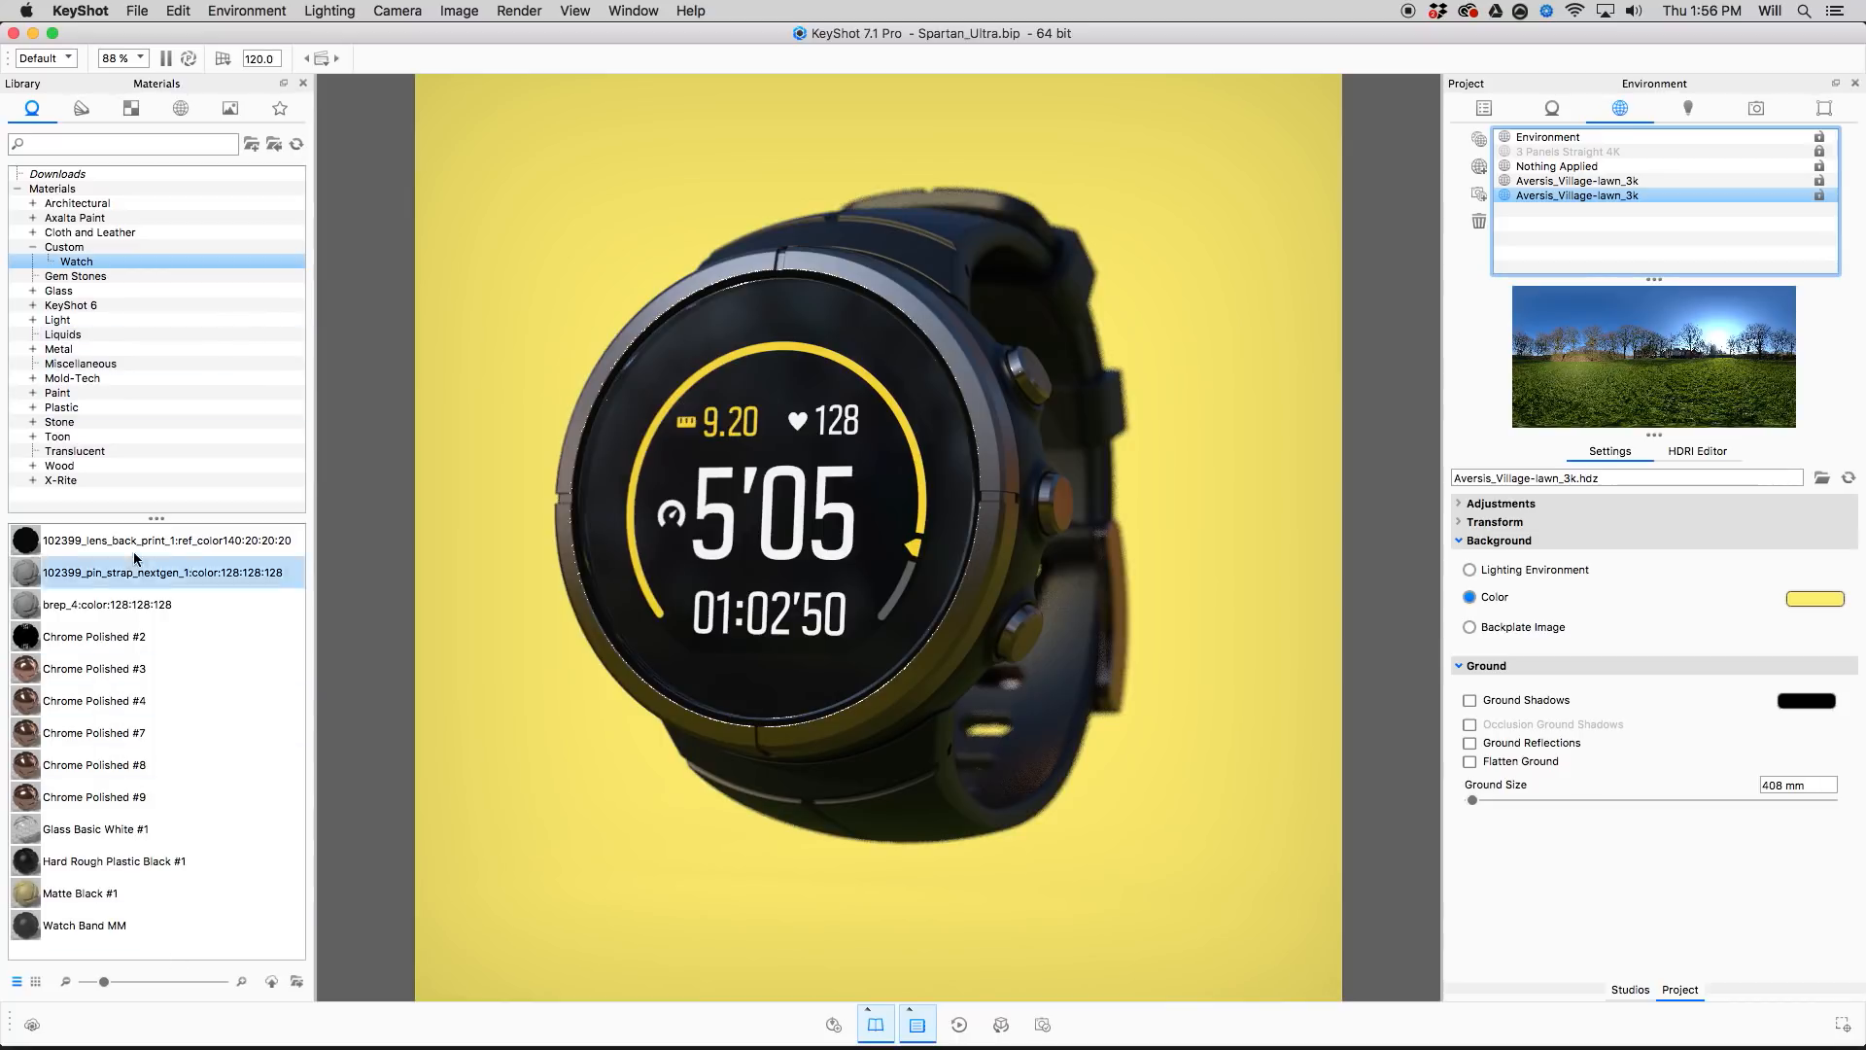
pyautogui.moveTo(135, 553)
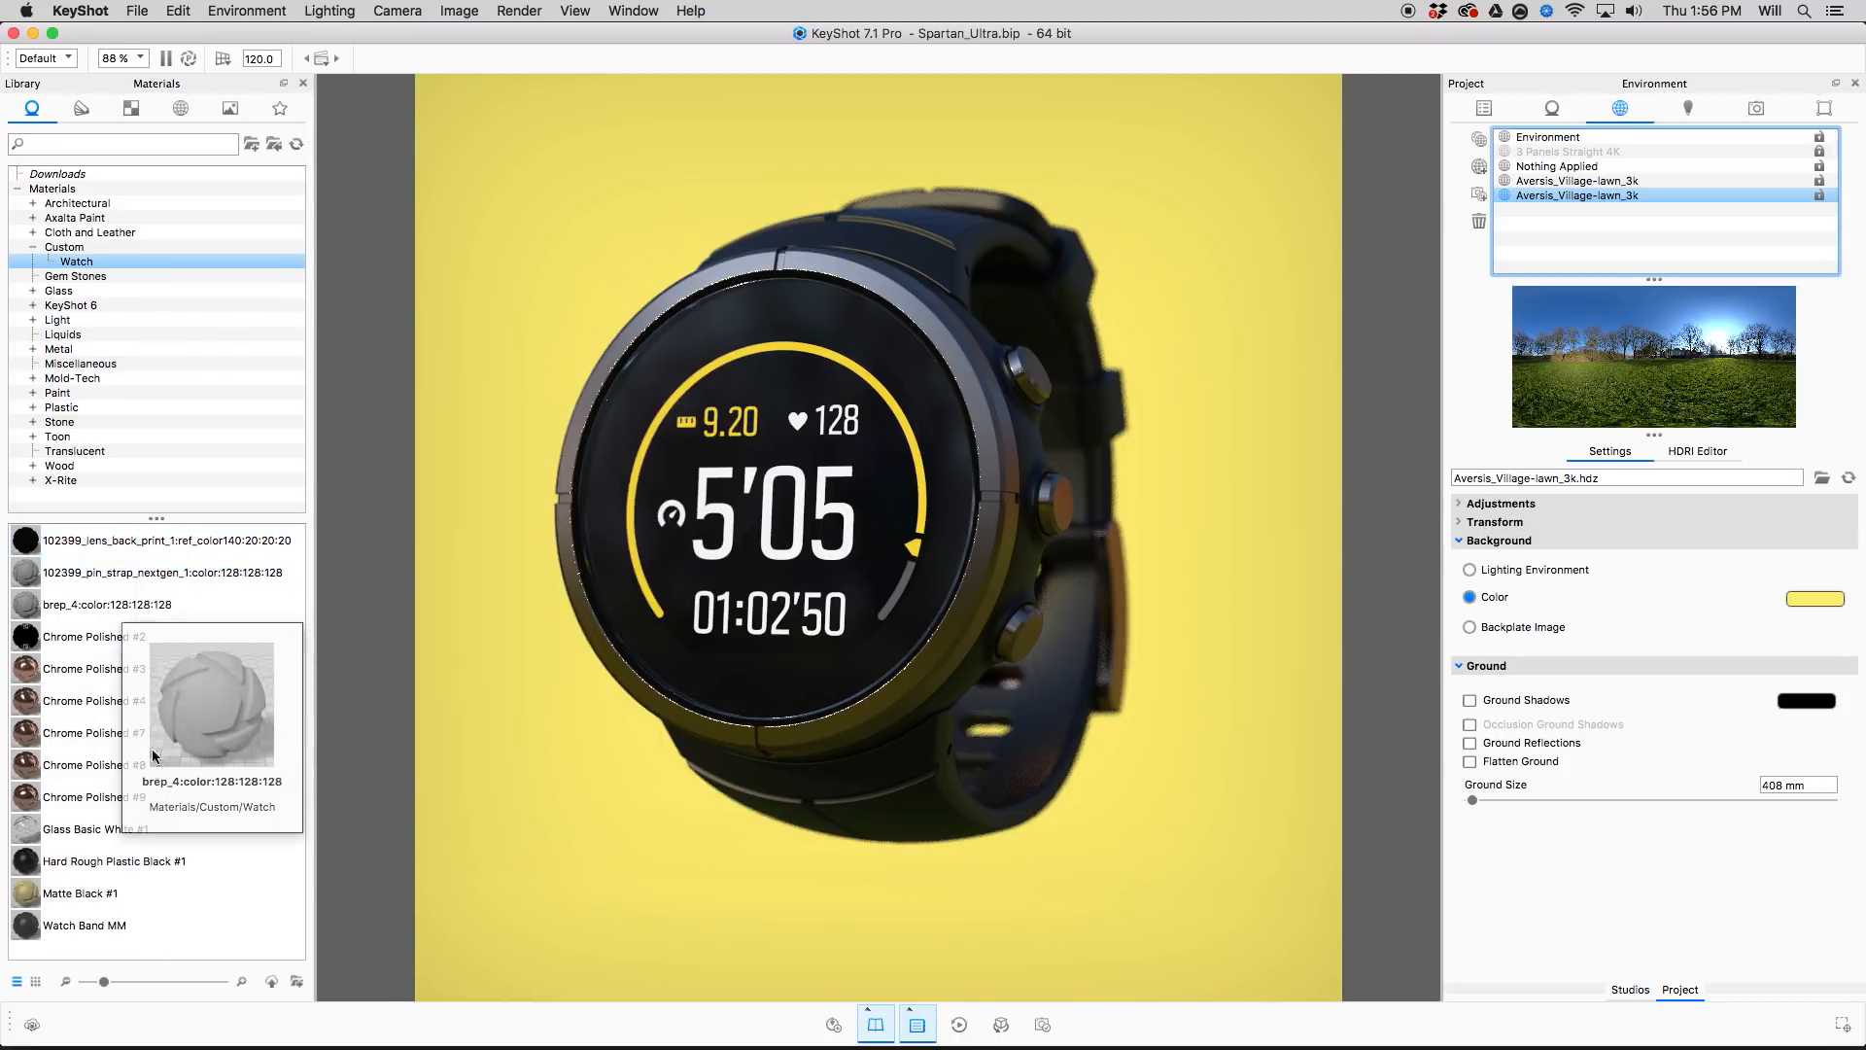
pyautogui.moveTo(162, 653)
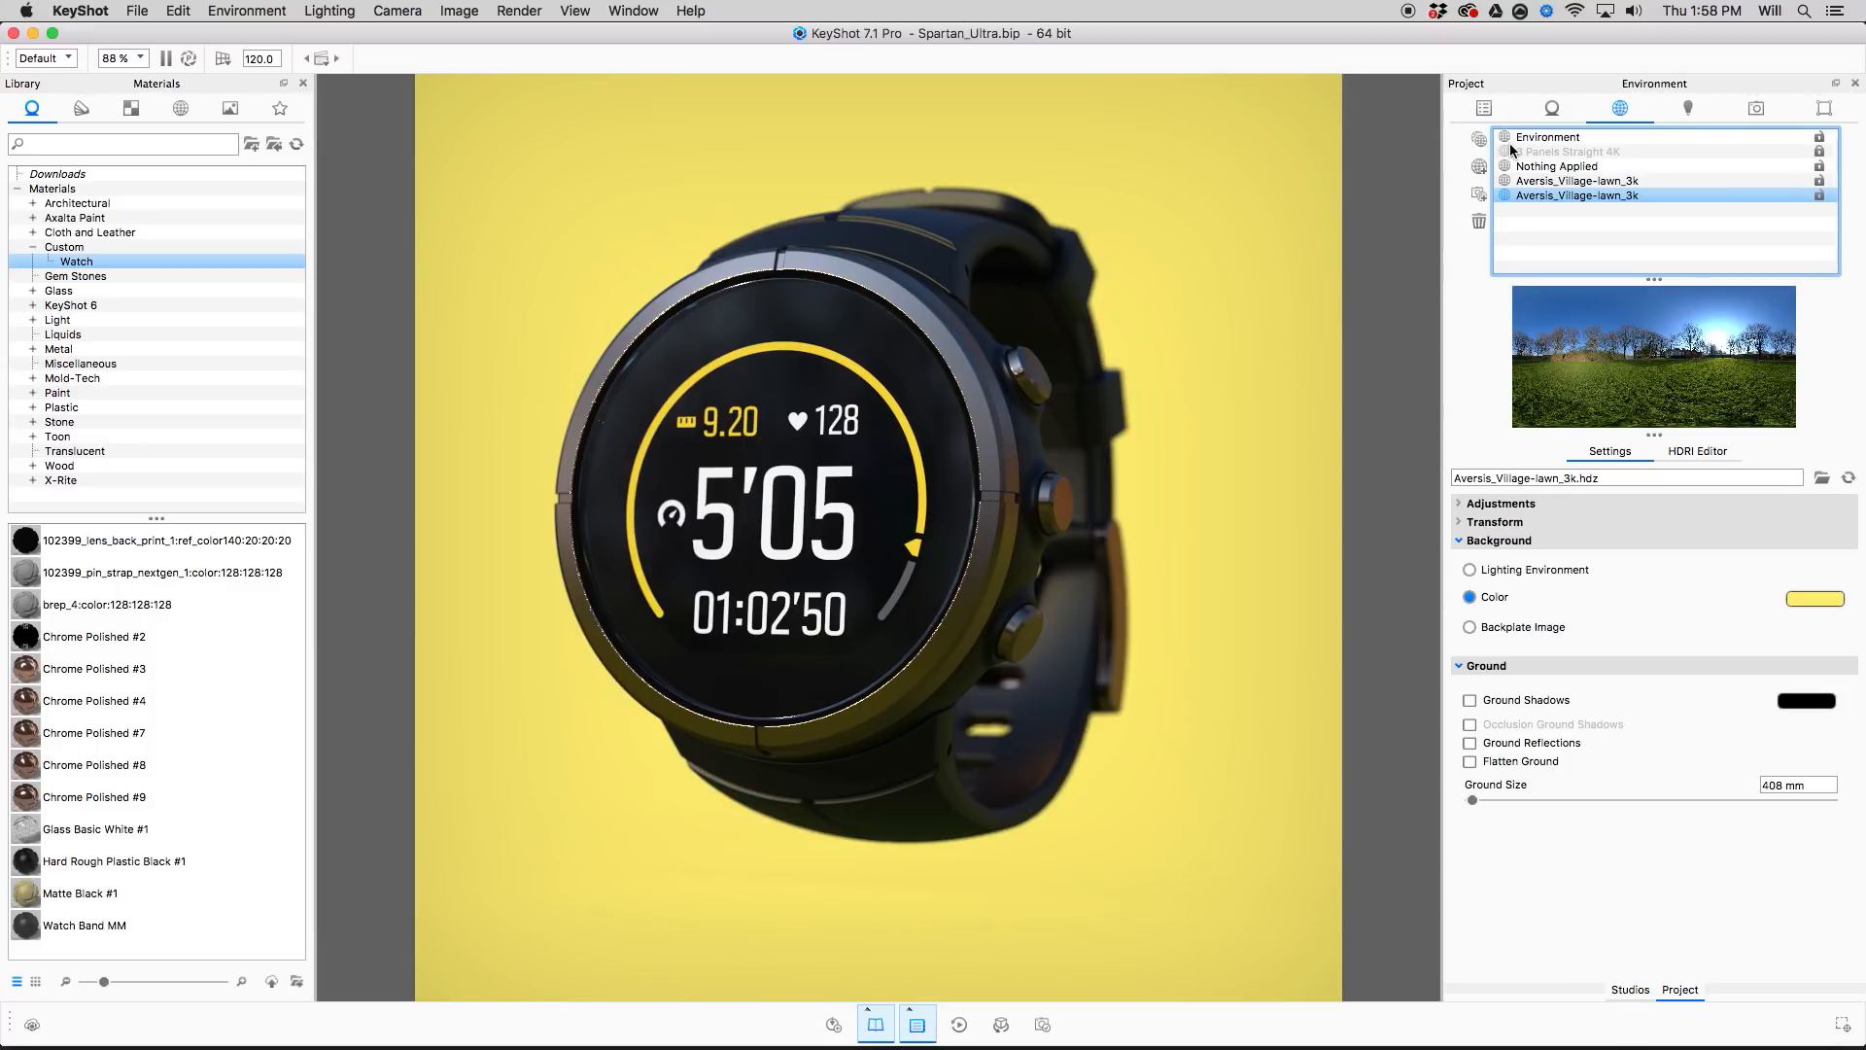
# Enlarge the environment preview and widen the model sets list beside the scene tree.
pyautogui.moveTo(1653, 279); pyautogui.dragTo(1647, 237)
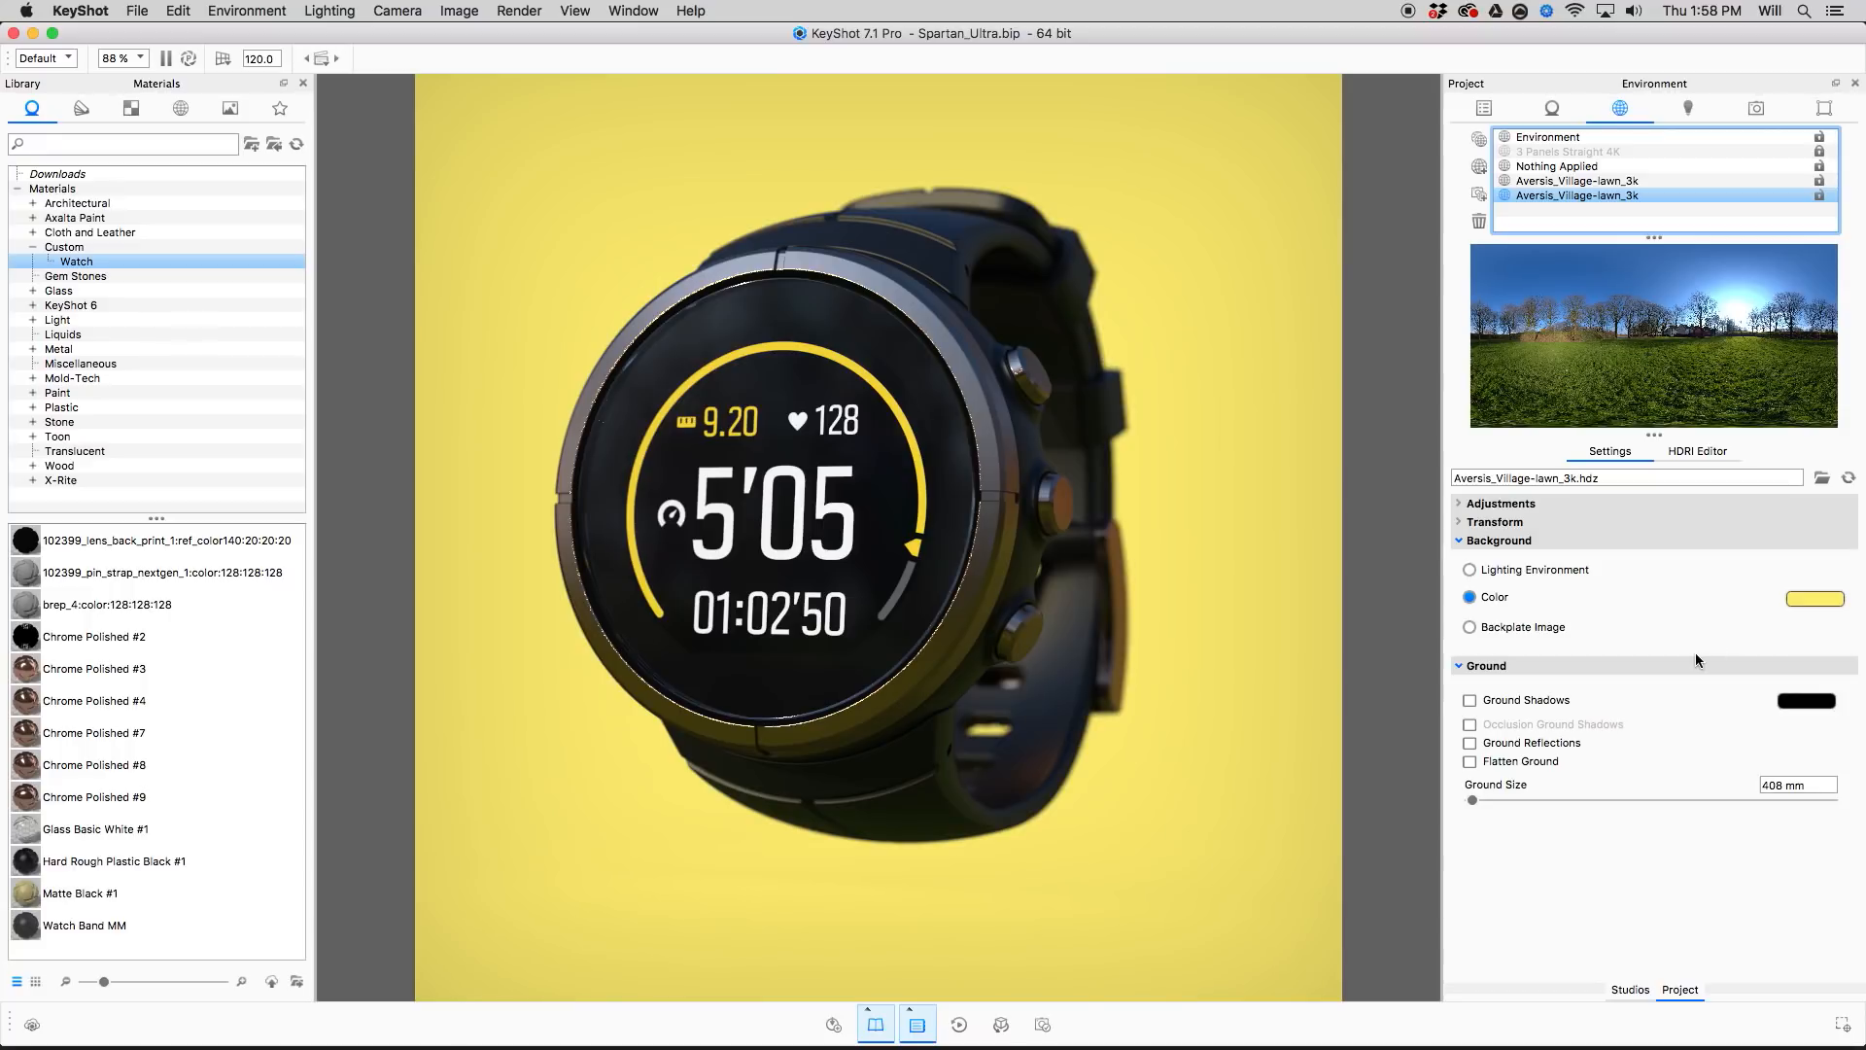
pyautogui.click(1491, 114)
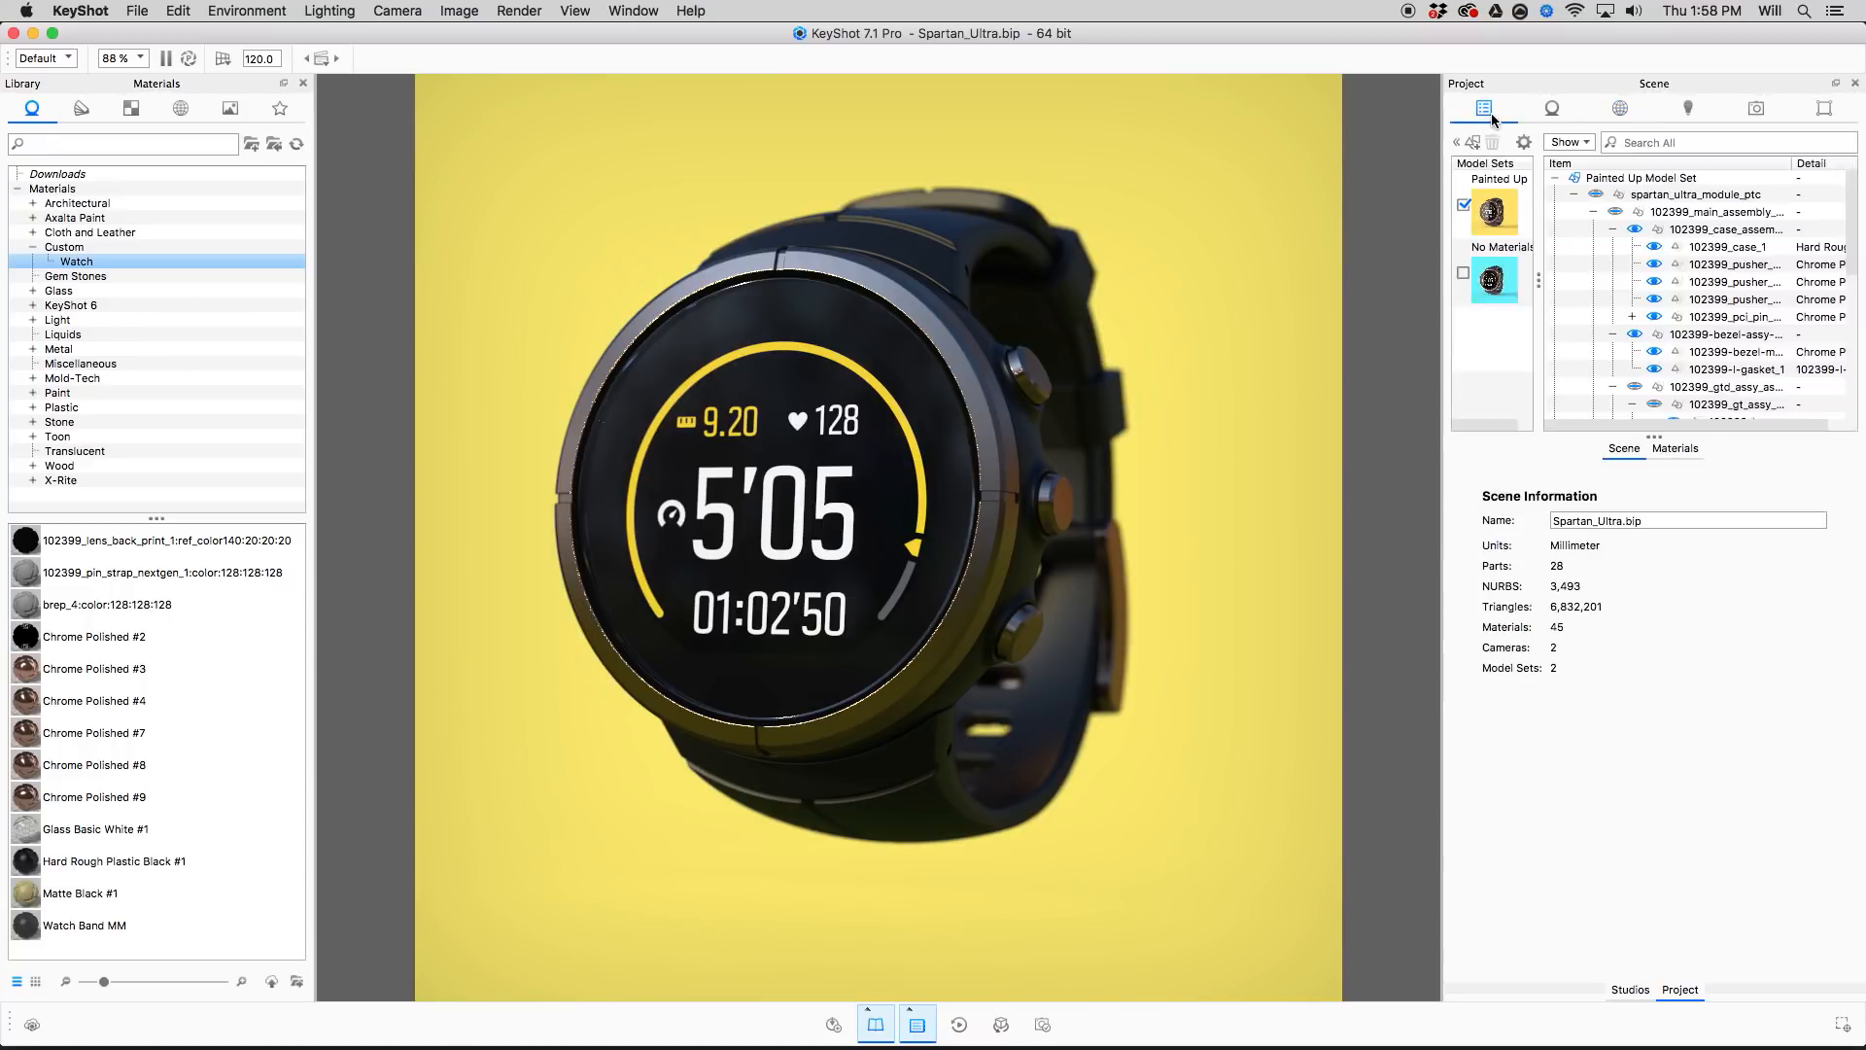
pyautogui.moveTo(1542, 286); pyautogui.dragTo(1558, 287)
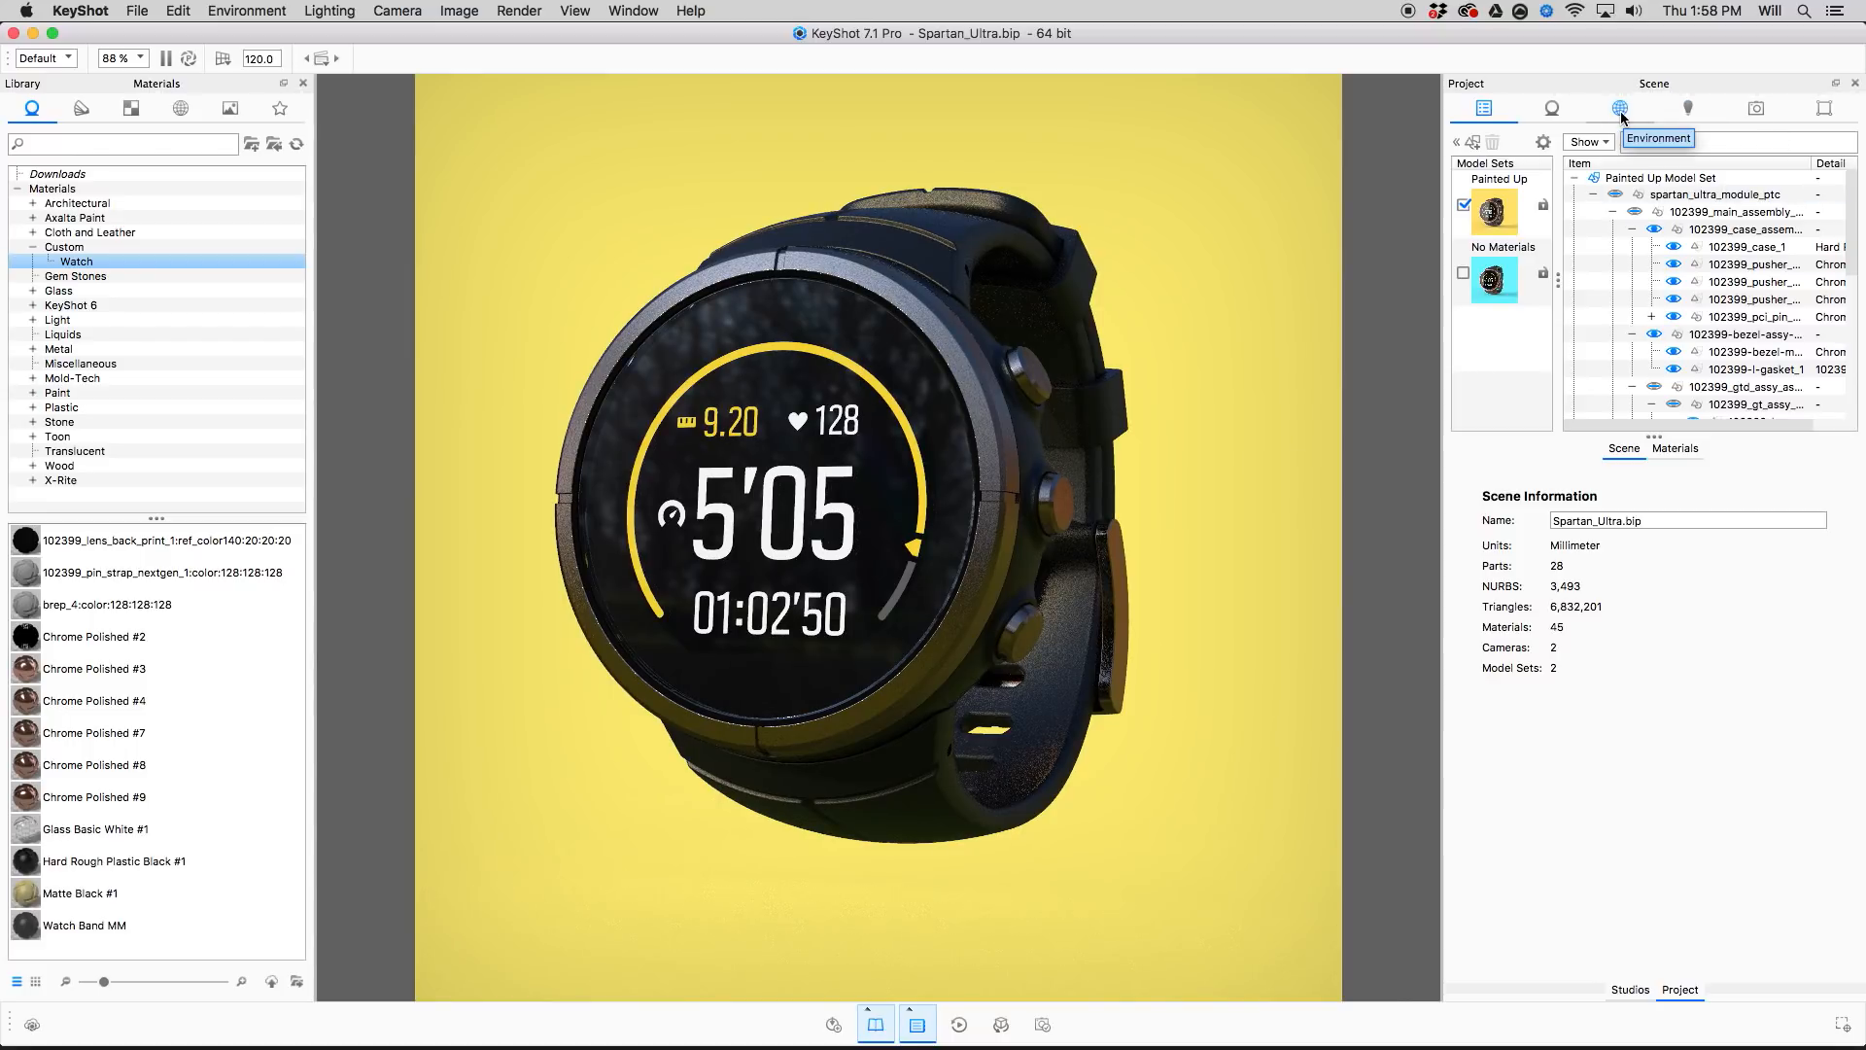
# Apply the Aversis_Industrial-loading-bay_3k environment to the watch scene and rotate it to change the reflections on the lens.
pyautogui.click(179, 112)
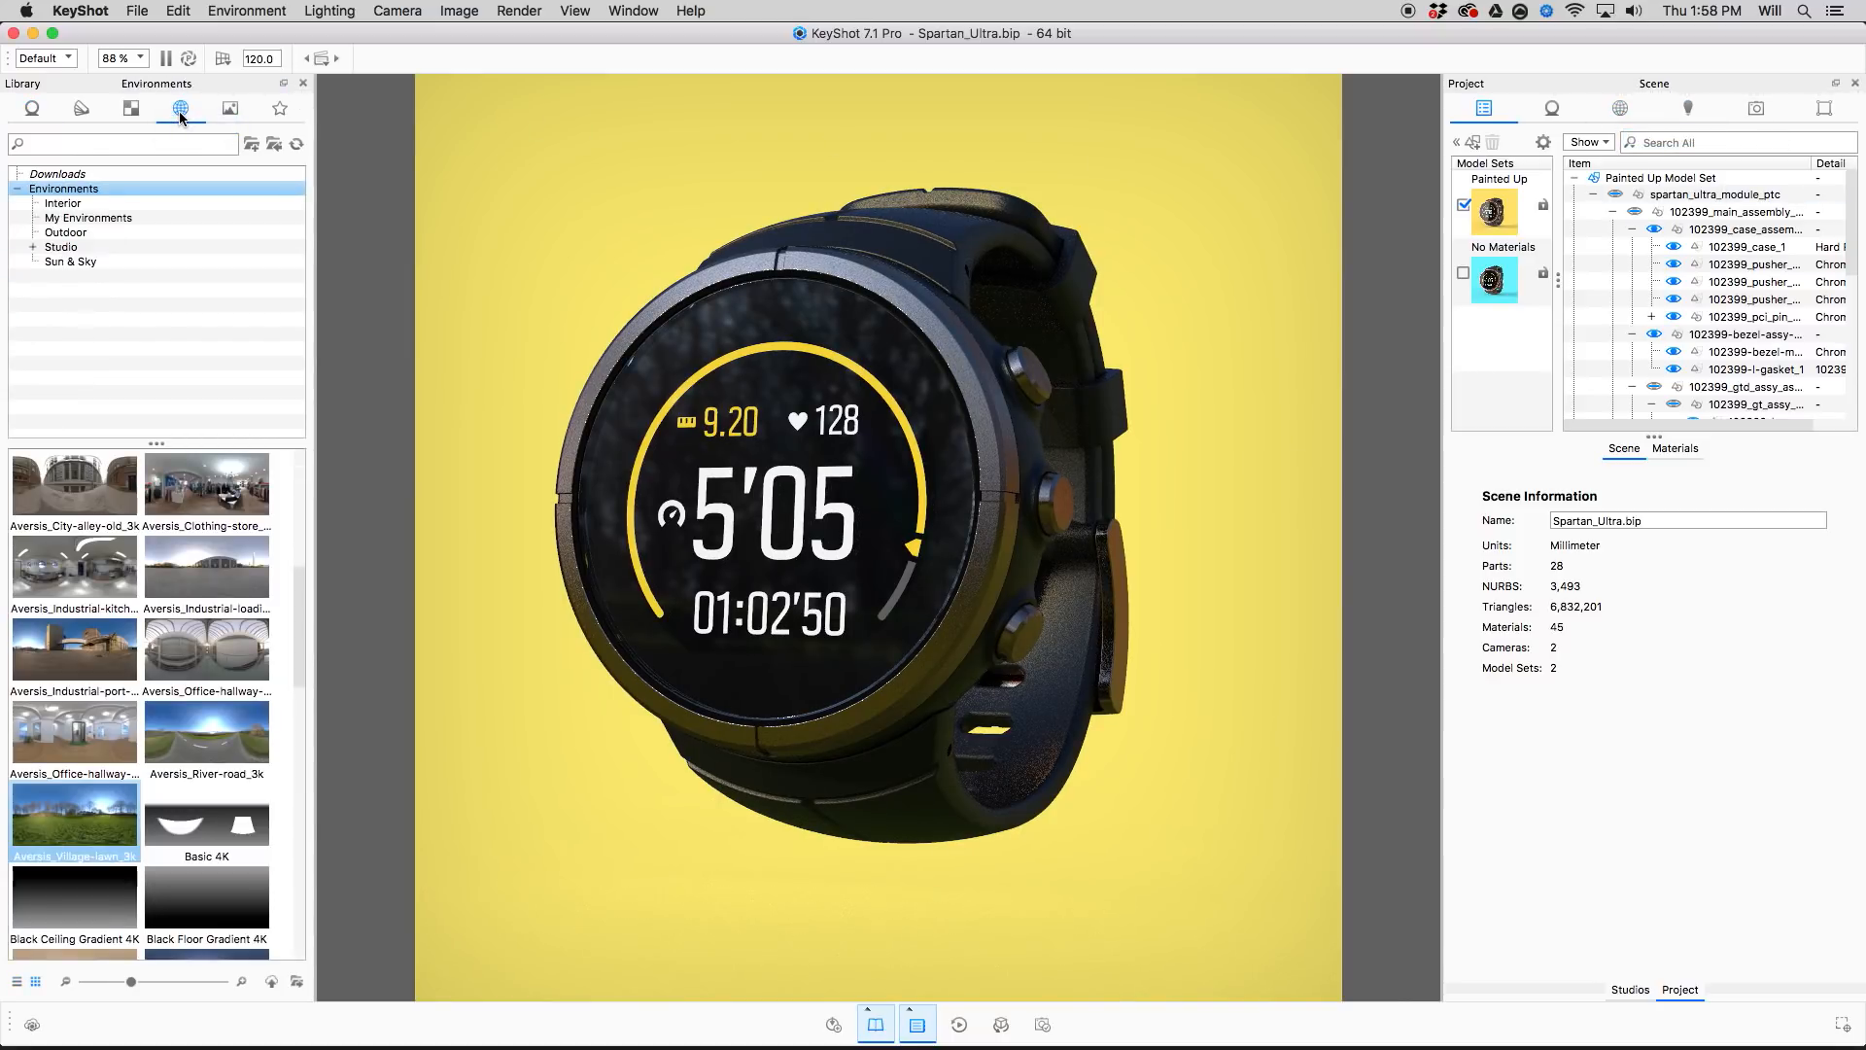
pyautogui.moveTo(169, 575)
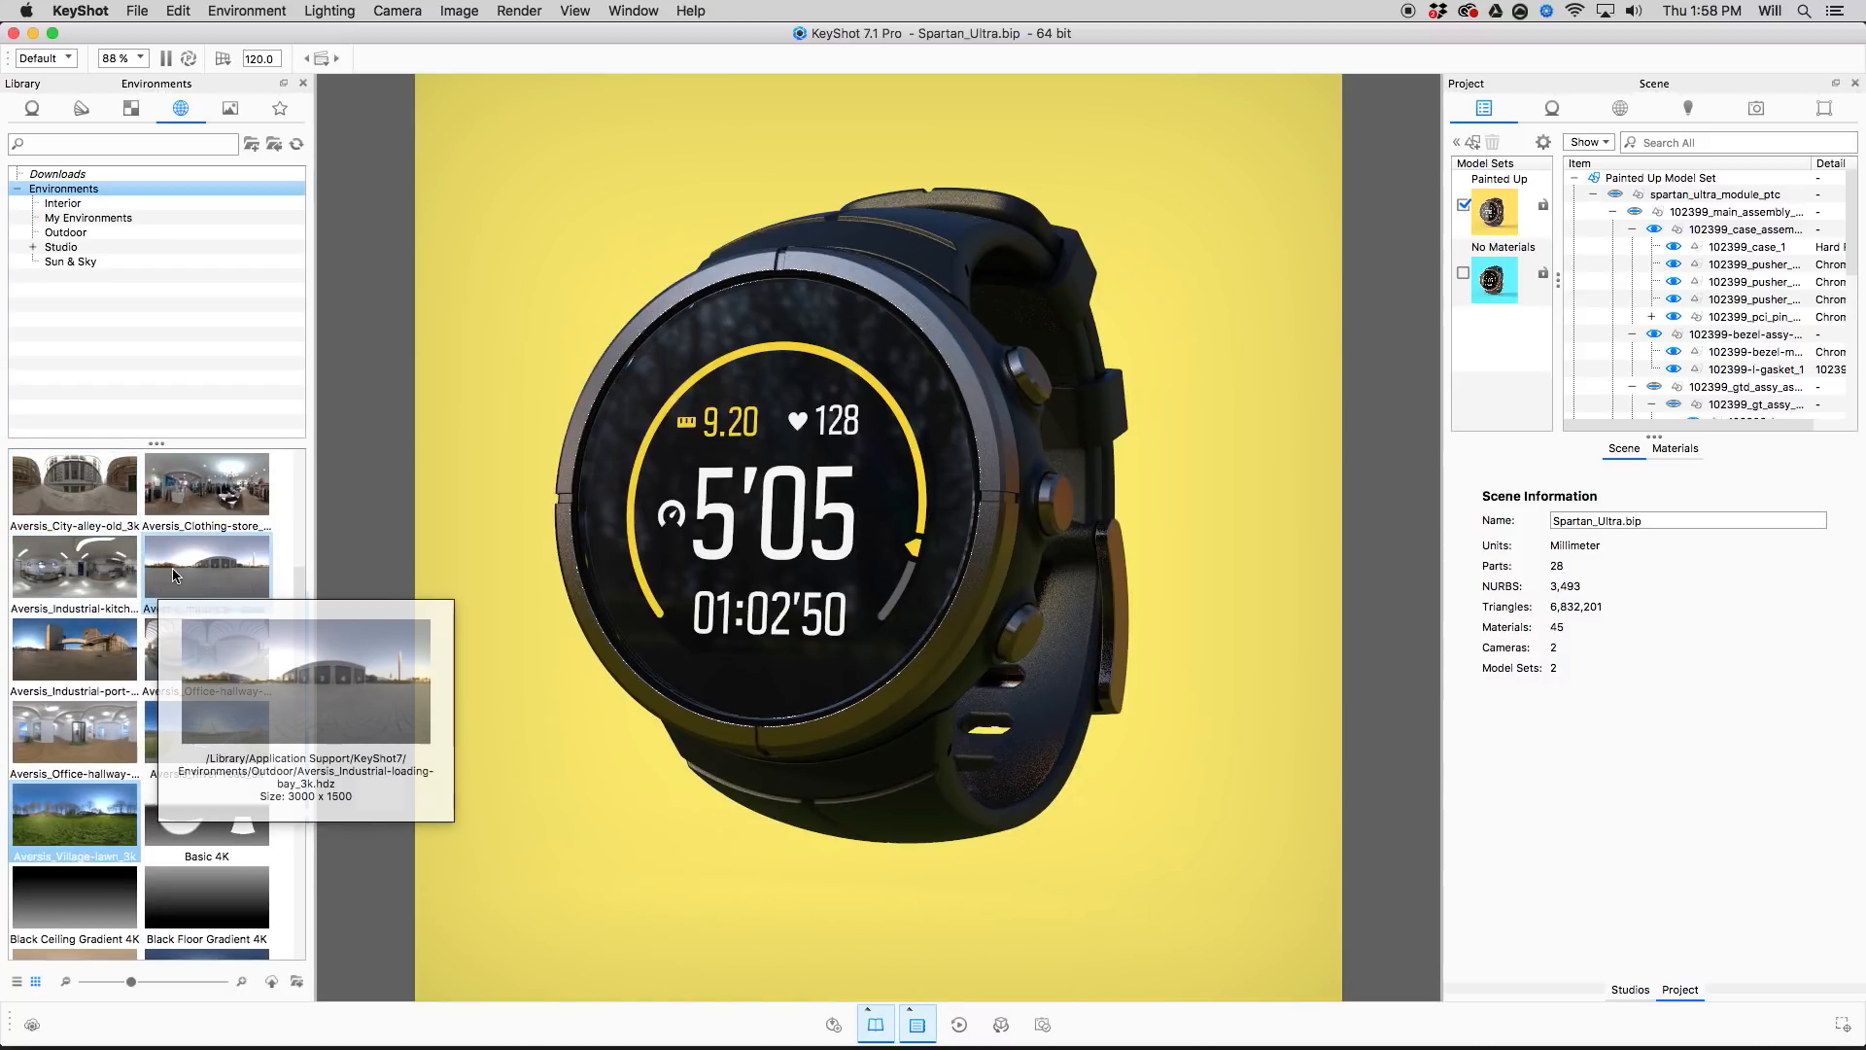
pyautogui.moveTo(173, 575); pyautogui.dragTo(426, 609)
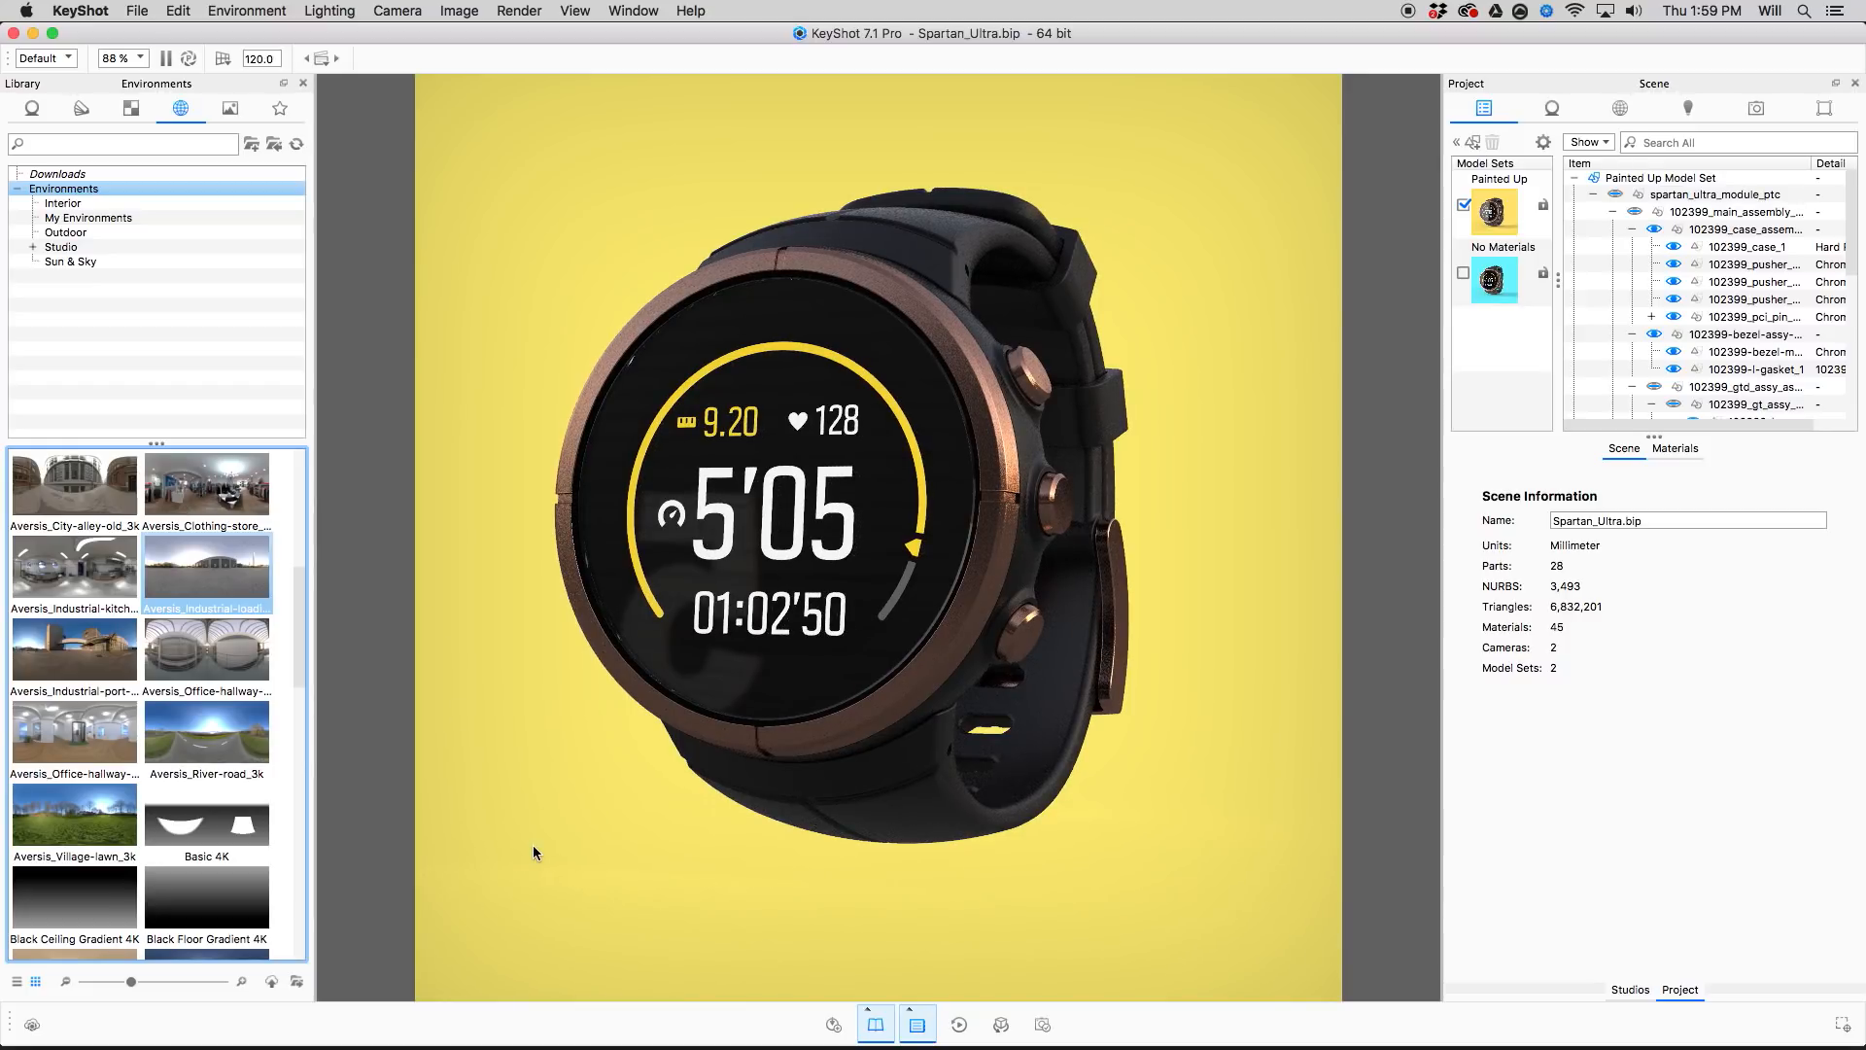
pyautogui.keyDown('super'); pyautogui.moveTo(532, 846); pyautogui.dragTo(719, 872); pyautogui.keyUp('super')
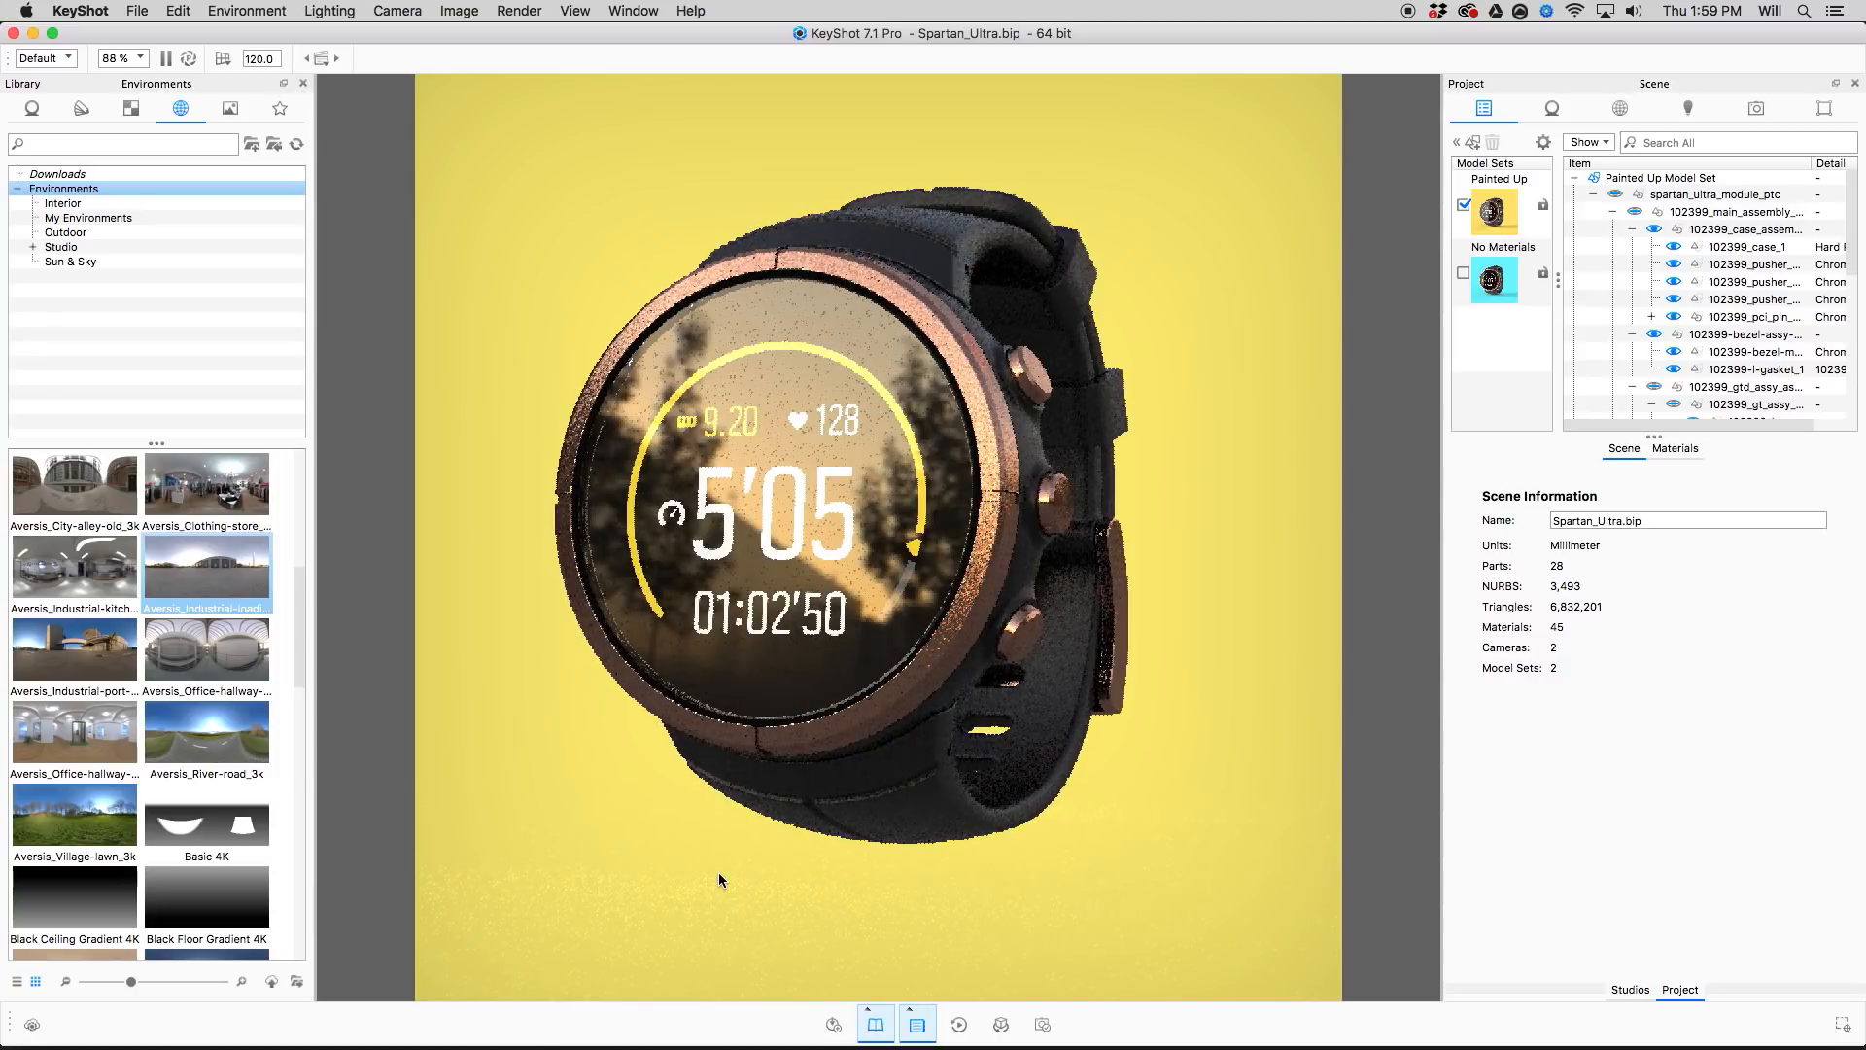
# Select all parts sharing the watch band's material and isolate the materials to that selection.
pyautogui.click(941, 247)
pyautogui.rightClick(940, 247)
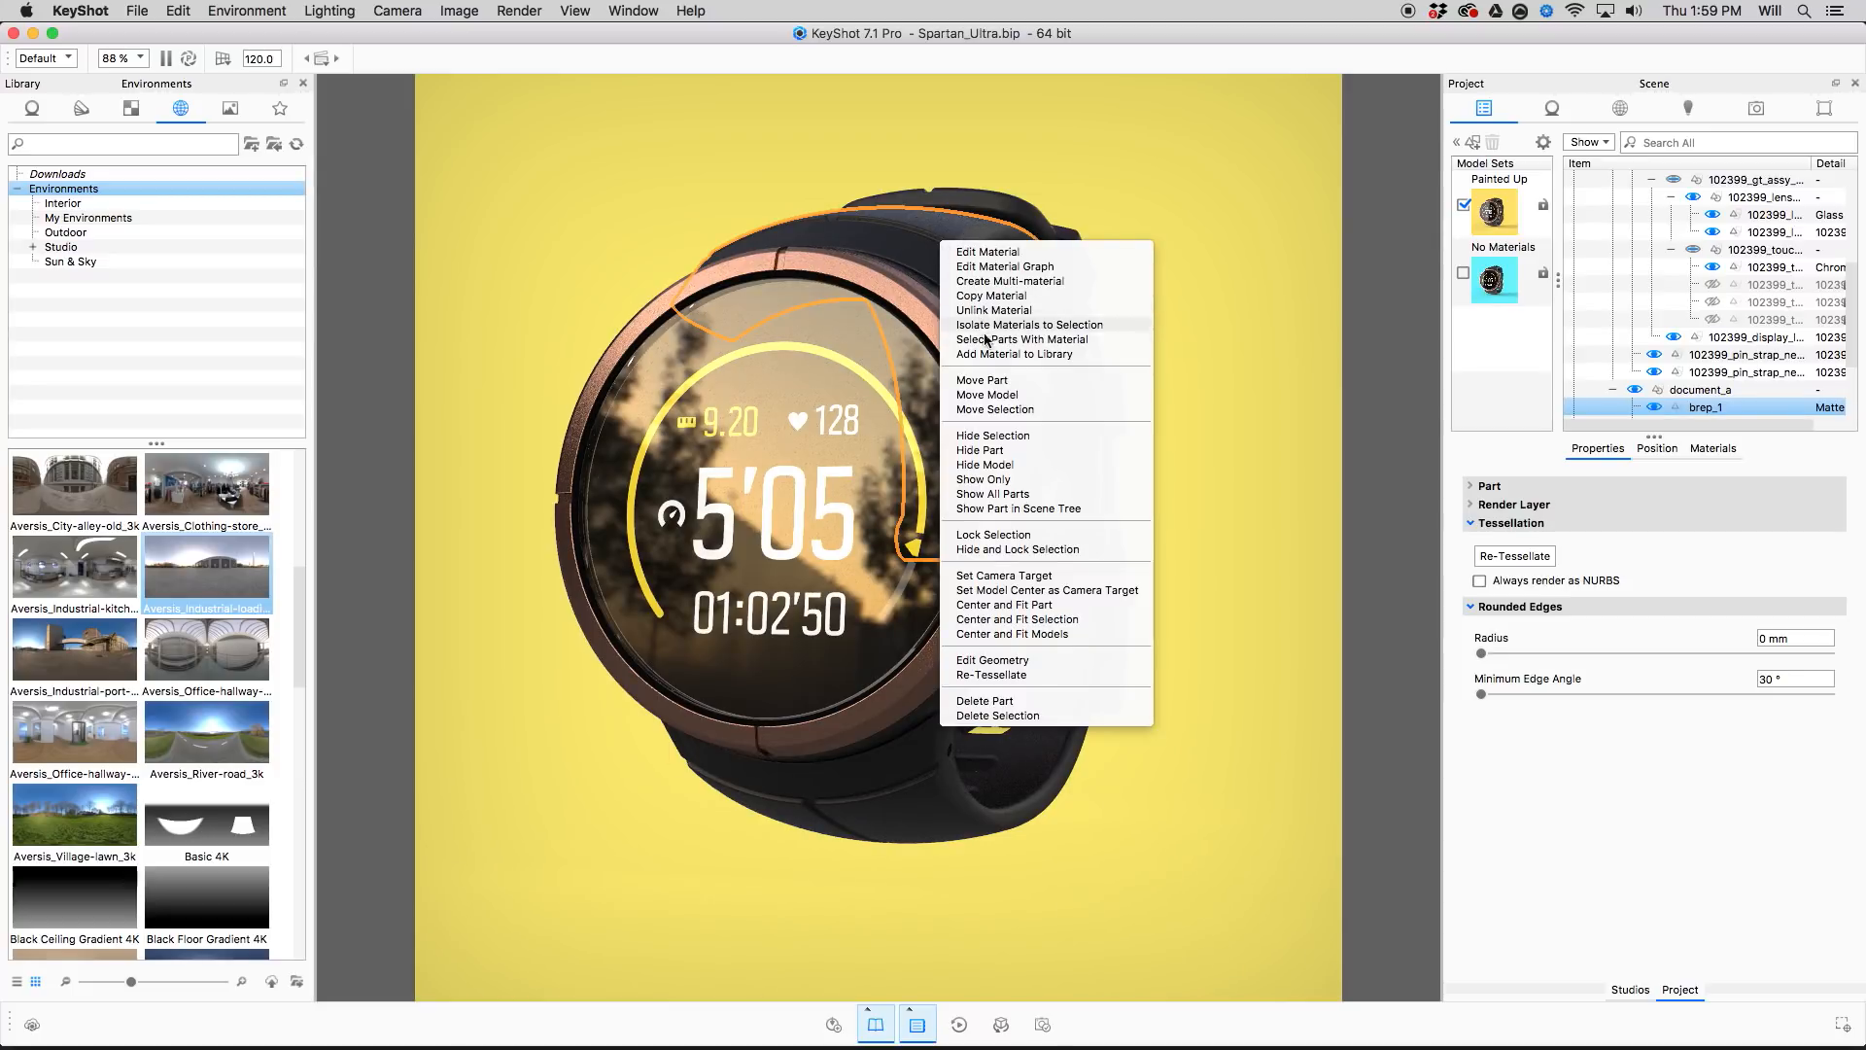
pyautogui.click(987, 340)
pyautogui.rightClick(953, 220)
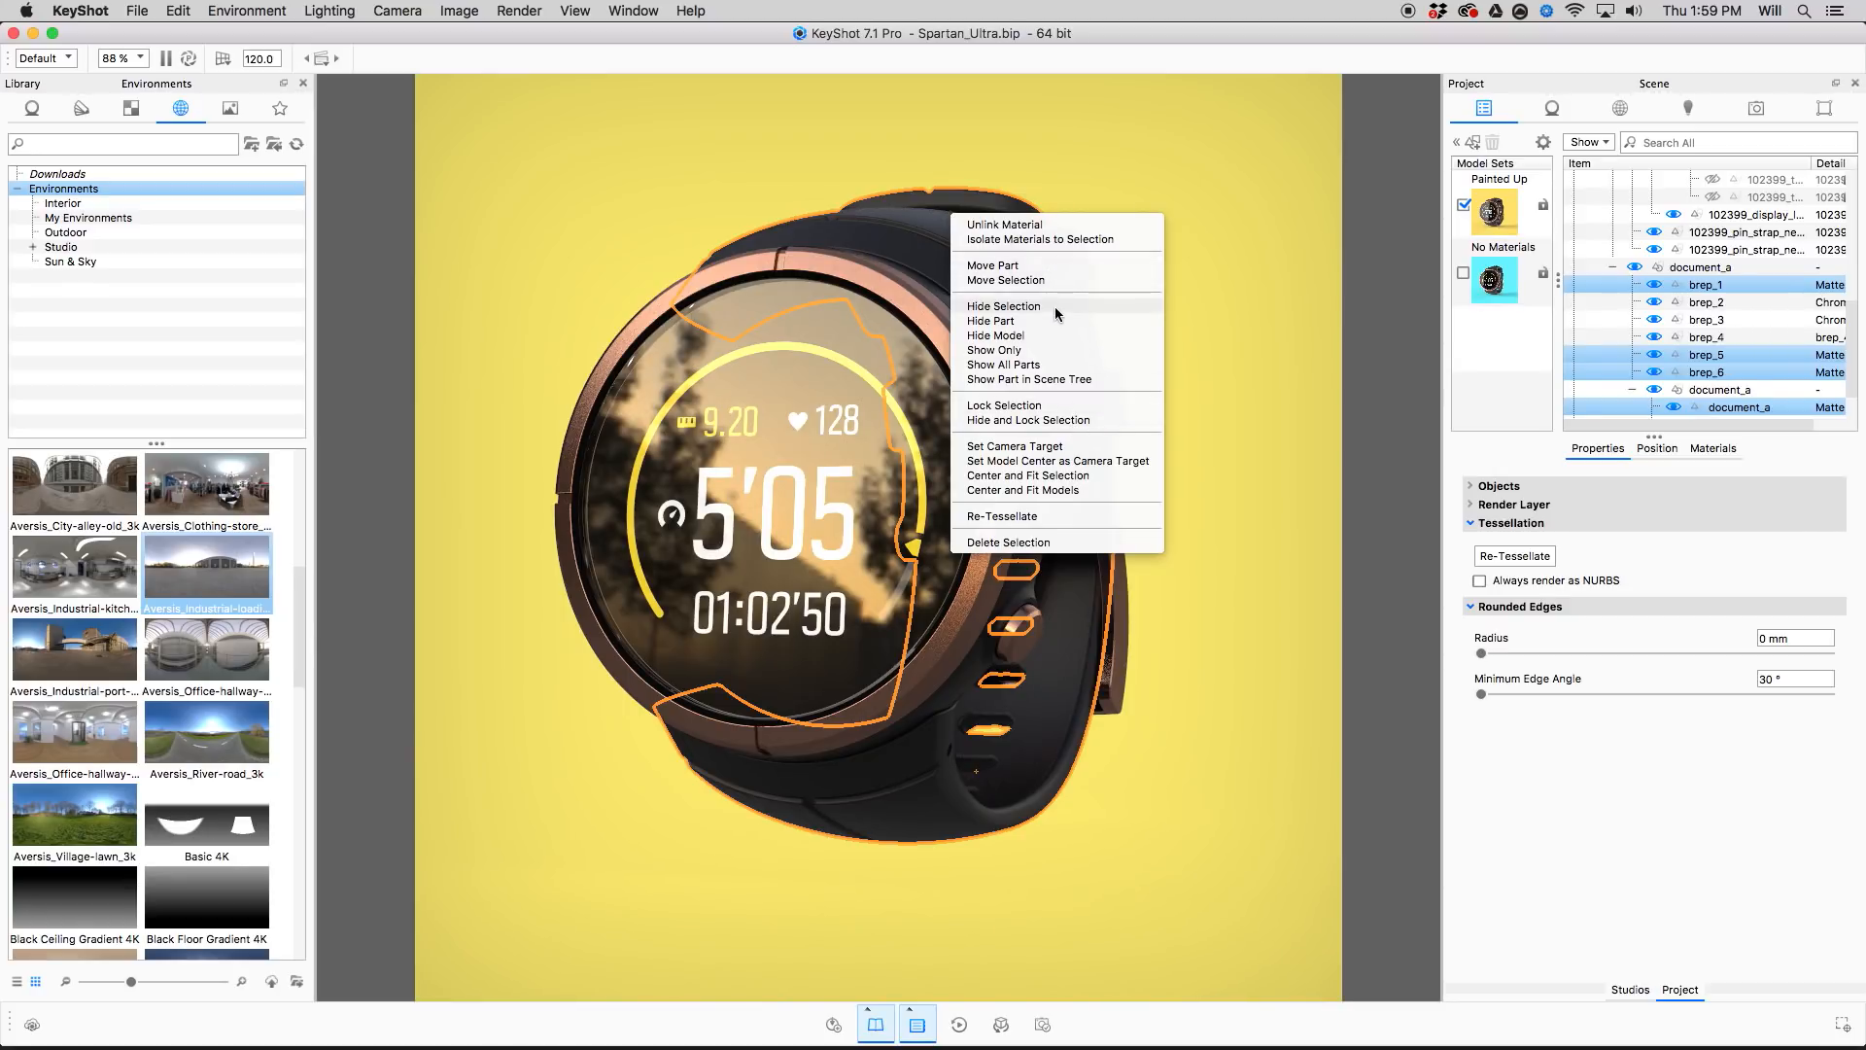
pyautogui.click(1093, 239)
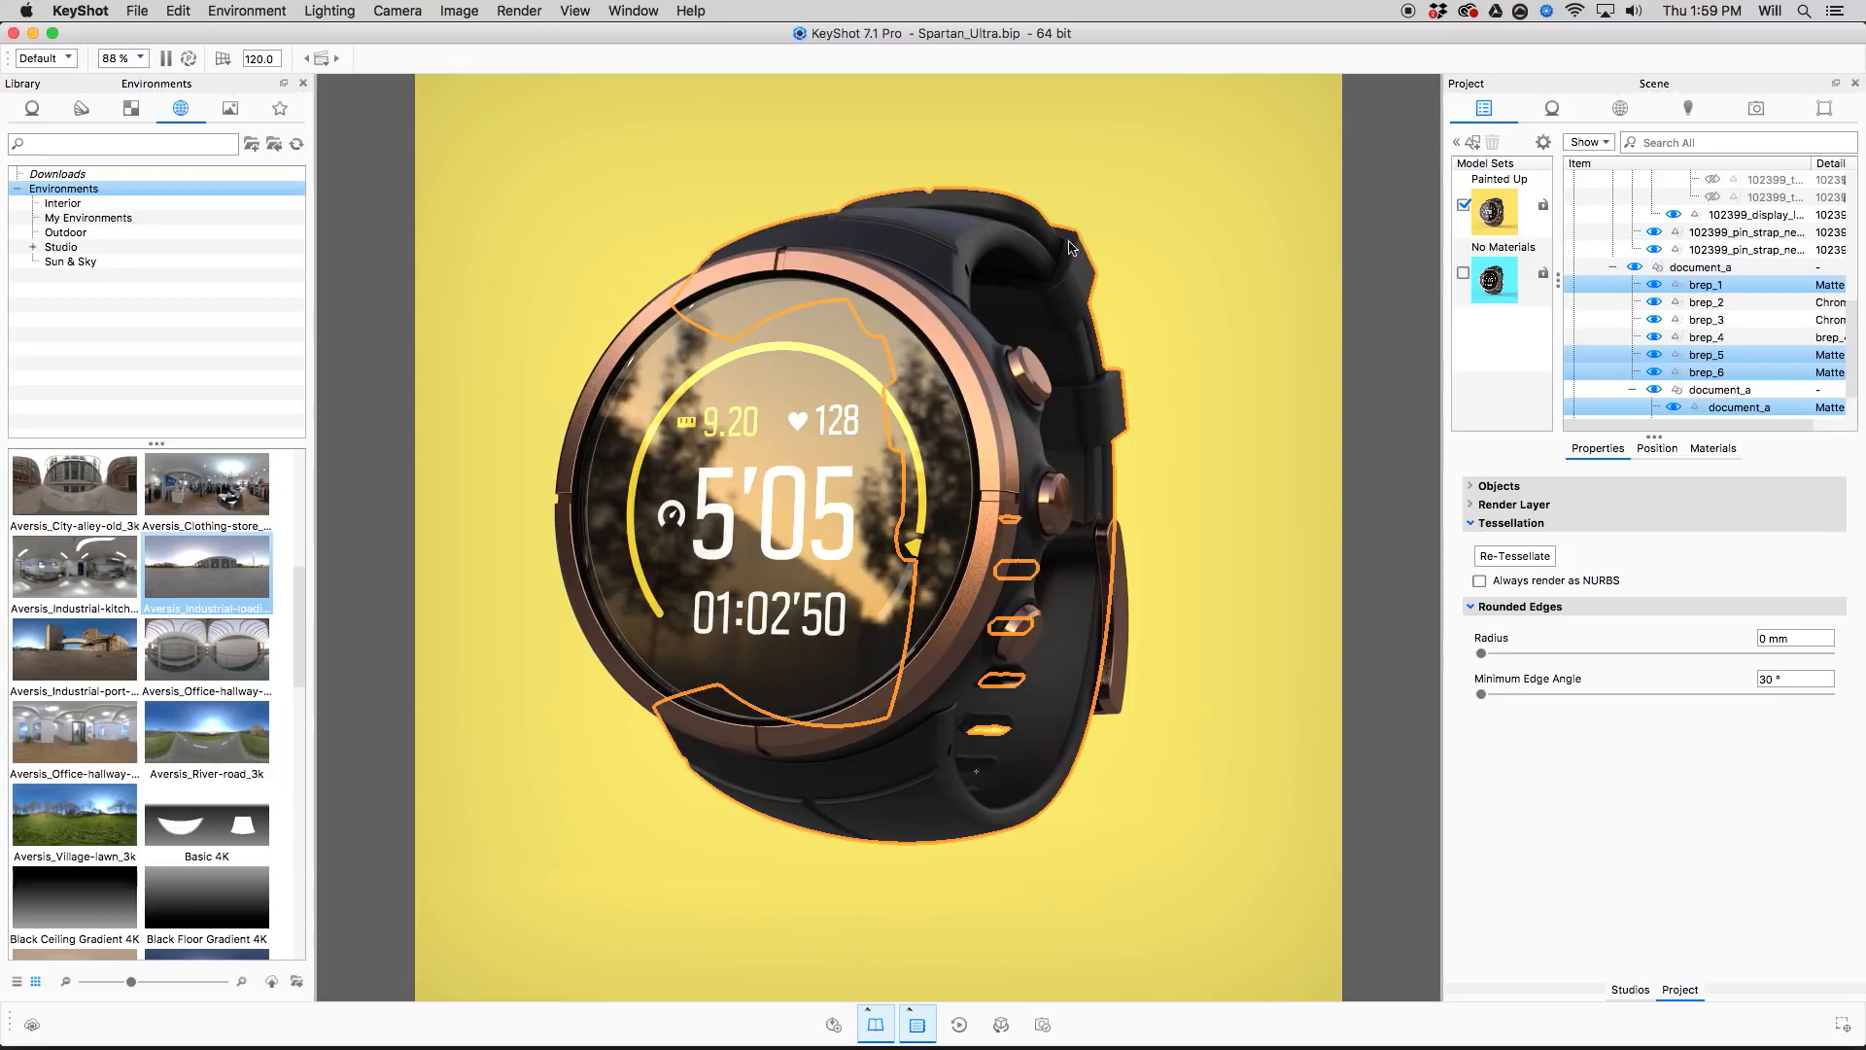
# Set the Matte Black band material's diffuse color to green (hue 123°, saturation 31%, value 76%), and return to the scene tree with nothing selected.
pyautogui.doubleClick(1035, 256)
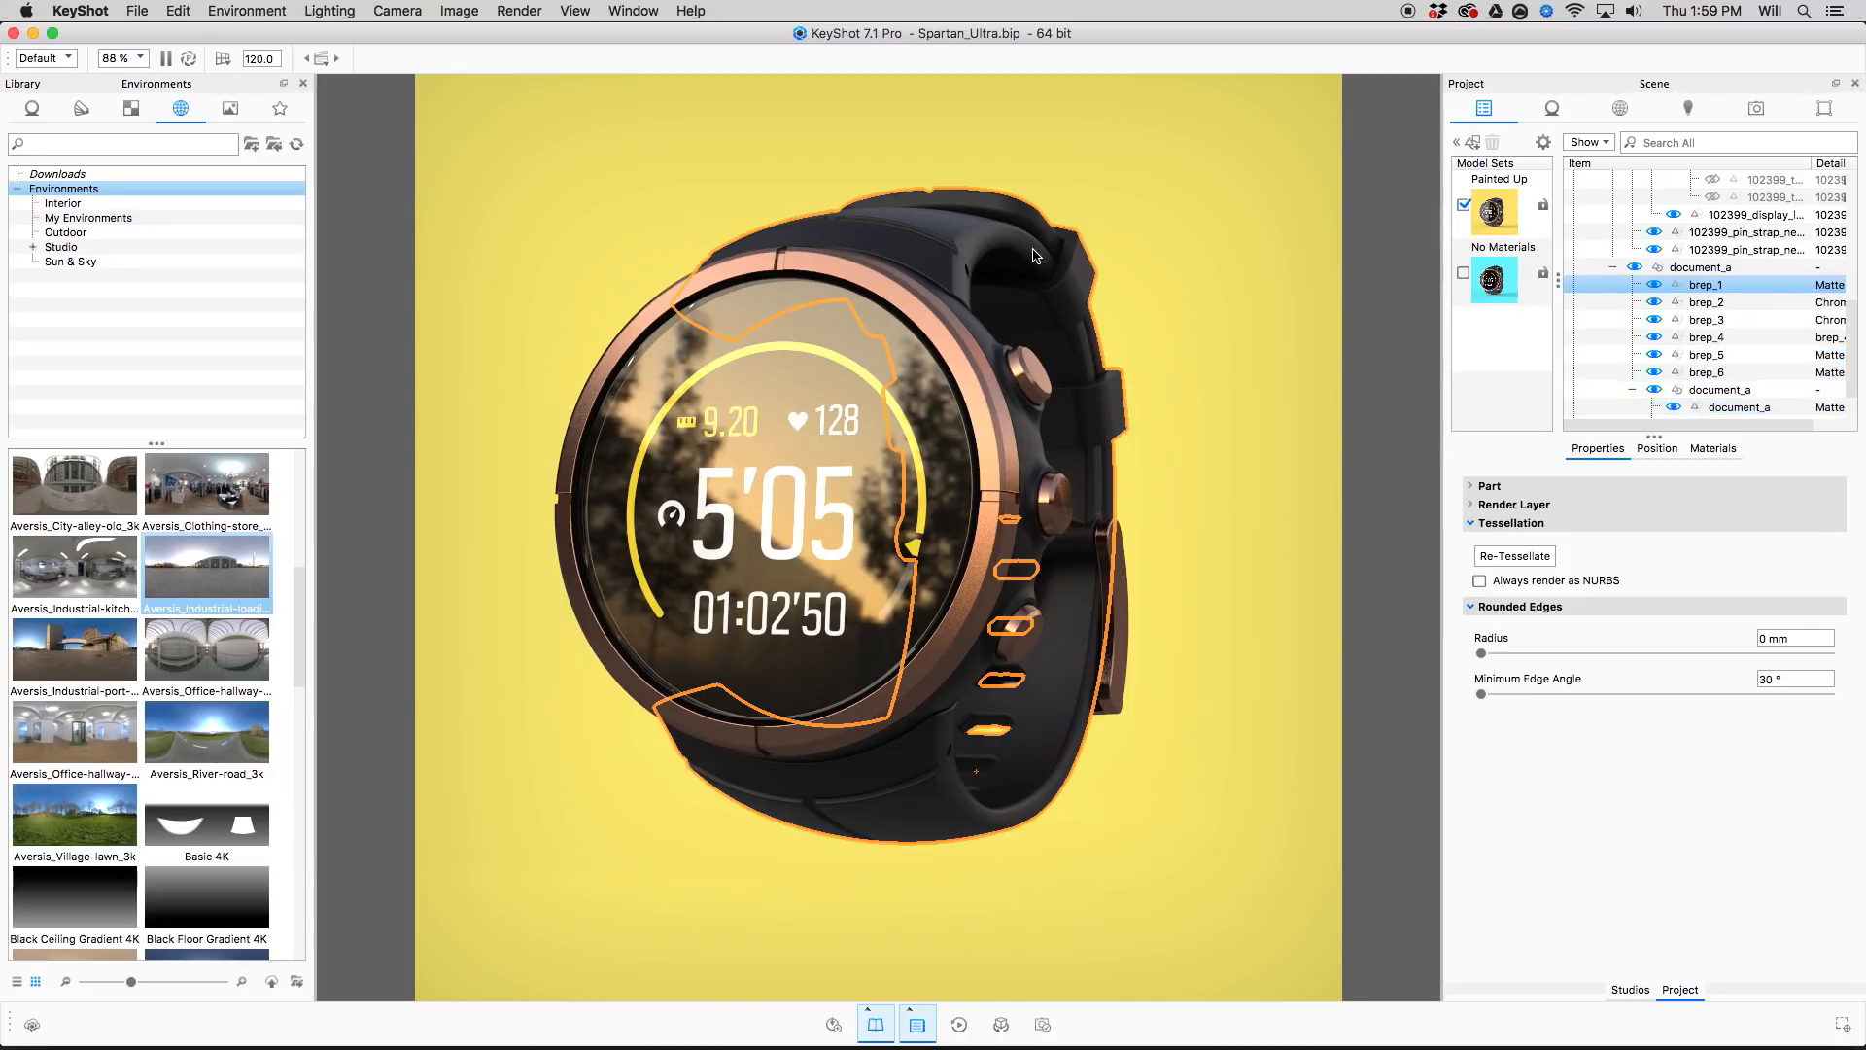
pyautogui.click(1823, 274)
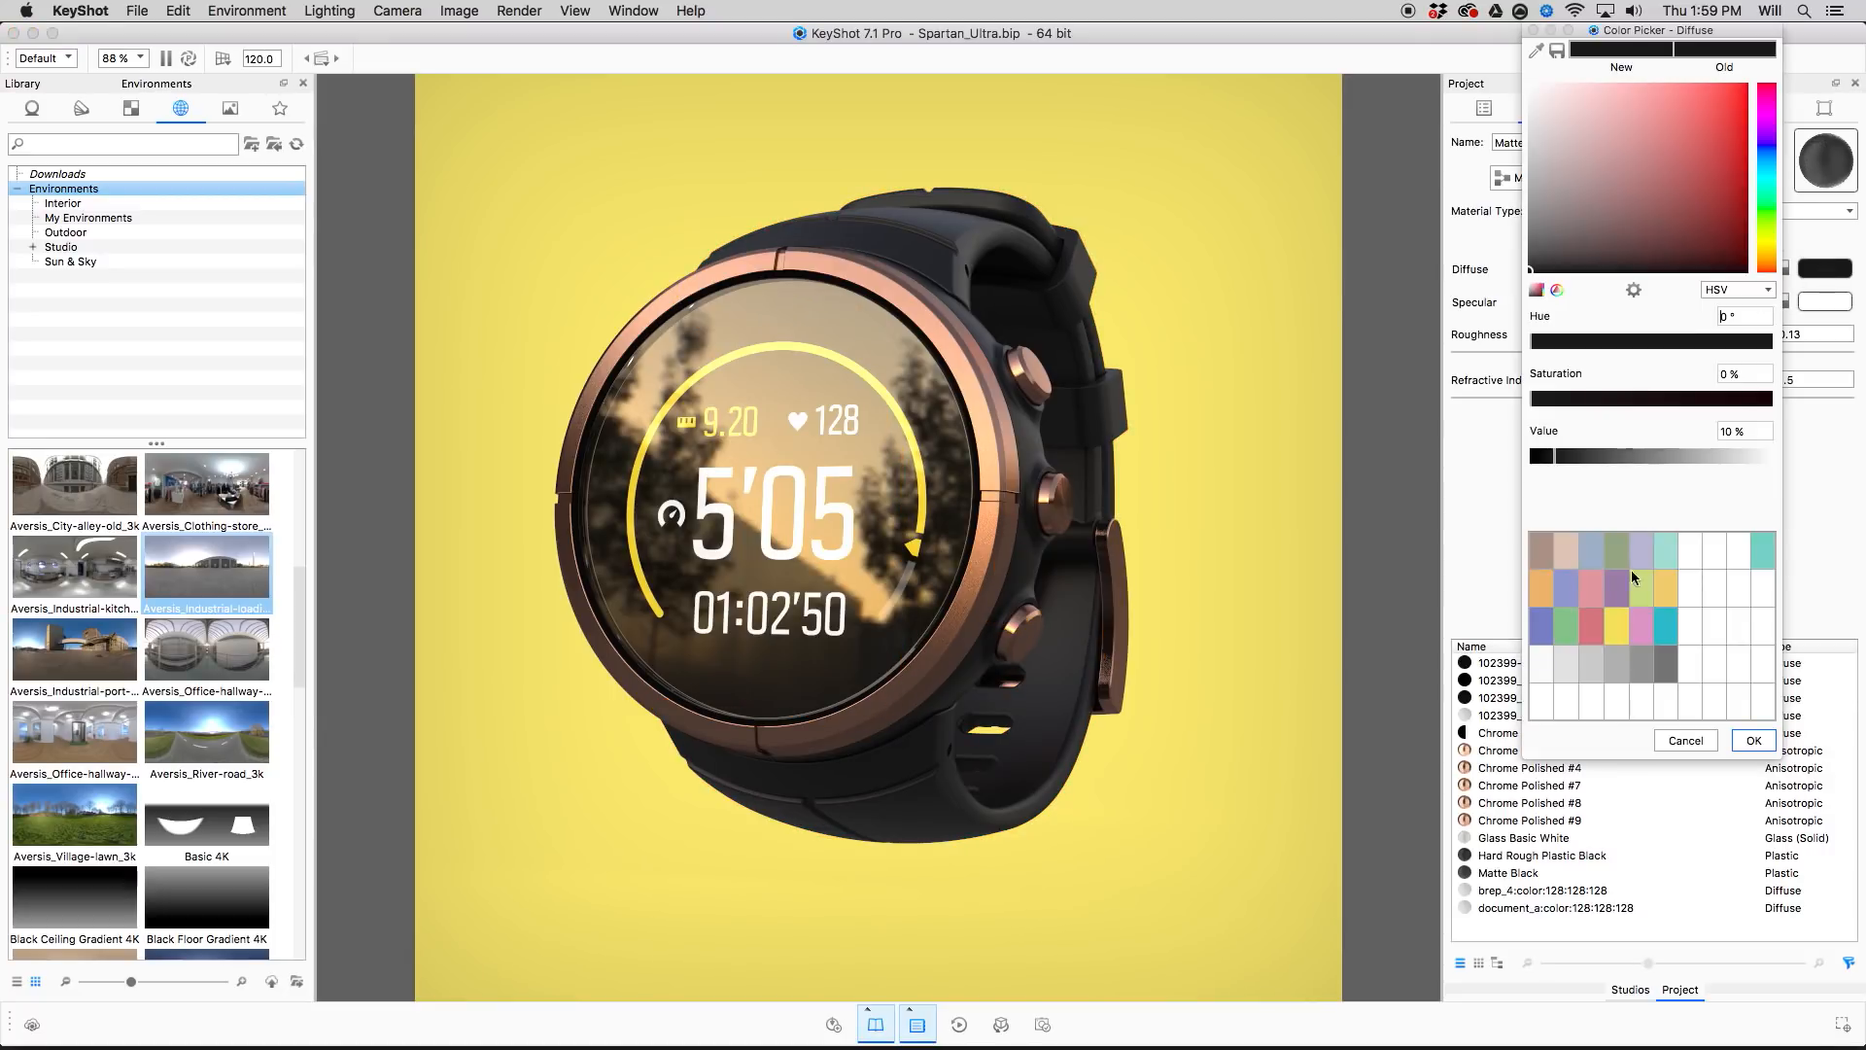
pyautogui.click(1573, 633)
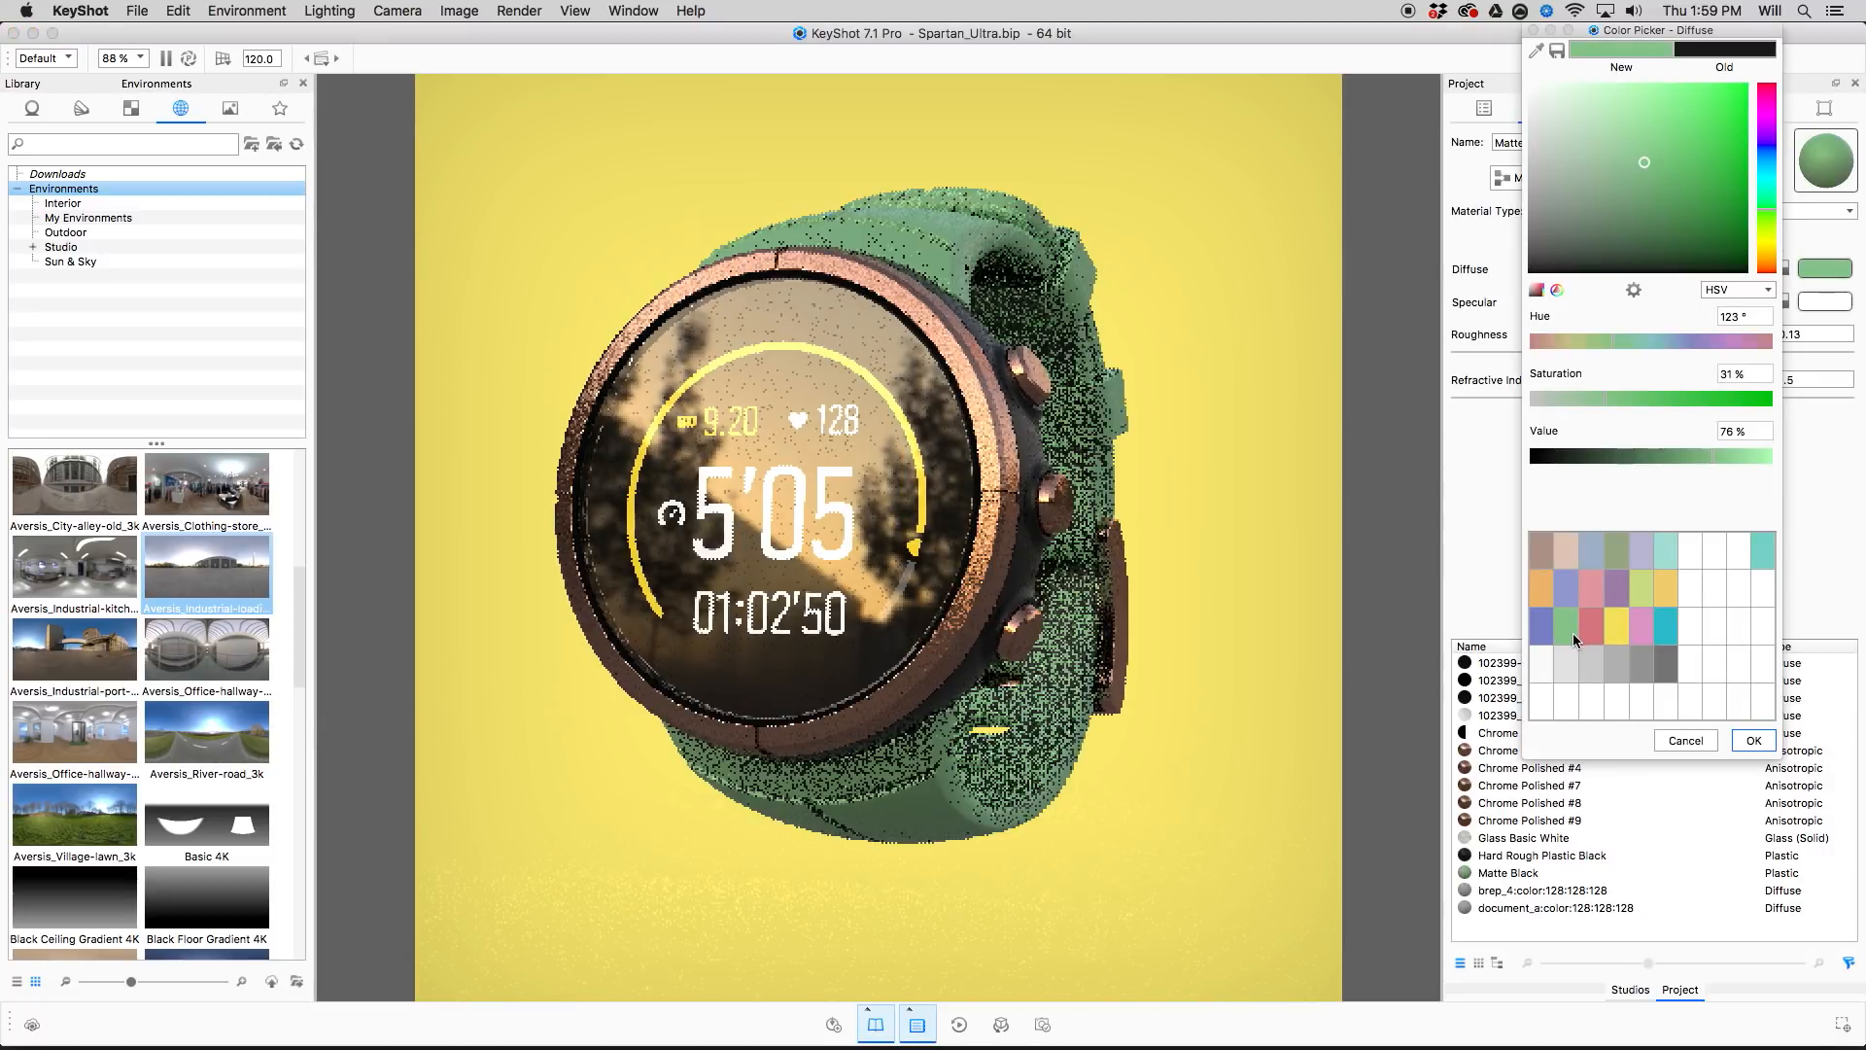
pyautogui.click(1754, 741)
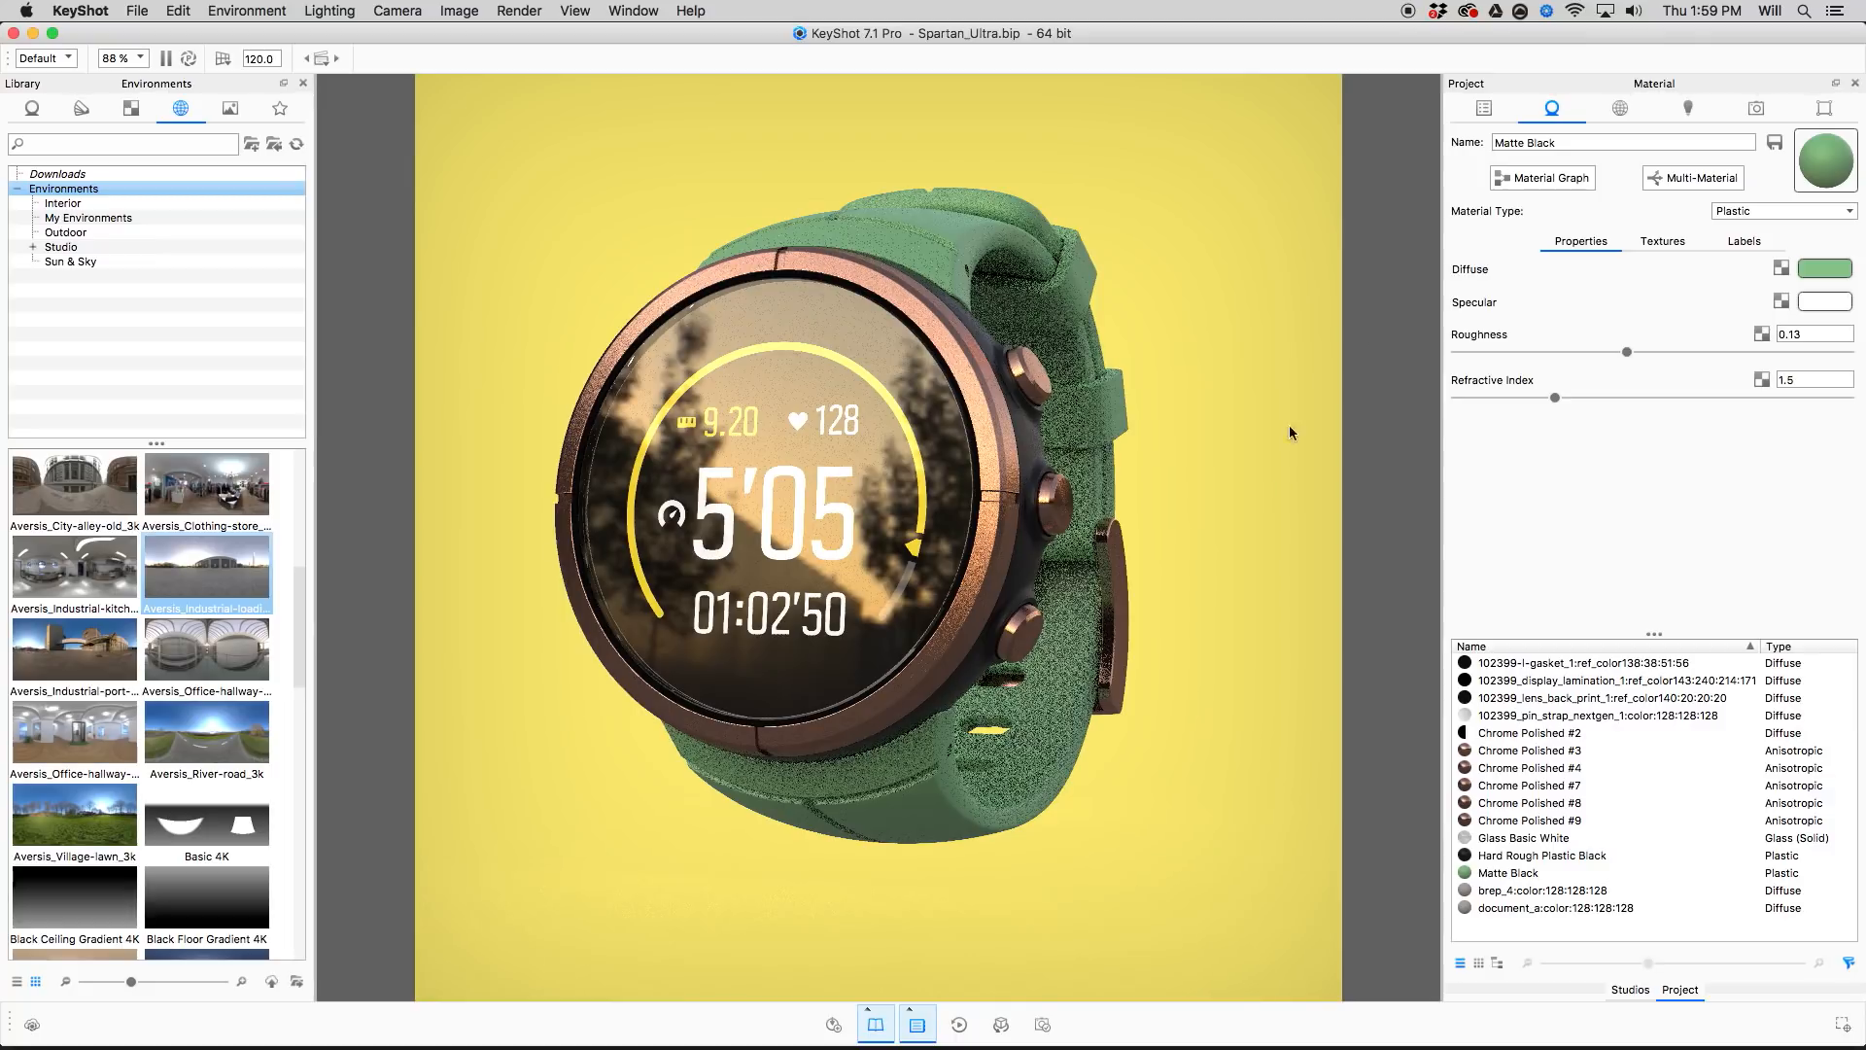
pyautogui.click(1484, 108)
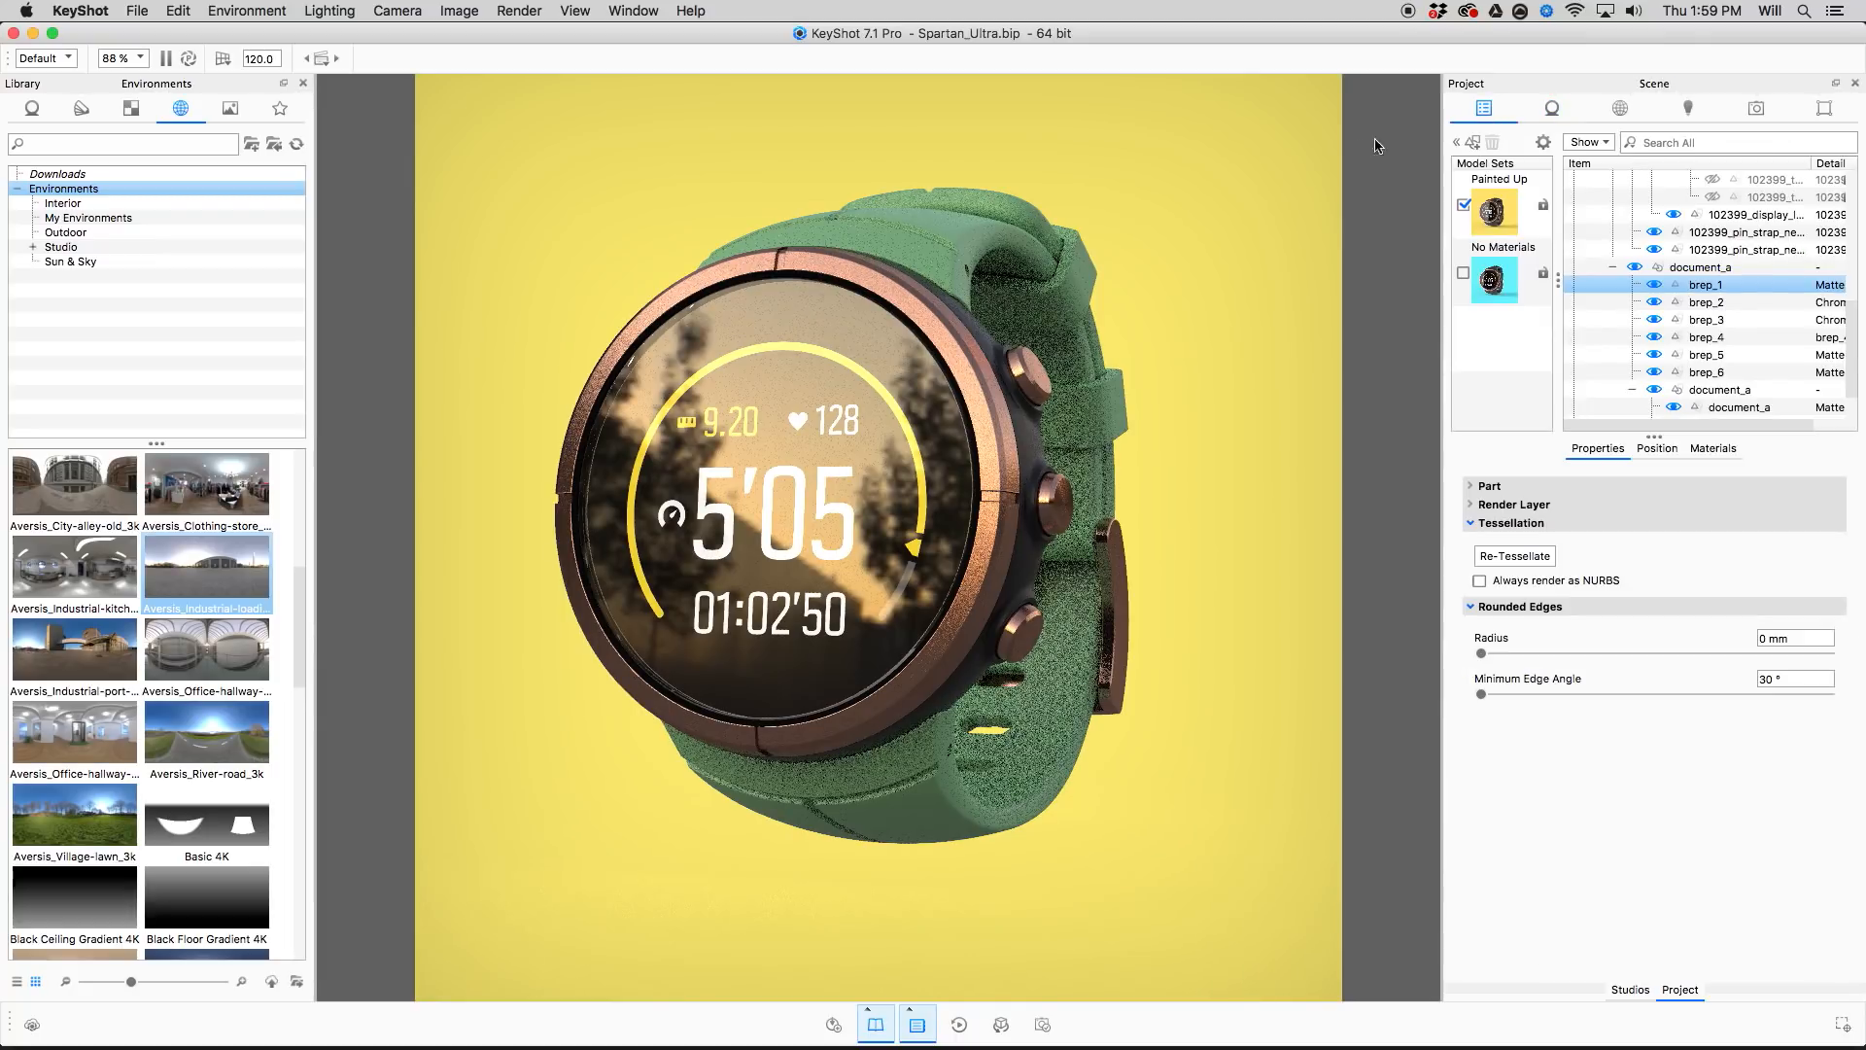
pyautogui.click(1266, 253)
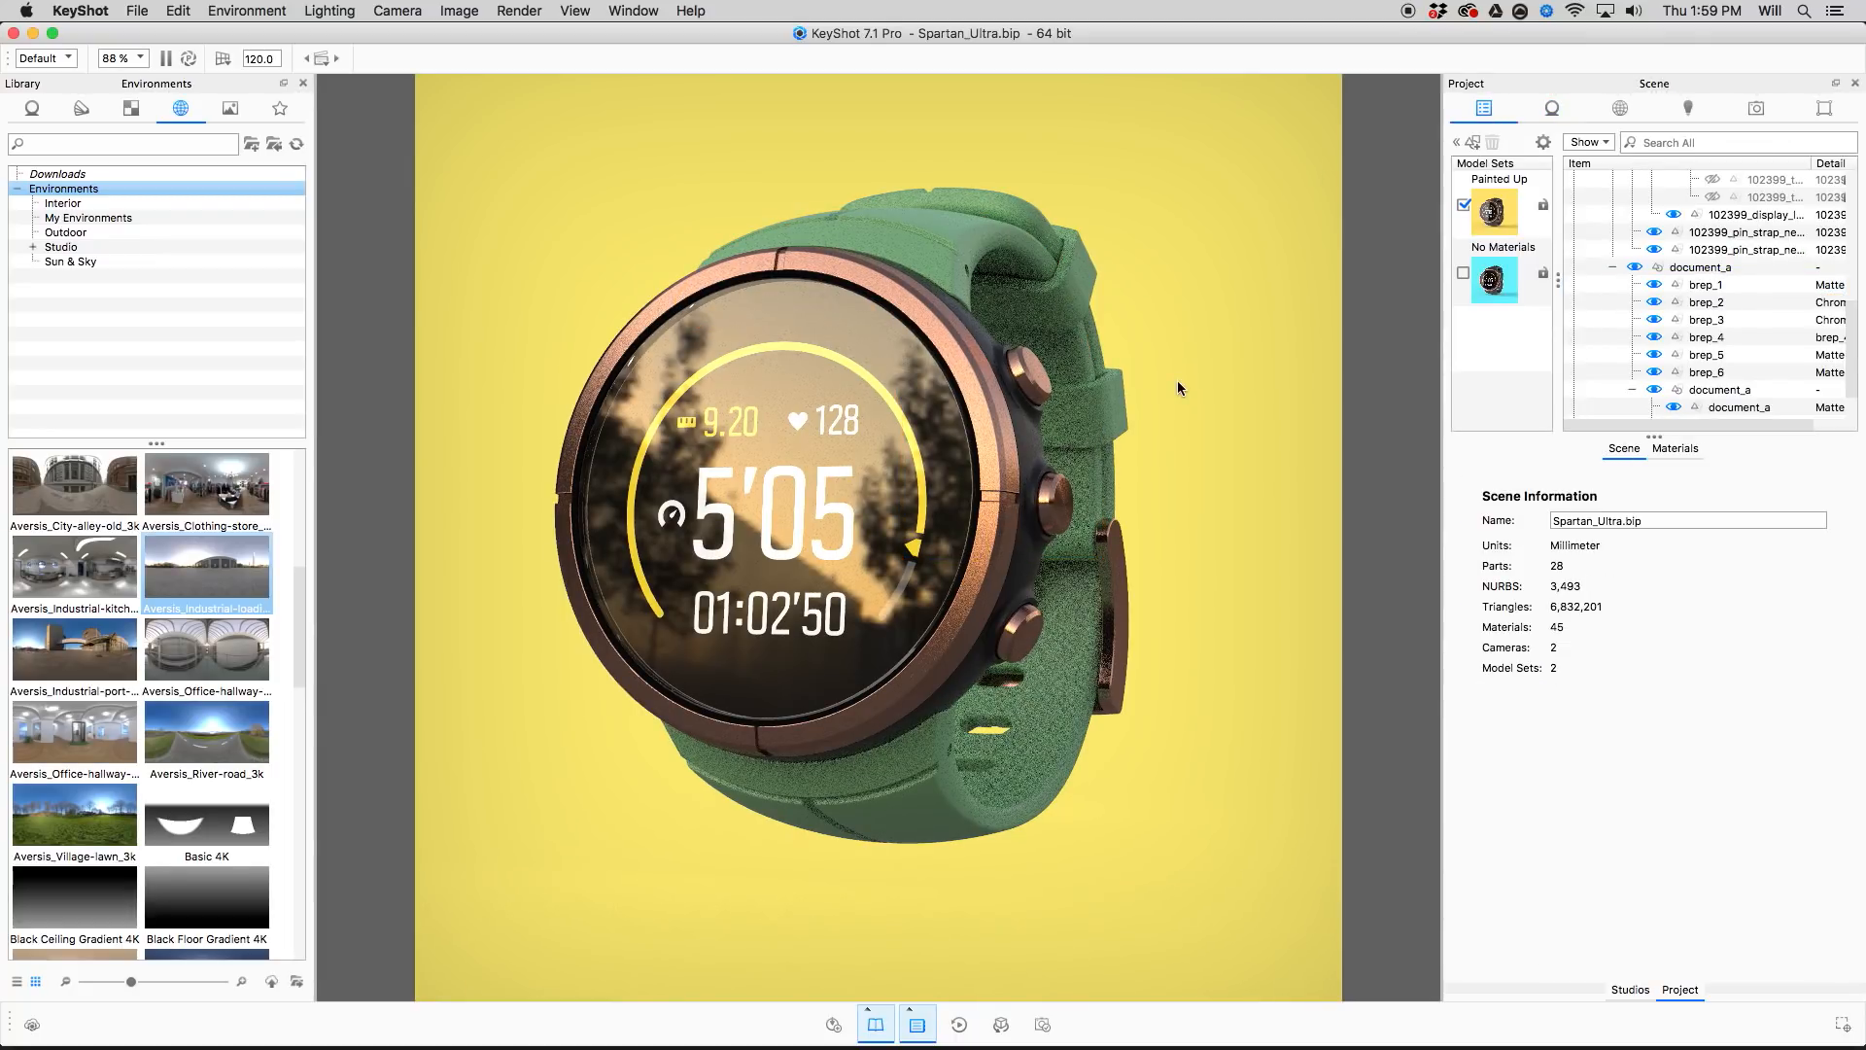